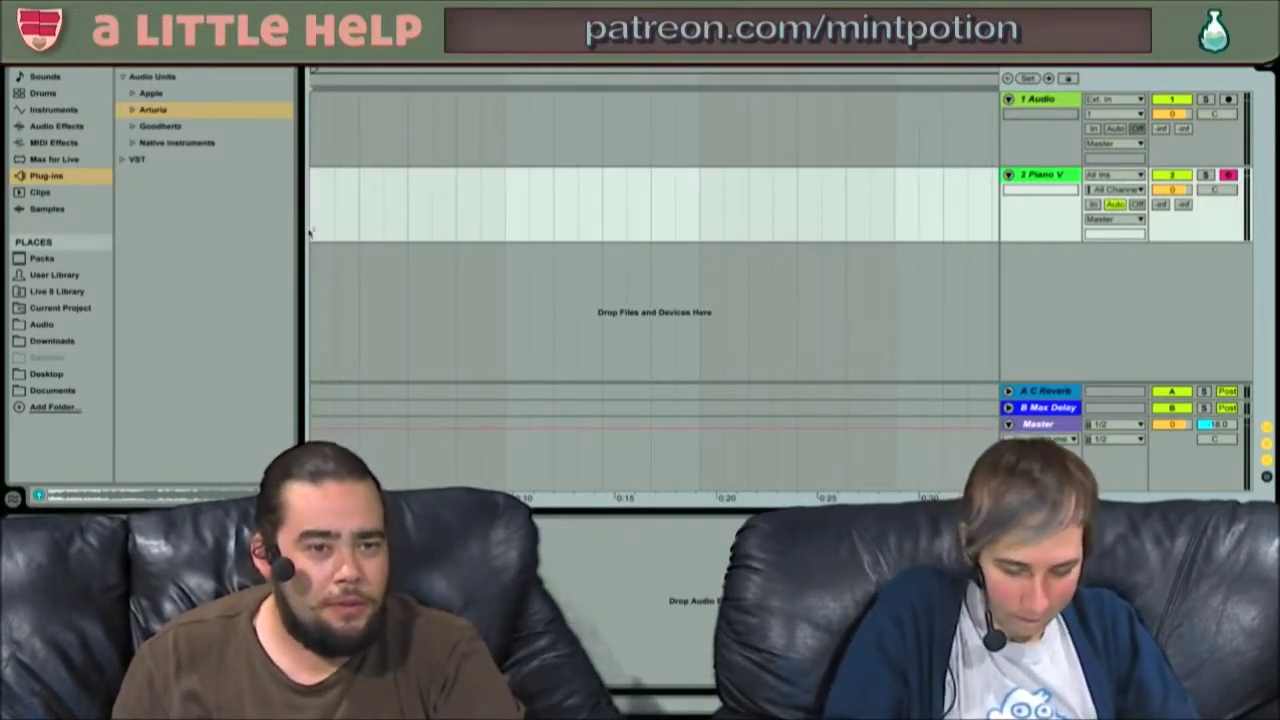
- Narrow the browser and check the existing key mapping assignments
left_click_drag(303, 215, 253, 220)
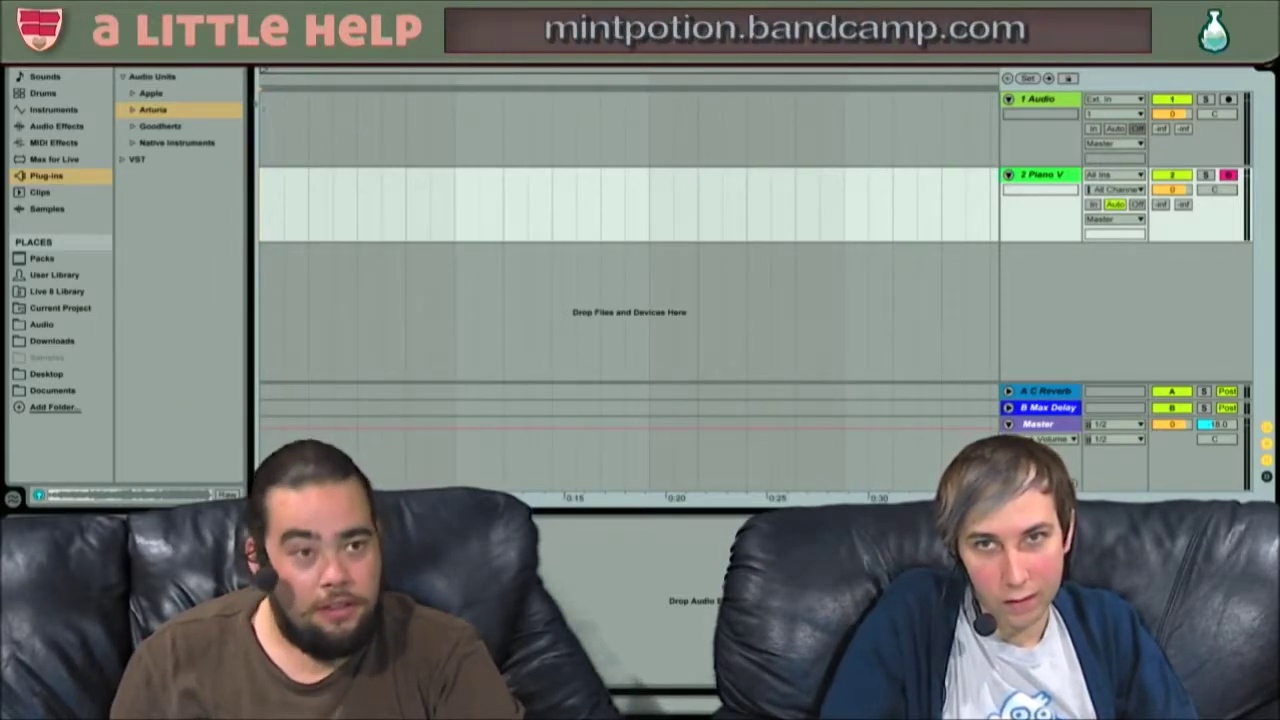
key("super+k")
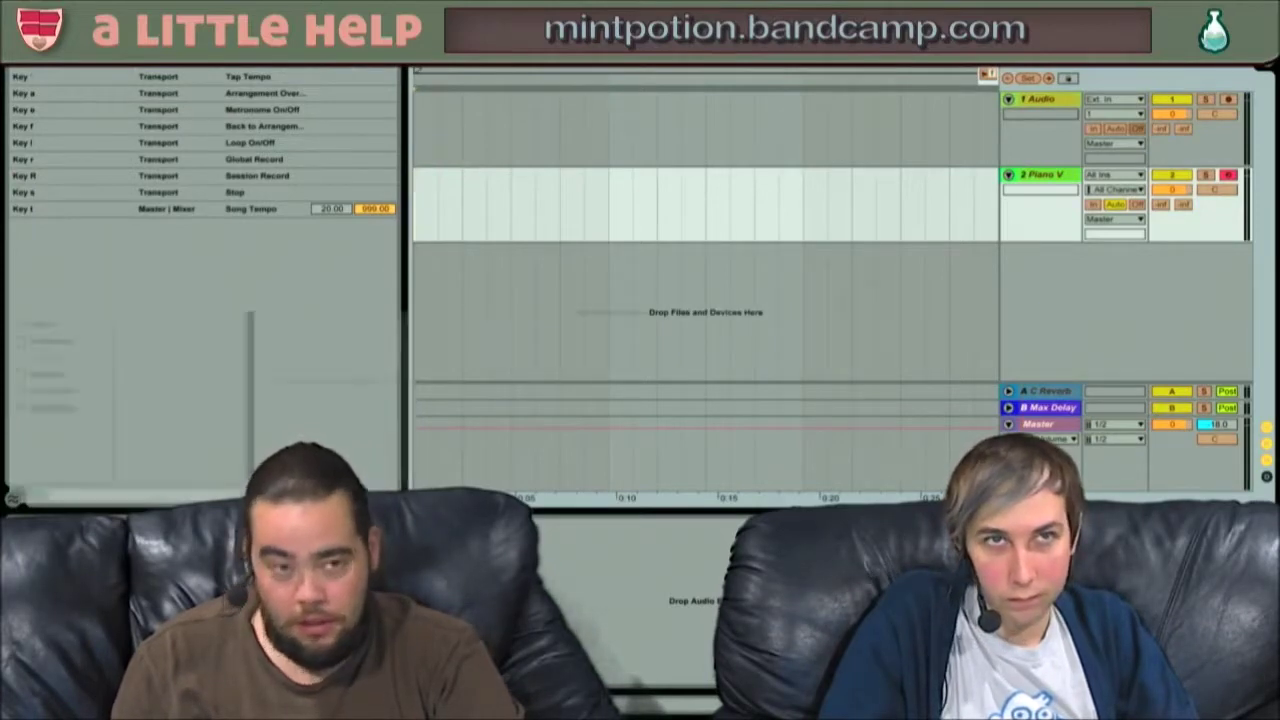
key("super+k")
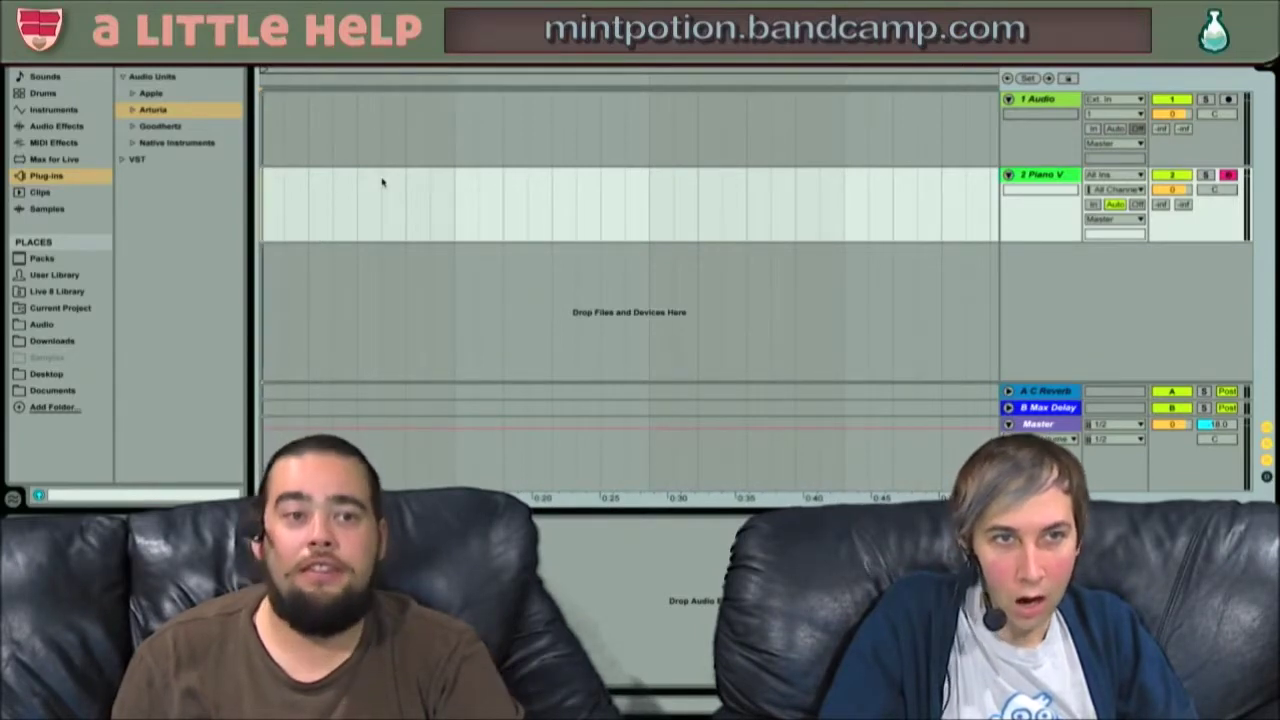
- Look at the Session view's clip grid and return to the Arrangement view
key("Tab")
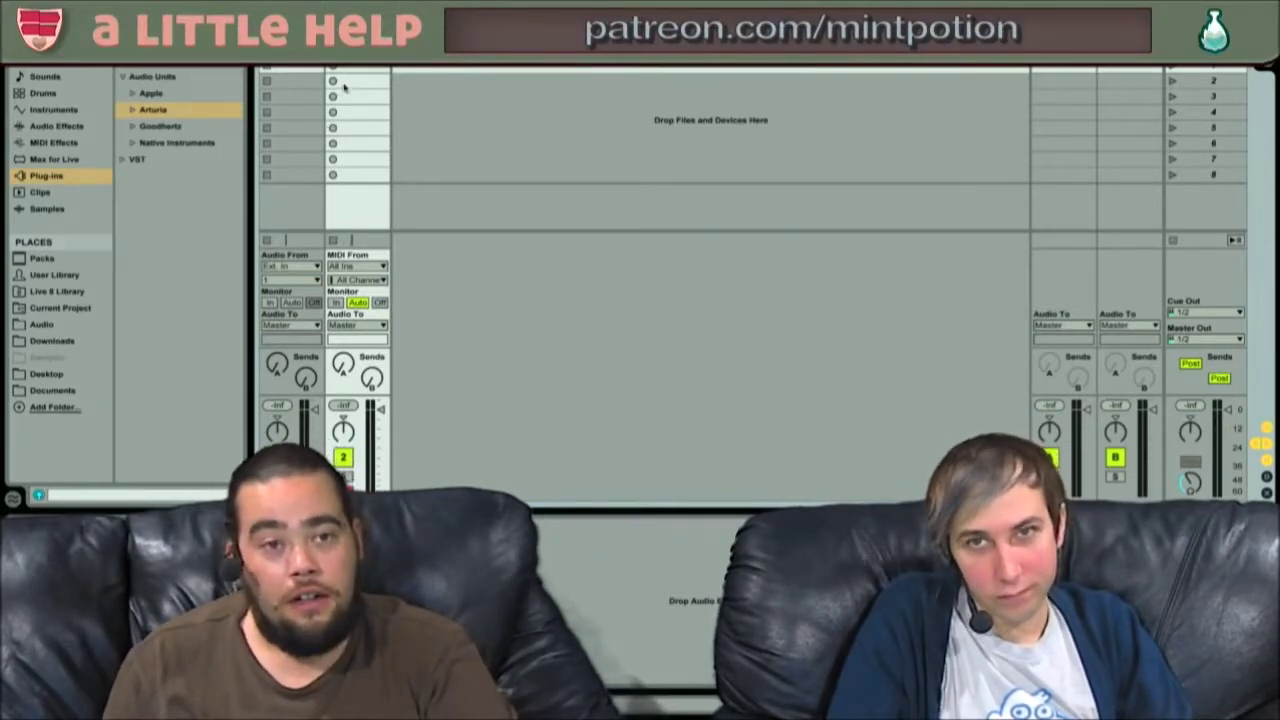
key("Tab")
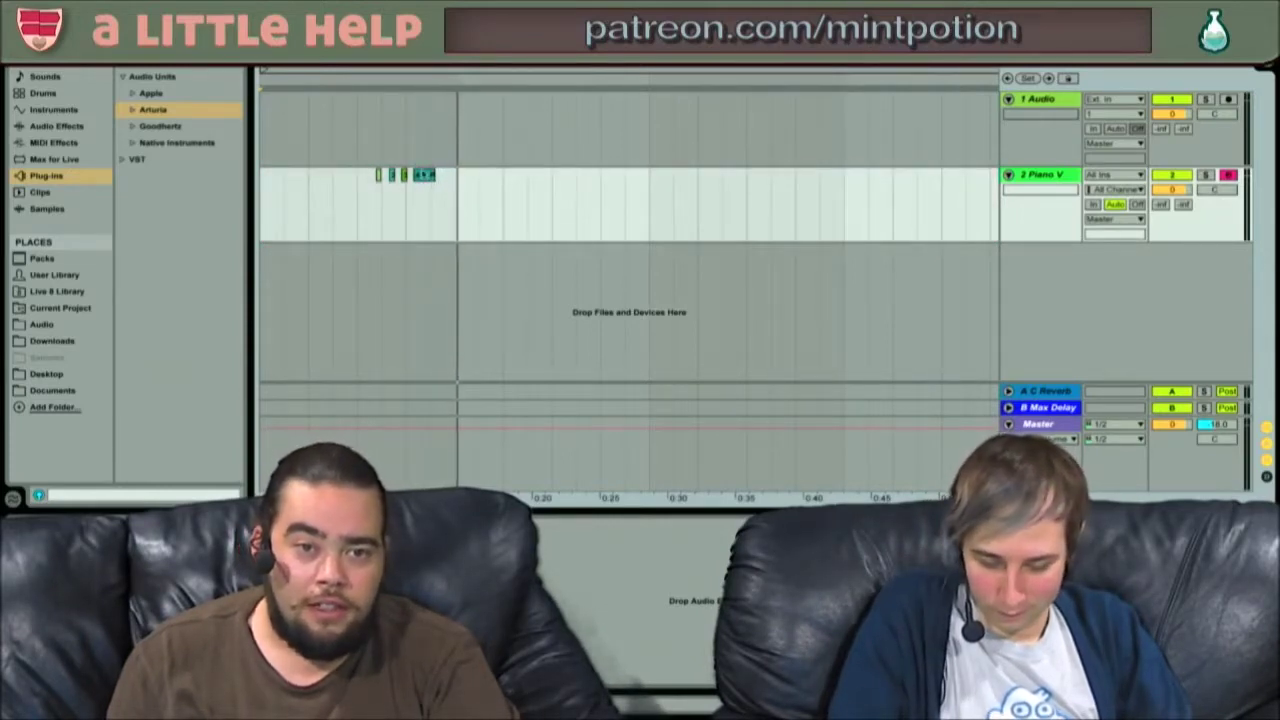
- Delete all the short recorded clips from the Piano V track
left_click(424, 205)
key("super+a")
key("Delete")
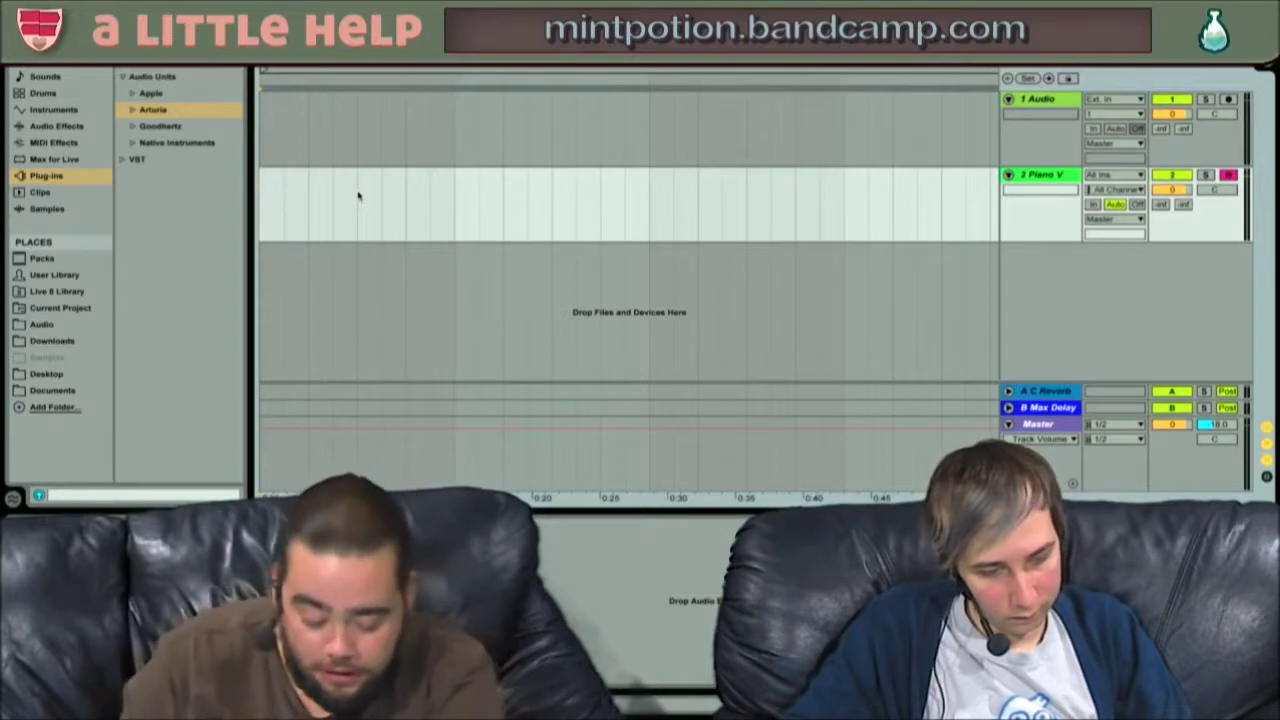
- Record a trial MIDI take on the Piano V track and delete the resulting clip
key("space")
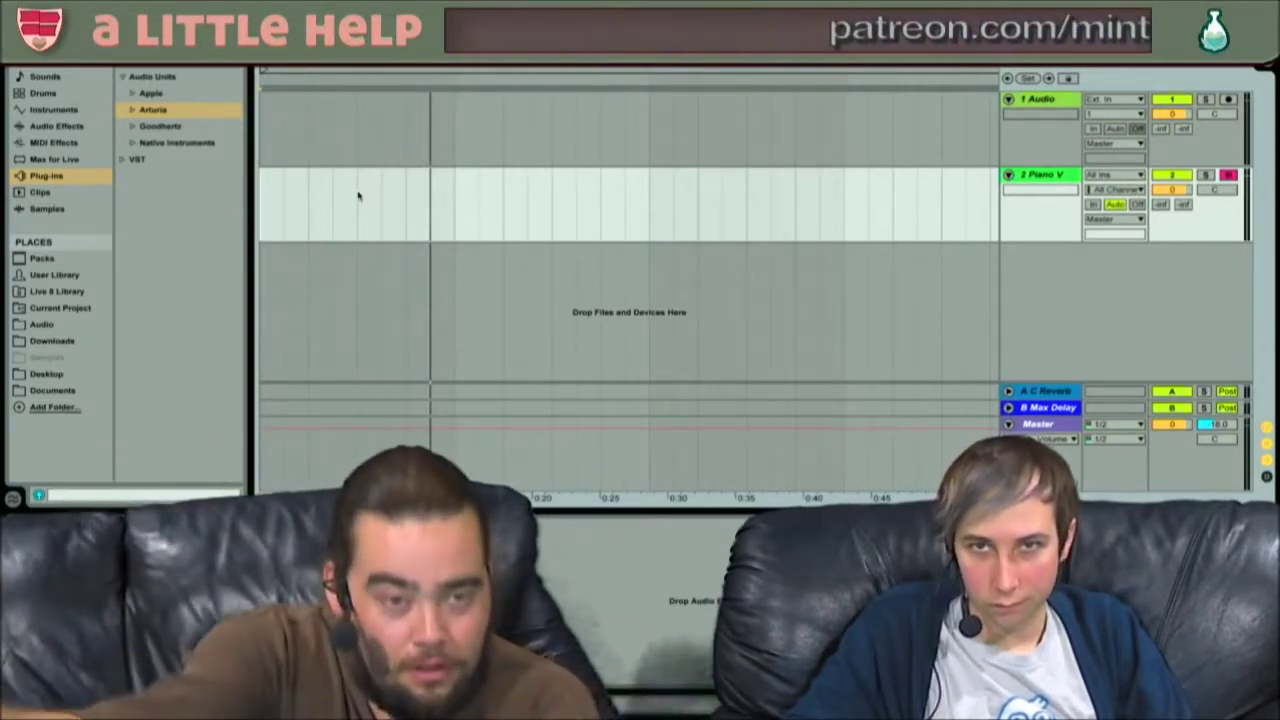
key("F9")
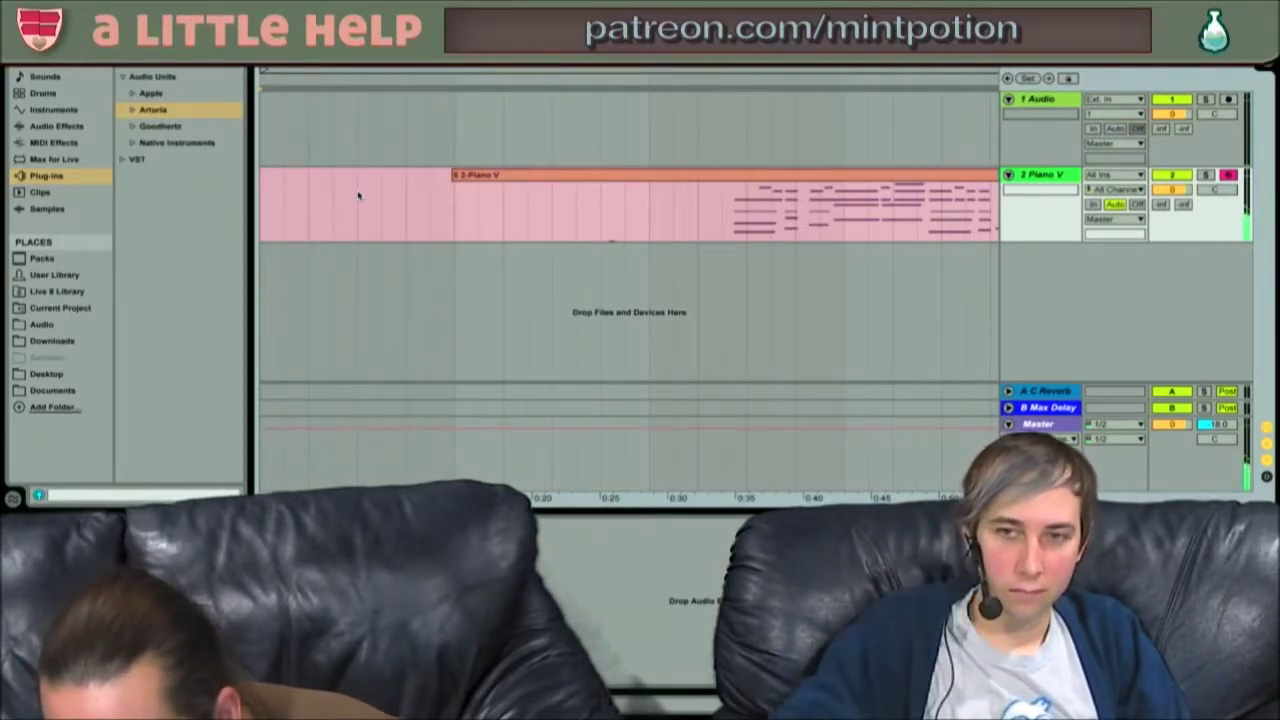
key("space")
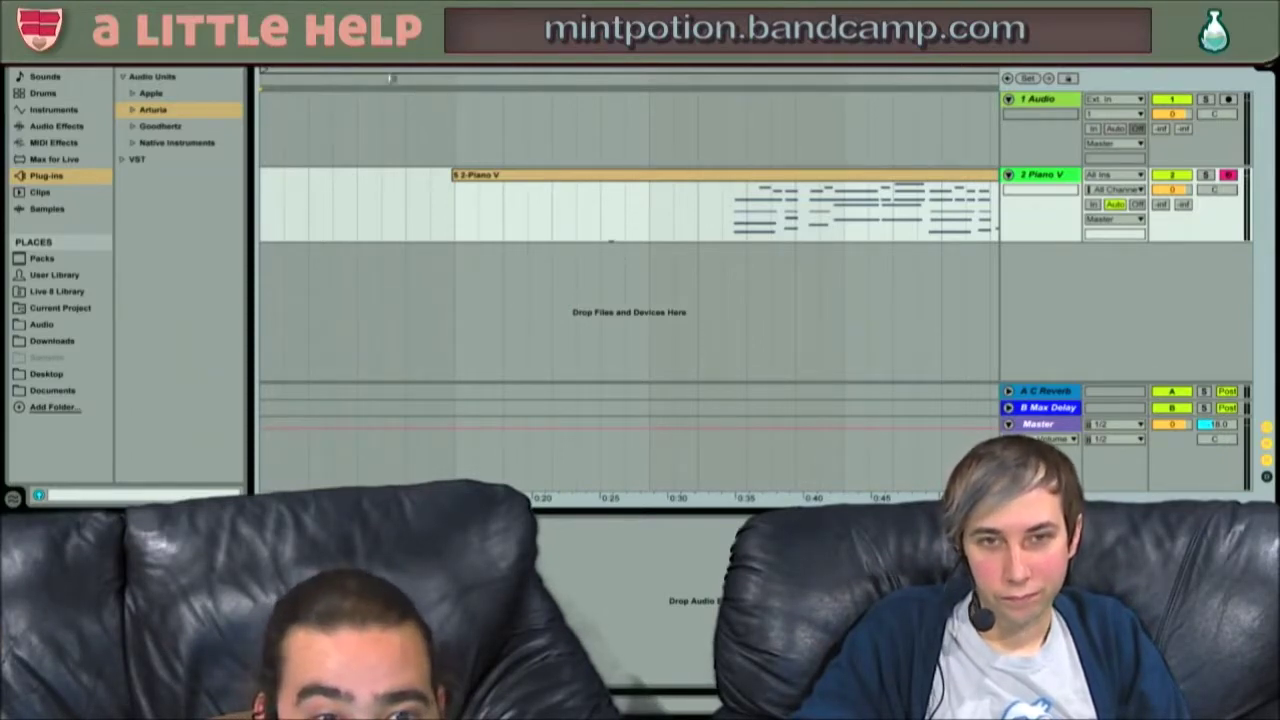
key("minus")
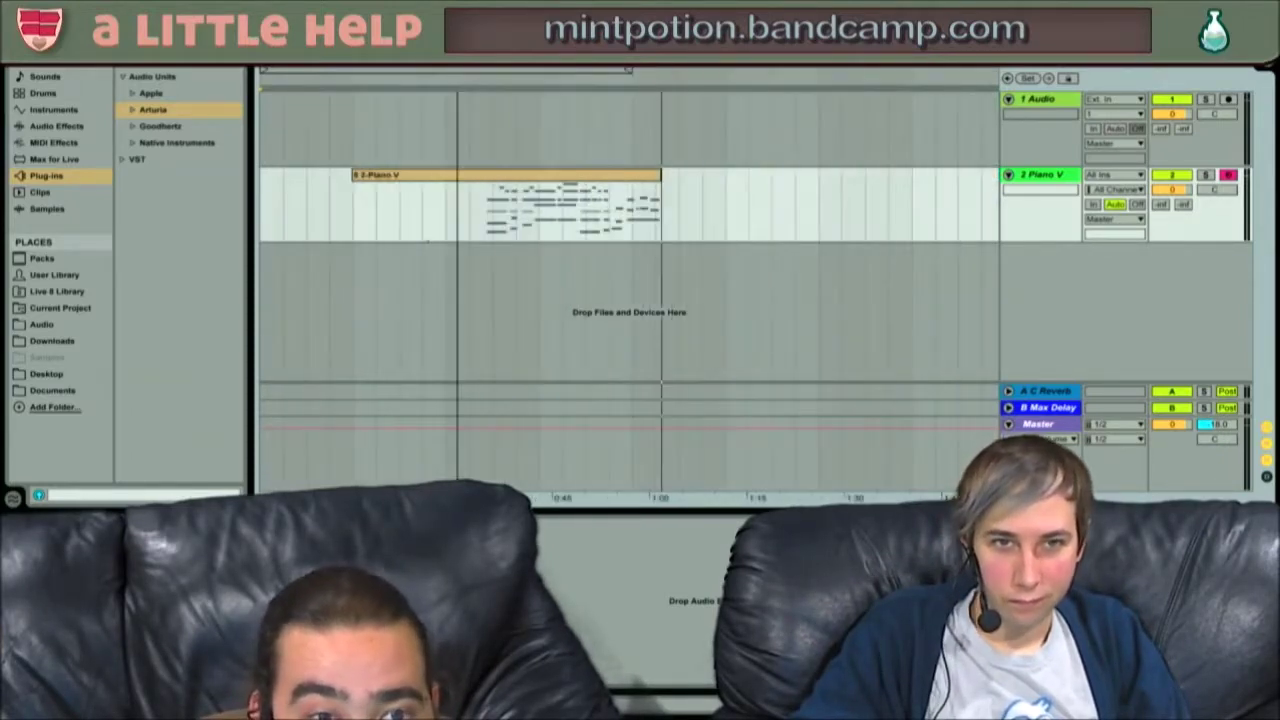
left_click(577, 186)
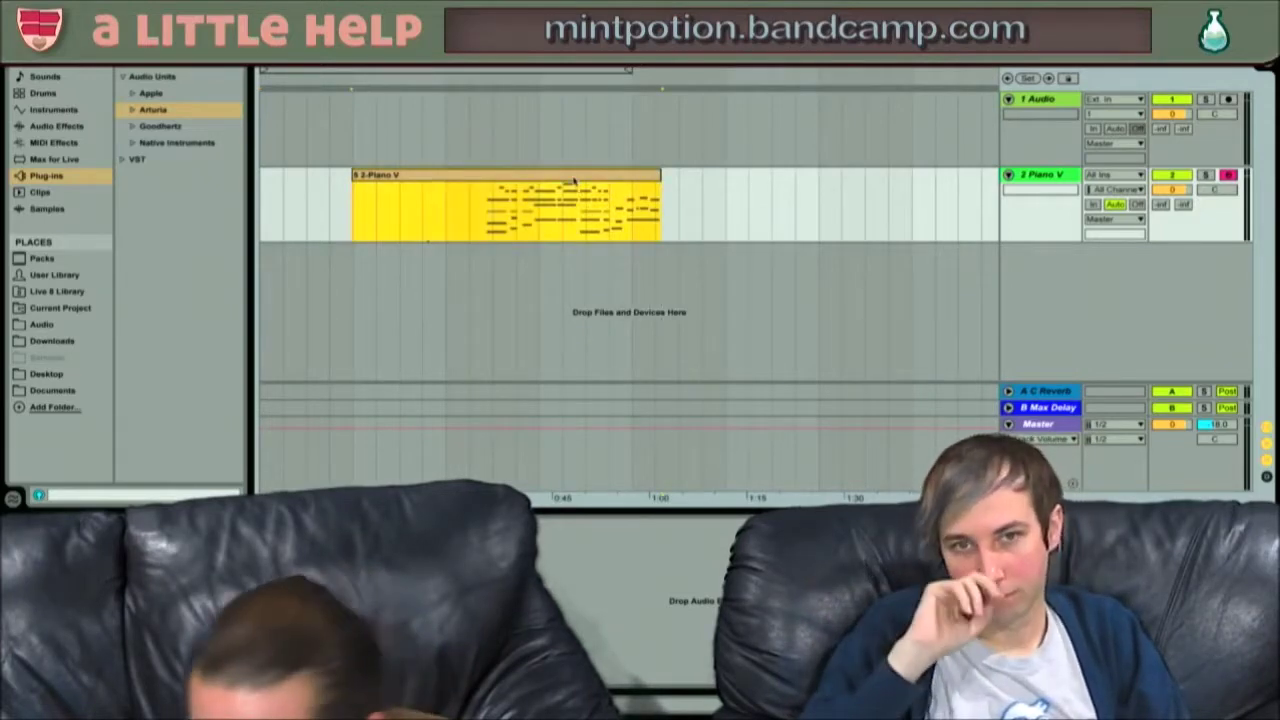
key("Delete")
- Record a new MIDI take on the Piano V track, starting where the deleted clip began
left_click(356, 177)
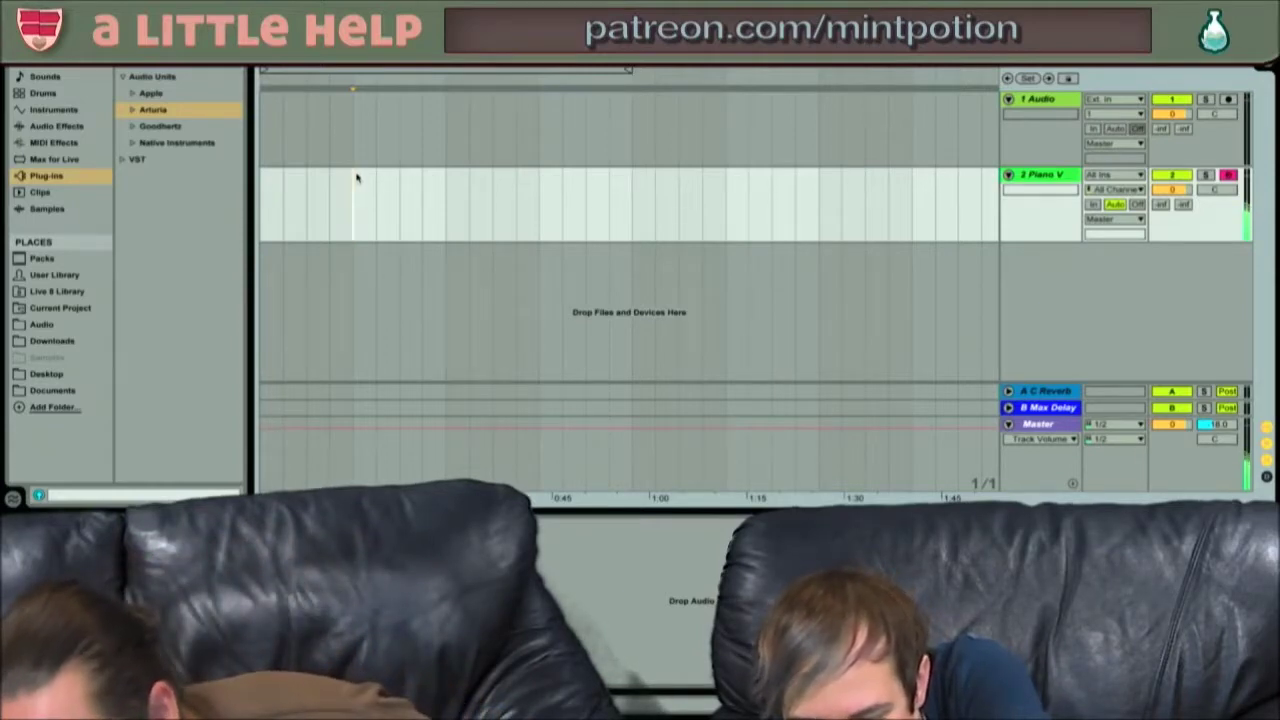
key("F9")
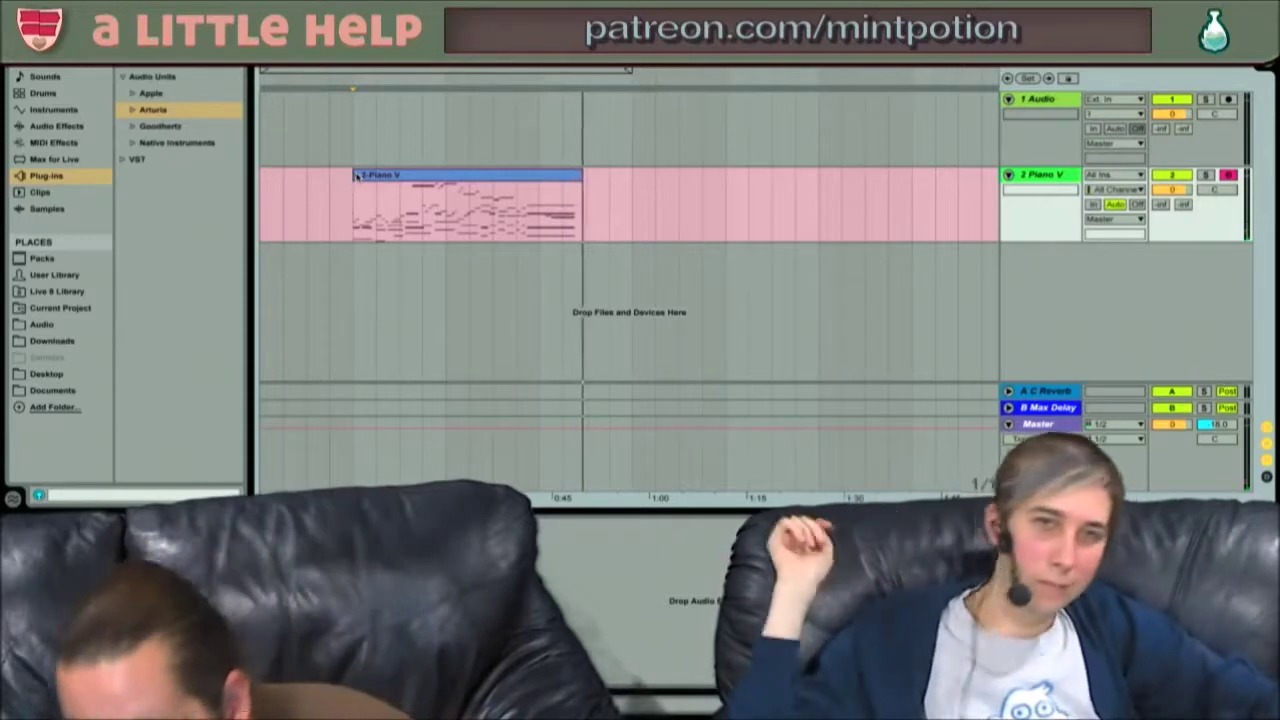
key("space")
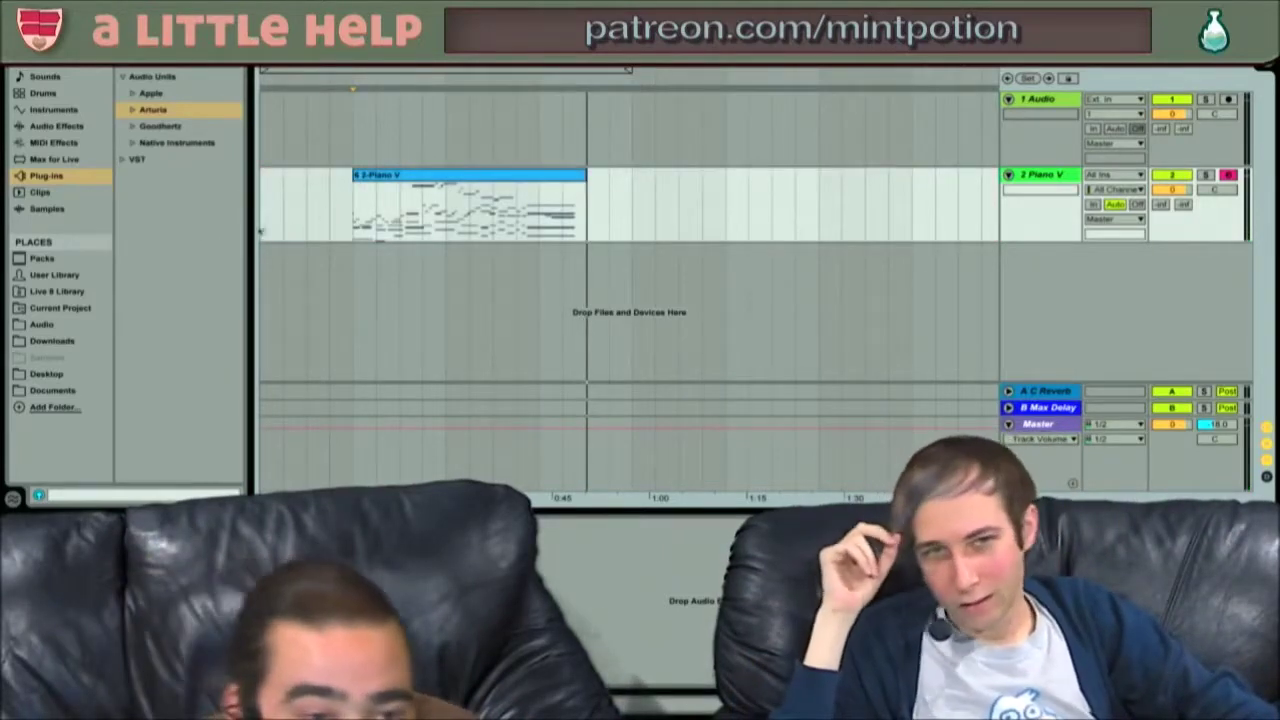
- Trim one bar off the start of the recorded Piano V clip and play it back from there
mouse_move(354, 205)
left_mouse_down()
mouse_move(278, 205)
mouse_move(330, 205)
left_mouse_up()
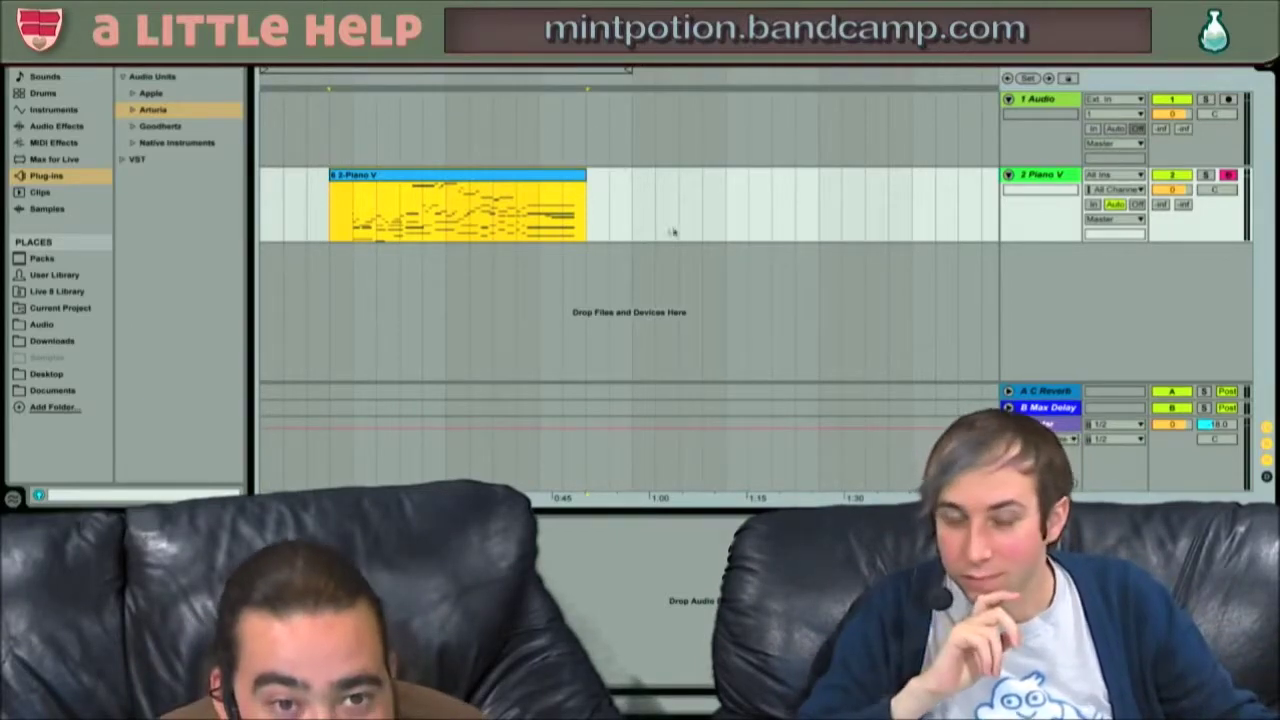
left_click(457, 180)
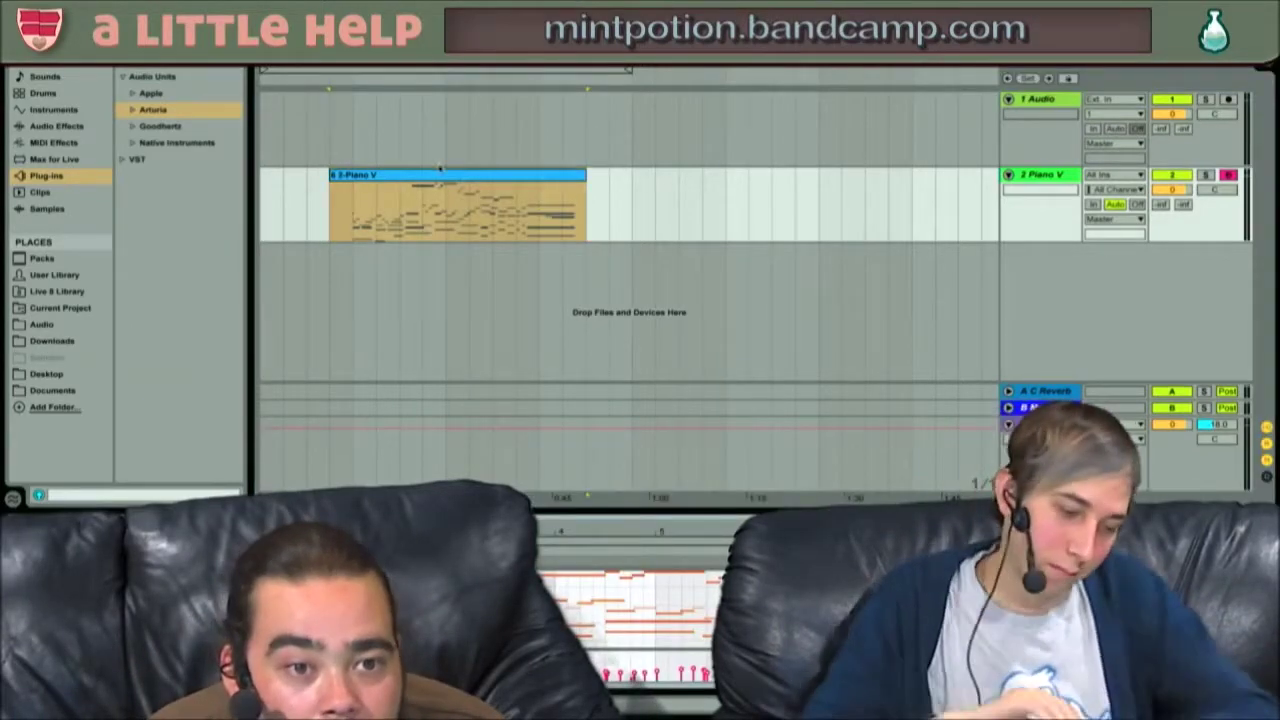
left_click_drag(332, 176, 378, 176)
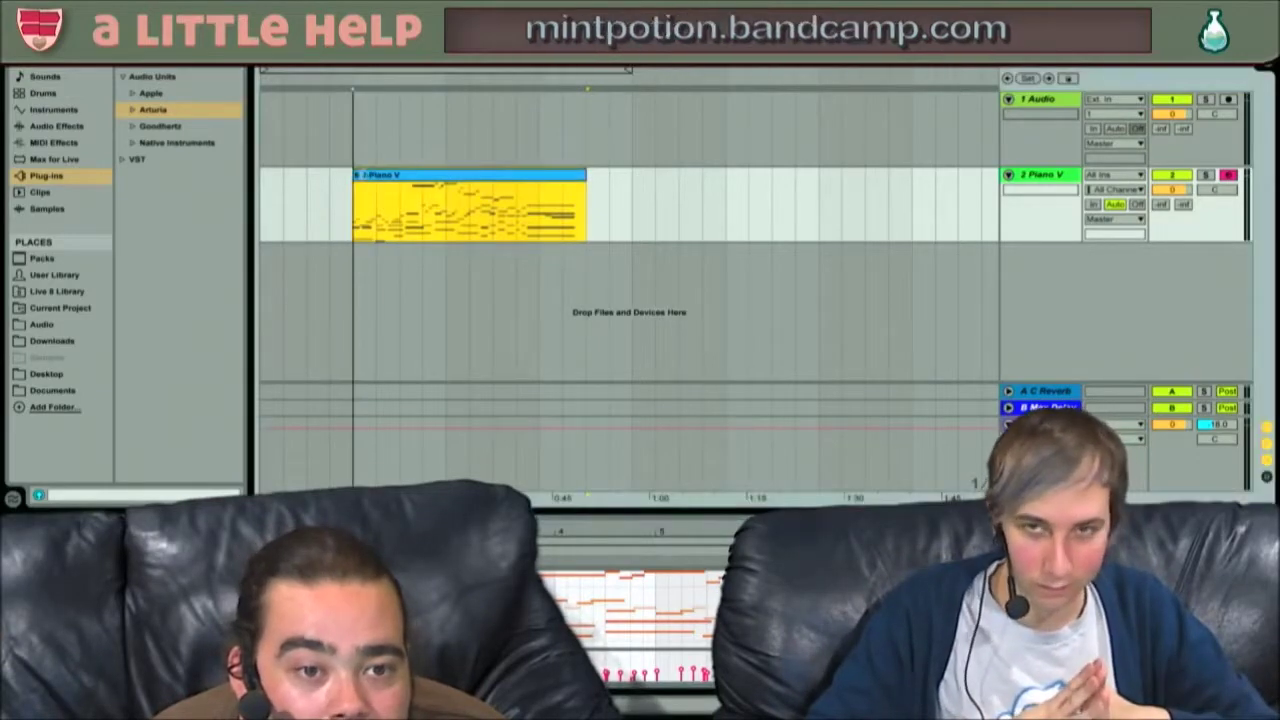
key("space")
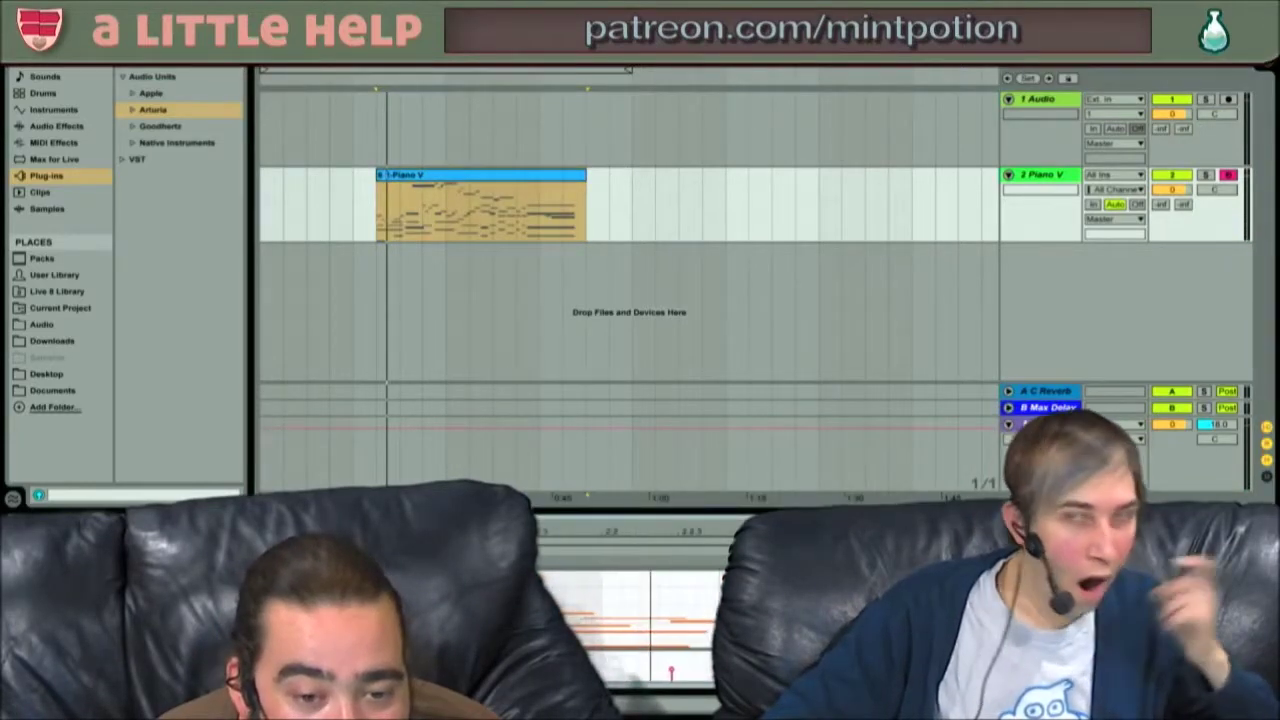
- Enlarge the clip's note editor and fold it to show only the pitches in use
left_click_drag(622, 530, 652, 386)
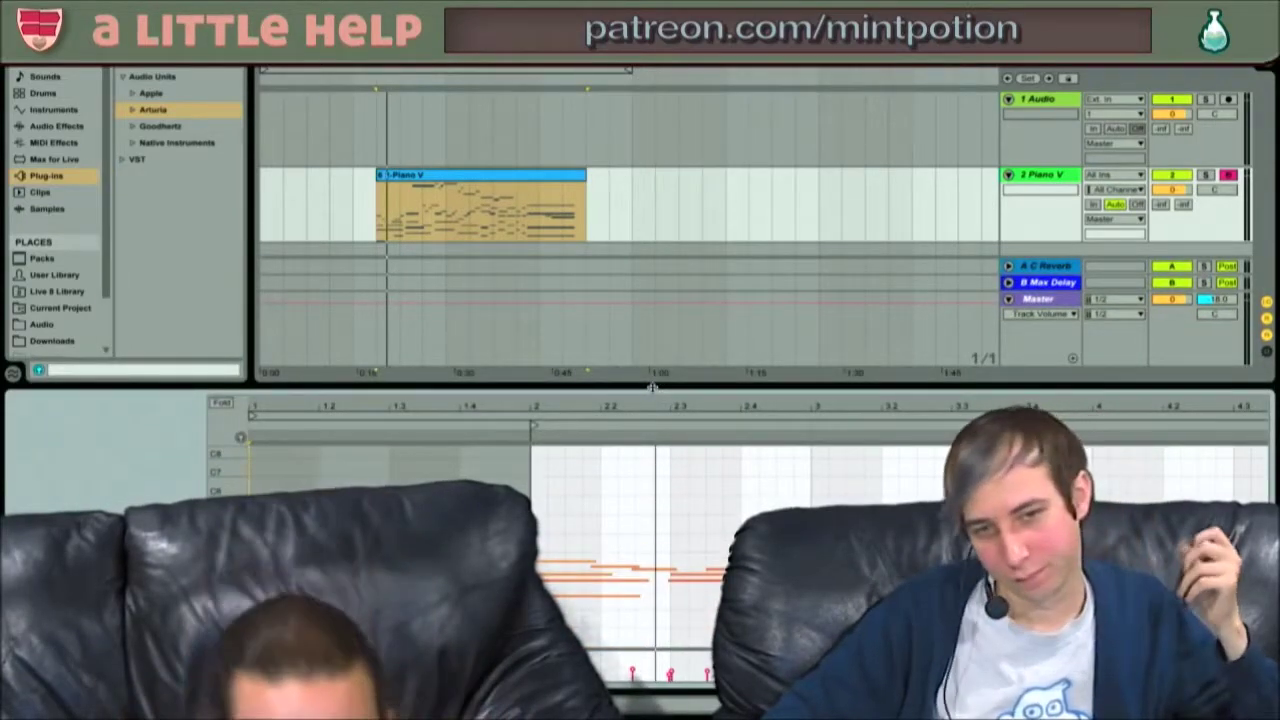
left_click_drag(653, 402, 649, 460)
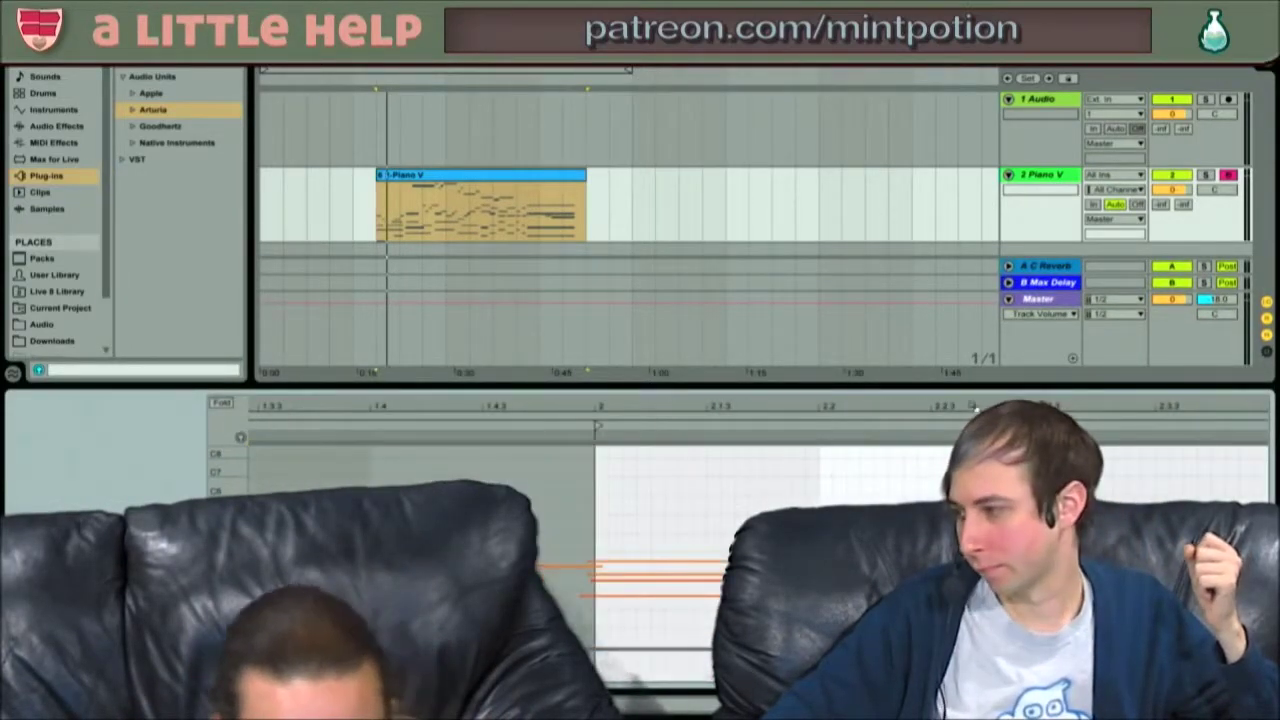
key("f")
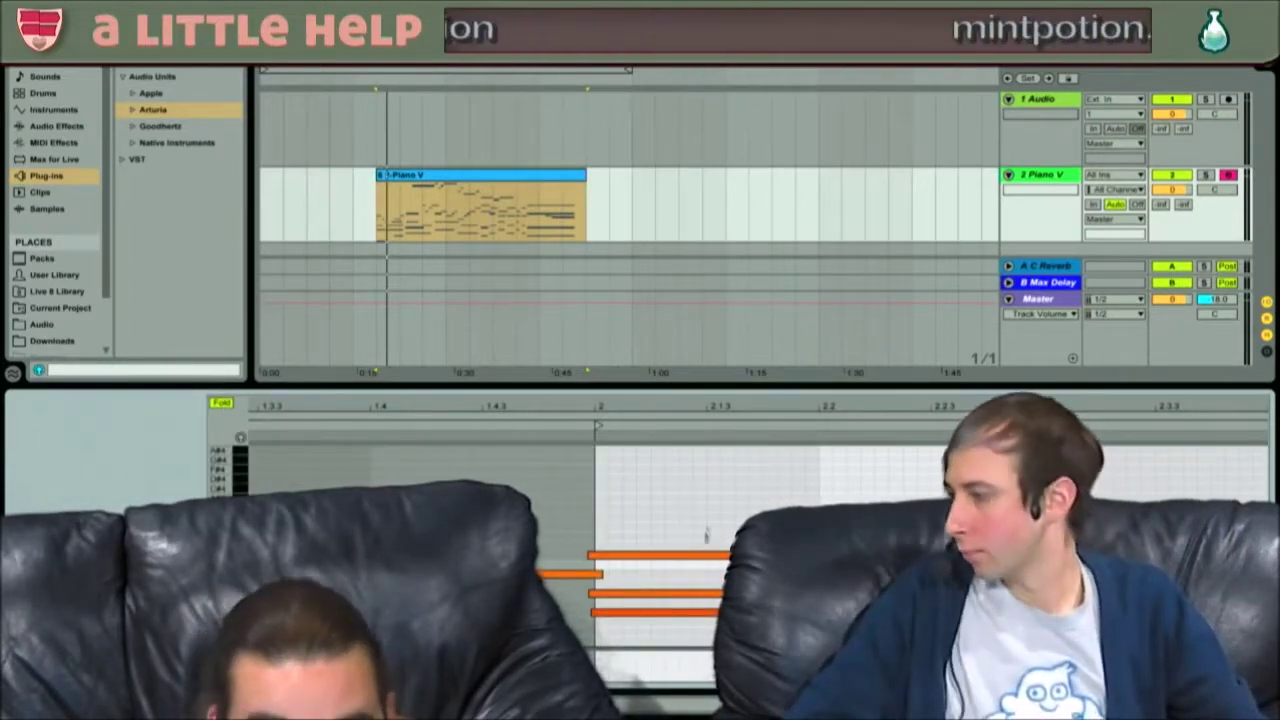
left_click_drag(770, 386, 782, 236)
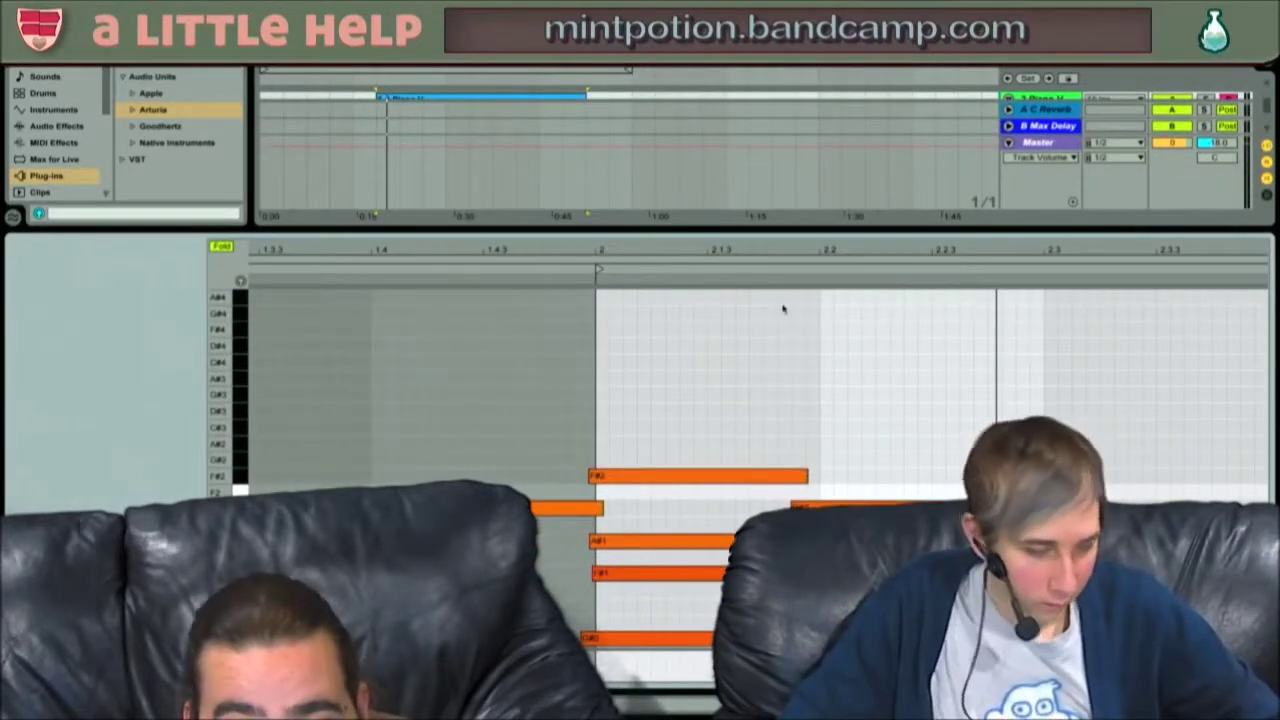
left_click(778, 395)
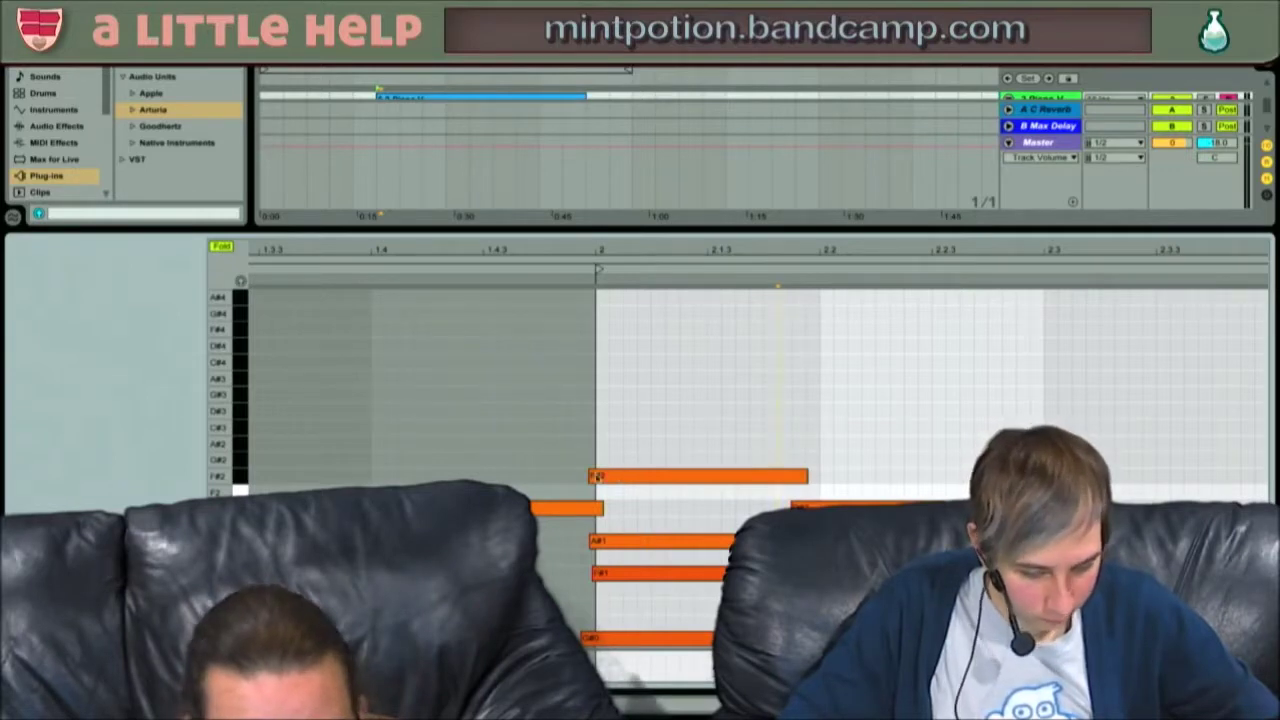
left_click(597, 478)
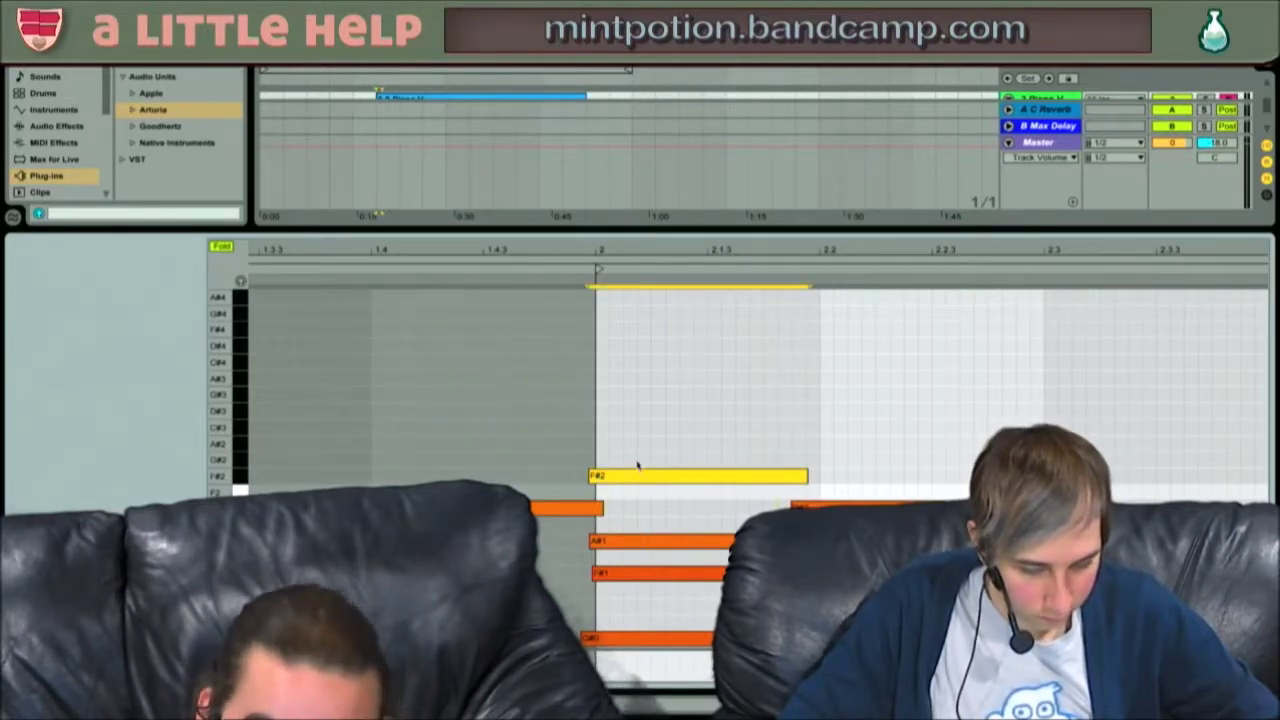
left_click(550, 434)
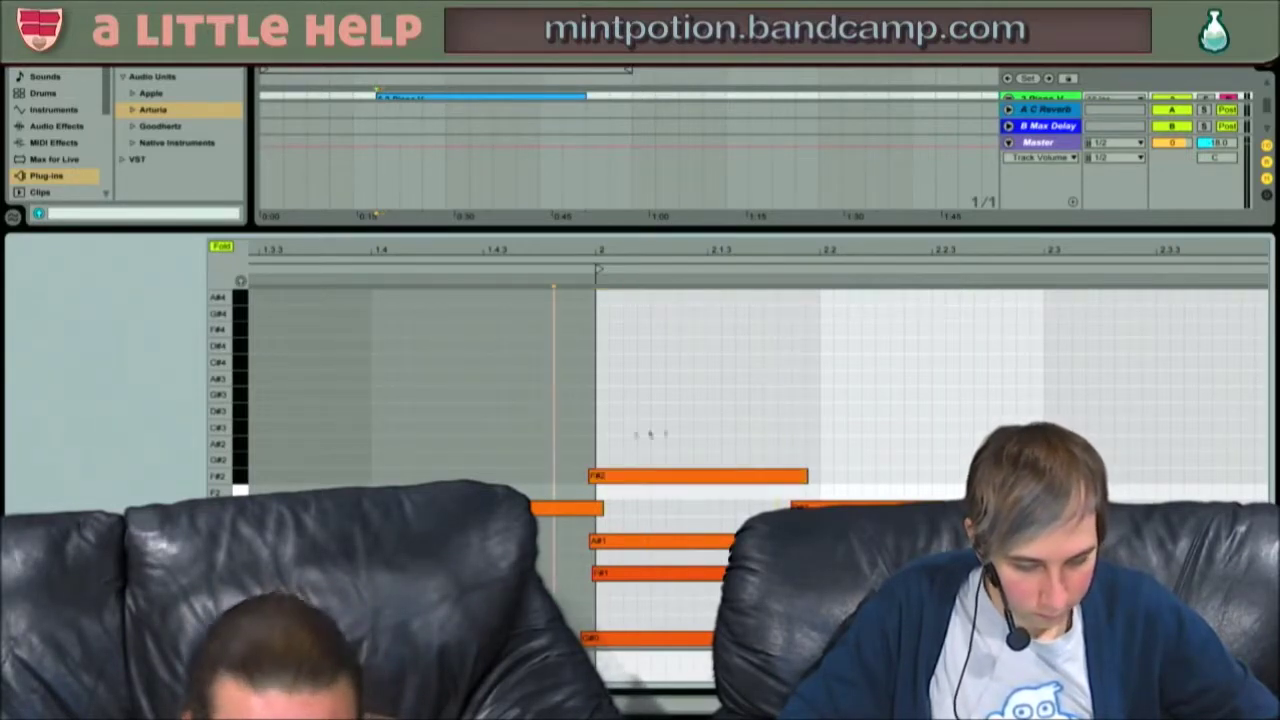
left_click(583, 464)
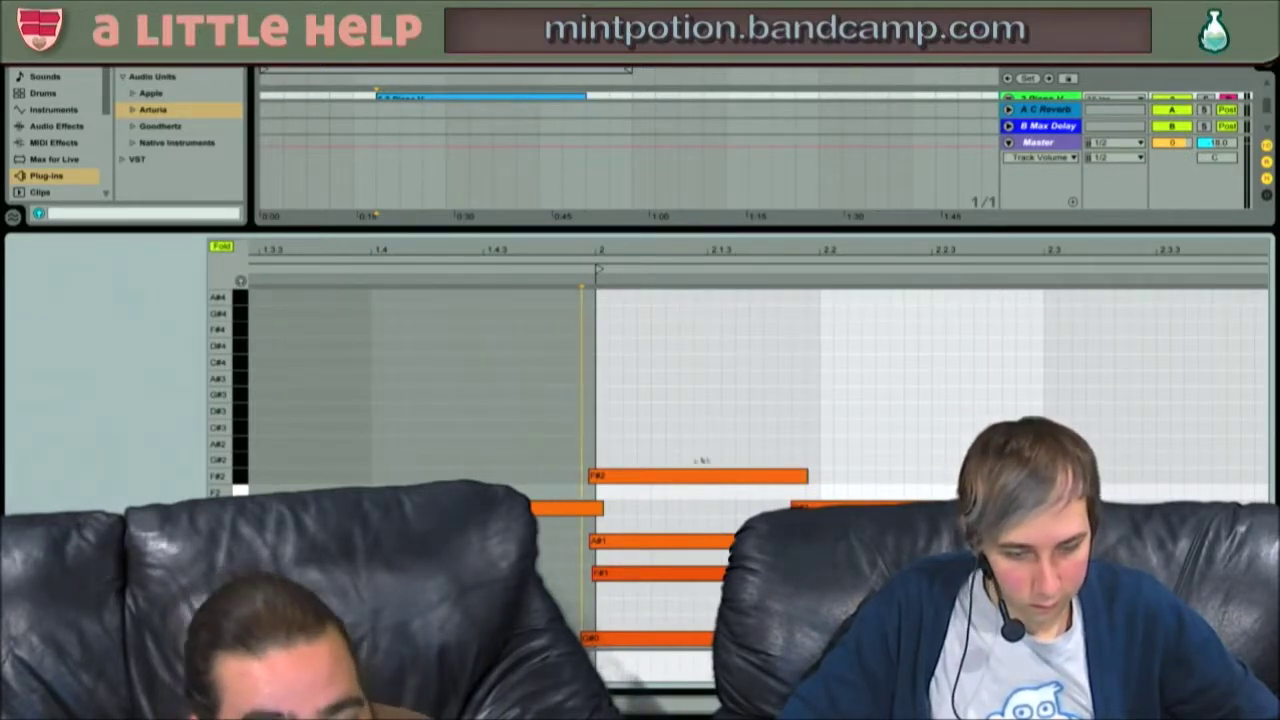
left_click_drag(811, 449, 712, 460)
left_click(722, 455)
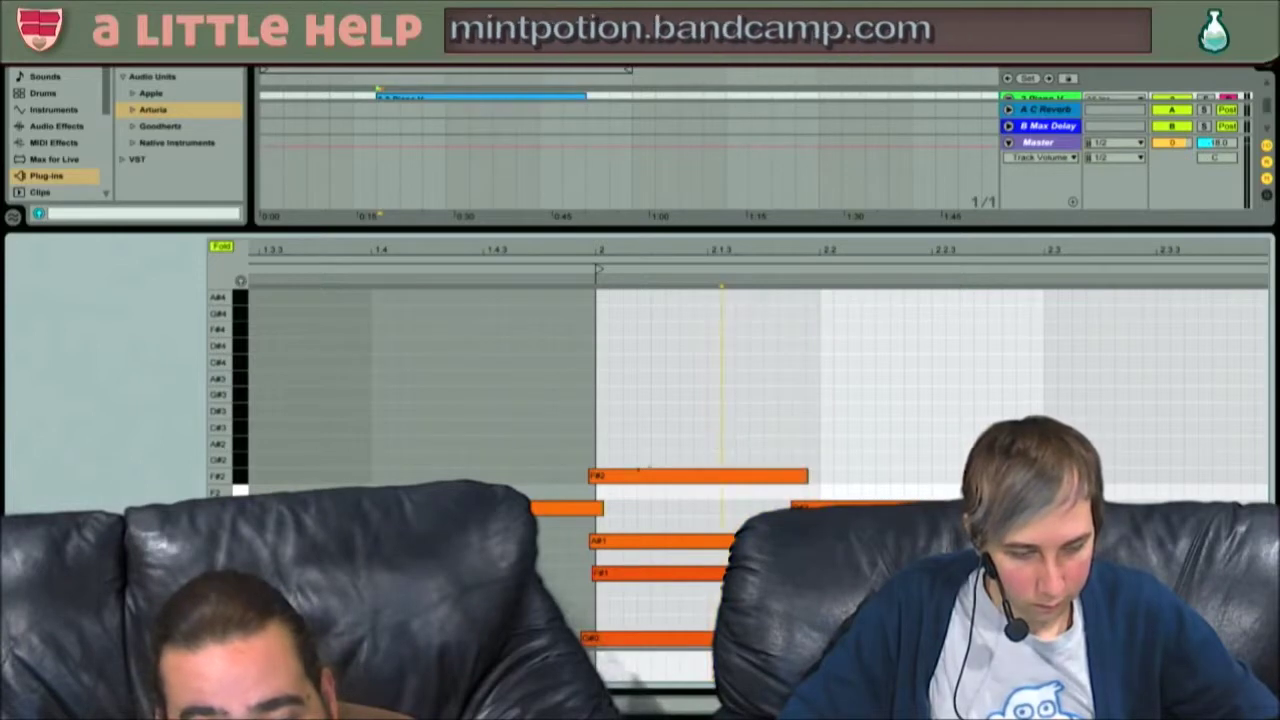
- Select the four-note chord at the clip's start and nudge it one grid step later and back earlier
left_click_drag(672, 410, 638, 655)
key("Right")
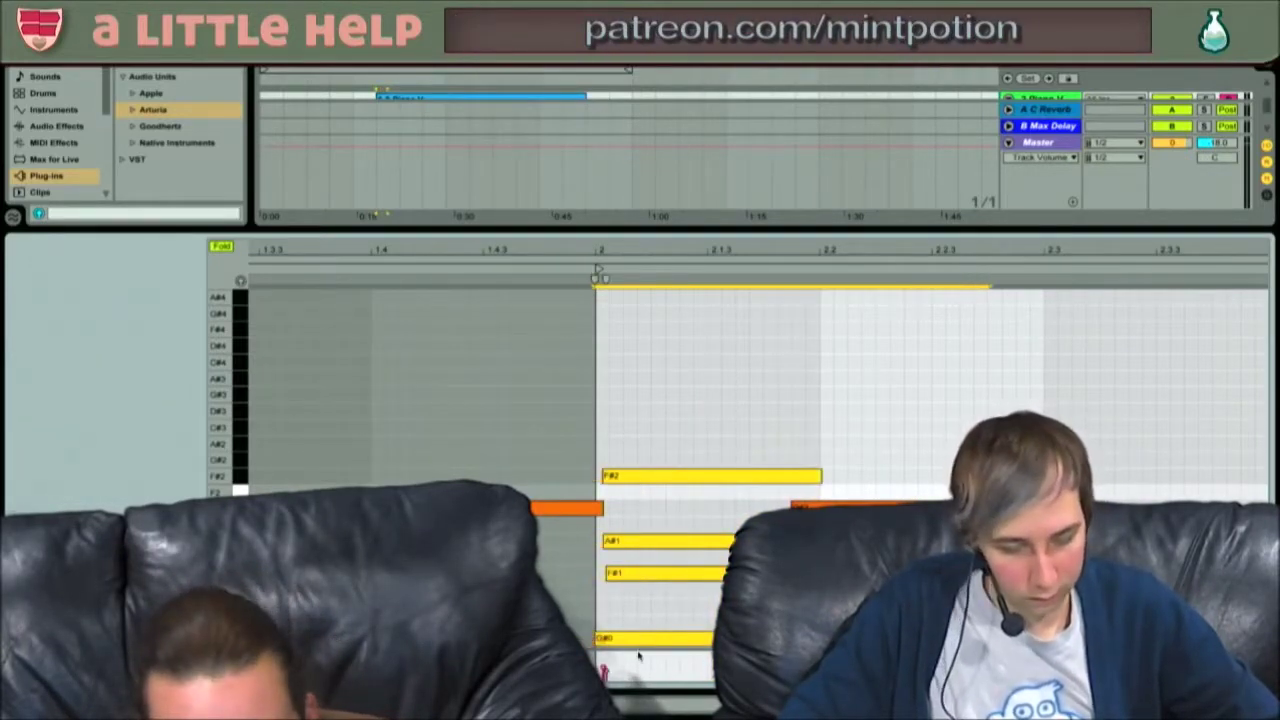
key("Left")
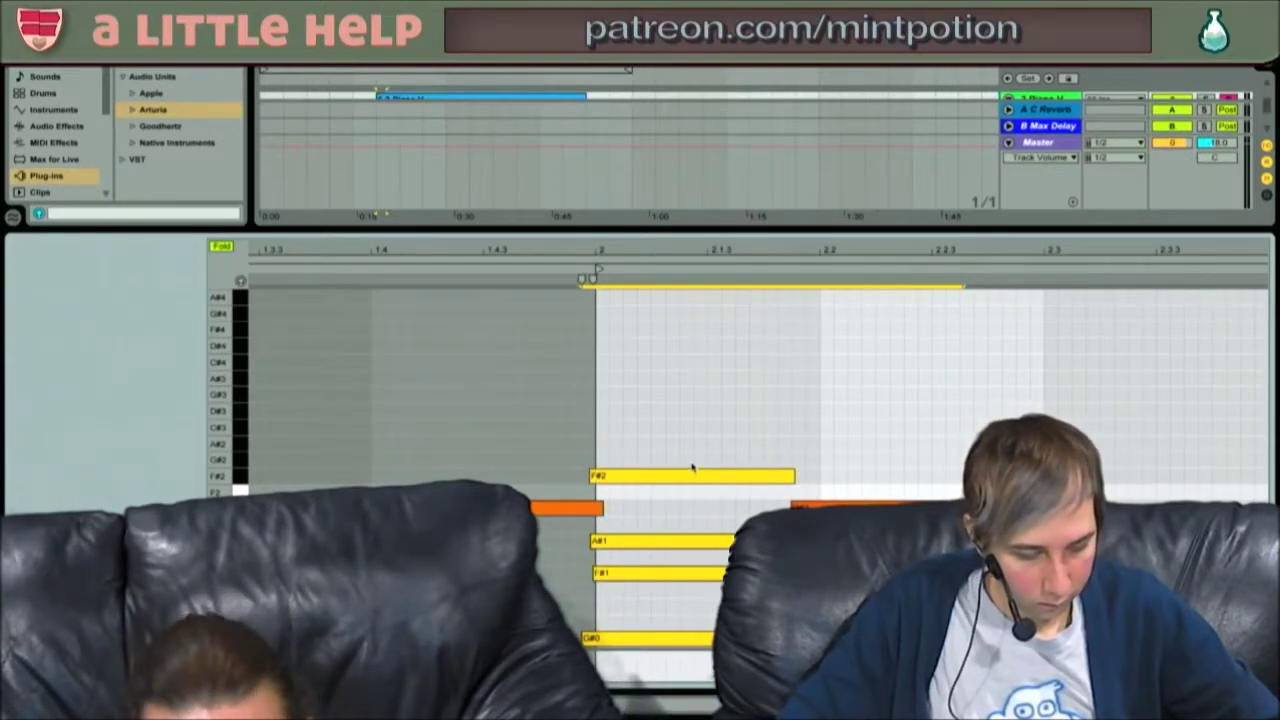
- Play the opening passage, reselect its four-note chord and shift it slightly later so every note starts inside the clip
left_click_drag(693, 251, 545, 200)
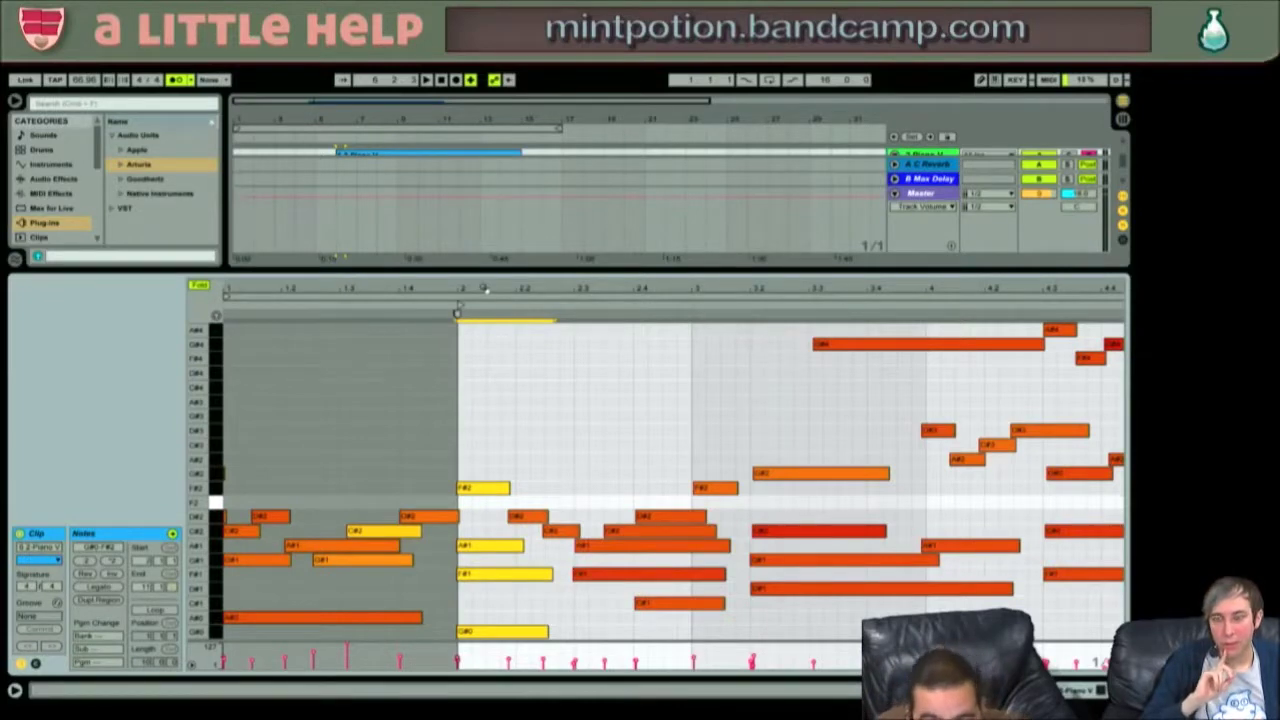
key("space")
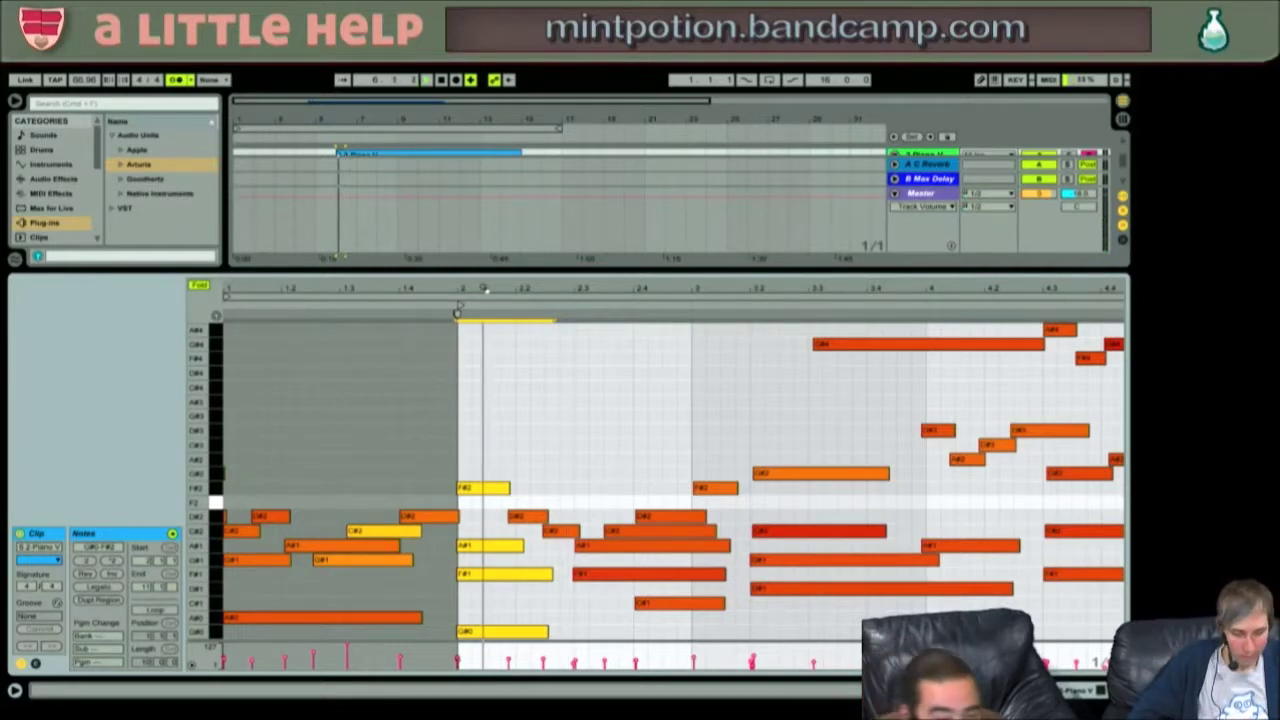
left_click(505, 403)
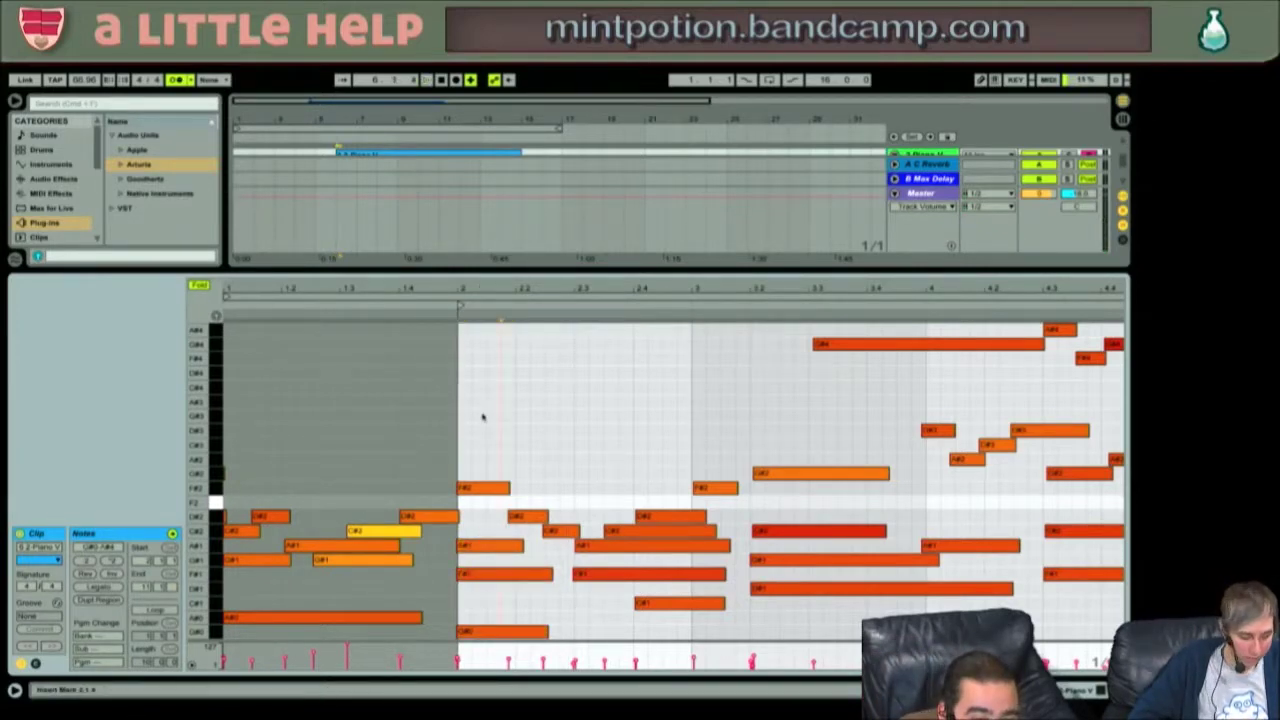
left_click_drag(487, 430, 470, 636)
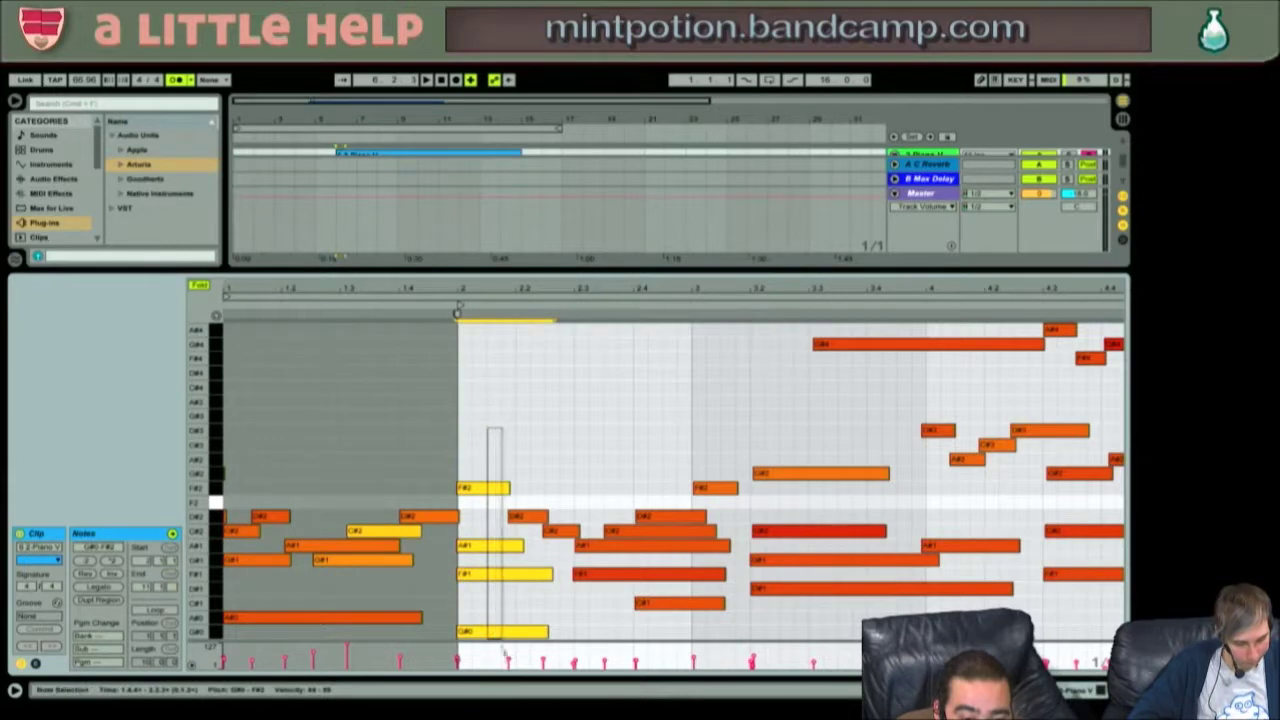
left_click_drag(484, 290, 360, 306)
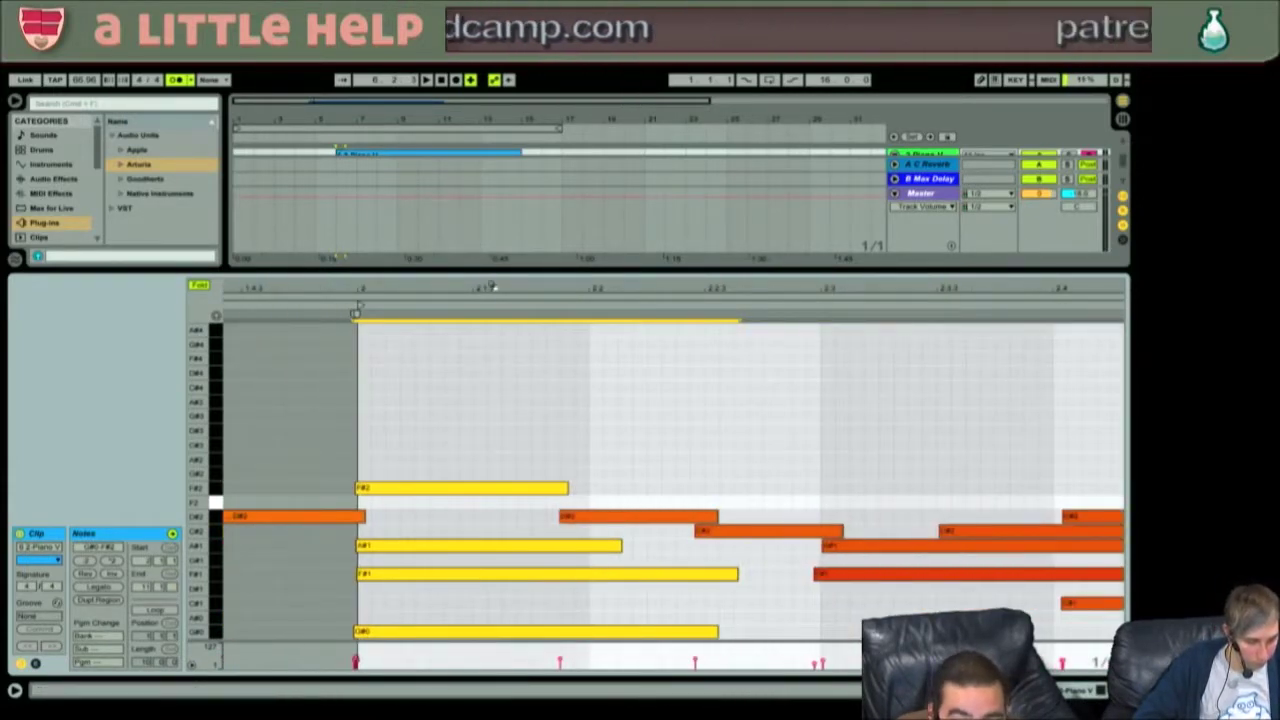
left_click(356, 353)
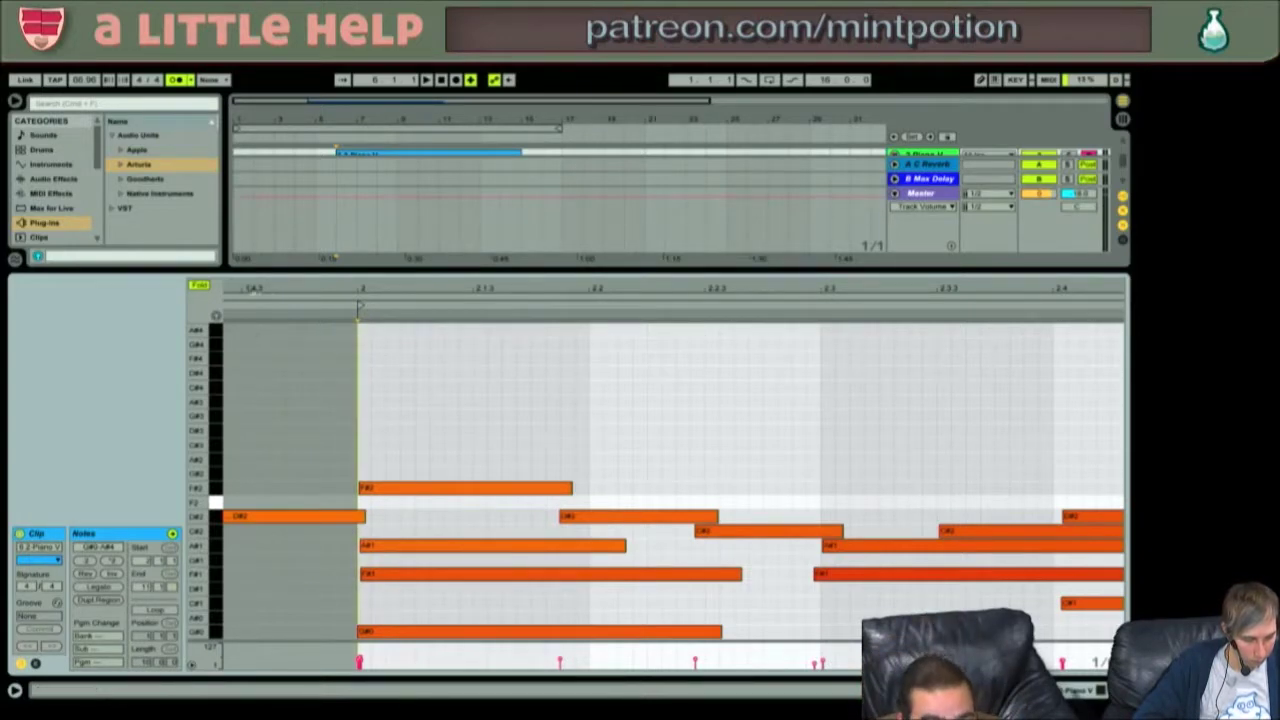
- Unfold the note editor to the full keyboard range and look over the notes at the clip's start
left_click(199, 287)
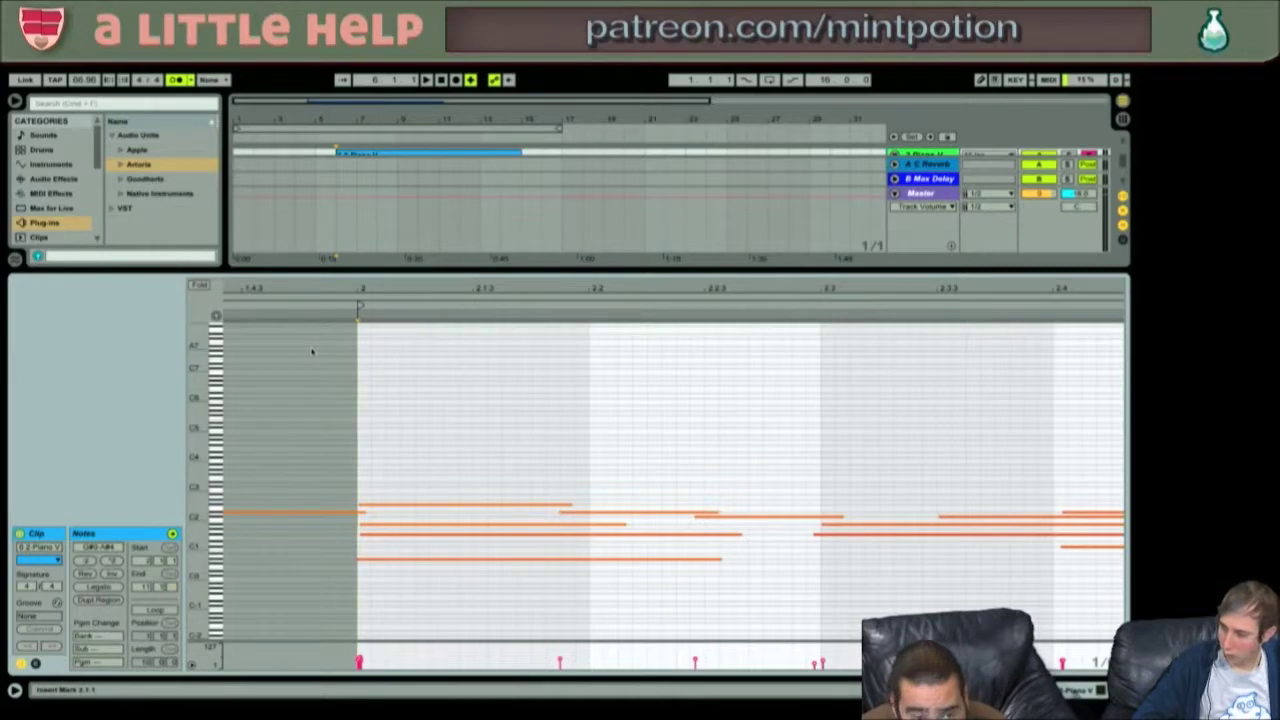
mouse_move(381, 287)
left_mouse_down()
mouse_move(381, 335)
mouse_move(381, 280)
mouse_move(338, 292)
left_mouse_up()
left_click_drag(392, 398, 374, 626)
left_click(374, 626)
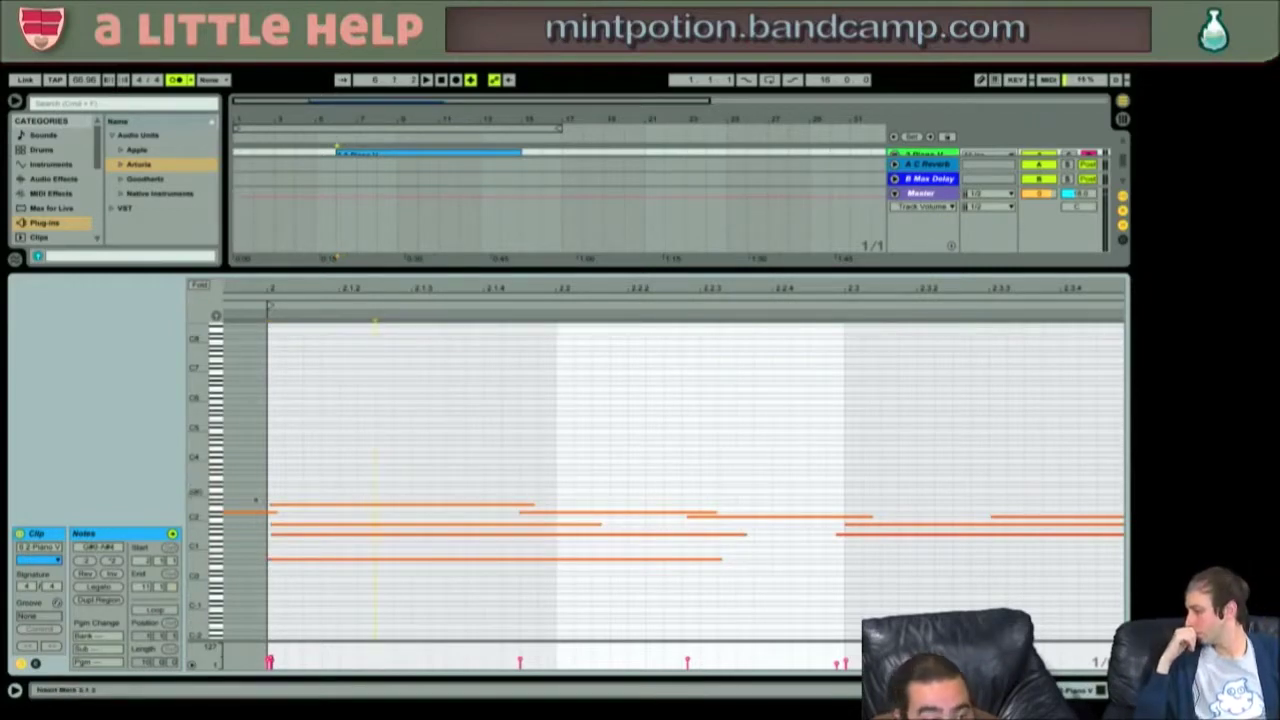
left_click(255, 512)
left_click(247, 553)
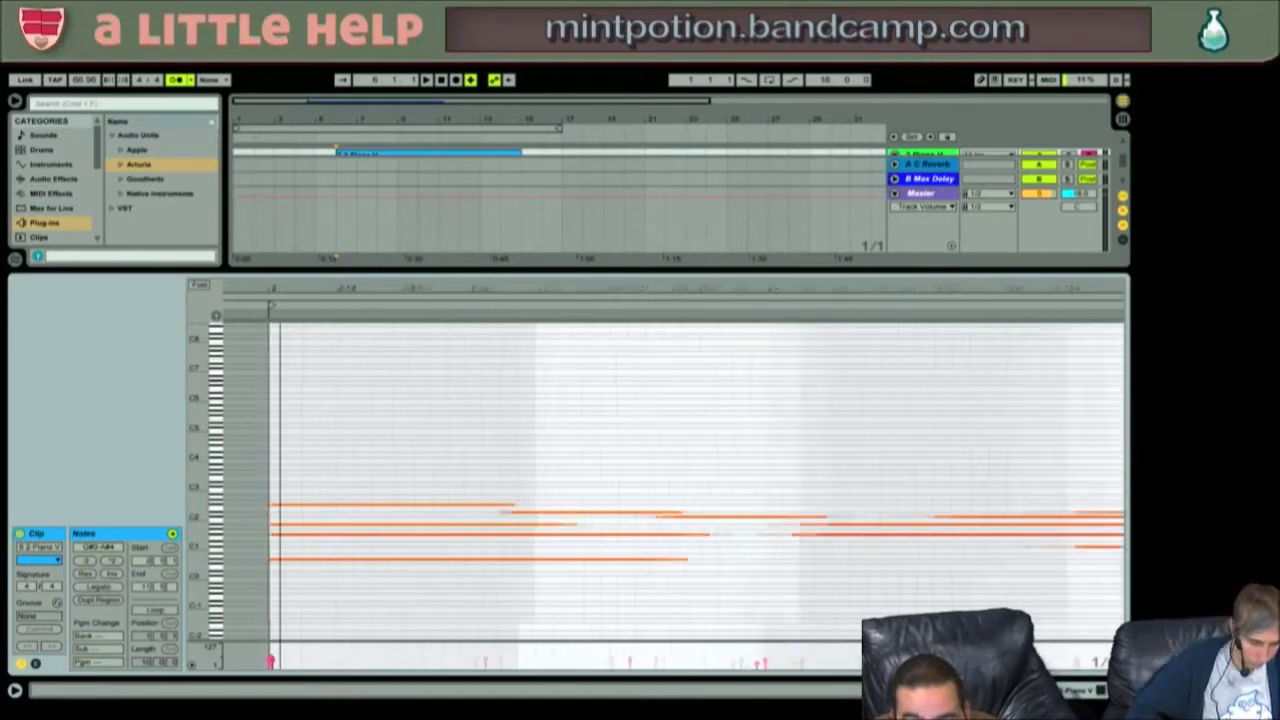
- Examine the whole clip in the note editor, from bar 1 to its end after bar 10
key("minus")
key("minus")
key("minus")
key("minus")
key("minus")
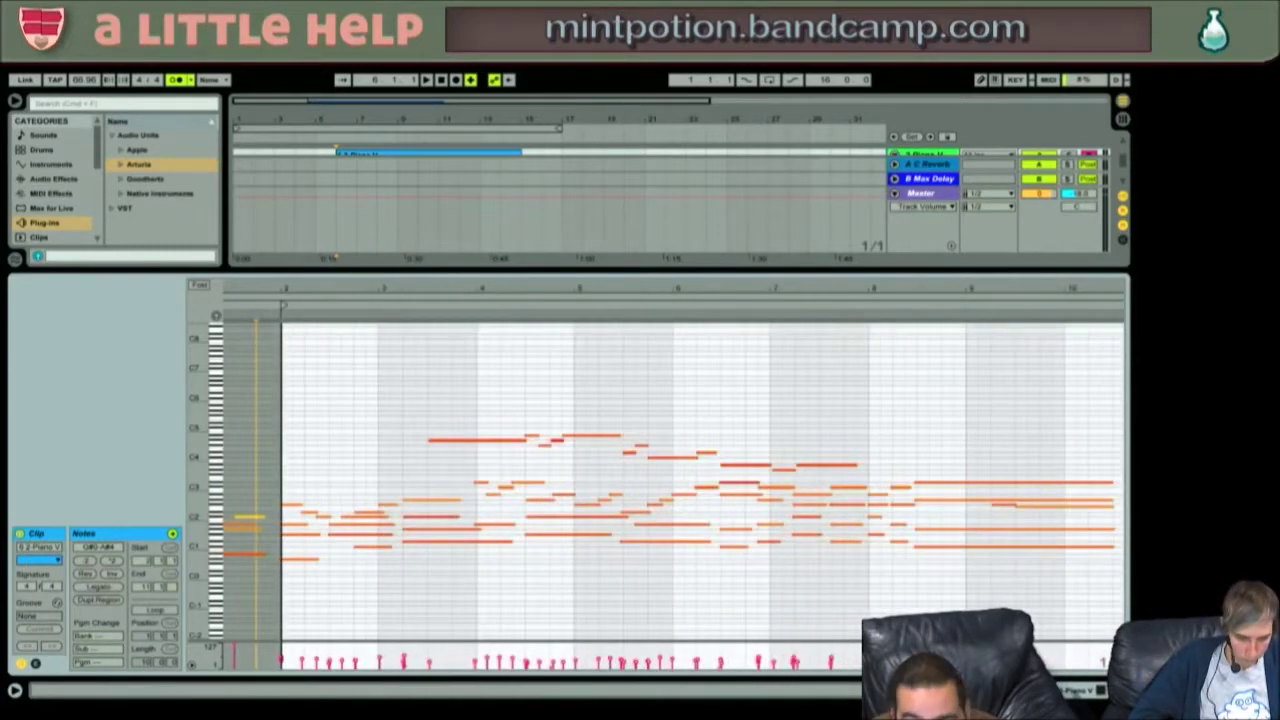
left_click_drag(398, 309, 398, 312)
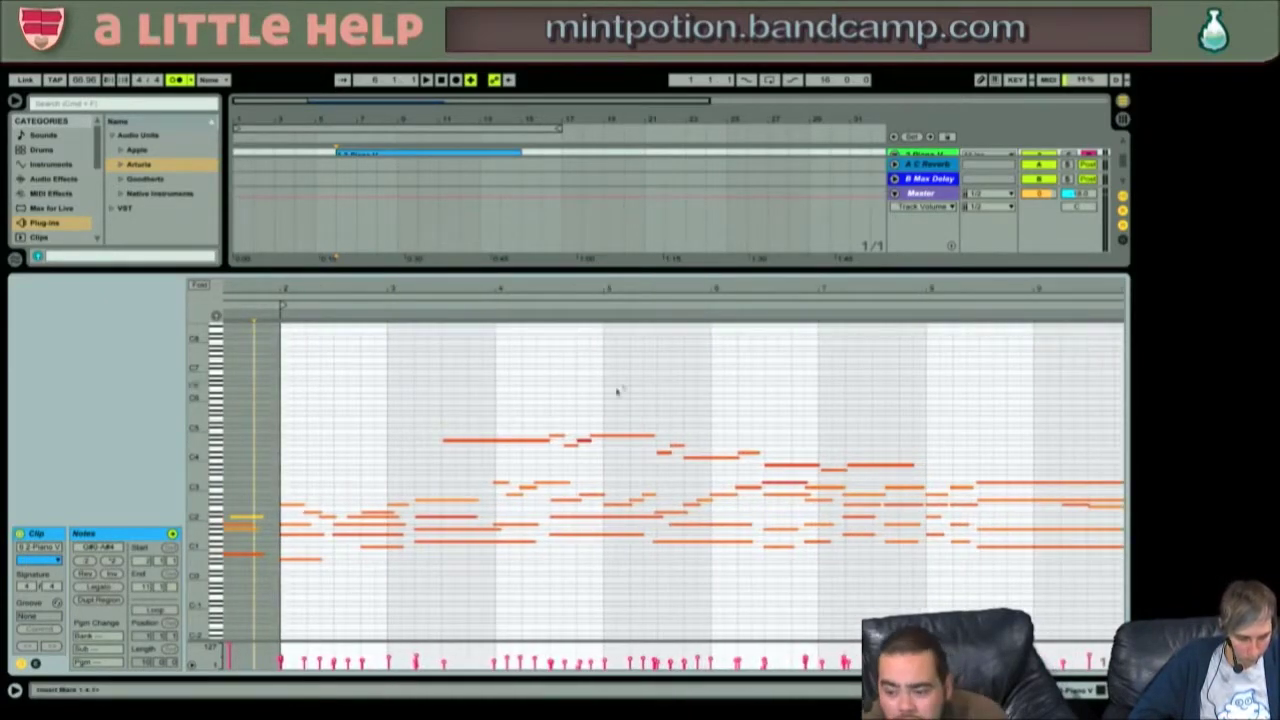
left_click(318, 288)
key("minus")
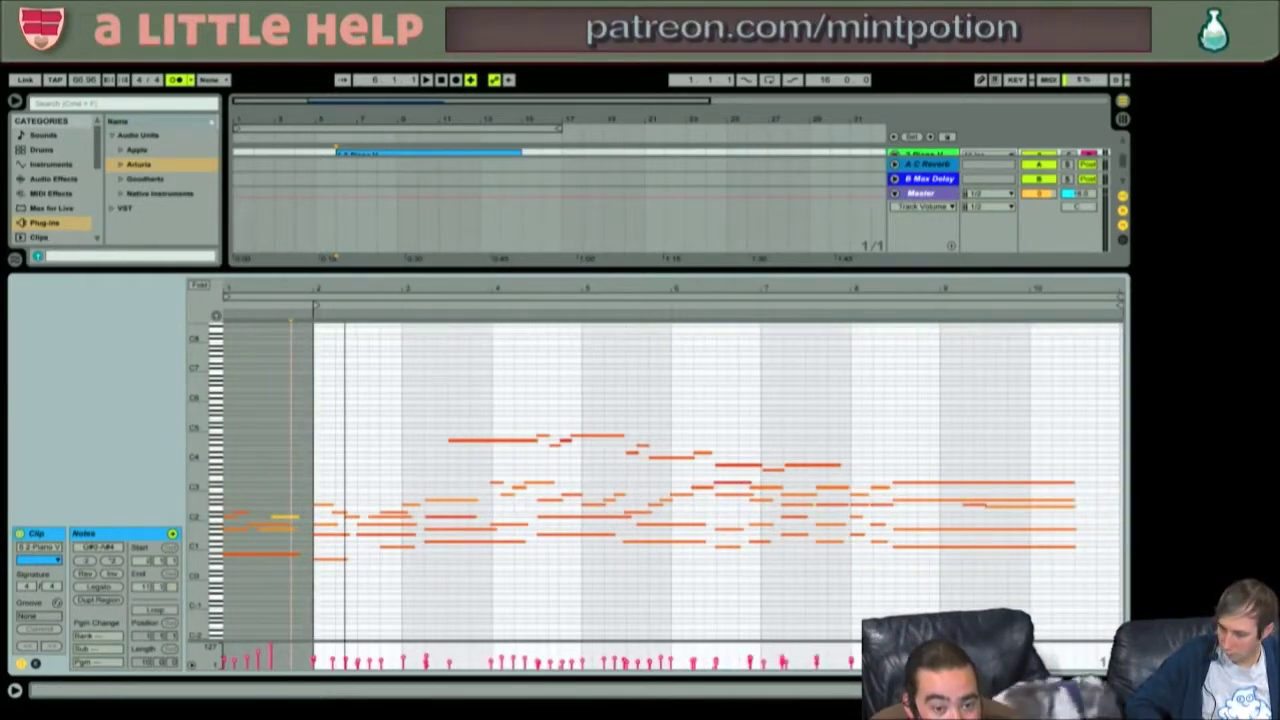
- Try a fixed grid of 1 Bar in the note editor, and set it to 1/8 instead
right_click(367, 362)
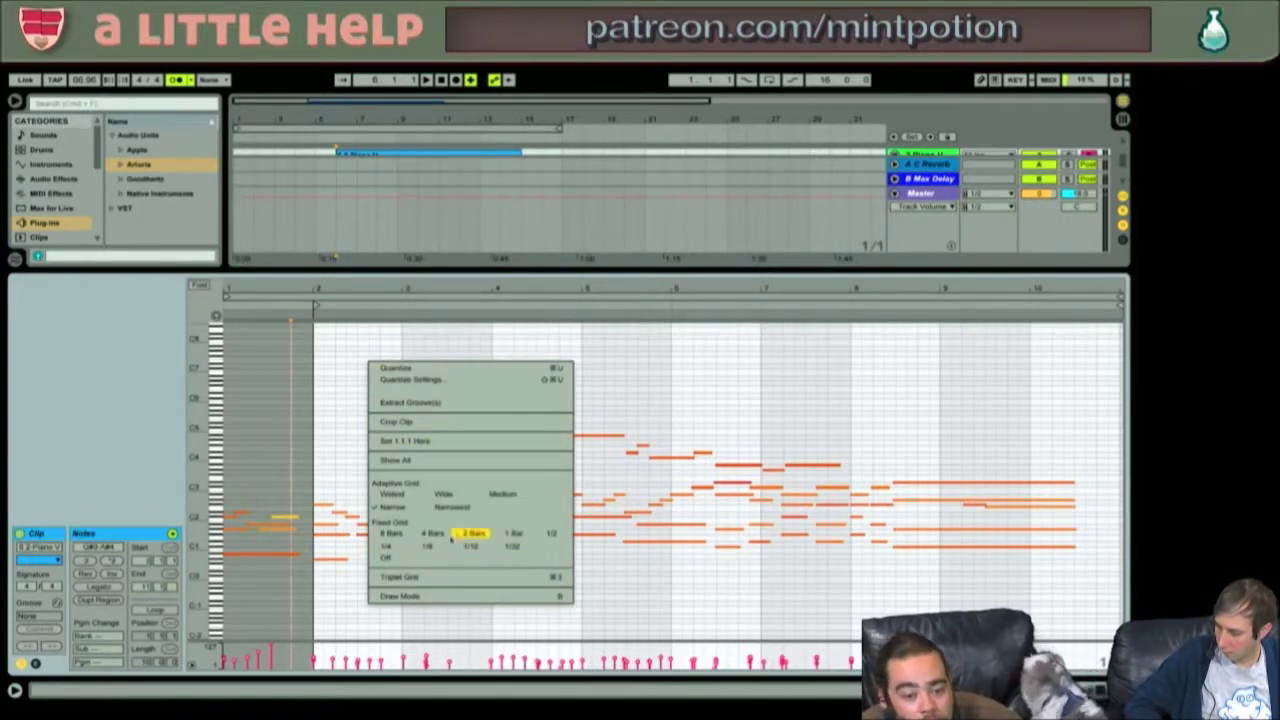
left_click(512, 535)
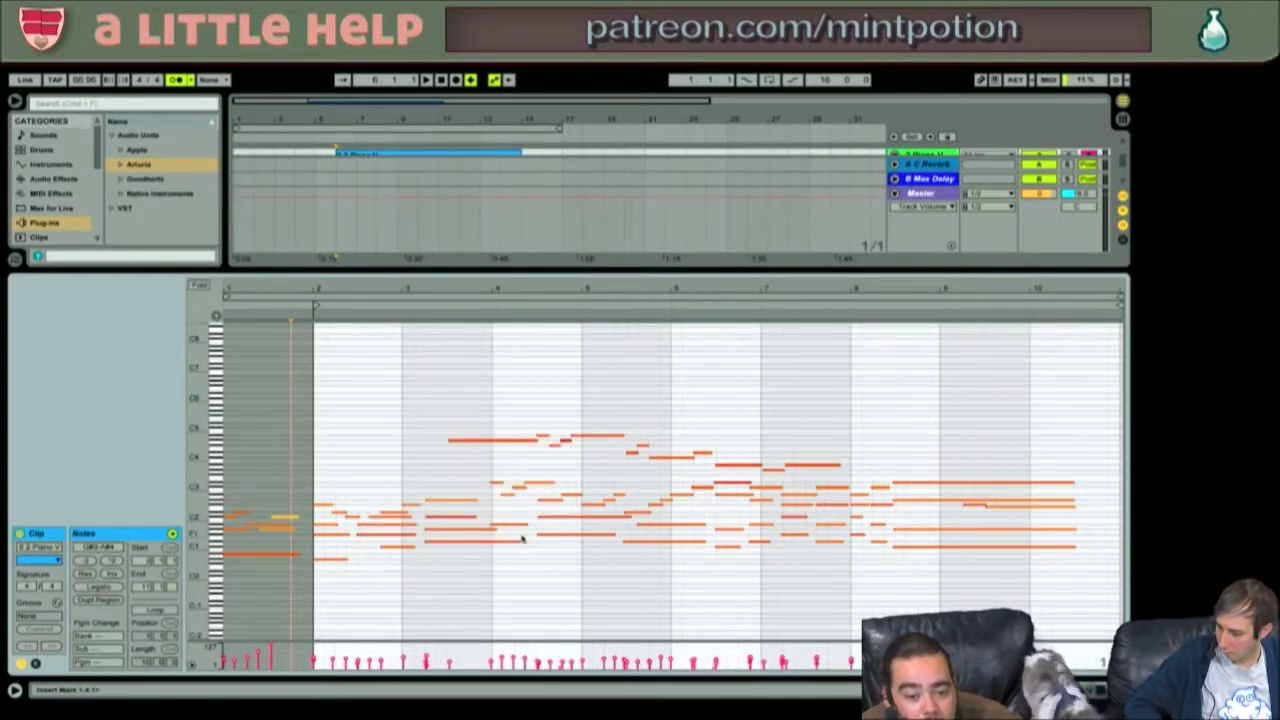
right_click(345, 359)
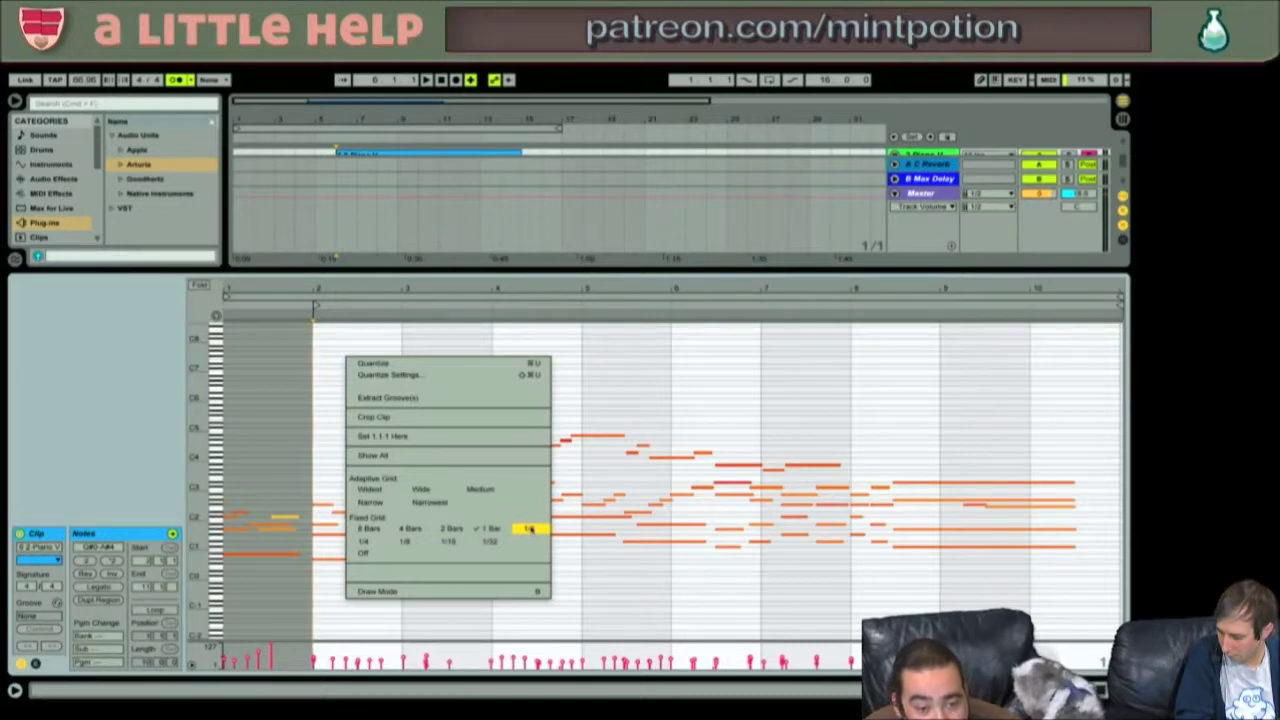
left_click(381, 540)
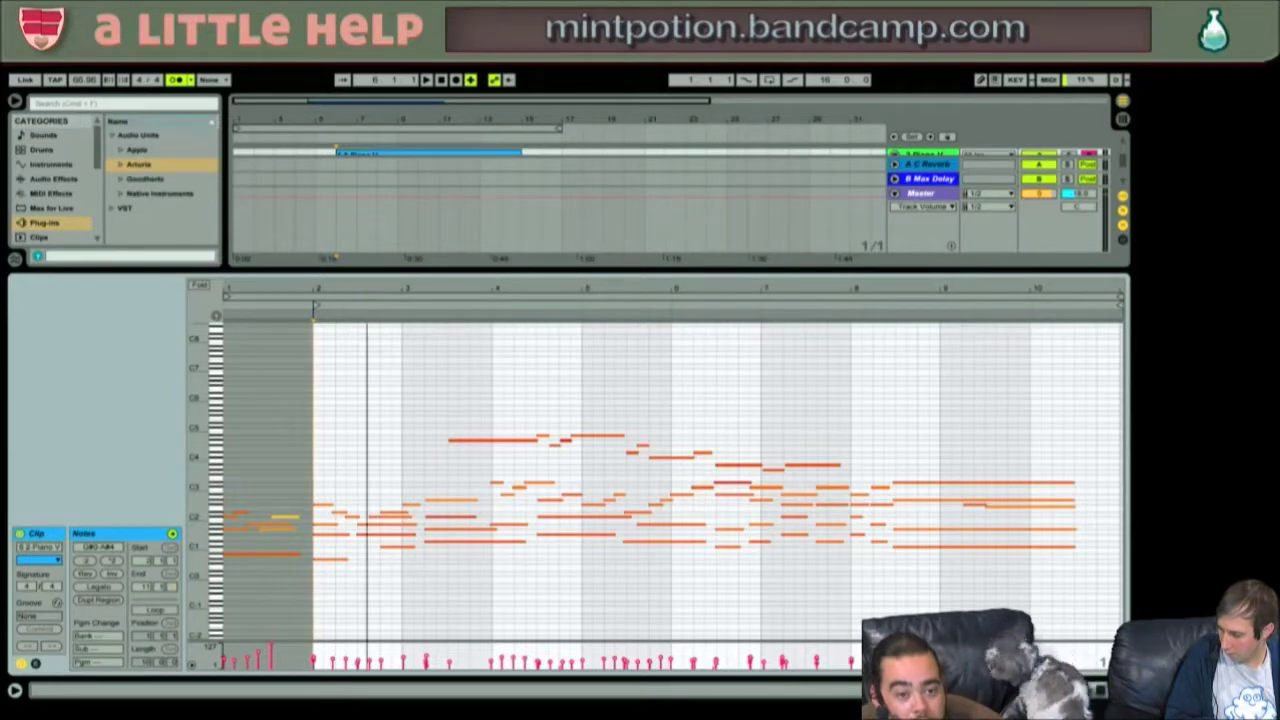
- Fold the editor to the used pitches and inspect the short D#2 and C#2 notes following the opening chord
mouse_move(362, 289)
left_mouse_down()
mouse_move(362, 325)
mouse_move(326, 309)
mouse_move(344, 300)
left_mouse_up()
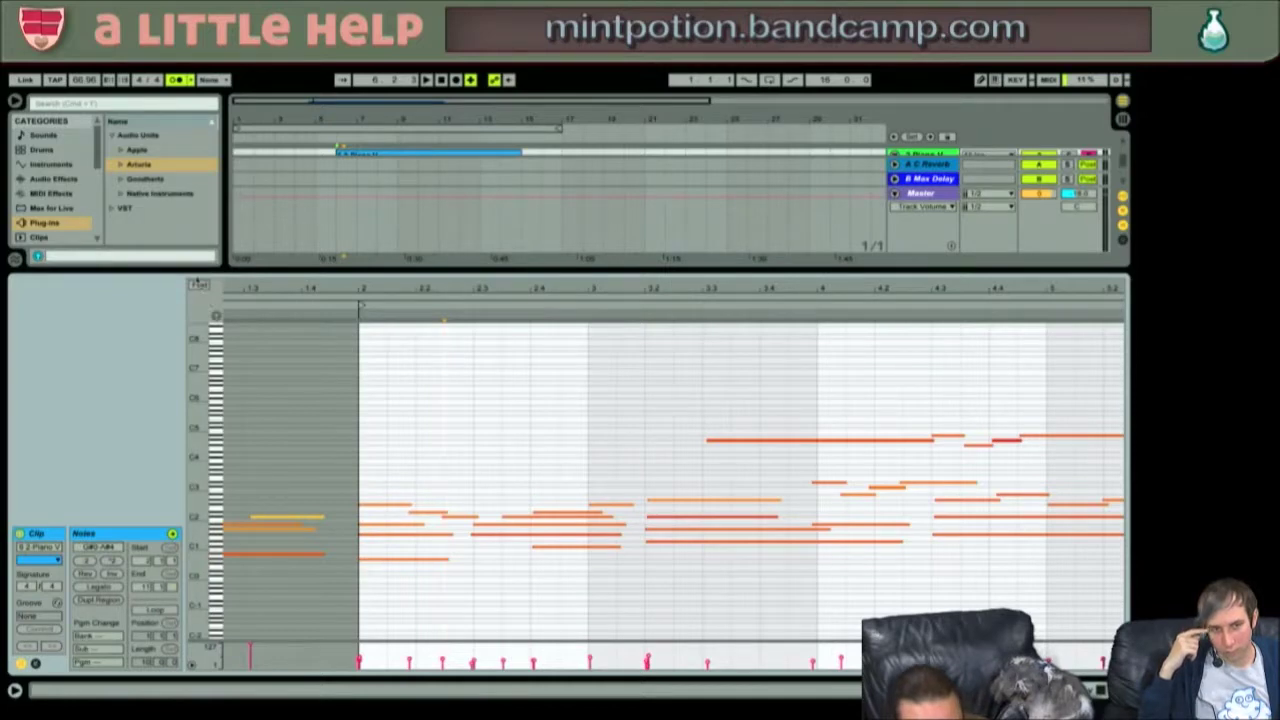
key("f")
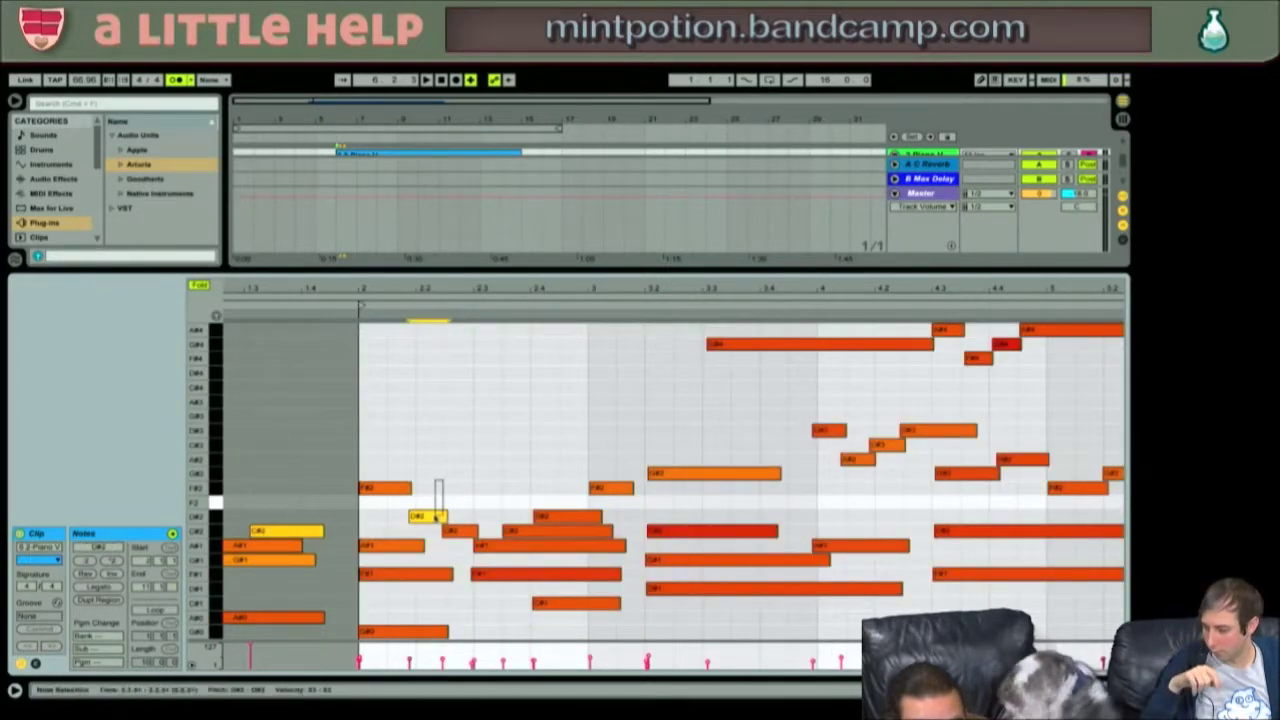
left_click(450, 530)
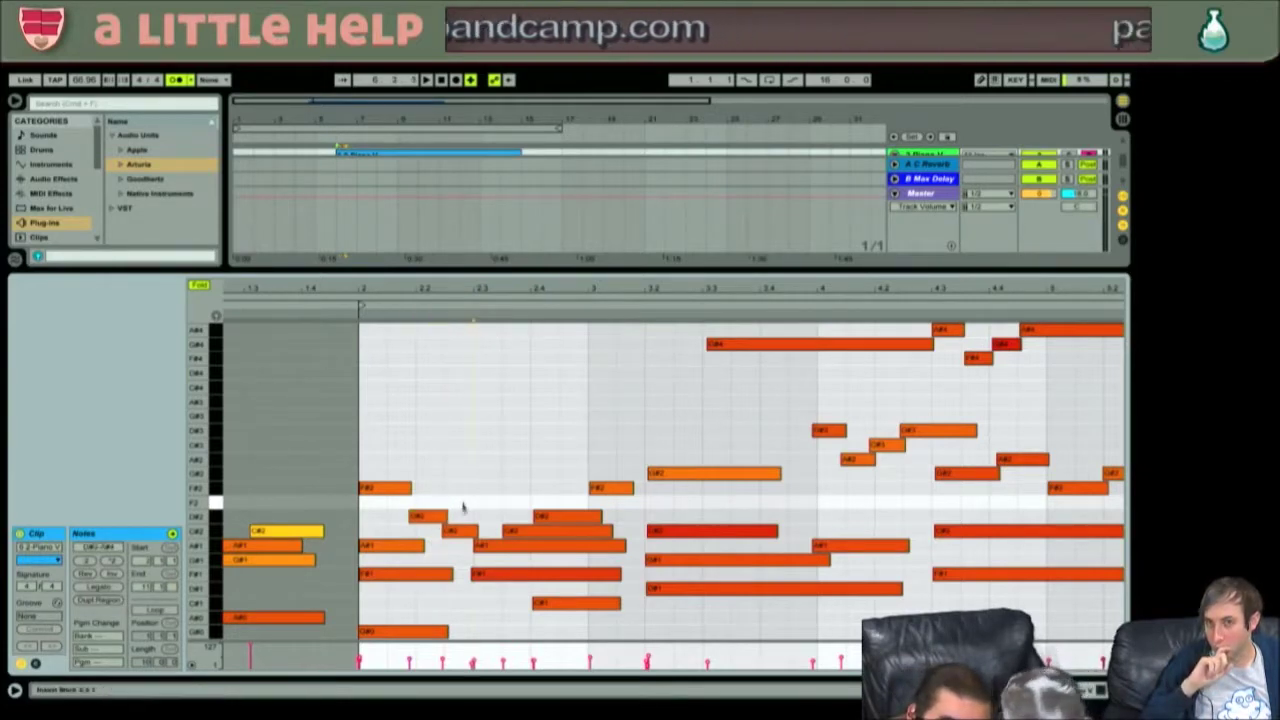
left_click(330, 362)
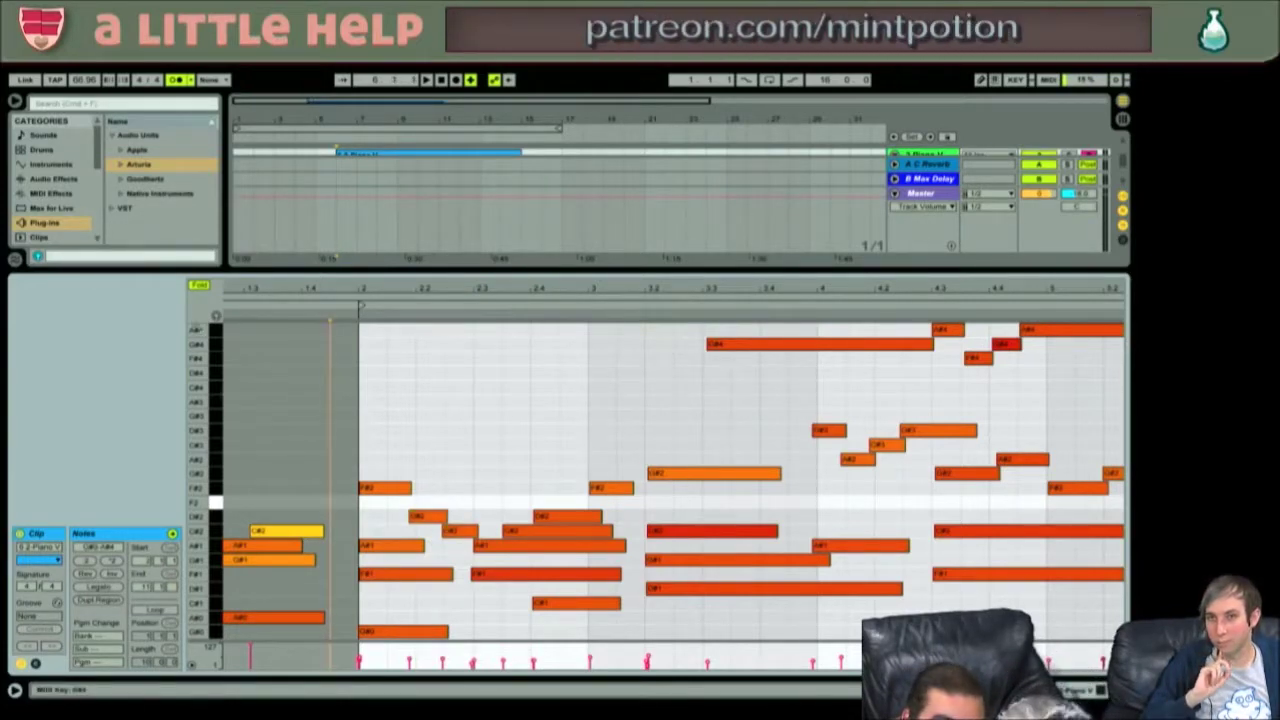
- View the notes enlarged on the full keyboard, and fold the editor back to the used pitches
left_click(199, 286)
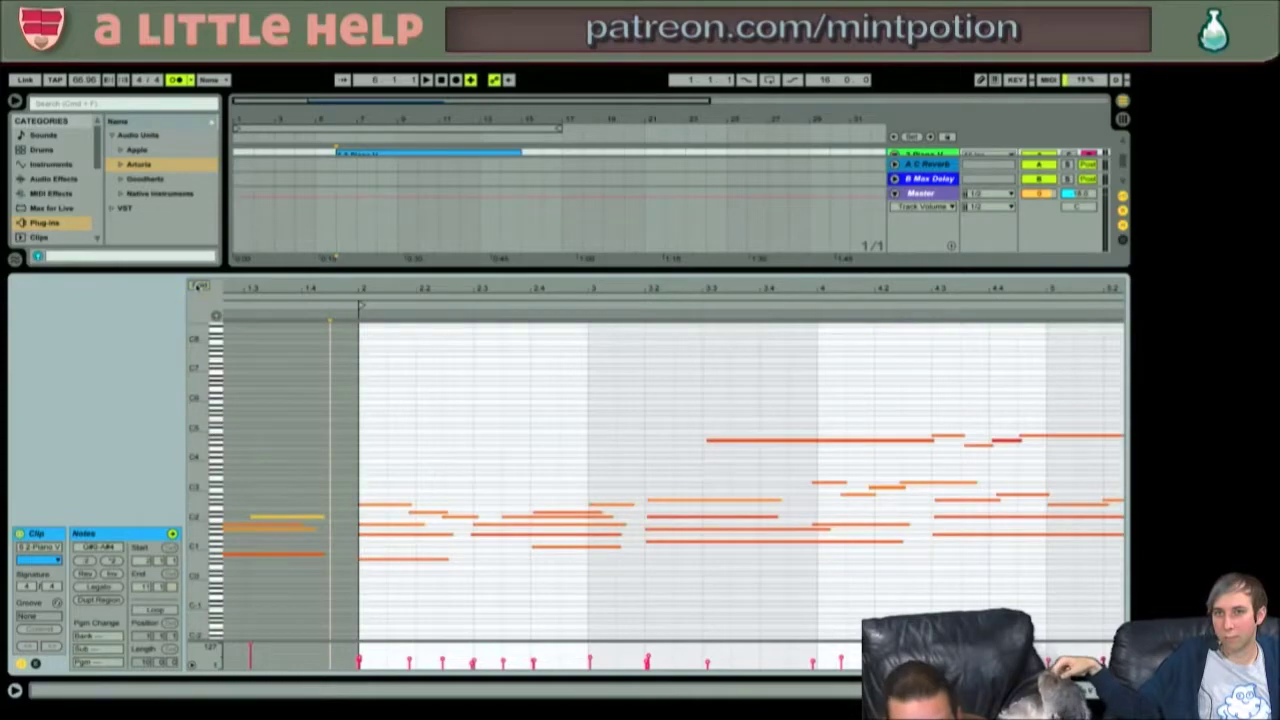
left_click_drag(215, 450, 260, 253)
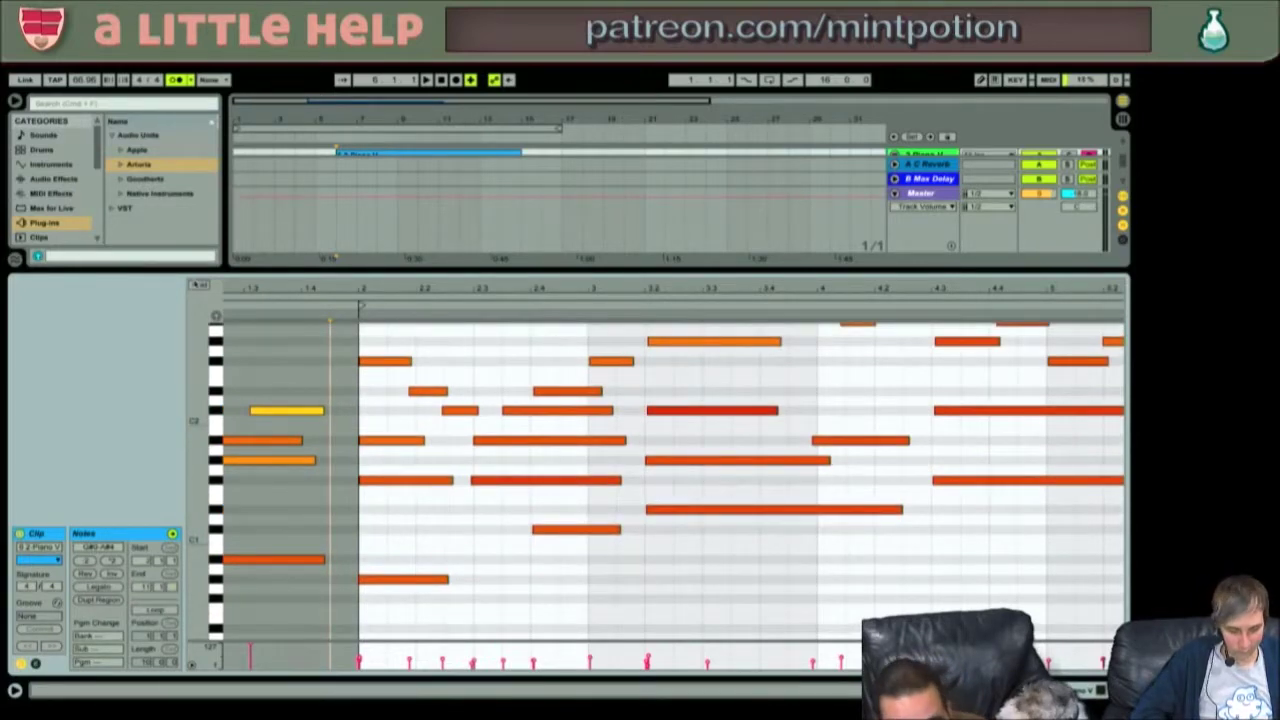
left_click(200, 286)
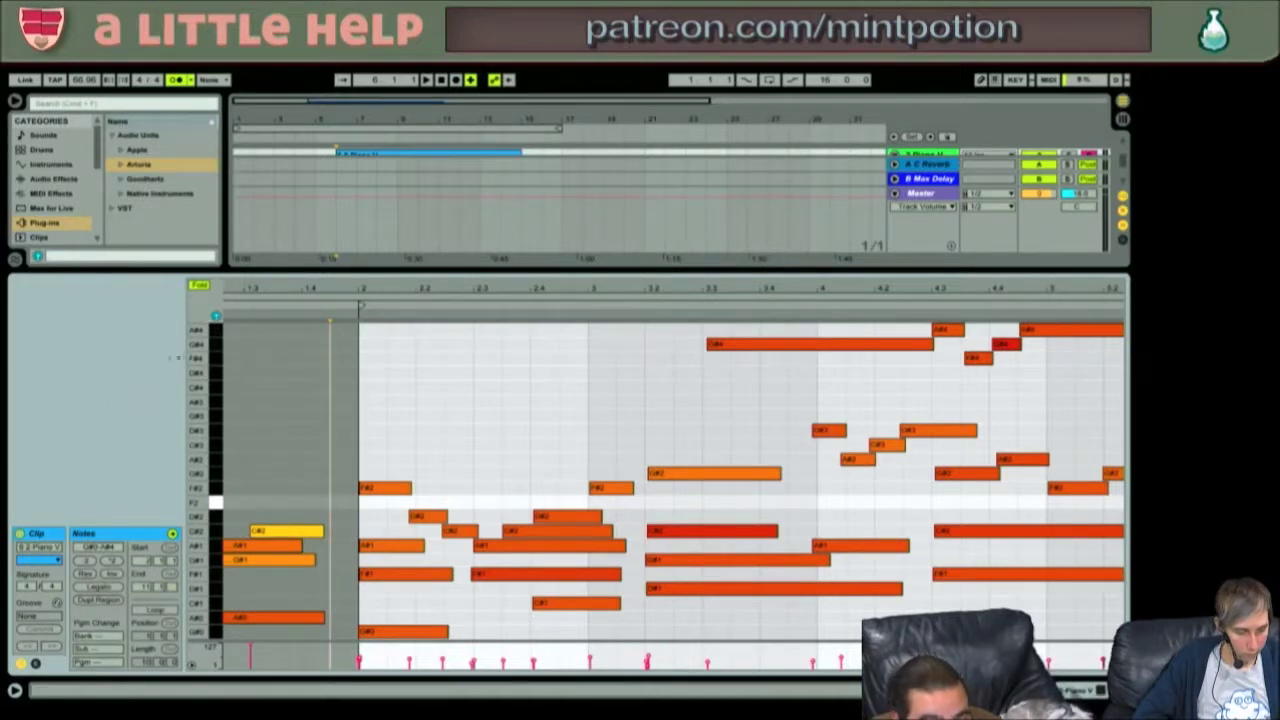
- Audition the D#2 and C#2 notes in bar 2 and the F#2, A#1, F#1 and G#0 notes of the opening chord
left_click(434, 516)
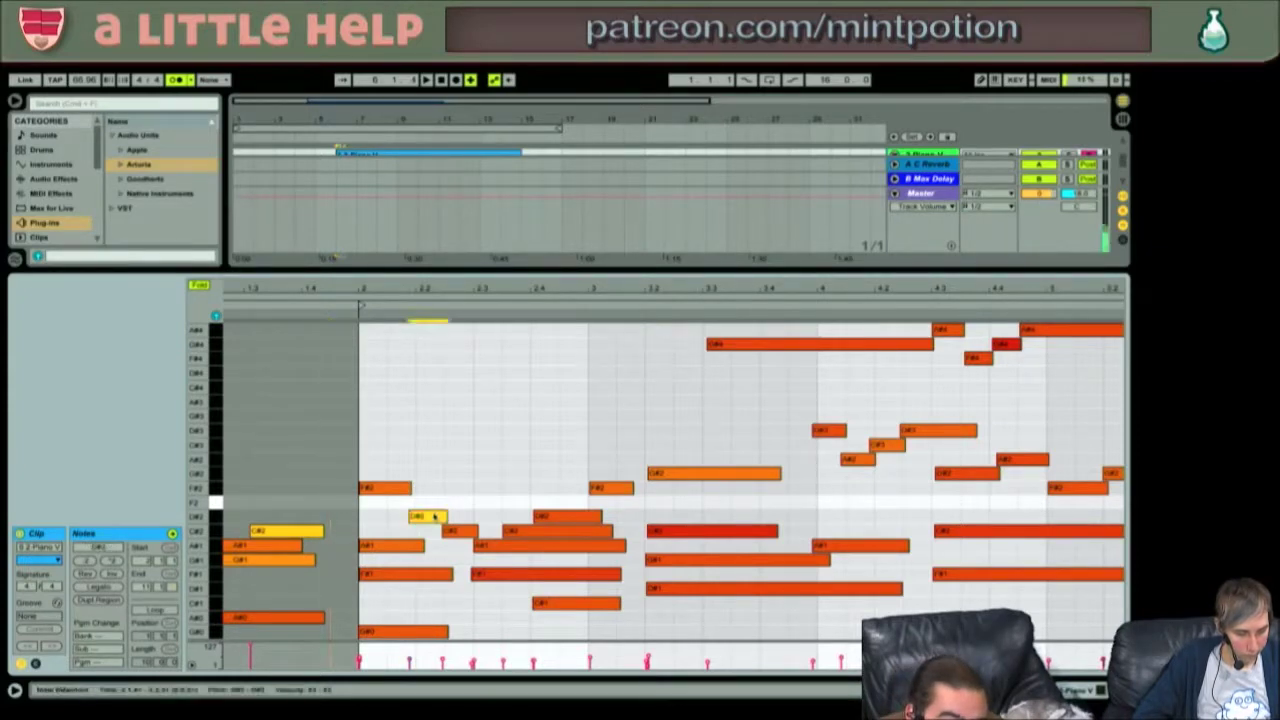
left_click(470, 534)
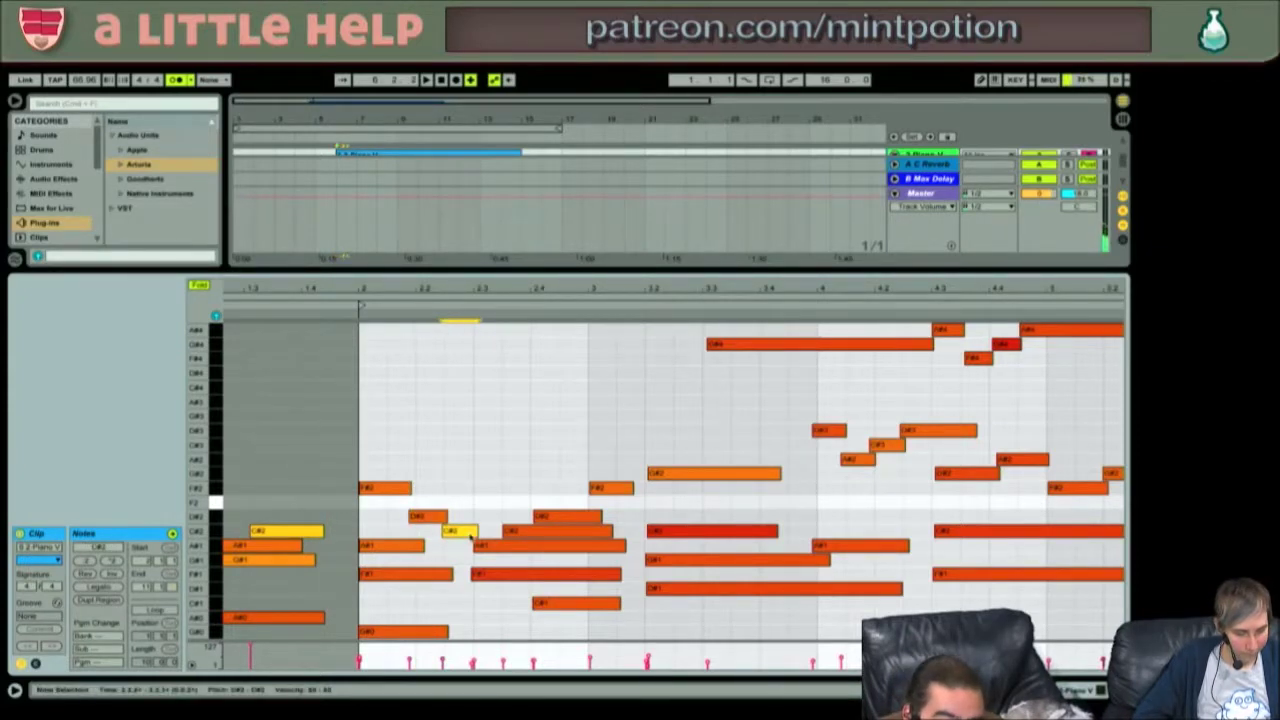
left_click(392, 489)
left_click(379, 547)
left_click(386, 575)
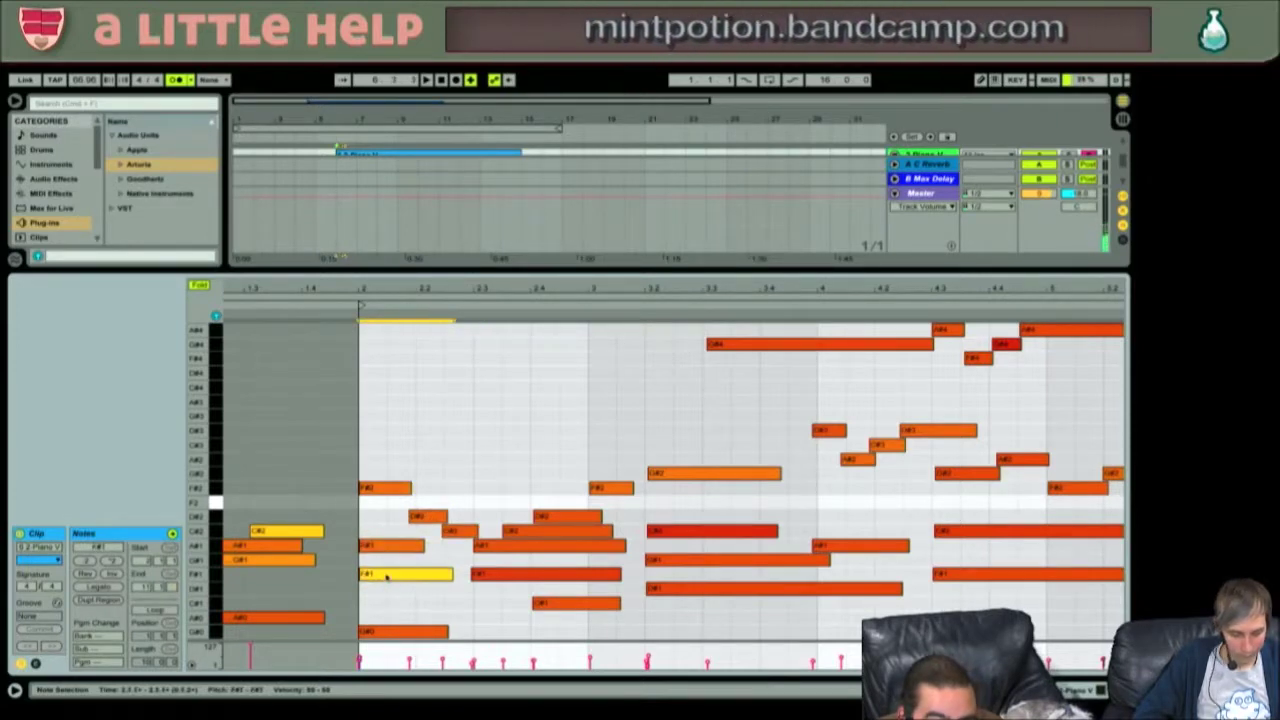
left_click(397, 633)
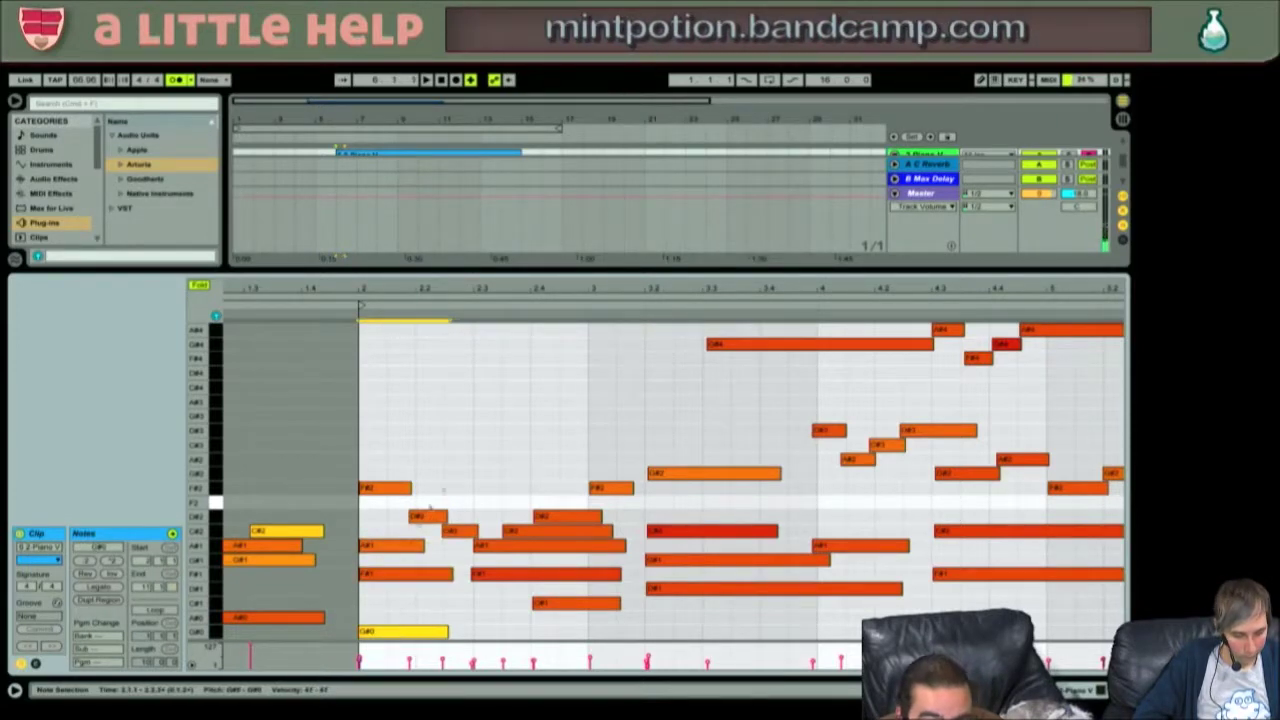
- Select the short D#2 and C#2 notes in bar 2 and quantize their starts and ends to the current grid at 100 %
left_click_drag(453, 463, 427, 538)
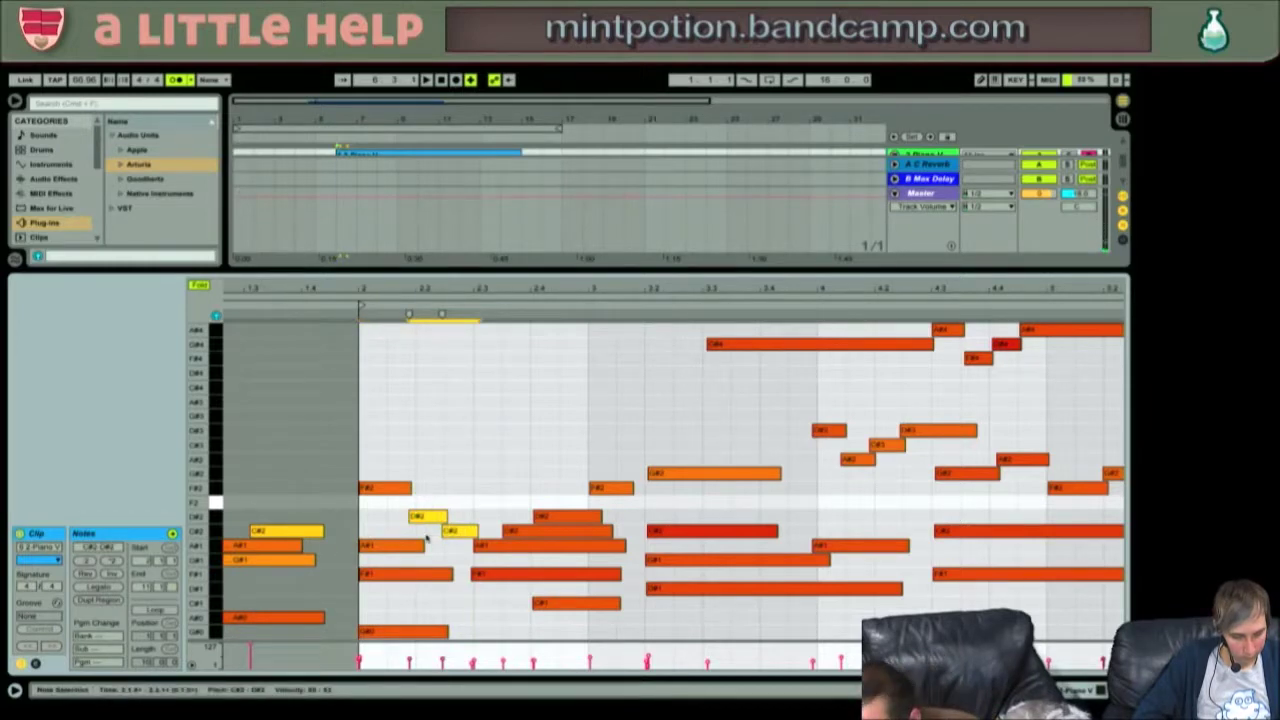
key("super+shift+u")
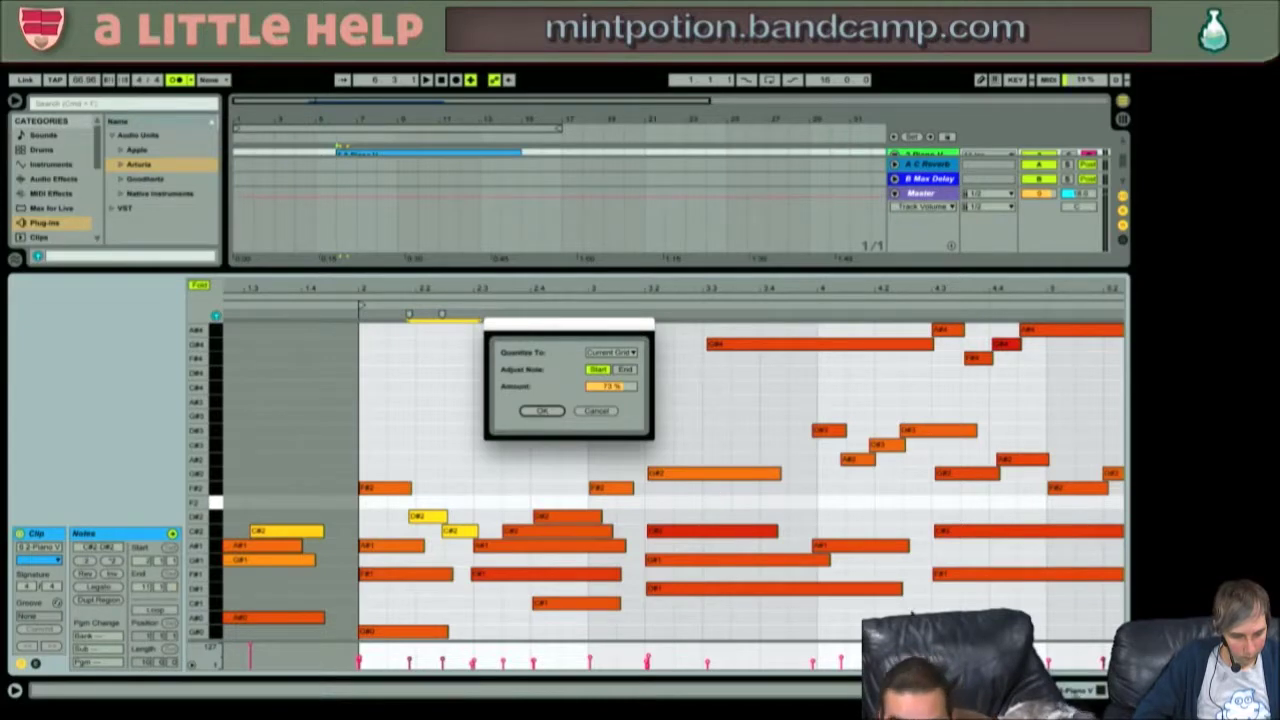
left_click(611, 352)
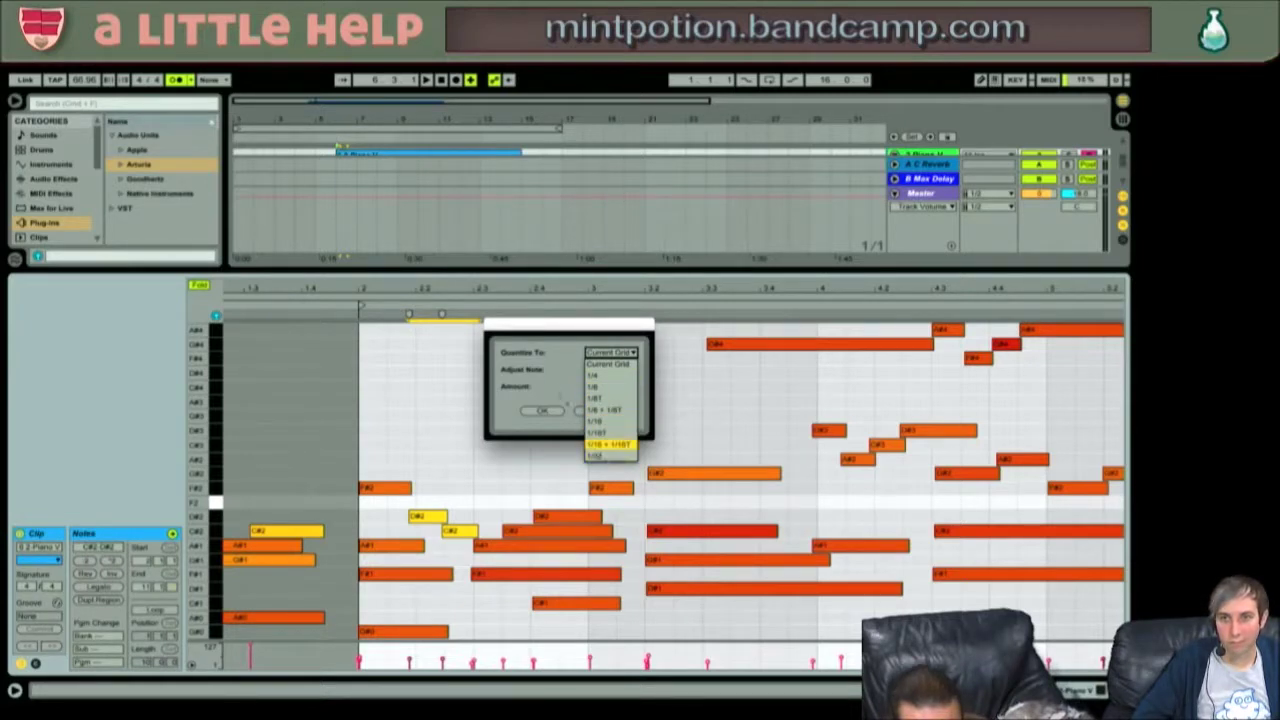
left_click(531, 363)
left_click(616, 370)
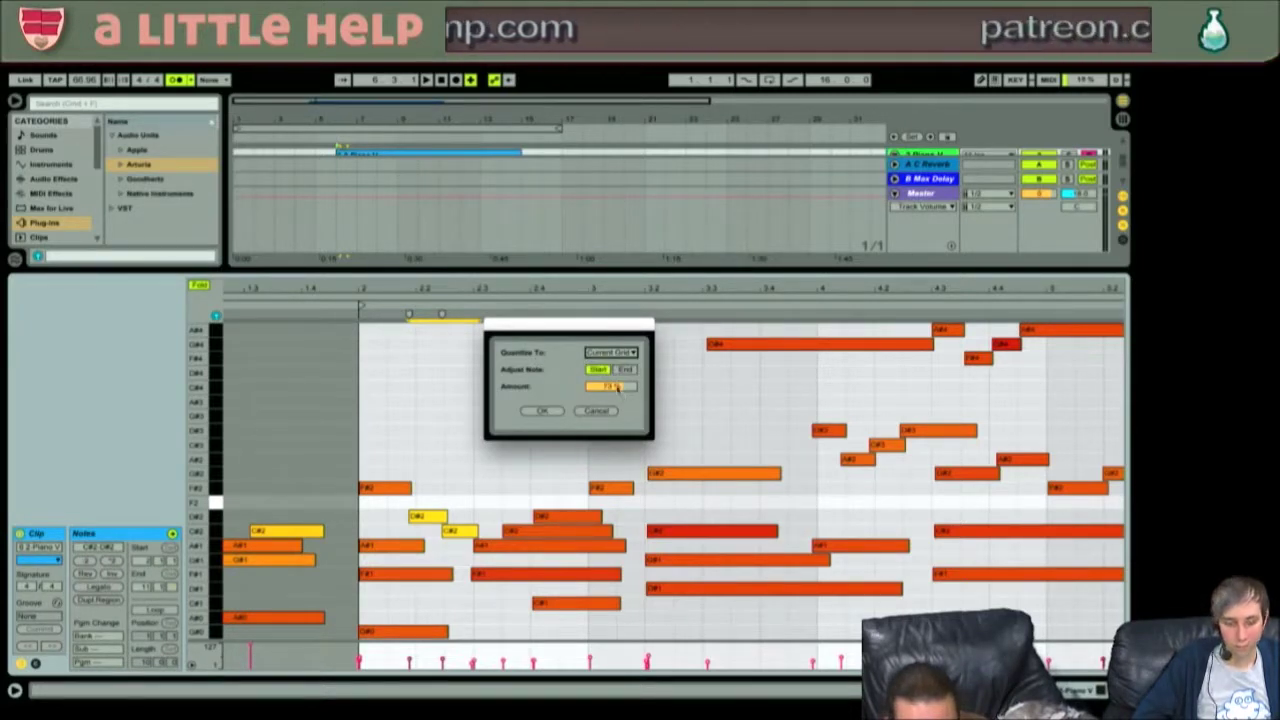
left_click(625, 370)
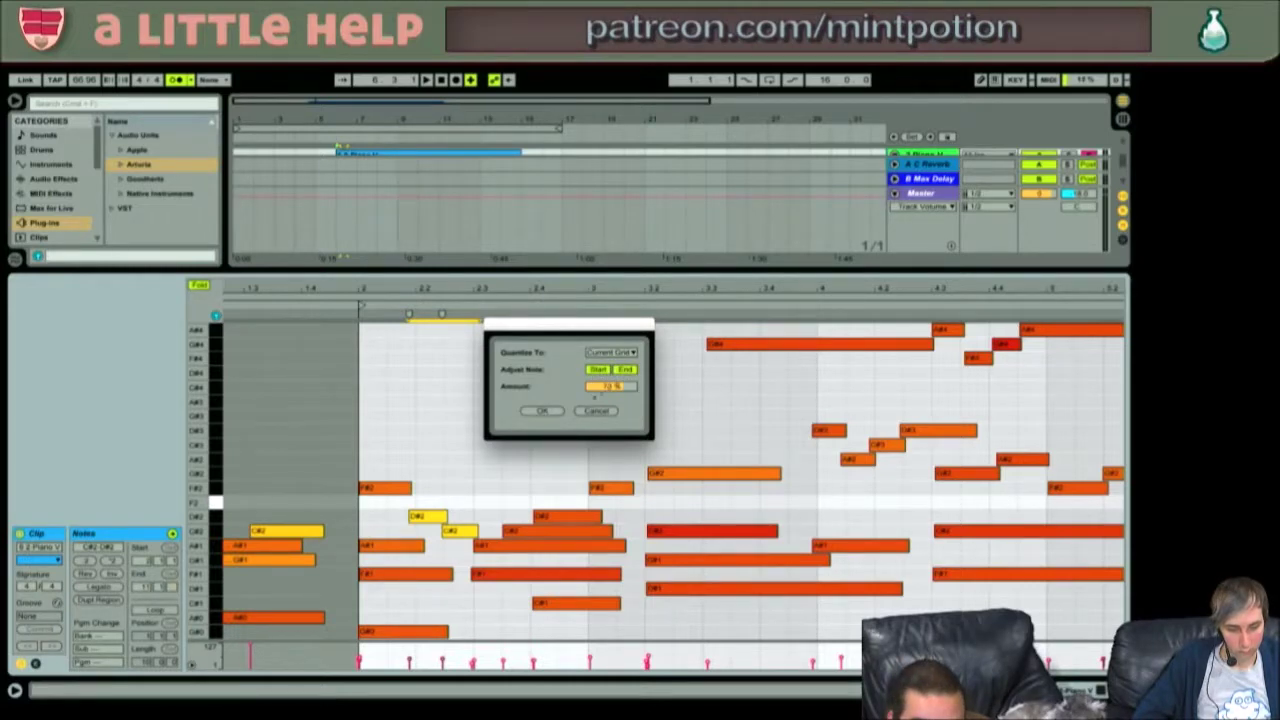
left_click_drag(614, 388, 618, 390)
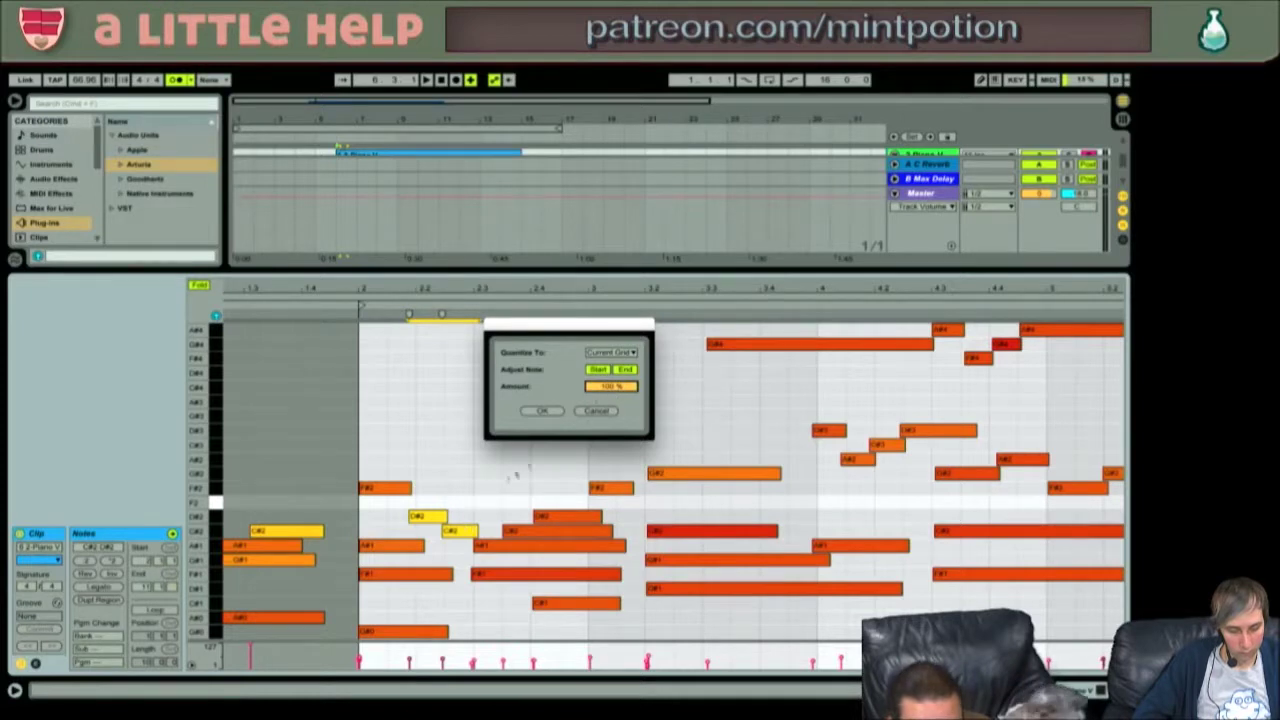
left_click(541, 411)
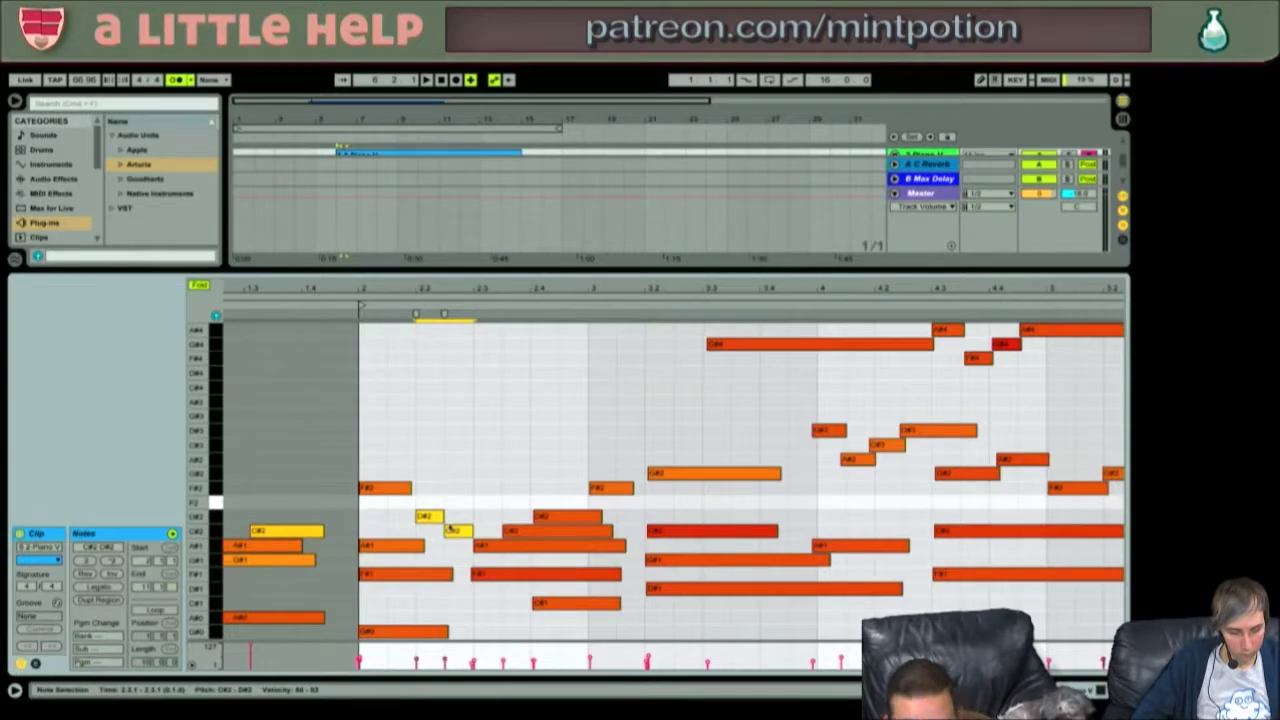
- Undo the quantization of the short D#2 and C#2 notes in bar 2
key("ctrl+z")
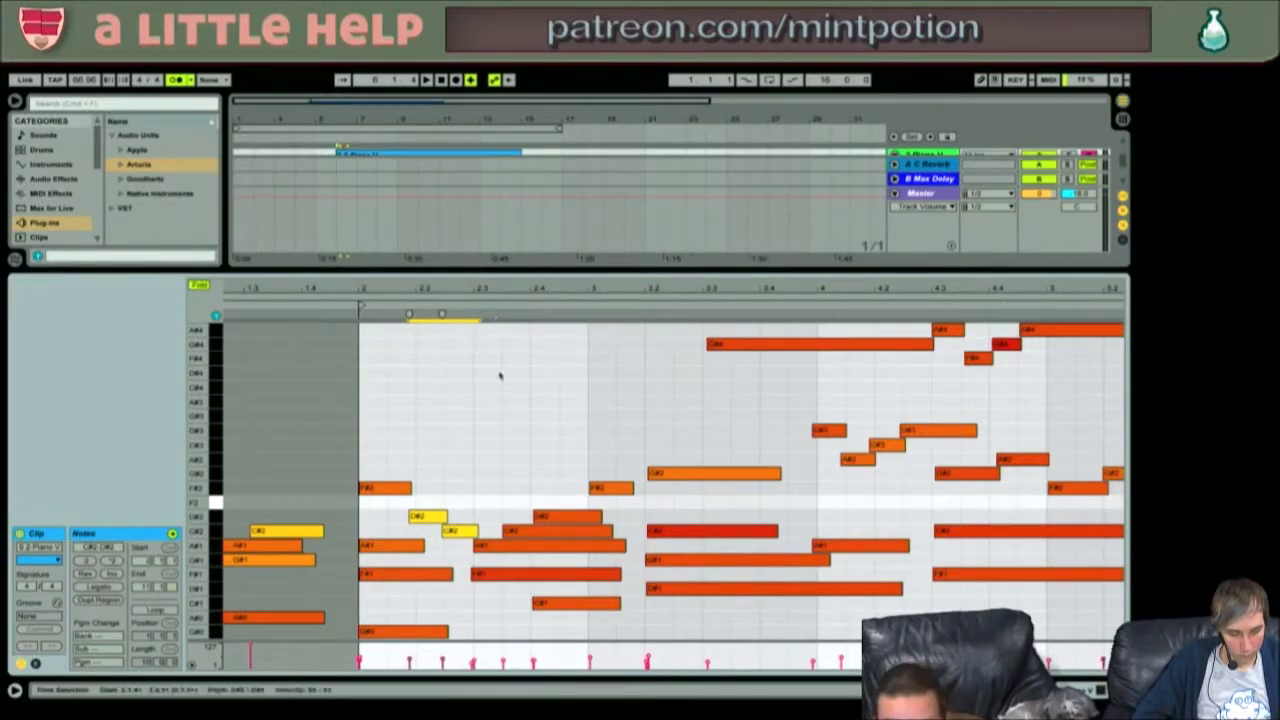
key("ctrl+Up")
key("ctrl+Up")
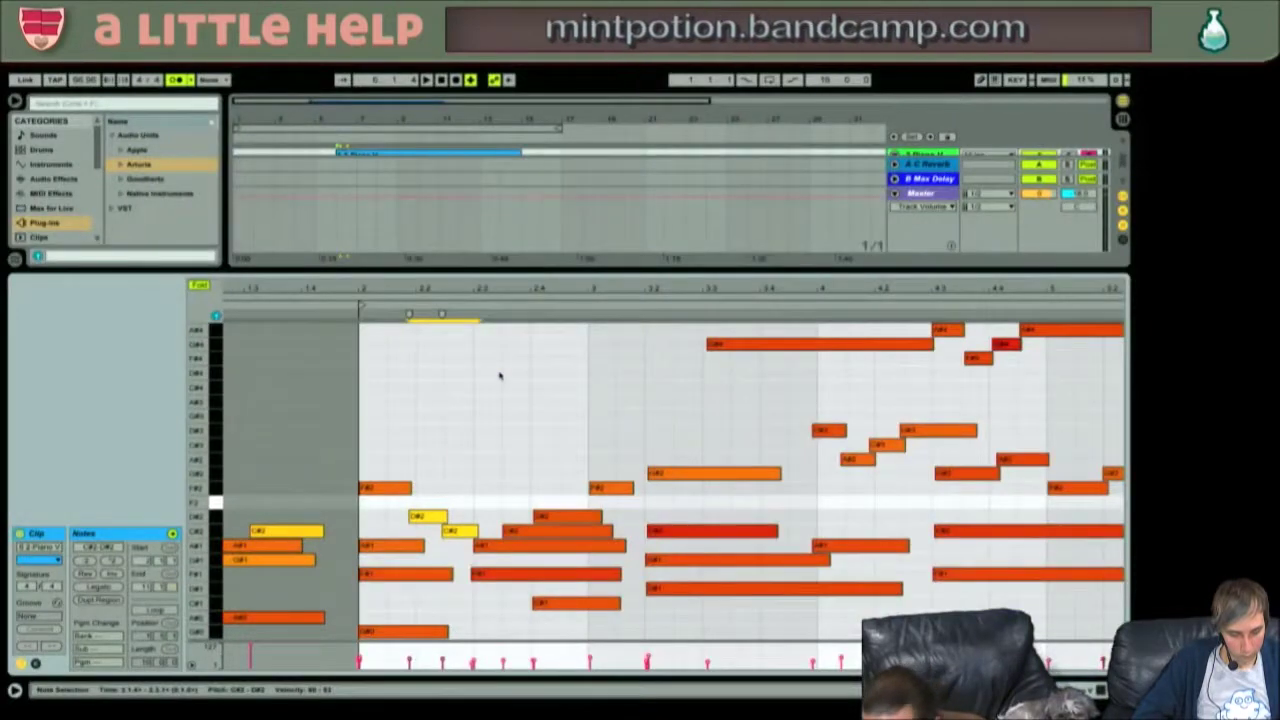
- Quantize only the starts of the short D#2 and C#2 notes in bar 2 to 1/8 + 1/8T at 100 %
right_click(430, 519)
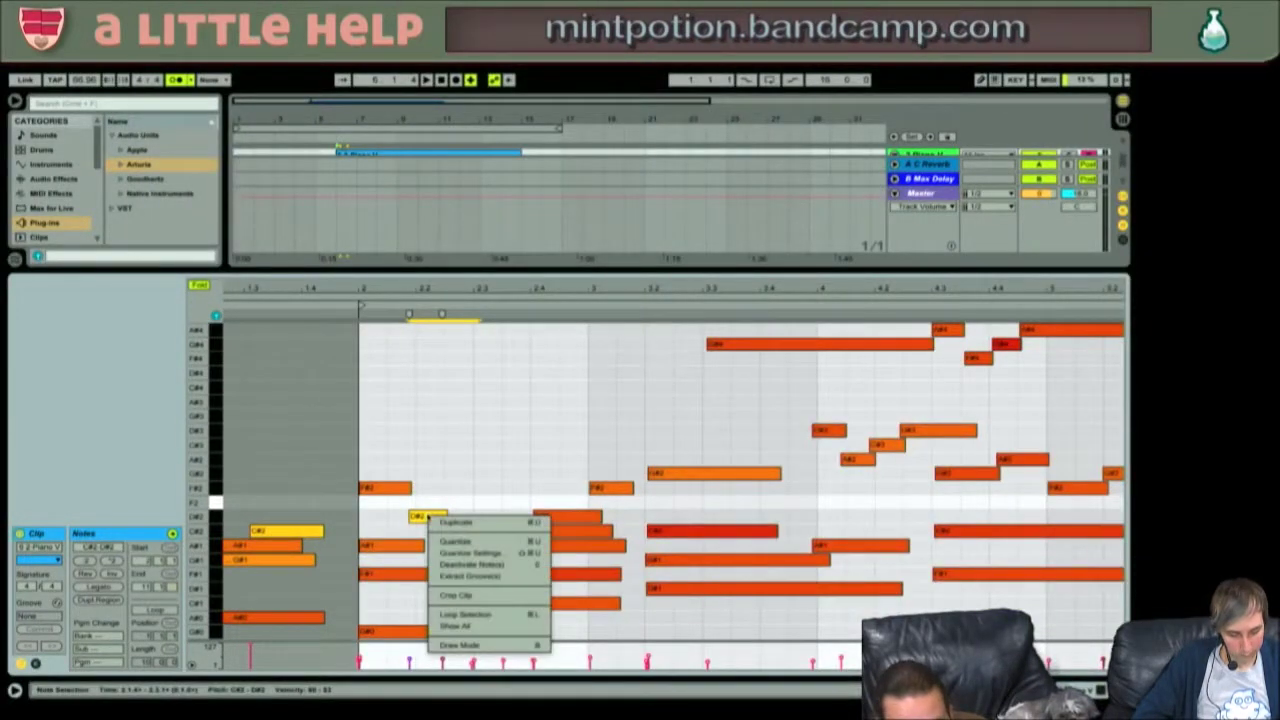
left_click(499, 553)
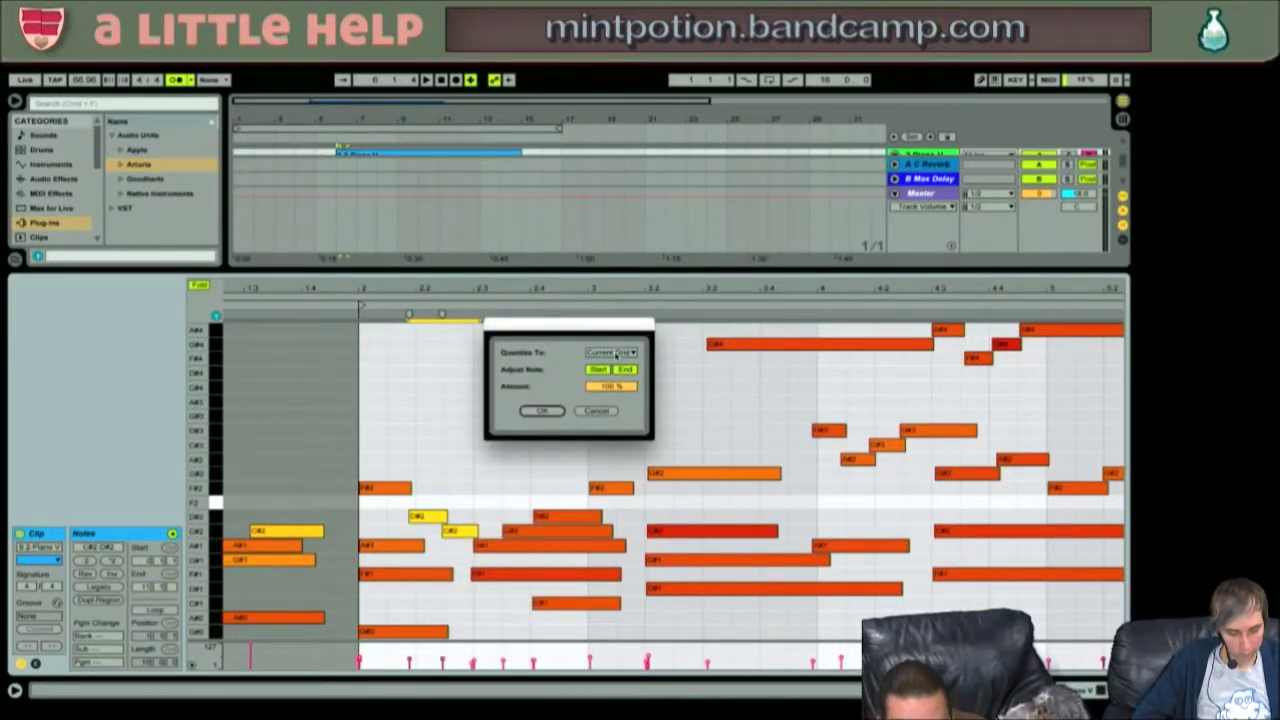
left_click(631, 370)
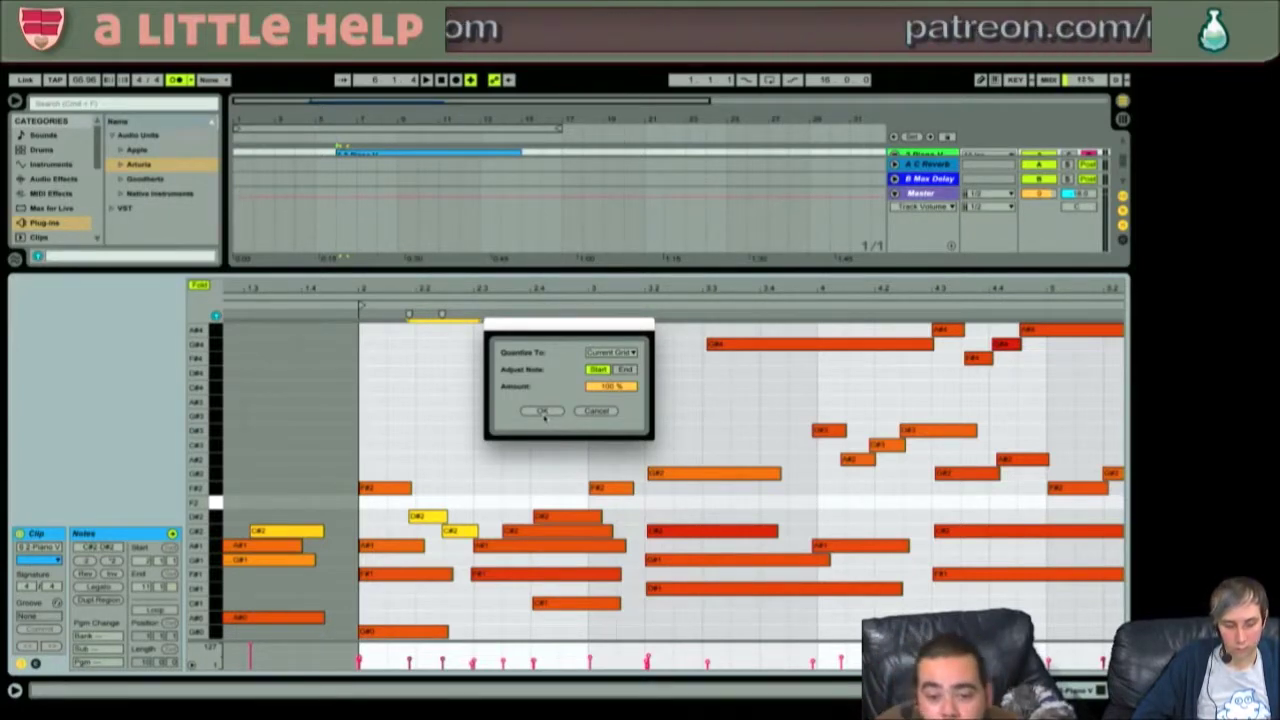
left_click(610, 352)
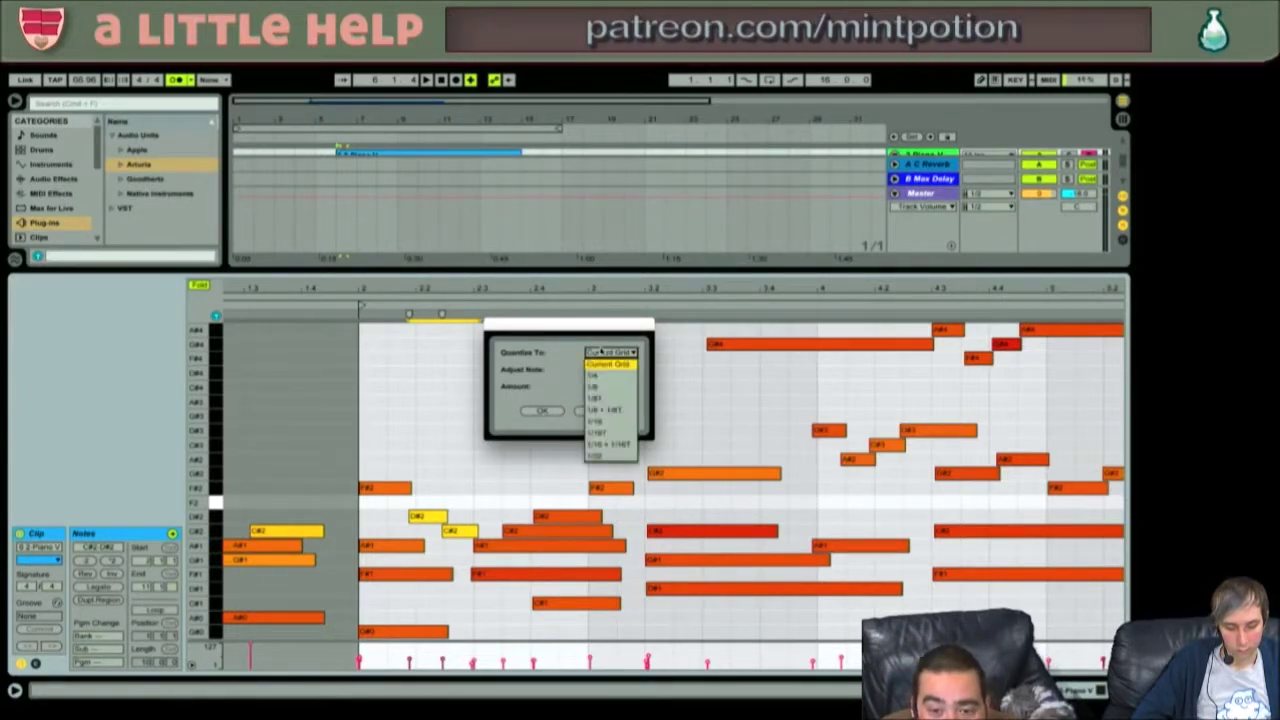
left_click(578, 357)
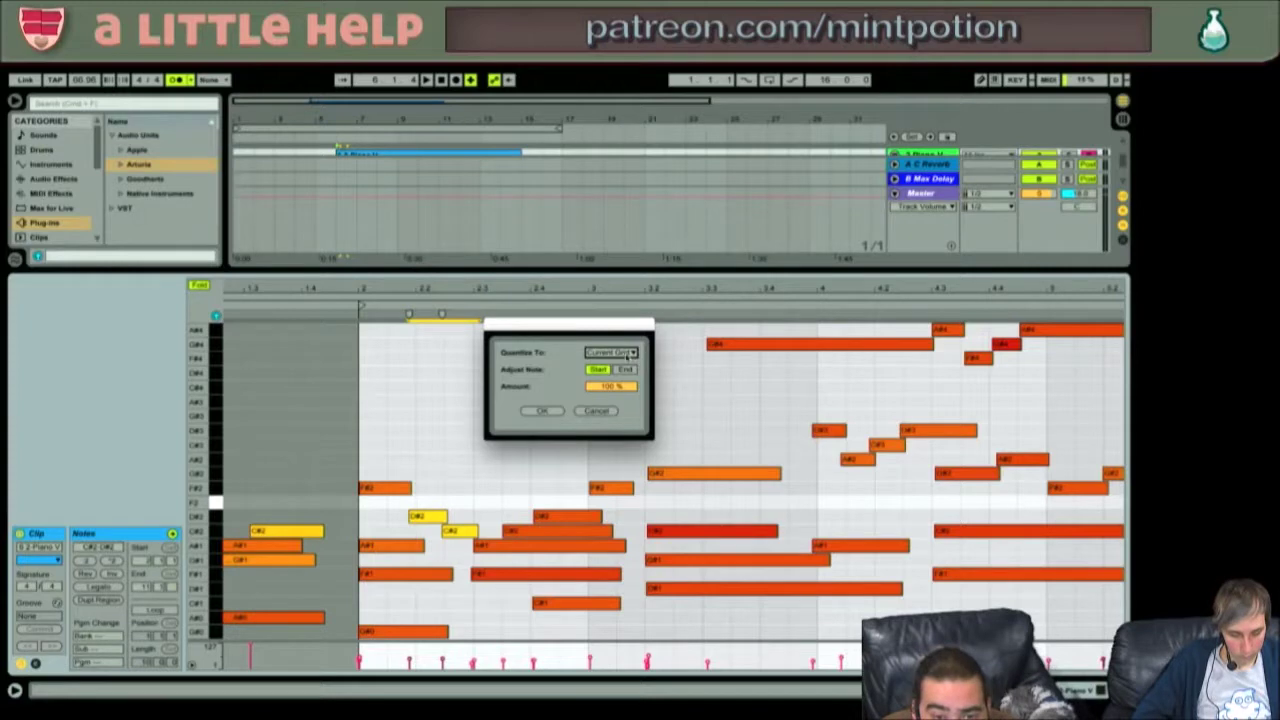
left_click(614, 353)
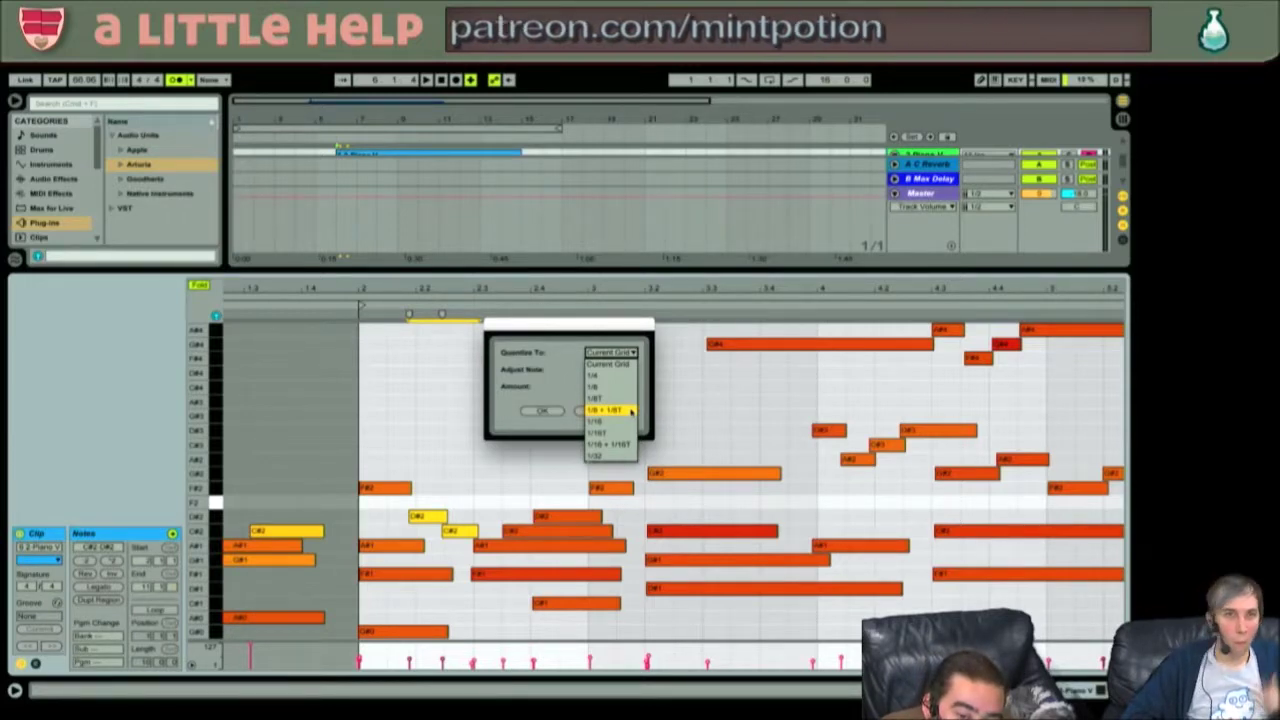
left_click(631, 410)
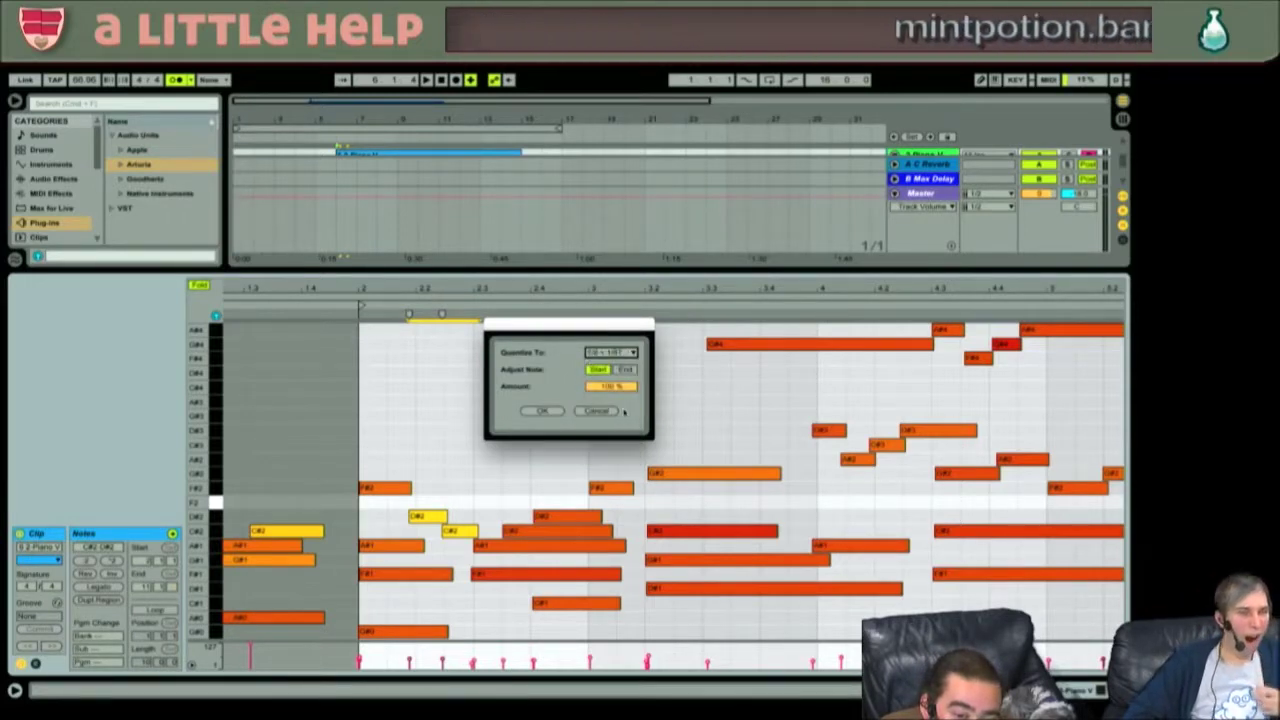
left_click(538, 411)
left_click(505, 430)
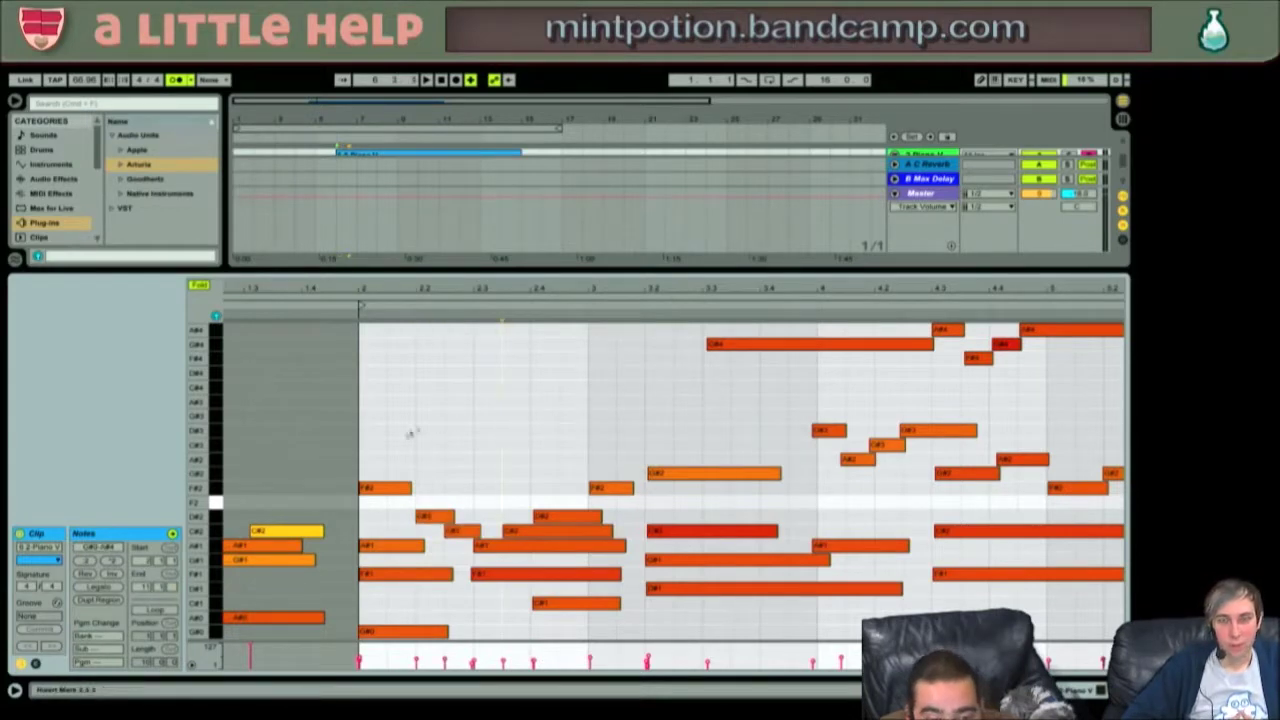
- Play the piano clip through to its closing chord to listen to the timing, with the whole clip in view
key("space")
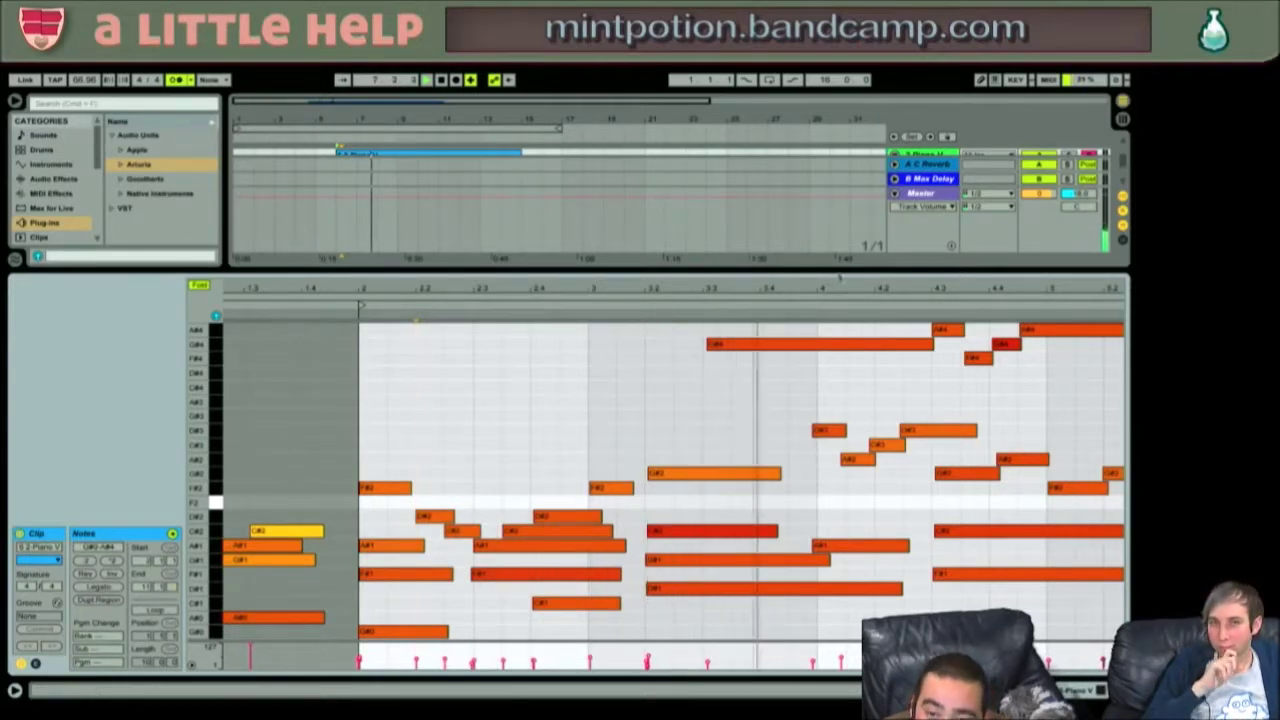
key("minus")
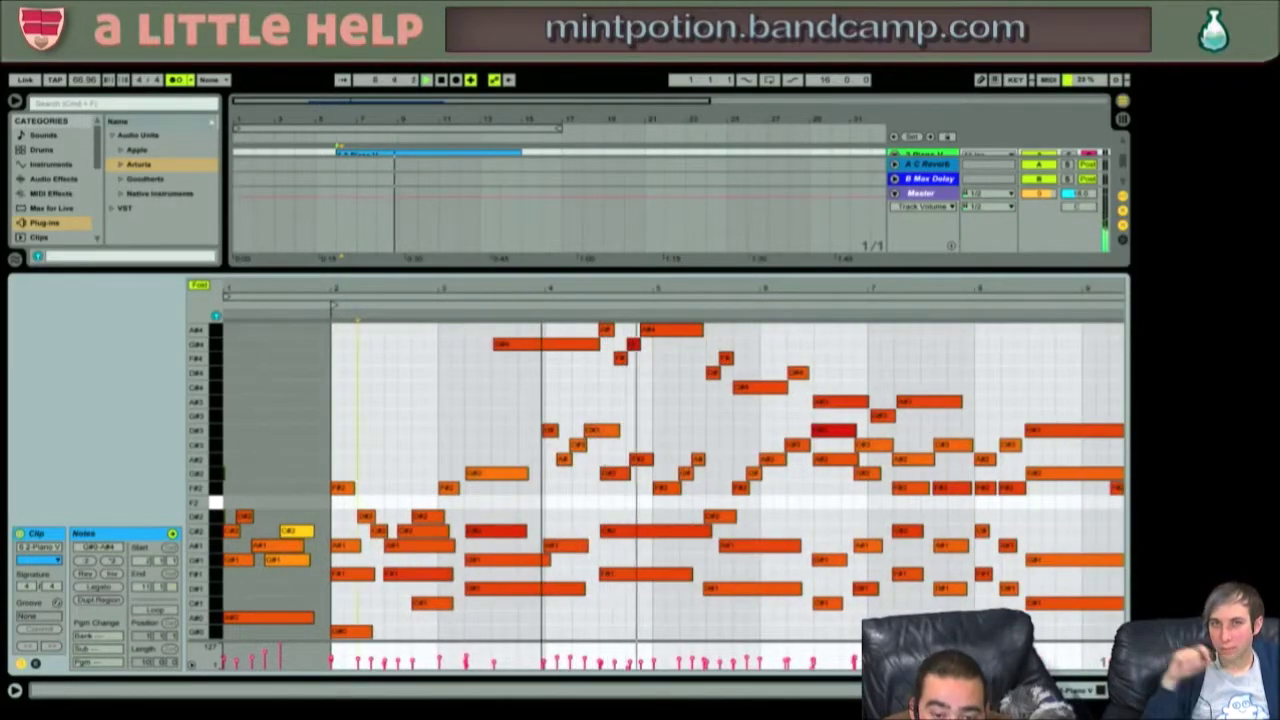
key("minus")
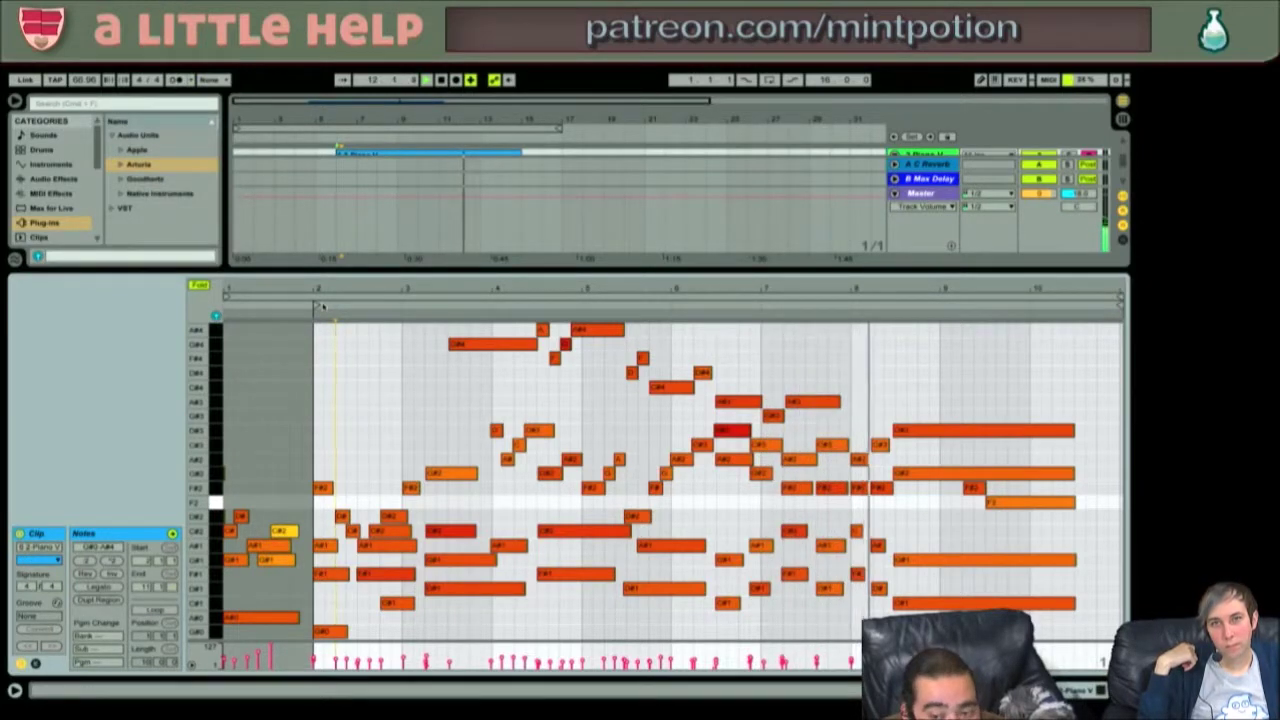
key("space")
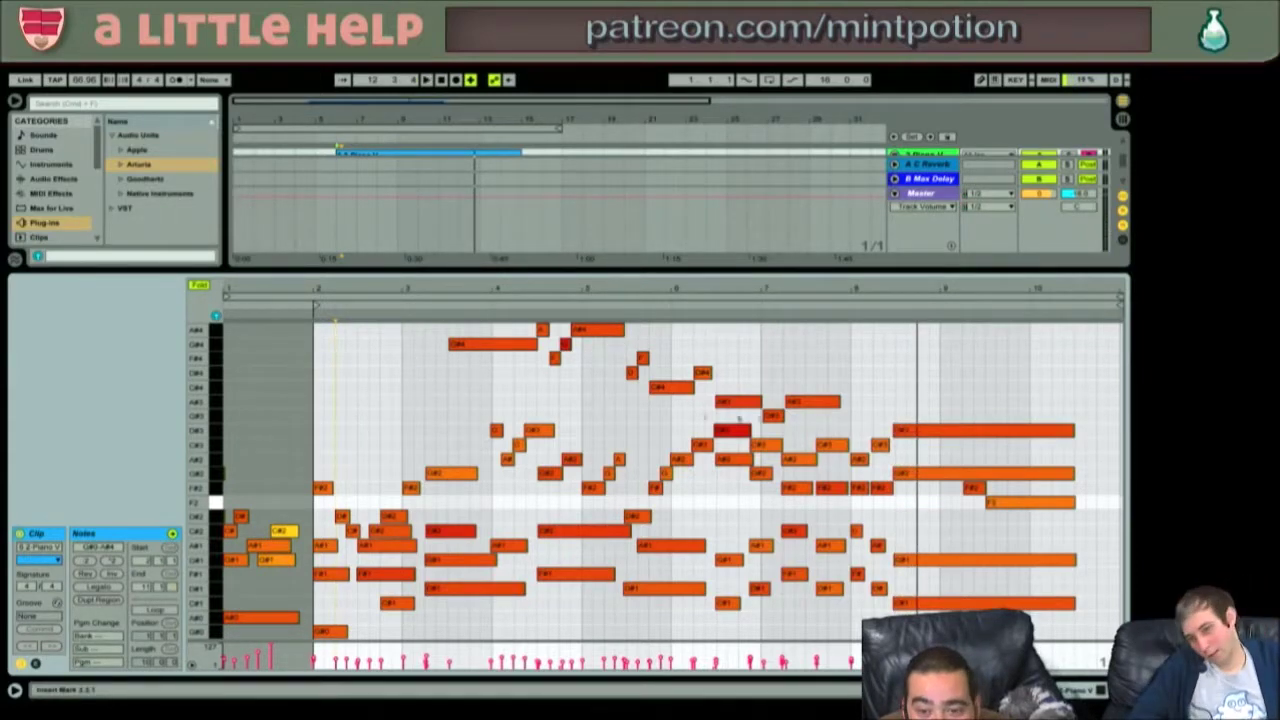
mouse_move(436, 330)
left_mouse_down()
mouse_move(843, 417)
mouse_move(722, 395)
mouse_move(694, 366)
left_mouse_up()
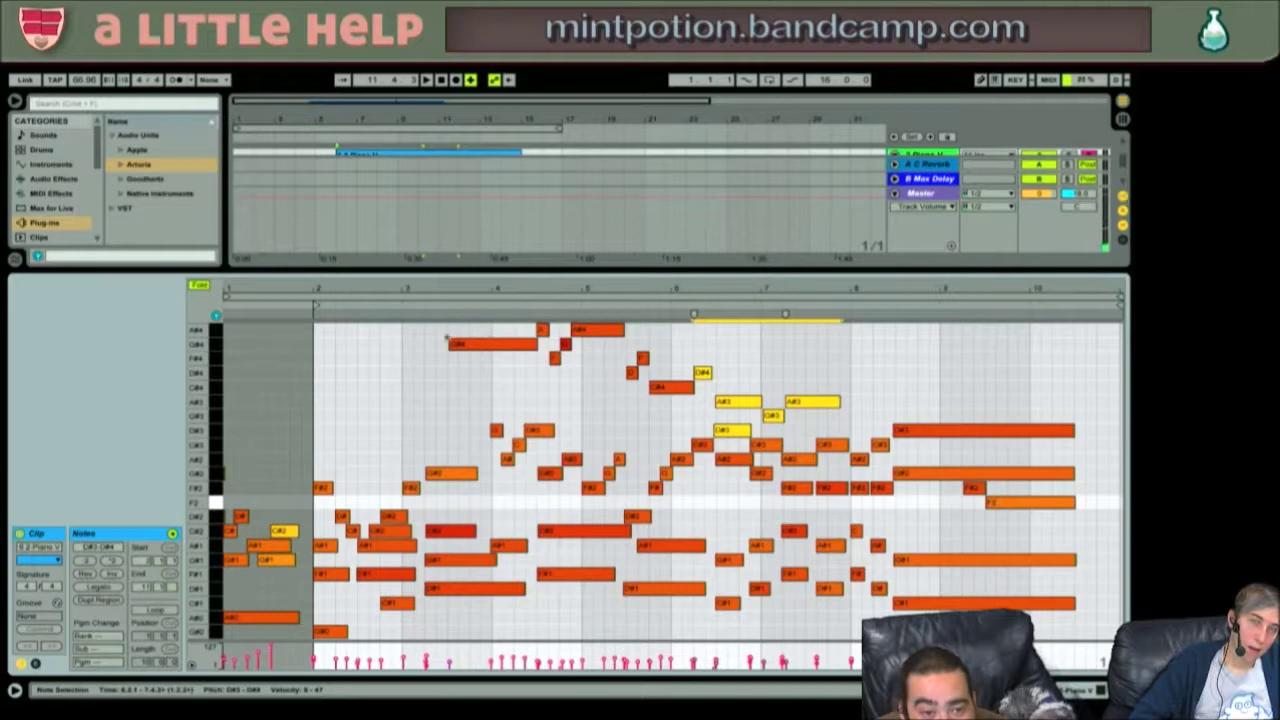
left_click(438, 325)
double_click(438, 329)
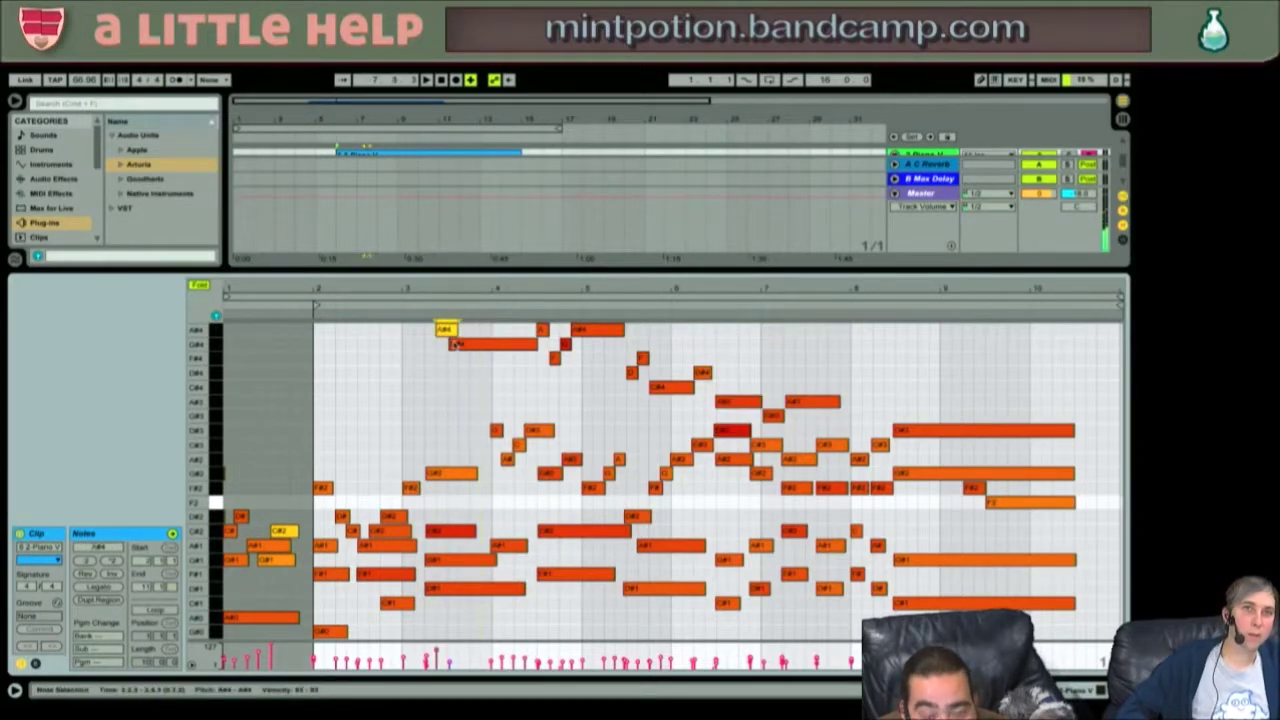
key("ctrl+z")
- Cut the upper melody notes, from the long G#4 in bar 3 to the last A#3 in bar 7, out of the piano clip
left_click_drag(444, 330, 824, 413)
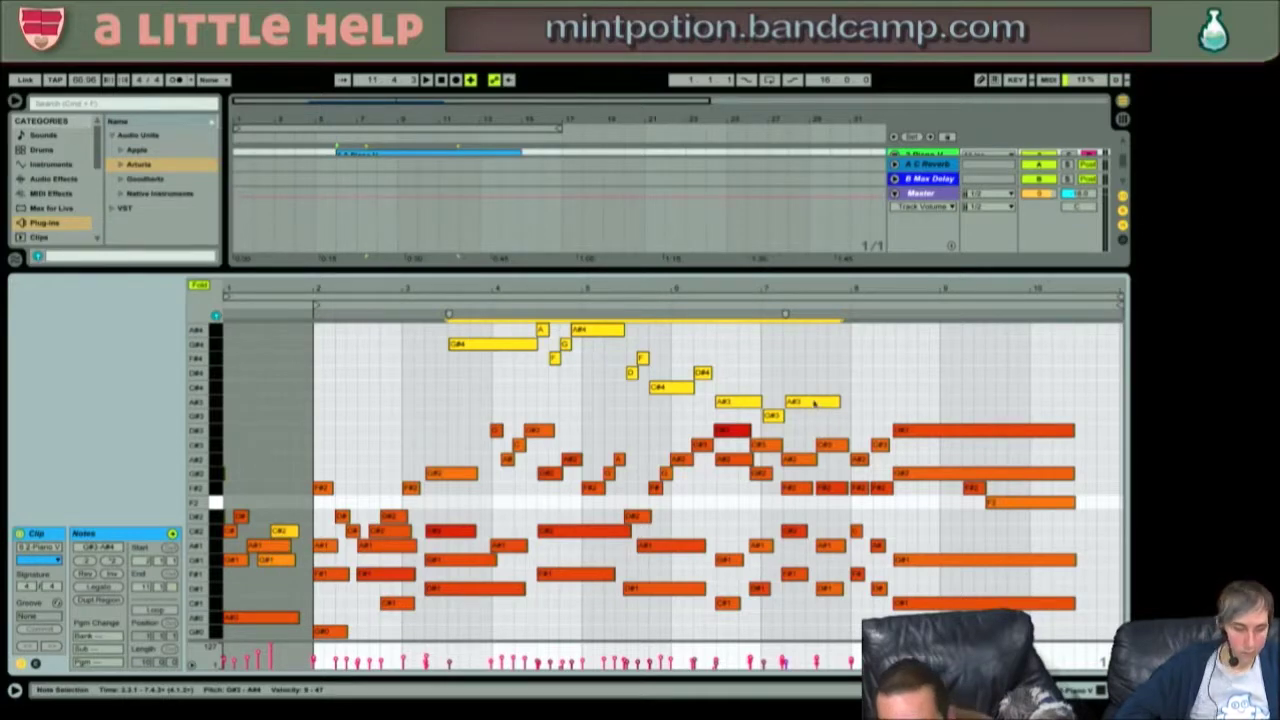
right_click(814, 403)
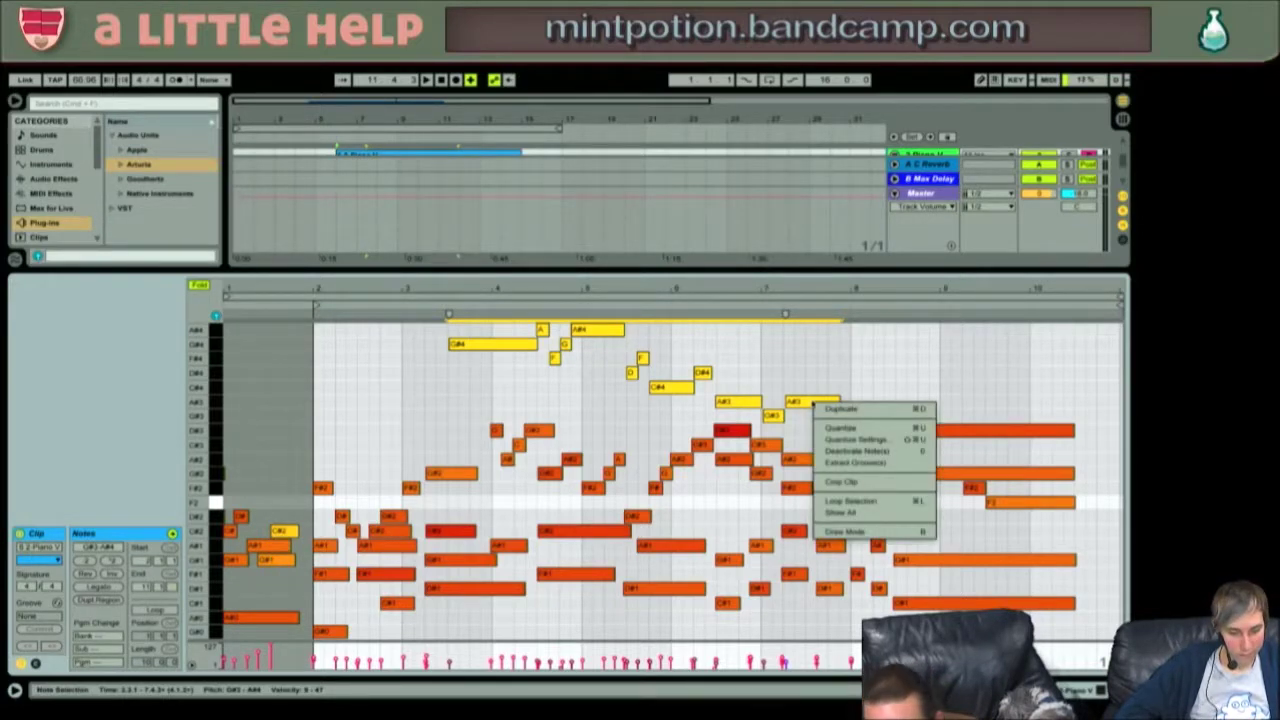
key("Escape")
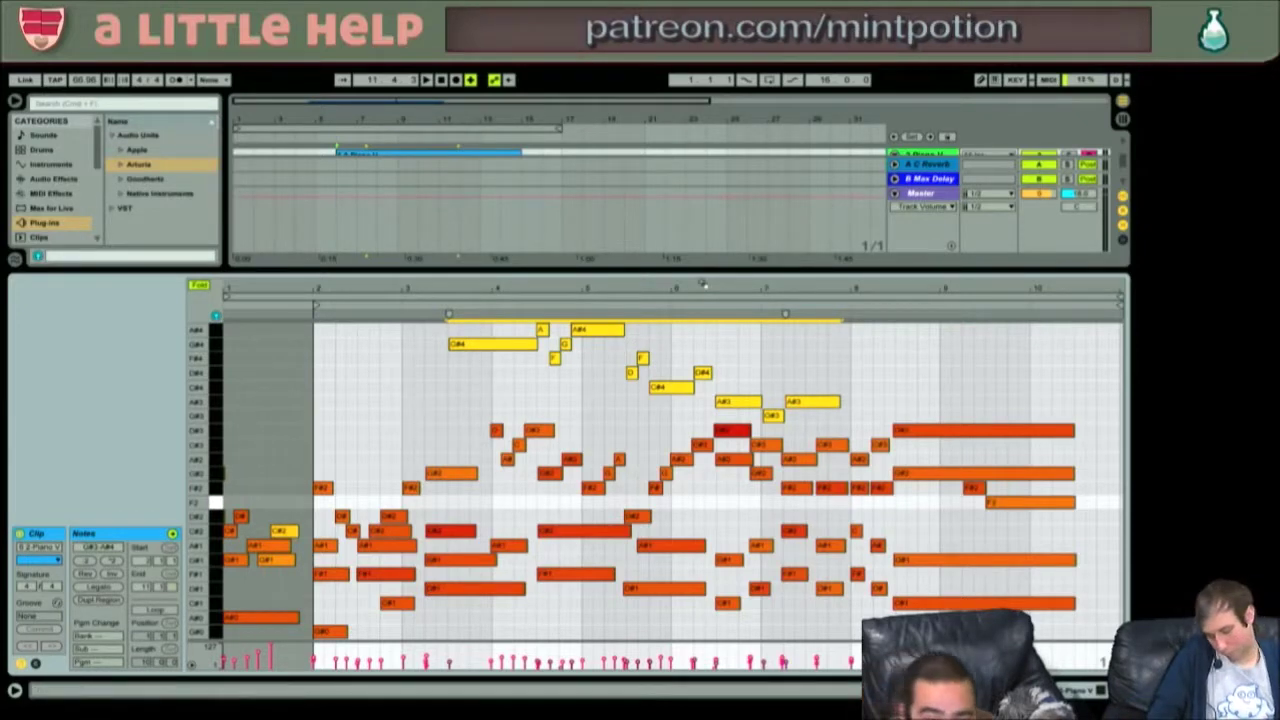
key("Delete")
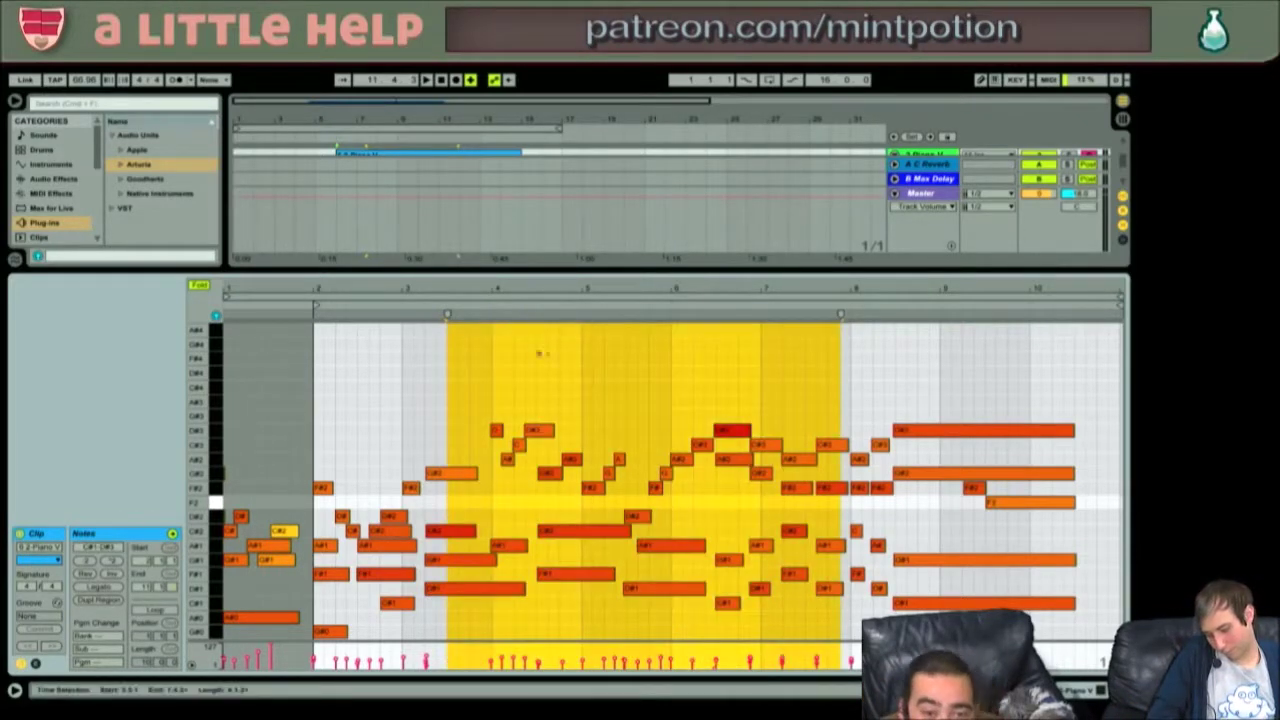
left_click(537, 354)
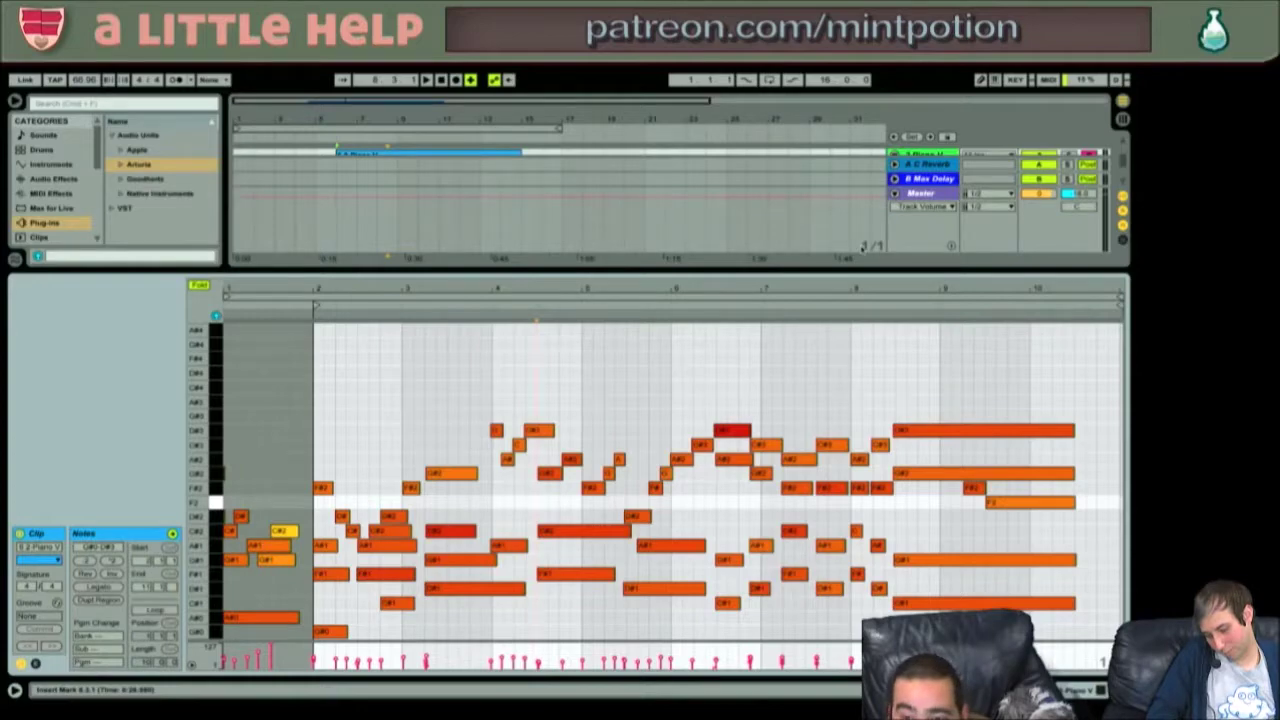
- Enlarge the arrangement area and insert a new MIDI track below Piano V
left_click_drag(797, 271, 775, 438)
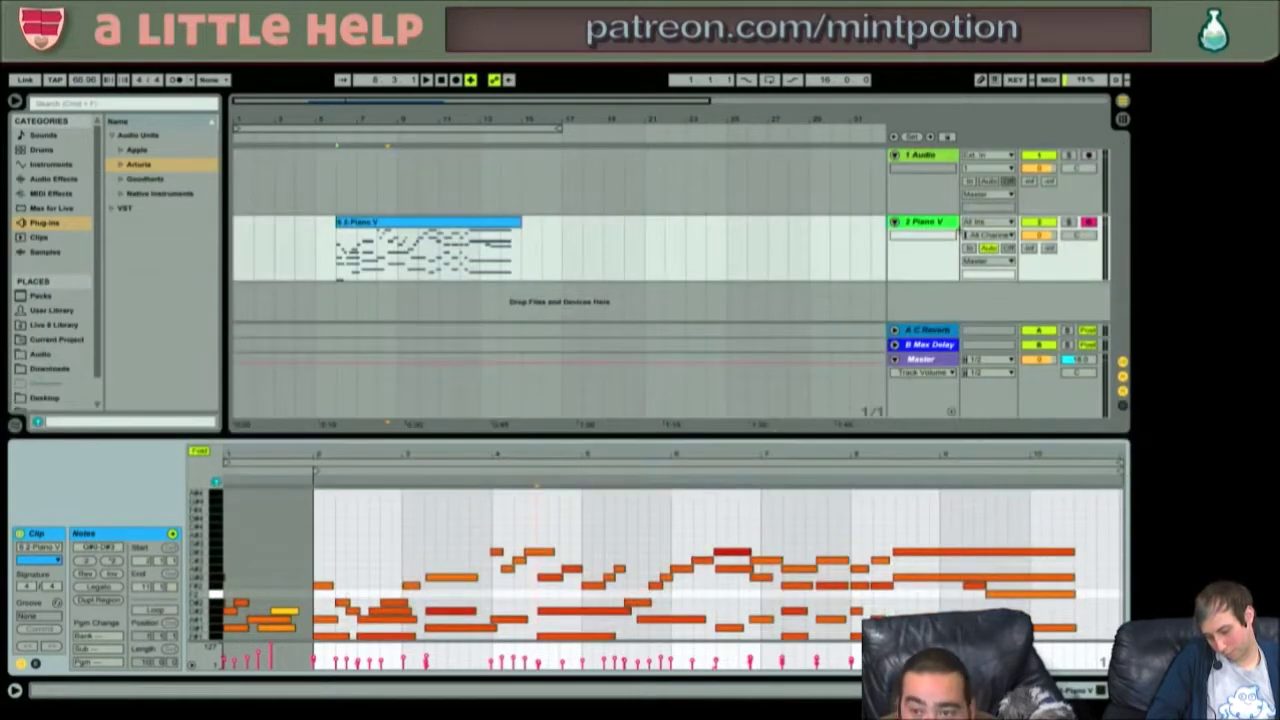
left_click(934, 224)
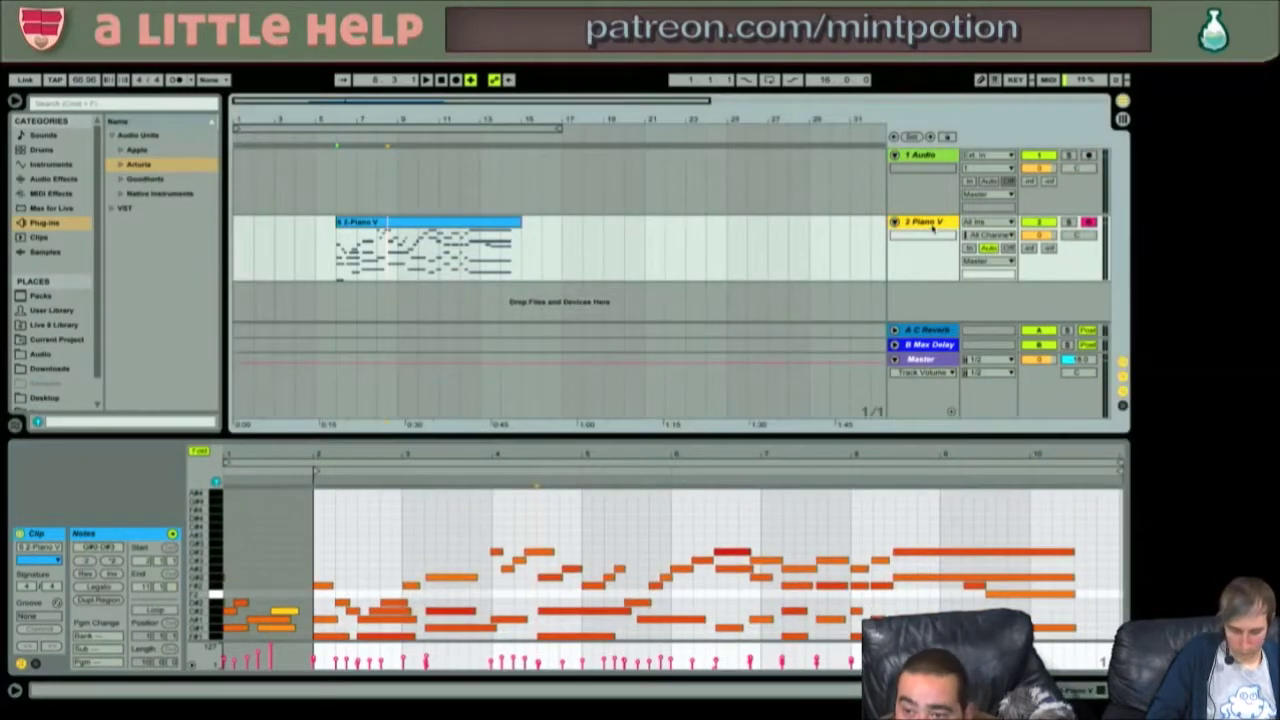
right_click(938, 294)
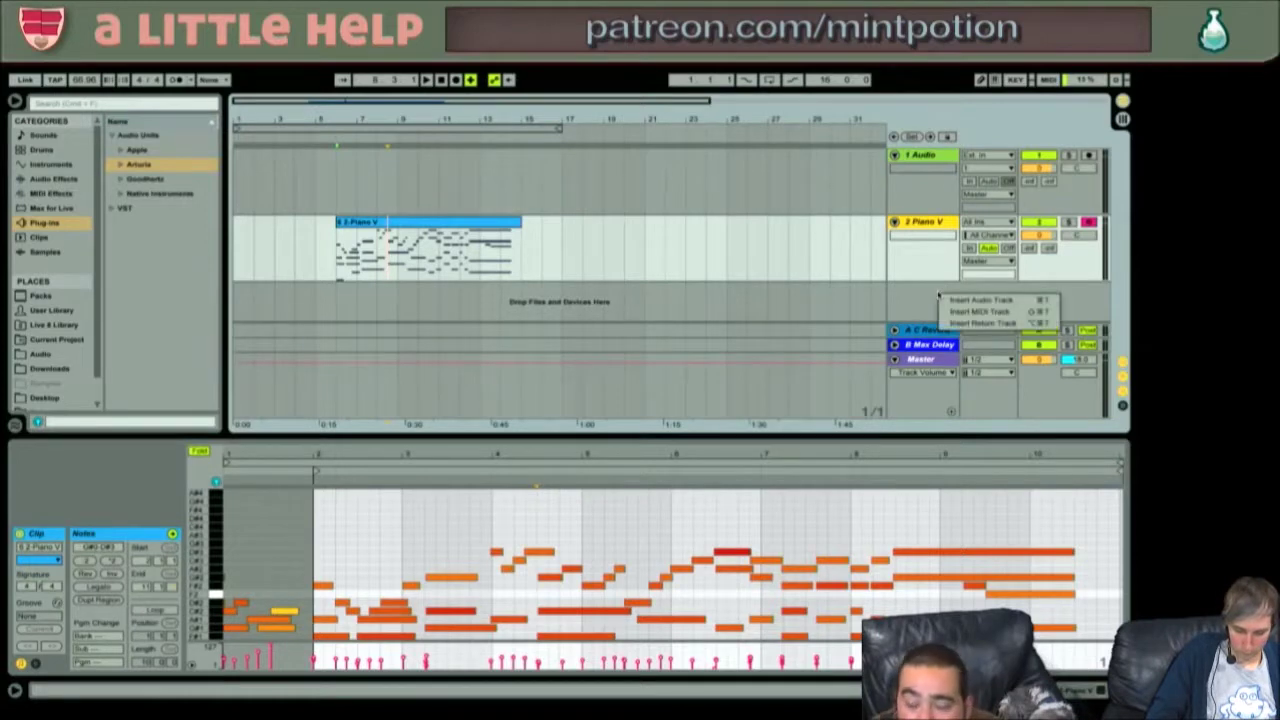
left_click(997, 312)
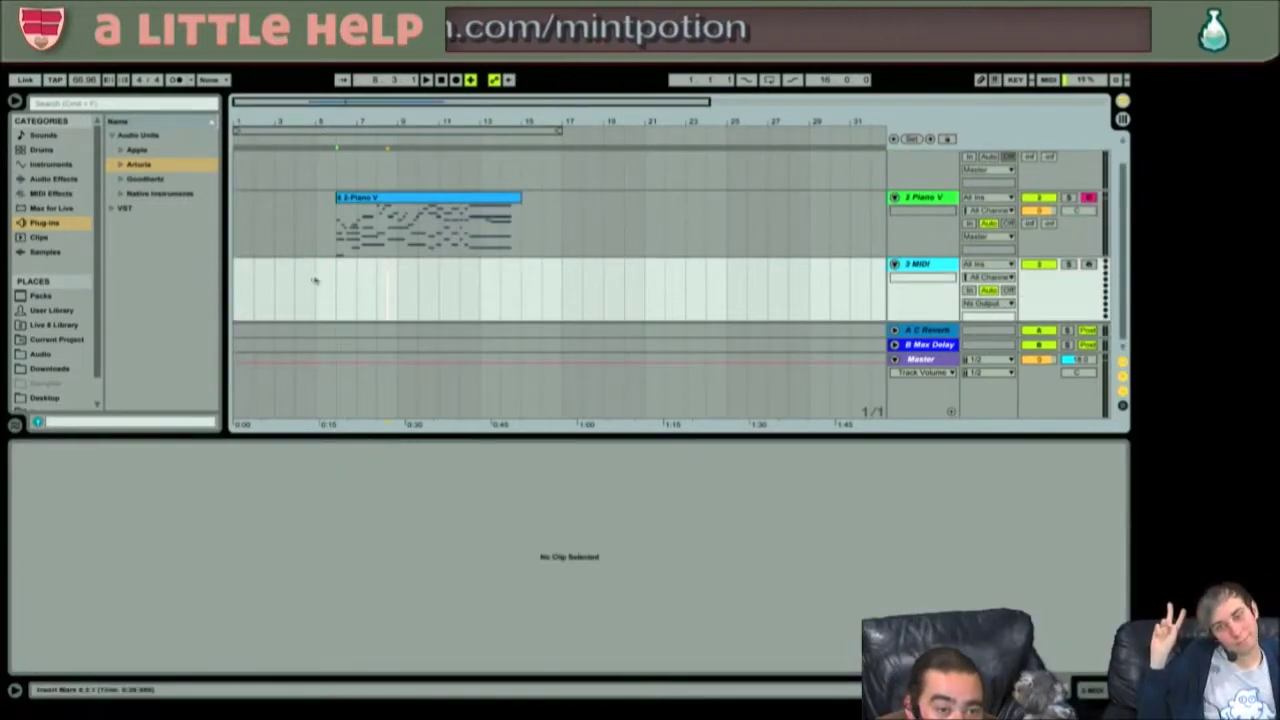
- Create an empty MIDI clip on the new track spanning the Piano V clip, and paste the cut melody notes at bar 3 of it
left_click_drag(339, 291, 520, 288)
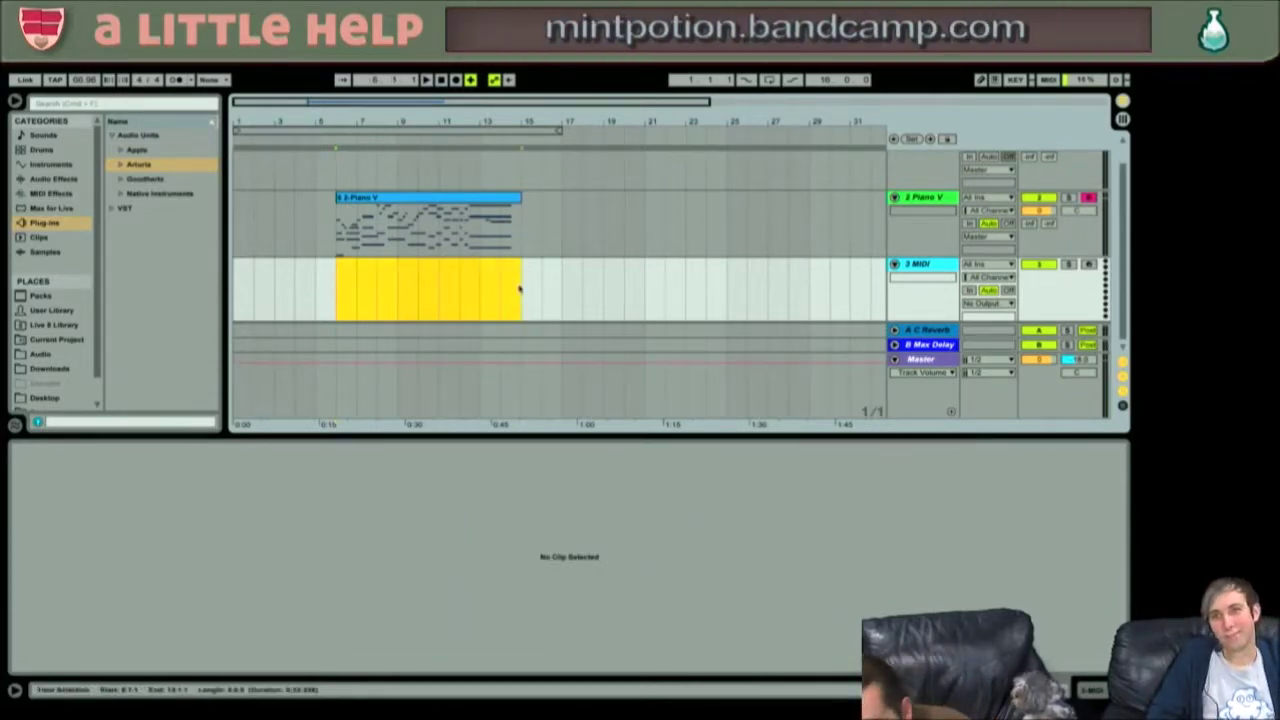
key("super+shift+m")
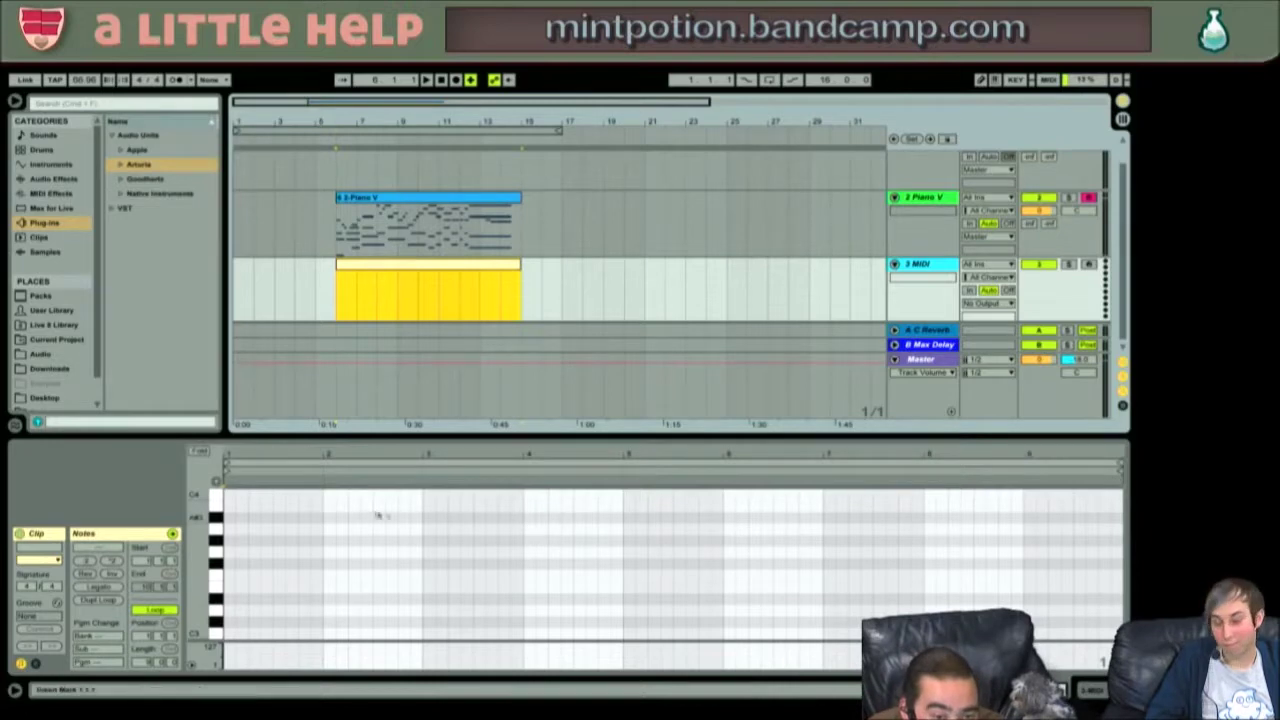
left_click(430, 521)
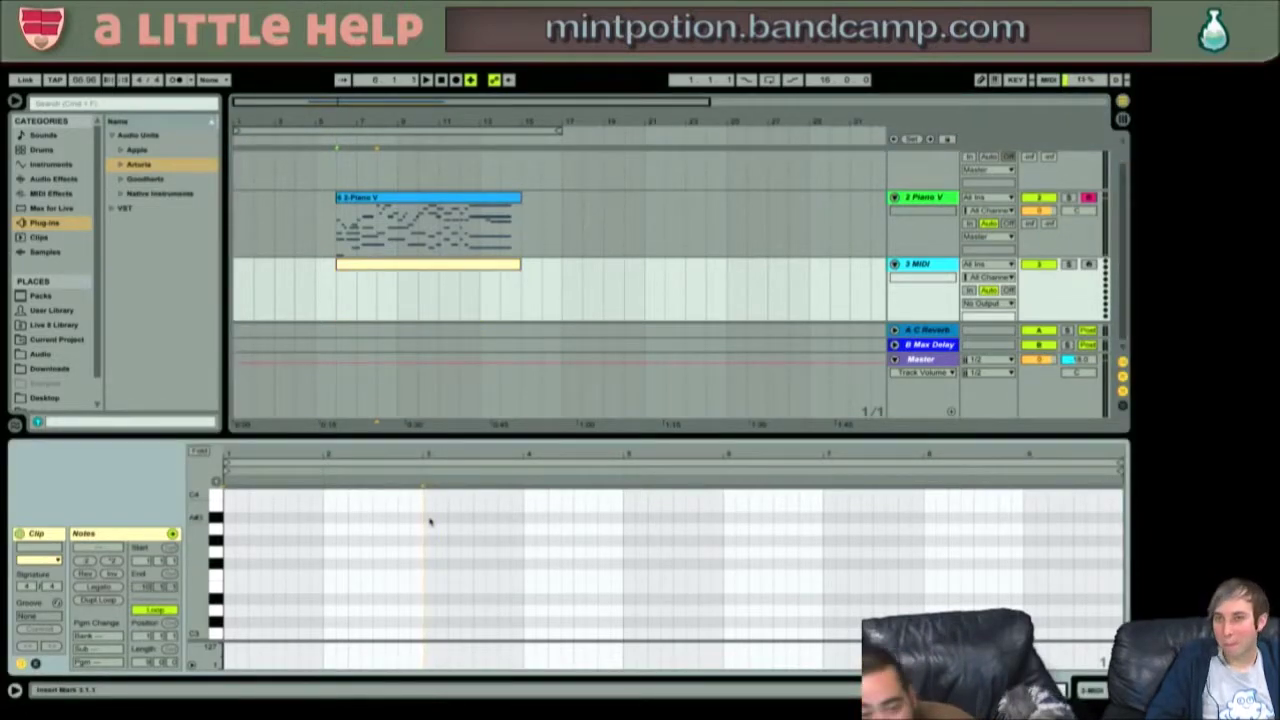
key("super+v")
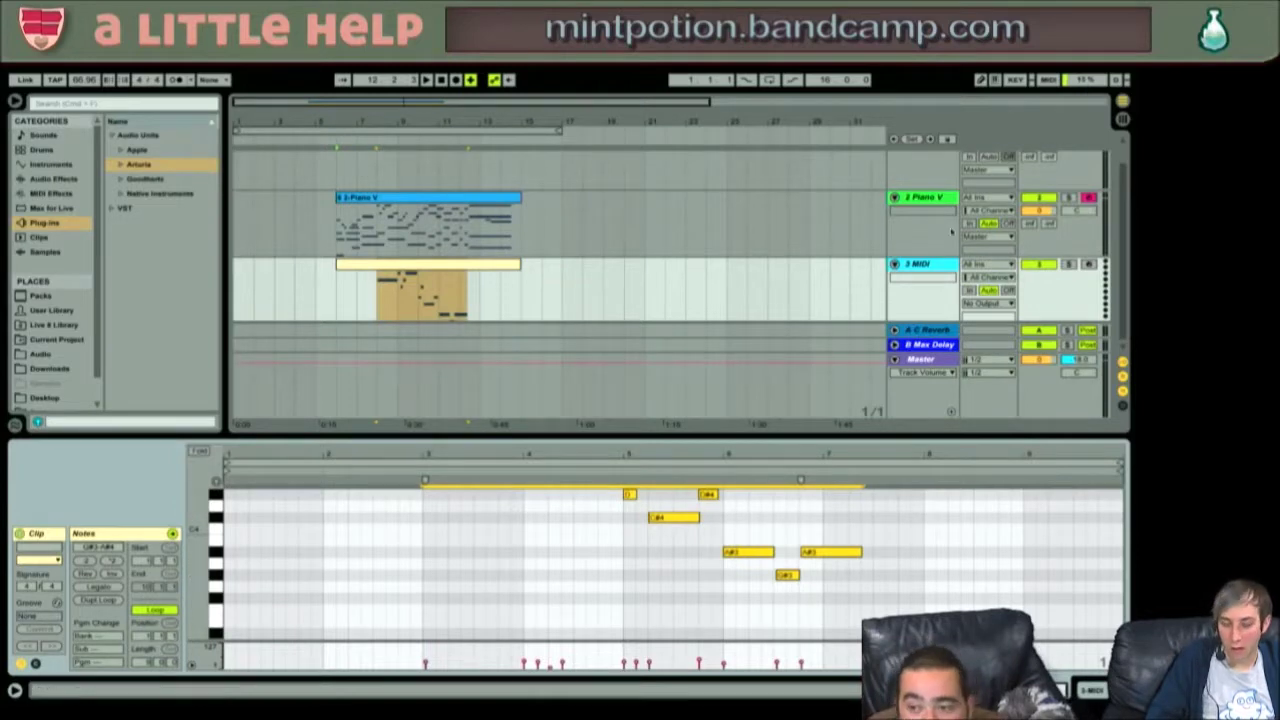
- Play the arrangement to check the pasted melody's position, and shift its notes half a bar earlier to begin at 2.3
key("space")
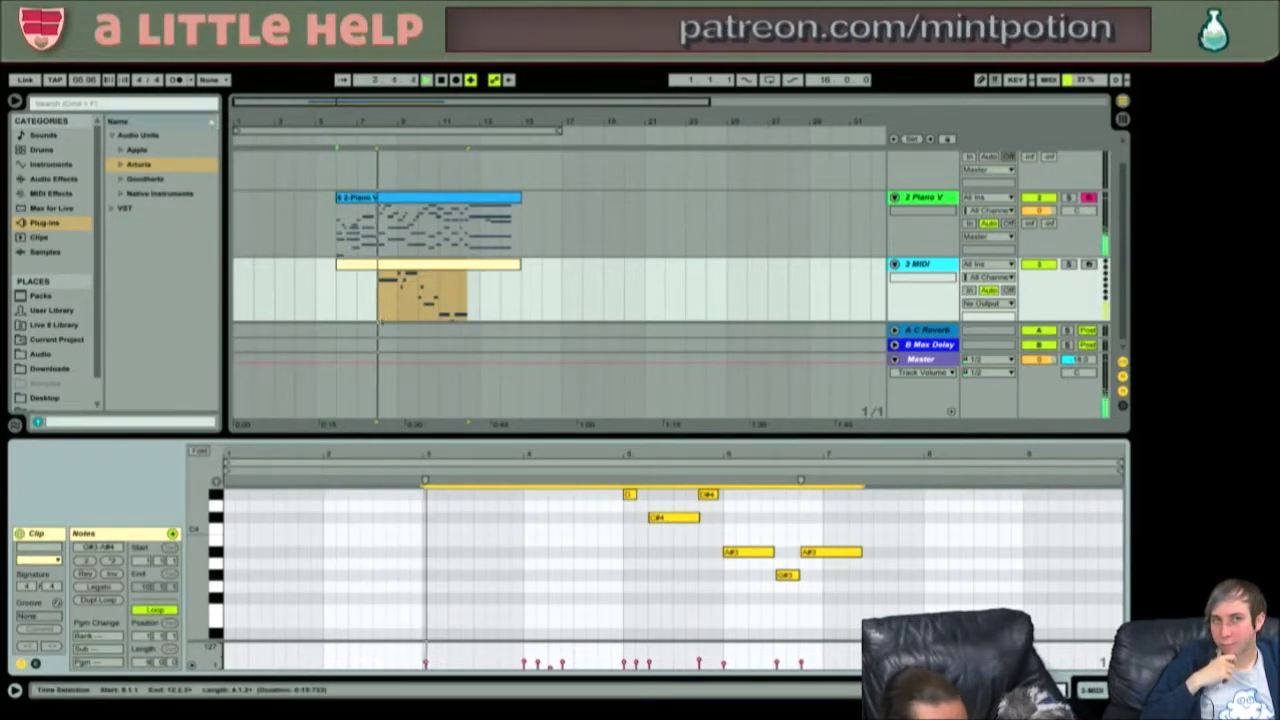
scroll(418, 522, "down", 3)
scroll(418, 522, "up", 8)
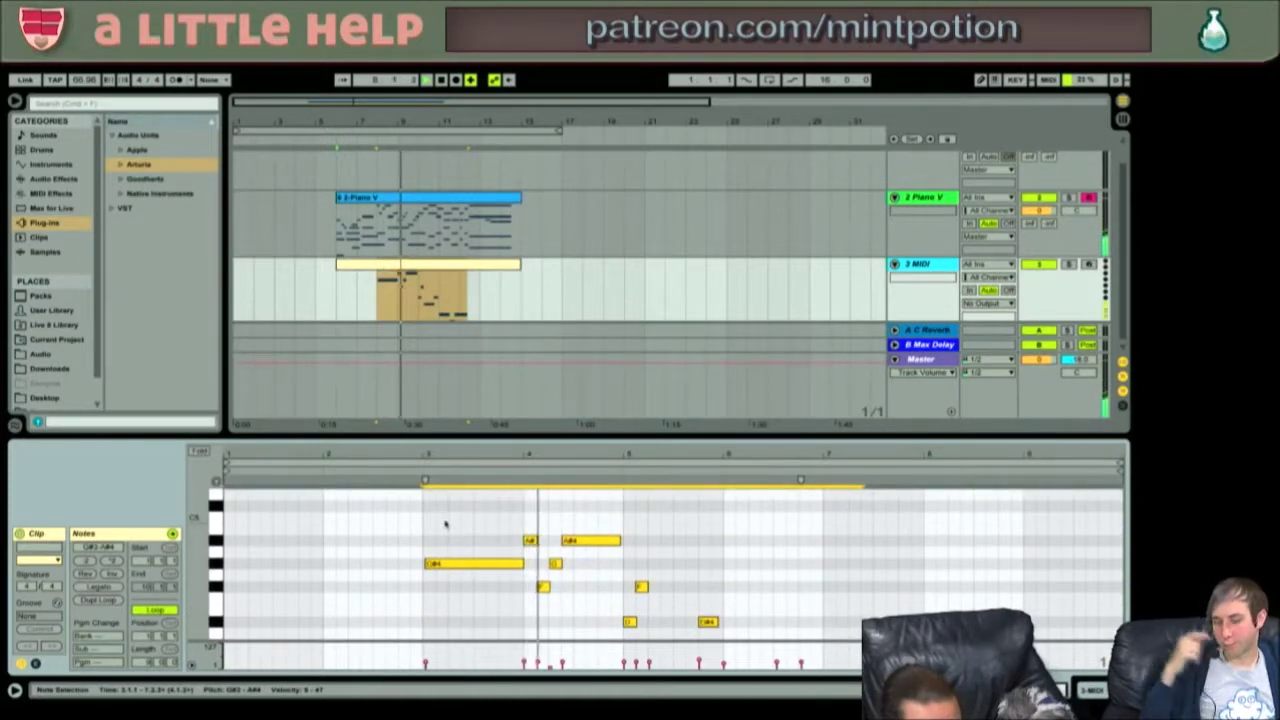
scroll(445, 527, "down", 3)
scroll(455, 522, "up", 1)
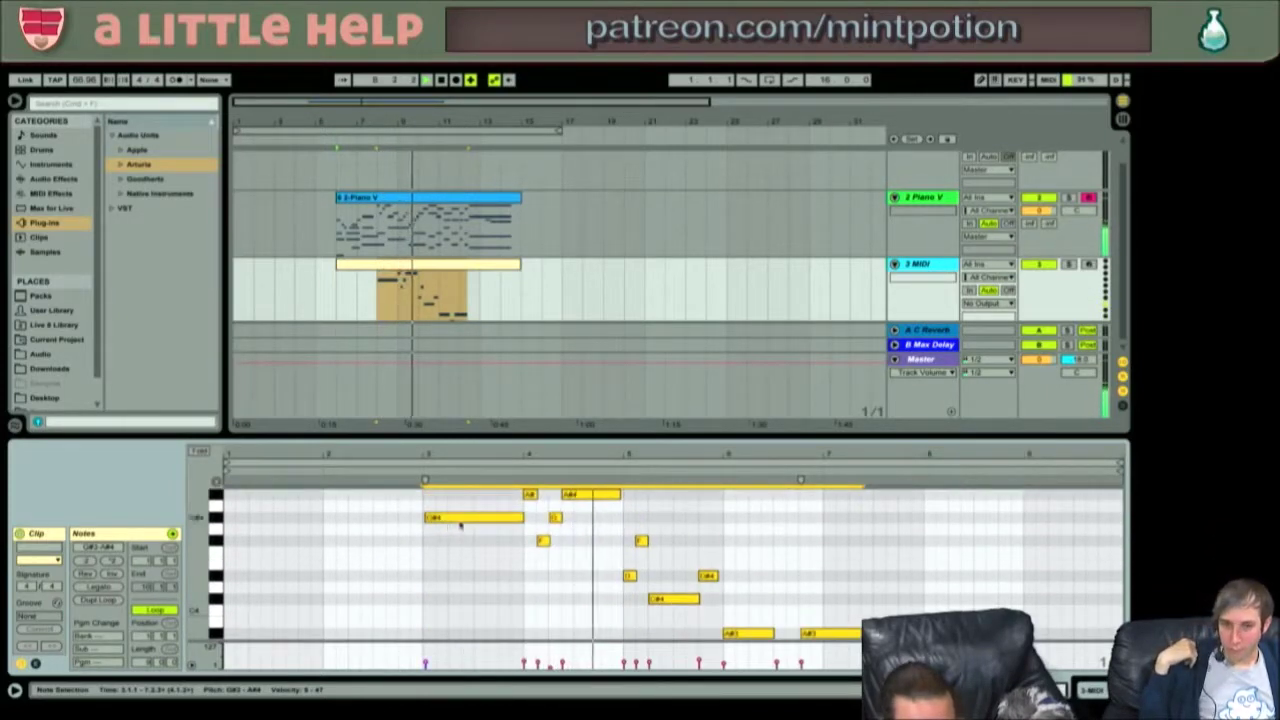
scroll(440, 518, "right", 3)
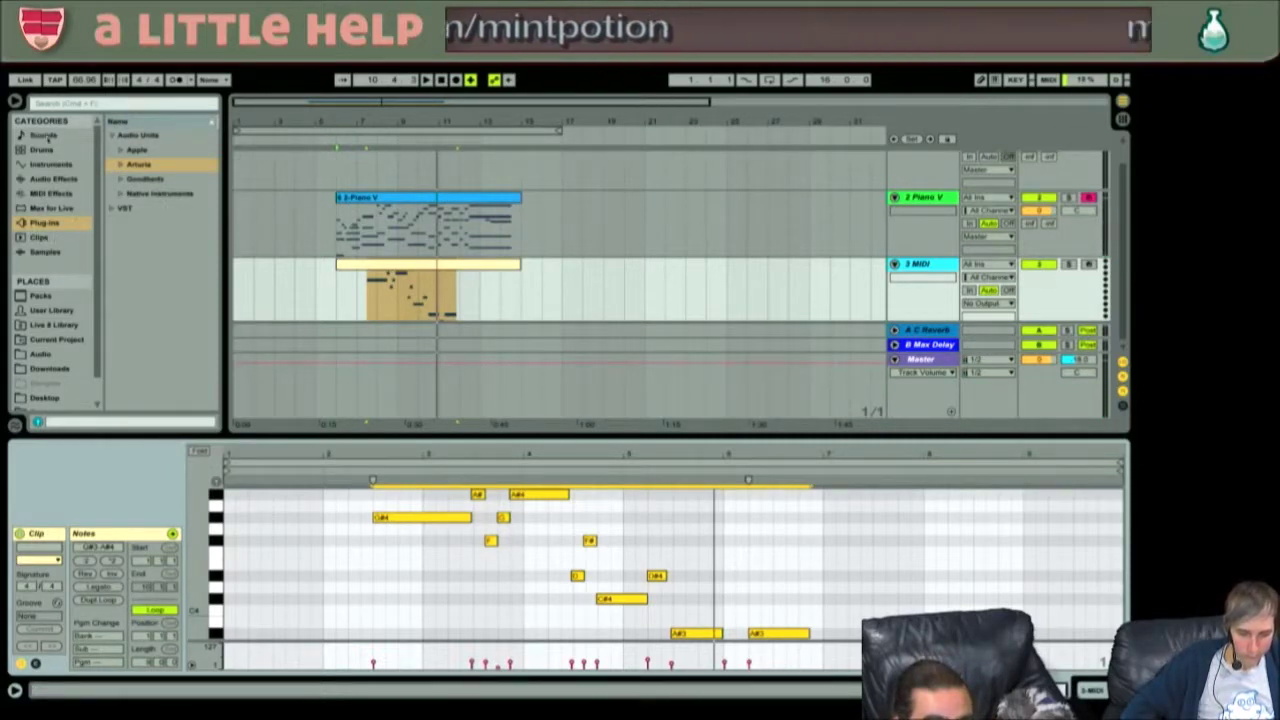
- Browse the Sounds library and expand its Strings category
left_click(52, 166)
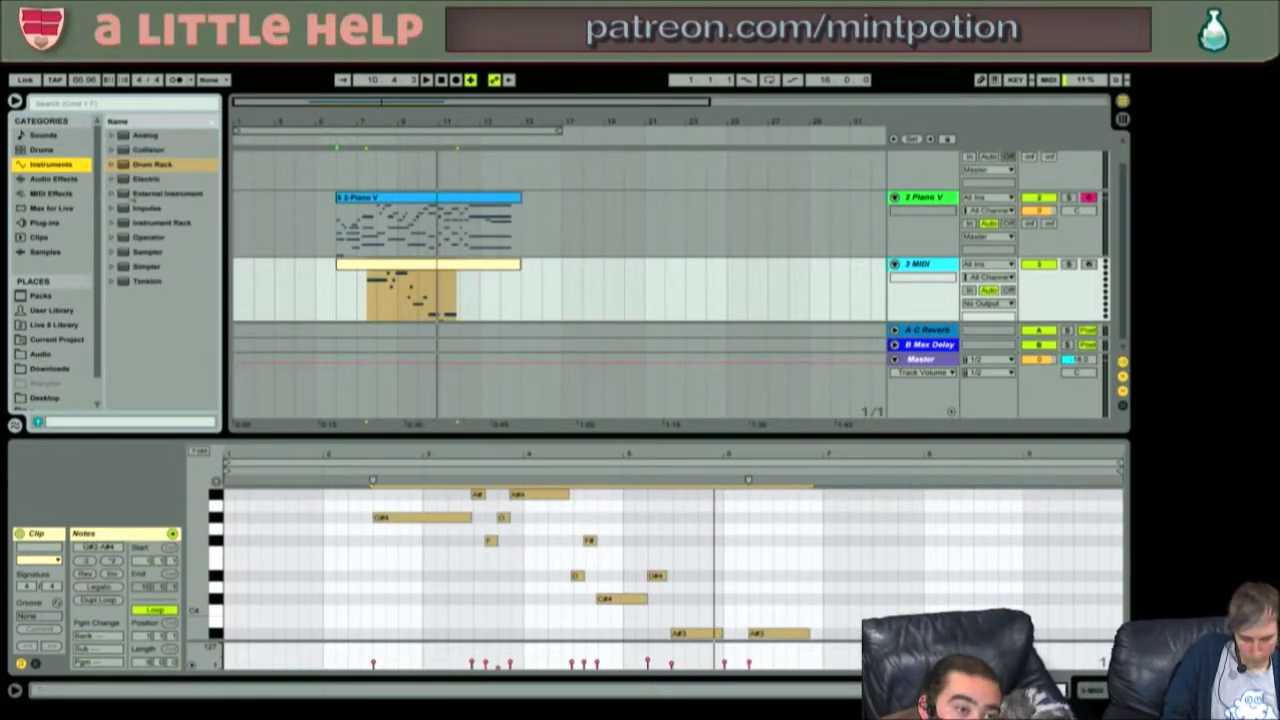
left_click(41, 136)
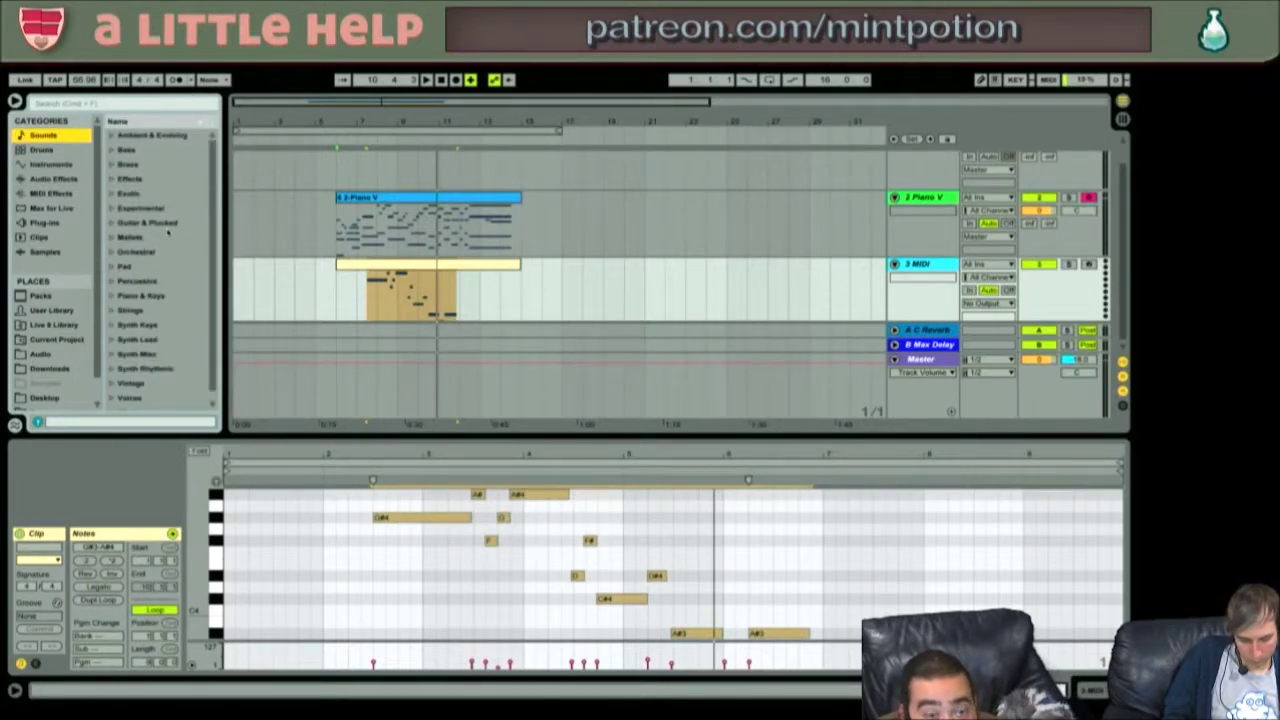
scroll(170, 243, "down", 1)
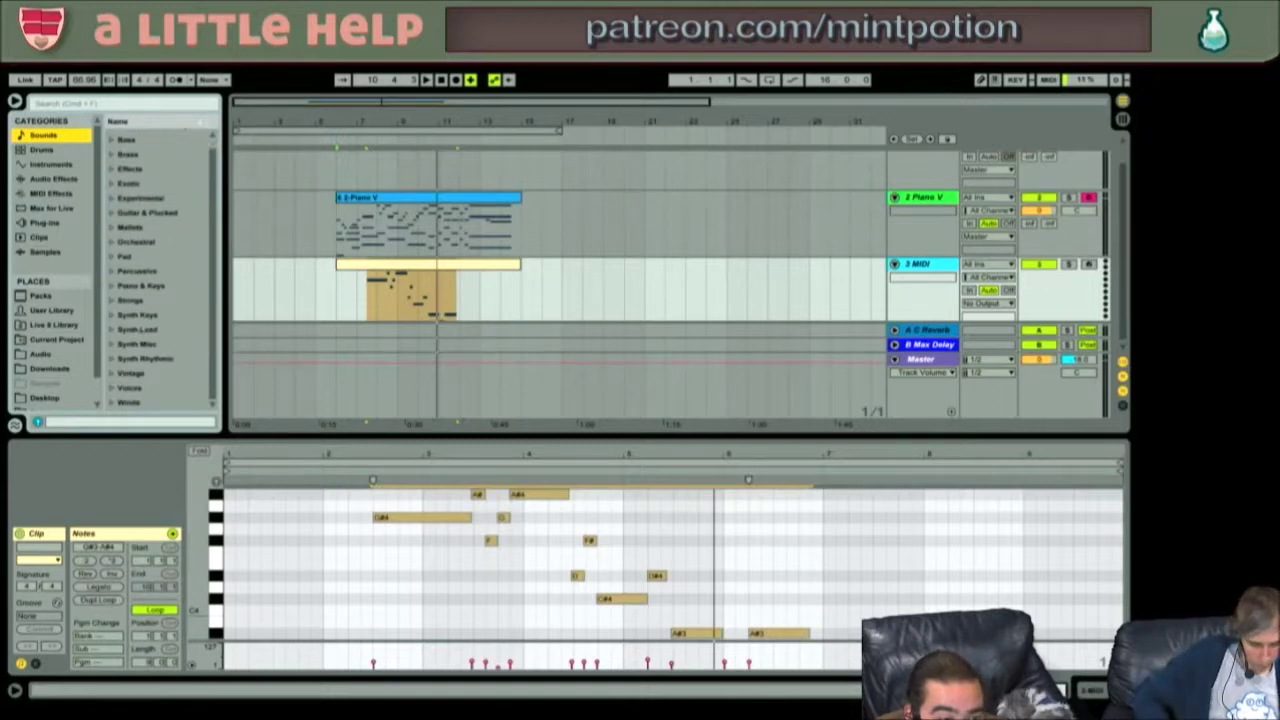
left_click(118, 300)
scroll(150, 260, "down", 5)
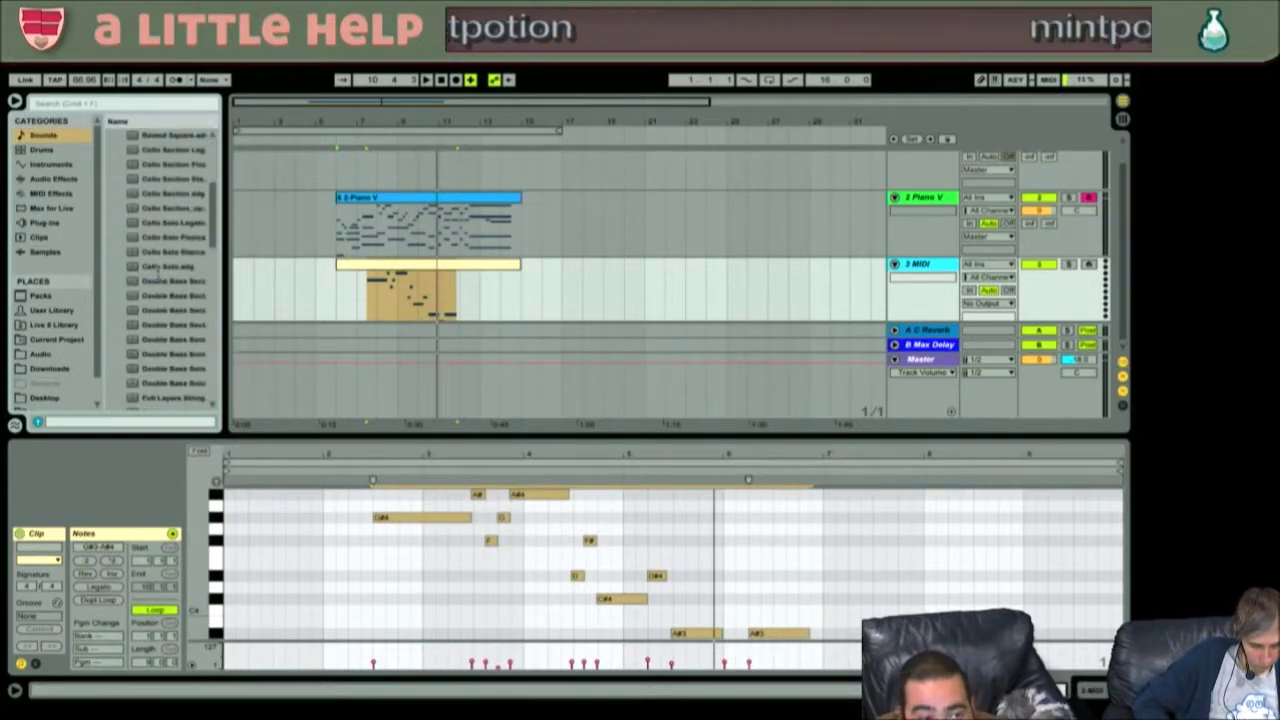
- Audition the string presets one after another, from Cello Solo Legato through the double bass, ensemble, viola and violin sounds
left_click(145, 223)
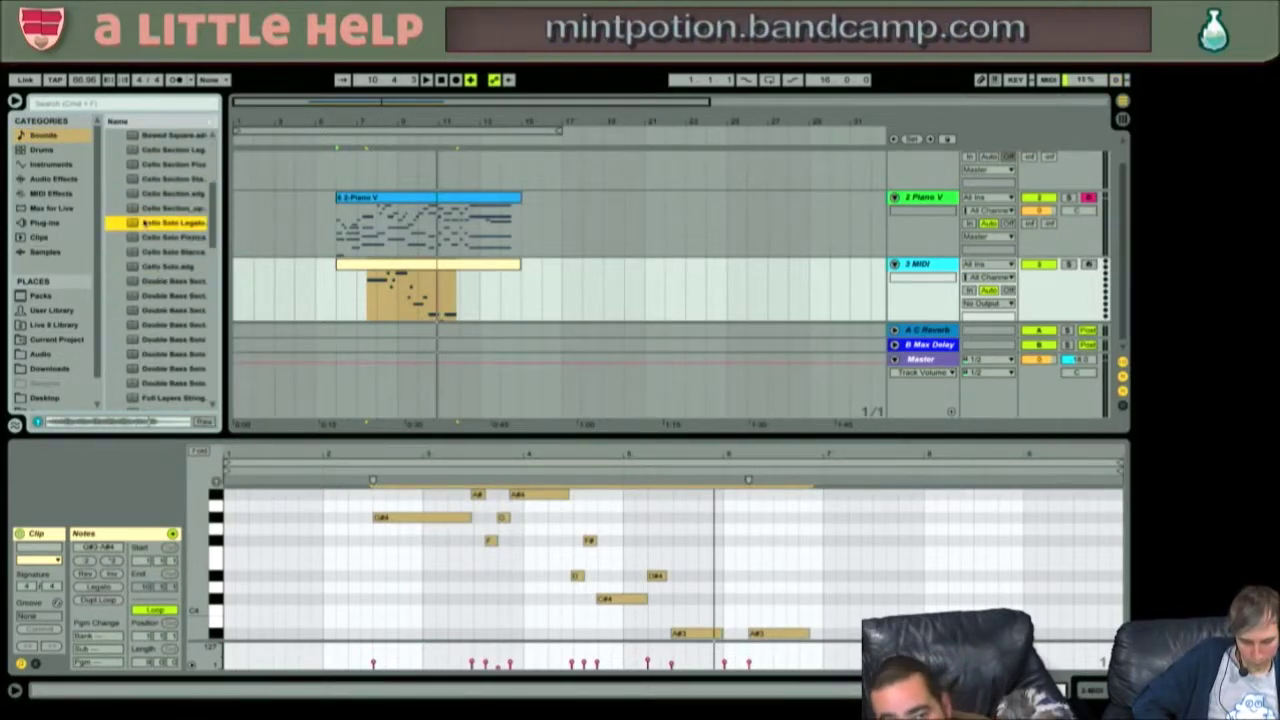
key("Down")
key("Down")
key("Down")
key("Down")
key("Down")
key("Down")
key("Down")
key("Down")
key("Down")
key("Down")
key("Down")
key("Down")
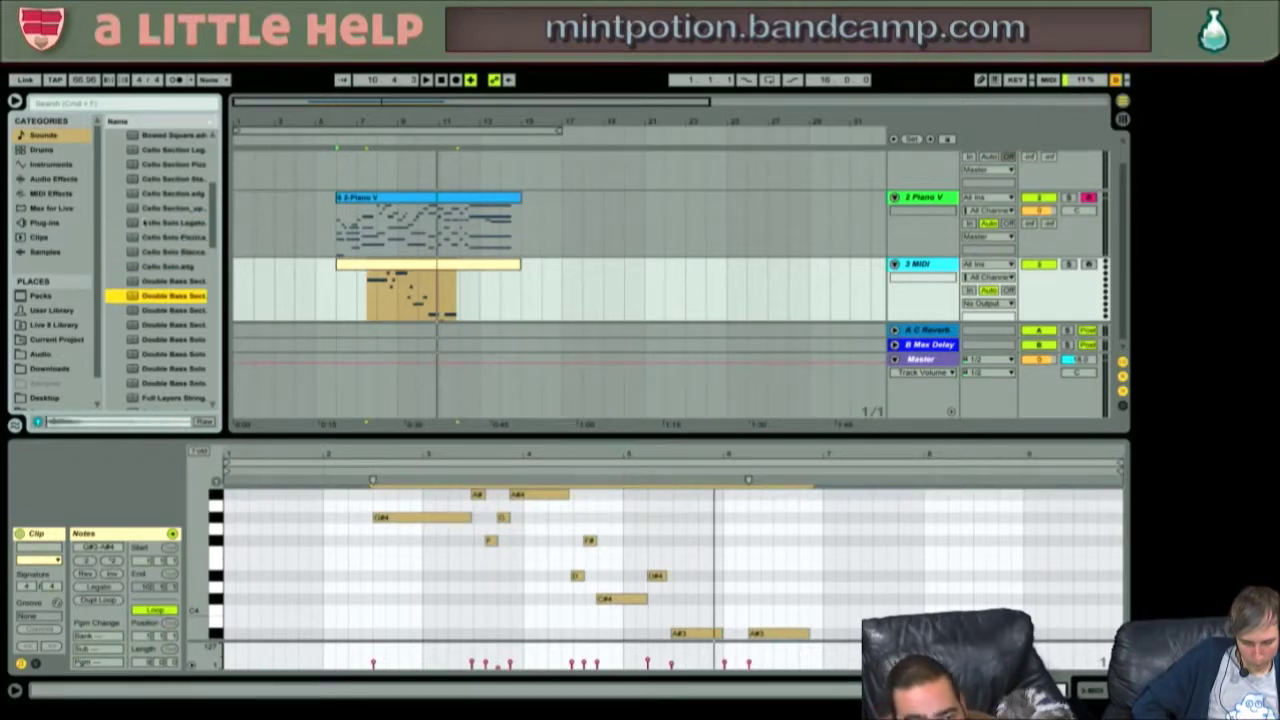
key("Down")
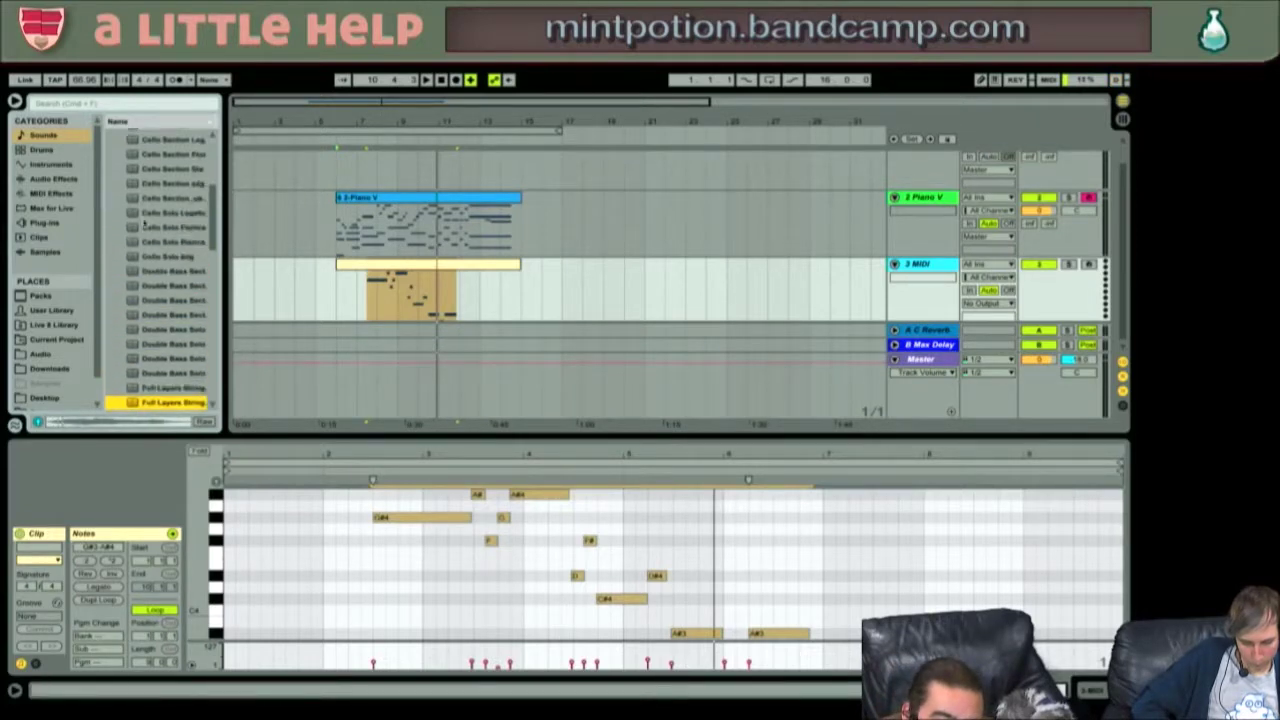
key("Down")
key("Down")
key("Down")
key("Down")
key("Down")
key("Down")
key("Down")
key("Down")
key("Down")
key("Down")
key("Down")
key("Down")
key("Down")
key("Down")
key("Down")
key("Down")
key("Down")
key("Down")
key("Down")
key("Down")
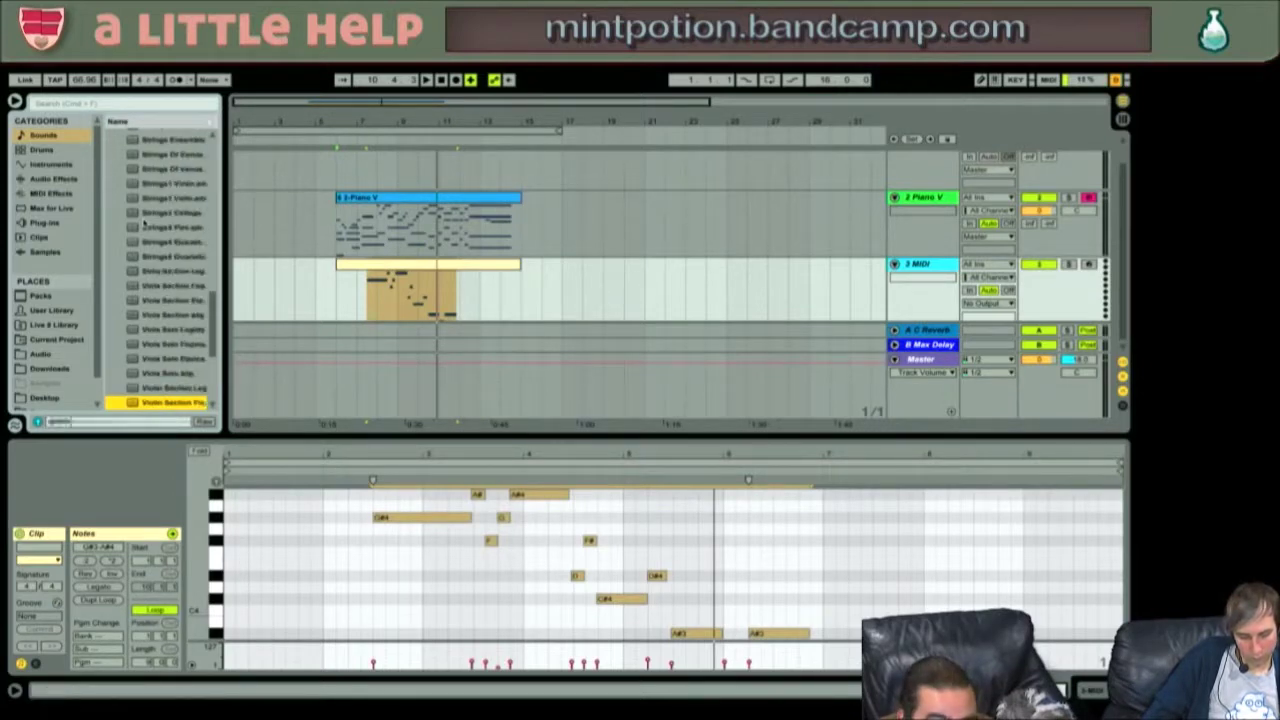
key("Down")
key("Down")
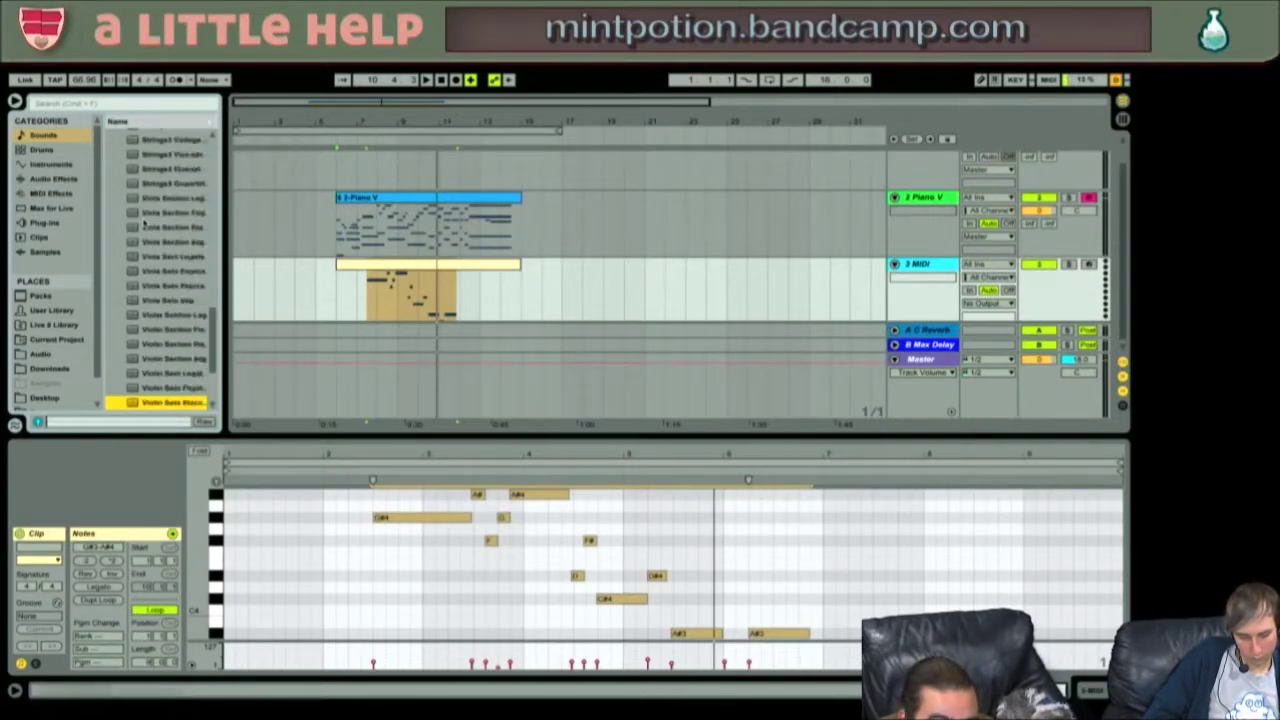
key("Down")
key("Down")
key("Up")
key("Left")
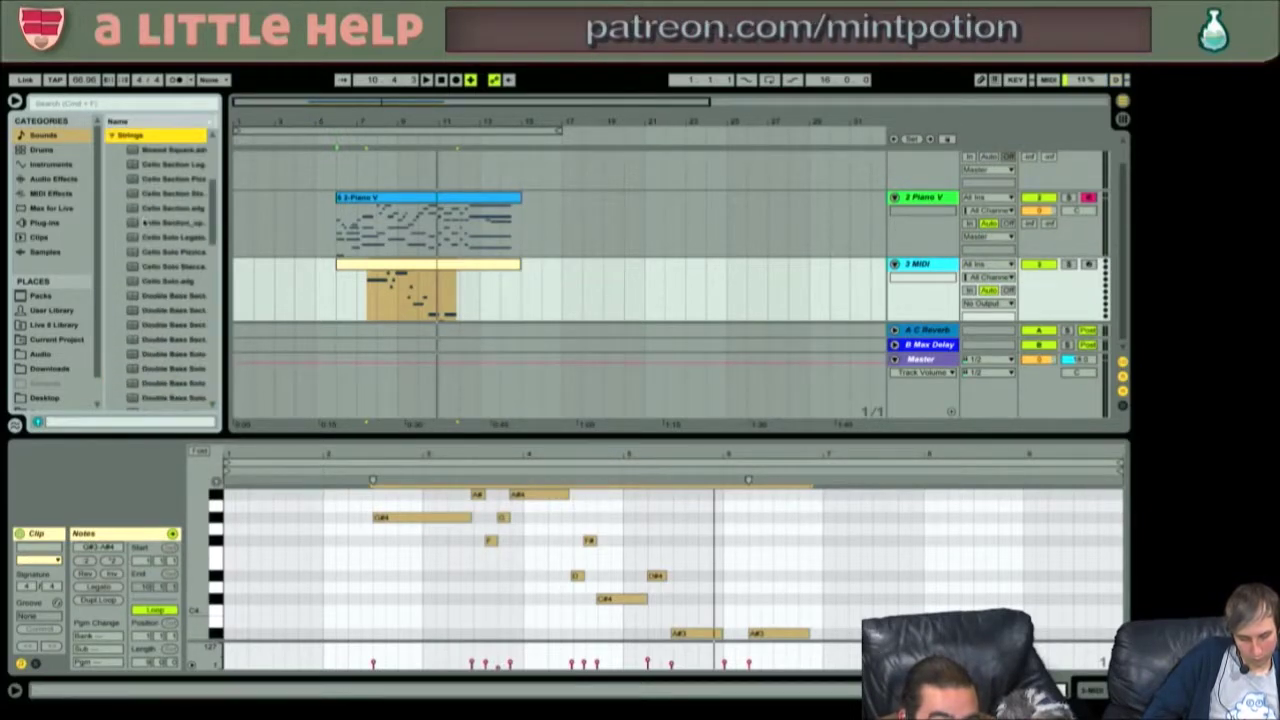
scroll(147, 194, "up", 4)
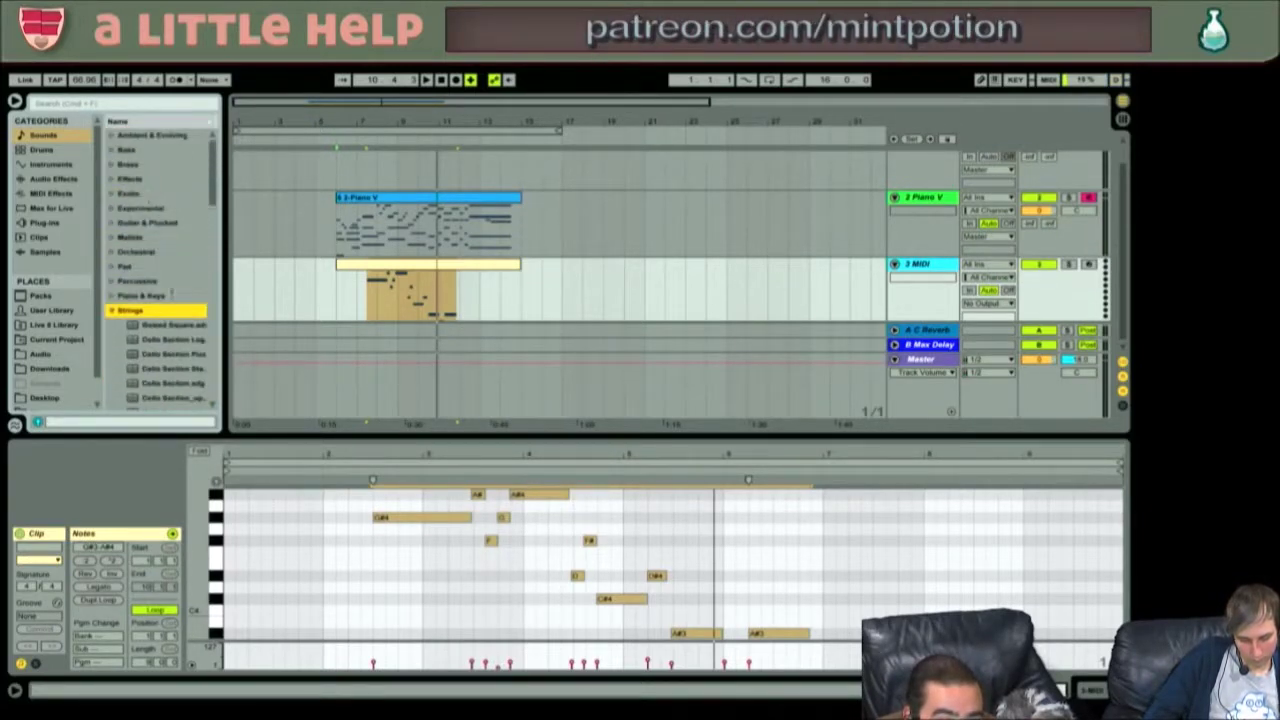
- Widen the browser and audition It Happened One Night Strings, M Tron Strings and Pizz Hip Strings, then collapse the Strings category
left_click_drag(224, 290, 320, 303)
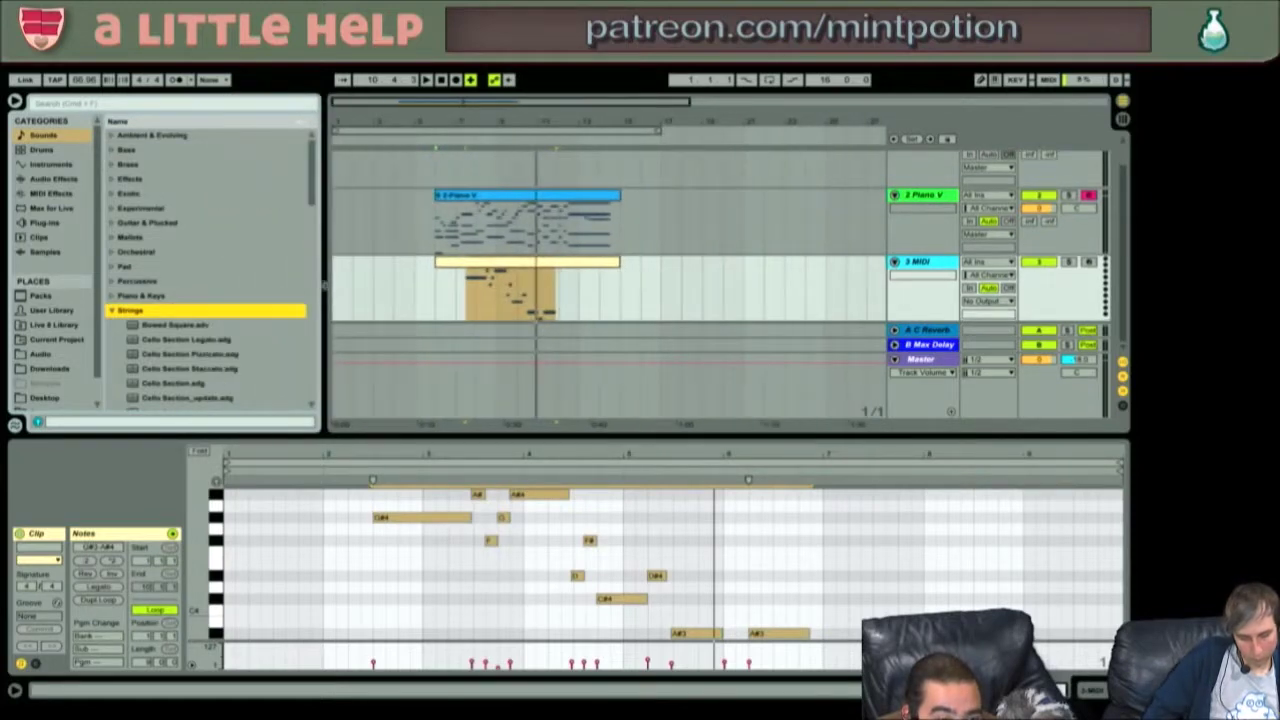
scroll(295, 305, "down", 4)
scroll(280, 312, "down", 2)
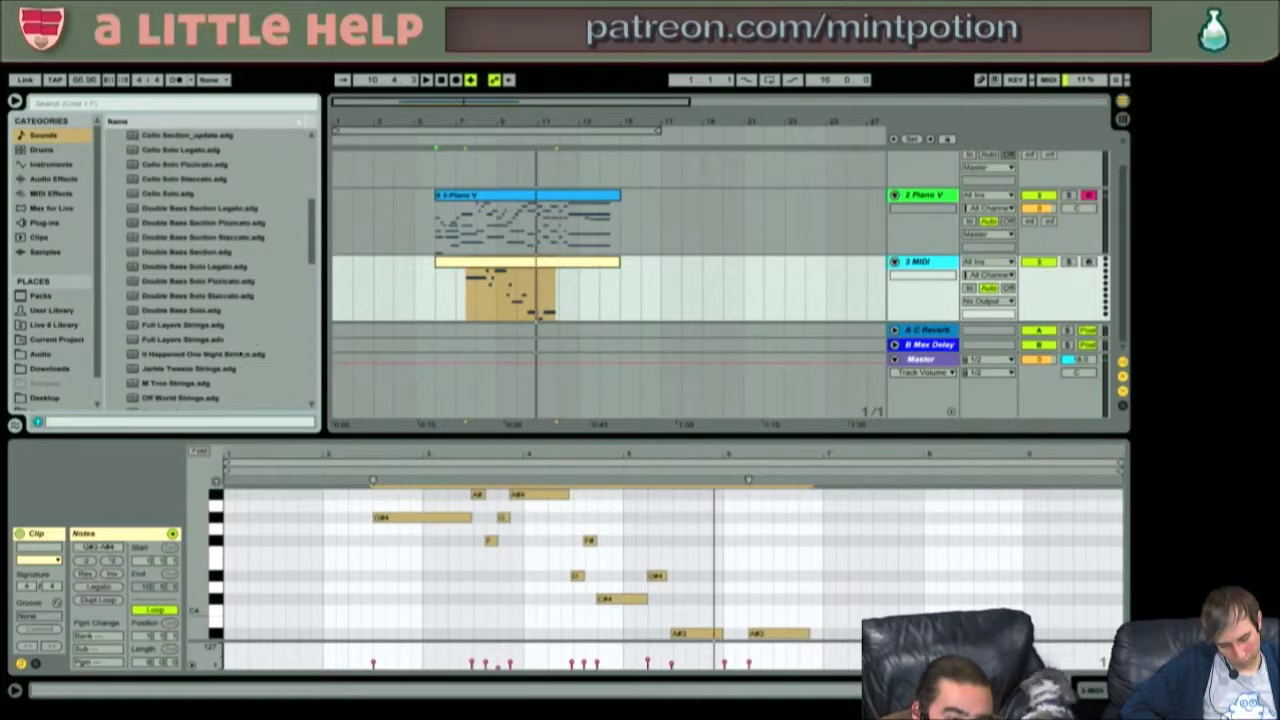
left_click(235, 355)
scroll(235, 357, "down", 1)
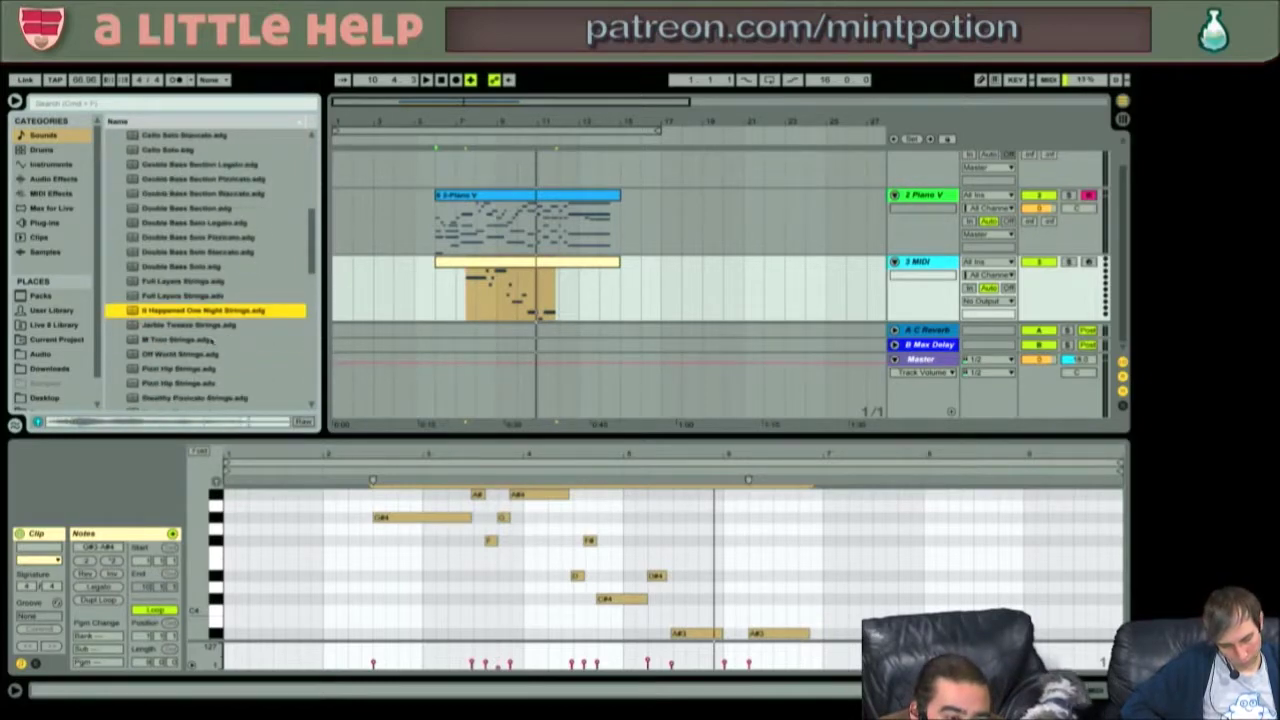
left_click(211, 340)
scroll(232, 326, "down", 3)
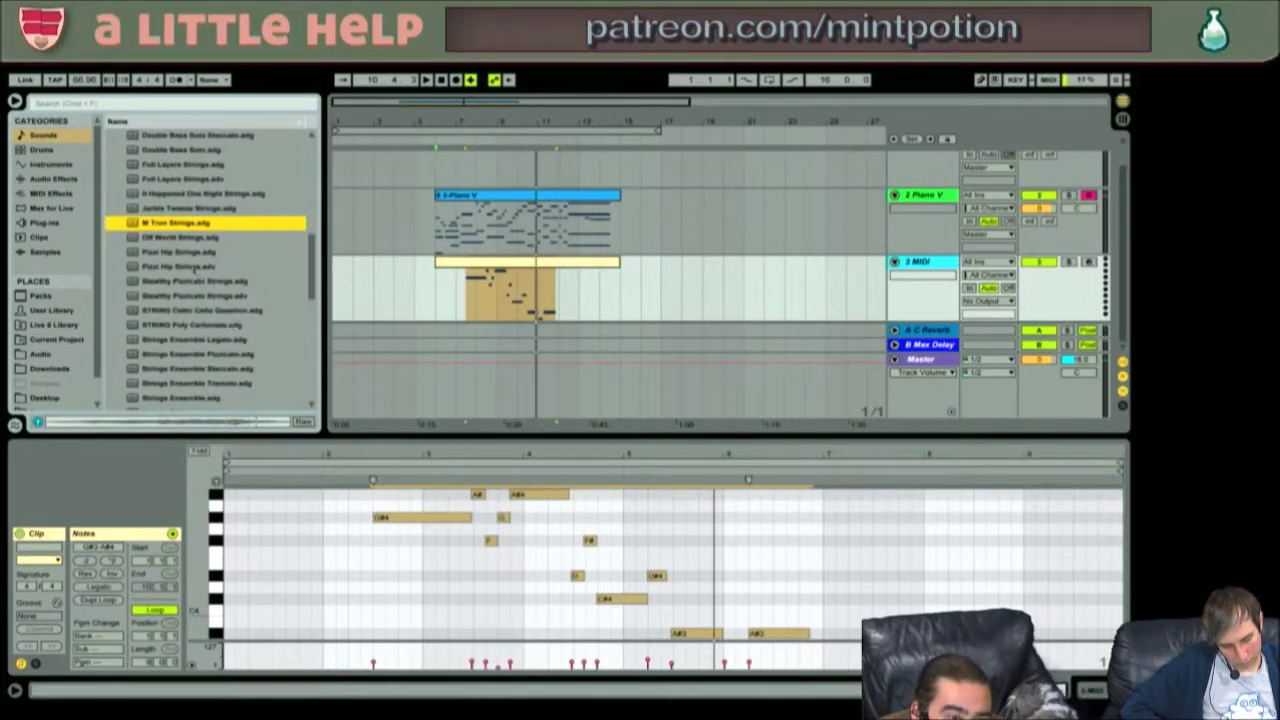
left_click(193, 253)
left_click(194, 266)
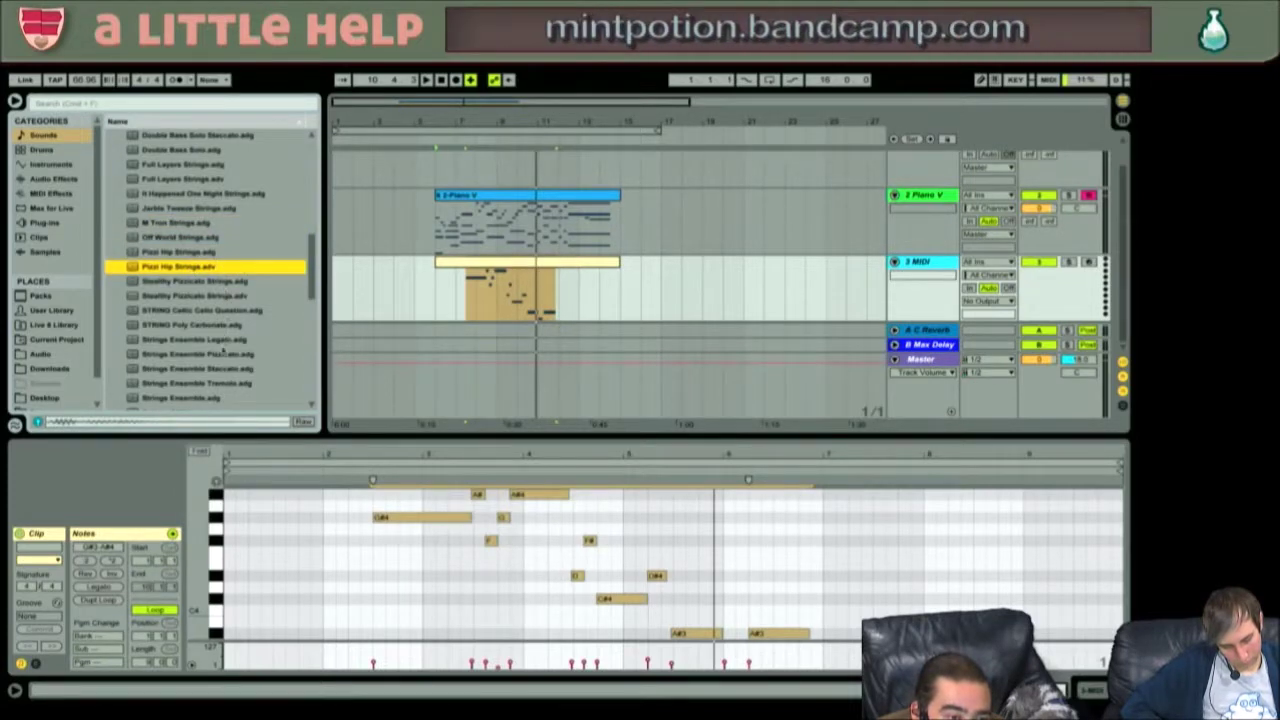
scroll(222, 352, "down", 12)
scroll(223, 352, "up", 12)
scroll(222, 352, "up", 1)
left_click(112, 179)
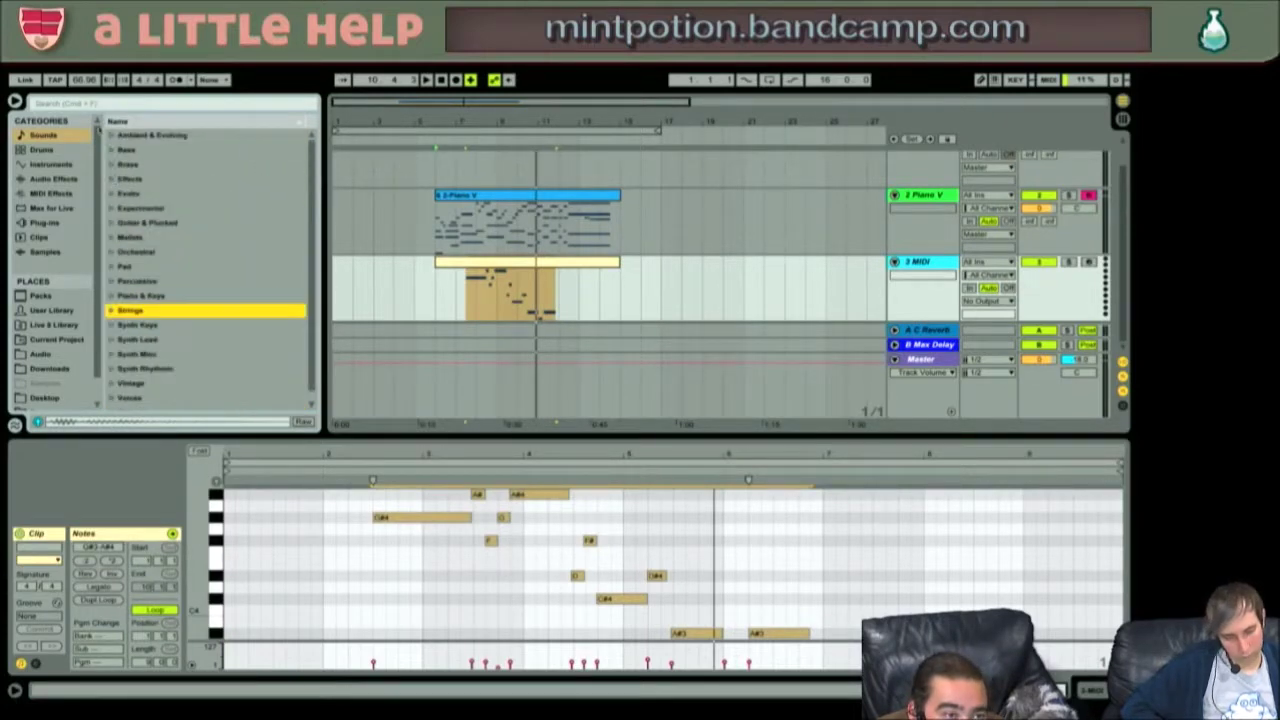
- Search the Sounds library for "harp" and expand the Guitar & Plucked results
left_click(125, 104)
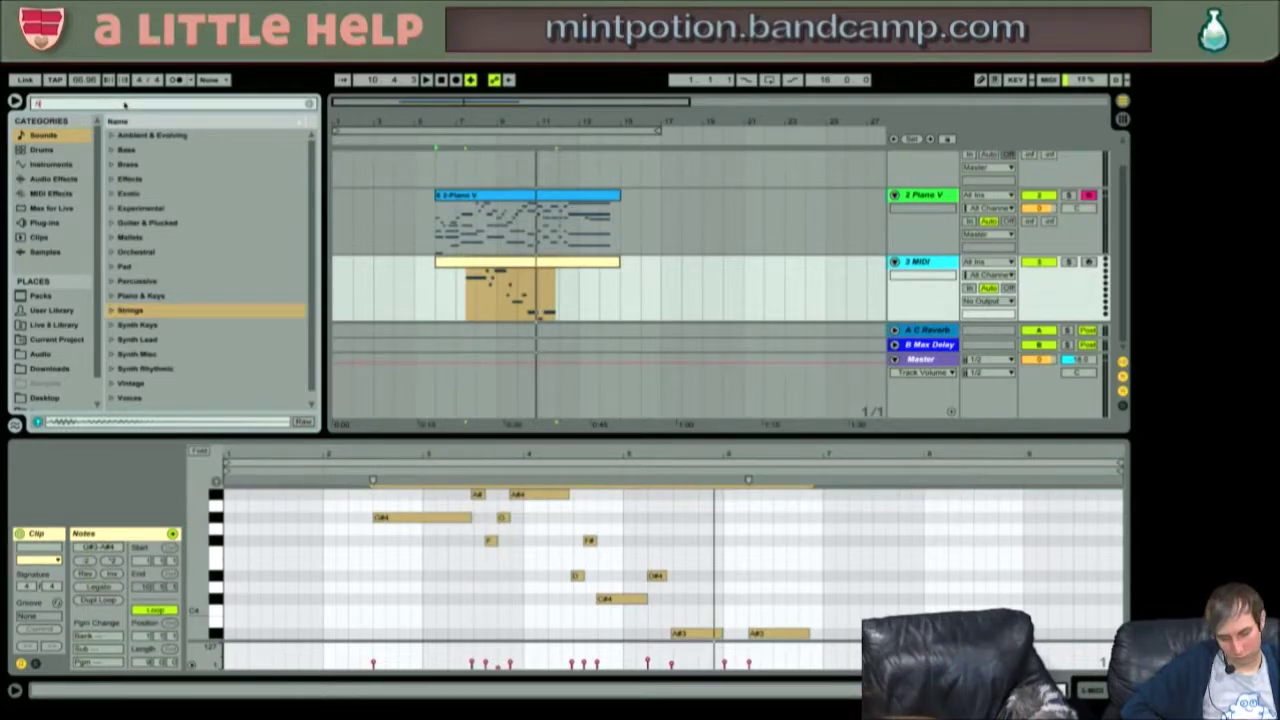
type("harp")
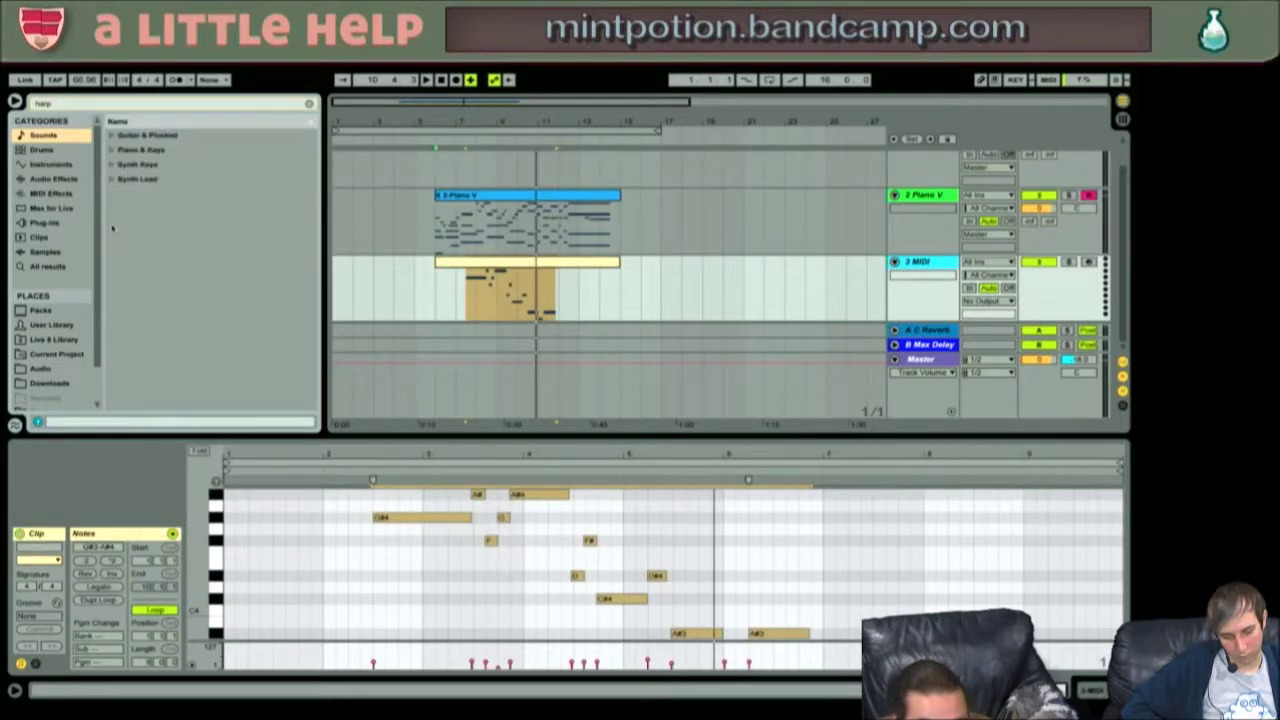
left_click(120, 137)
- Audition the harp presets under Guitar & Plucked and load Nice Harp.adv onto the new MIDI track
left_click(193, 150)
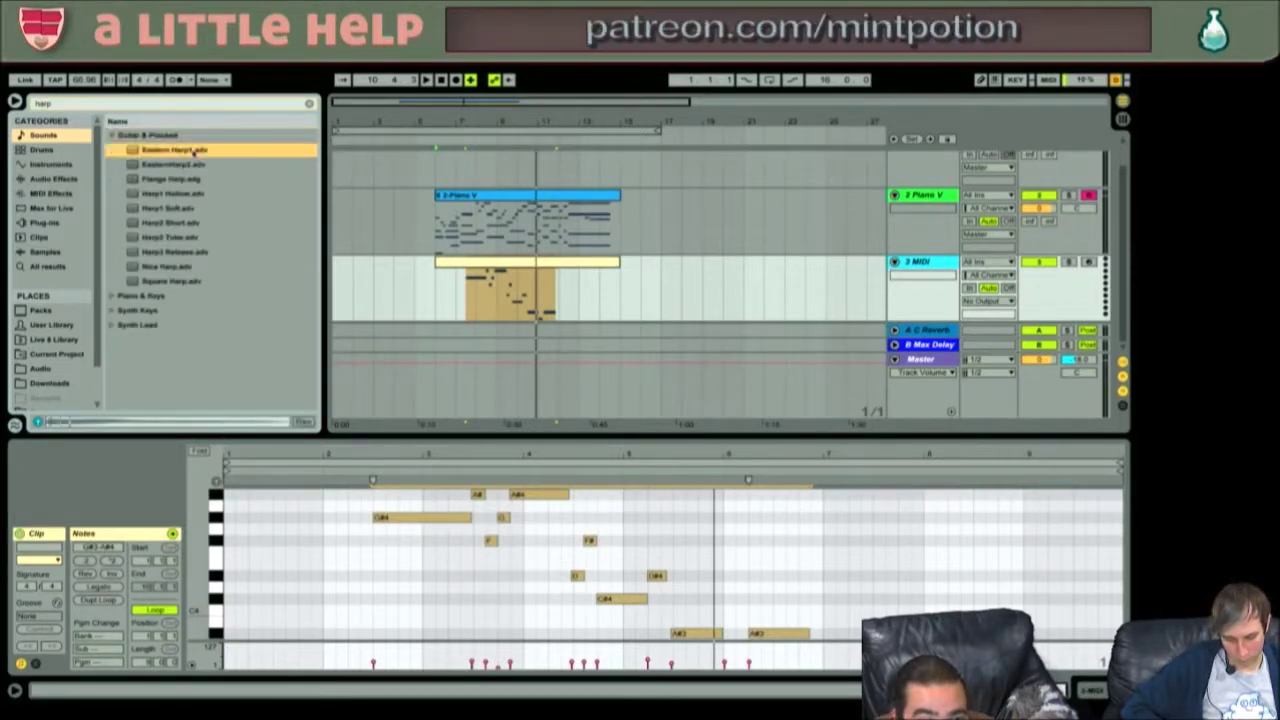
left_click(185, 195)
key("Down")
key("Down")
key("Down")
key("Down")
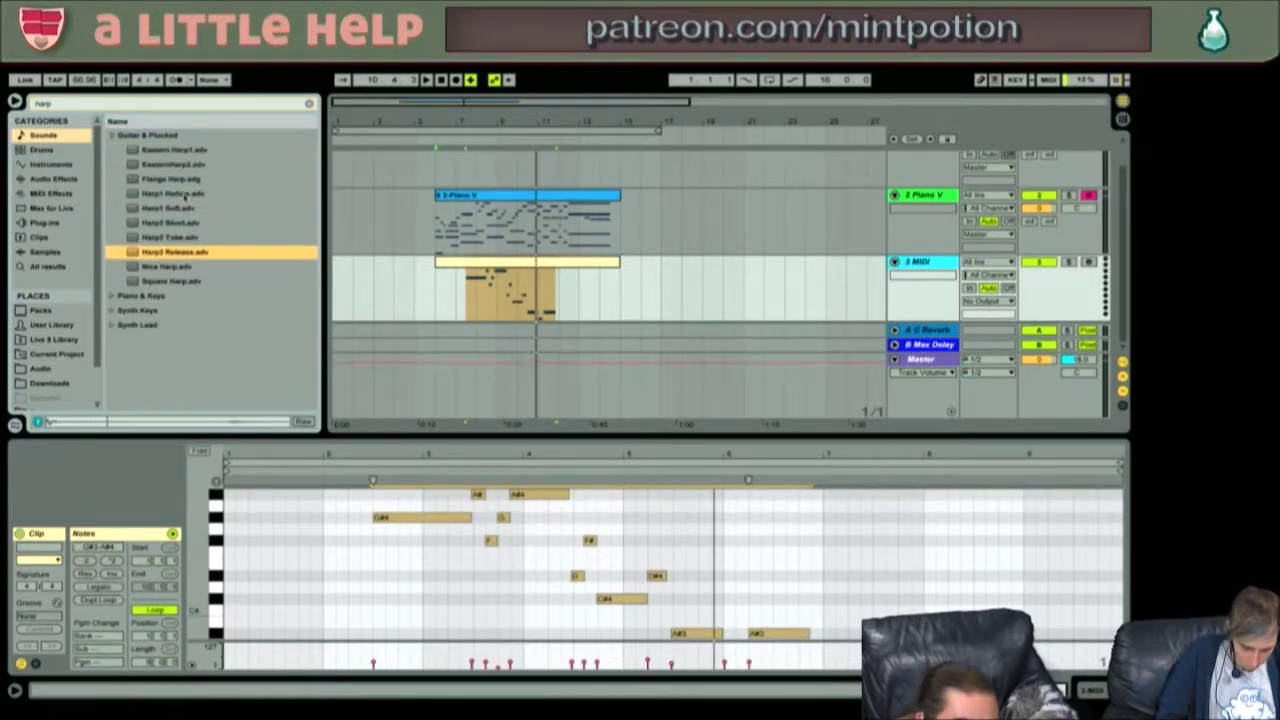
key("Down")
key("Down")
key("Up")
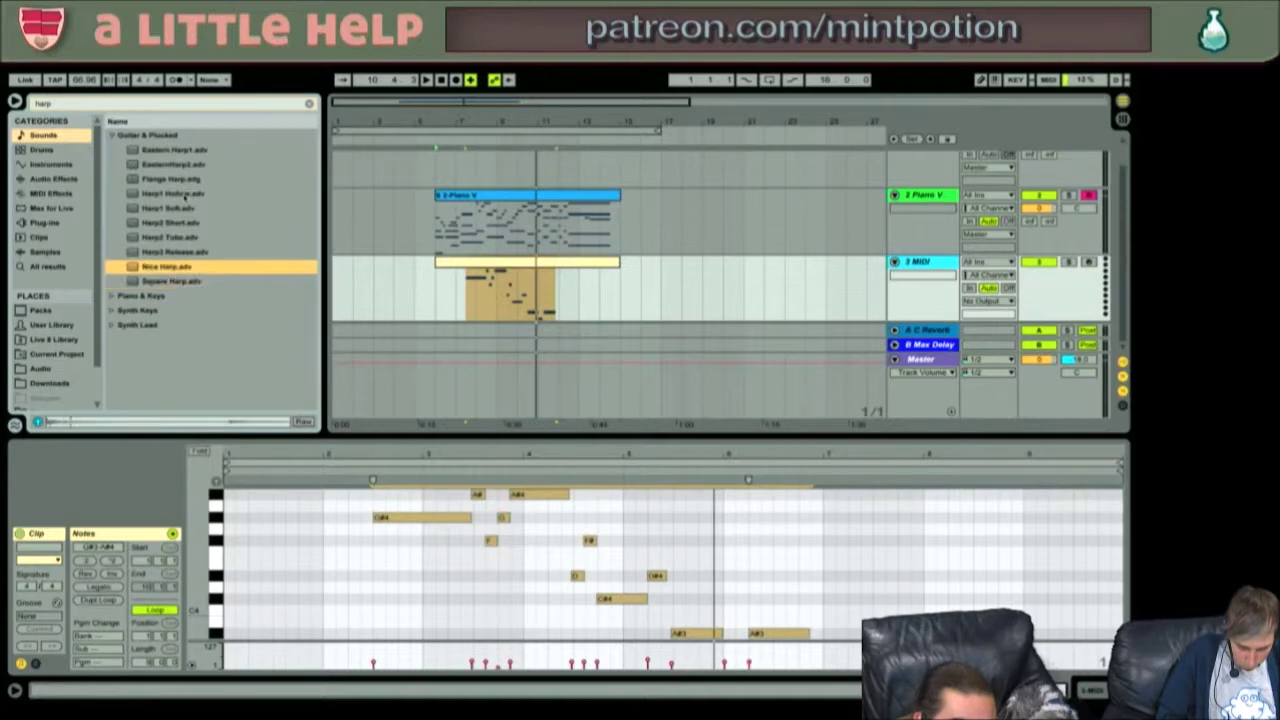
key("Down")
key("Down")
key("Up")
key("Up")
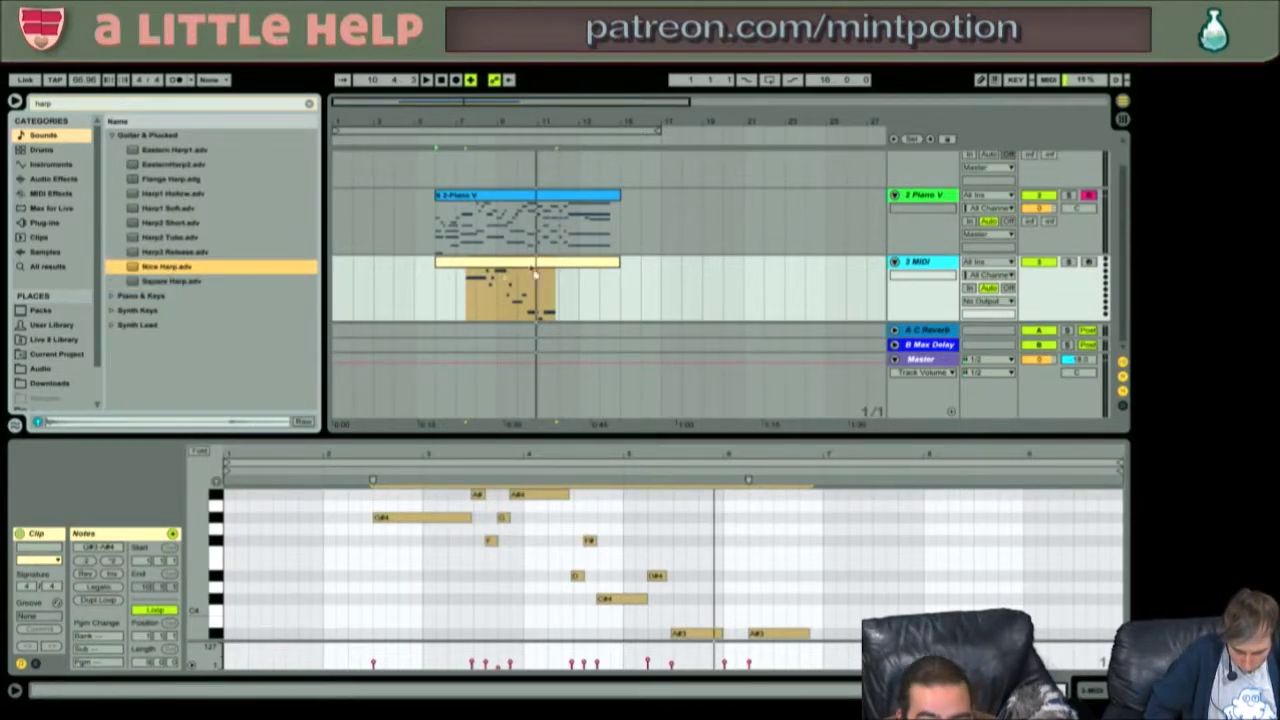
key("Return")
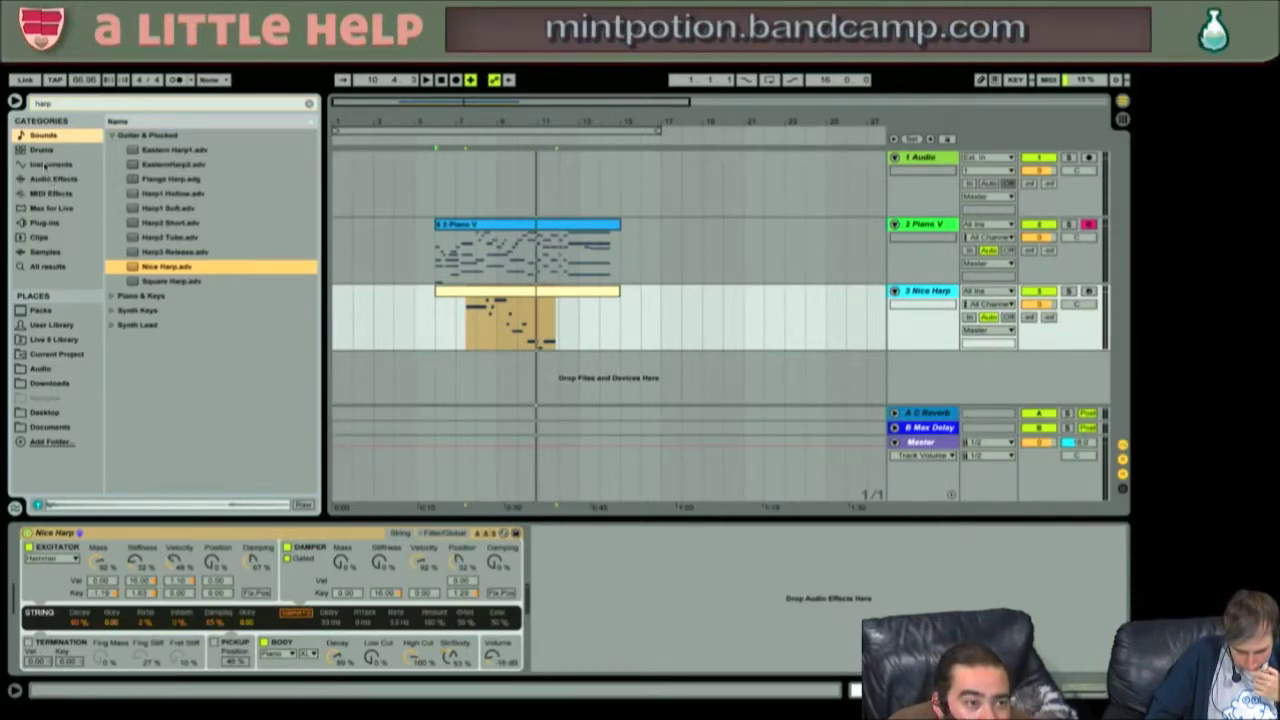
- Play the arrangement with the harp and loop bars 7 to 13 around the melody
left_click(45, 165)
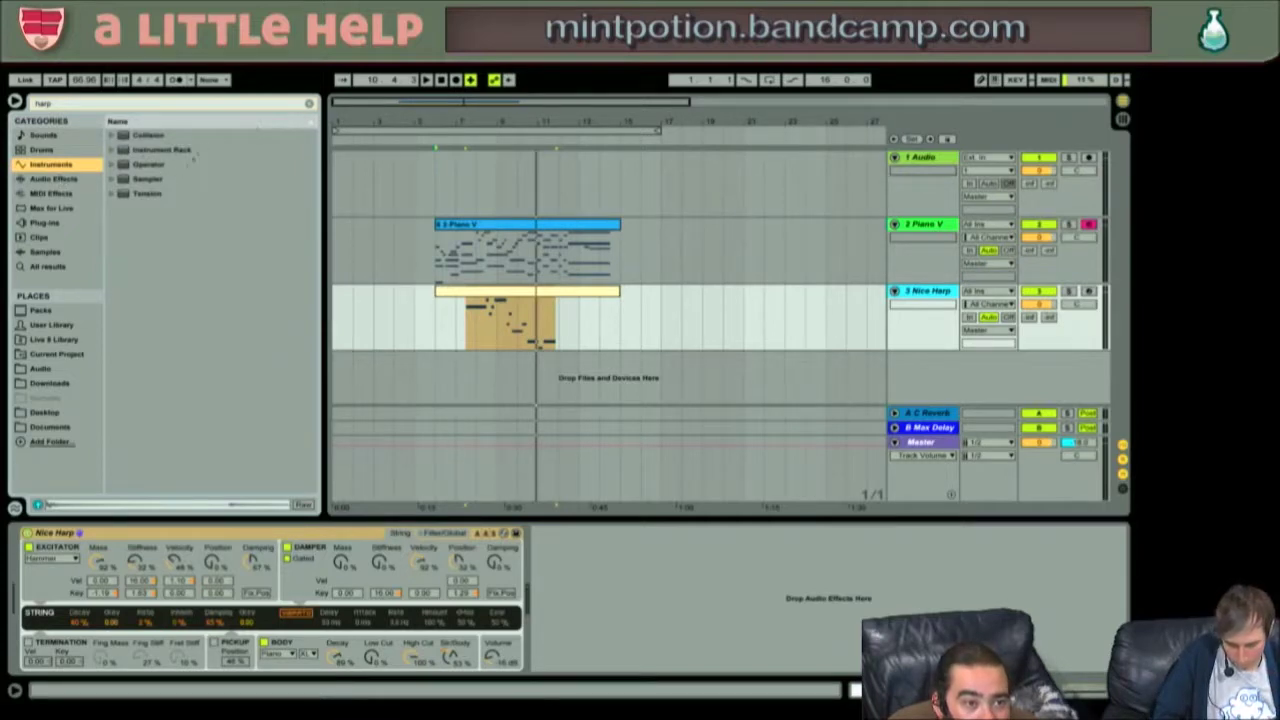
left_click(210, 537)
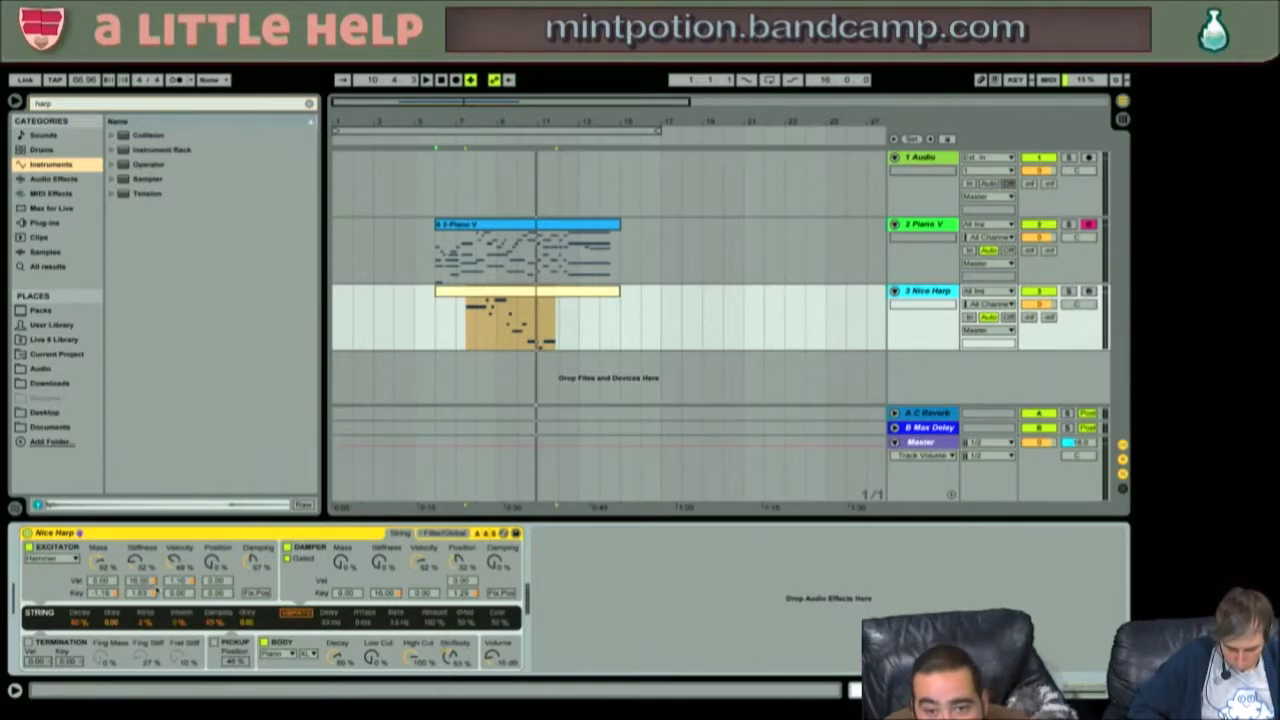
key("space")
left_click(541, 388)
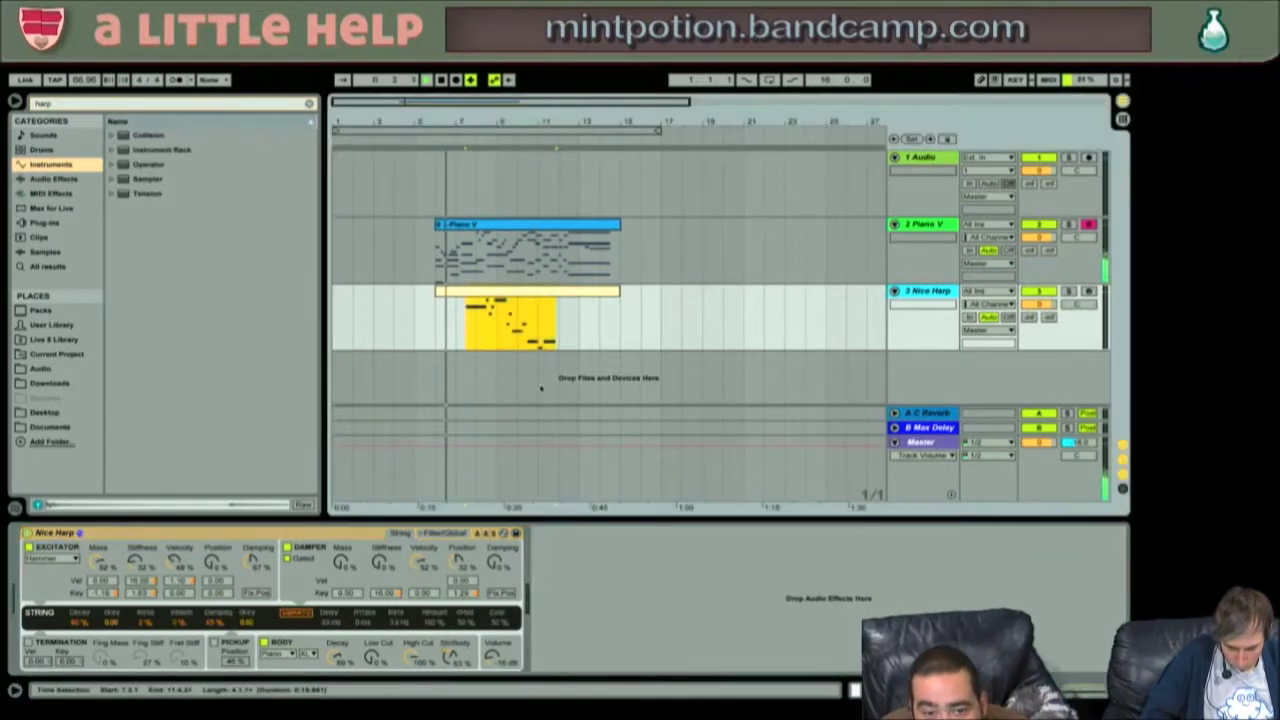
left_click_drag(466, 310, 573, 341)
key("ctrl+l")
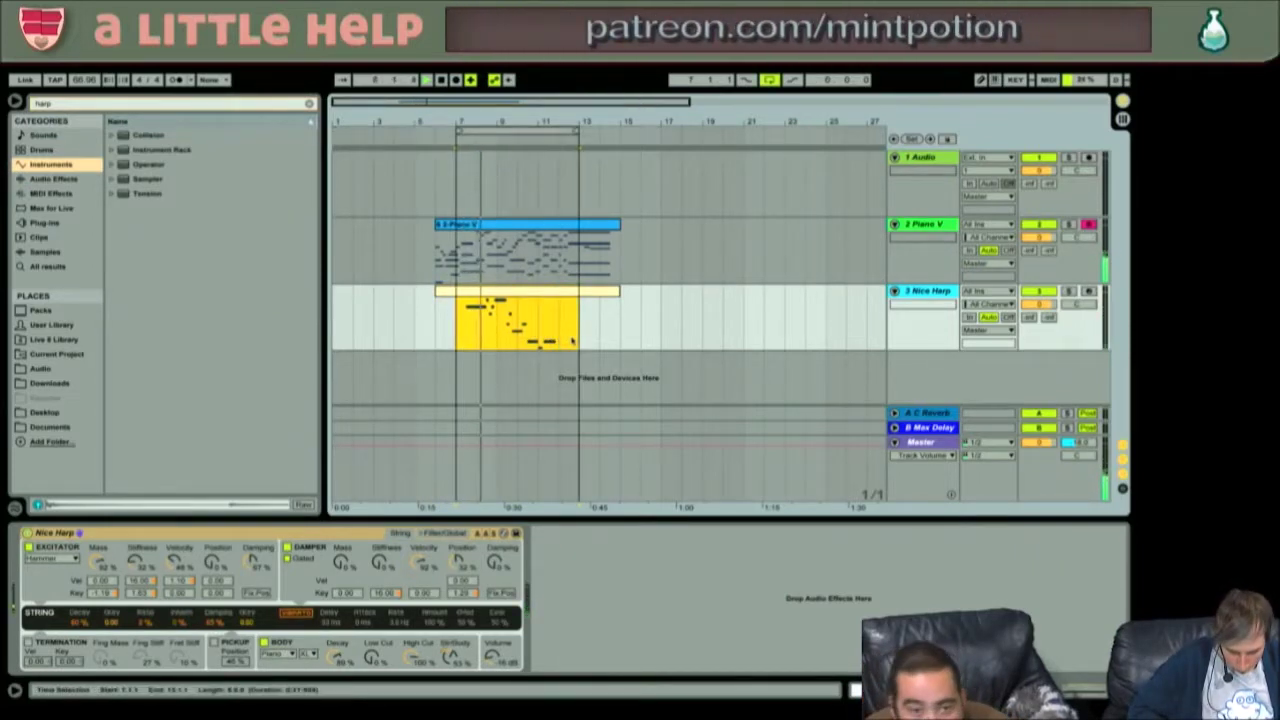
- Open the Nice Harp clip, select all its notes and transpose them up one semitone, spanning A3 to B4
double_click(552, 304)
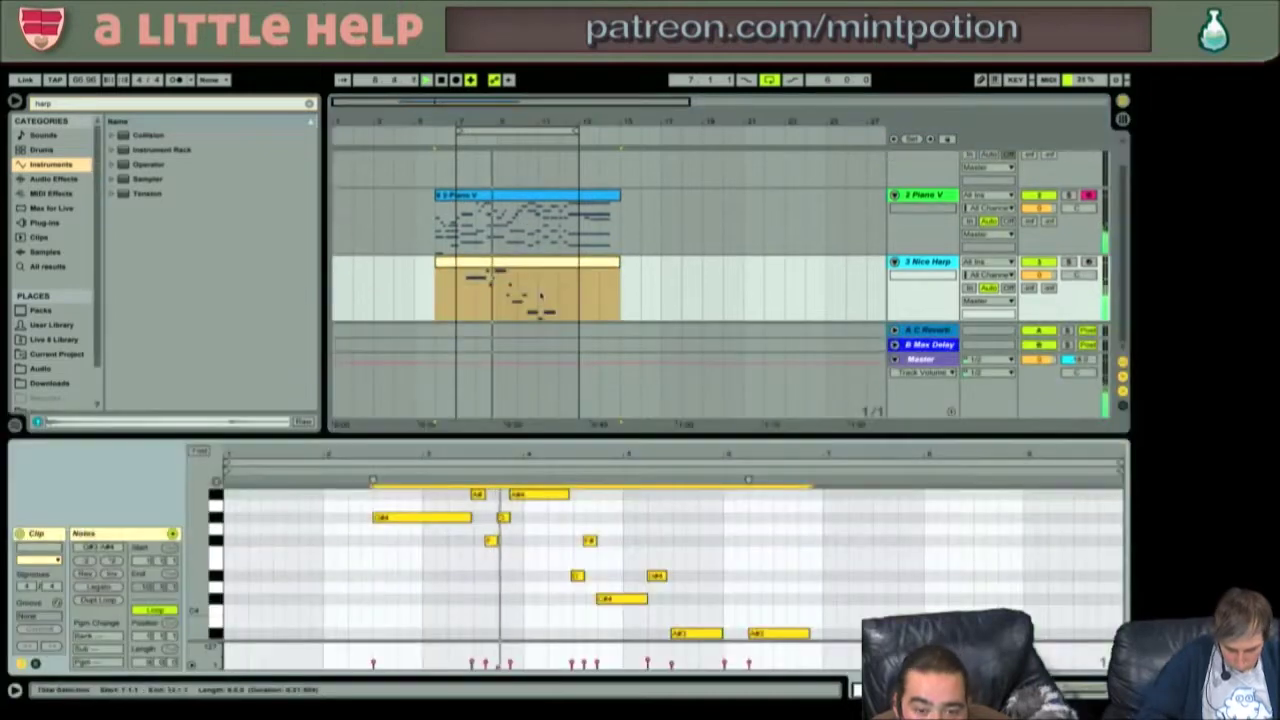
left_click(352, 572)
key("ctrl+a")
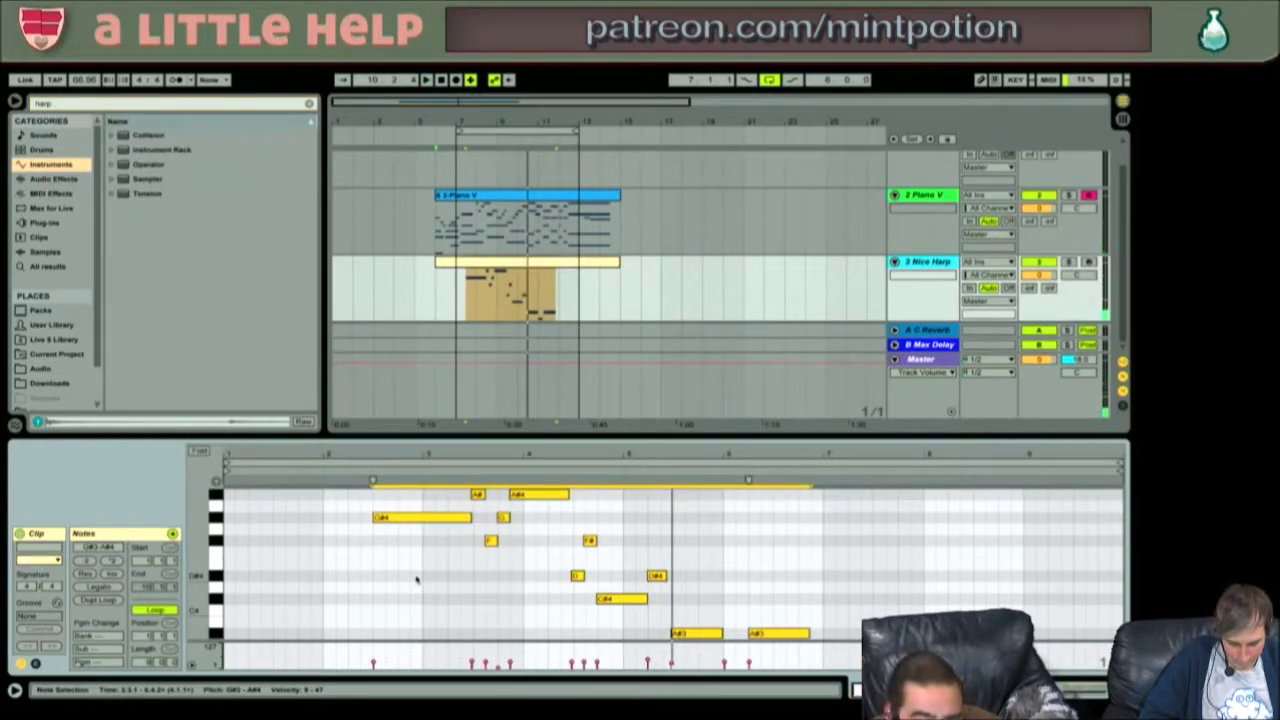
key("Up")
key("Up")
key("Up")
key("Up")
key("Up")
key("Up")
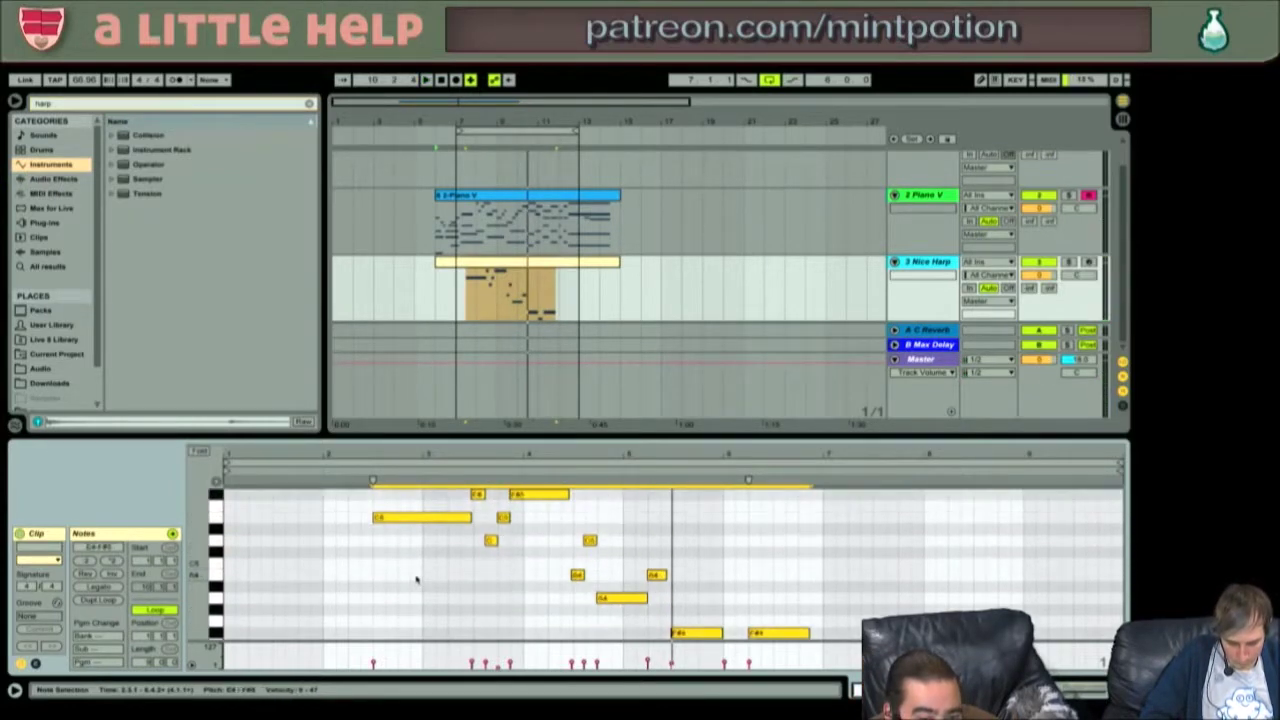
key("Up")
key("shift+Down")
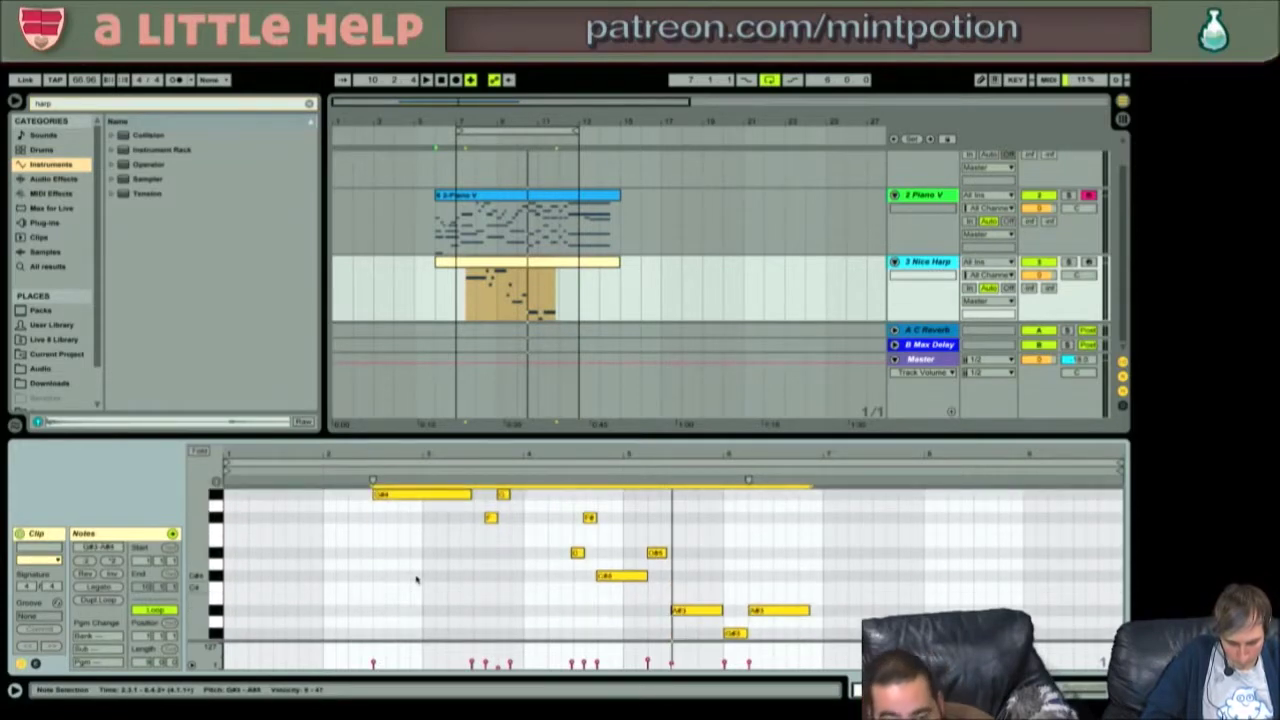
key("shift+Down")
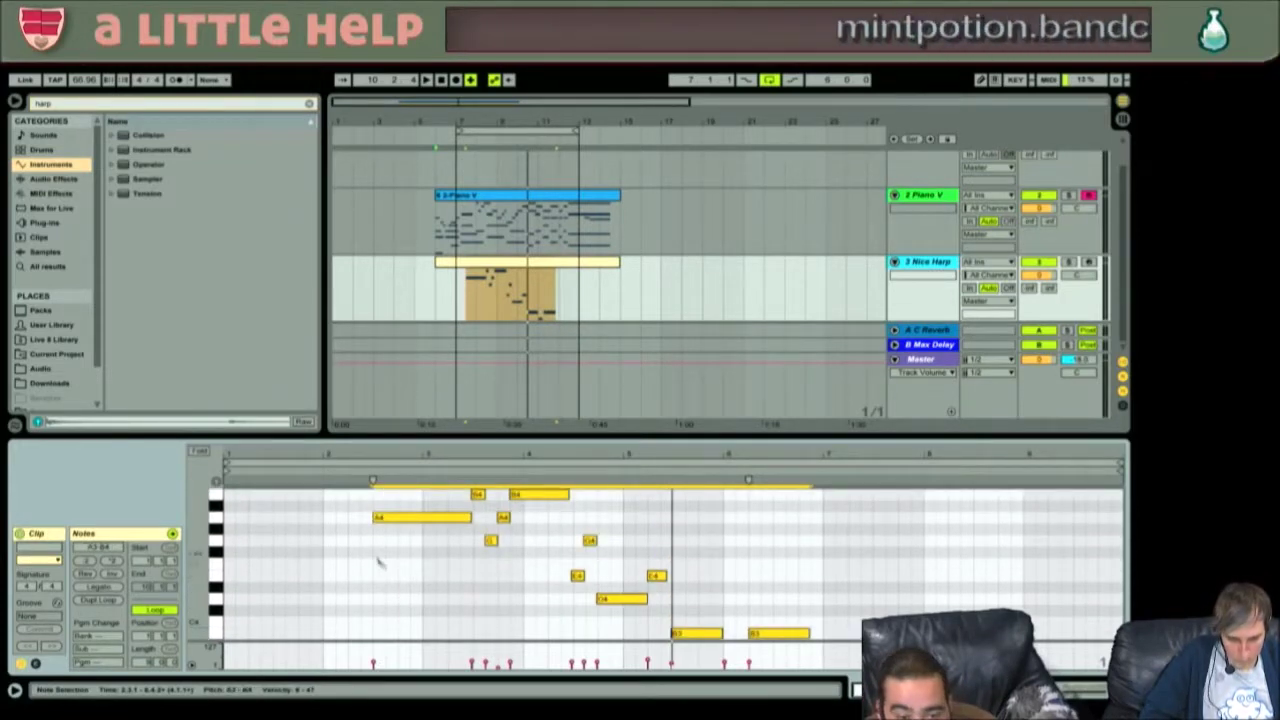
- Play the arrangement to hear the transposed harp melody against the piano, and select the Nice Harp clip
left_click(367, 525)
key("space")
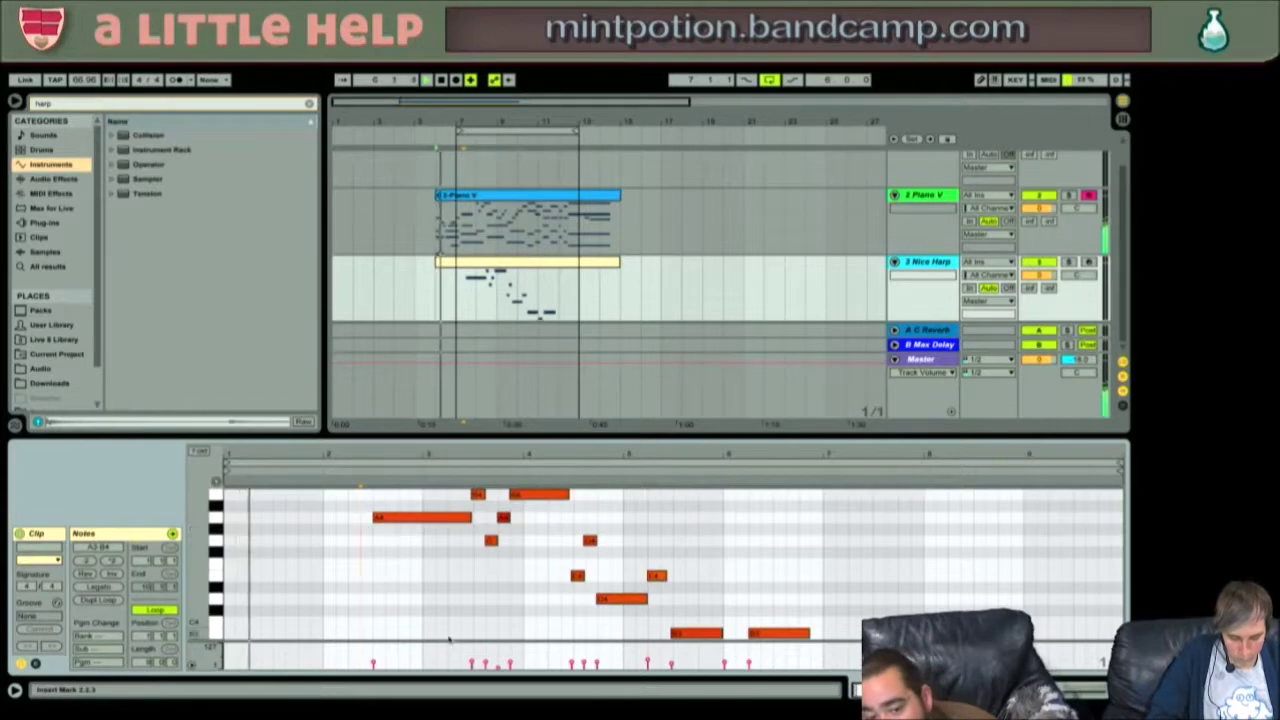
left_click(539, 264)
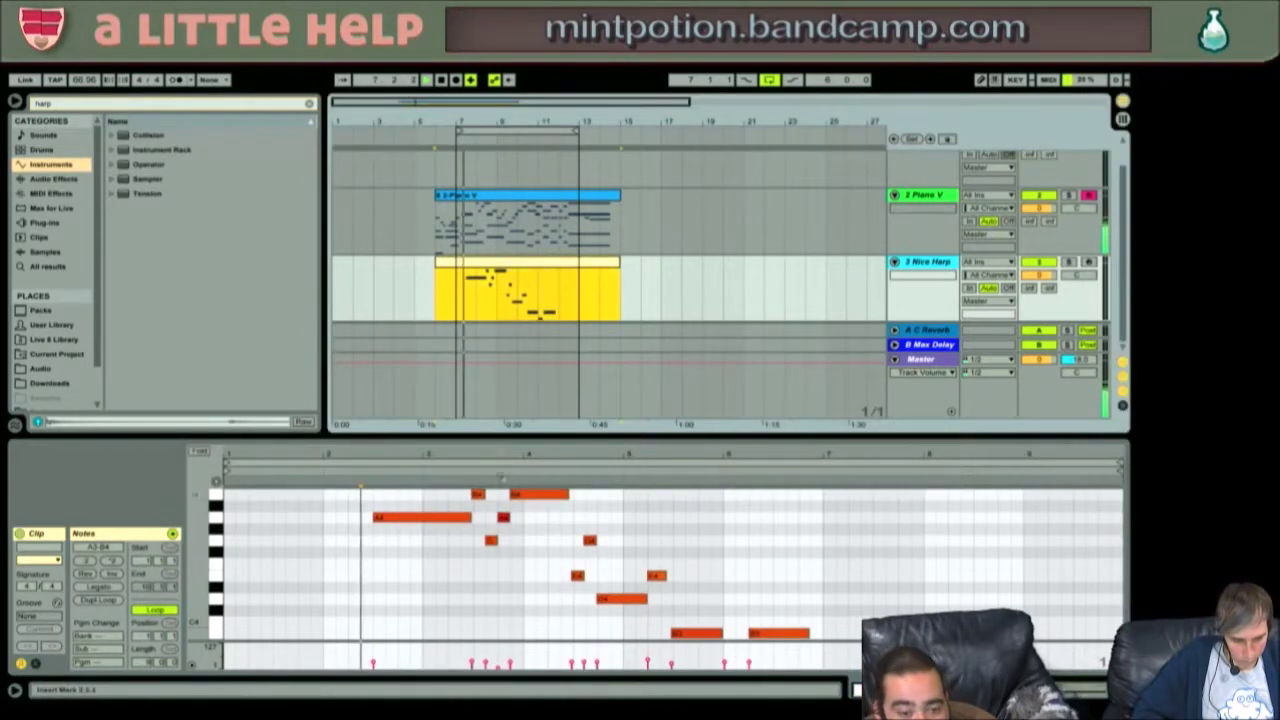
- Transpose all notes in the Nice Harp clip up one semitone, spanning A#3 to C5, and play the arrangement
left_click(389, 552)
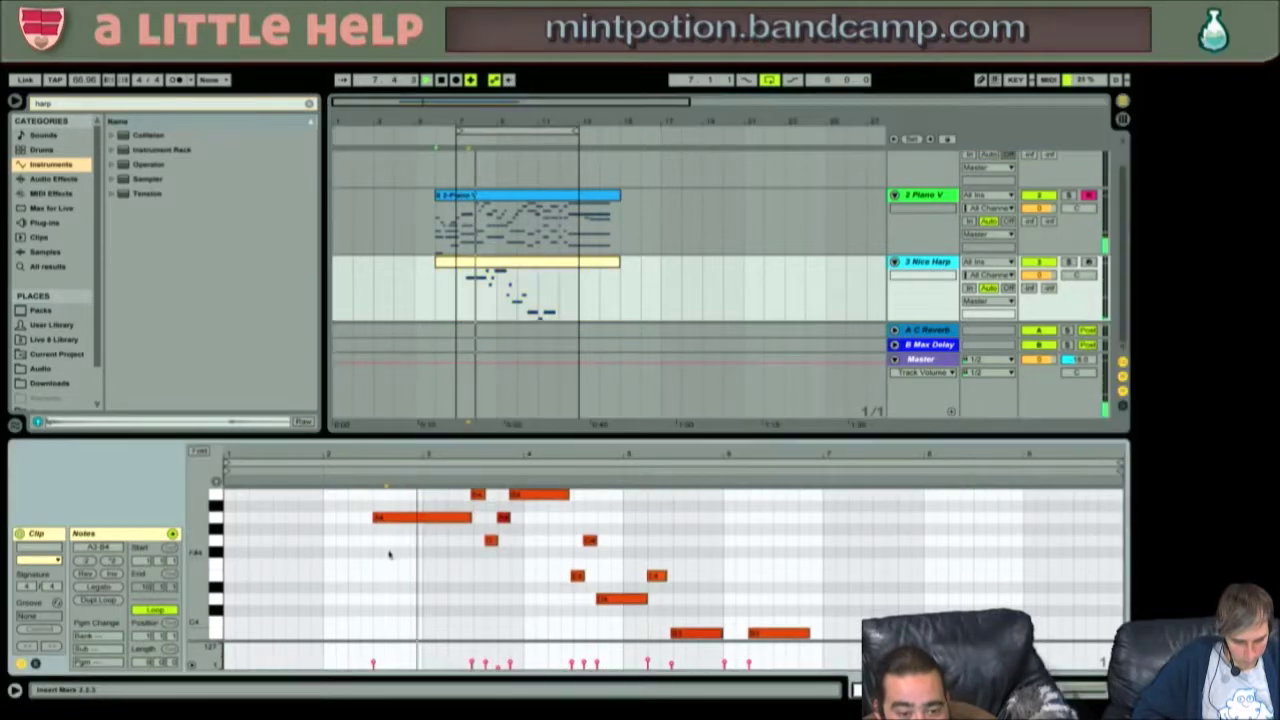
key("ctrl+a")
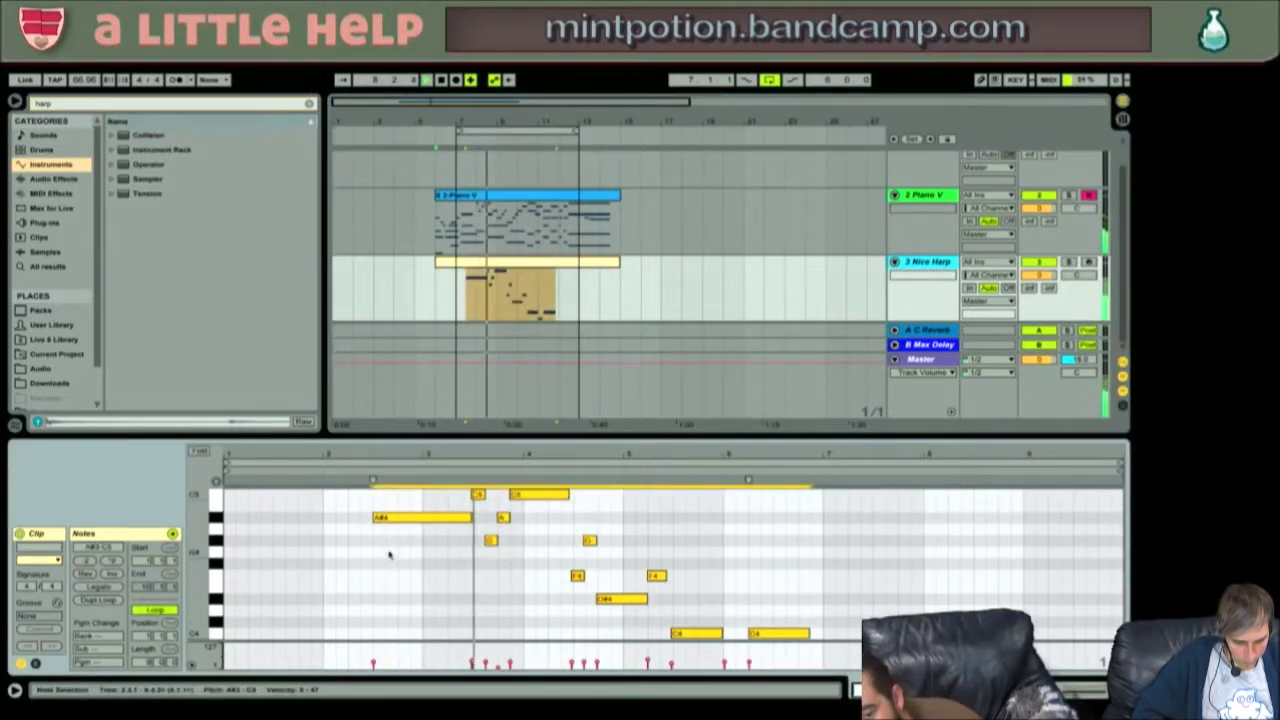
key("Up")
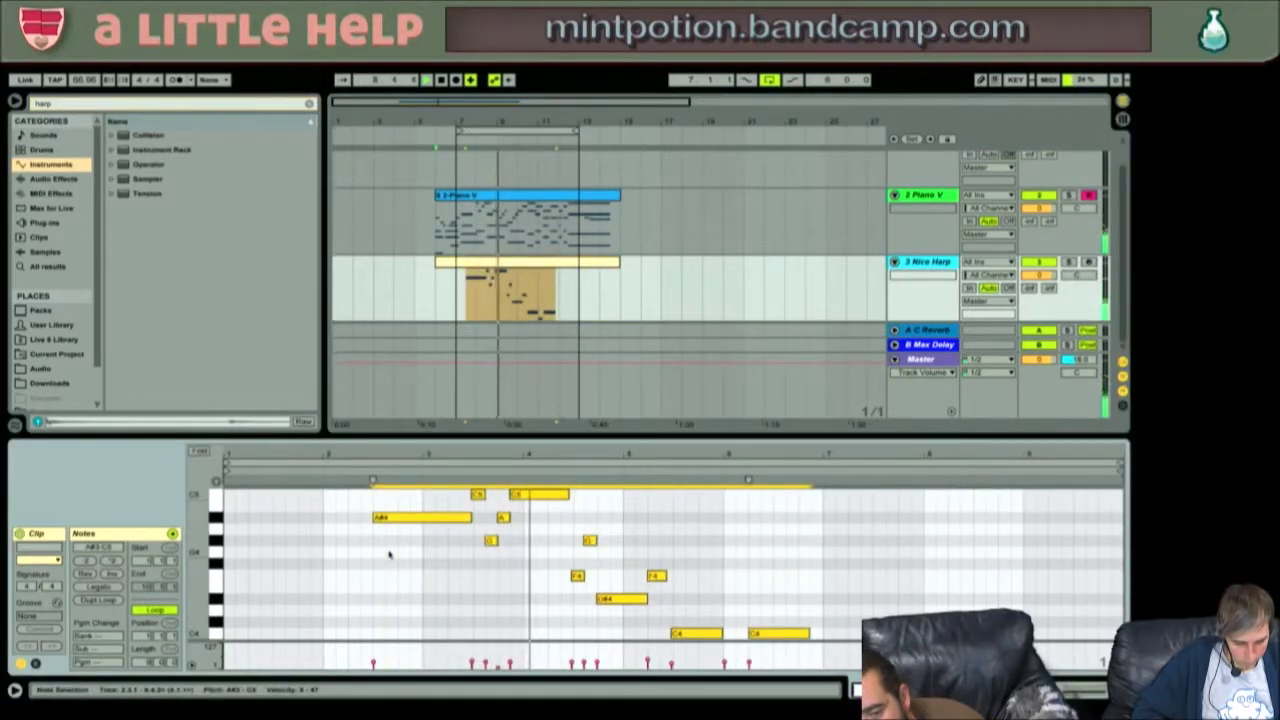
scroll(389, 552, "down", 2)
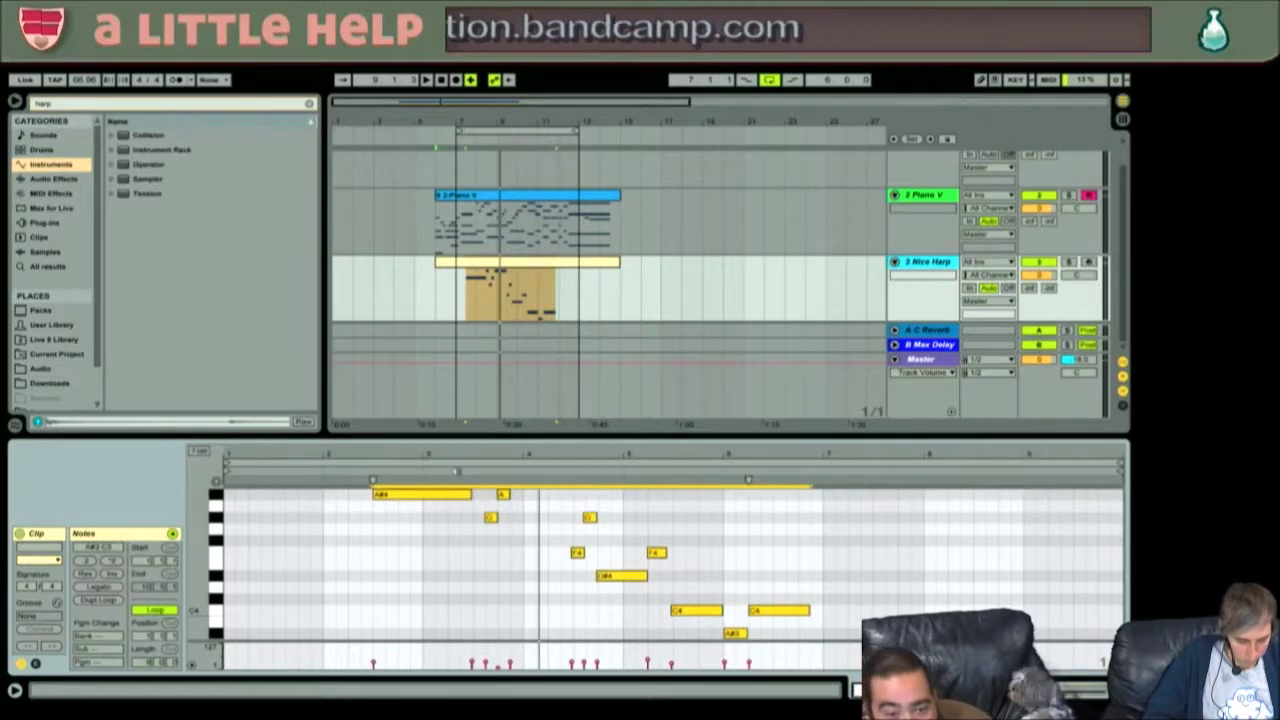
left_click(383, 526)
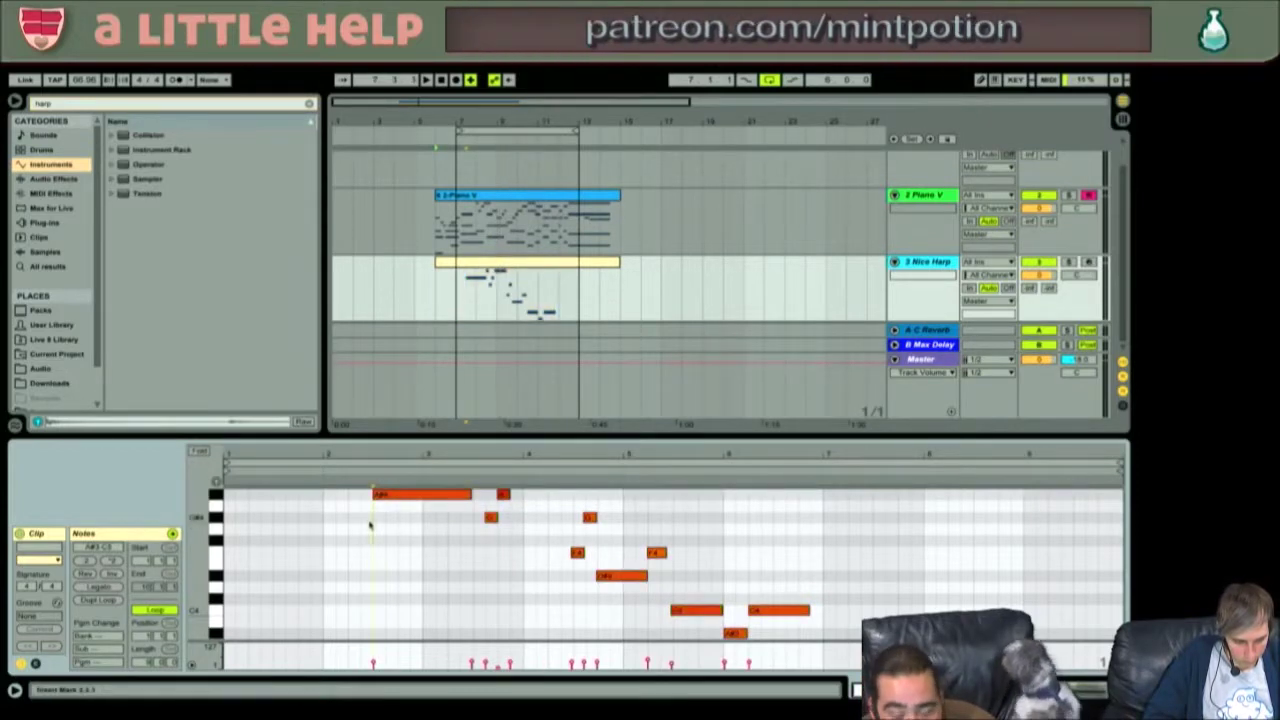
key("space")
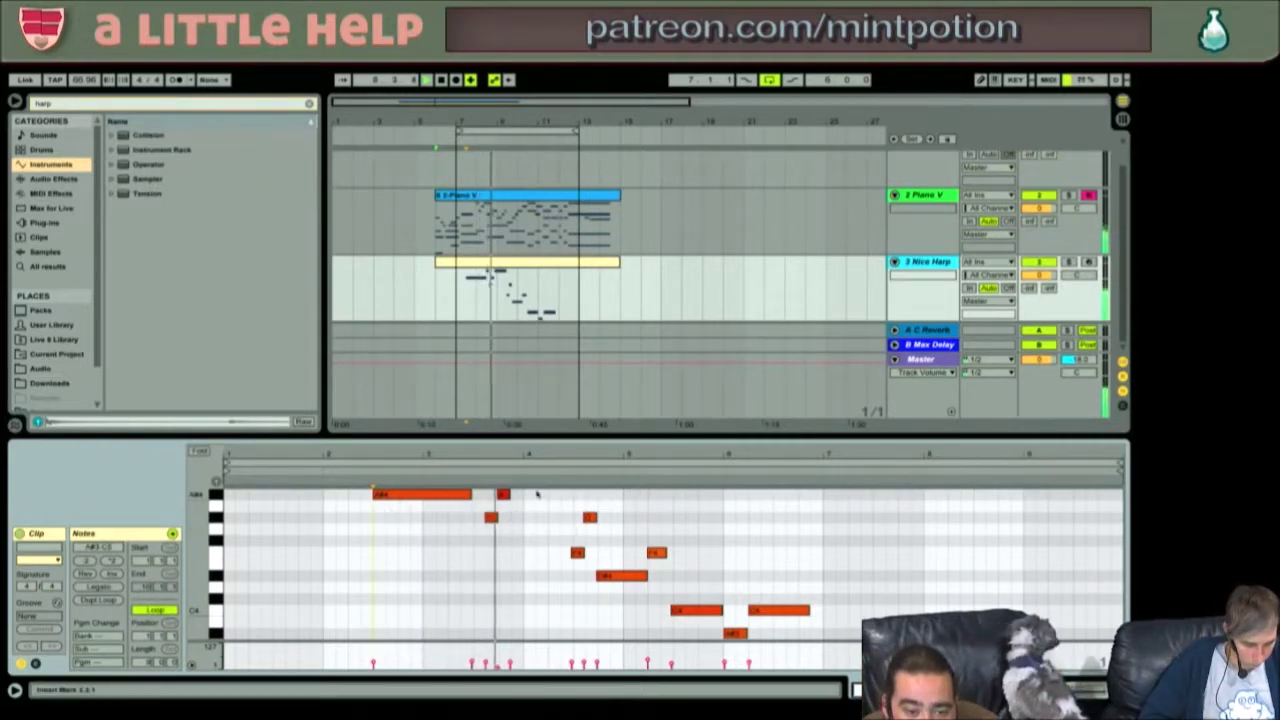
- Try lowering the two C5 notes of the harp melody to B4 and play the arrangement
scroll(503, 534, "up", 3)
left_click_drag(443, 557, 572, 570)
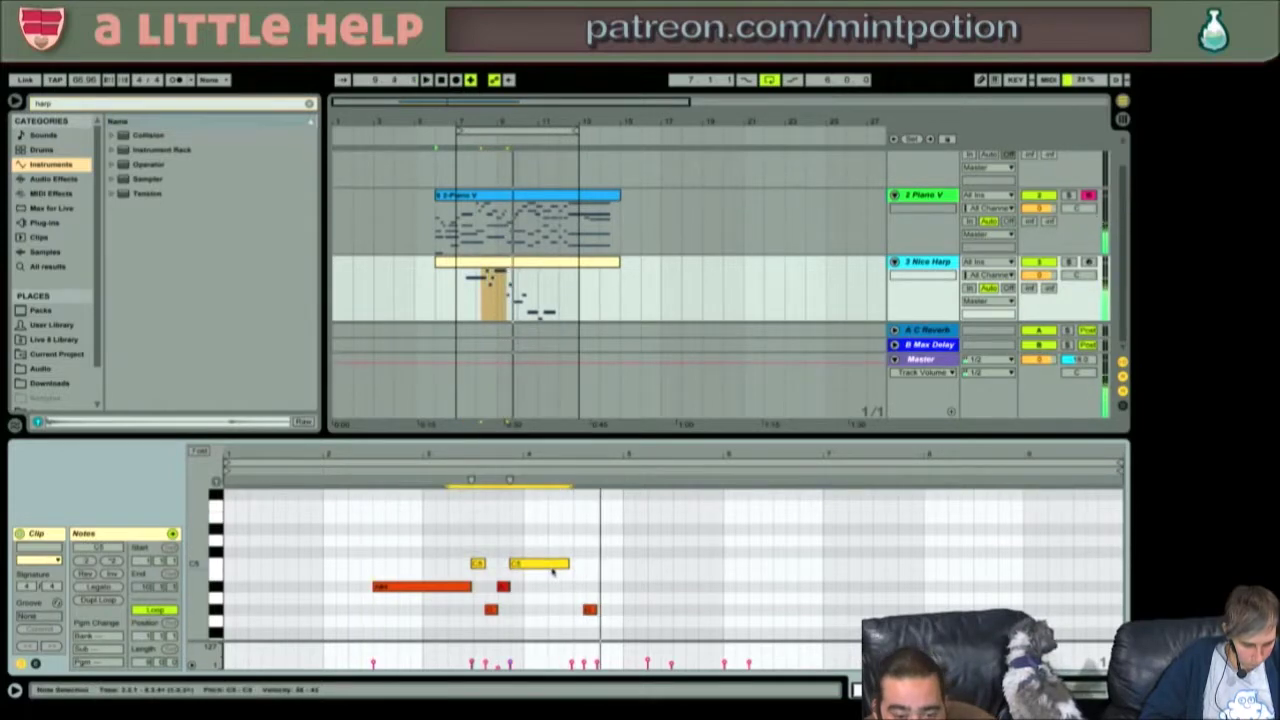
key("Down")
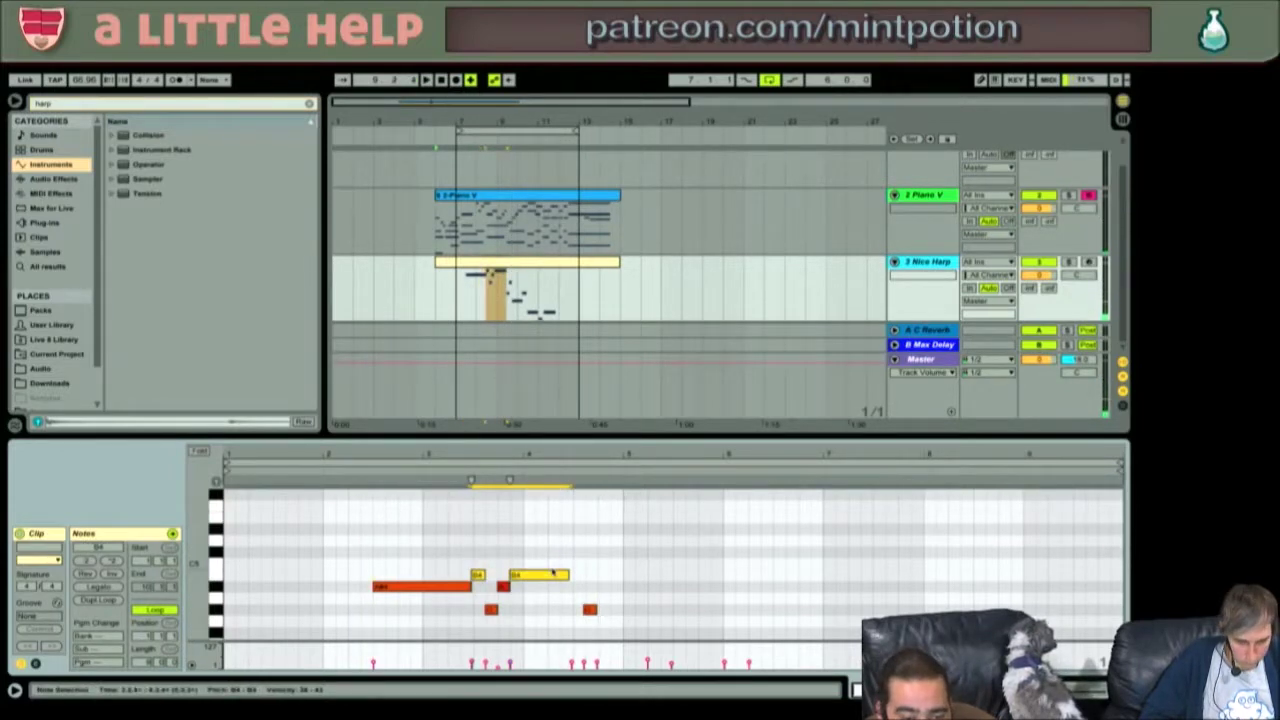
left_click(470, 560)
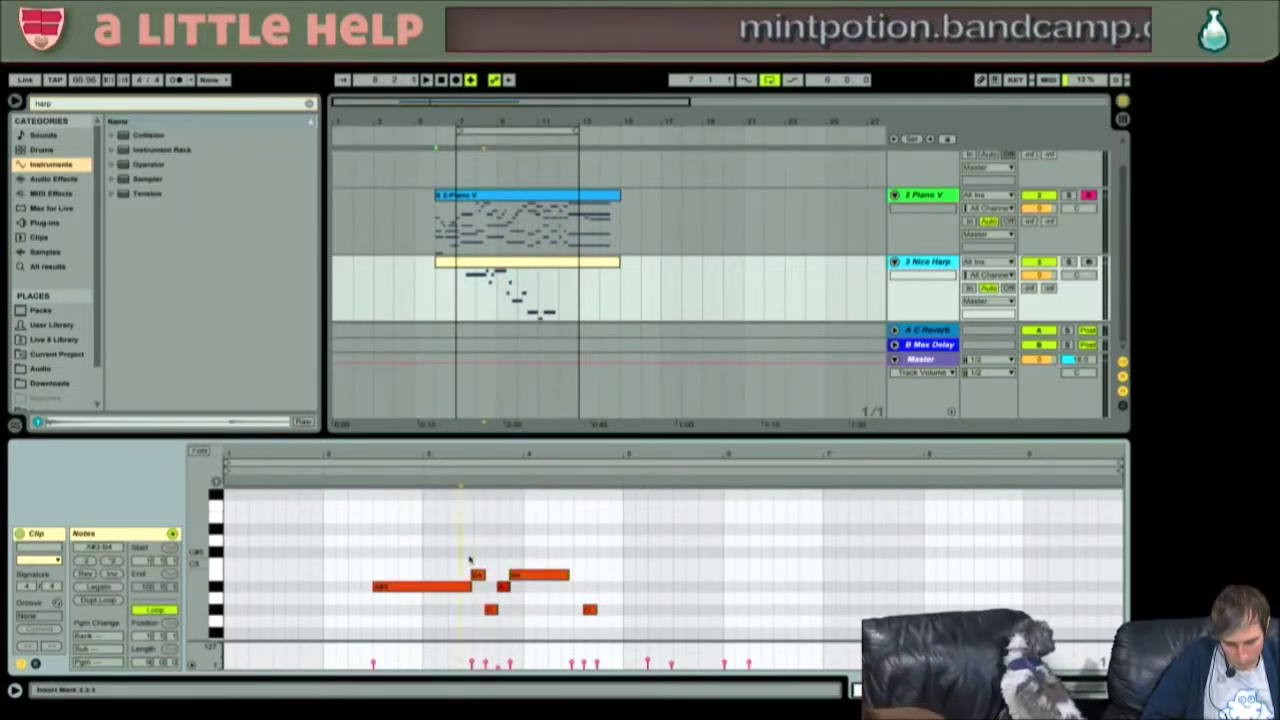
key("space")
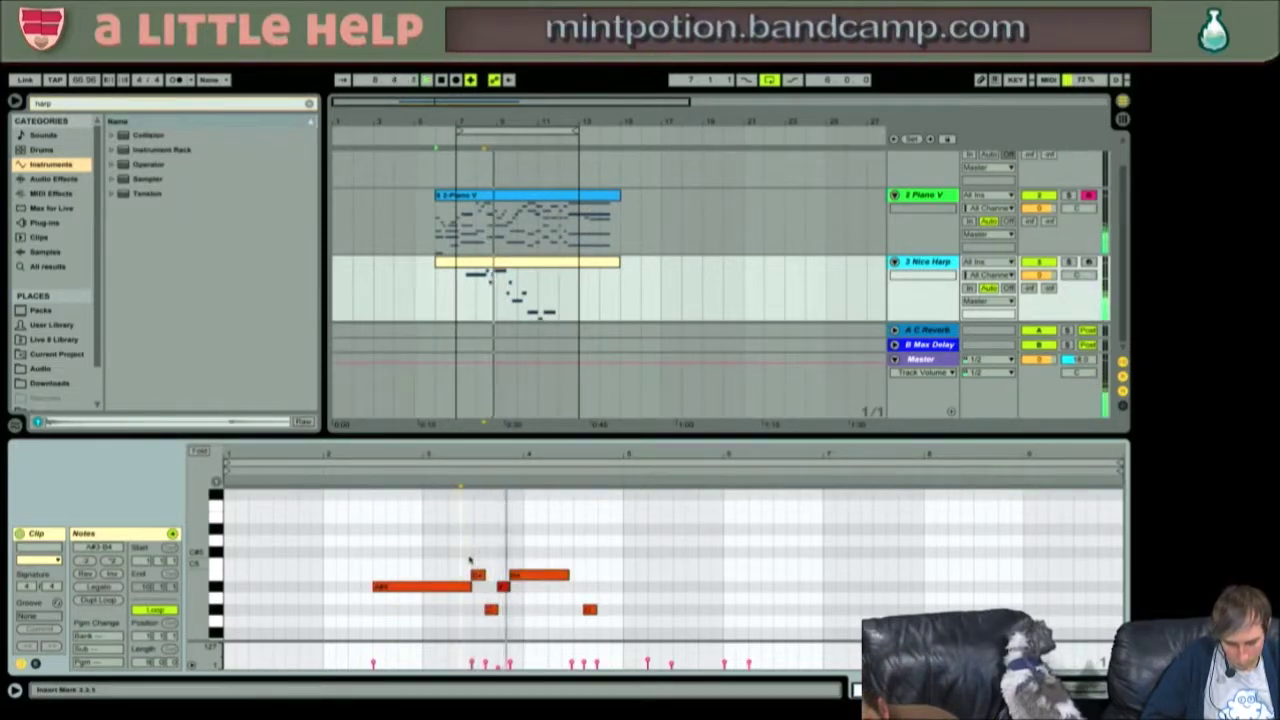
- Raise the two B4 notes of the harp melody to C#5
left_click_drag(470, 560, 561, 577)
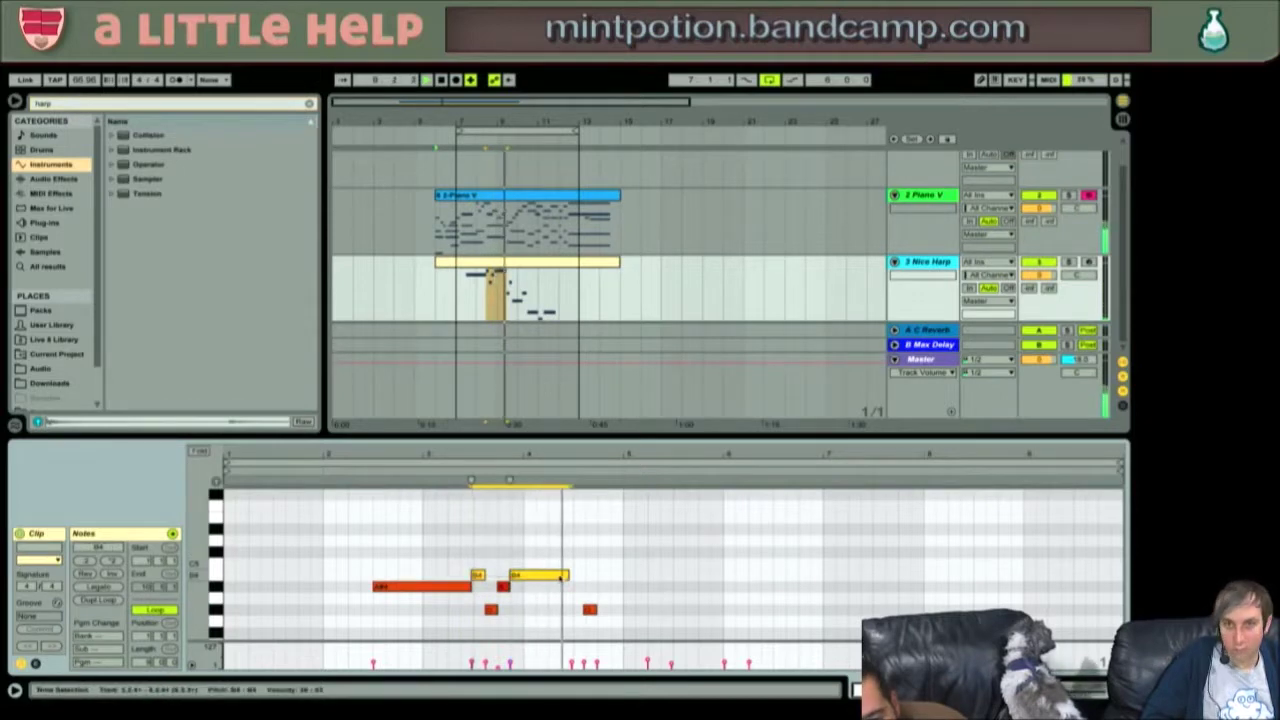
scroll(528, 594, "up", 3)
right_click(530, 598)
key("Escape")
scroll(600, 595, "up", 2)
scroll(711, 600, "up", 3)
scroll(711, 598, "up", 2)
- Raise the harp melody's C4 notes to C#4 and its two F4 notes to F#4
left_click(664, 517)
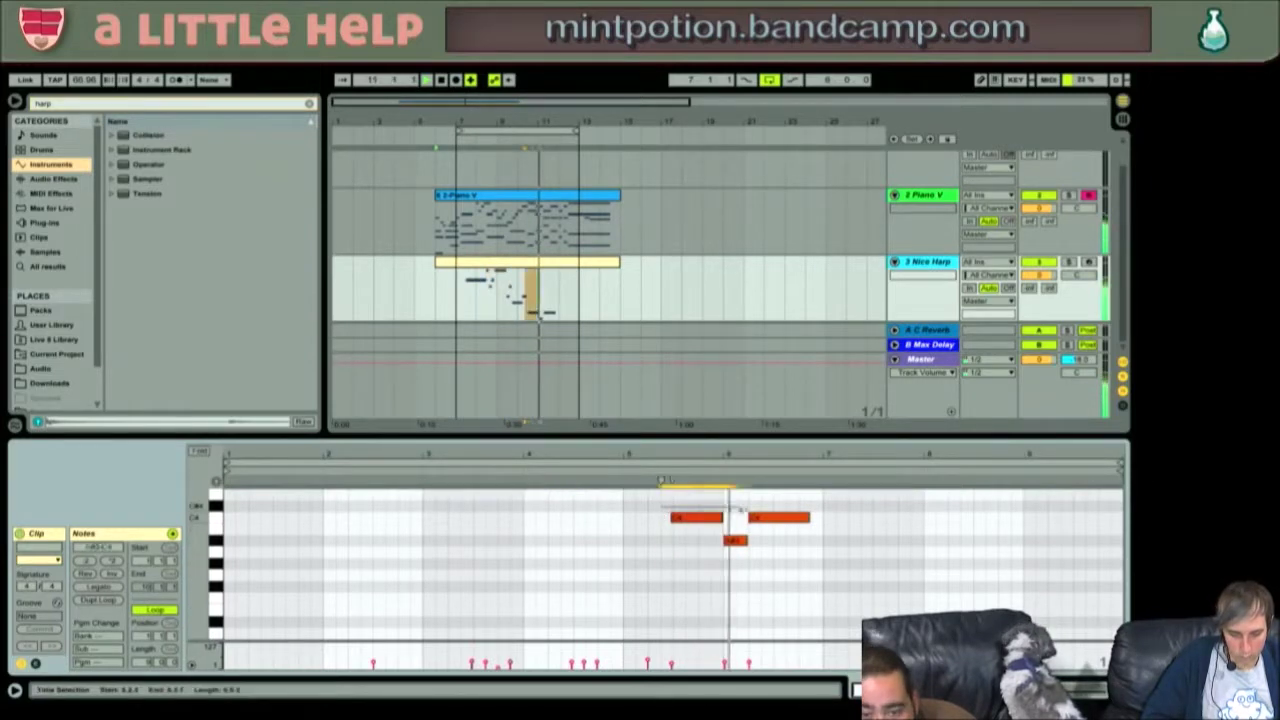
left_click_drag(721, 510, 794, 528)
scroll(793, 528, "up", 2)
scroll(793, 528, "up", 2)
left_click_drag(688, 538, 570, 557)
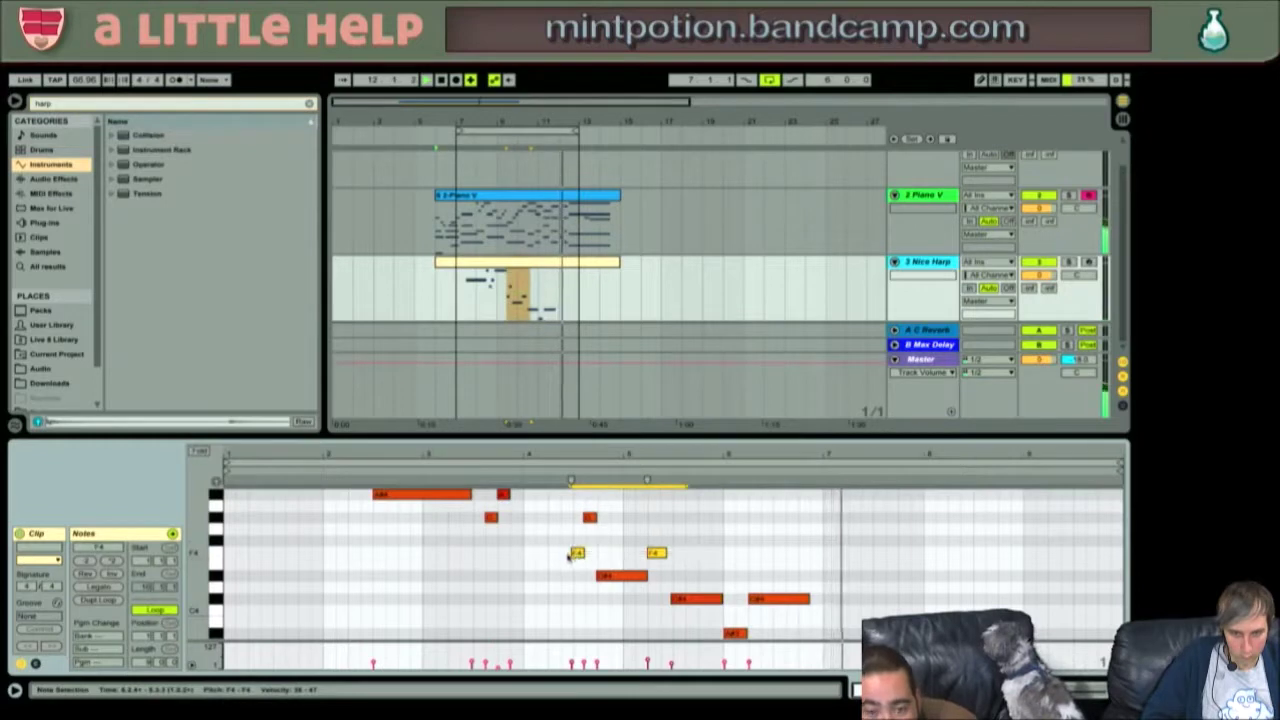
scroll(568, 557, "up", 2)
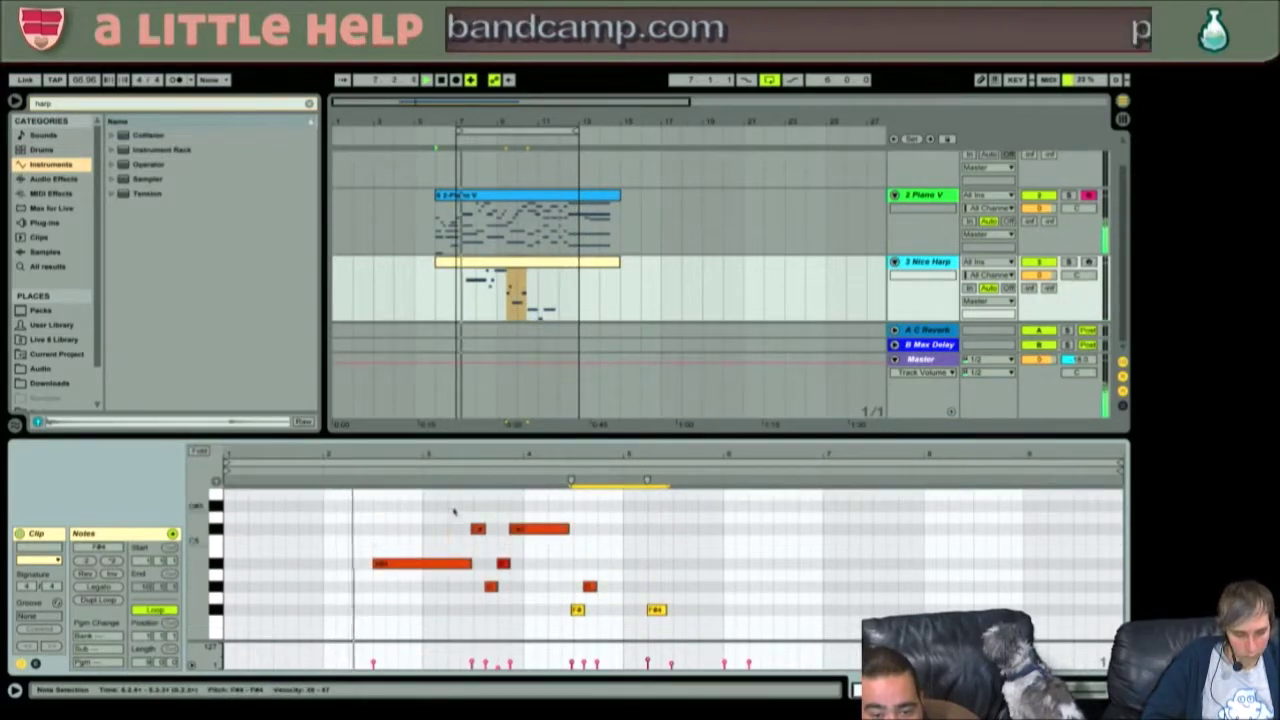
left_click(452, 514)
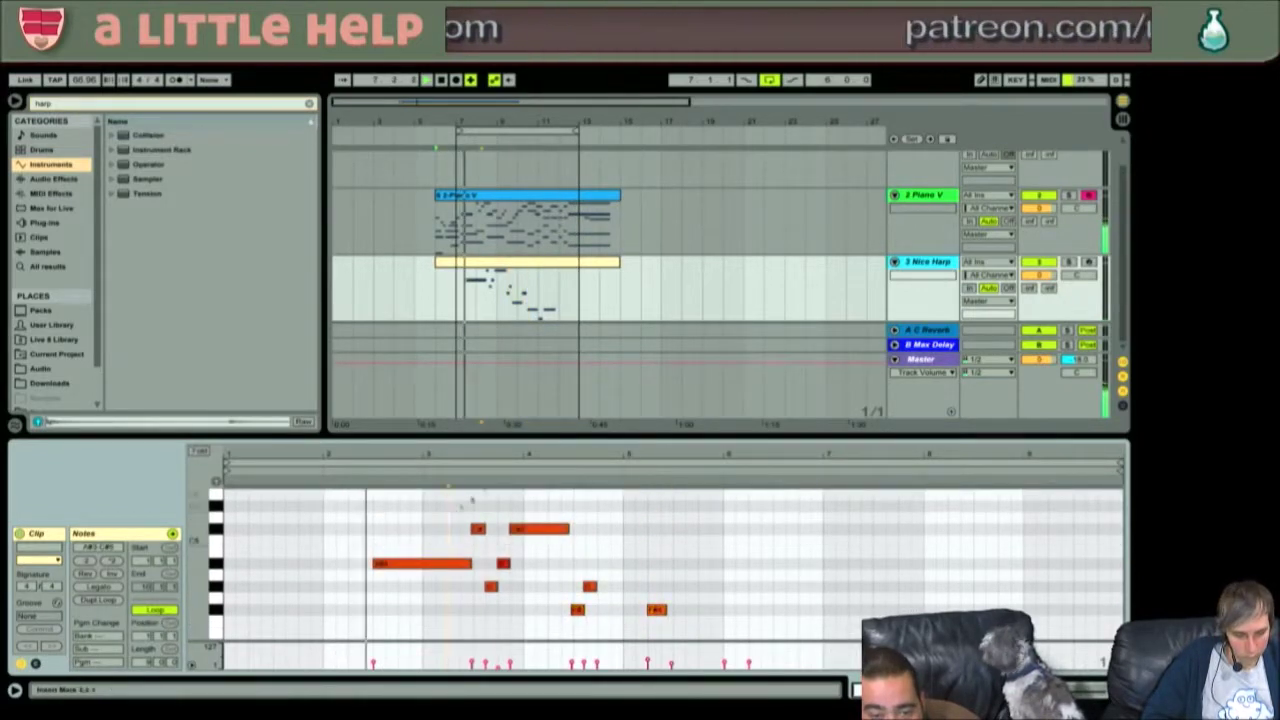
- Show the Nice Harp instrument and change its excitator type to Plectrum
left_click(553, 261)
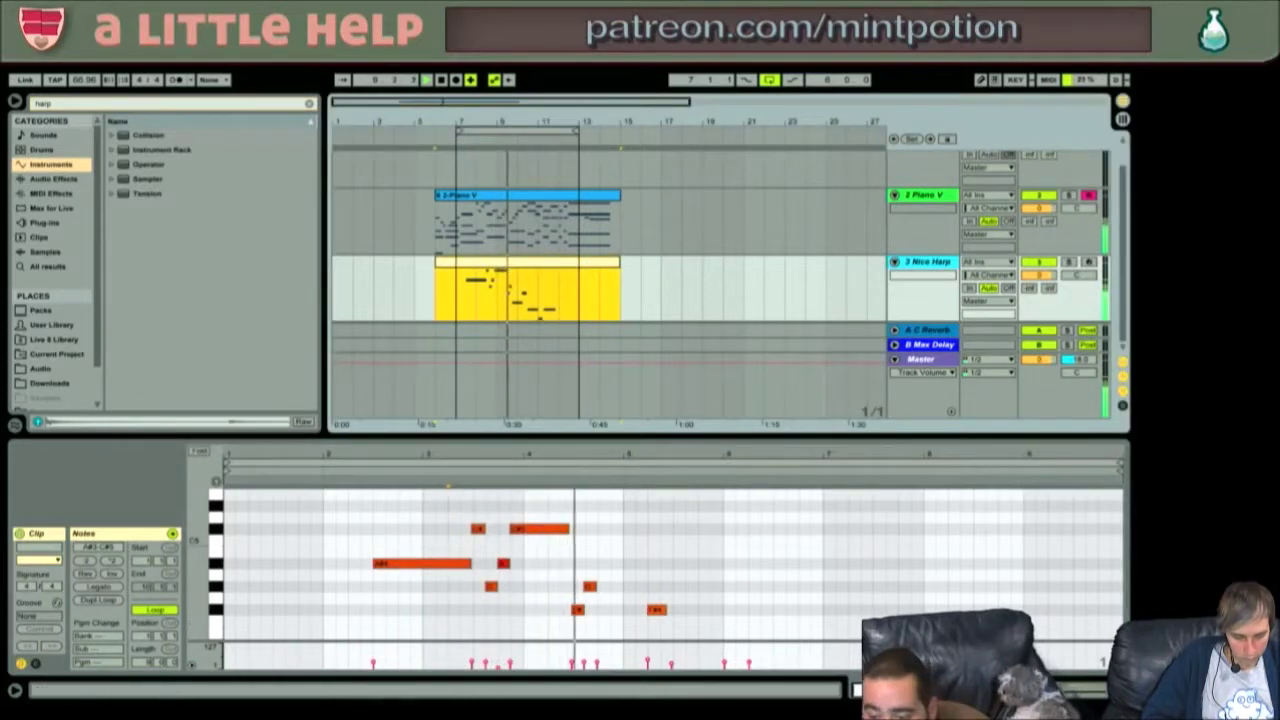
key("shift+Tab")
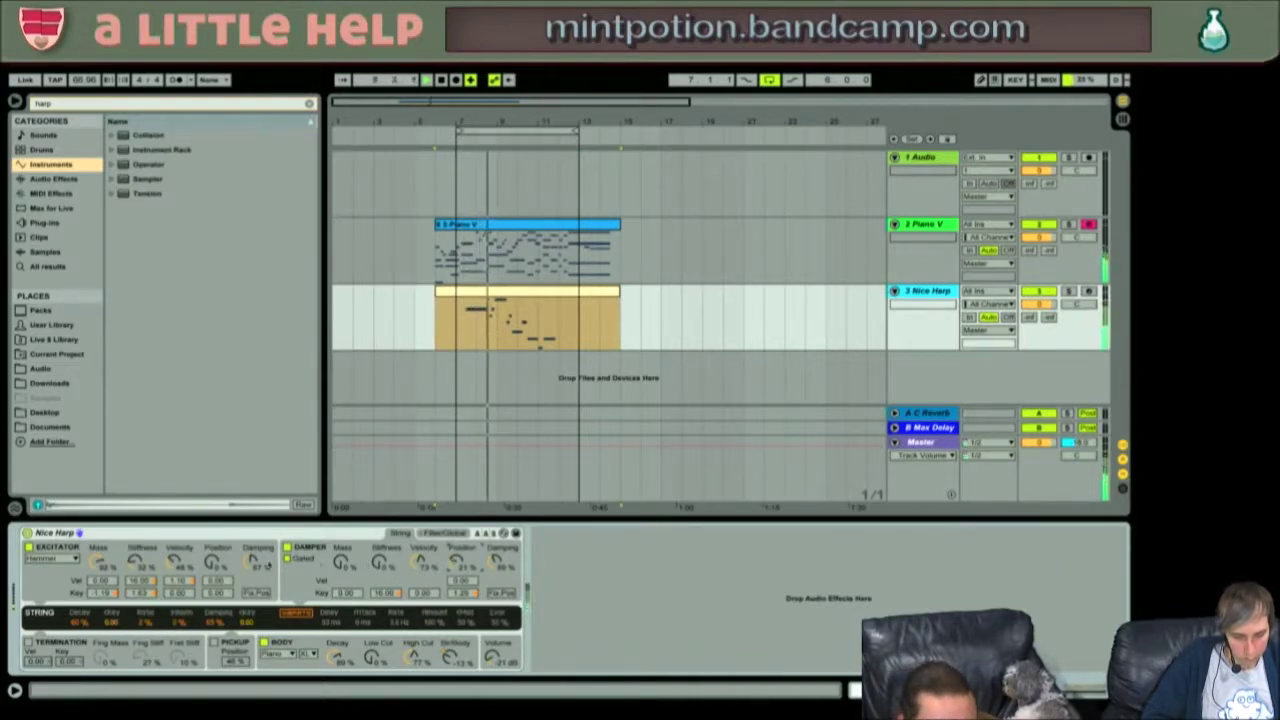
left_click(52, 558)
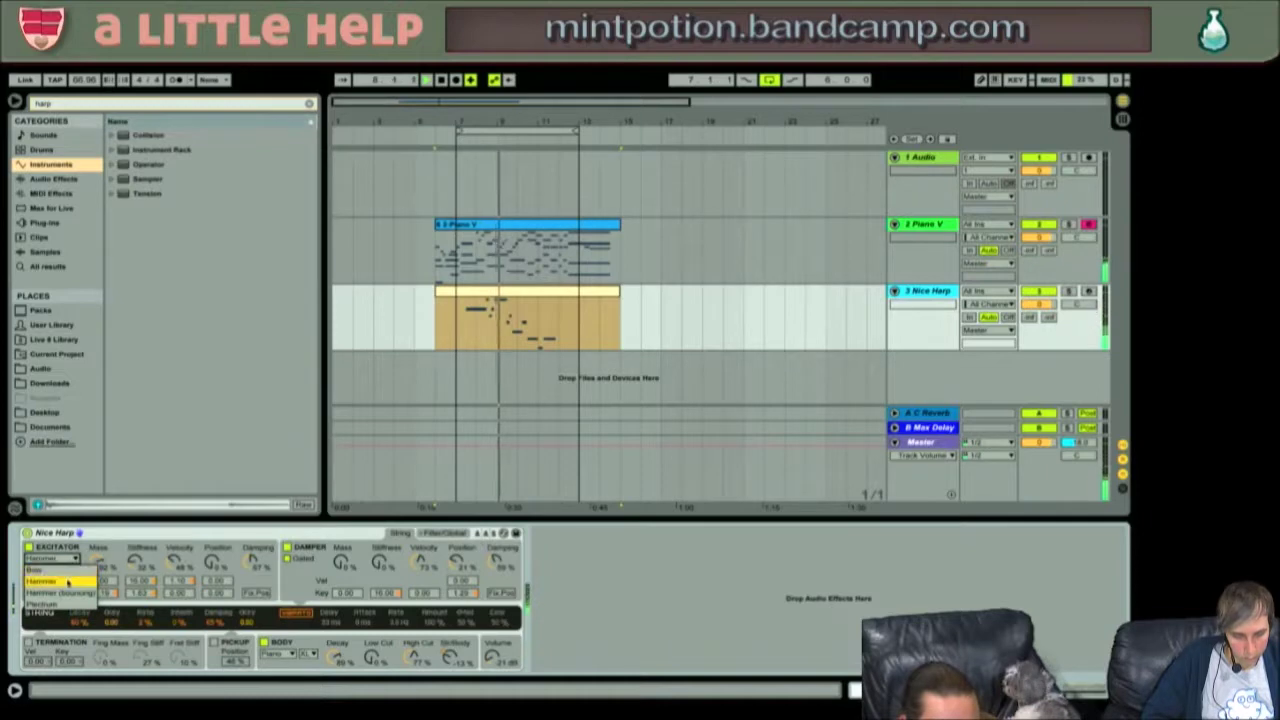
left_click(72, 604)
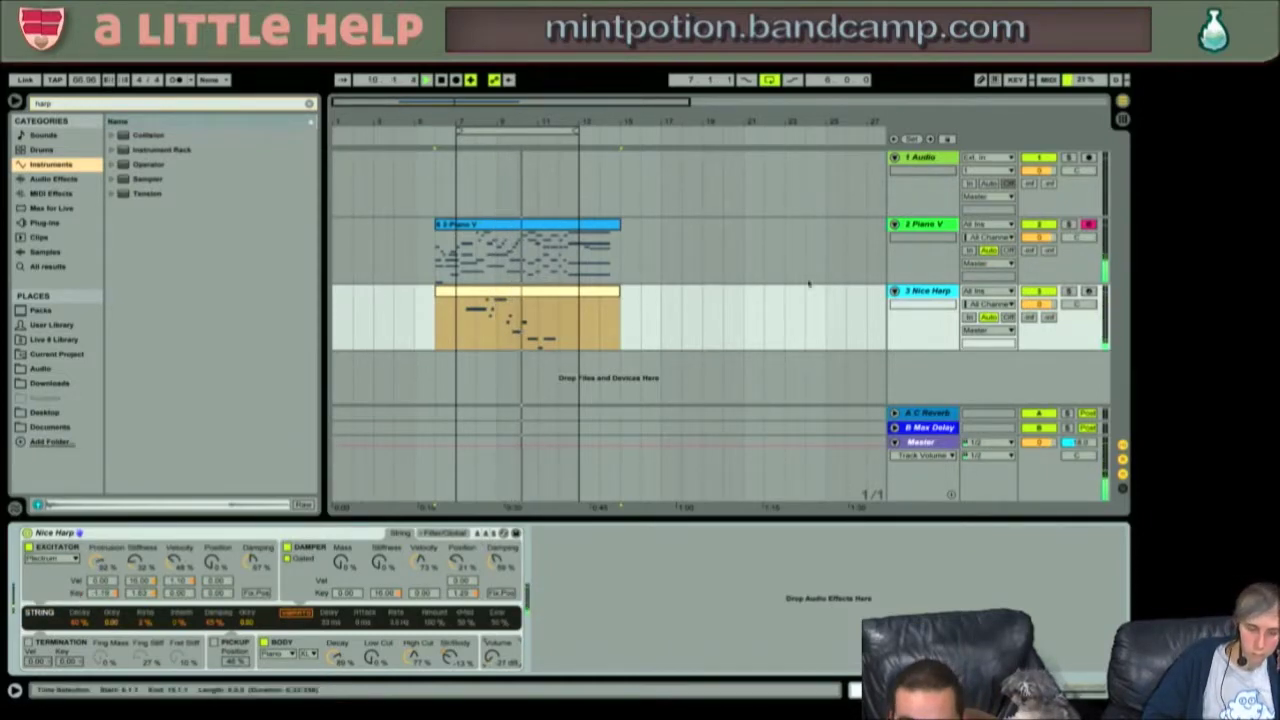
- Lower the Nice Harp track volume, set its reverb send to 0 dB and raise its delay send
left_click_drag(1040, 303, 1040, 312)
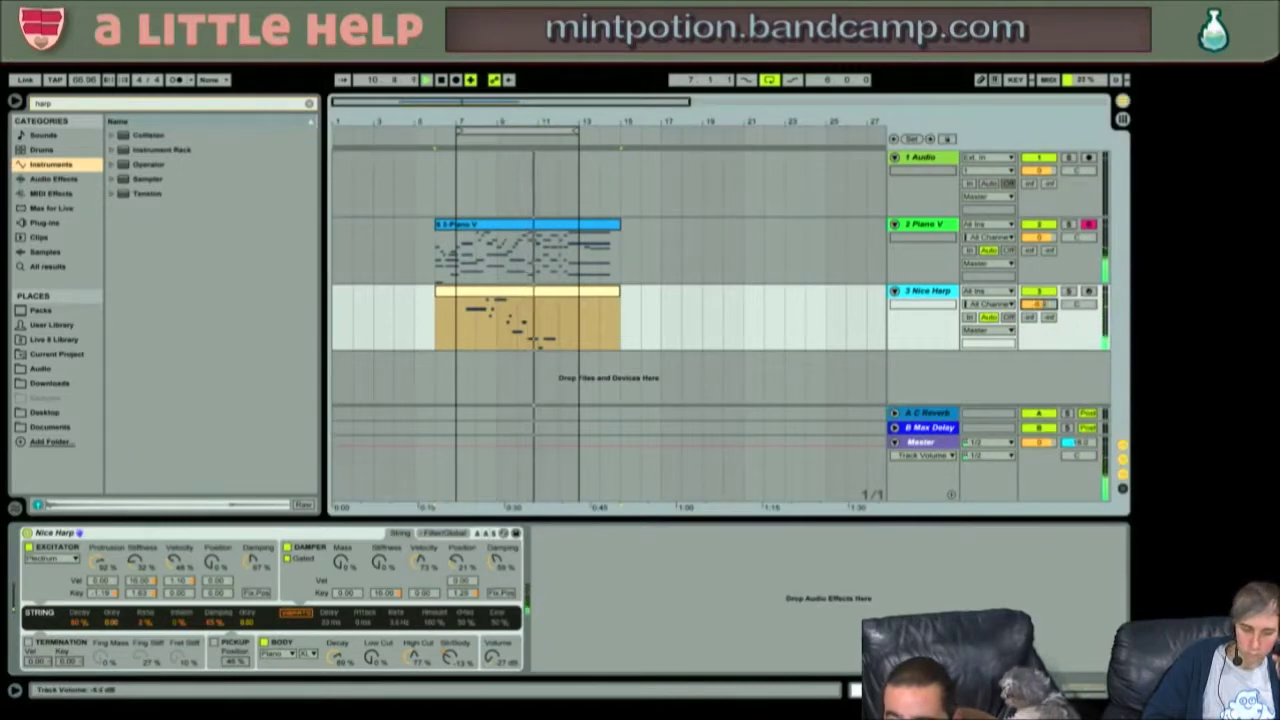
left_click(1047, 317)
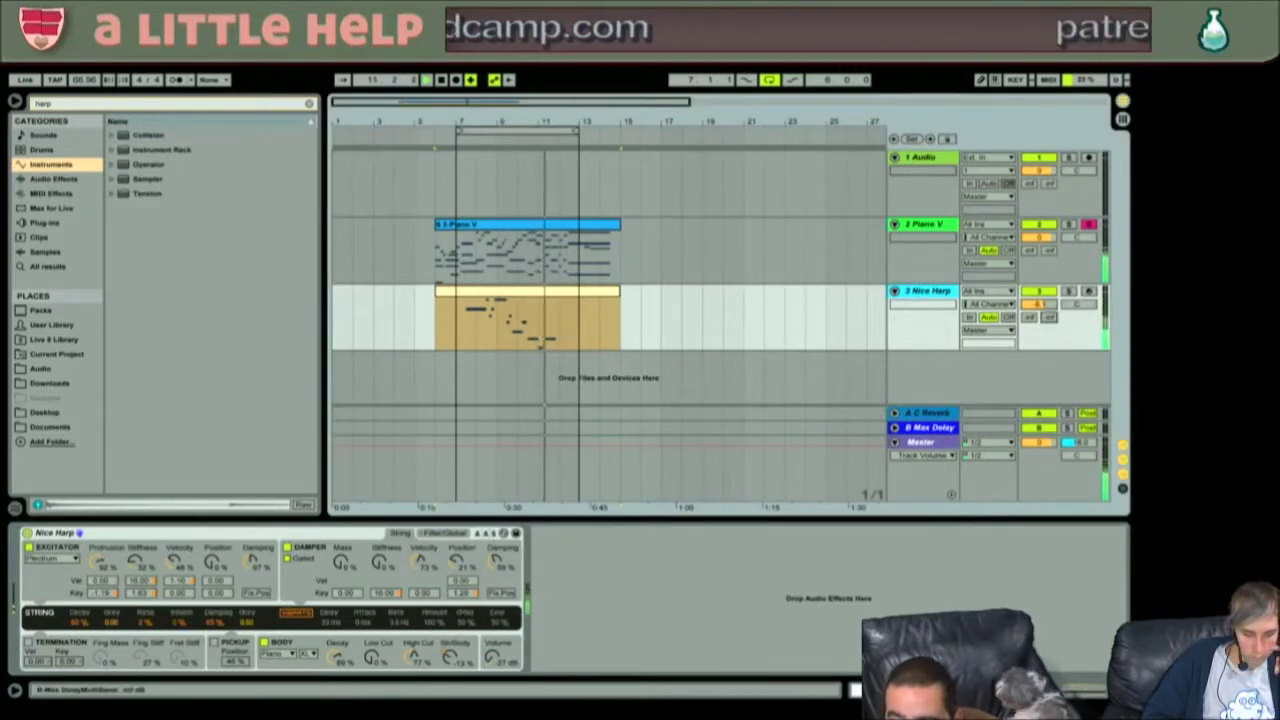
left_click_drag(1047, 317, 1047, 320)
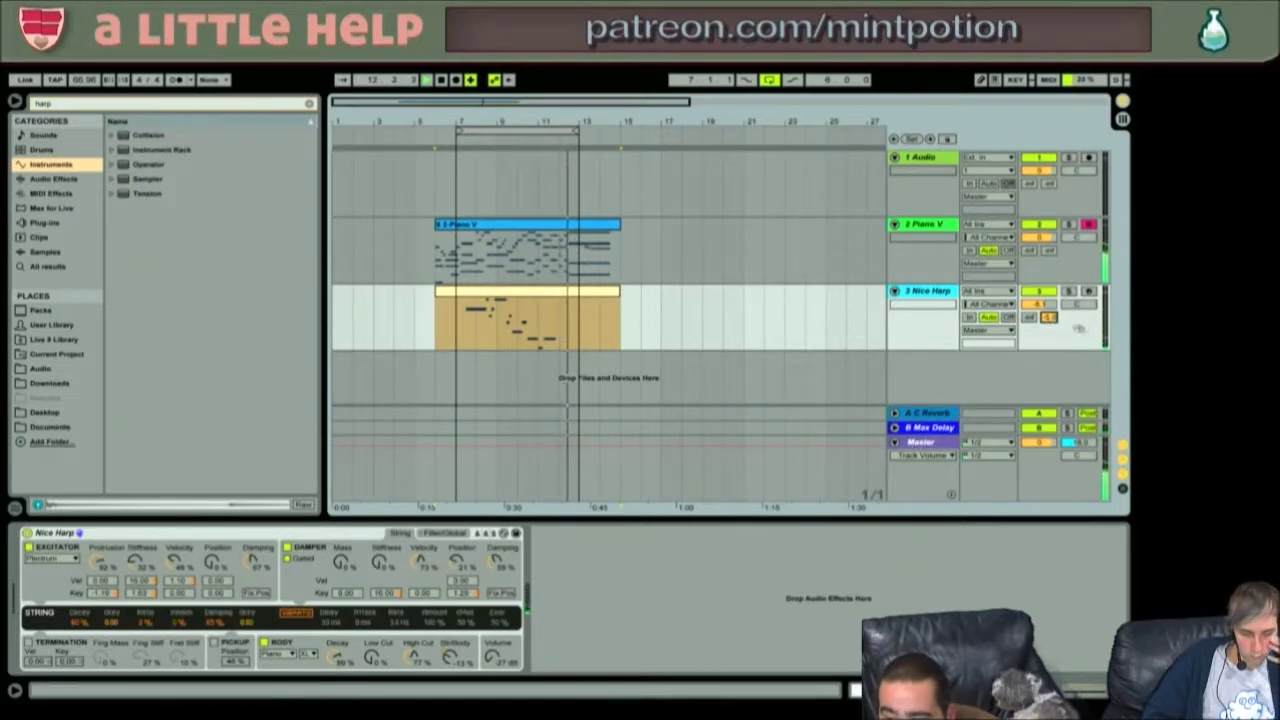
left_click(1047, 317)
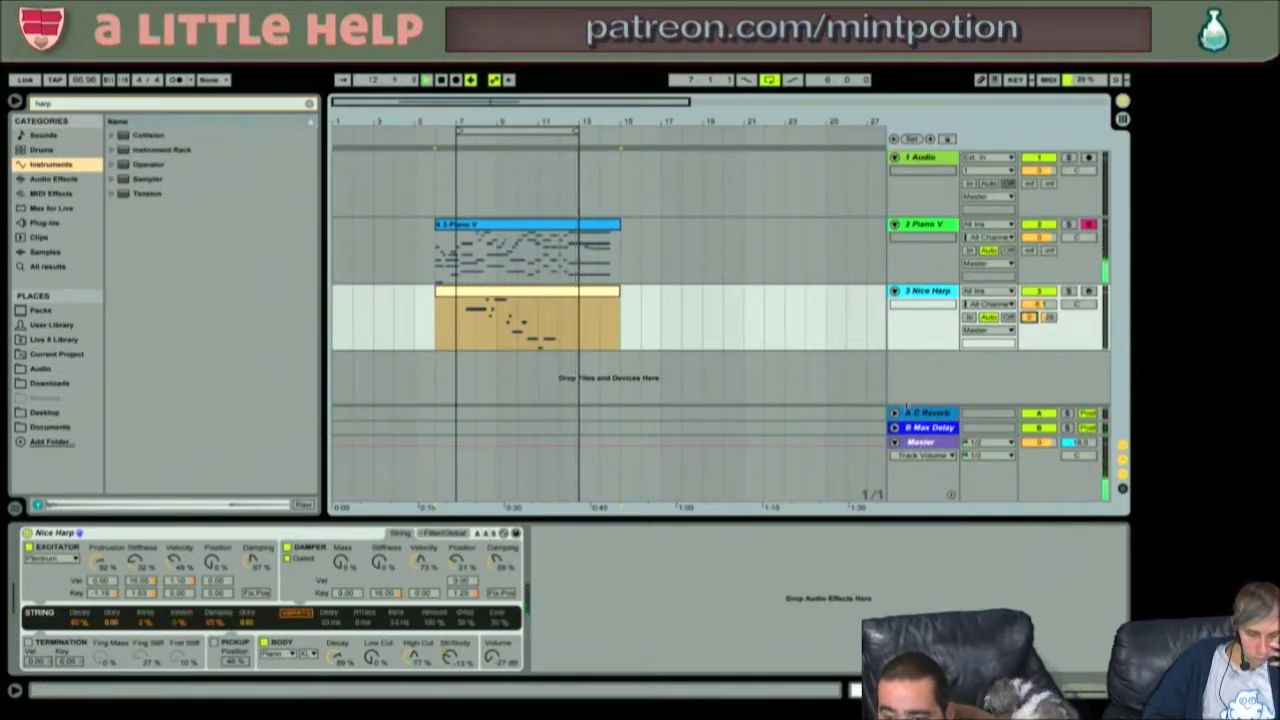
- Show the Reverb on the A C Reverb return in Session View and lower its diffusion low-filter frequency to about 340 Hz
left_click(935, 413)
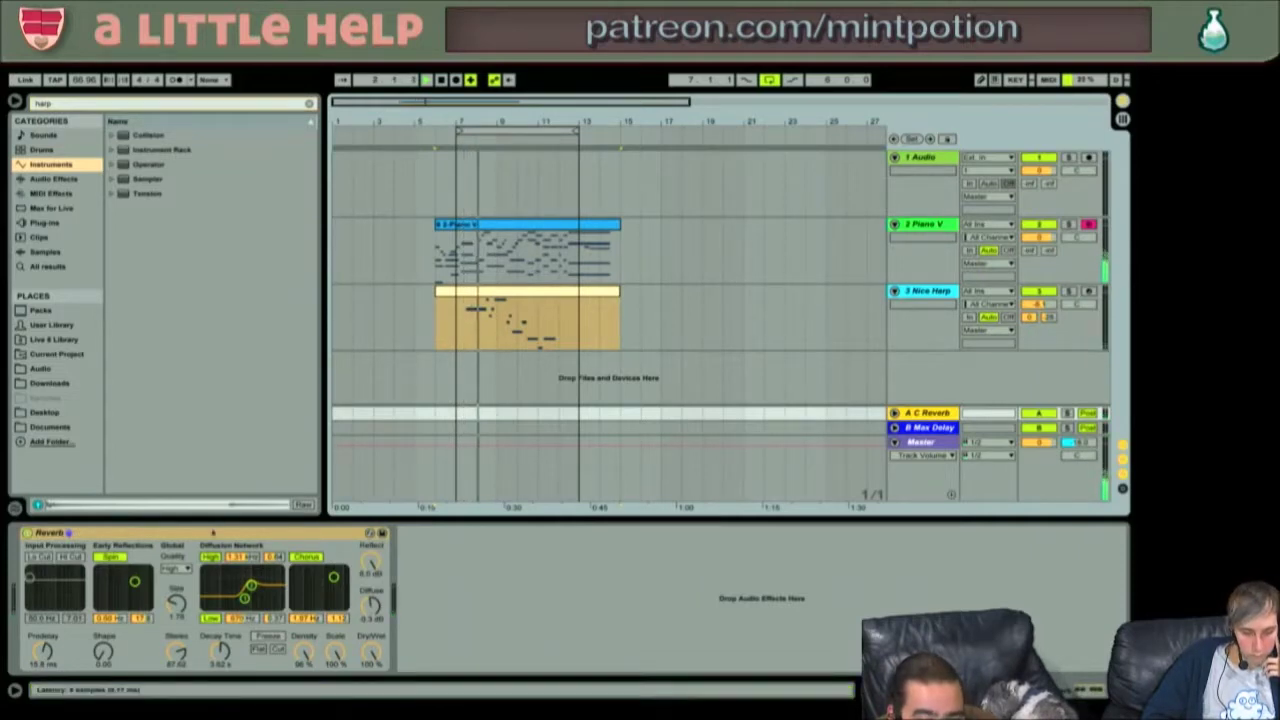
left_click(207, 537)
key("Tab")
key("q")
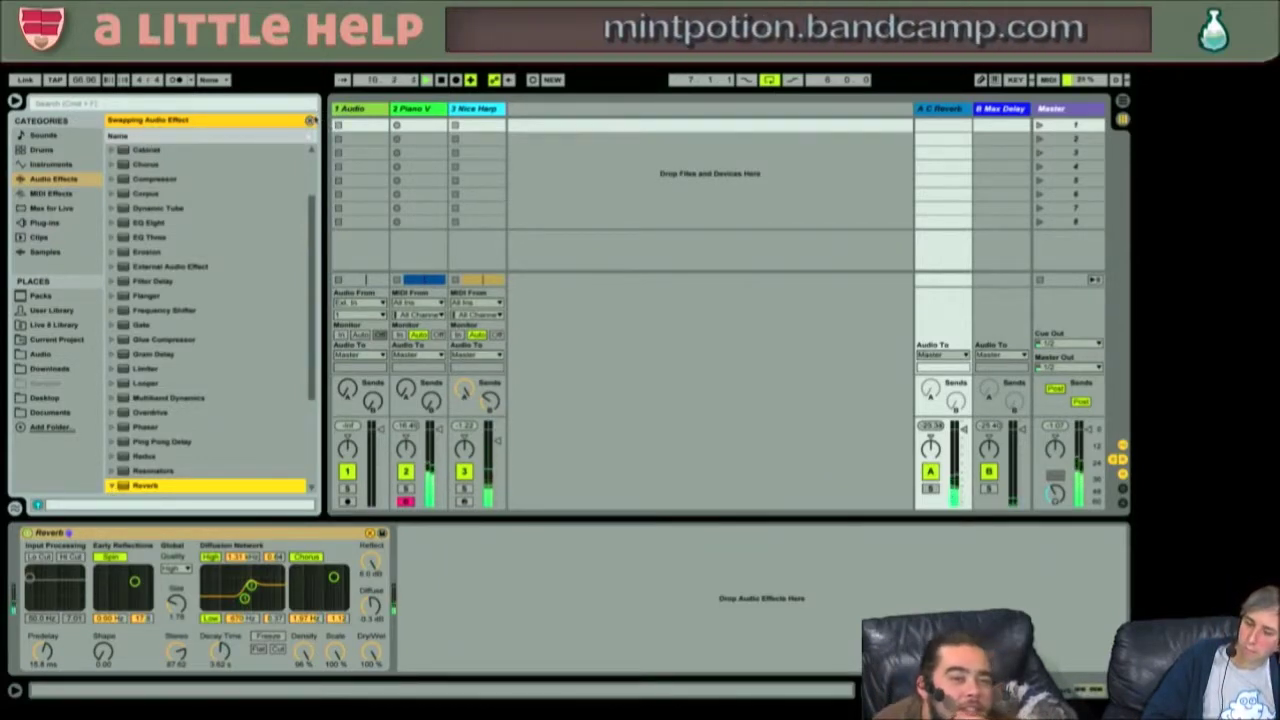
left_click(310, 120)
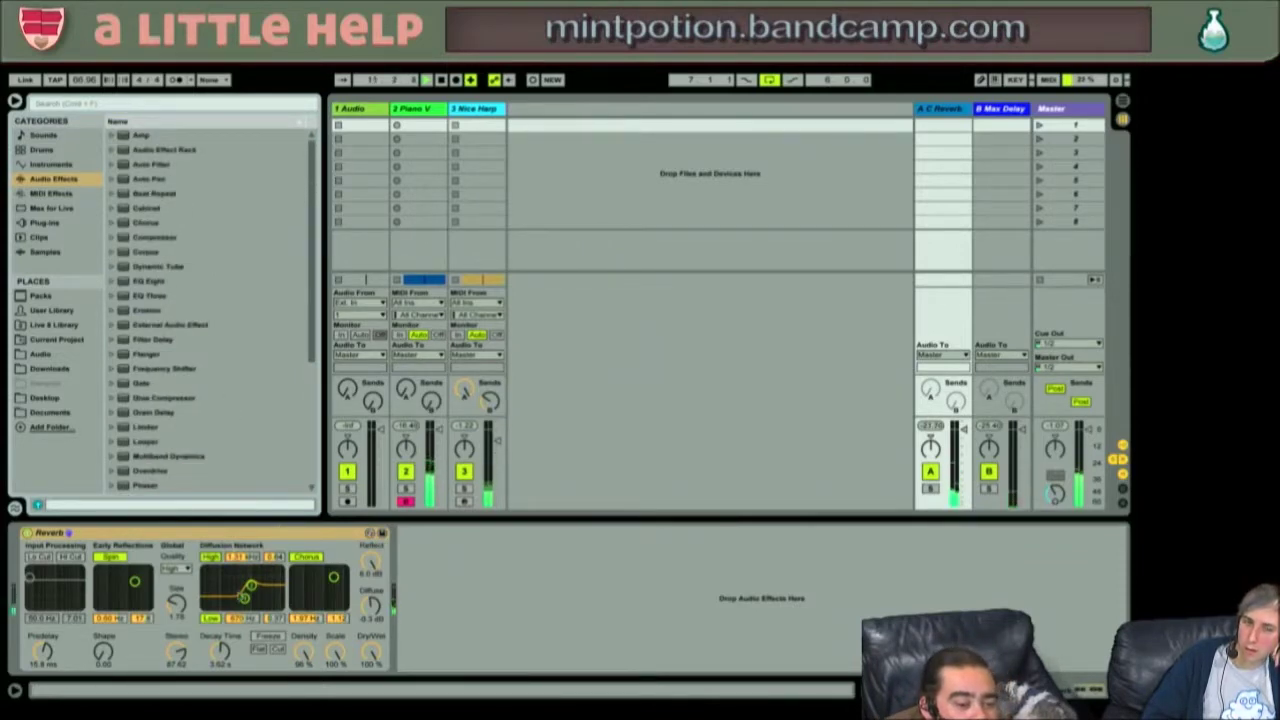
left_click_drag(245, 597, 240, 598)
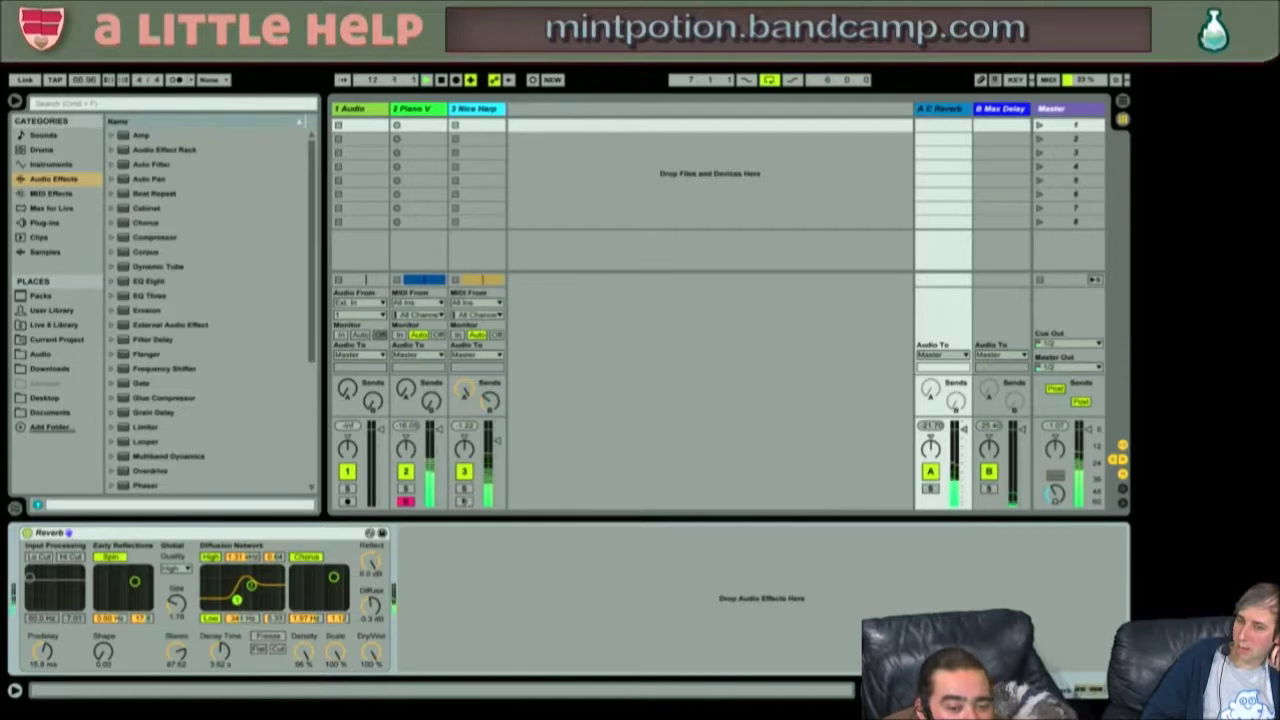
- Lower the Nice Harp track volume to -15.0 dB, and adjust its instrument's damper velocity to about 59% and volume to about -14 dB
left_click_drag(498, 441, 498, 451)
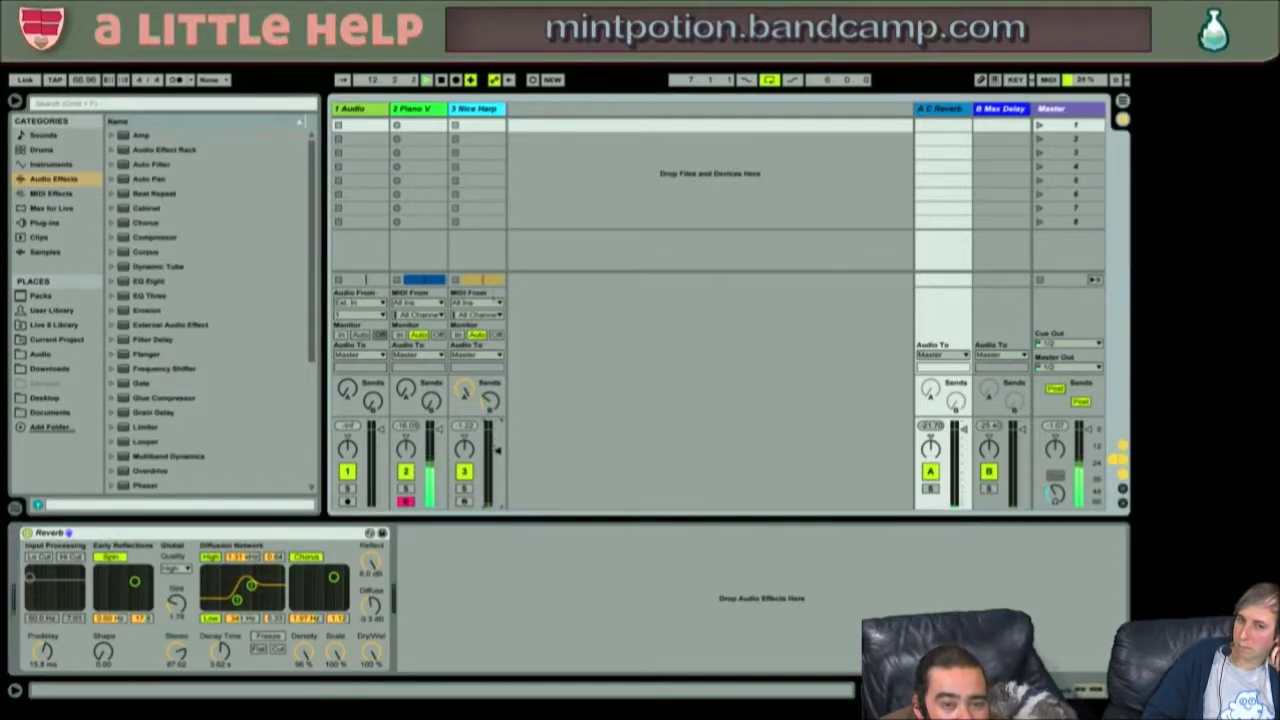
left_click(483, 108)
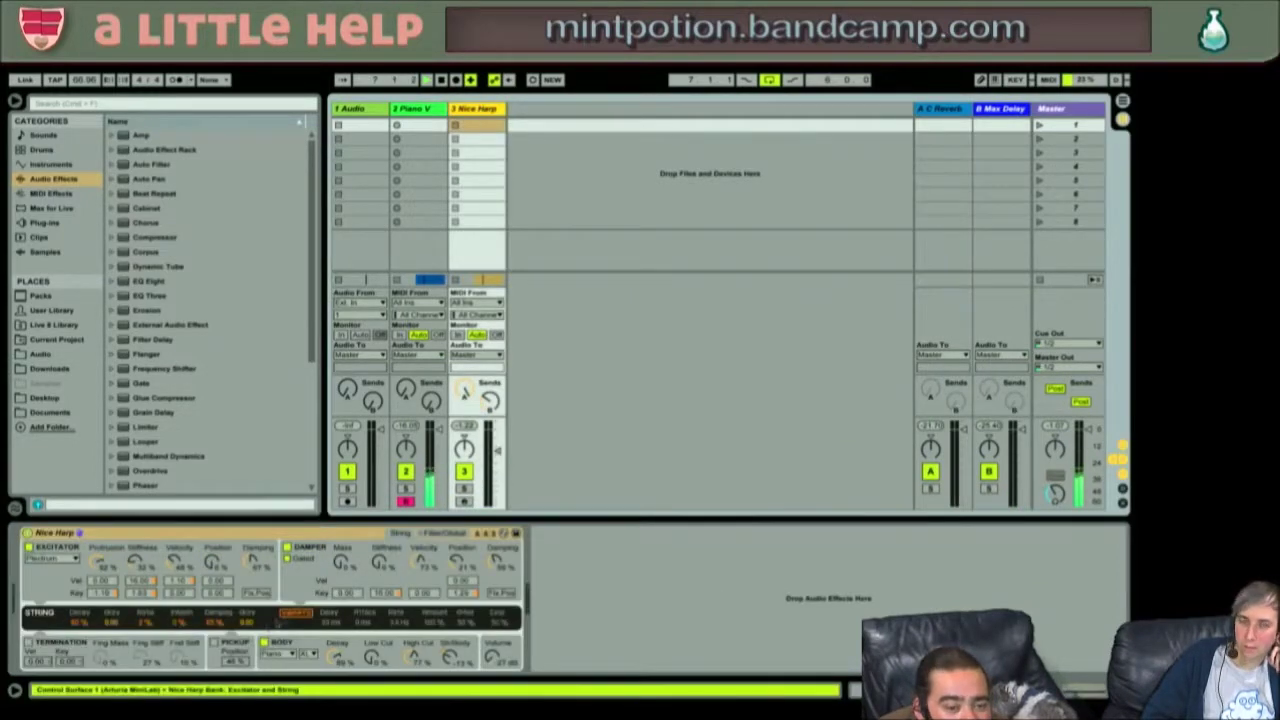
left_click(426, 566)
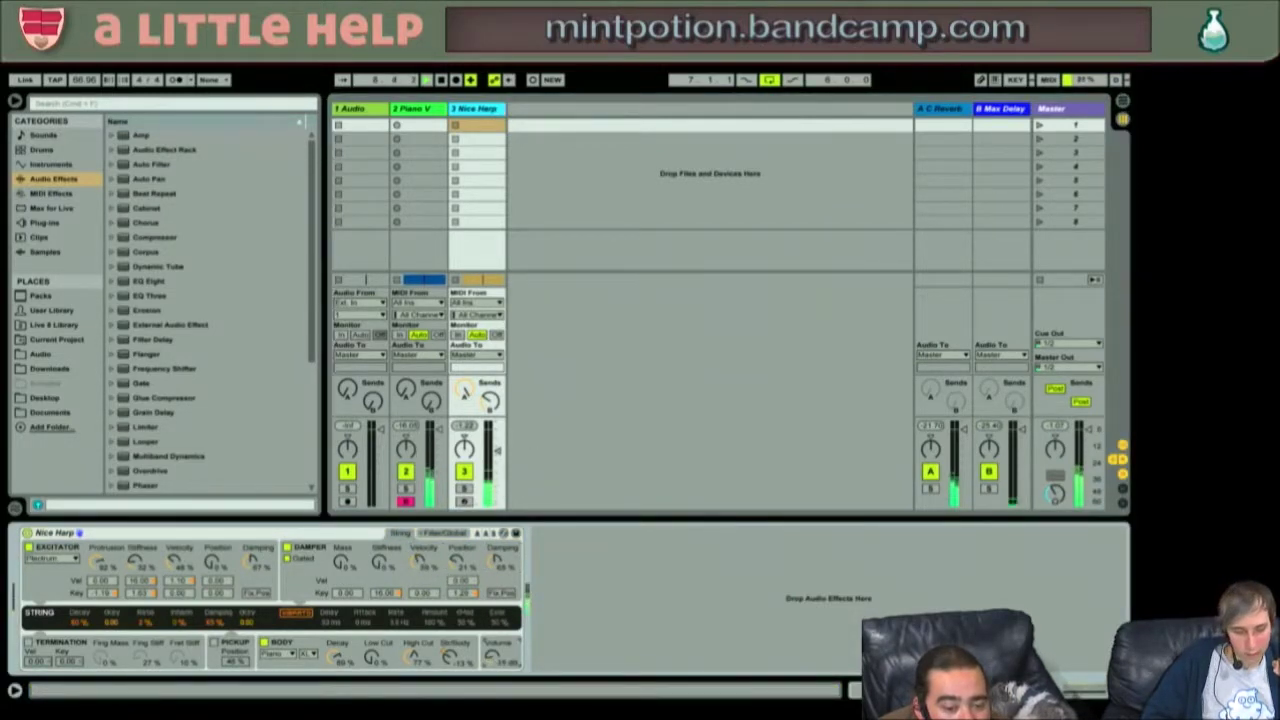
- Open the Nice Harp clip in Arrangement View and even out the velocities of its notes from F#4 to C#5
left_click(495, 209)
key("Tab")
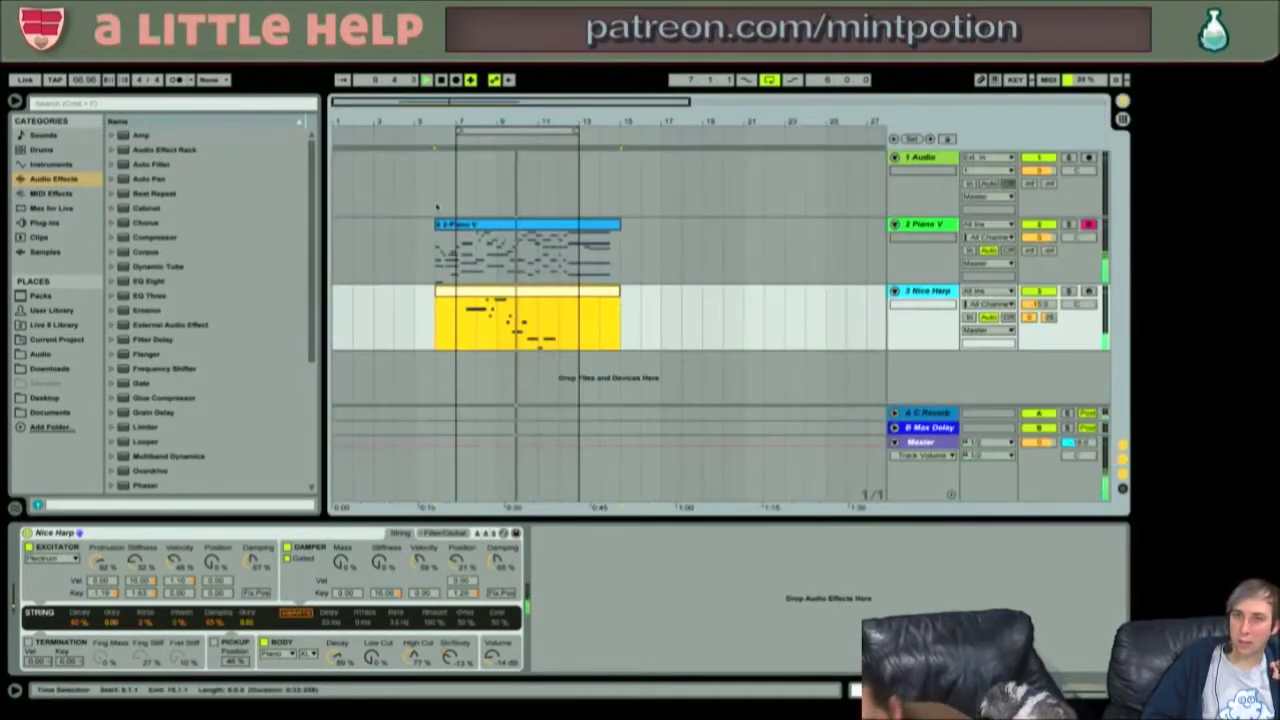
double_click(516, 292)
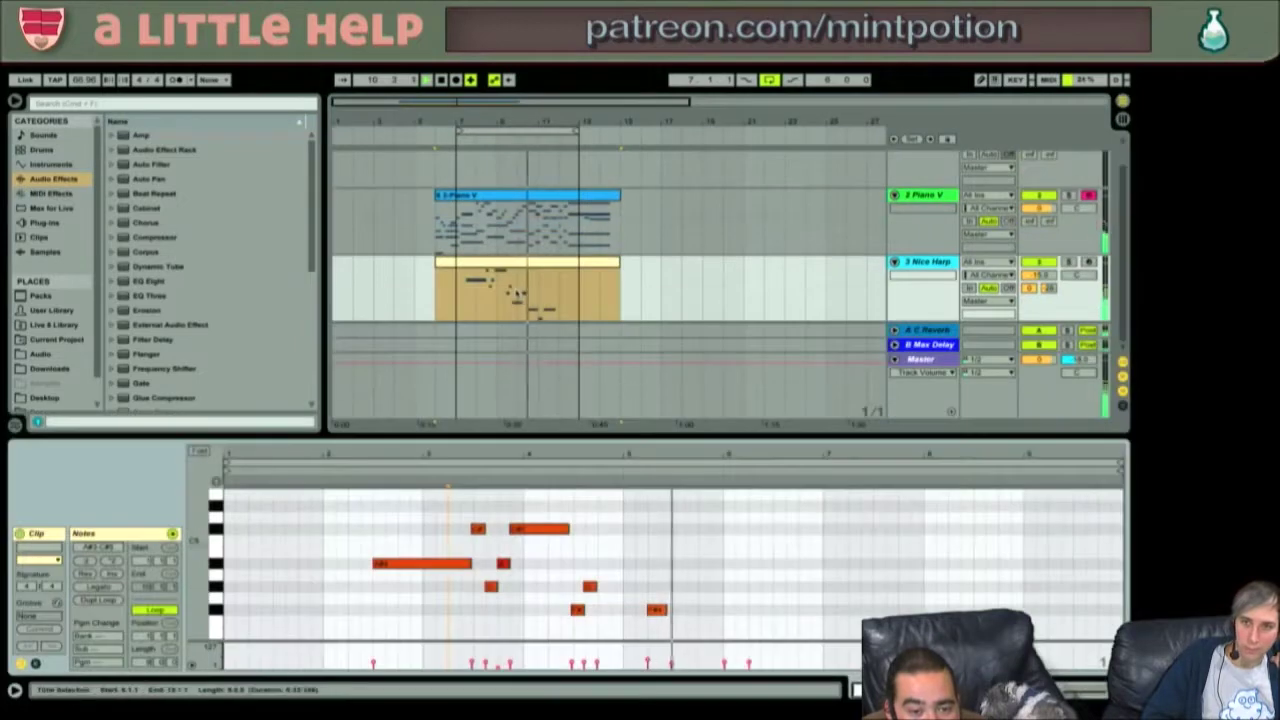
left_click_drag(367, 512, 693, 638)
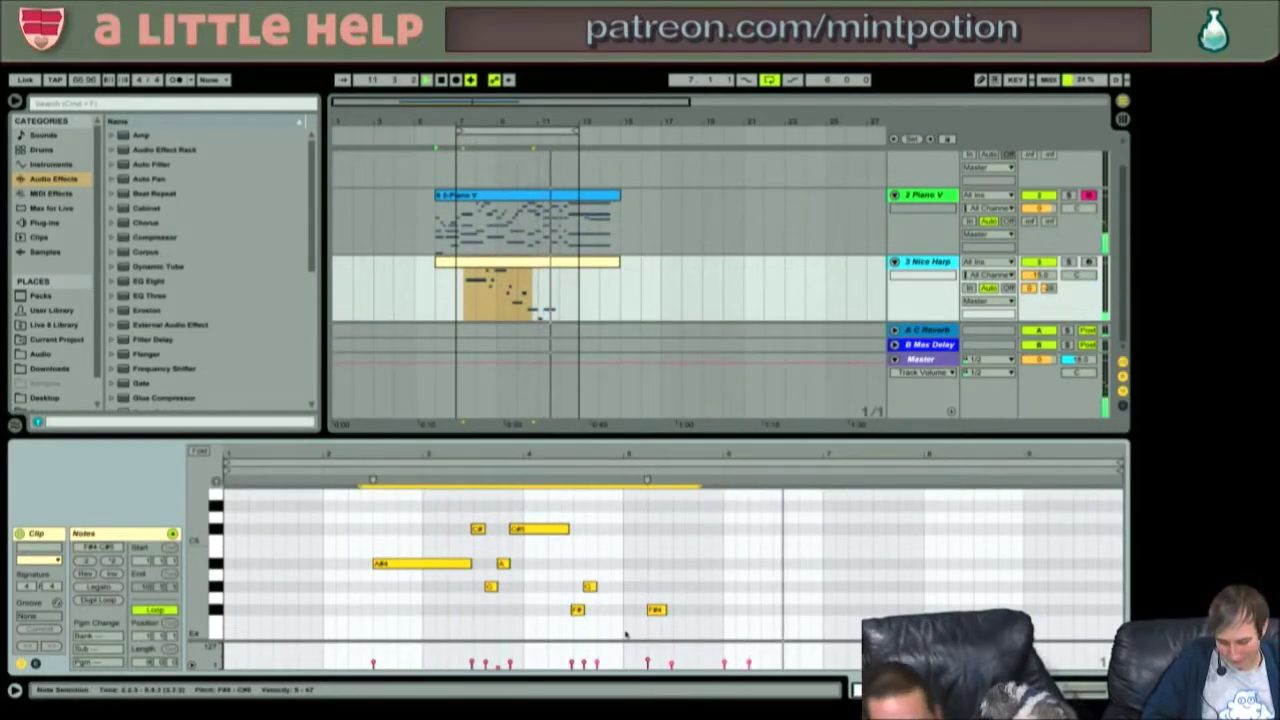
left_click(537, 531)
left_click(537, 531)
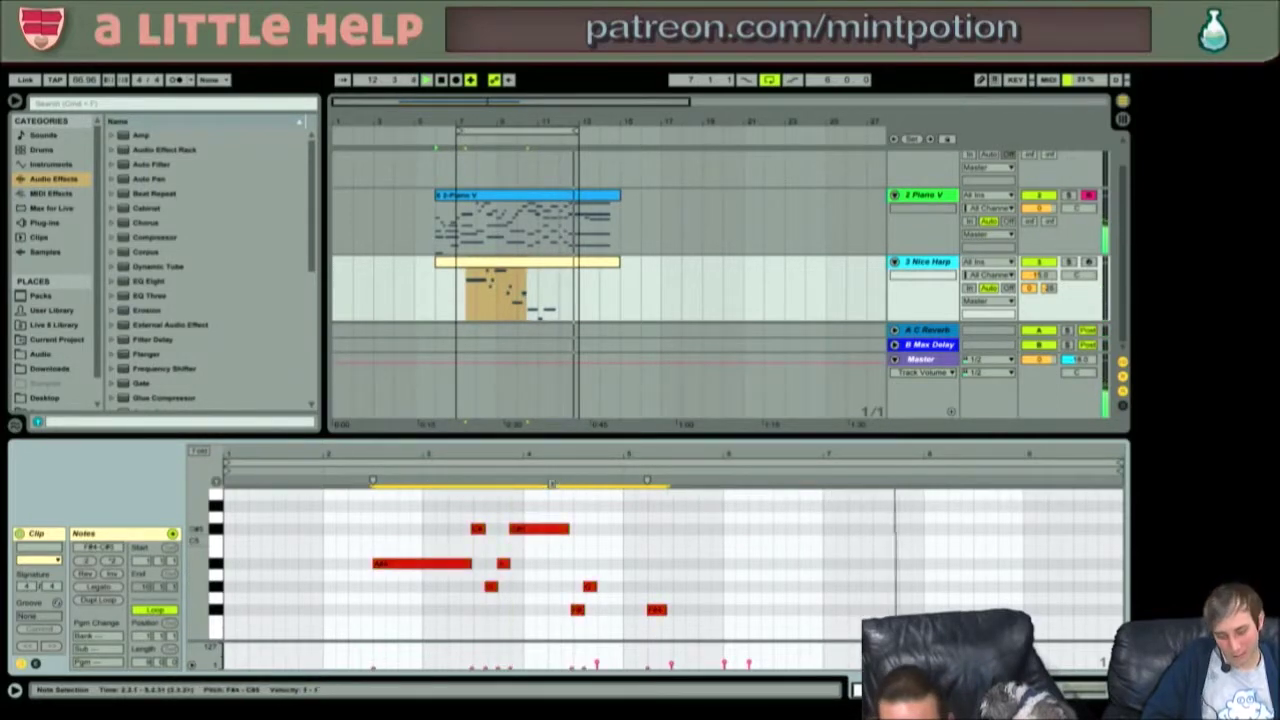
left_click(434, 530)
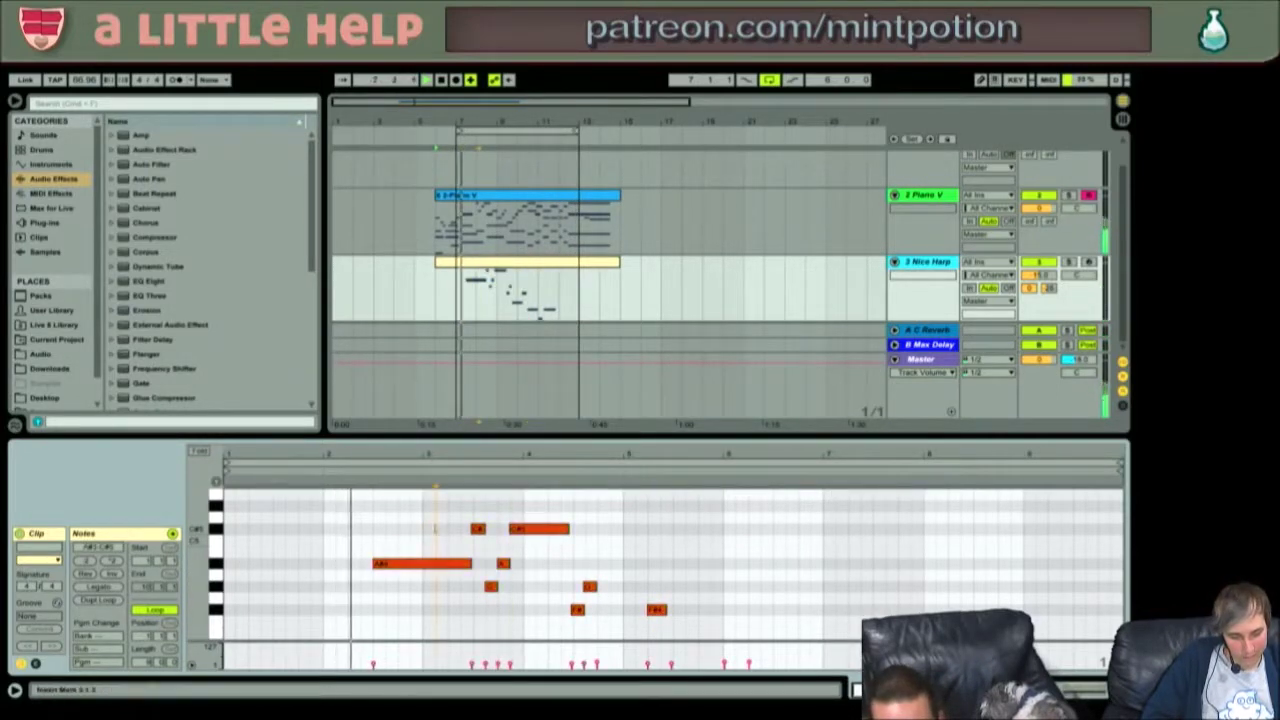
- Select all the notes in the Nice Harp clip and lower their velocities
key("ctrl+a")
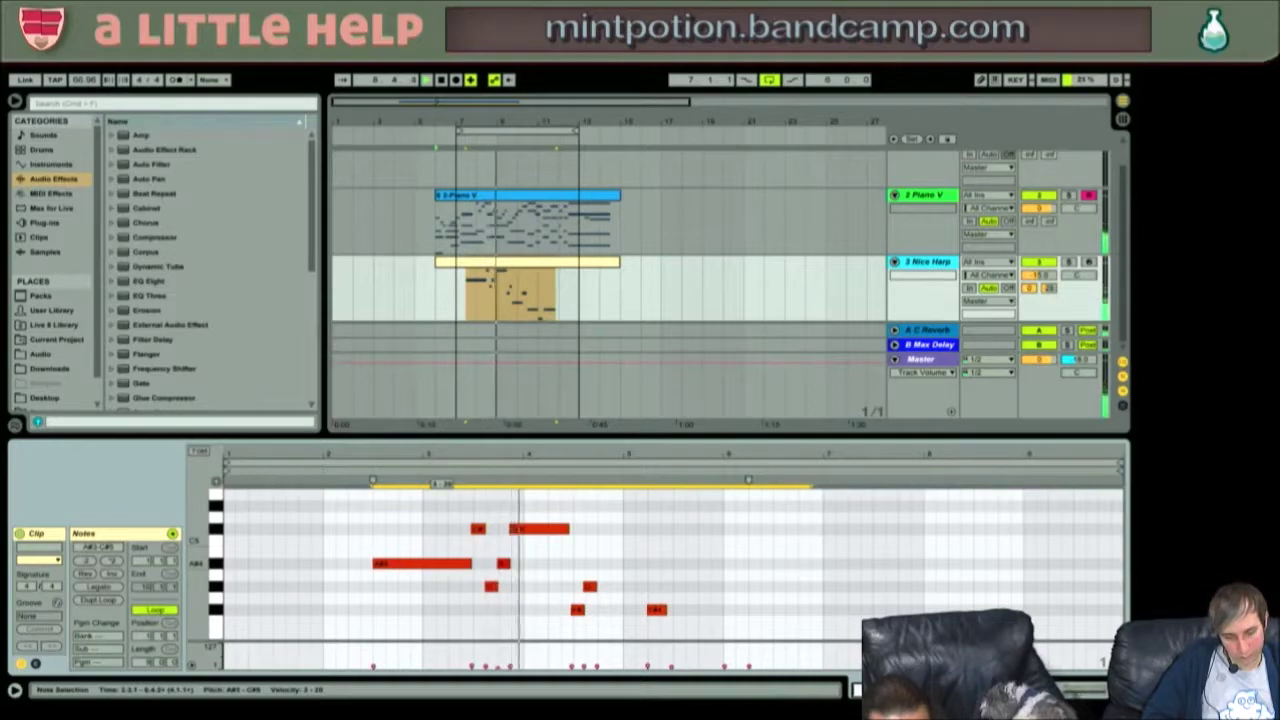
key("Tab")
key("Tab")
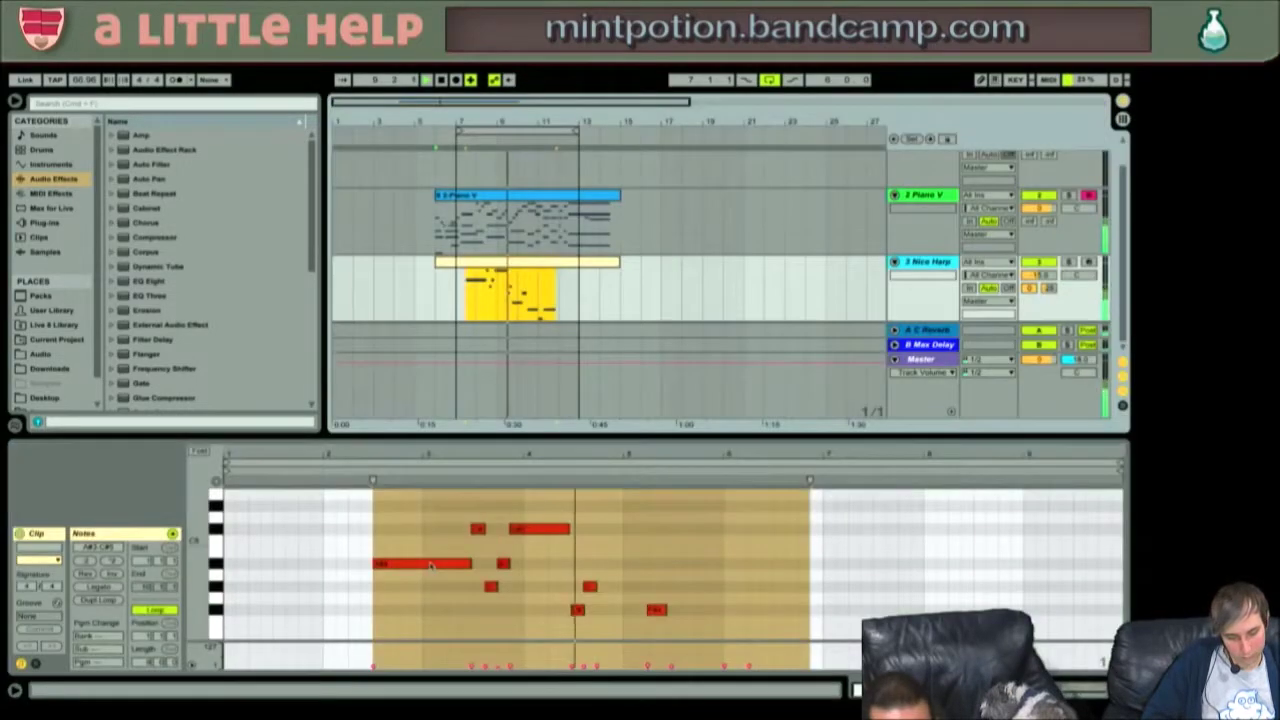
- Enable the Nice Harp instrument's filter and set it to the 12 dB/oct band-pass type at about 651 Hz
key("shift+Tab")
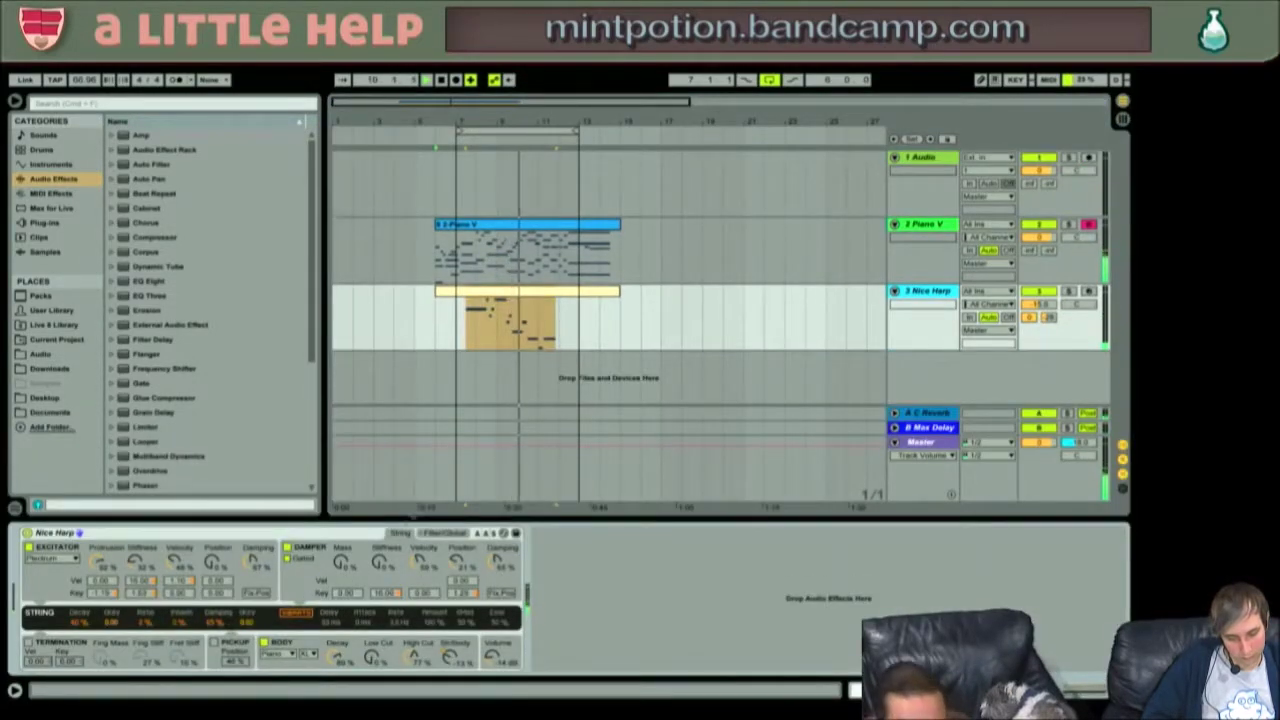
left_click(430, 533)
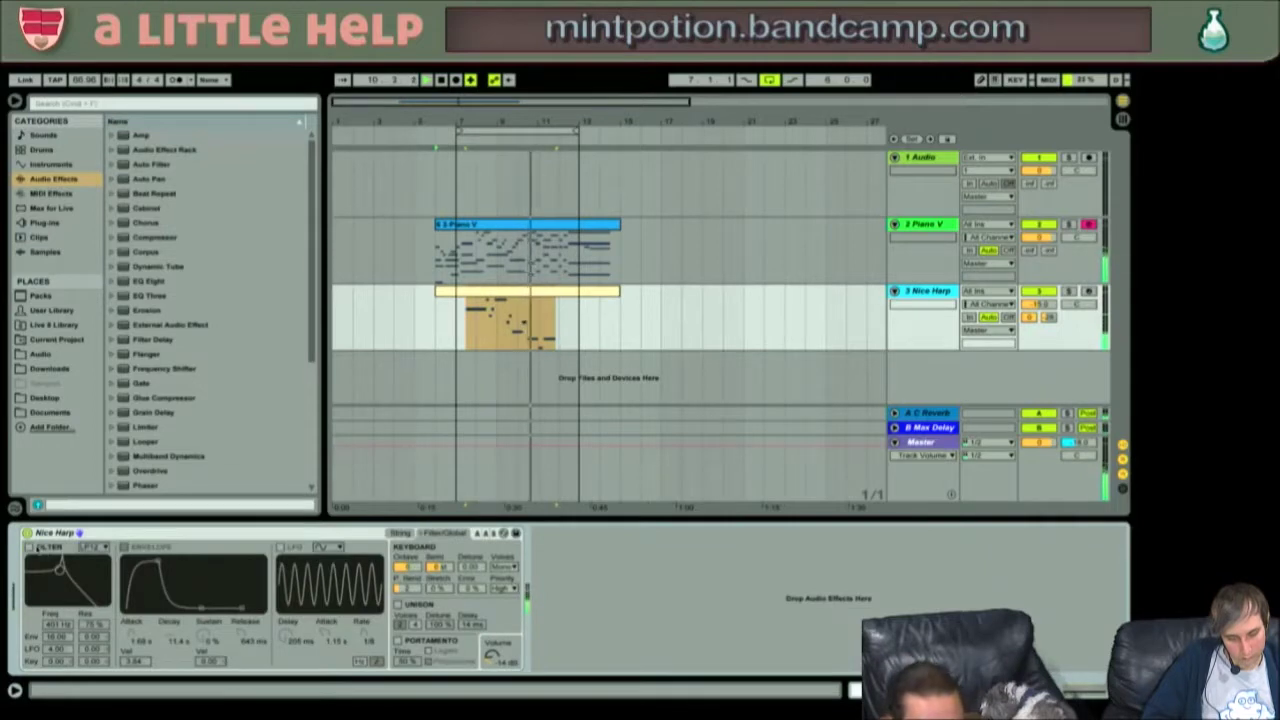
left_click_drag(63, 578, 82, 595)
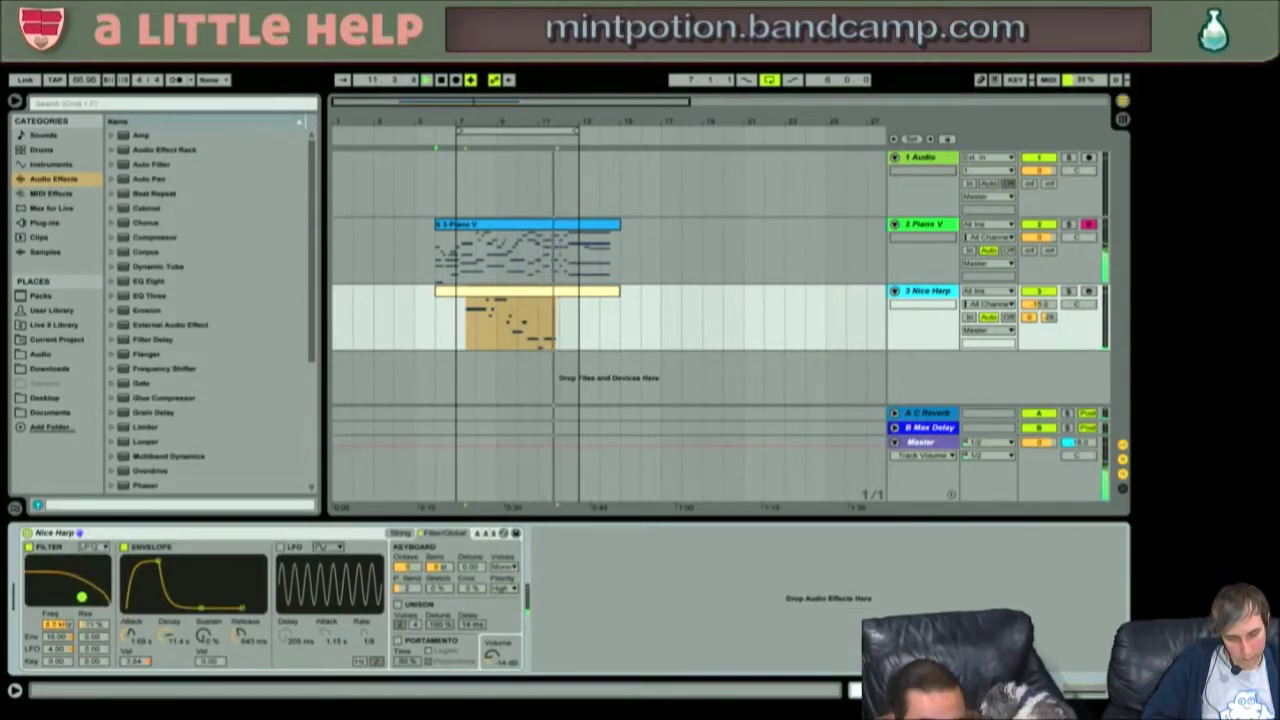
left_click(92, 548)
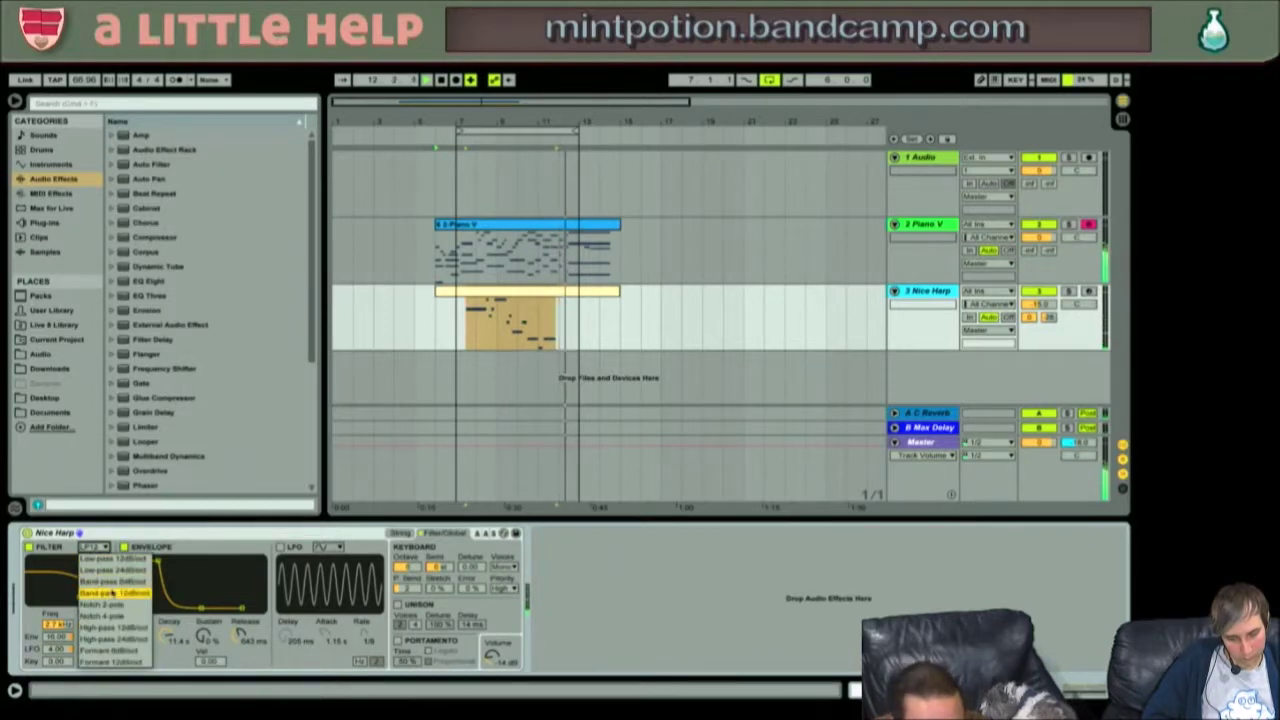
left_click(113, 592)
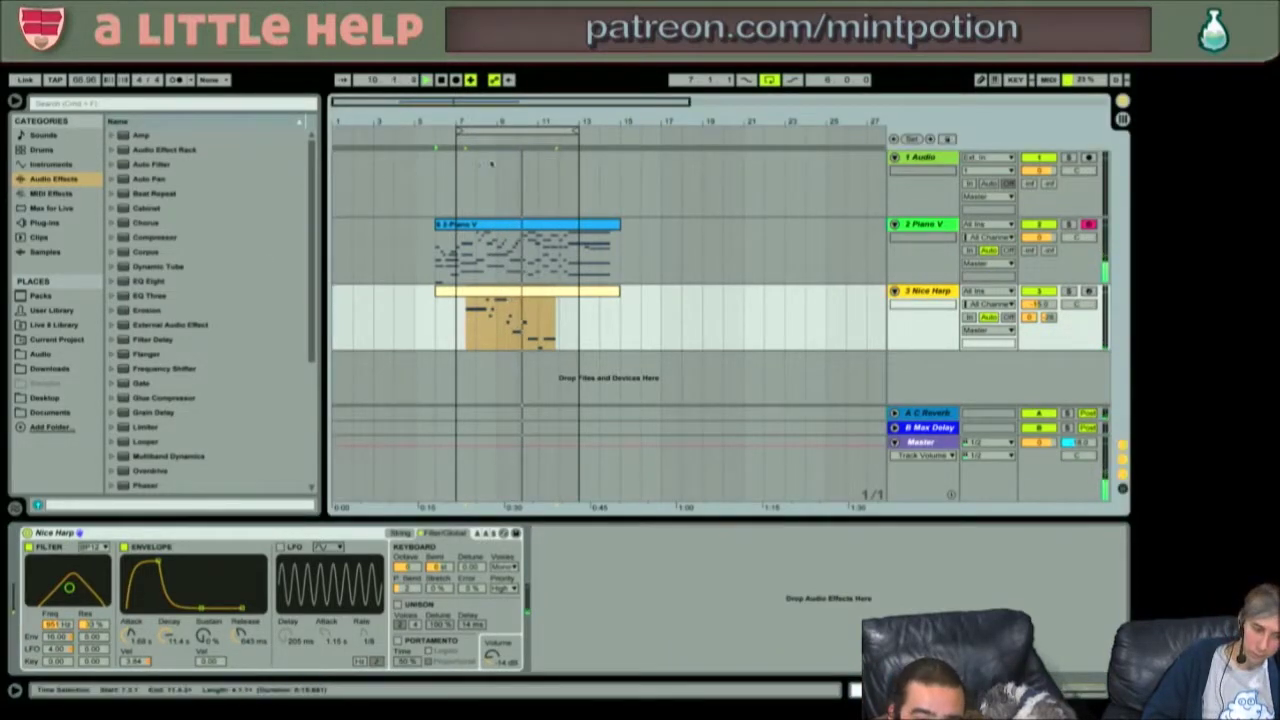
- Open the Piano V clip in an enlarged note editor and copy its lowest bass notes, from G#0 to F#1
left_click(538, 229)
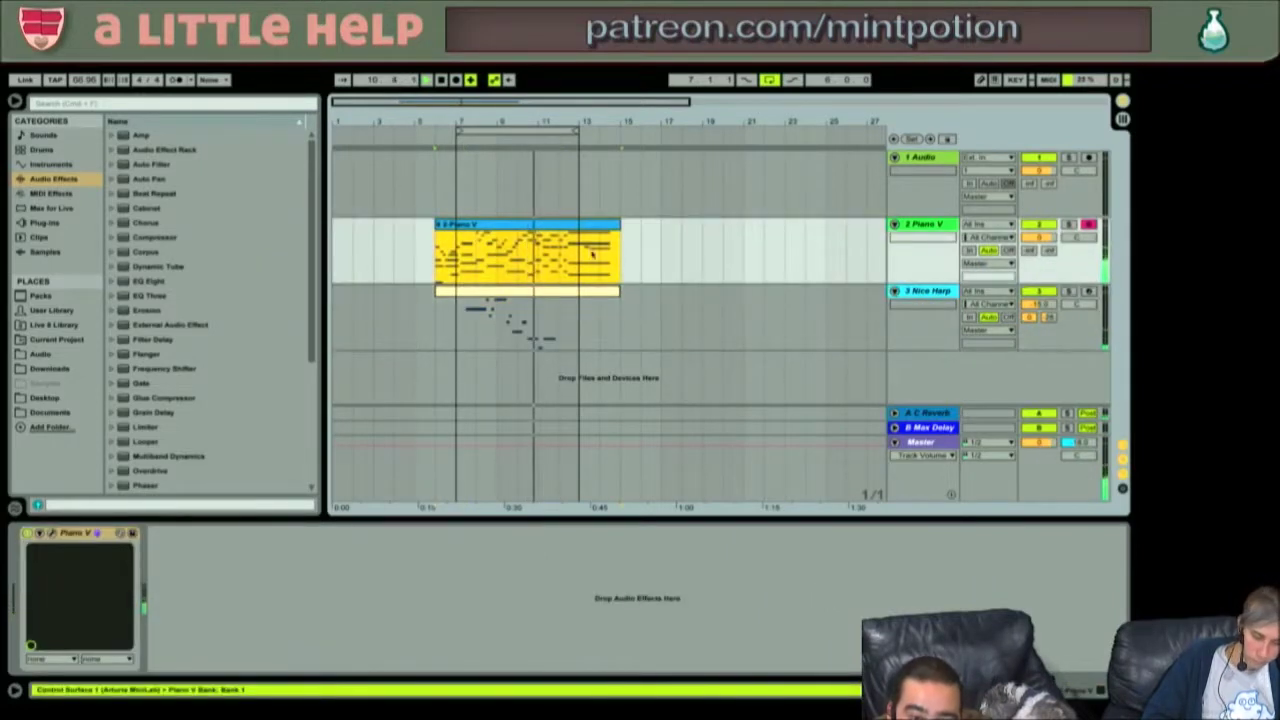
double_click(518, 228)
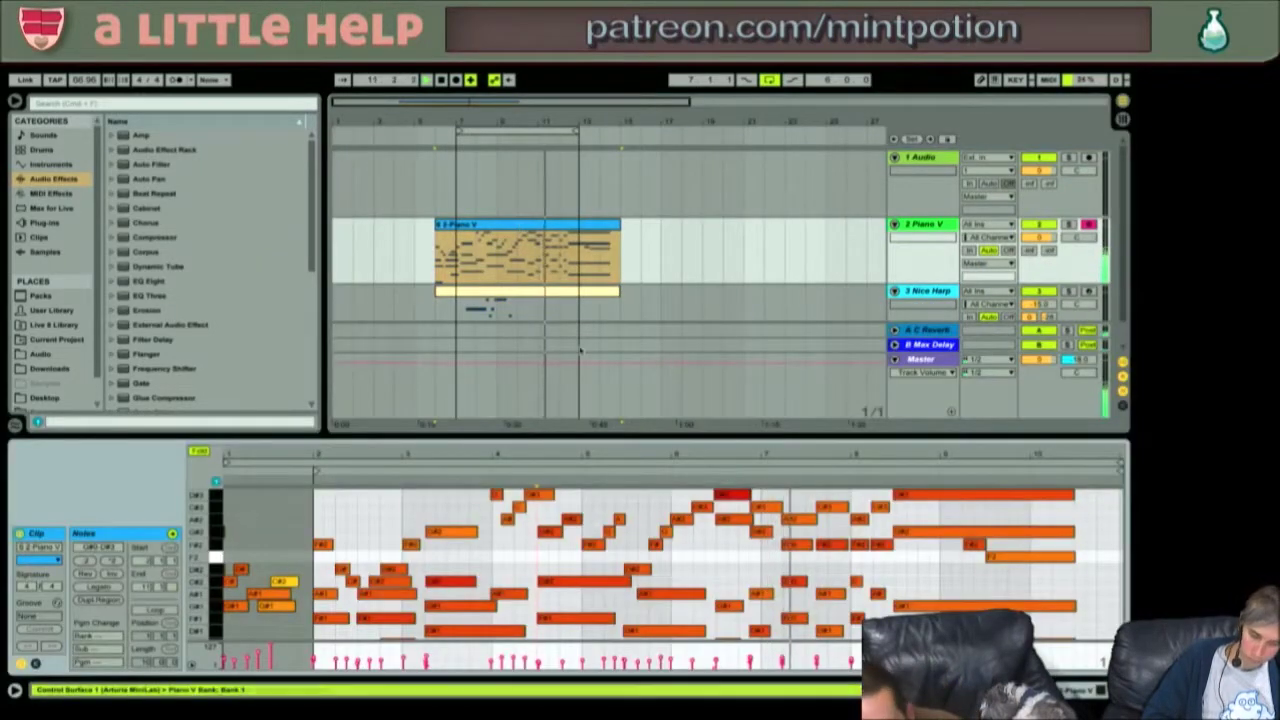
left_click_drag(622, 438, 636, 325)
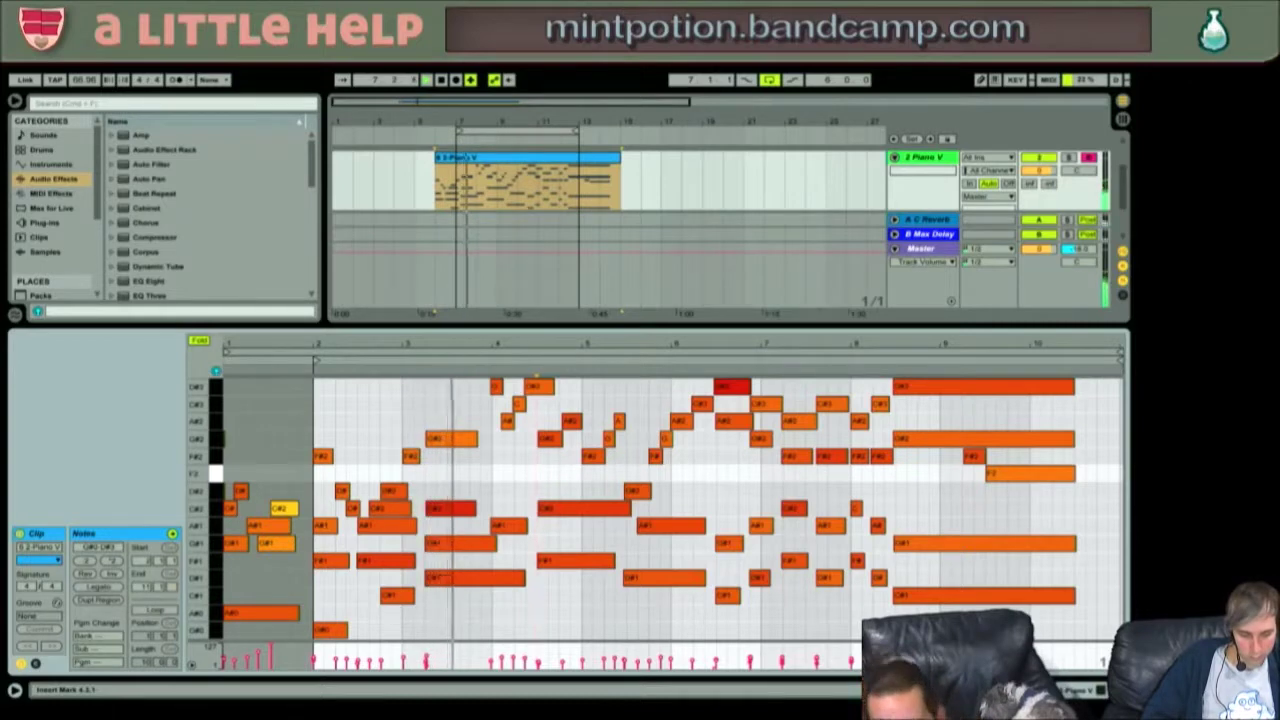
left_click_drag(982, 620, 338, 638)
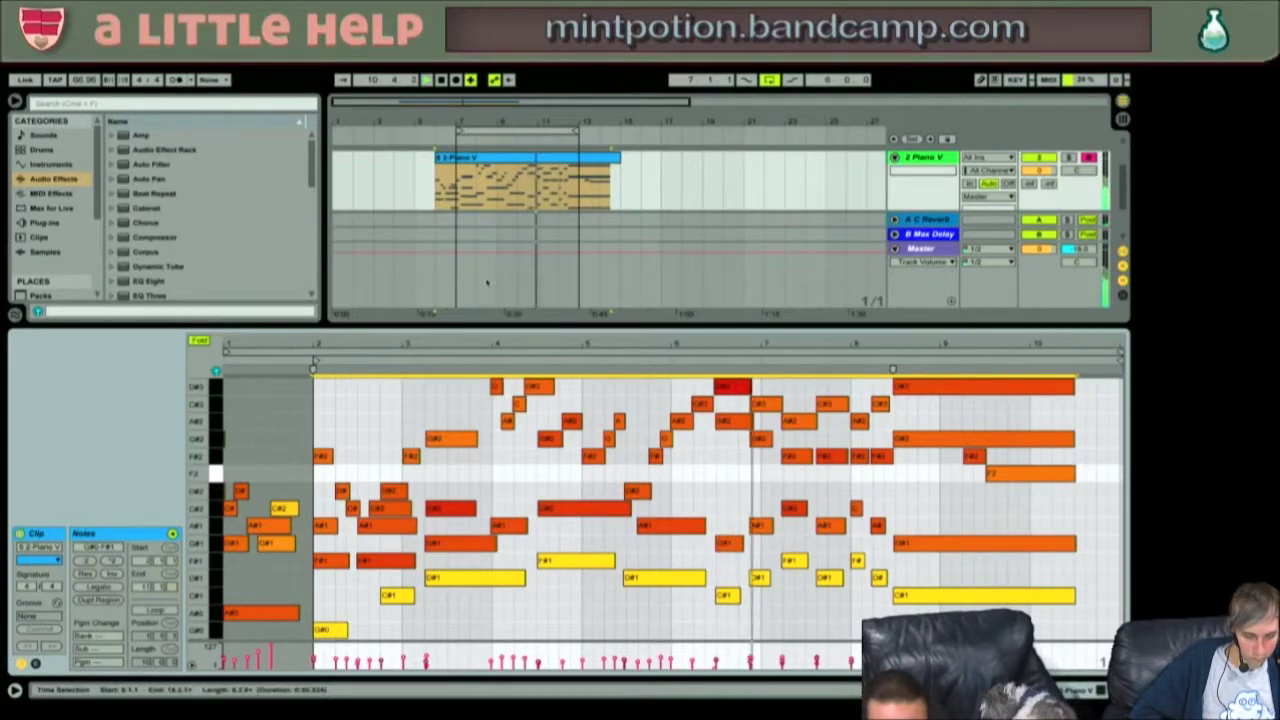
key("Tab")
key("Tab")
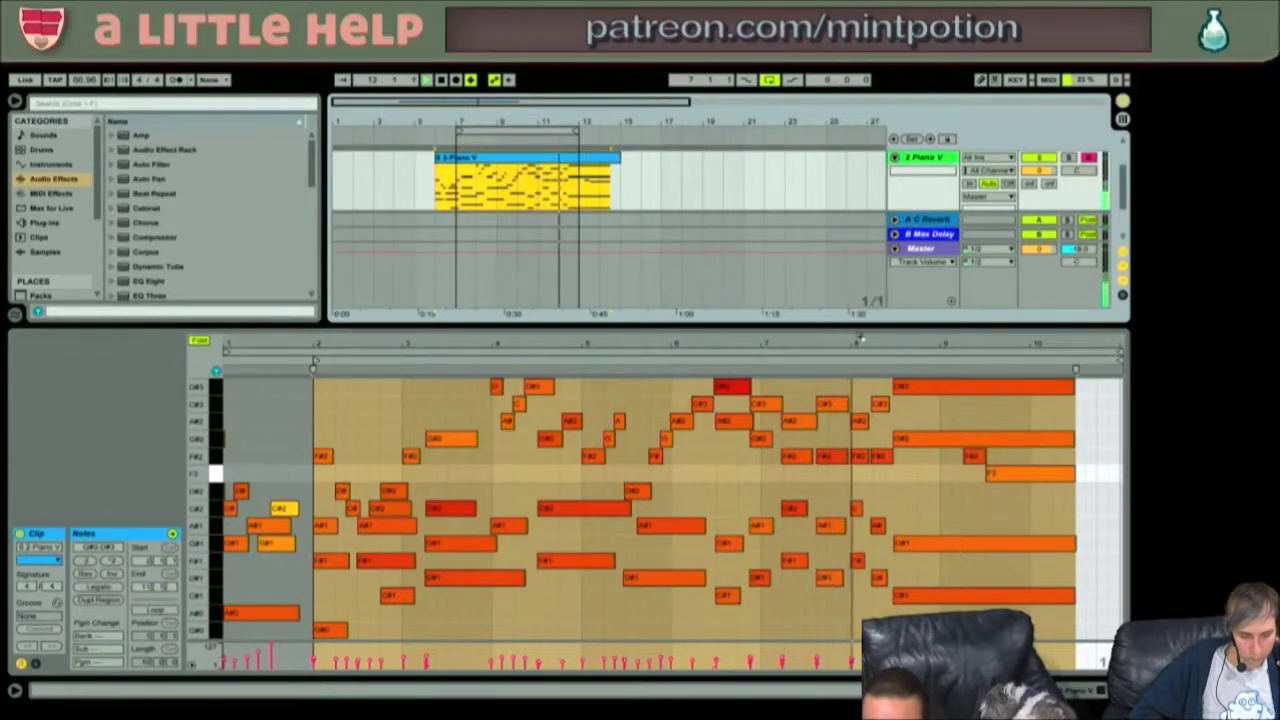
key("ctrl+z")
key("ctrl+z")
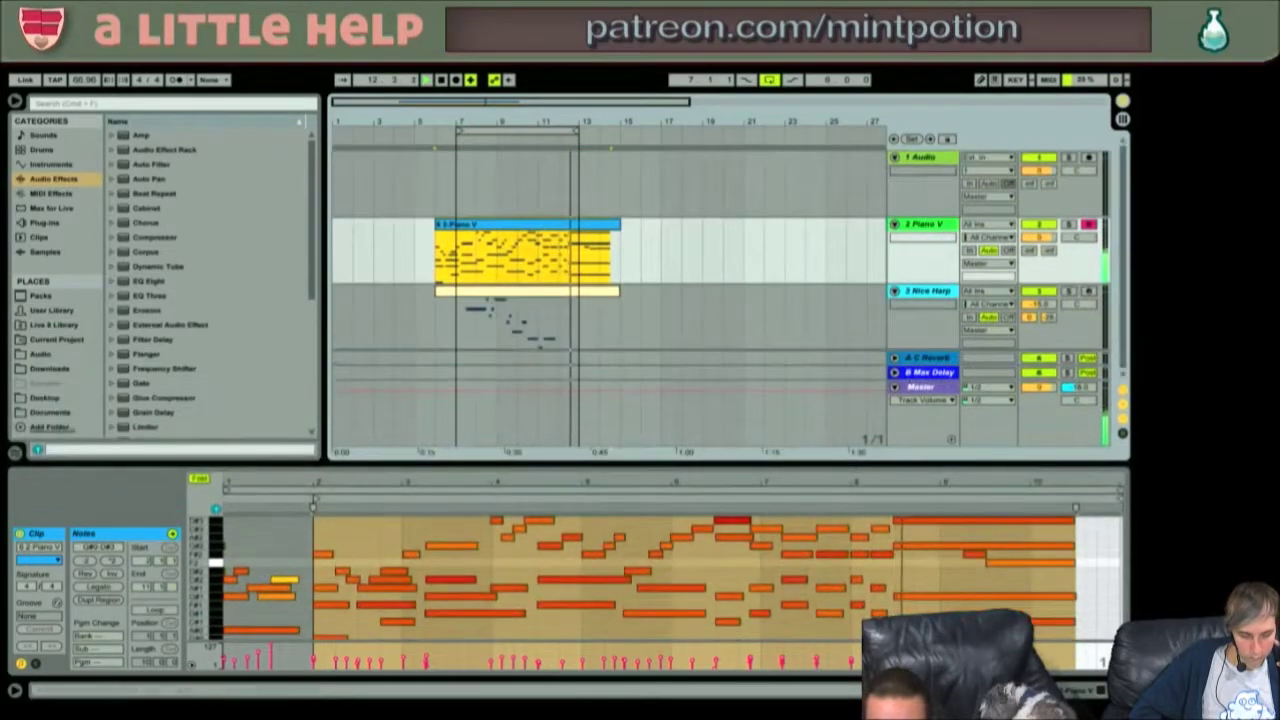
- Add a MIDI track below Nice Harp, create an empty clip from 6.1.1 to 14.3.1, and paste the piano's bass notes into it
left_click(930, 292)
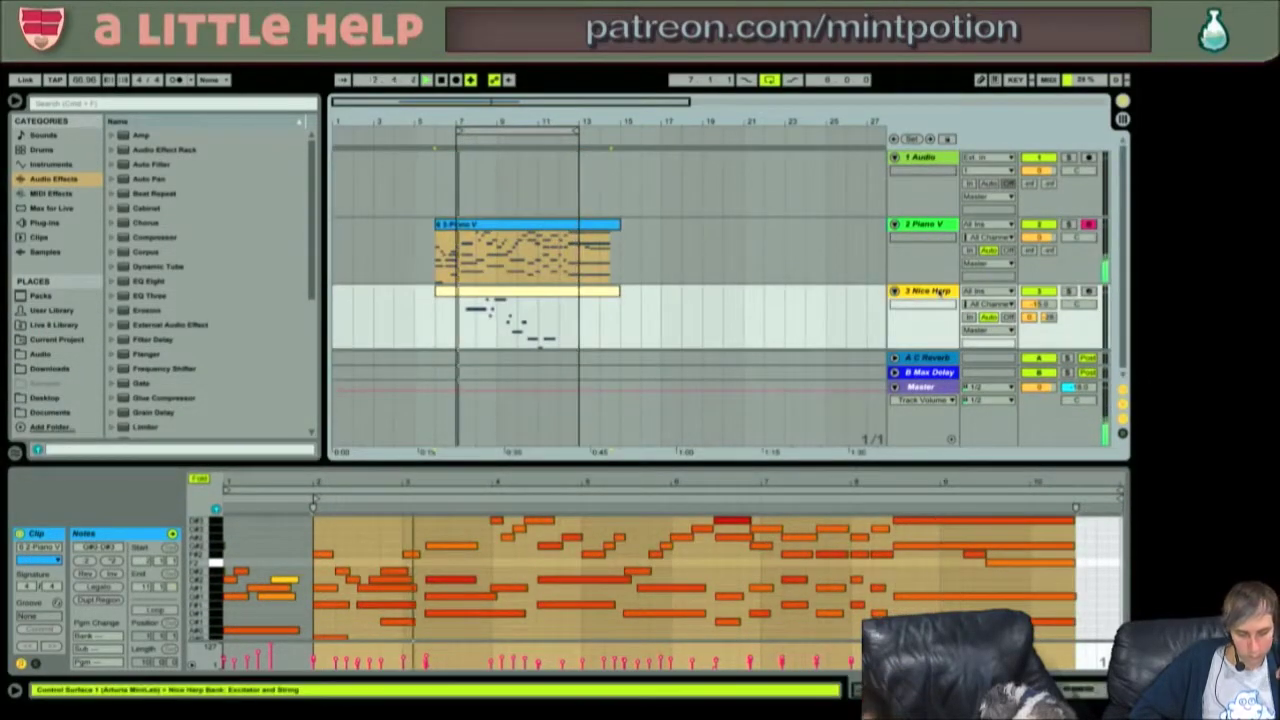
key("ctrl+shift+t")
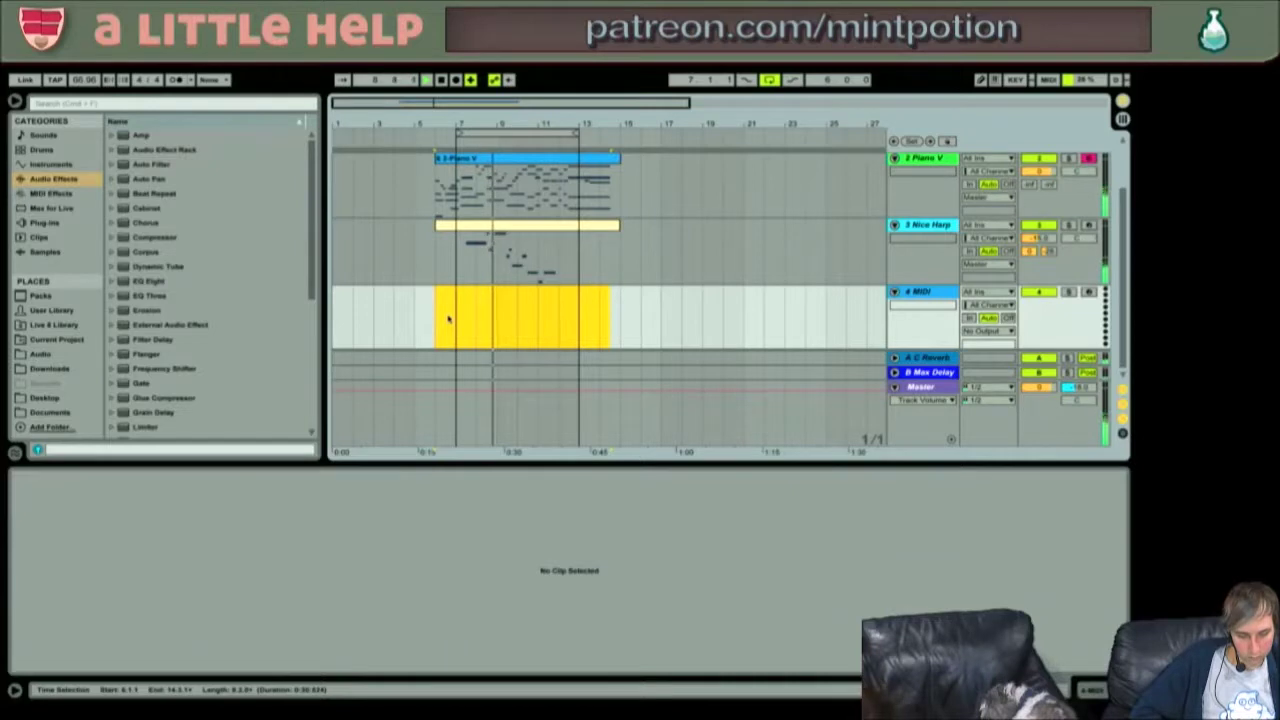
key("ctrl+shift+m")
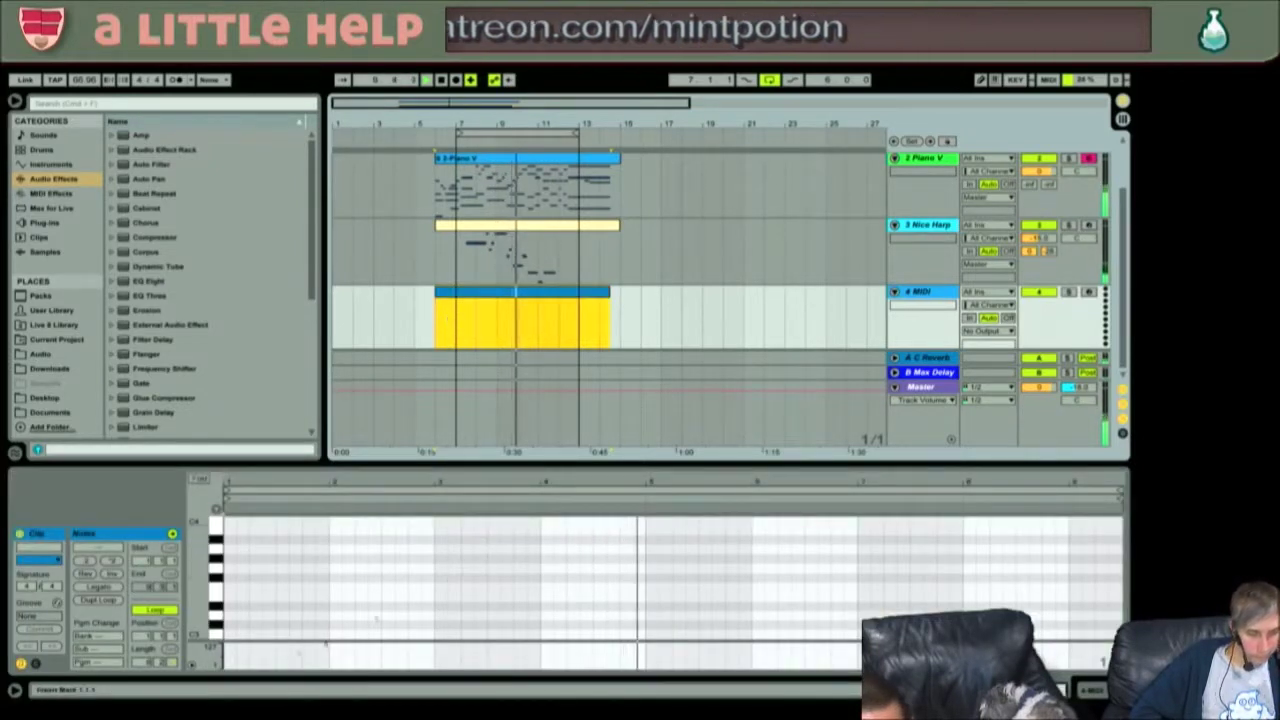
left_click(228, 540)
key("ctrl+v")
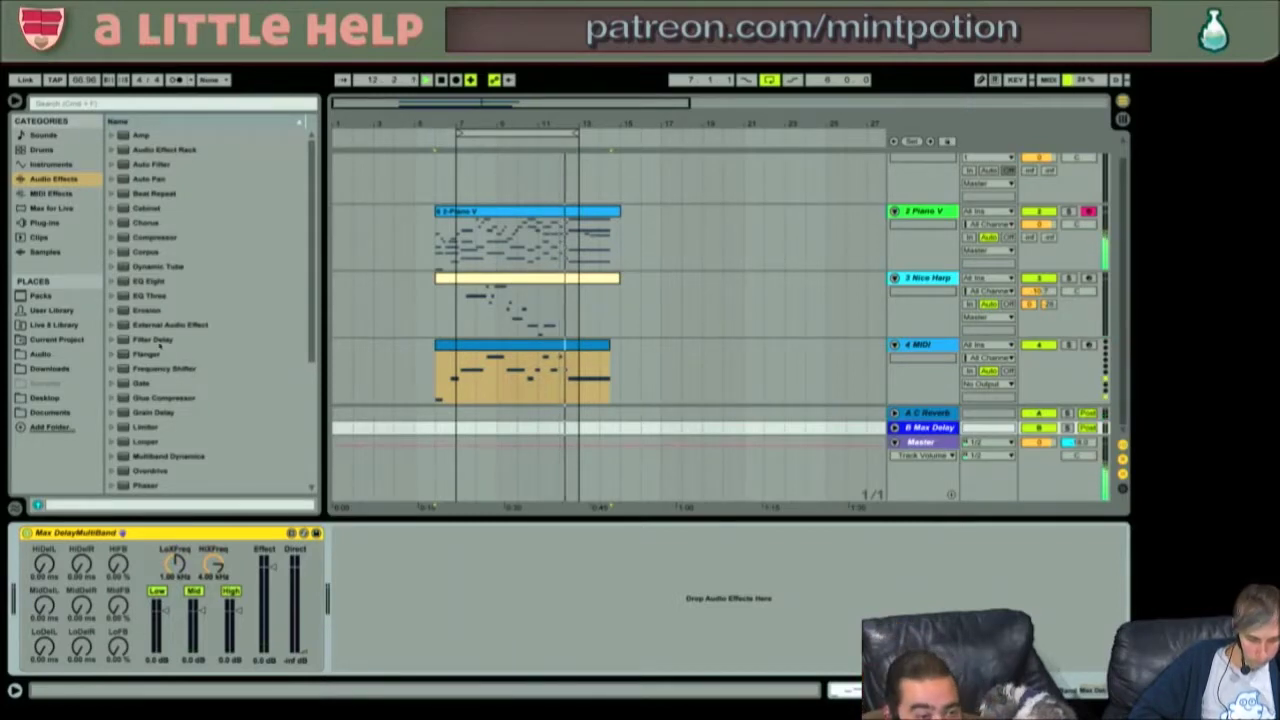
- Replace the Max DelayMultiBand on the B return track with a Filter Delay
left_click(157, 341)
left_click_drag(386, 510, 420, 590)
left_click(237, 537)
key("Delete")
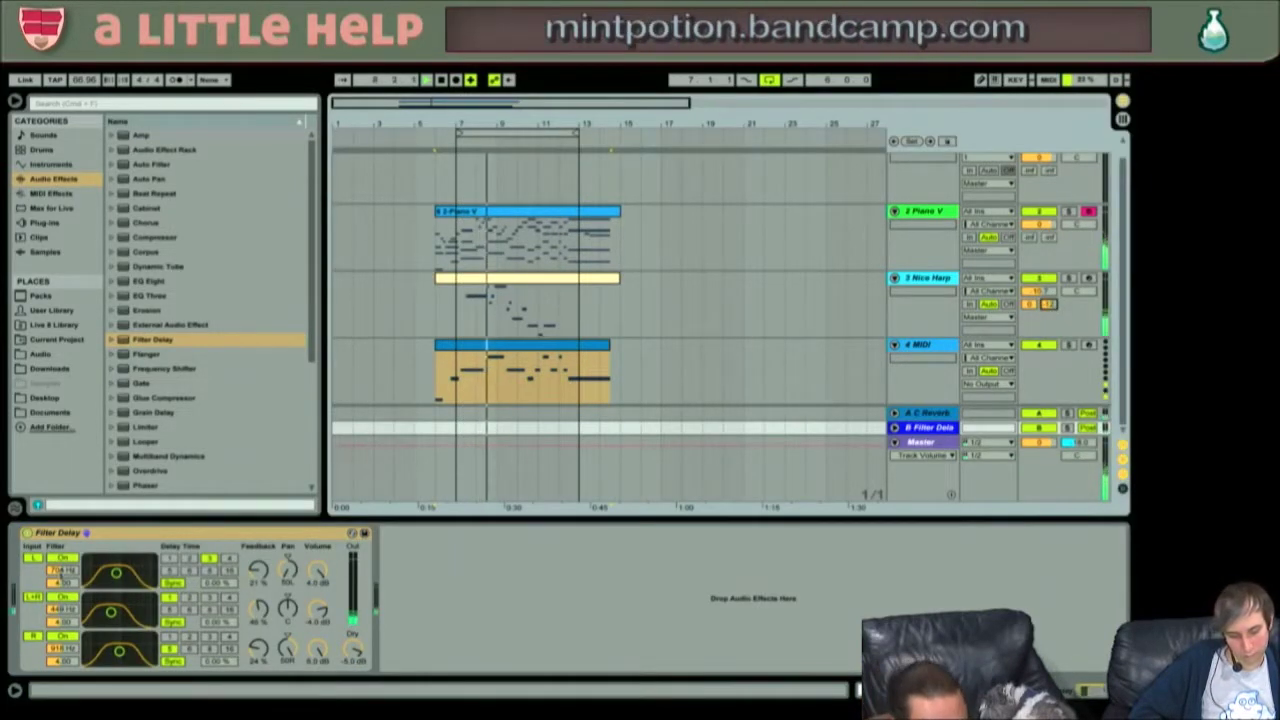
- Set the Filter Delay's left and right filters to about 2.21 kHz and 2.36 kHz, with synced delay times of 1 and 3
left_click_drag(137, 578, 129, 578)
left_click_drag(119, 651, 130, 653)
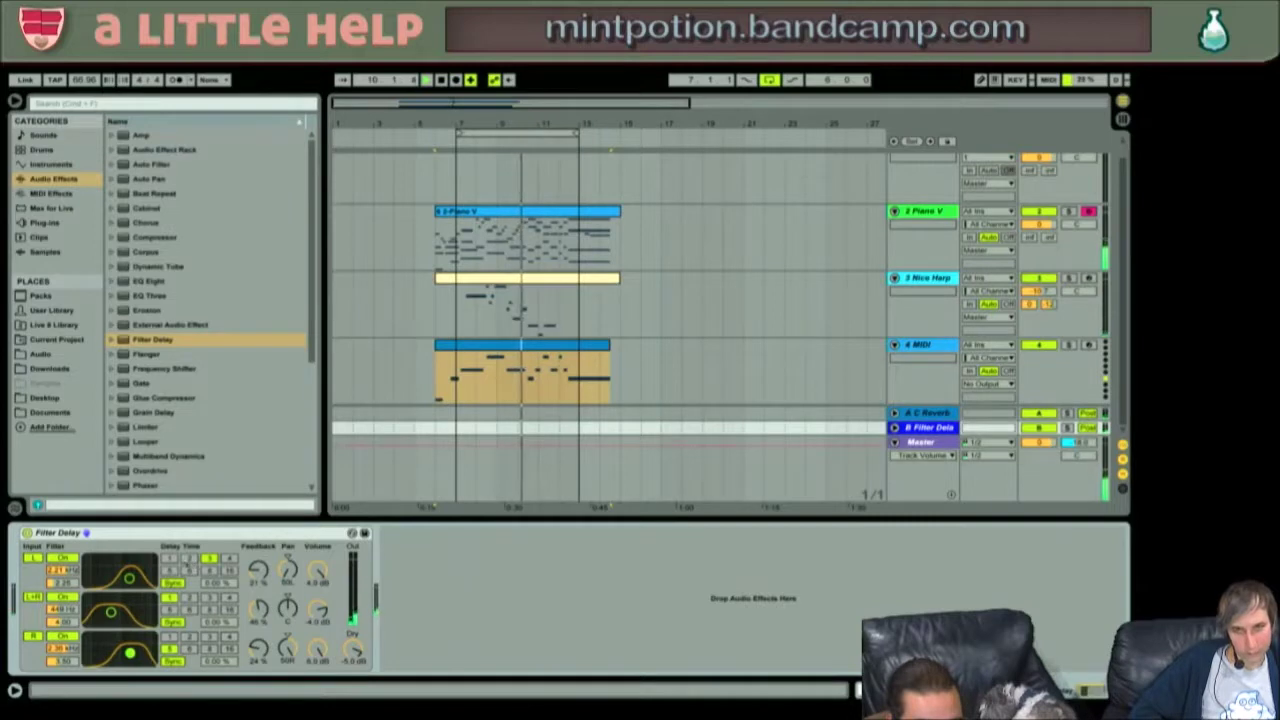
left_click(170, 558)
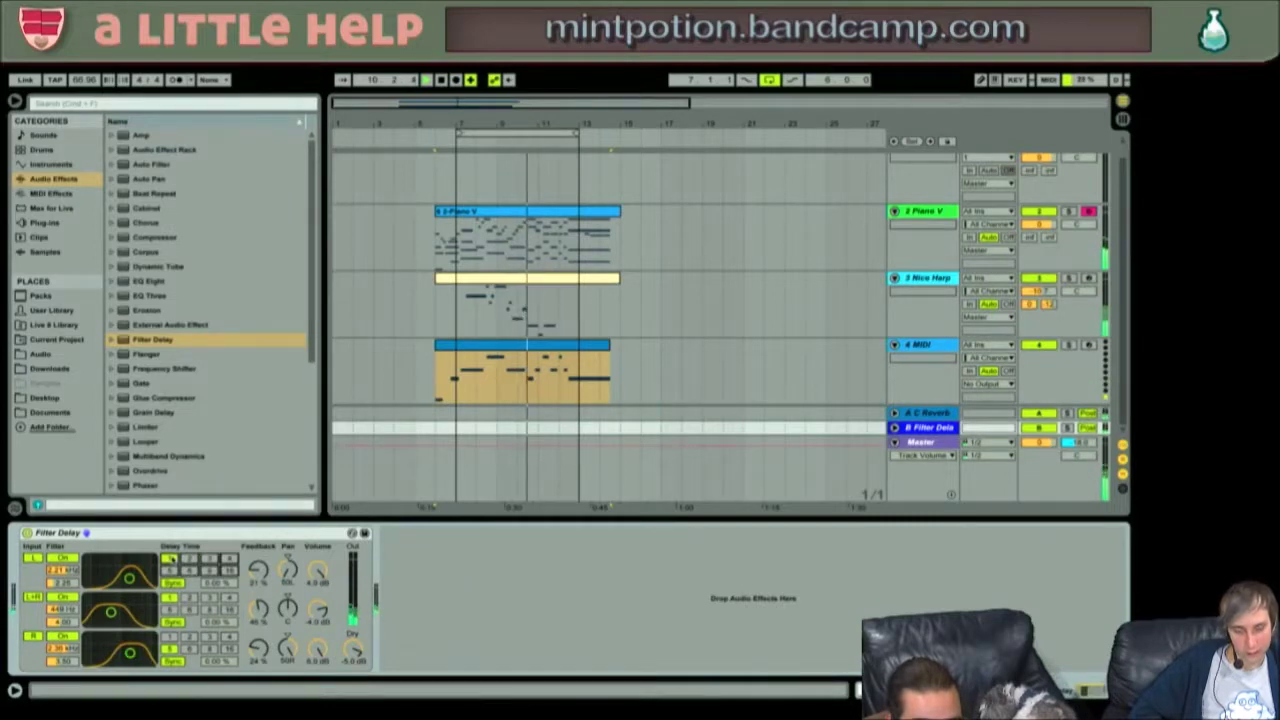
left_click(210, 636)
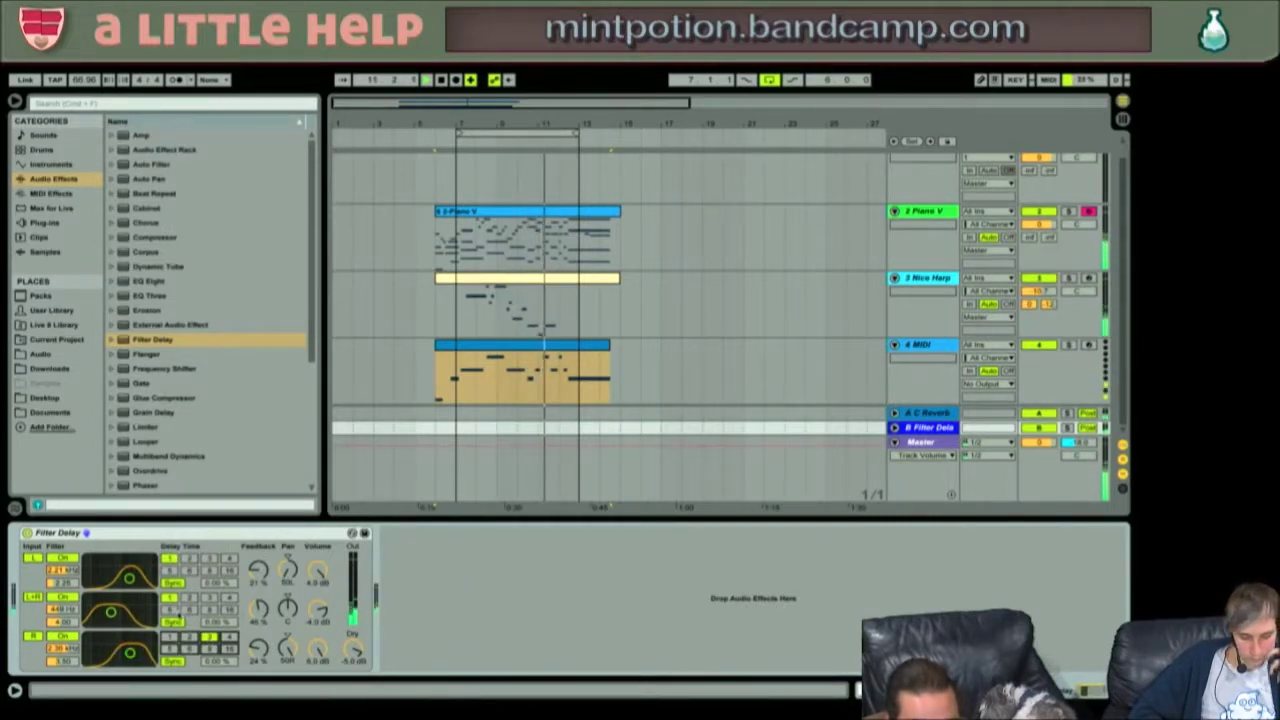
- Unsync the Filter Delay's L+R delay time, move its filter to about 1.38 kHz, and solo the B return
left_click(172, 622)
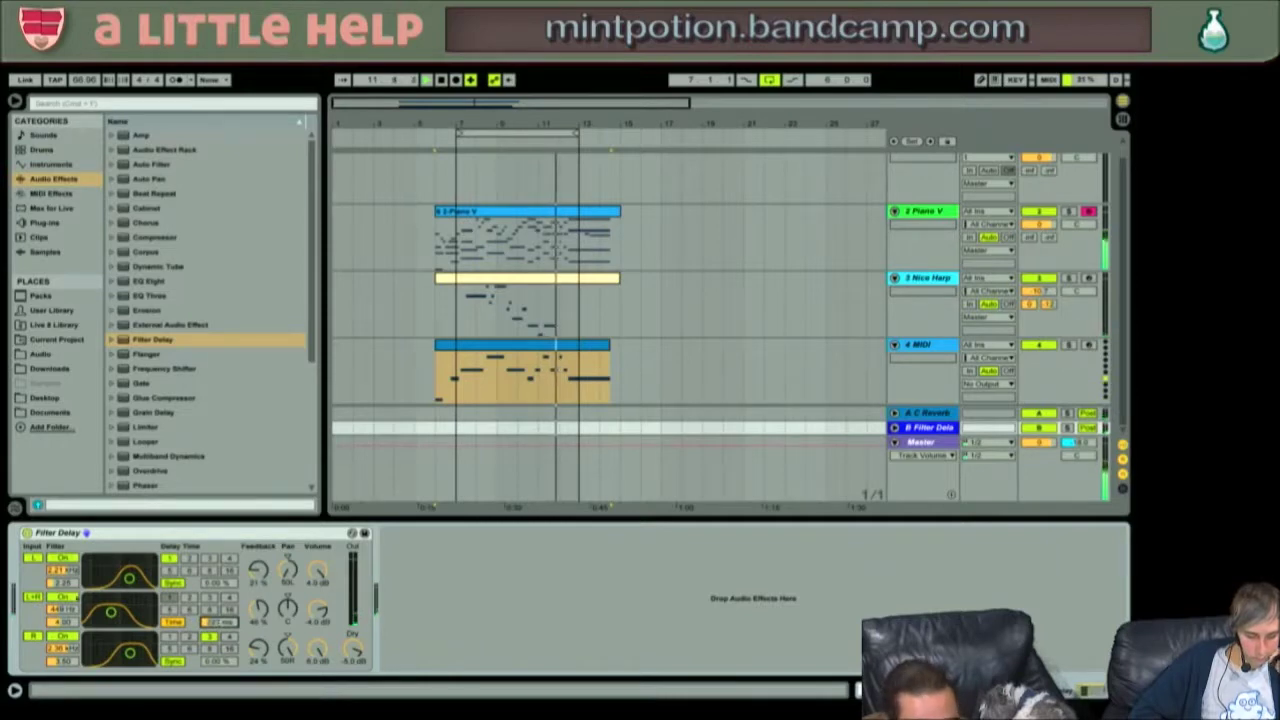
left_click_drag(110, 612, 124, 618)
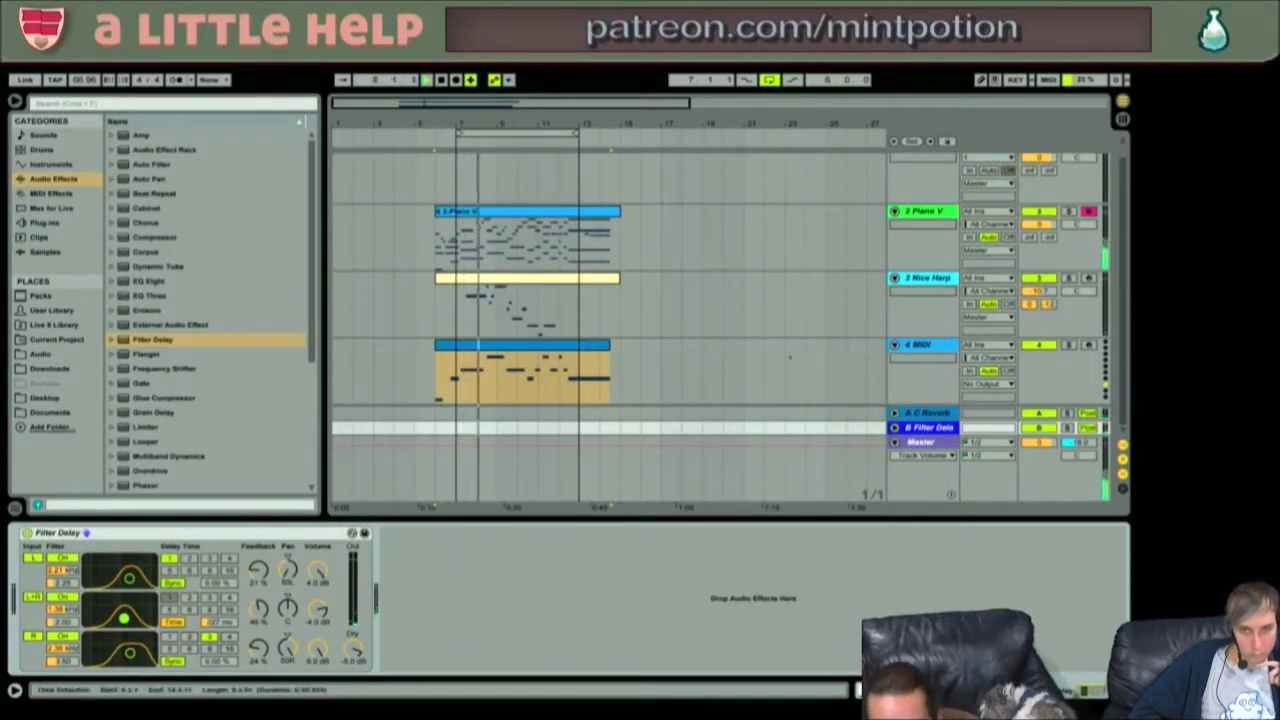
left_click(1067, 427)
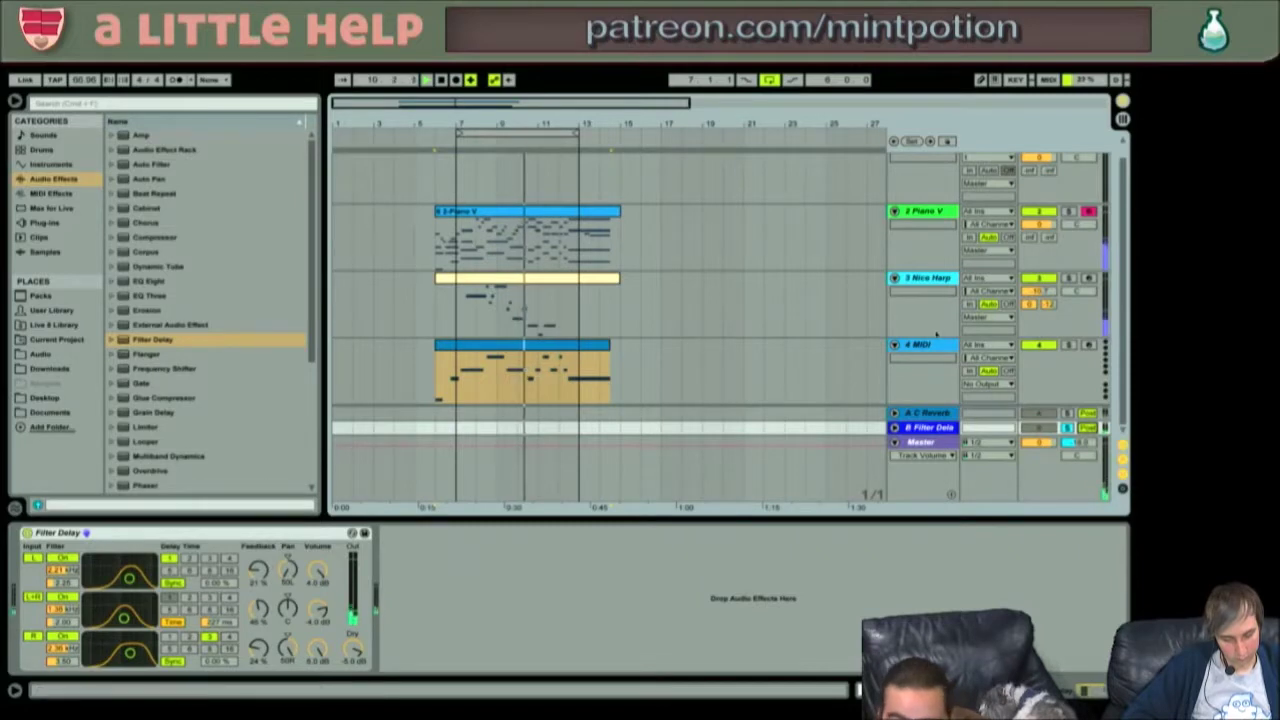
- Add a Utility with a widened stereo width to the Nice Harp track and lower the track volume to about -12 dB
left_click(870, 296)
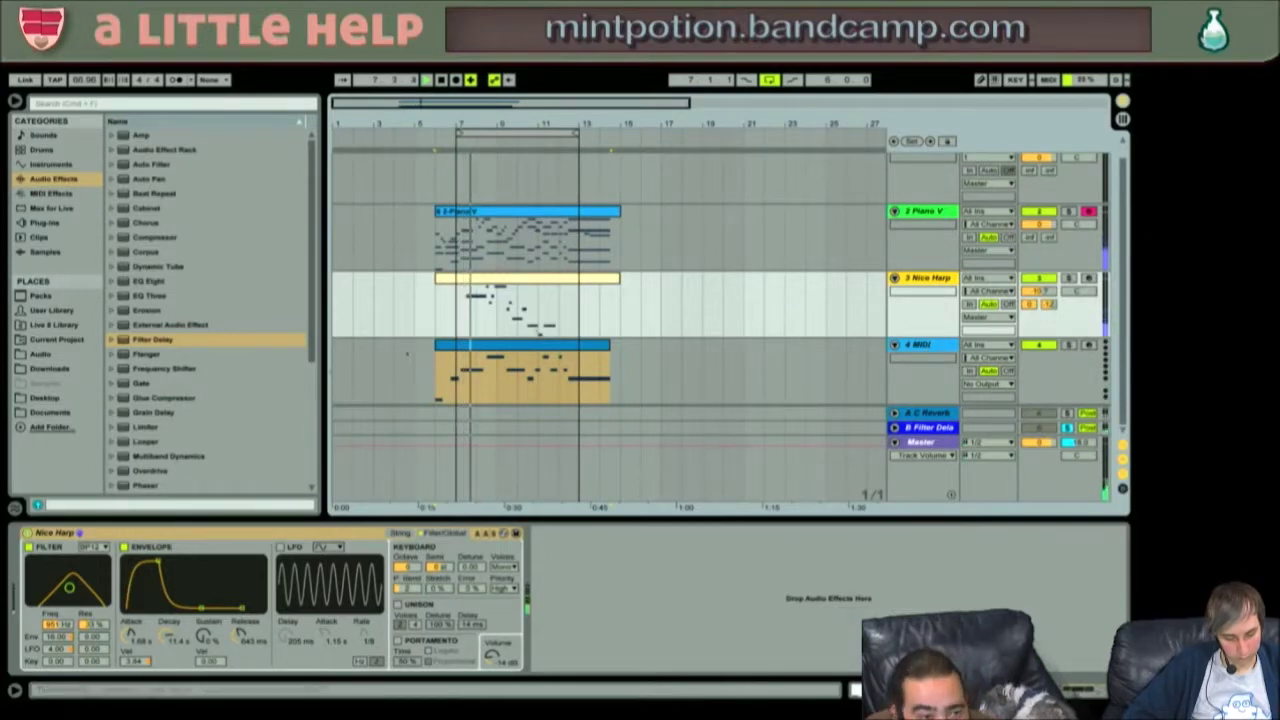
left_click(156, 385)
scroll(156, 385, "down", 5)
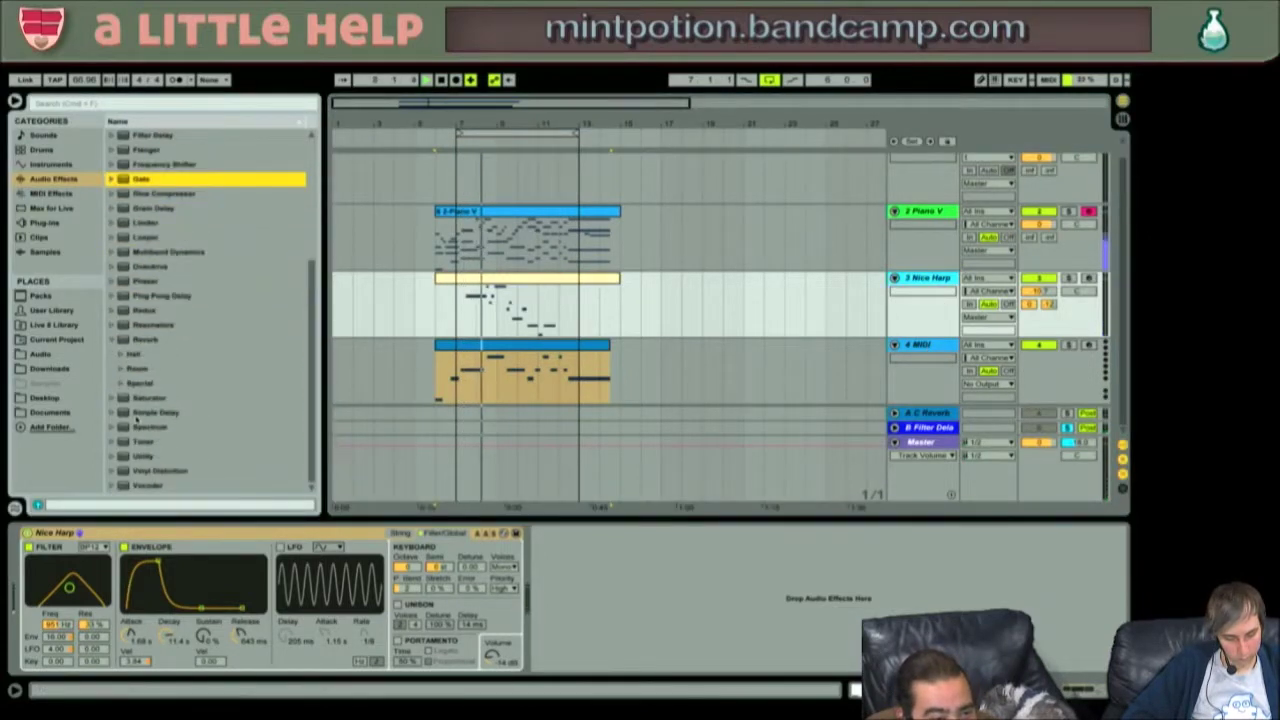
left_click_drag(143, 456, 560, 590)
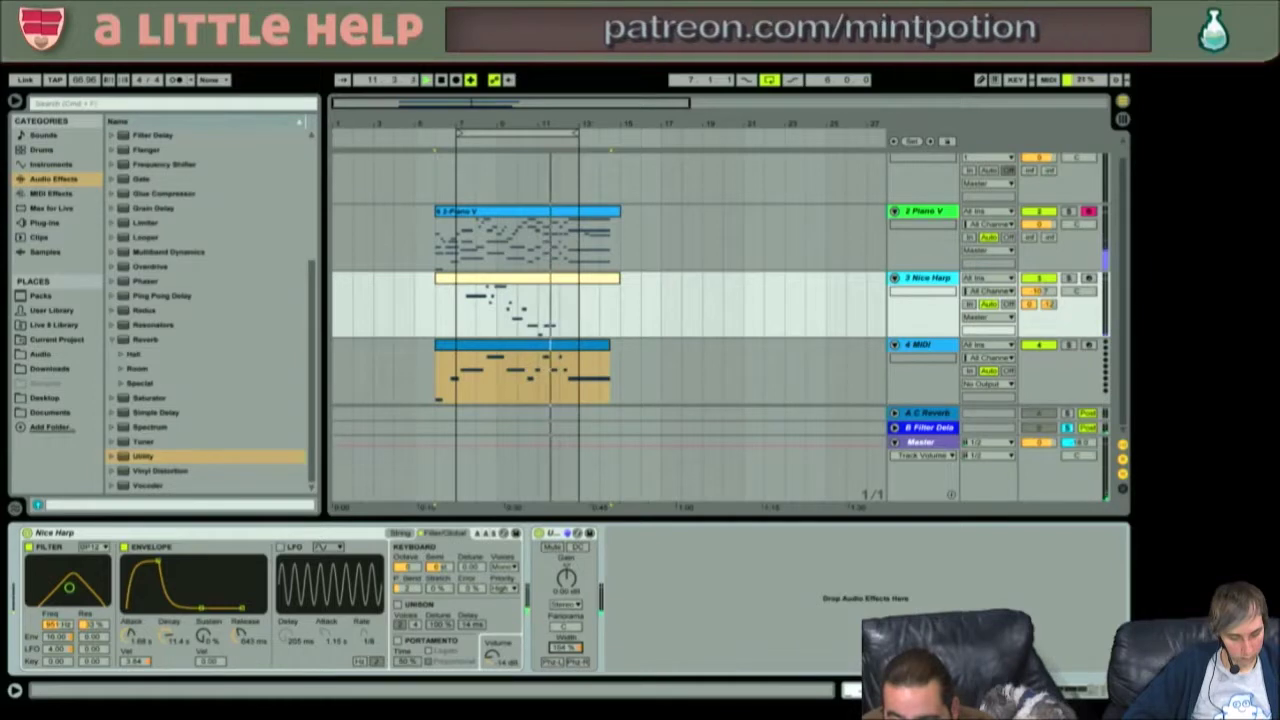
left_click(551, 662)
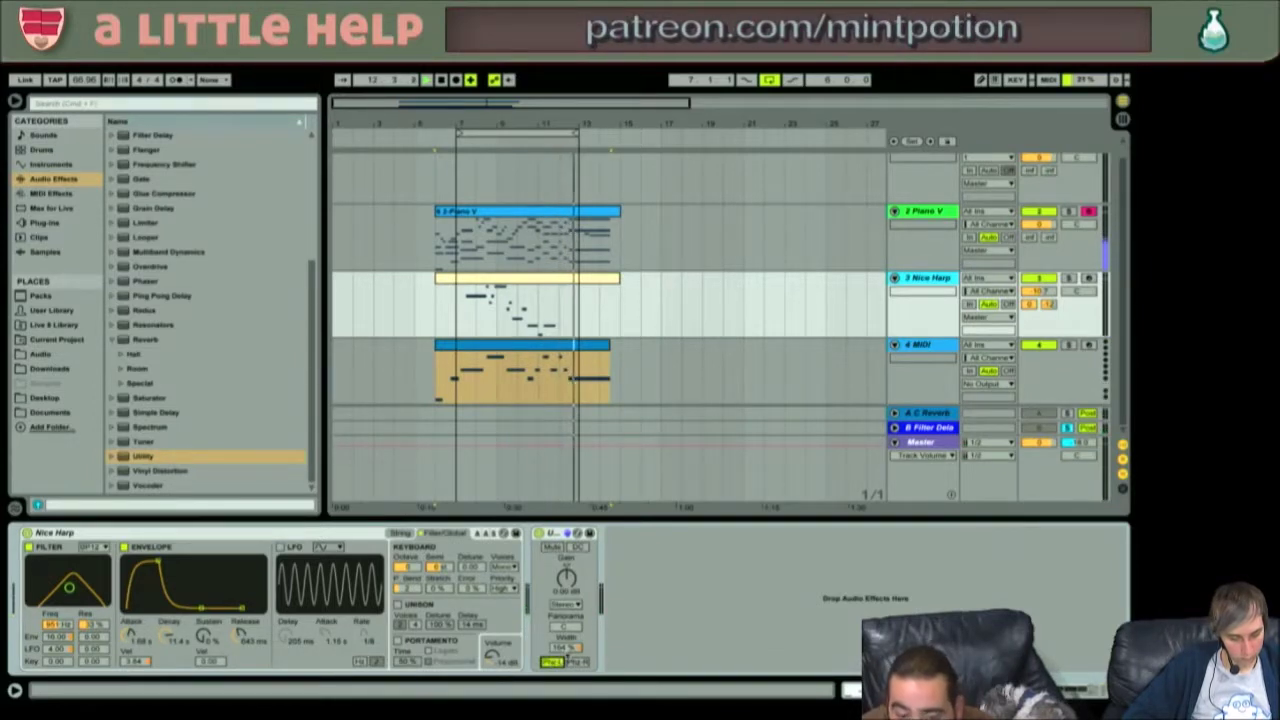
left_click(551, 662)
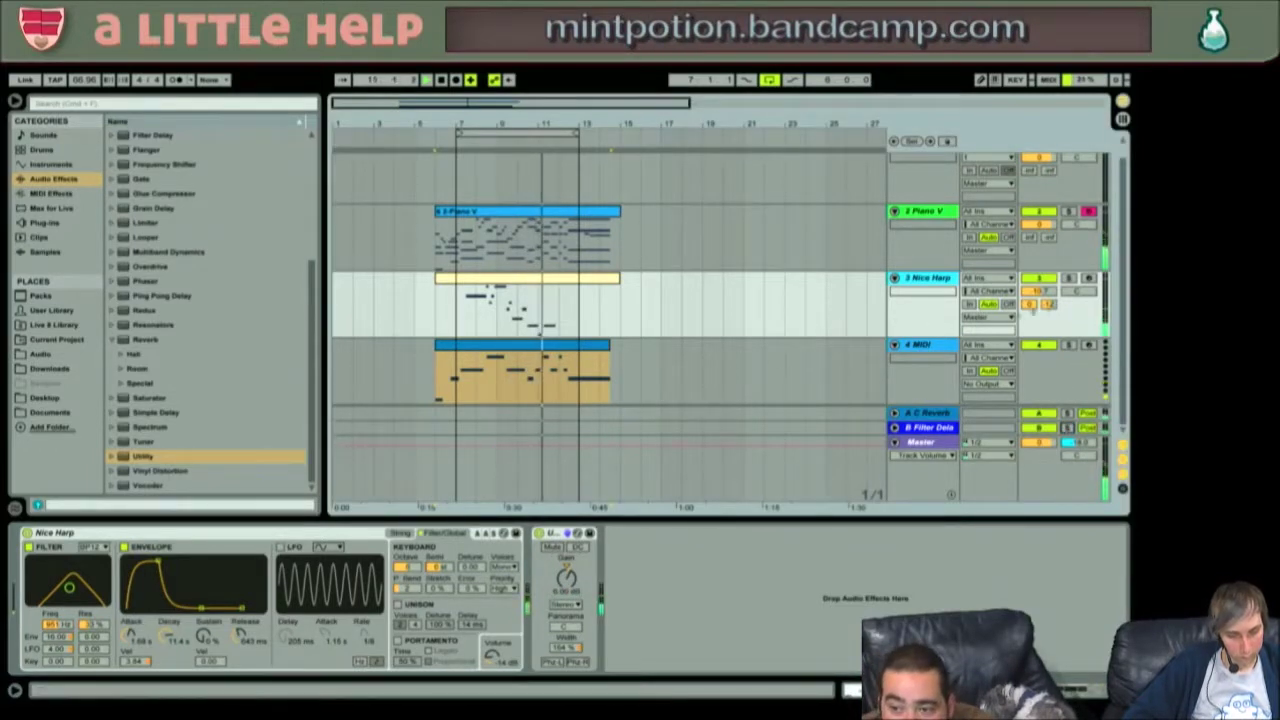
left_click_drag(1040, 290, 1040, 294)
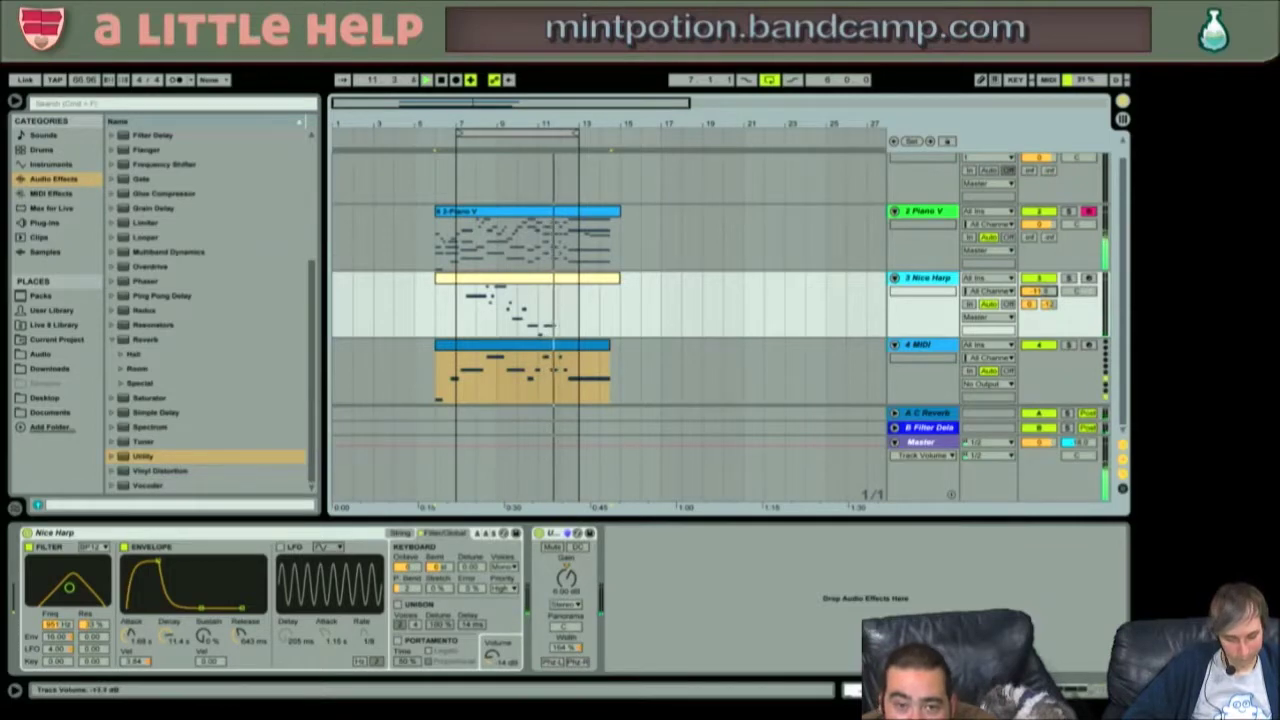
- In the Piano V instrument, set the room to Resonant Recital Hall and the mic setup to AB Studio
left_click(923, 212)
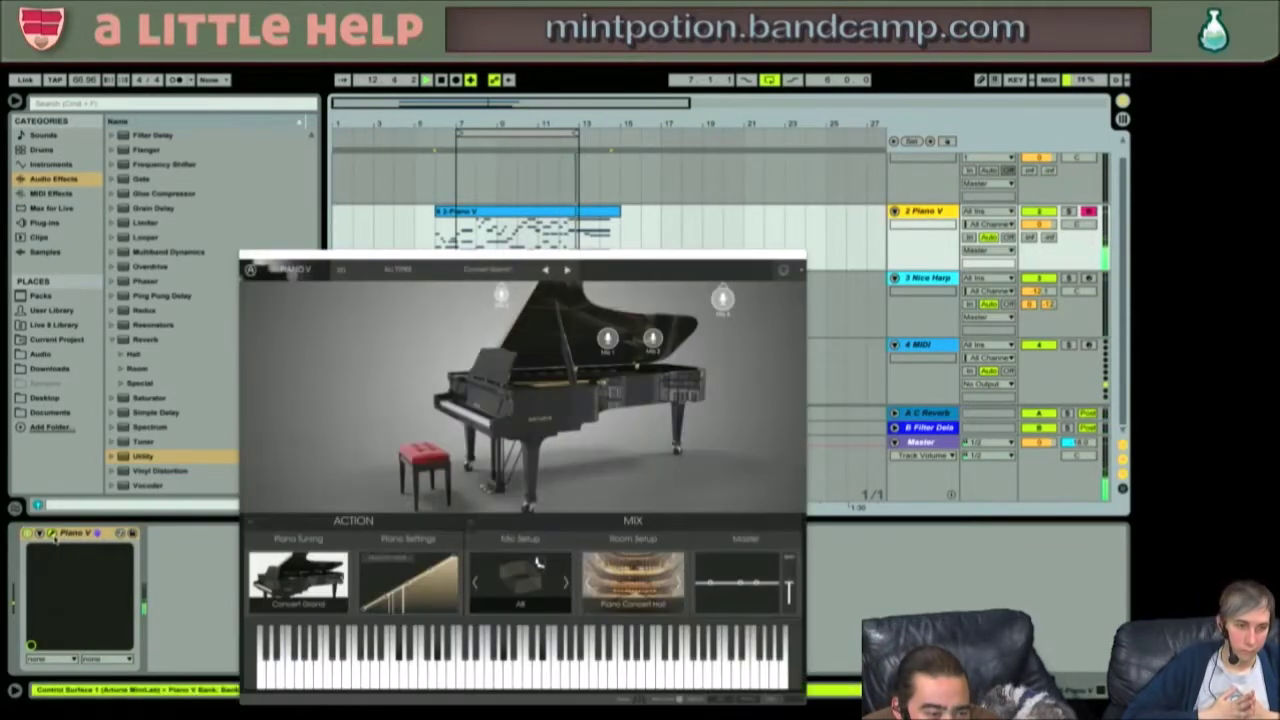
left_click_drag(497, 265, 487, 183)
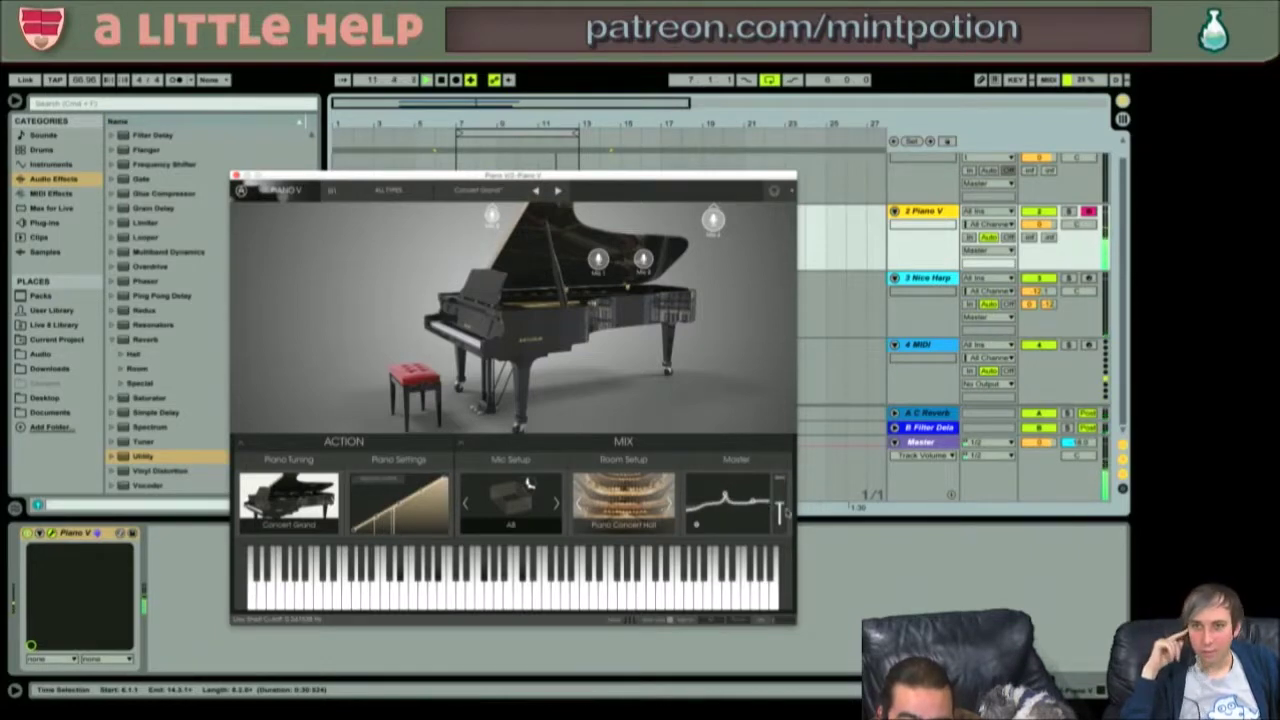
left_click(662, 505)
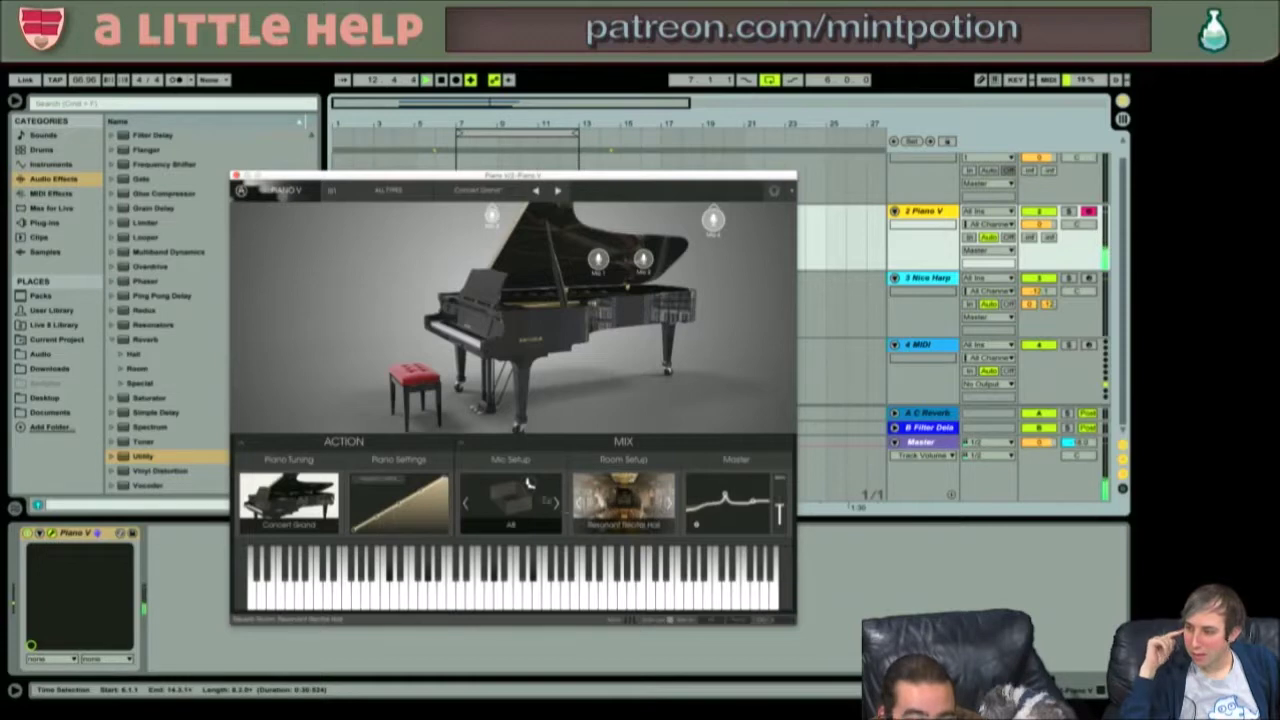
left_click(556, 503)
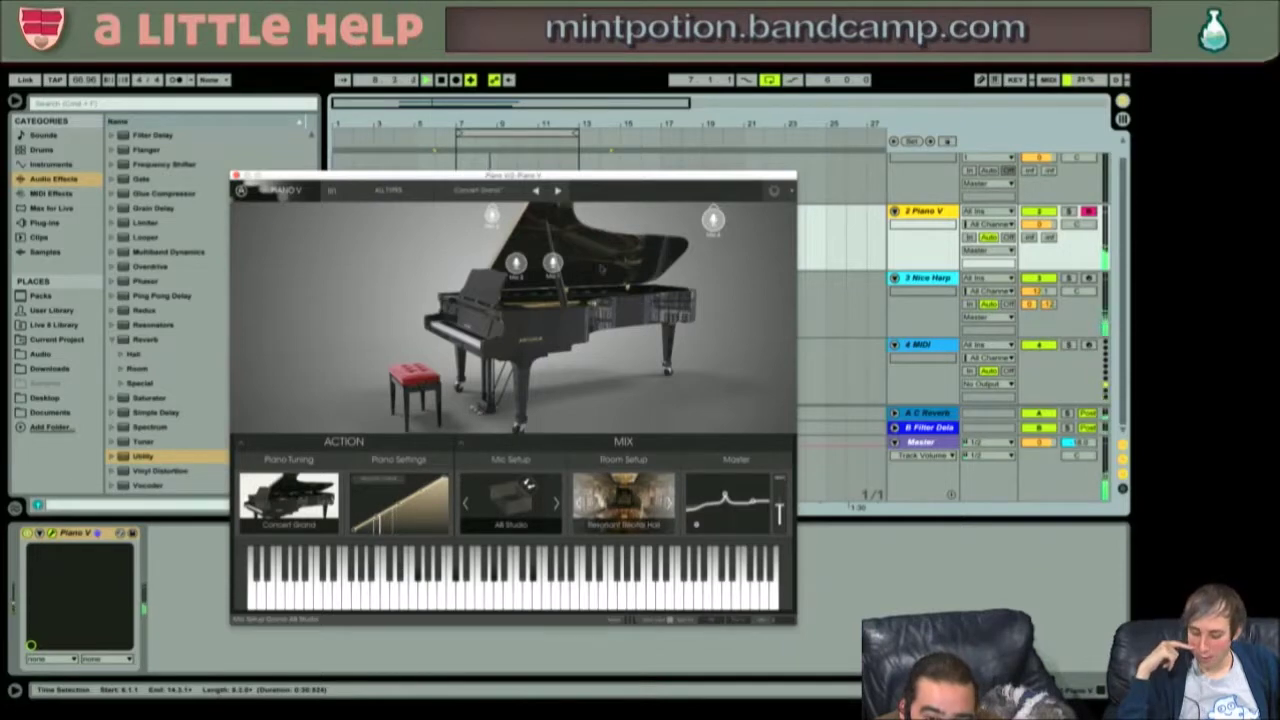
left_click(236, 176)
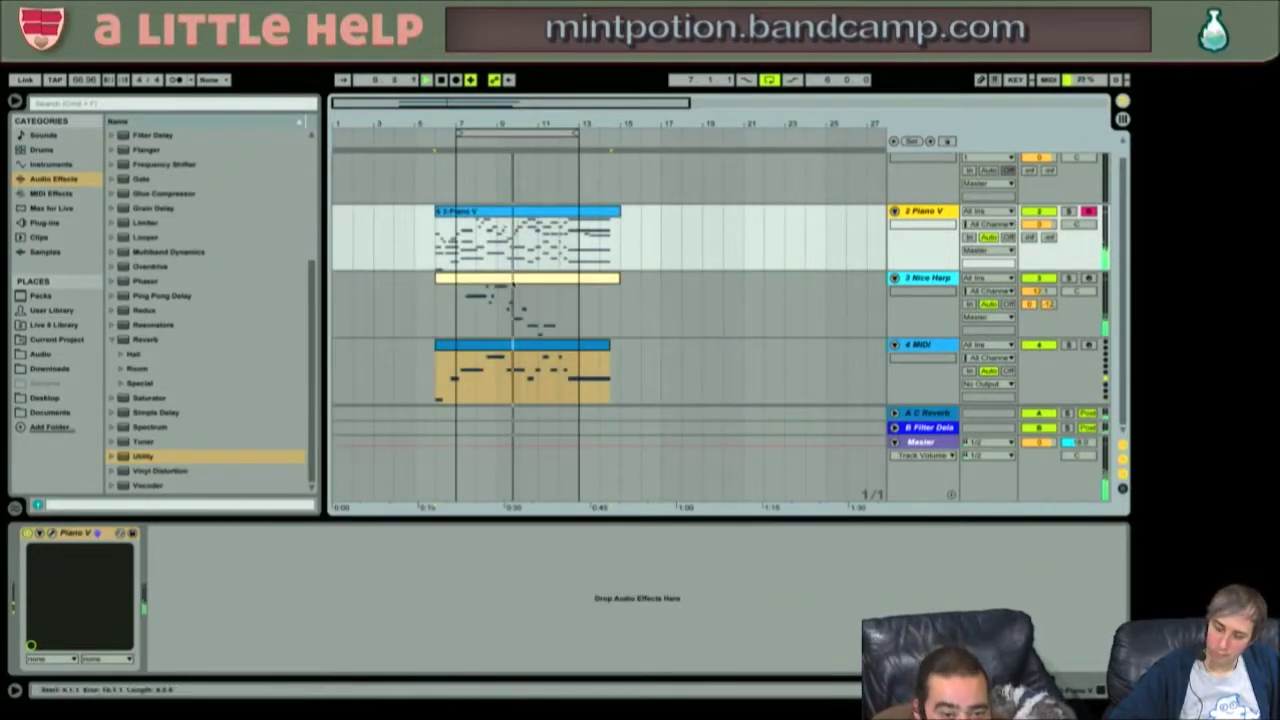
- Select the bass-note clip on the MIDI track and bring up its notes for examination
key("Down")
key("Down")
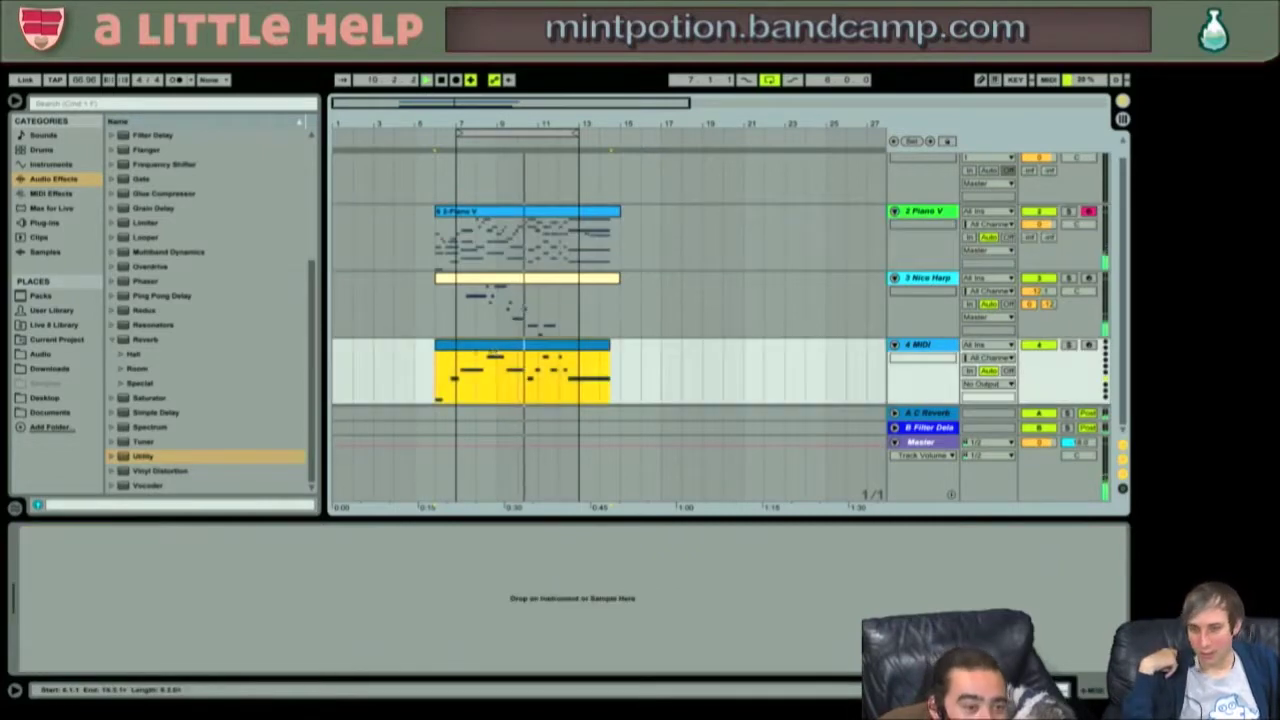
key("shift+Tab")
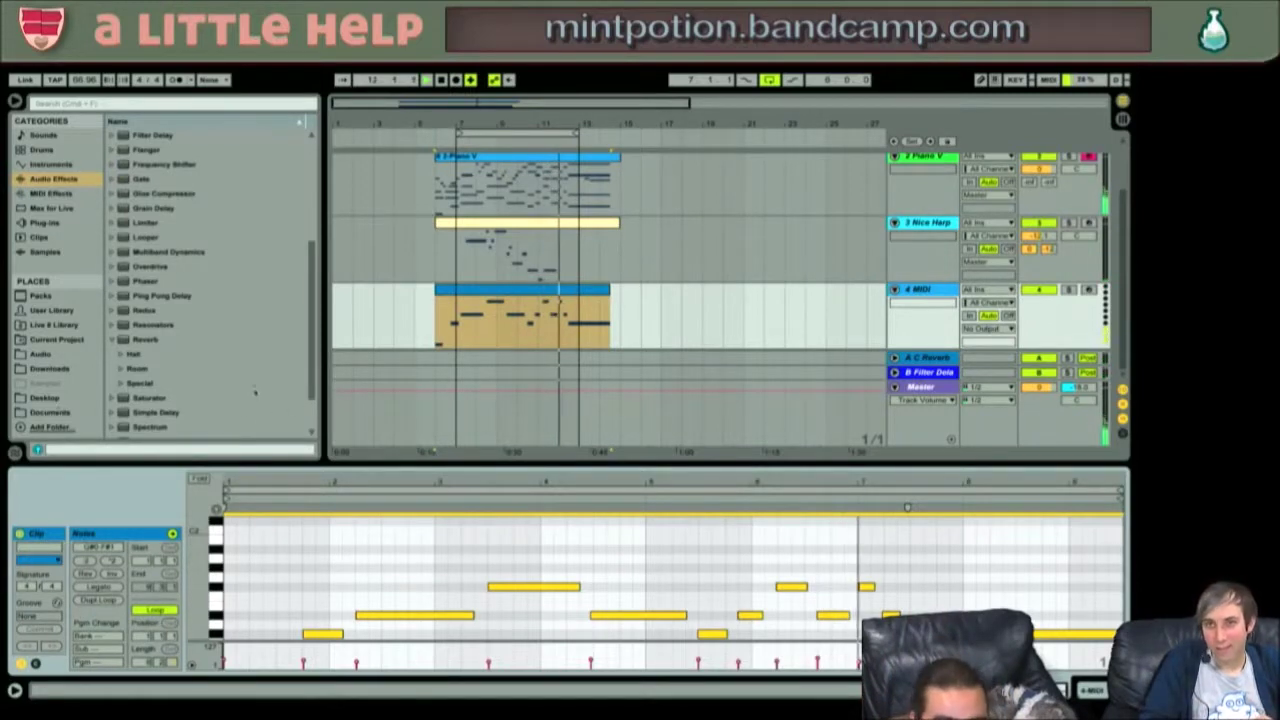
left_click(404, 339)
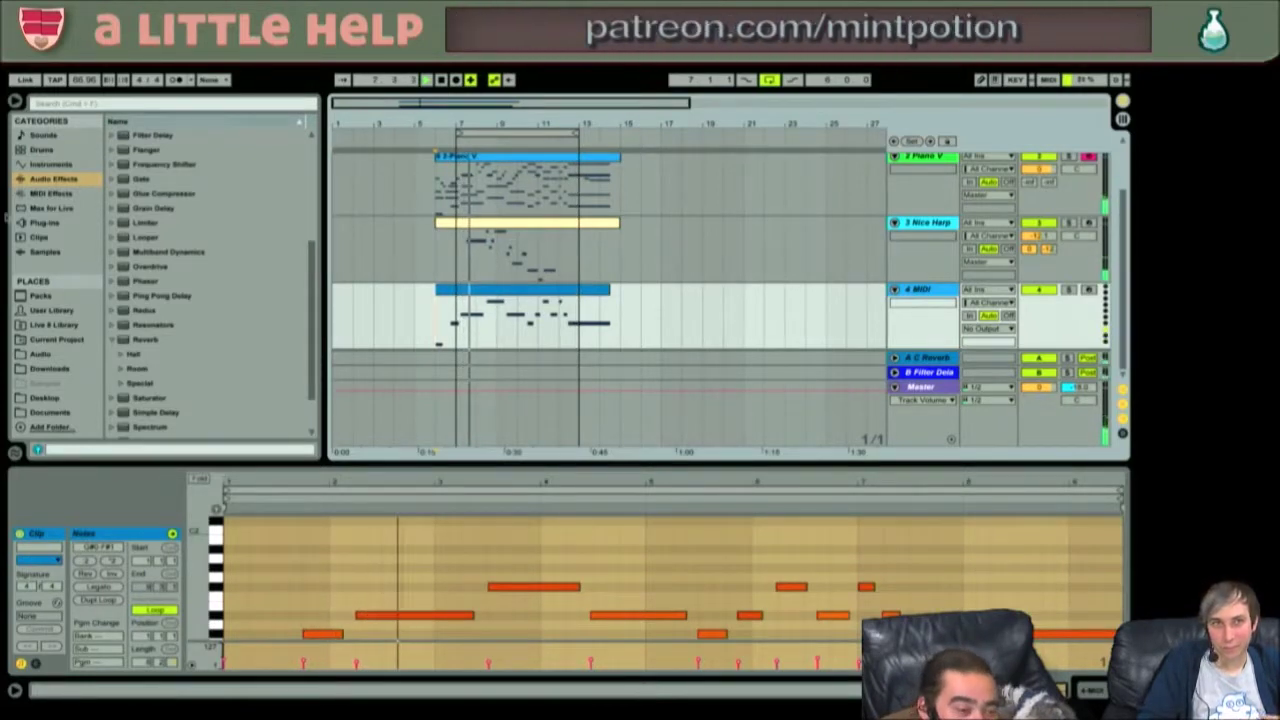
left_click(269, 338)
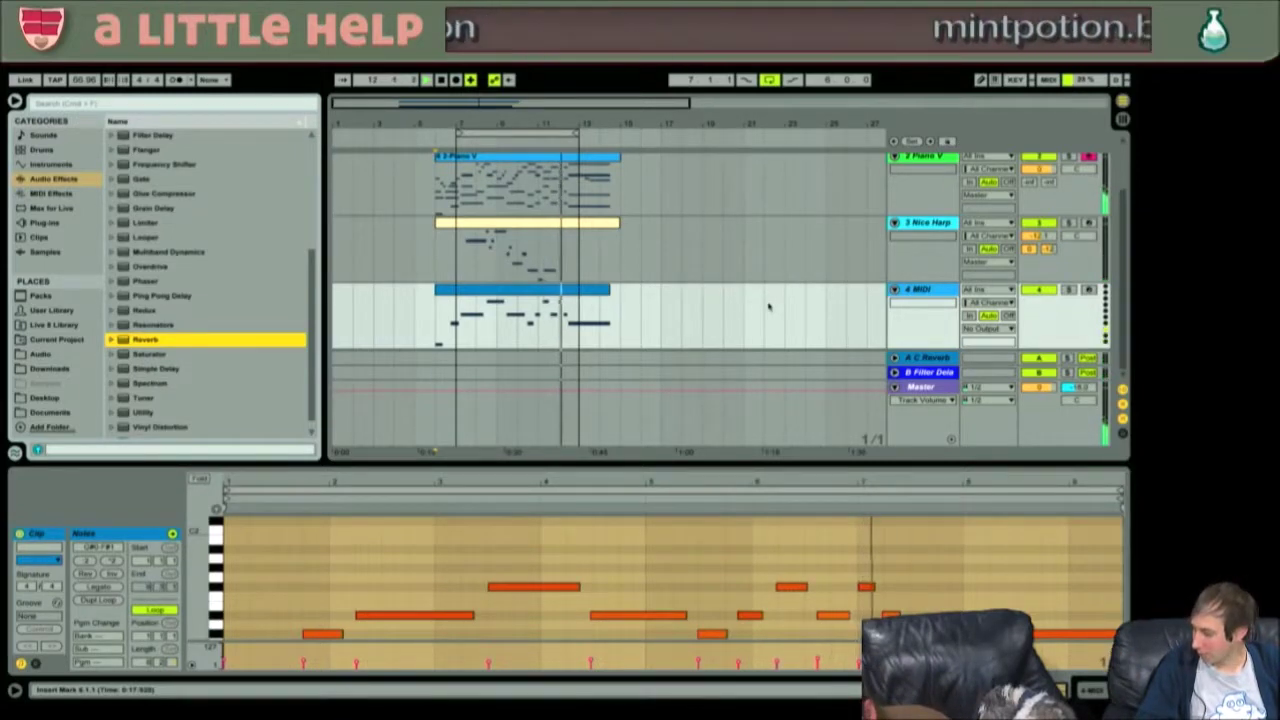
- Save the Live Set as Rainy Hearts.als in the LiveProjects folder
key("ctrl+s")
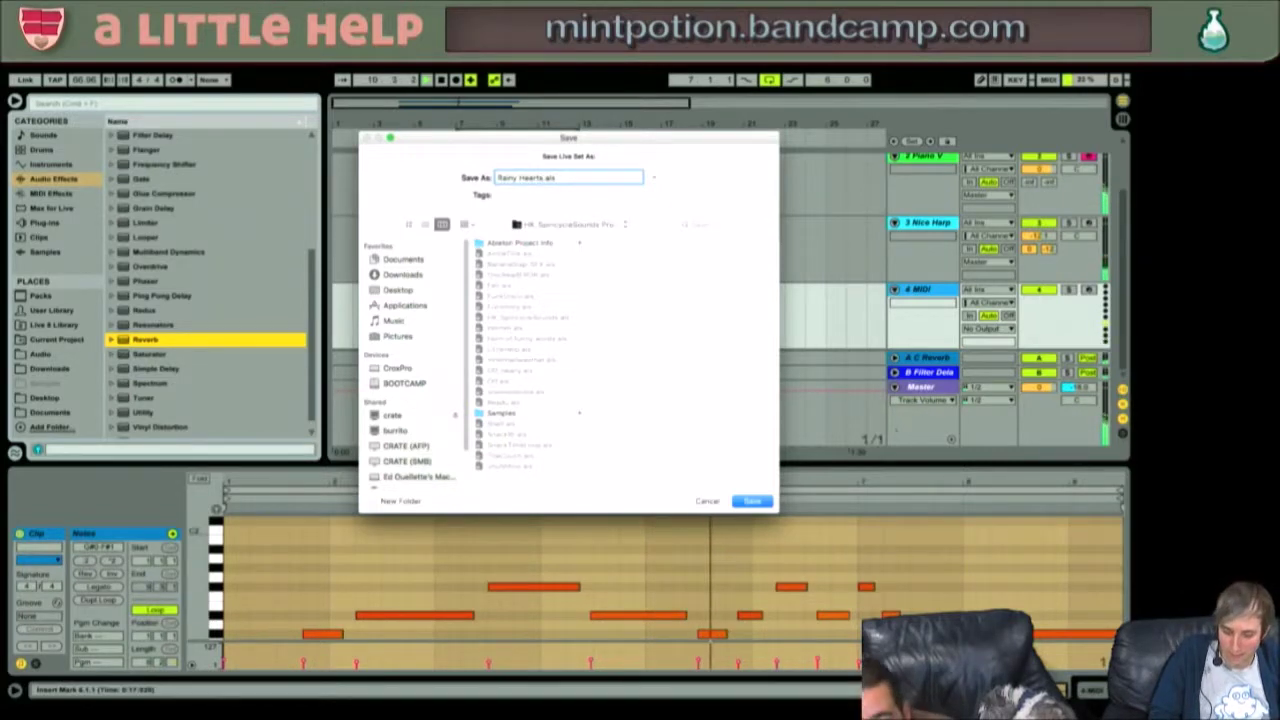
left_click(580, 224)
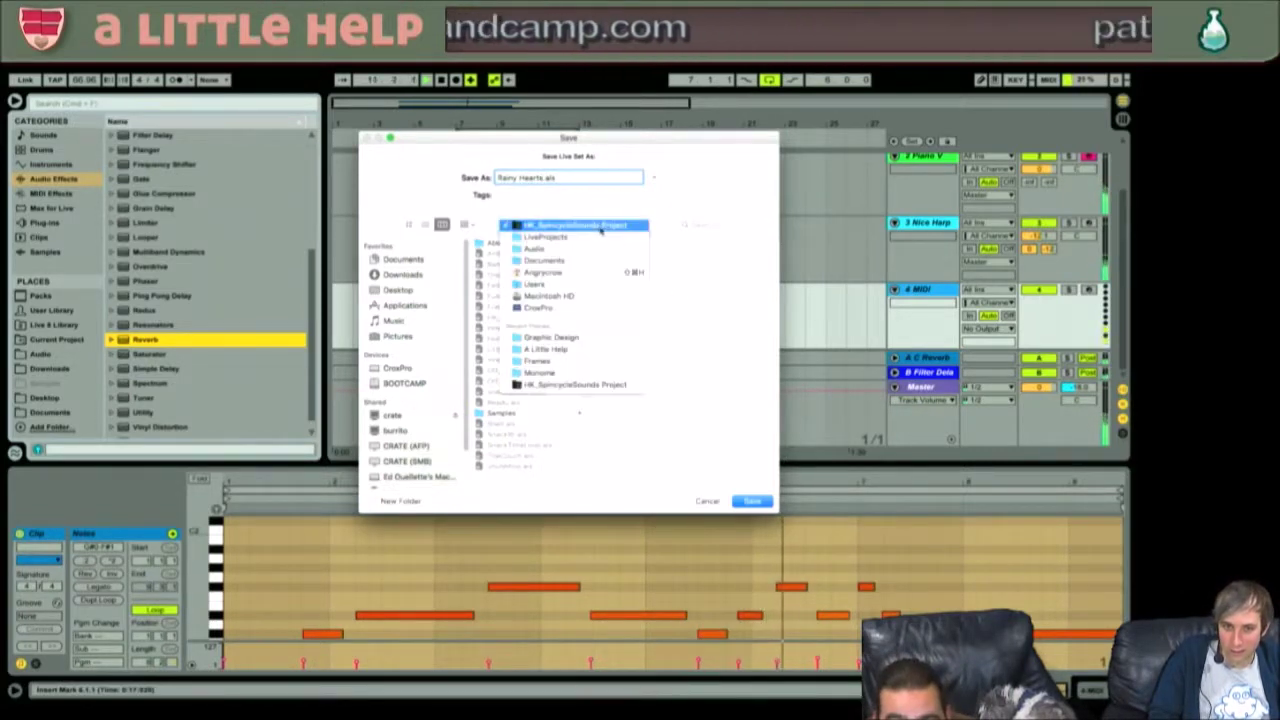
left_click(565, 237)
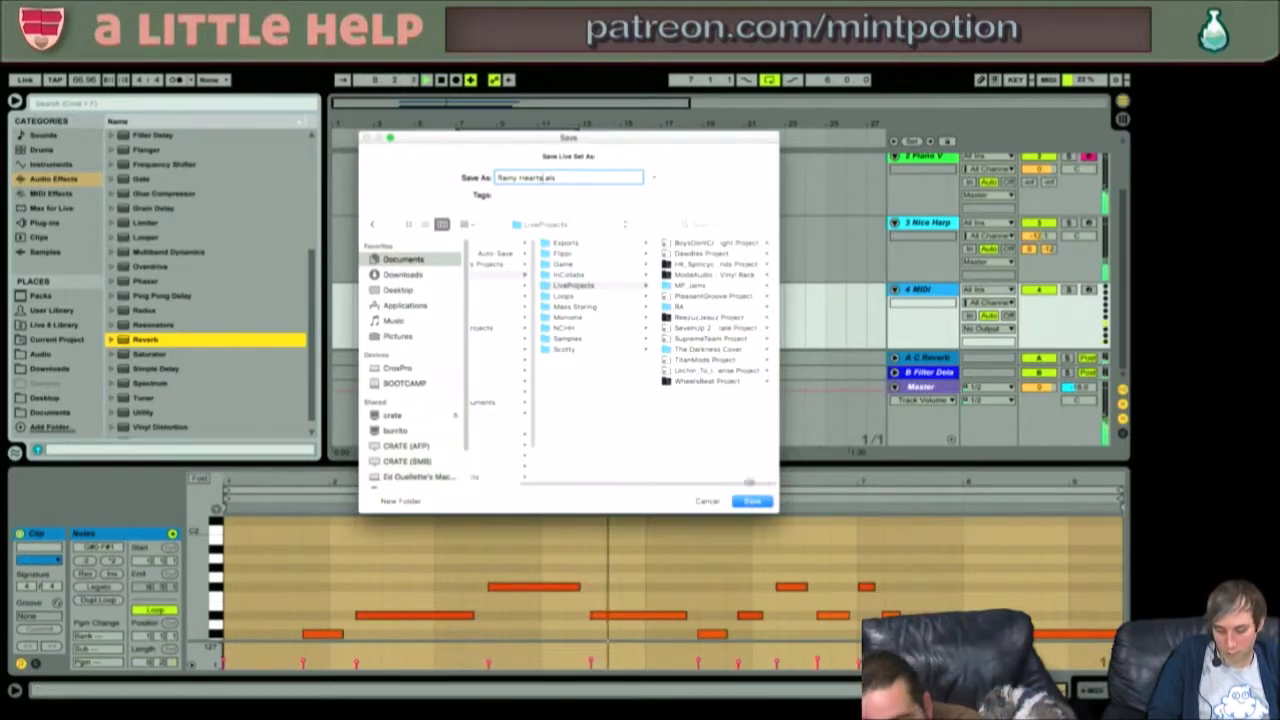
left_click(754, 501)
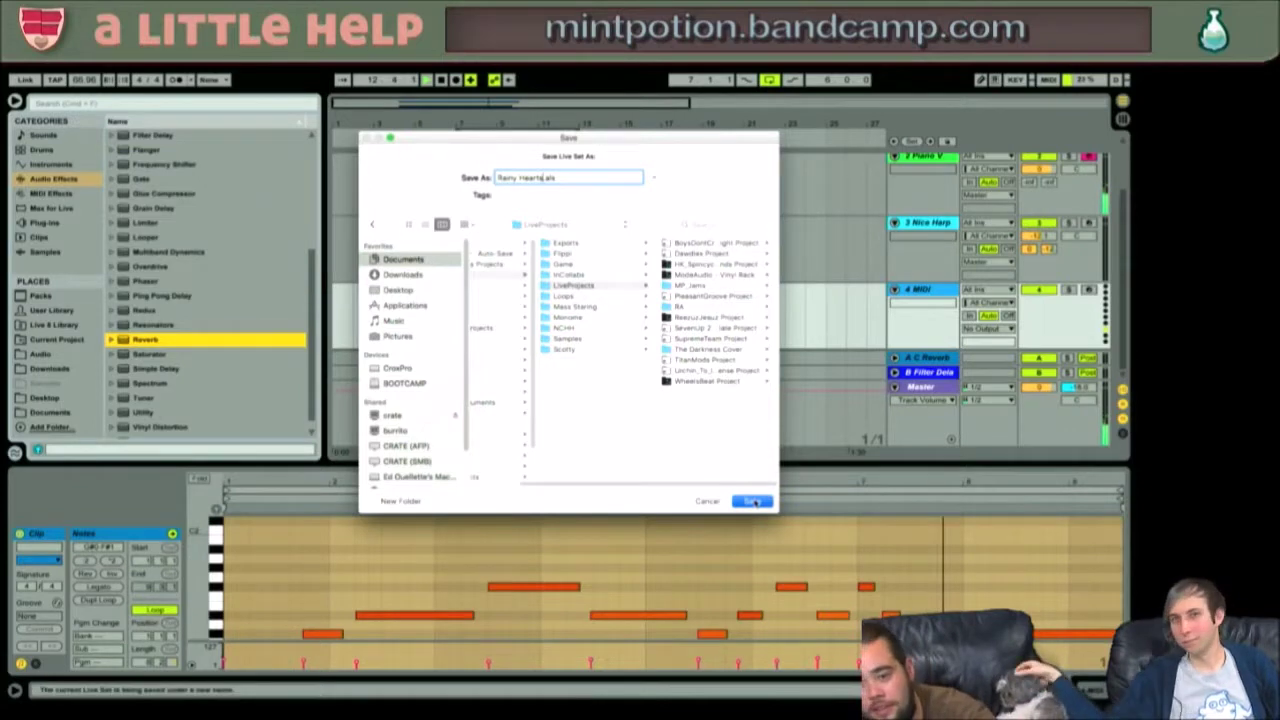
- Check the LiveProjects folder for the Rainy Hearts project without opening any set
mouse_move(161, 70)
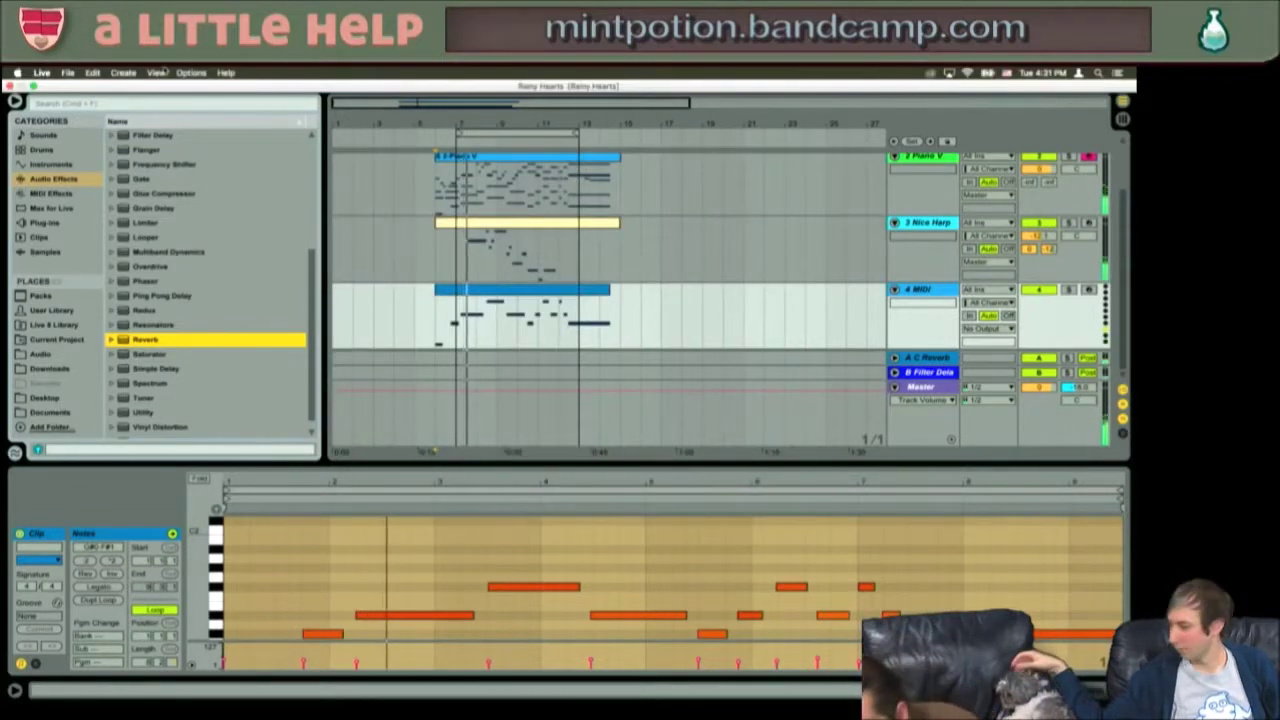
key("super+o")
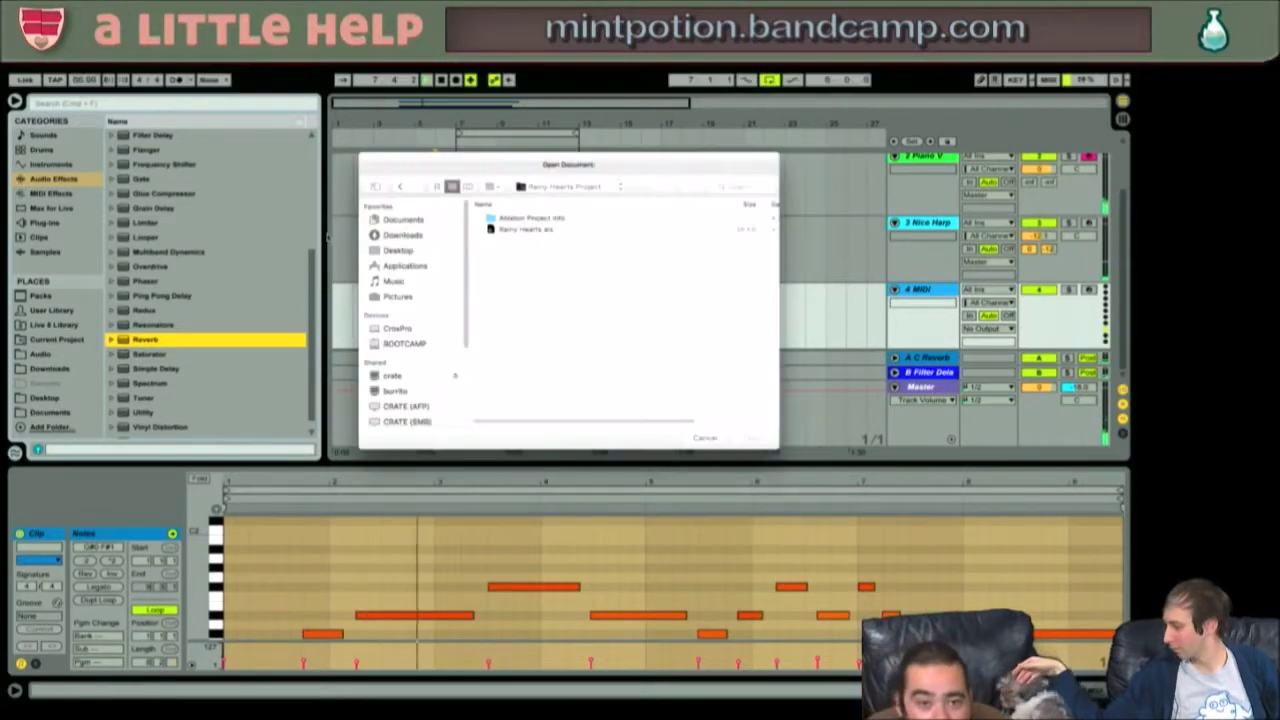
left_click(588, 186)
left_click(545, 198)
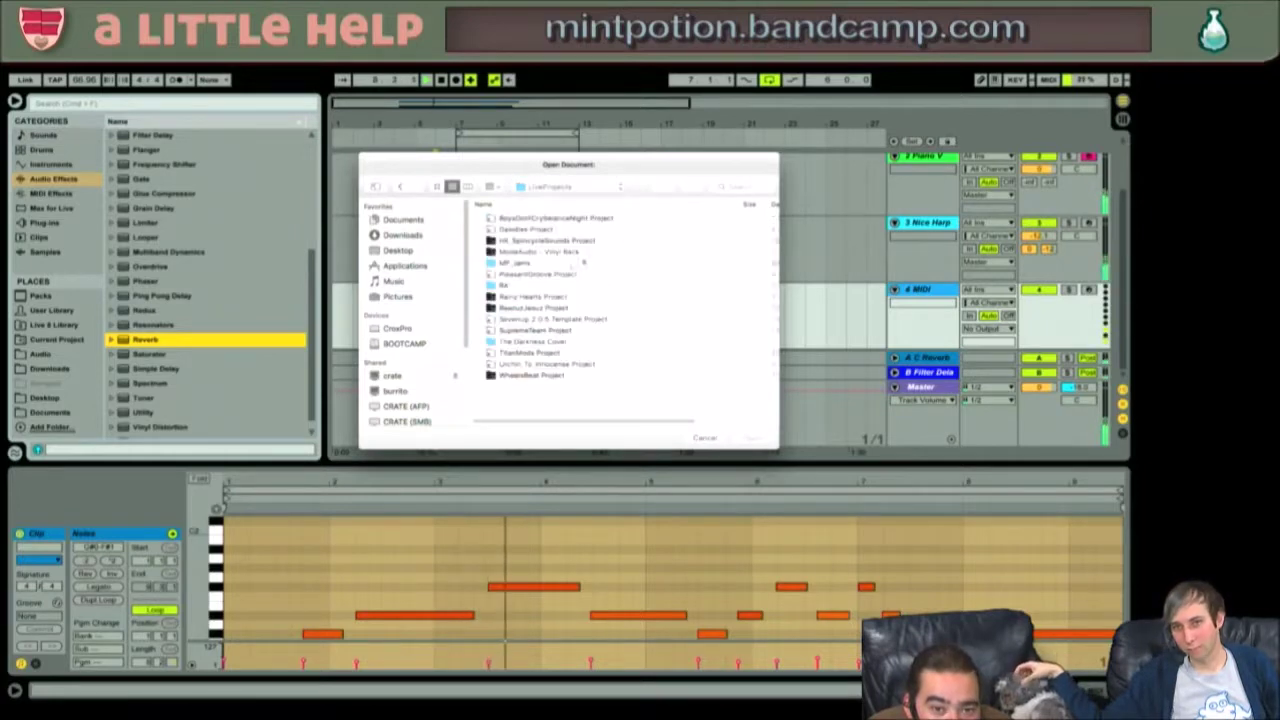
left_click(540, 296)
key("Down")
key("Down")
key("Down")
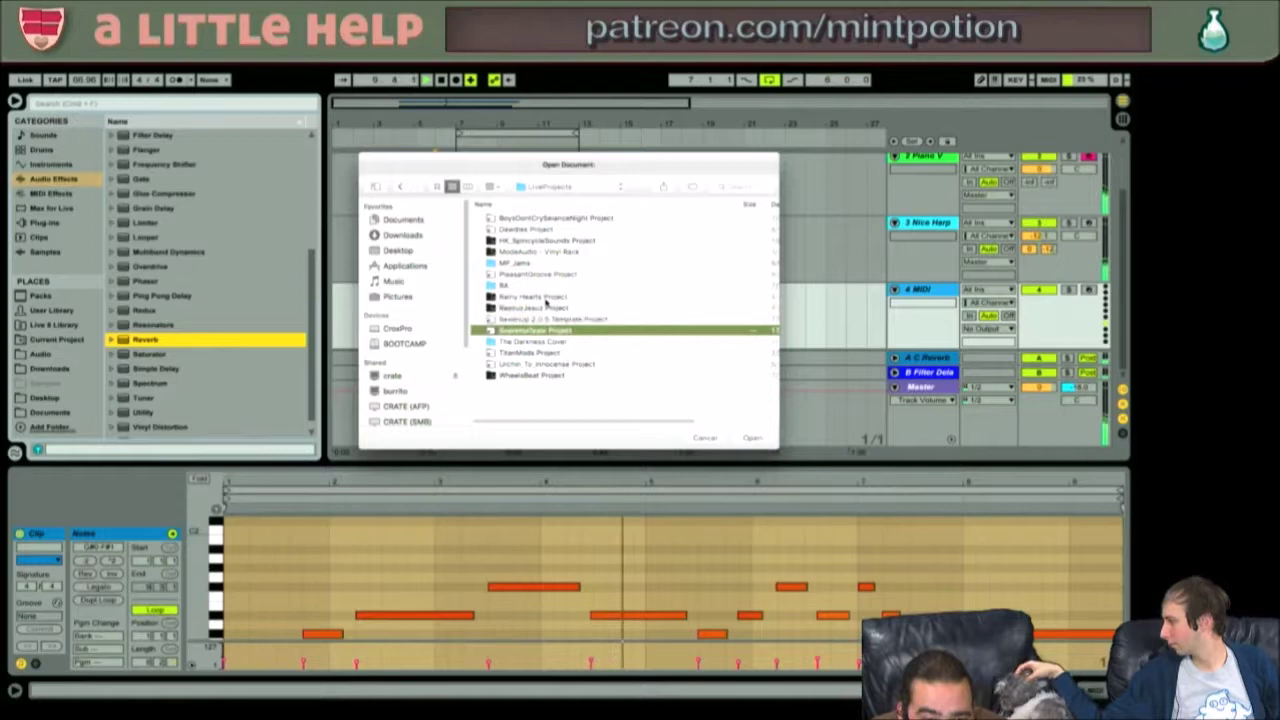
key("Up")
key("Up")
key("Up")
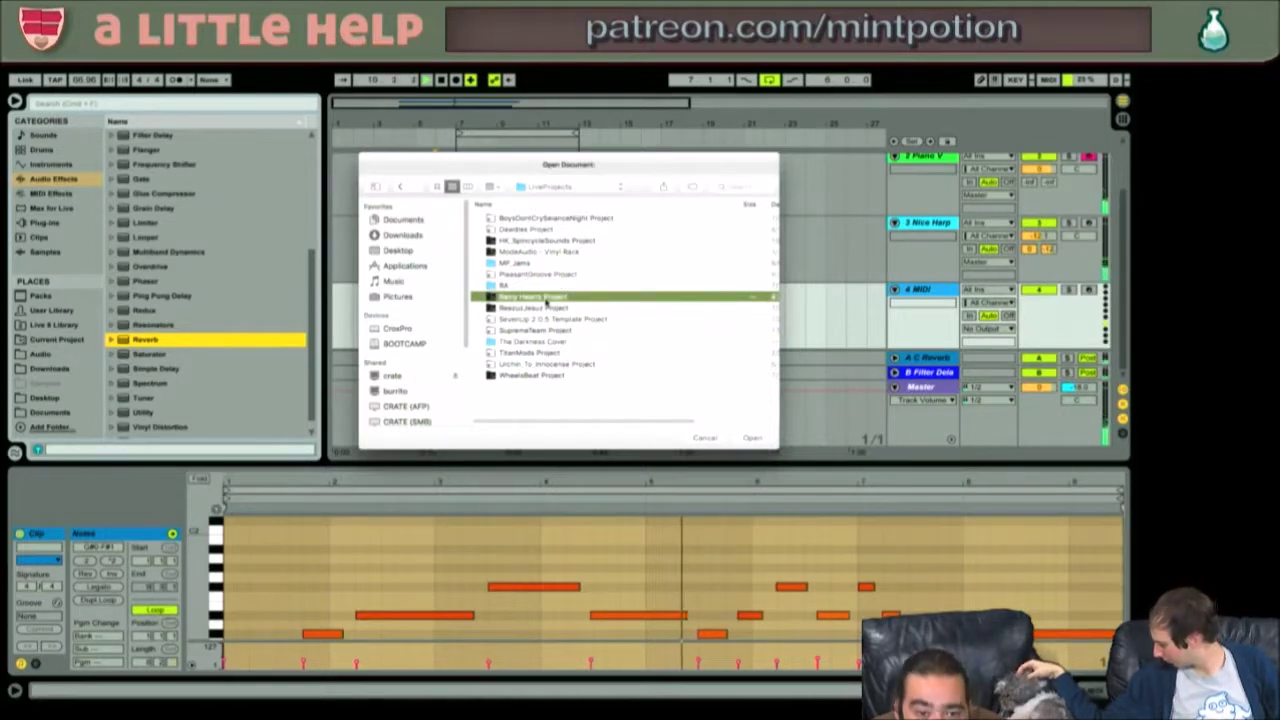
key("Down")
key("Down")
key("Up")
key("Up")
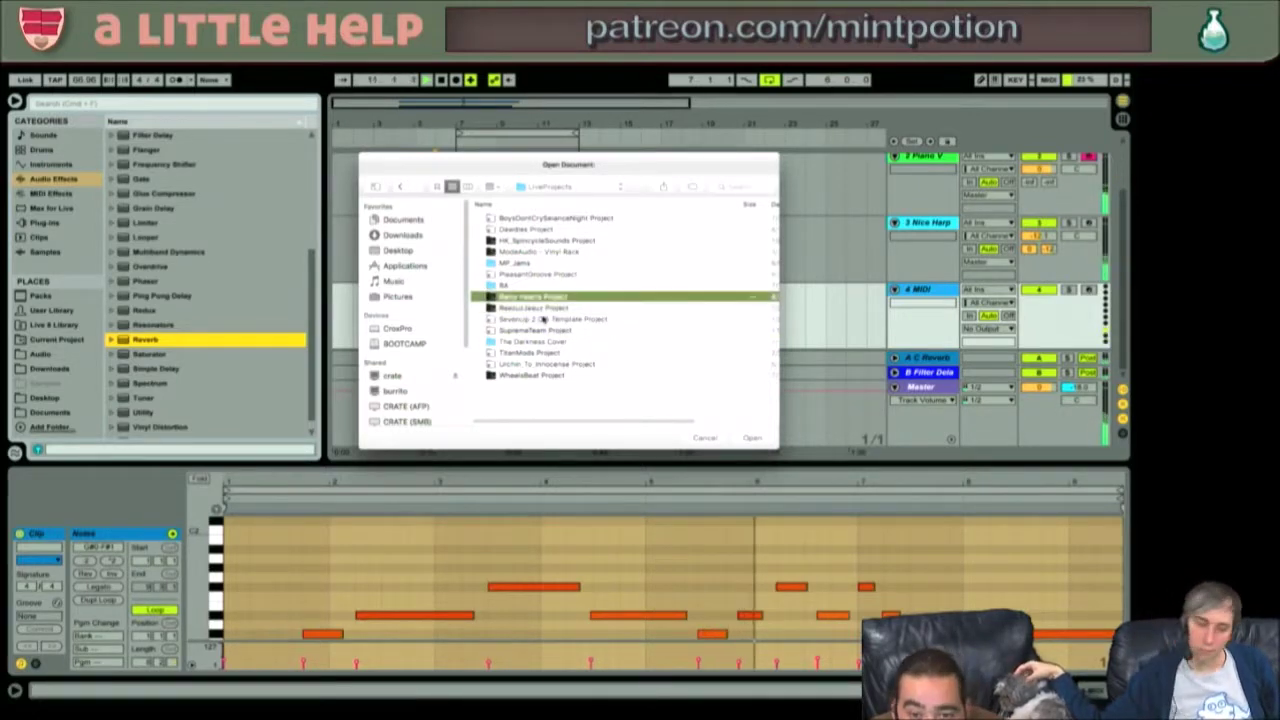
left_click(711, 437)
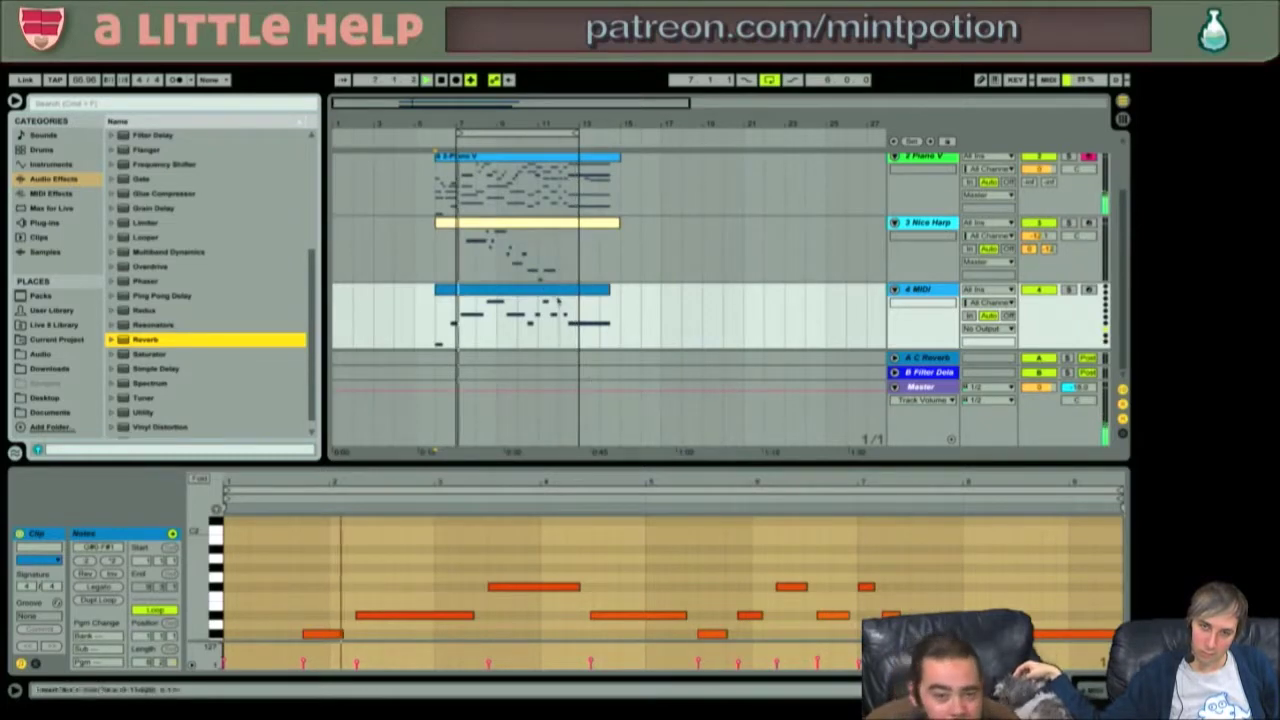
- Compare the notes of the Nice Harp clip with those of the bass-note clip
left_click(538, 226)
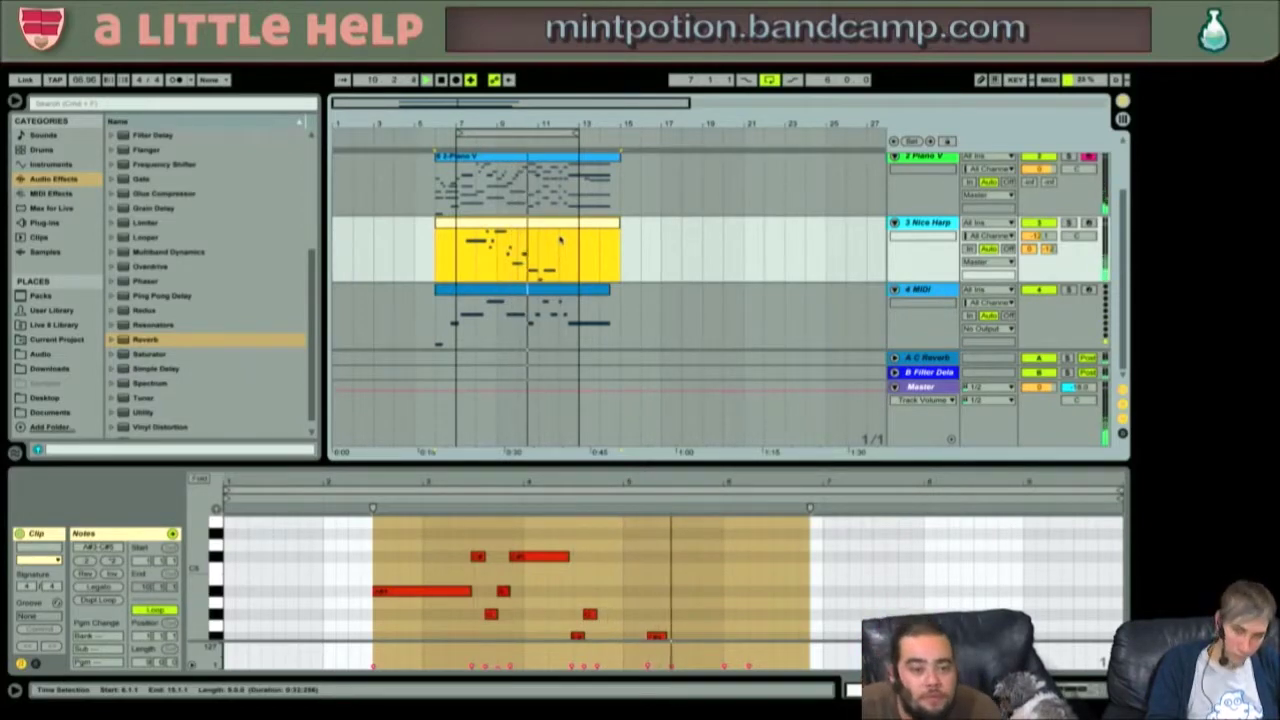
key("Down")
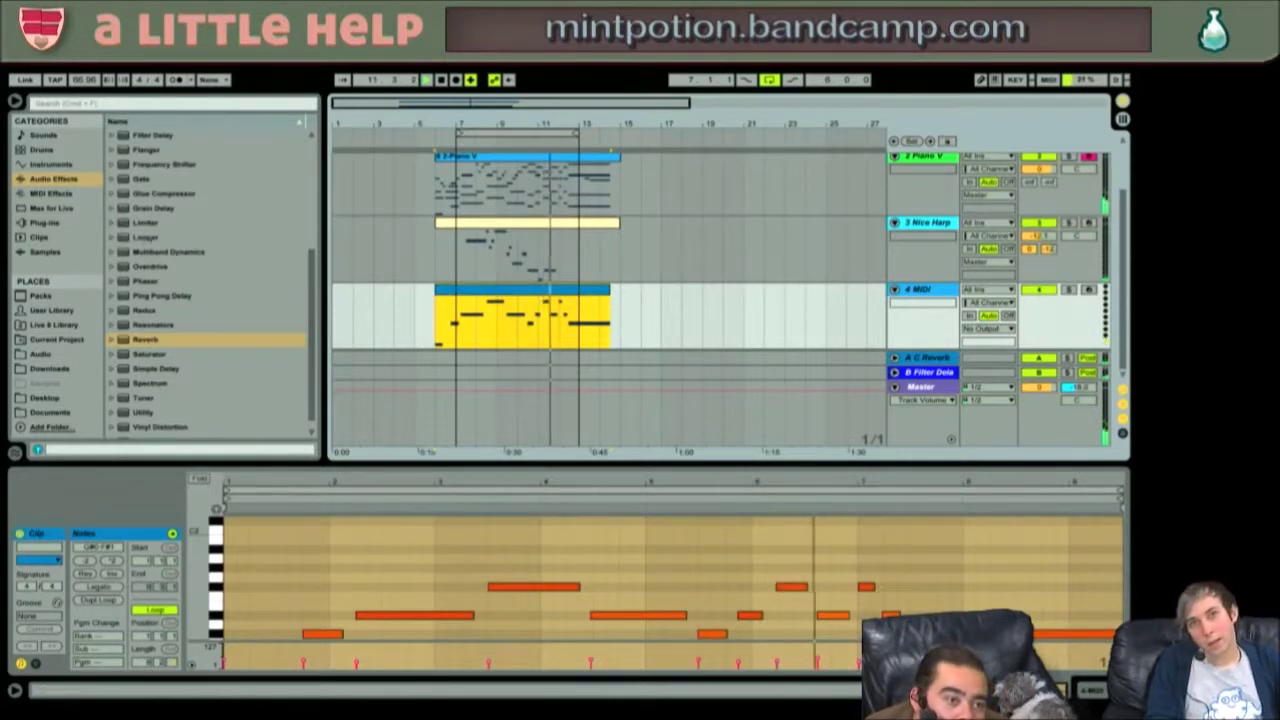
left_click(548, 229)
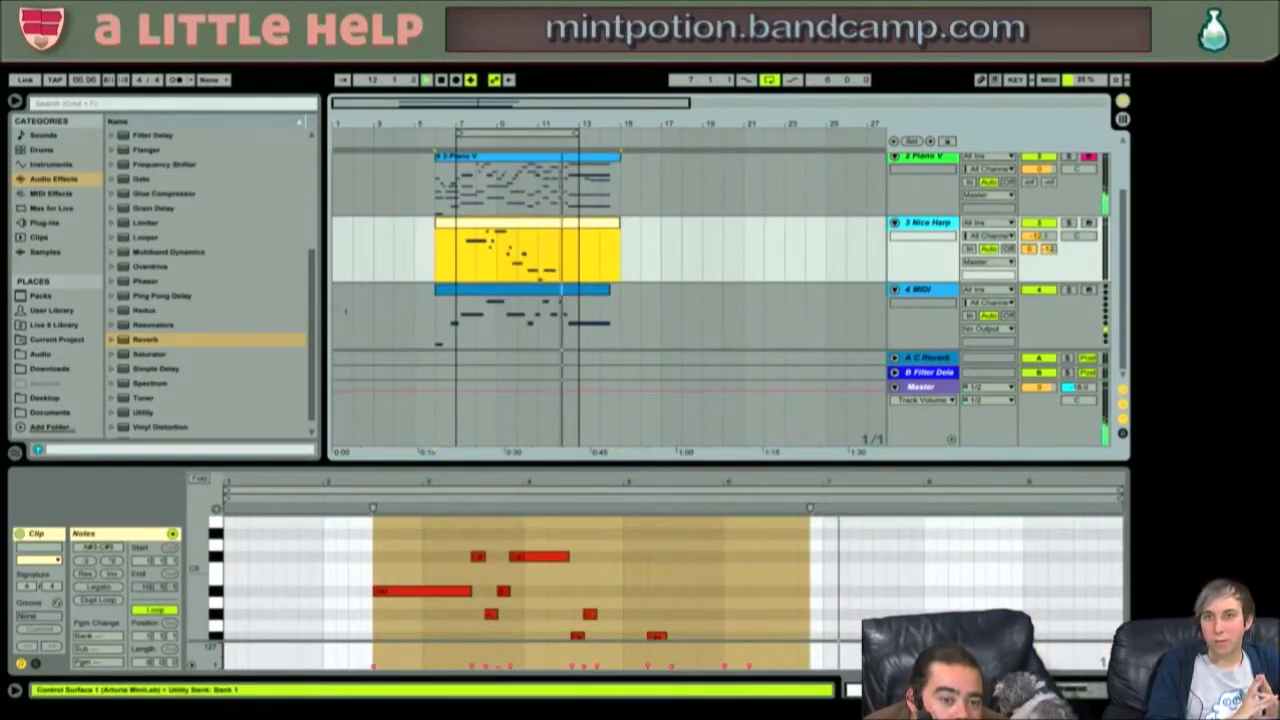
- Load the Eb Tuba Solo Mute Legato preset from the Orchestral Brass pack onto the bass-note MIDI track
left_click(516, 302)
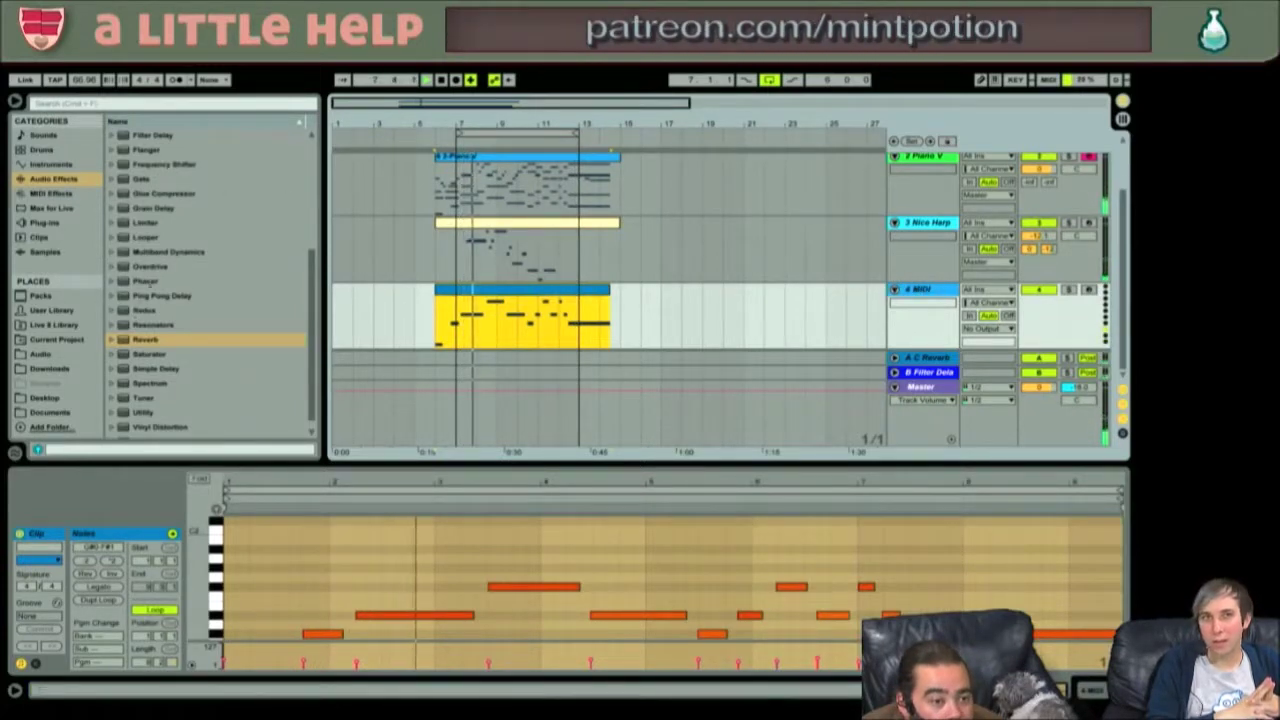
left_click(50, 164)
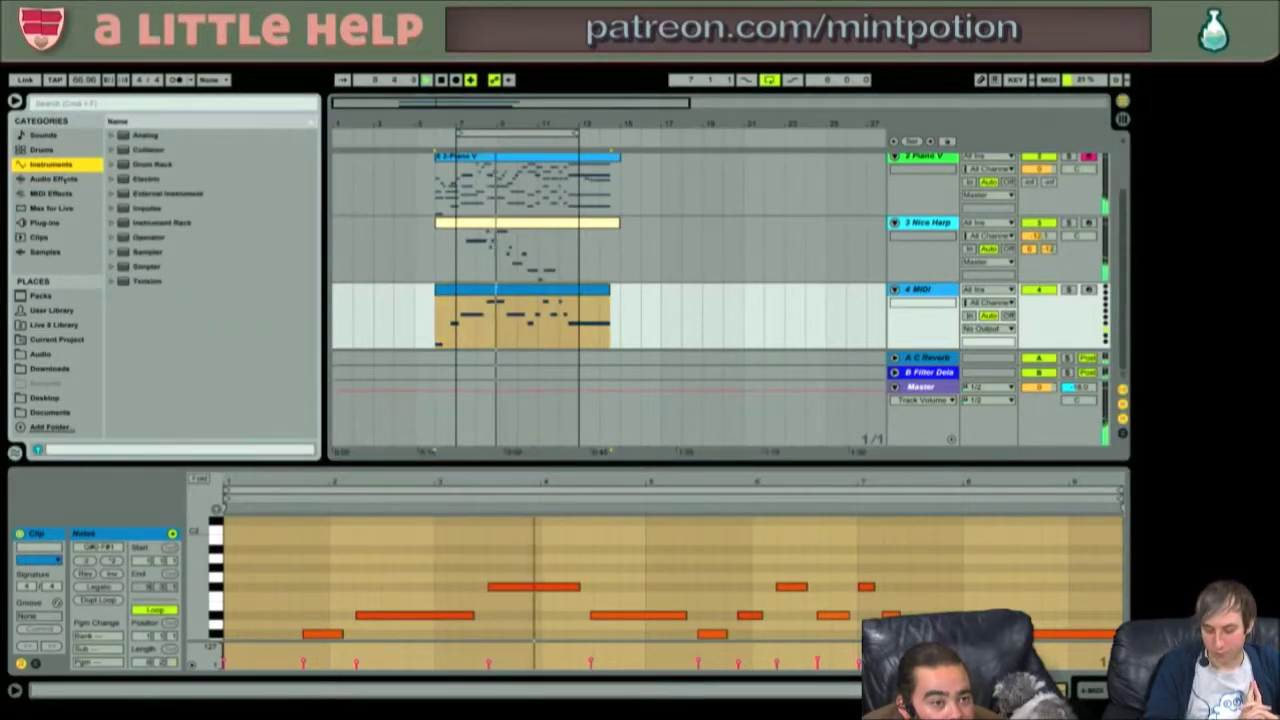
left_click(55, 179)
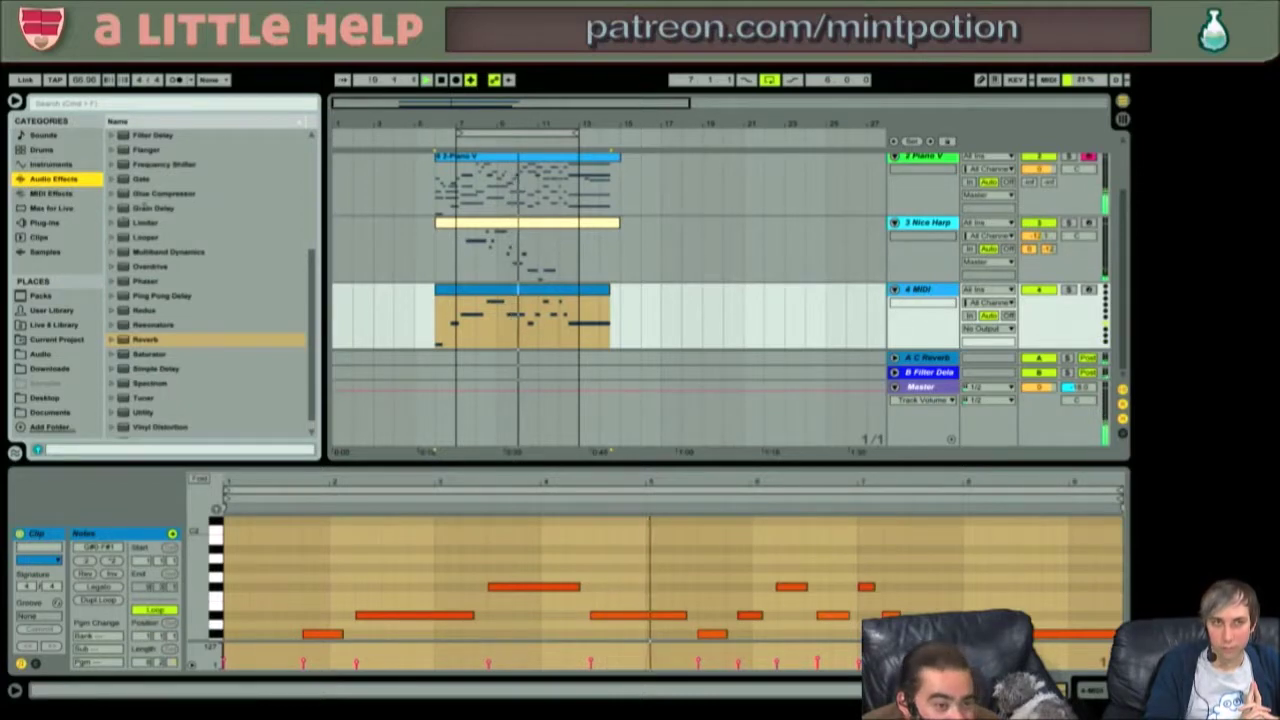
left_click(42, 135)
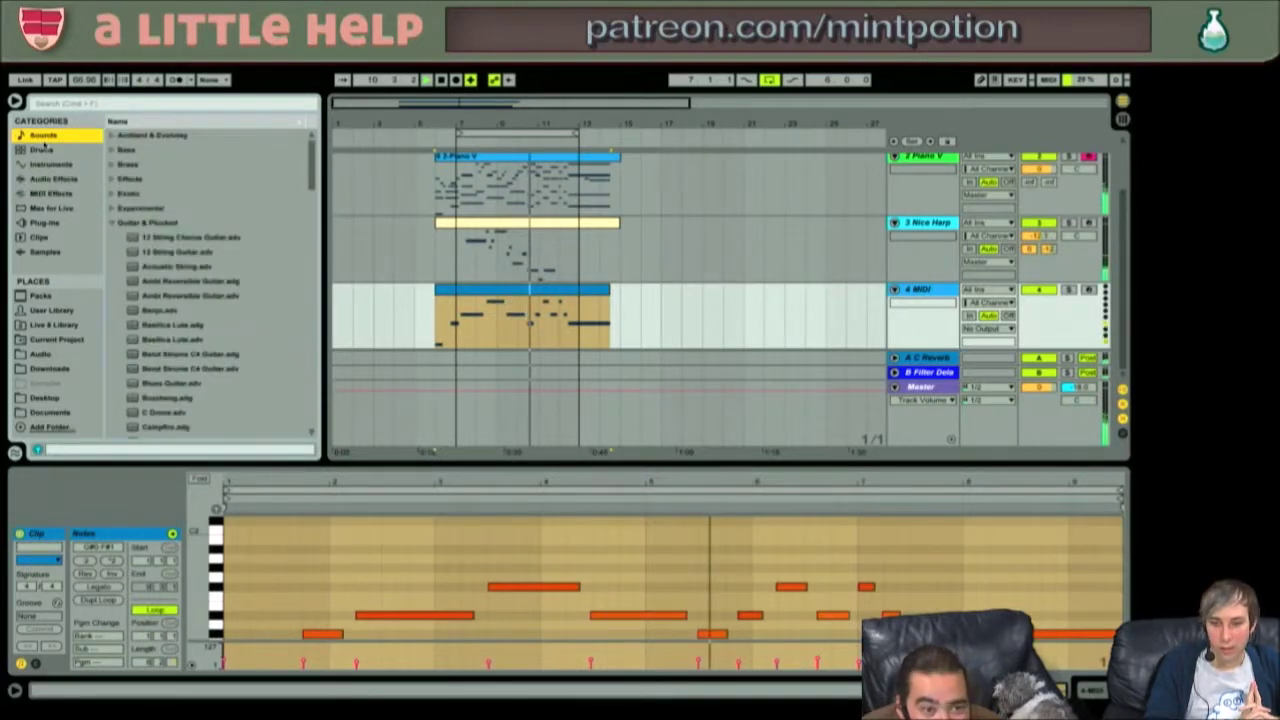
left_click(40, 296)
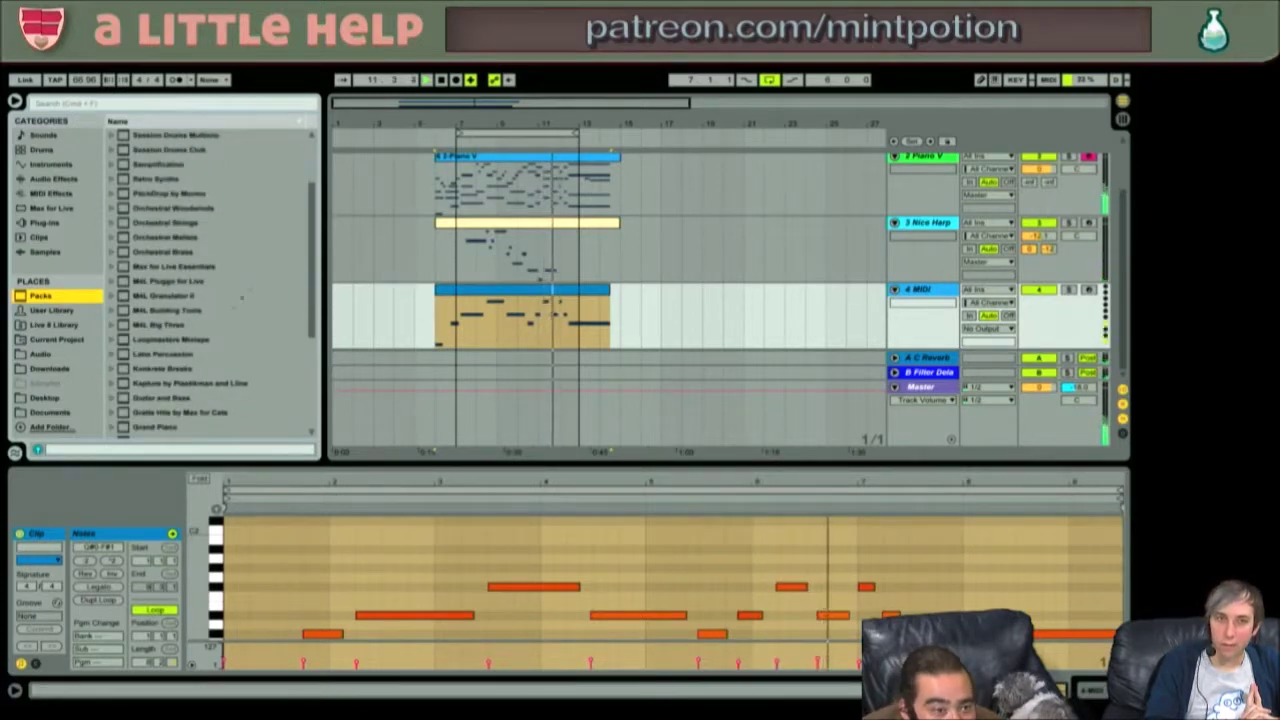
scroll(210, 280, "down", 5)
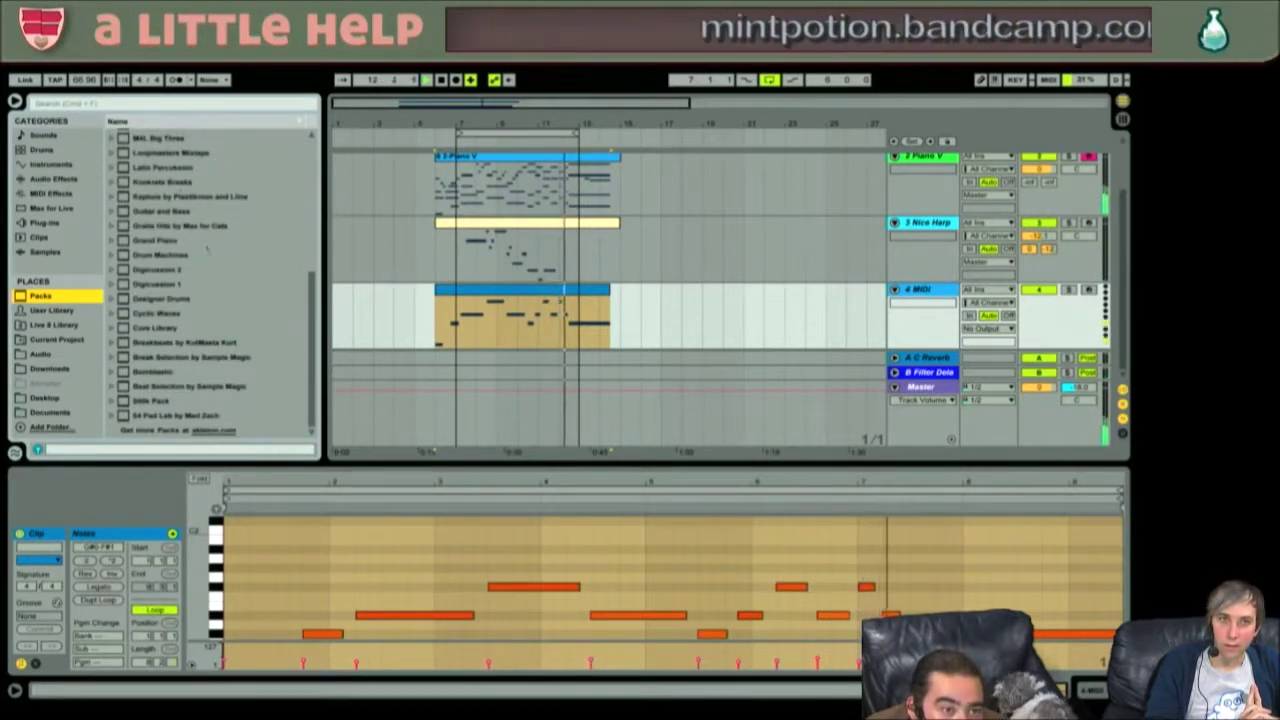
scroll(217, 262, "up", 7)
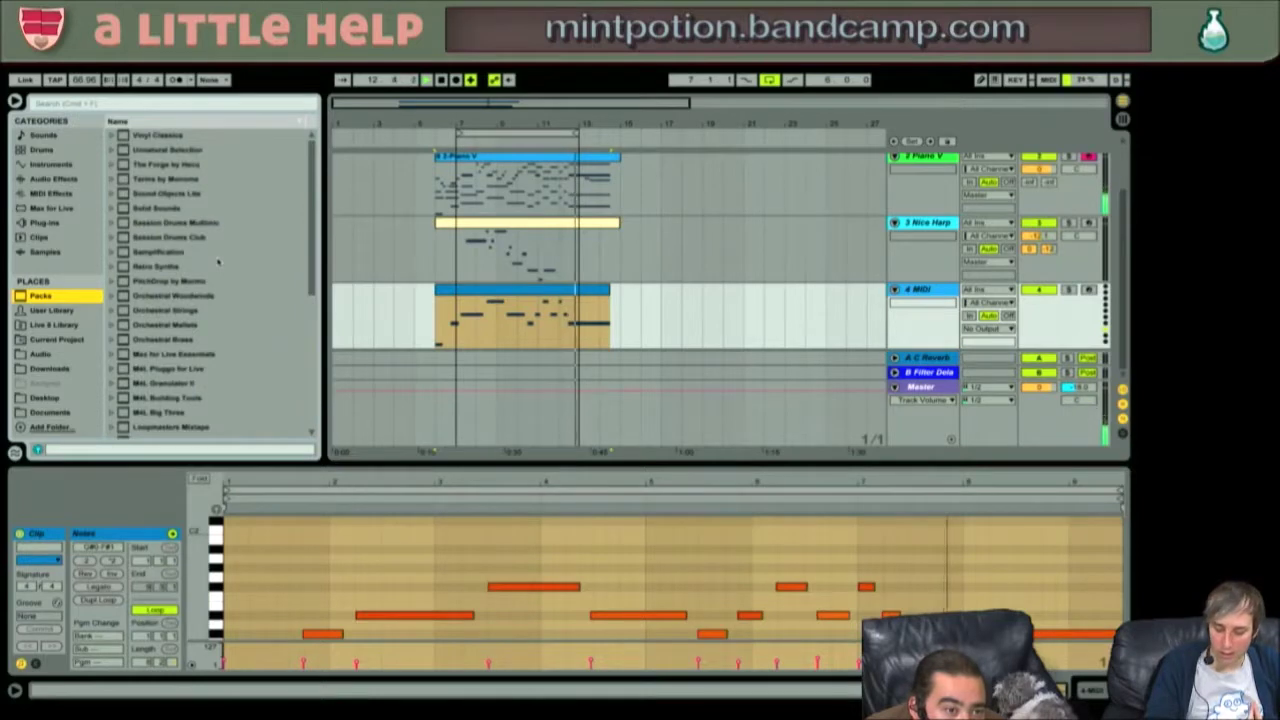
left_click(111, 296)
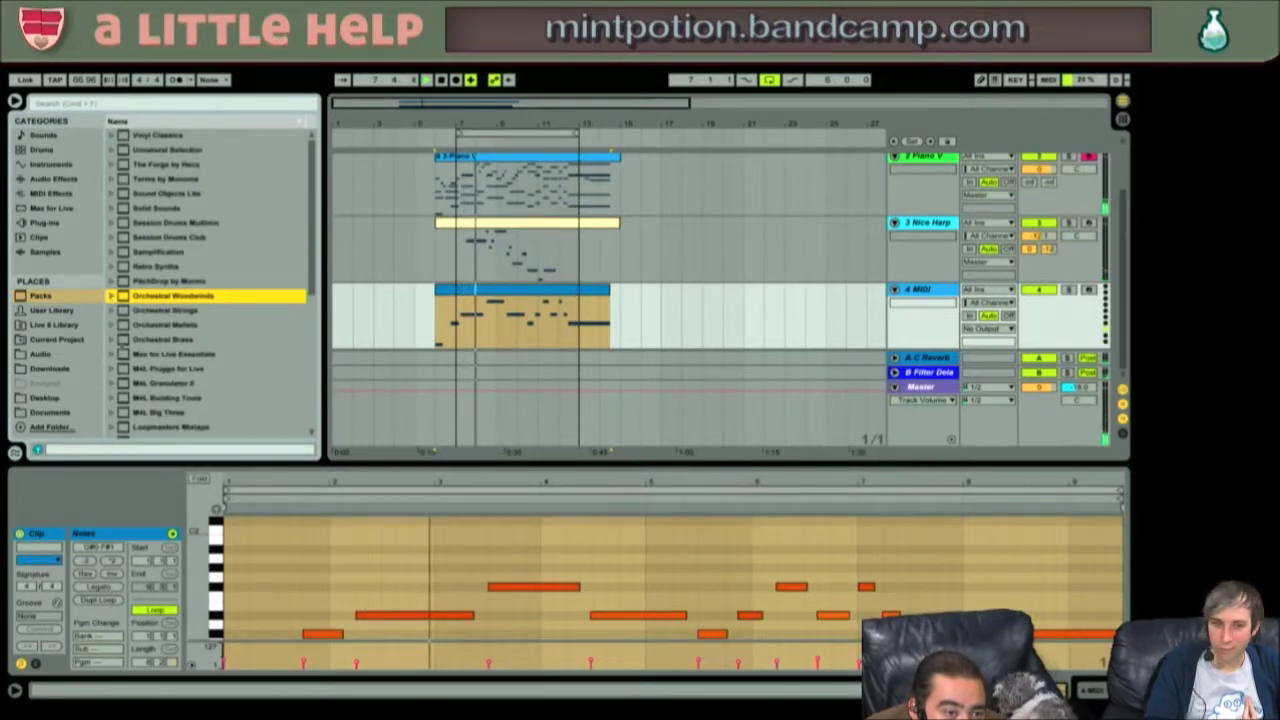
left_click(111, 340)
left_click(155, 354)
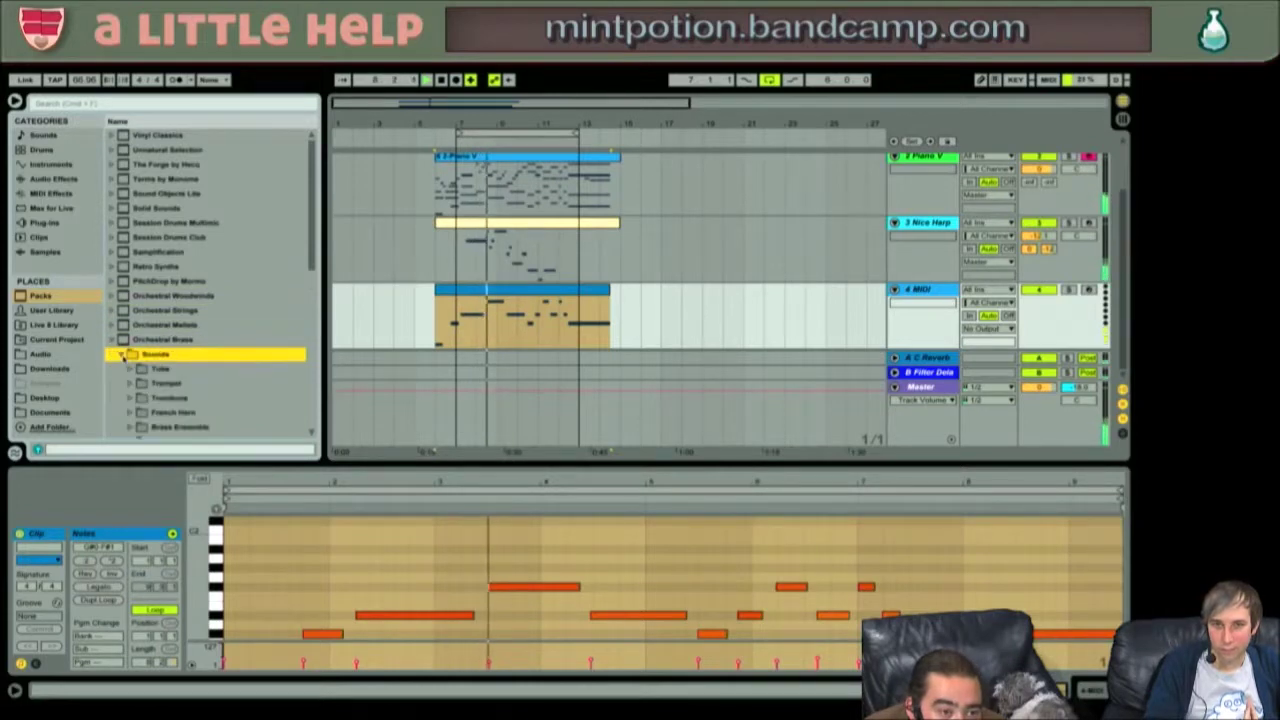
left_click(121, 354)
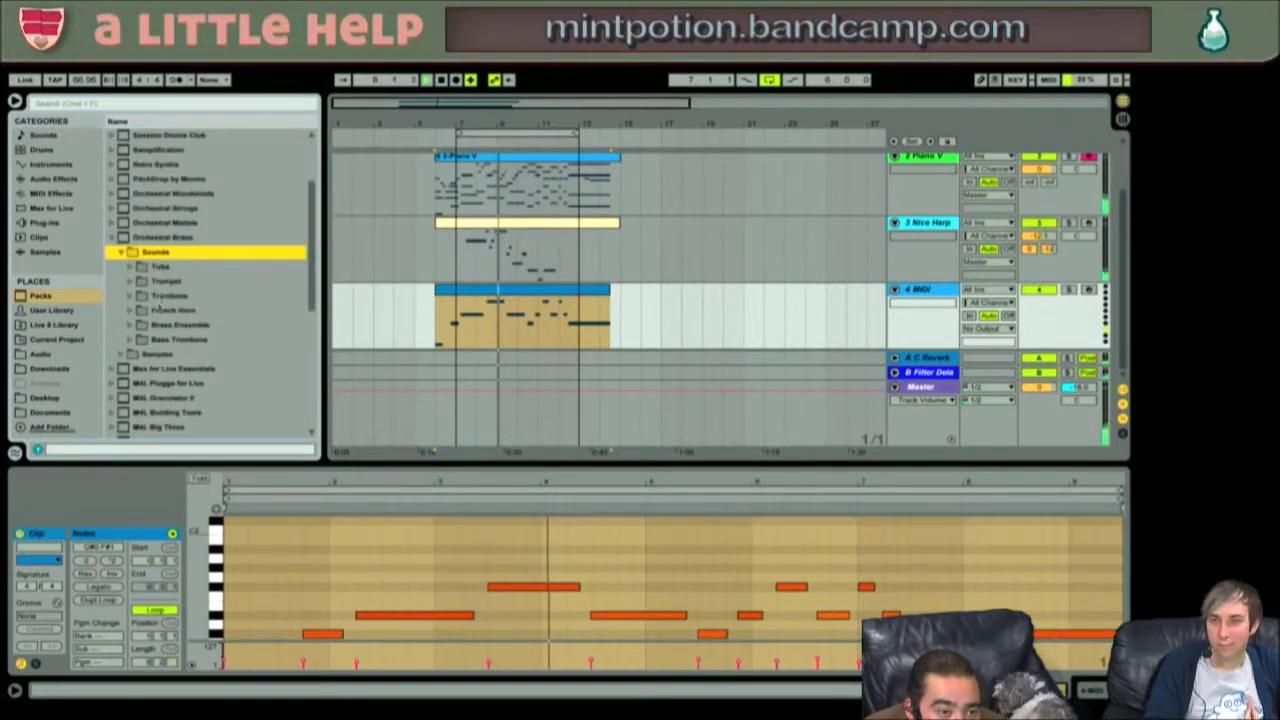
double_click(141, 267)
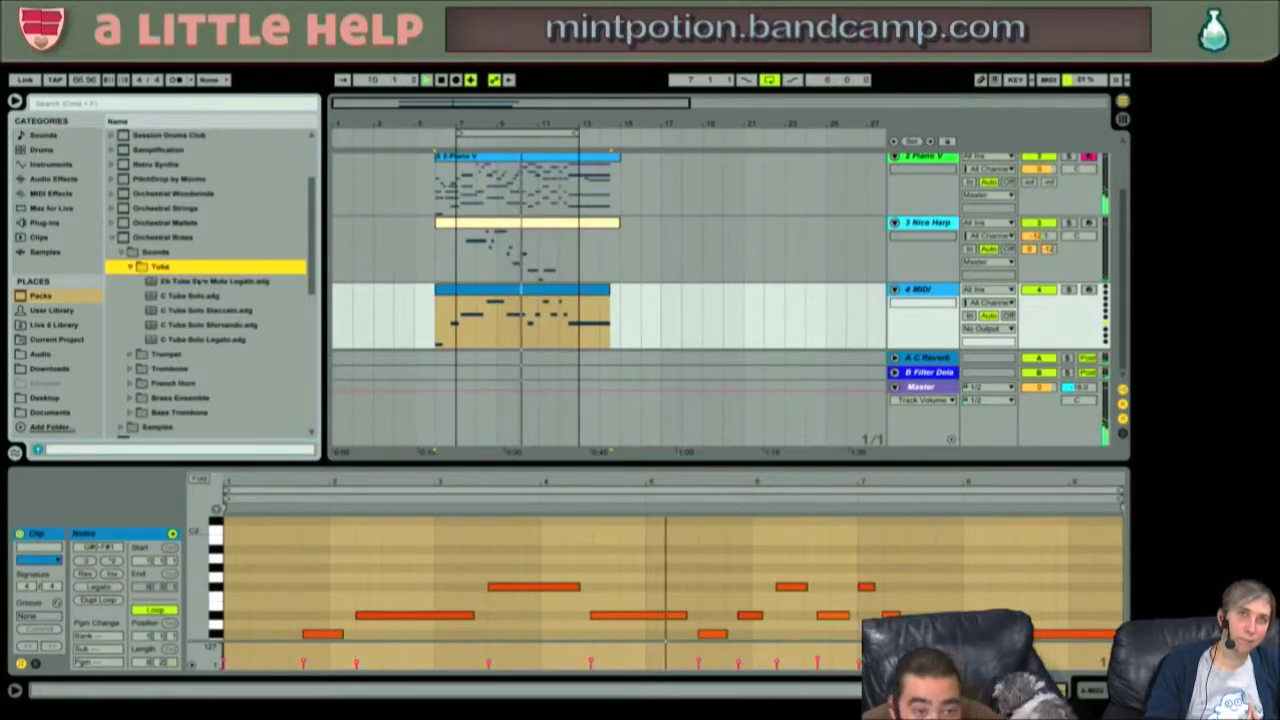
double_click(205, 281)
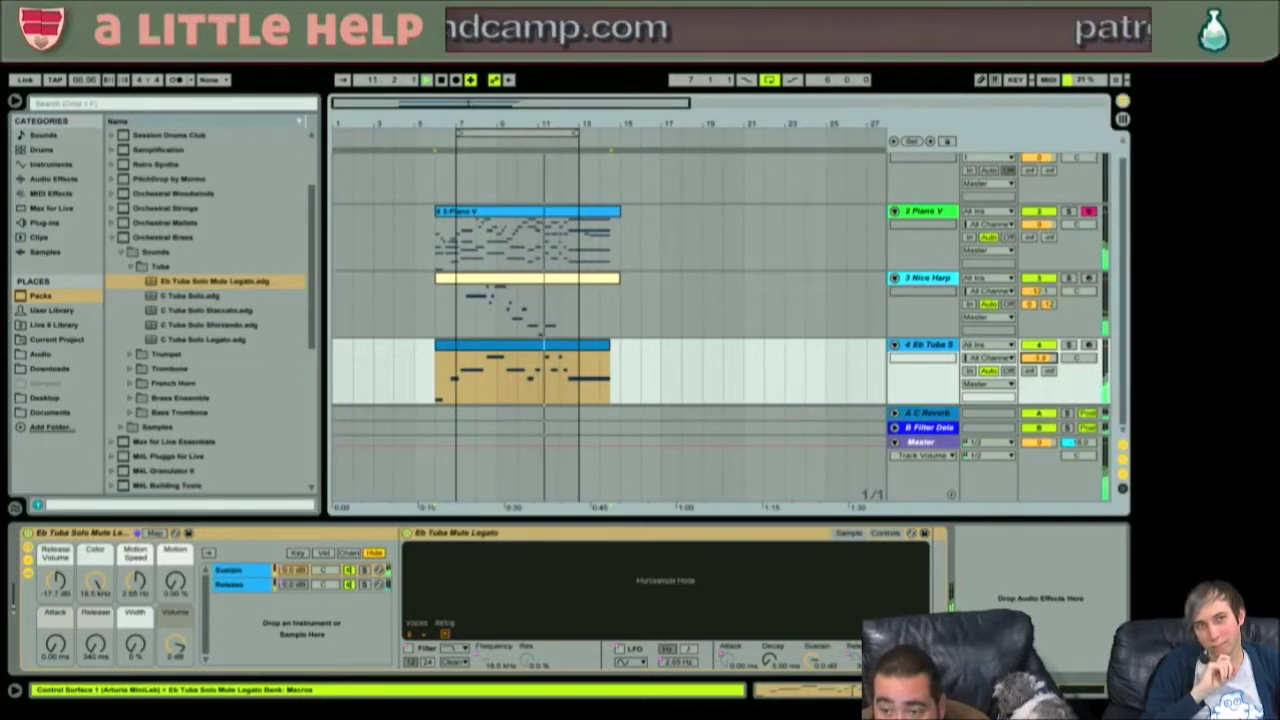
- Lower the tuba track's volume and set its rack to release volume -13.9 dB, color 9.29 kHz, motion 10.2%, attack 0.47 ms, release 1.19 s, width 16%
left_click_drag(1043, 358, 1045, 357)
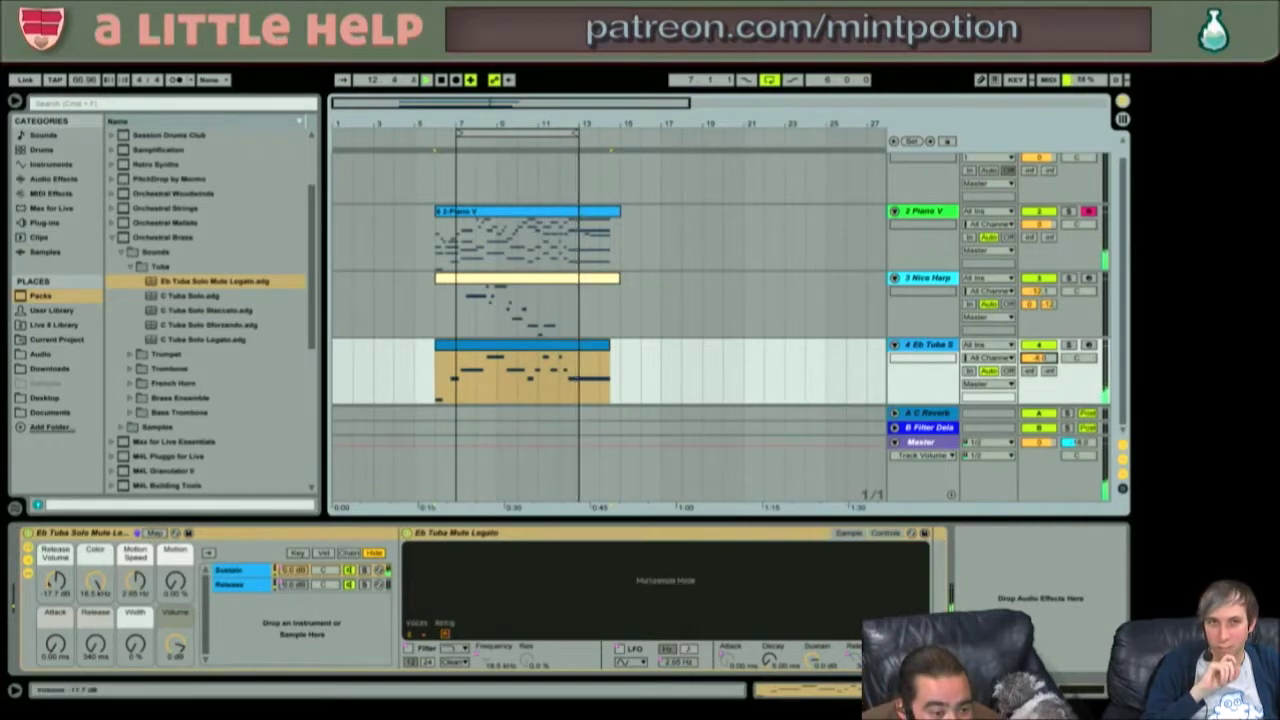
left_click_drag(57, 580, 95, 625)
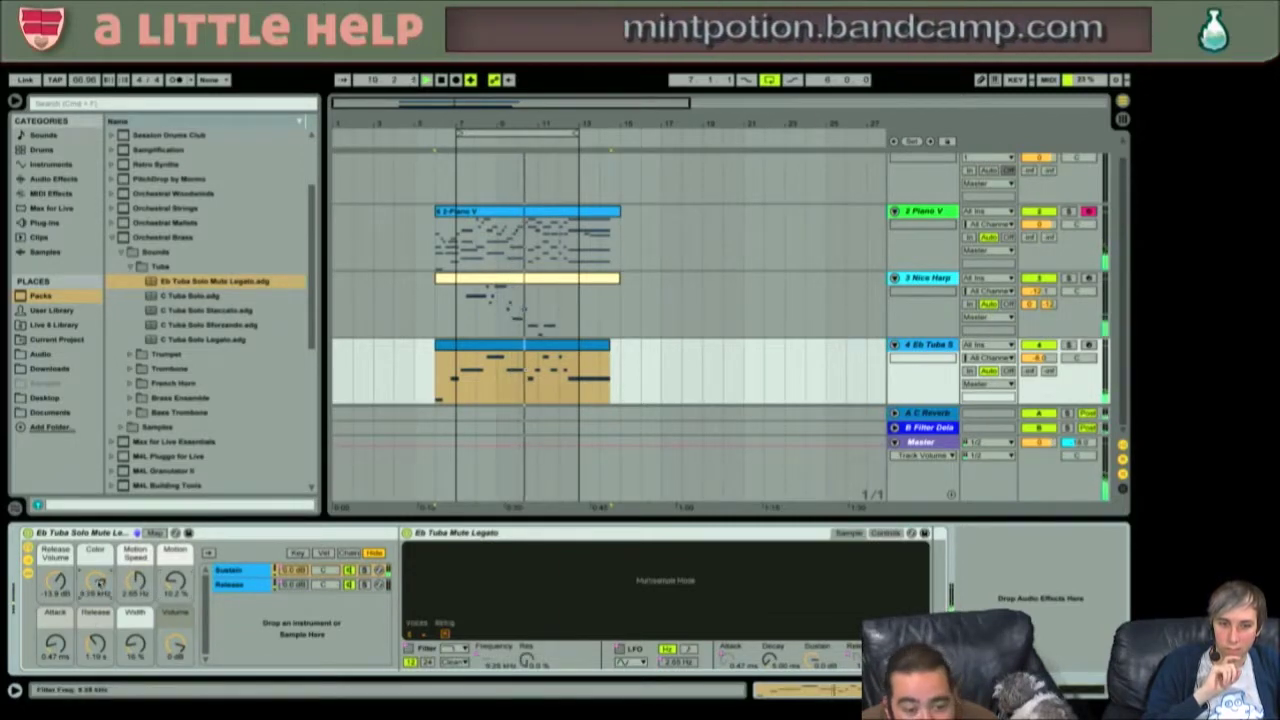
left_click(697, 368)
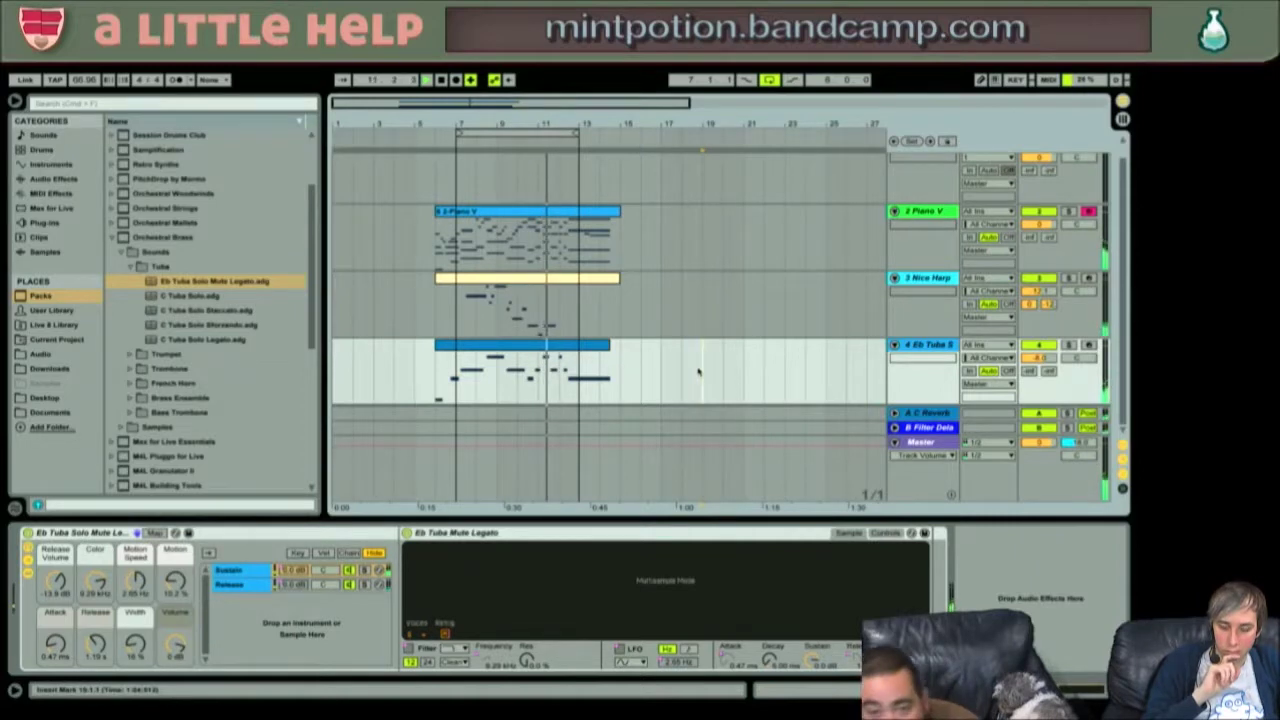
- Show the tracks and mixer in Session View and select scene 3
left_click(545, 183)
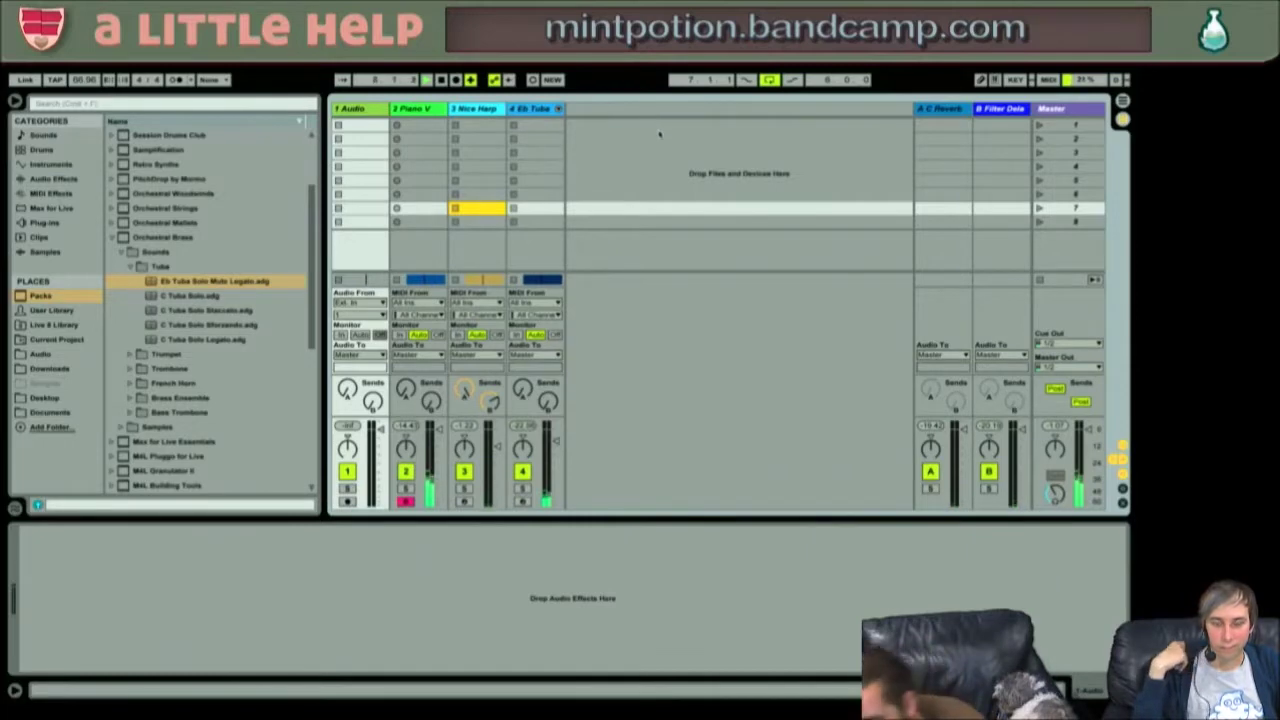
left_click(650, 153)
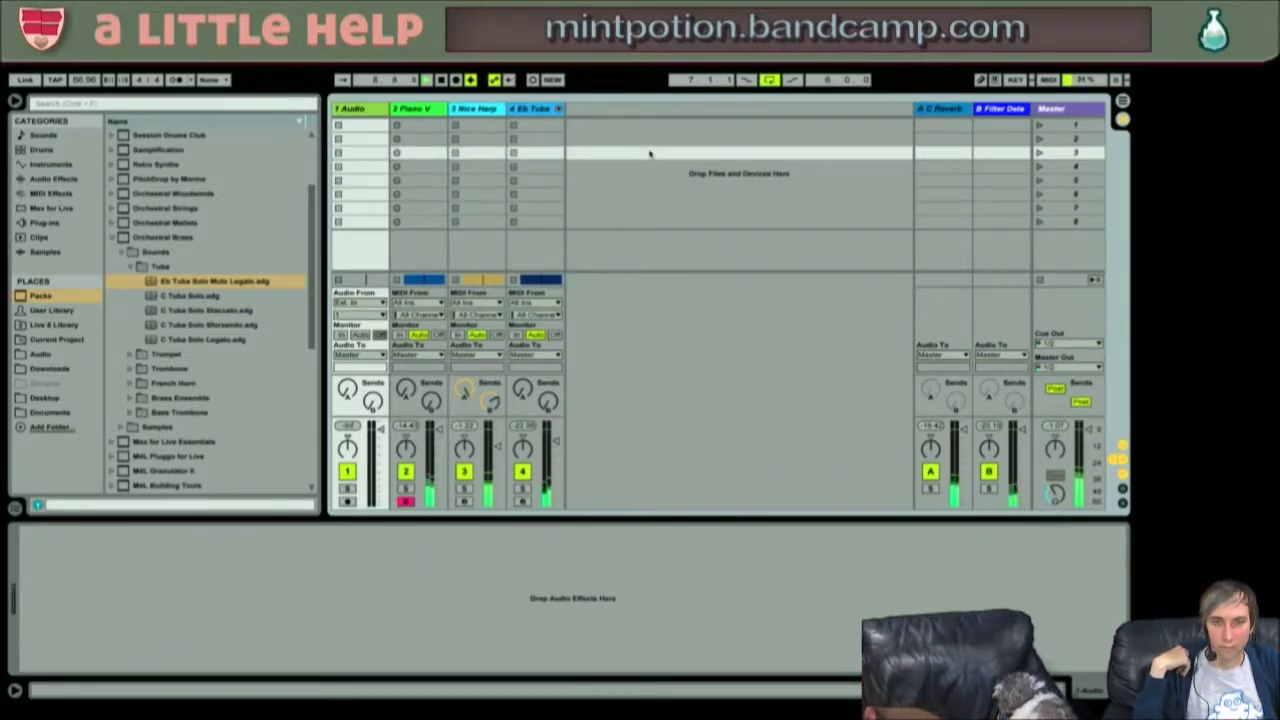
- Insert a new MIDI track after the first audio track and collapse the Orchestral Brass pack in the browser
key("ctrl+shift+t")
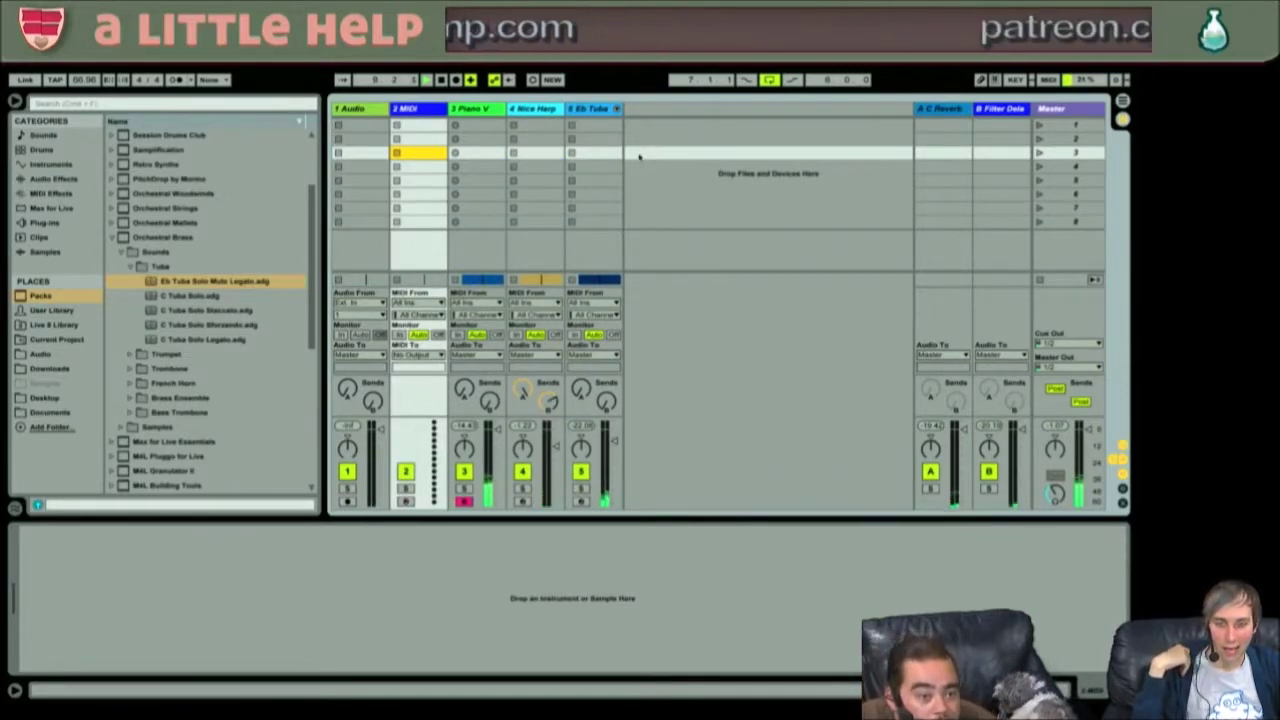
left_click(113, 238)
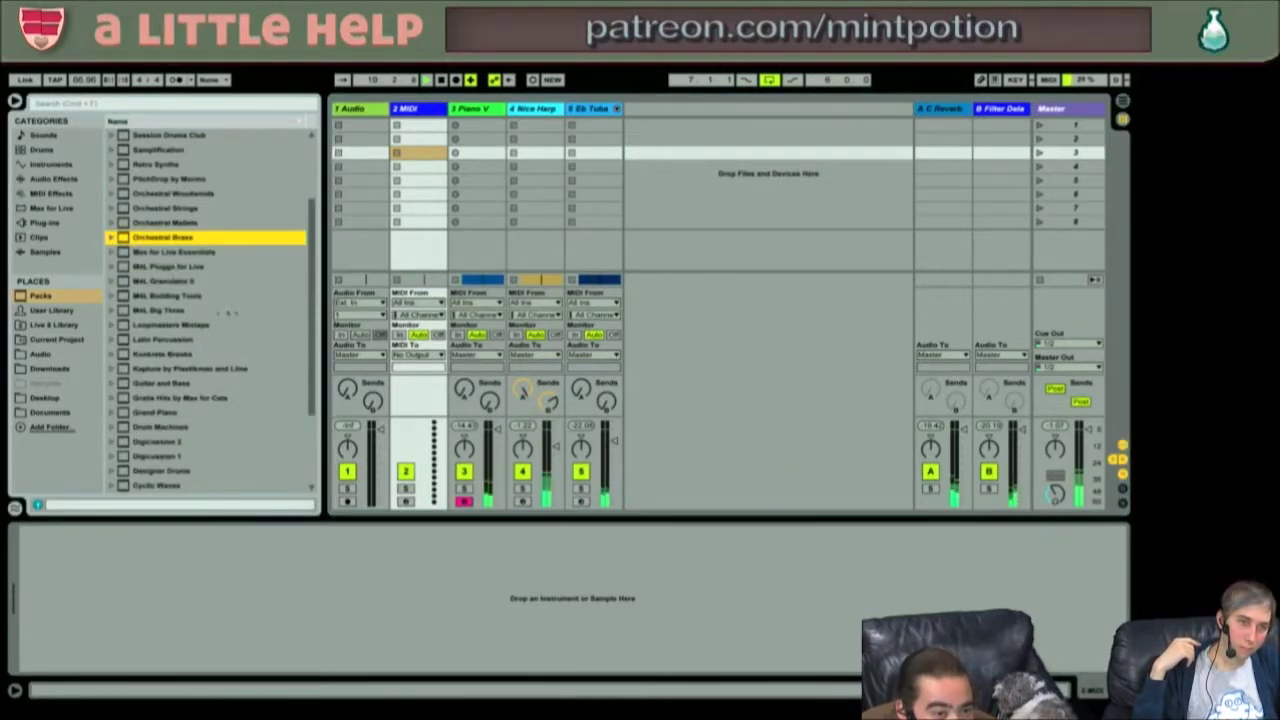
- Look through the Sounds folders of the 500k Pack, including Mallets, for a suitable sound and collapse the pack again
scroll(164, 409, "down", 4)
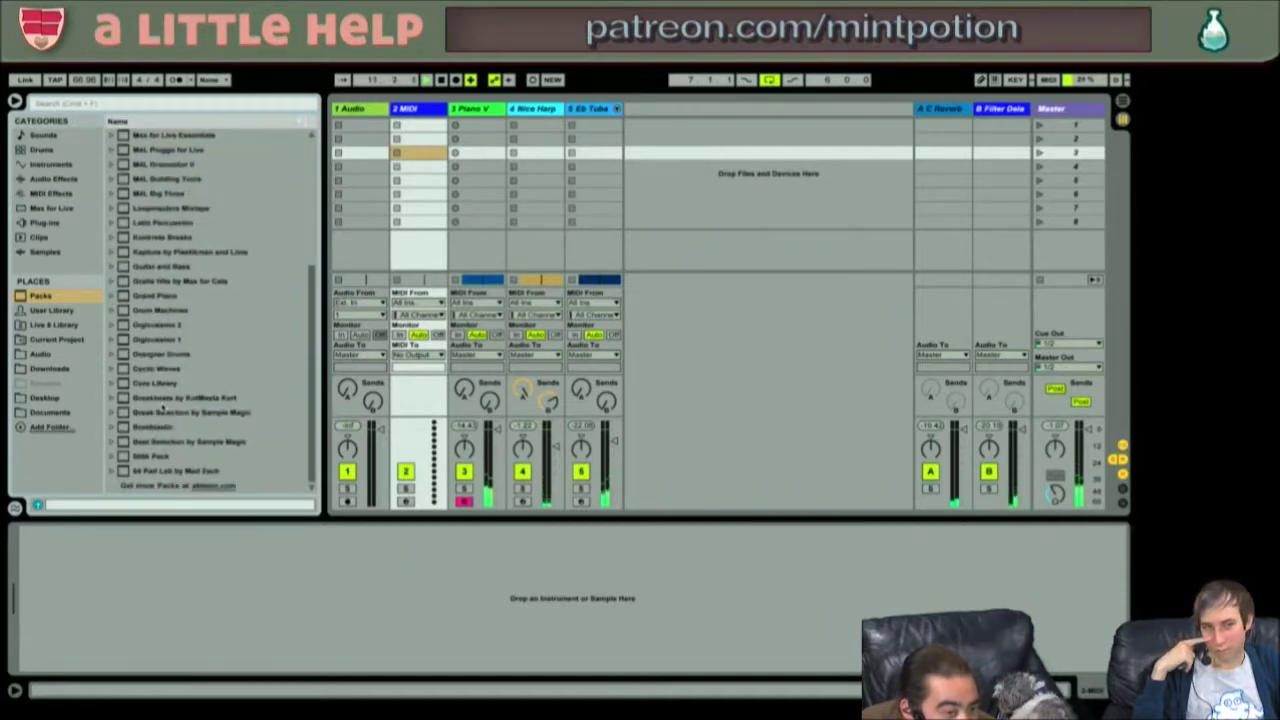
left_click(118, 457)
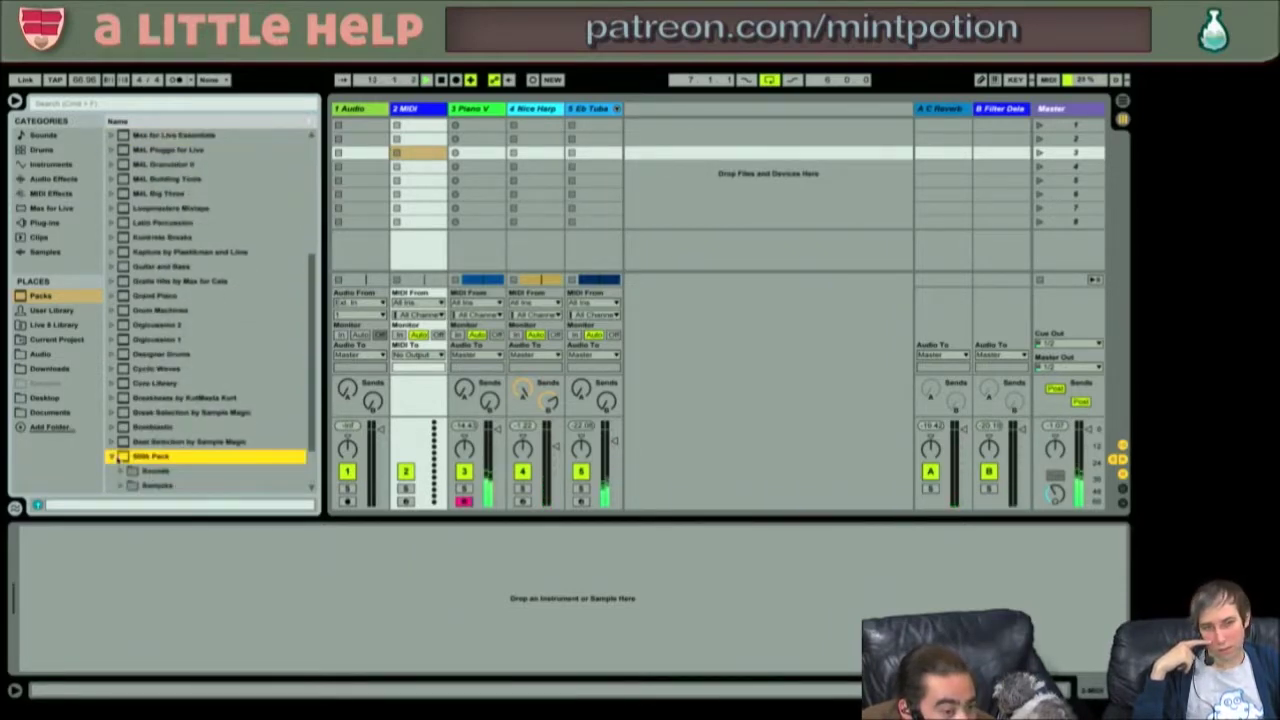
left_click(122, 412)
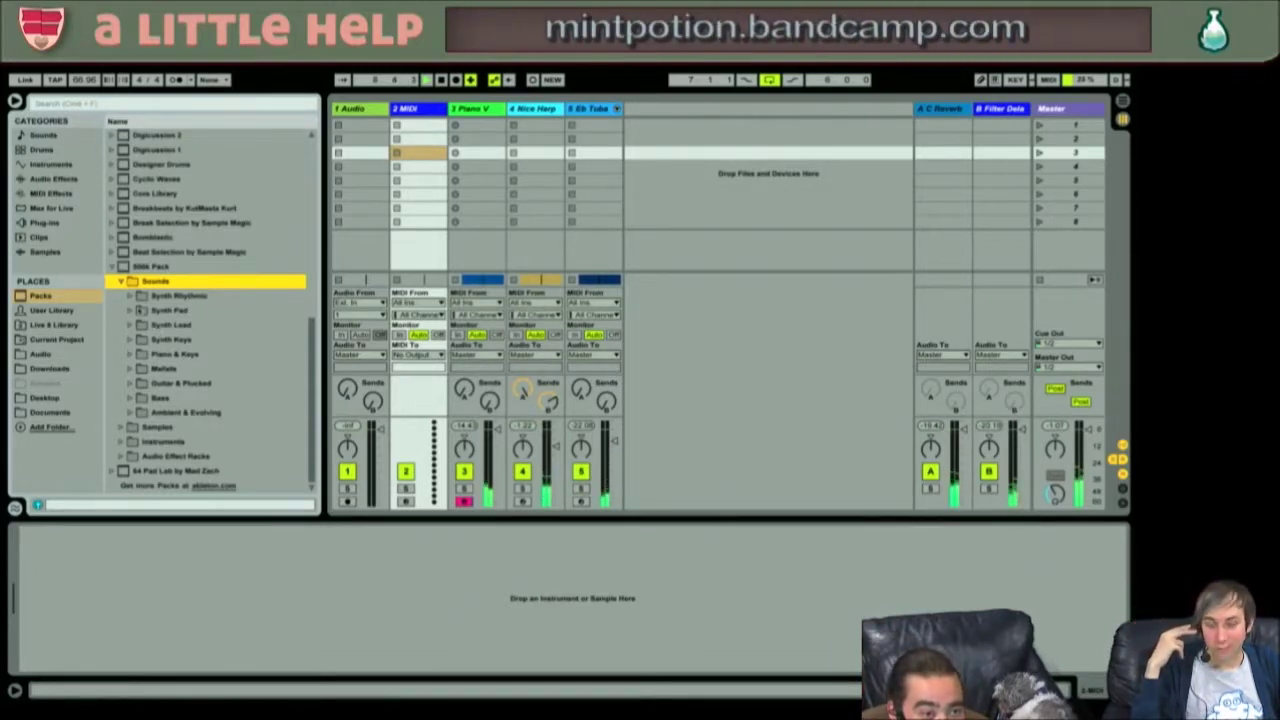
left_click(131, 369)
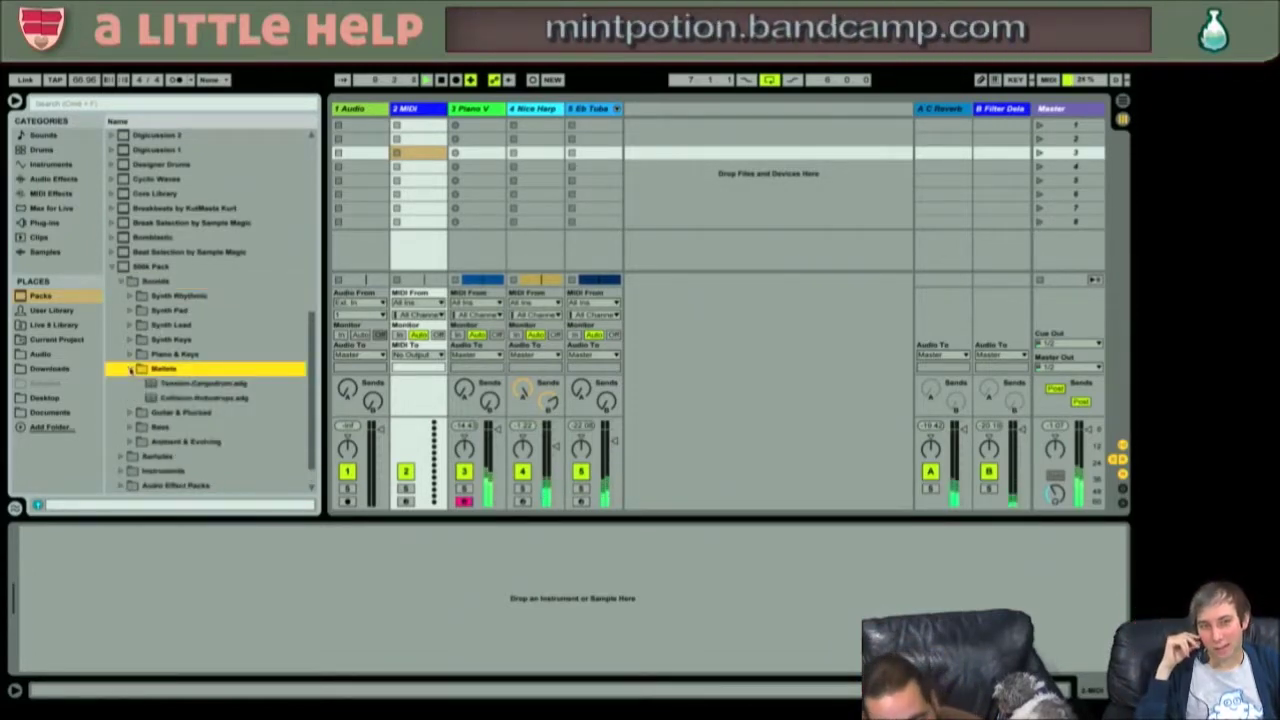
key("Down")
key("Down")
key("Up")
key("Up")
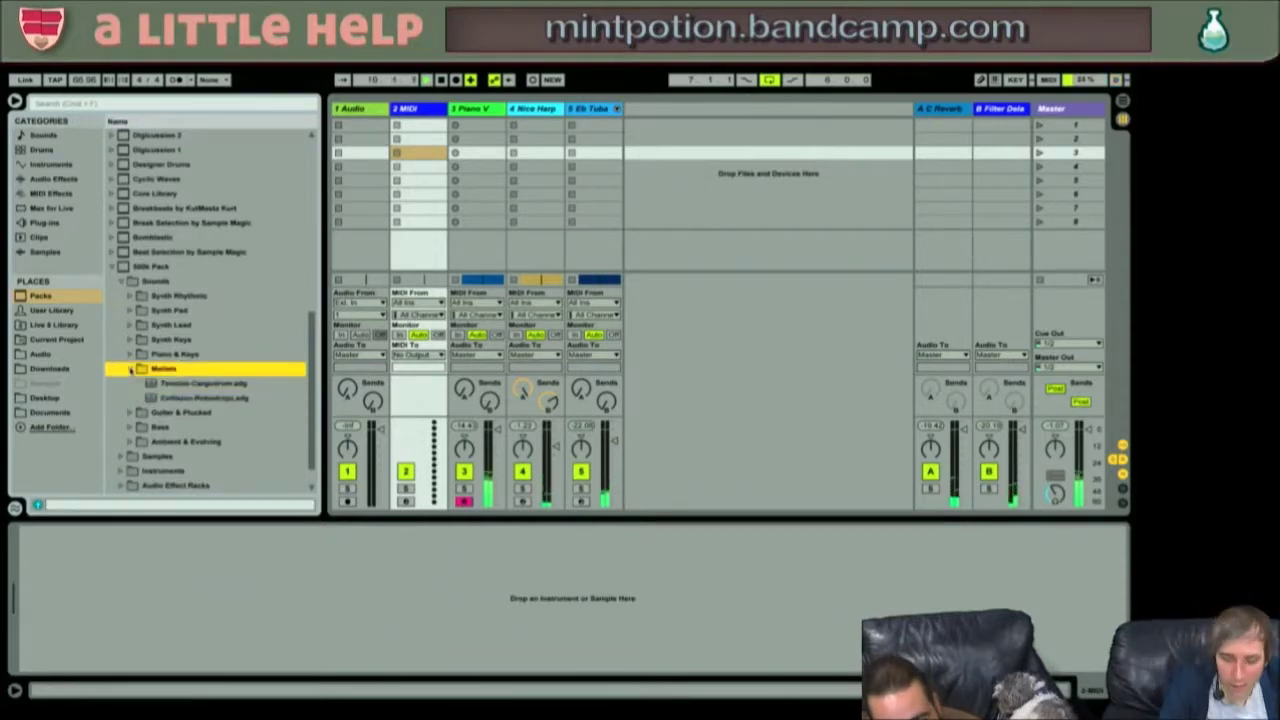
key("Left")
key("Up")
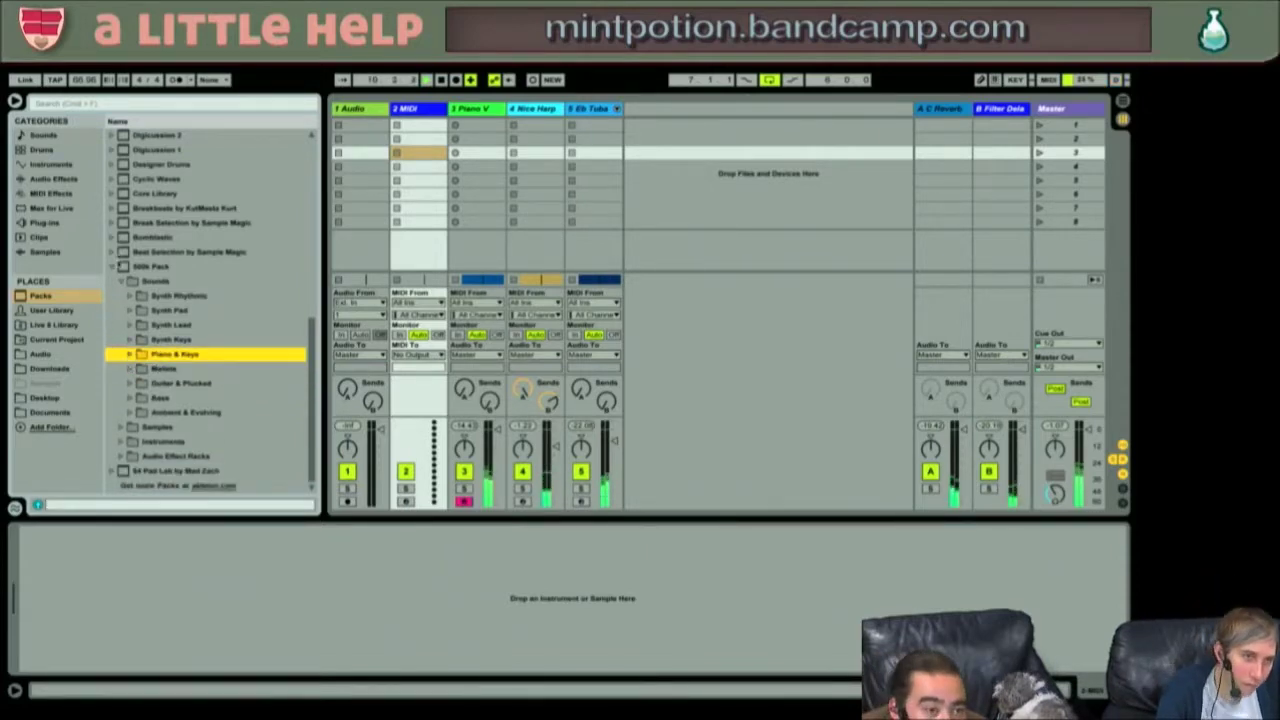
key("Left")
key("Left")
key("Left")
key("Left")
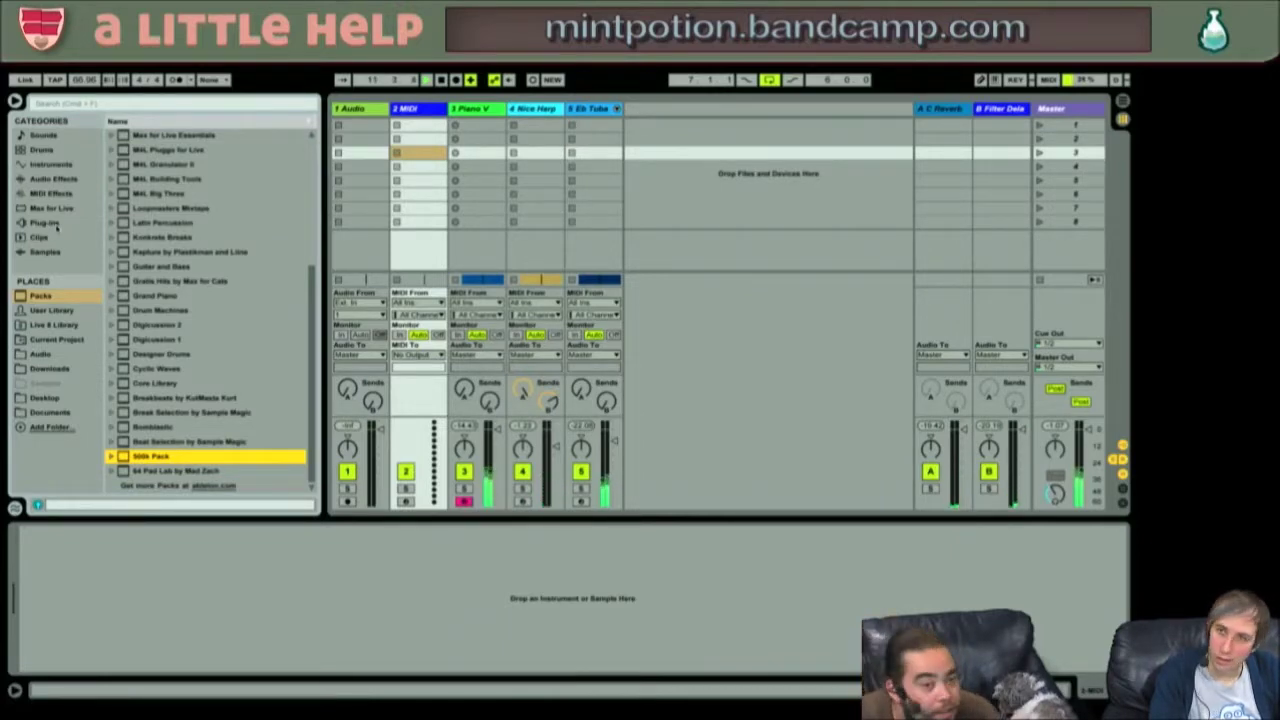
- List the built-in instruments in the browser and select Collision for the new MIDI track
left_click(56, 168)
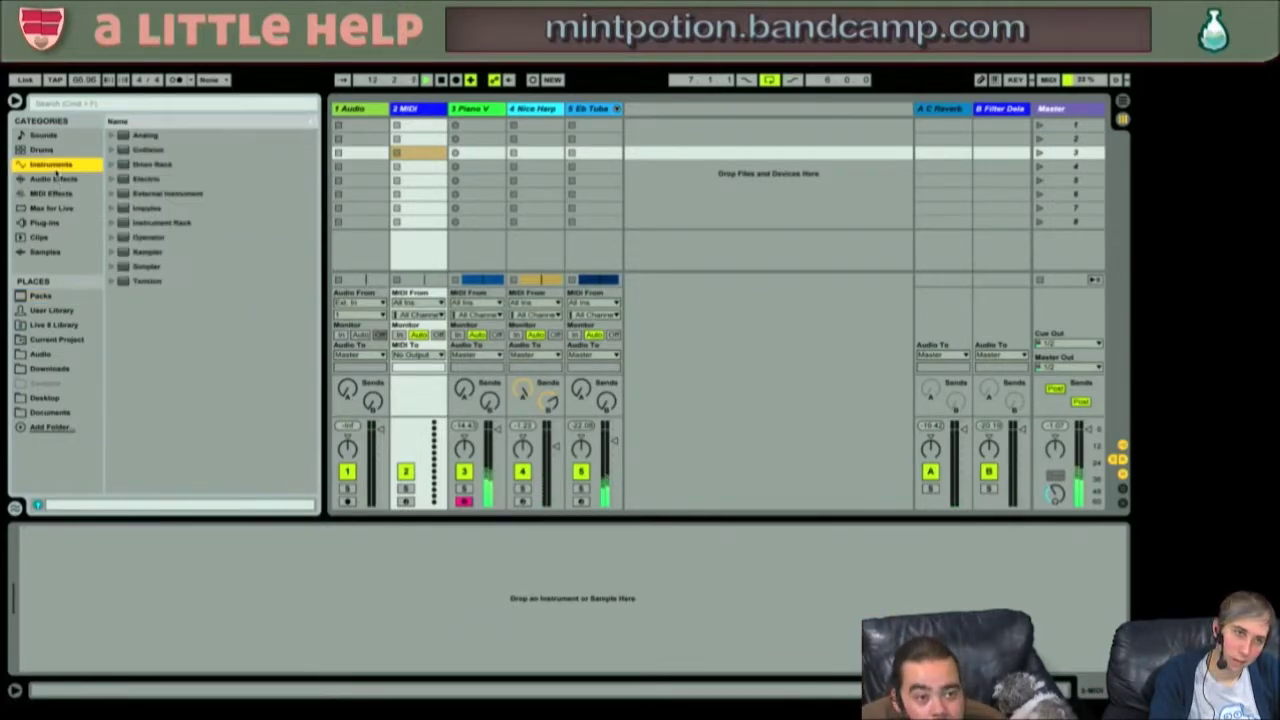
left_click(165, 327)
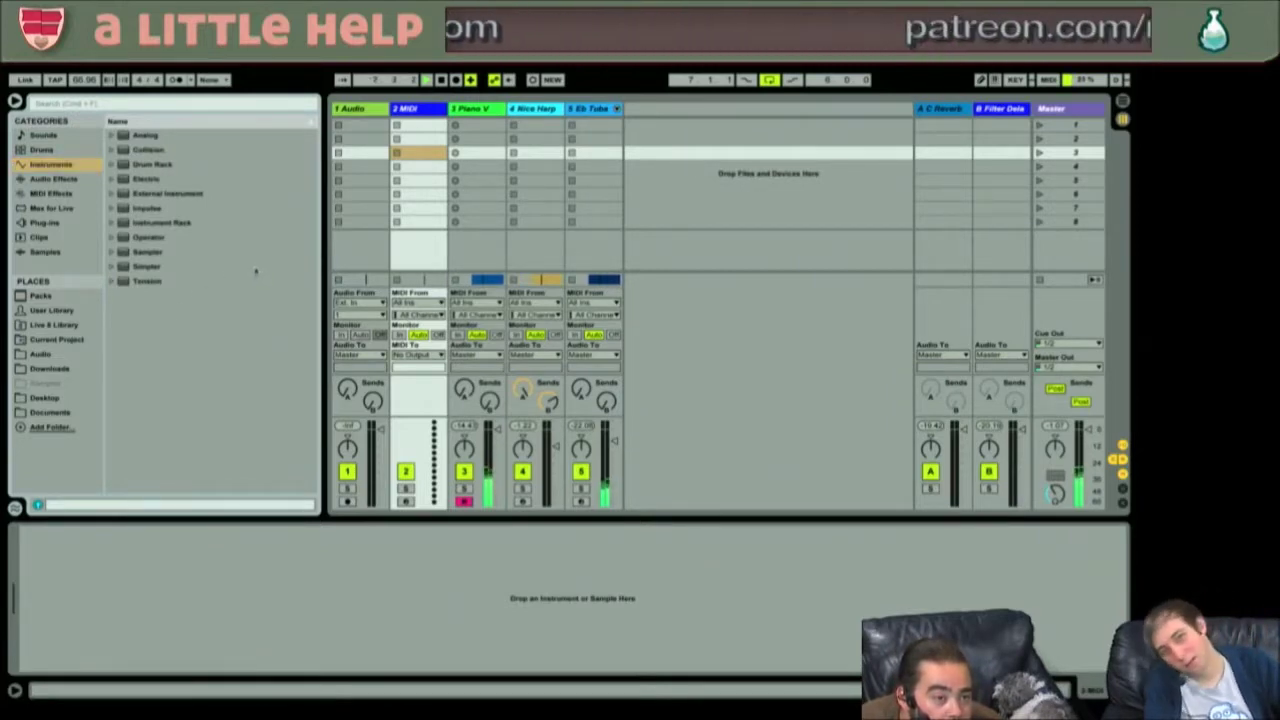
left_click(130, 151)
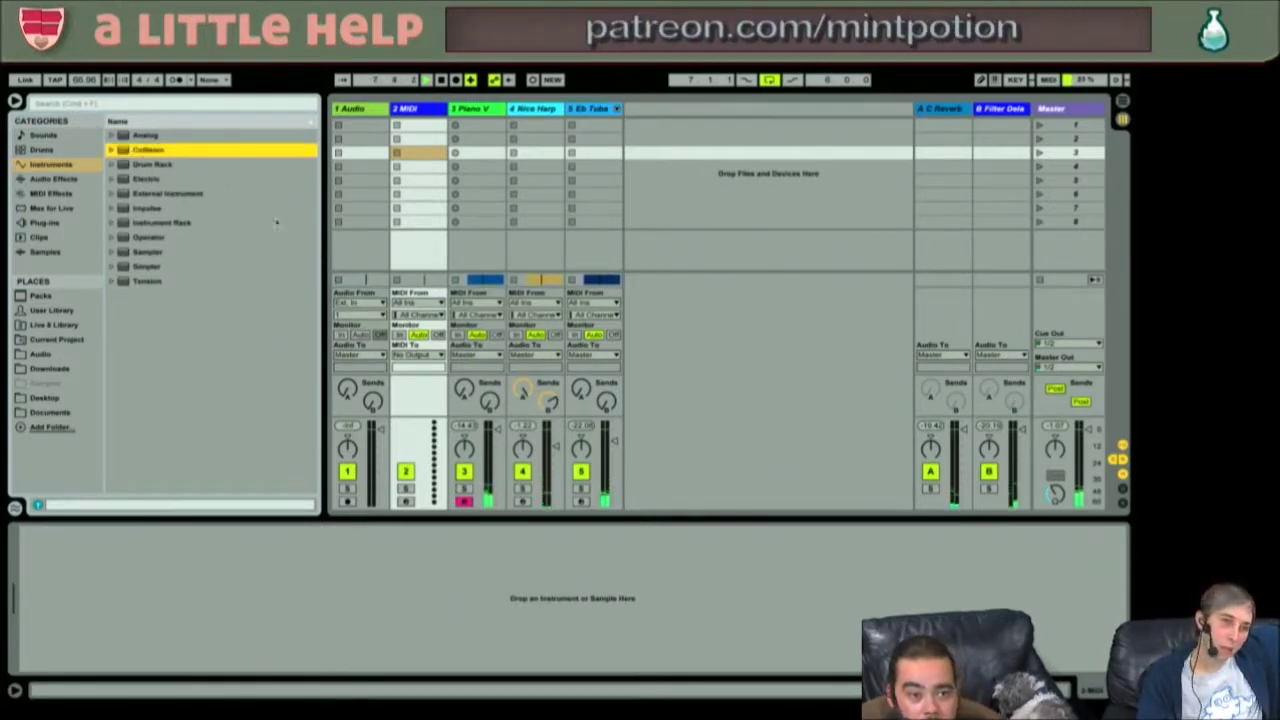
- Load the Collision instrument on the second MIDI track and expand its Mallets presets
left_click_drag(409, 194, 411, 197)
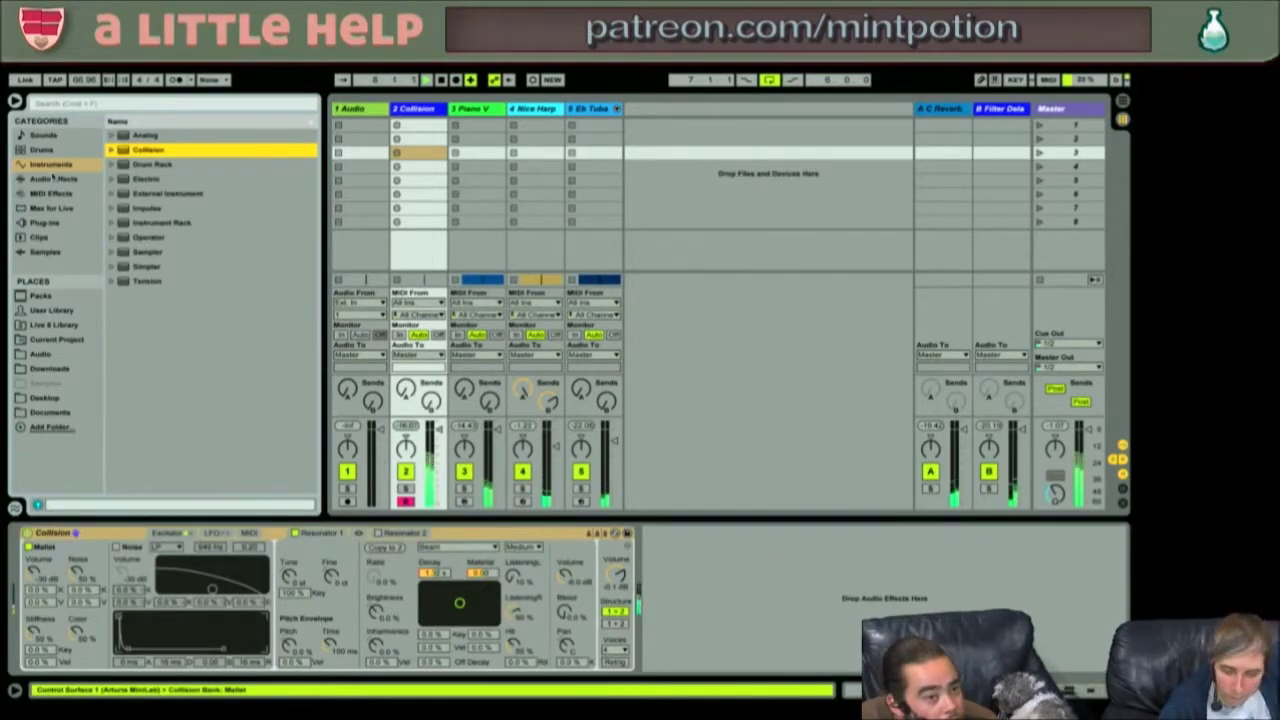
left_click(111, 150)
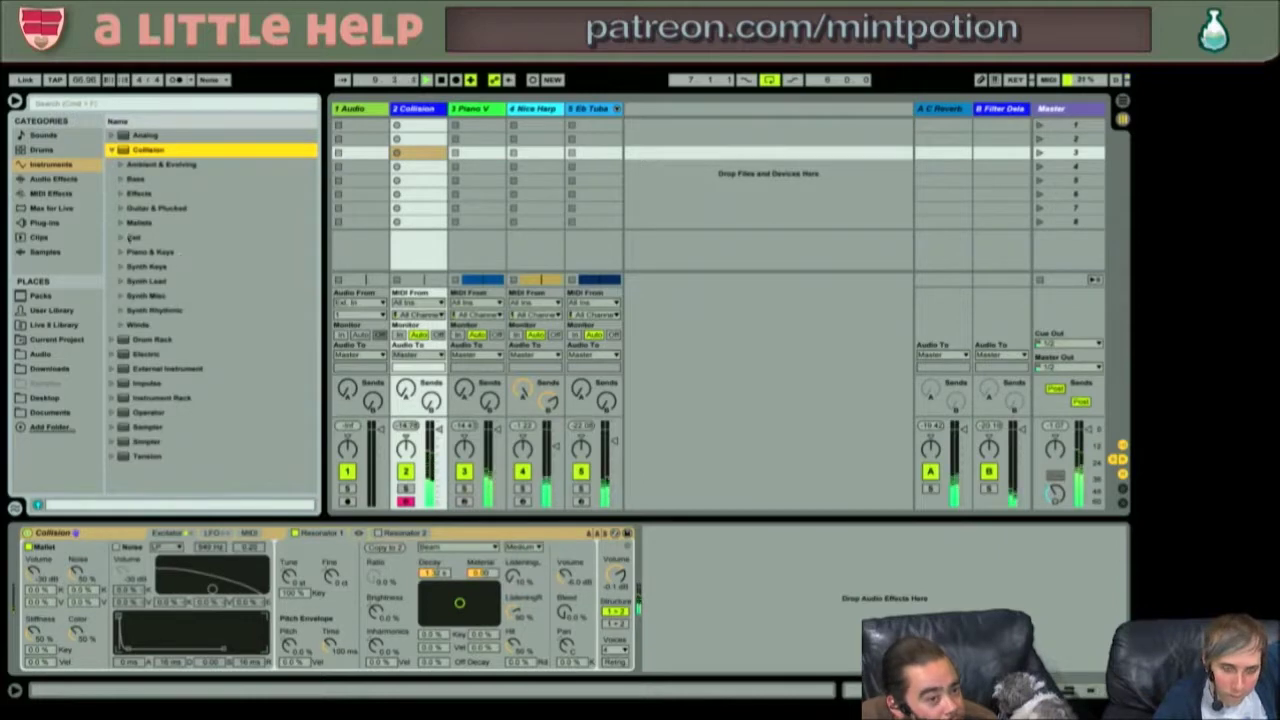
left_click(121, 223)
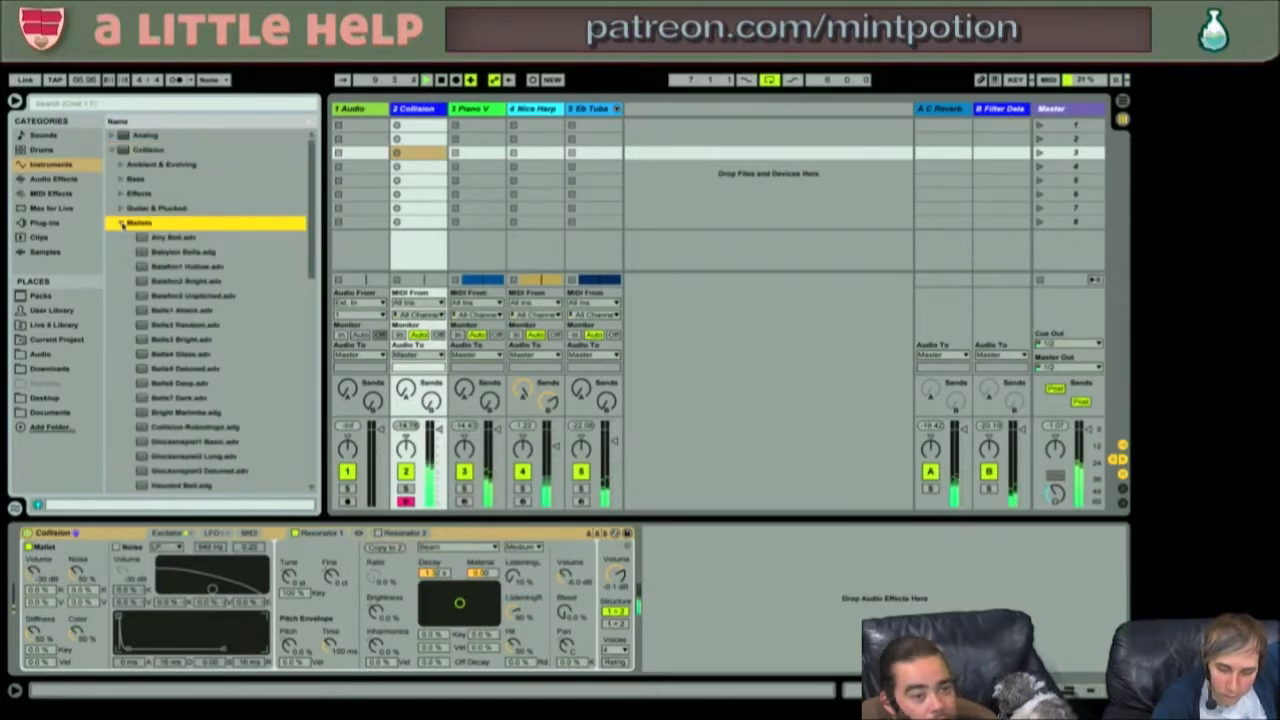
- Load the Bright Marimba preset on the second track and lower the track's volume slightly
left_click(175, 413)
double_click(175, 413)
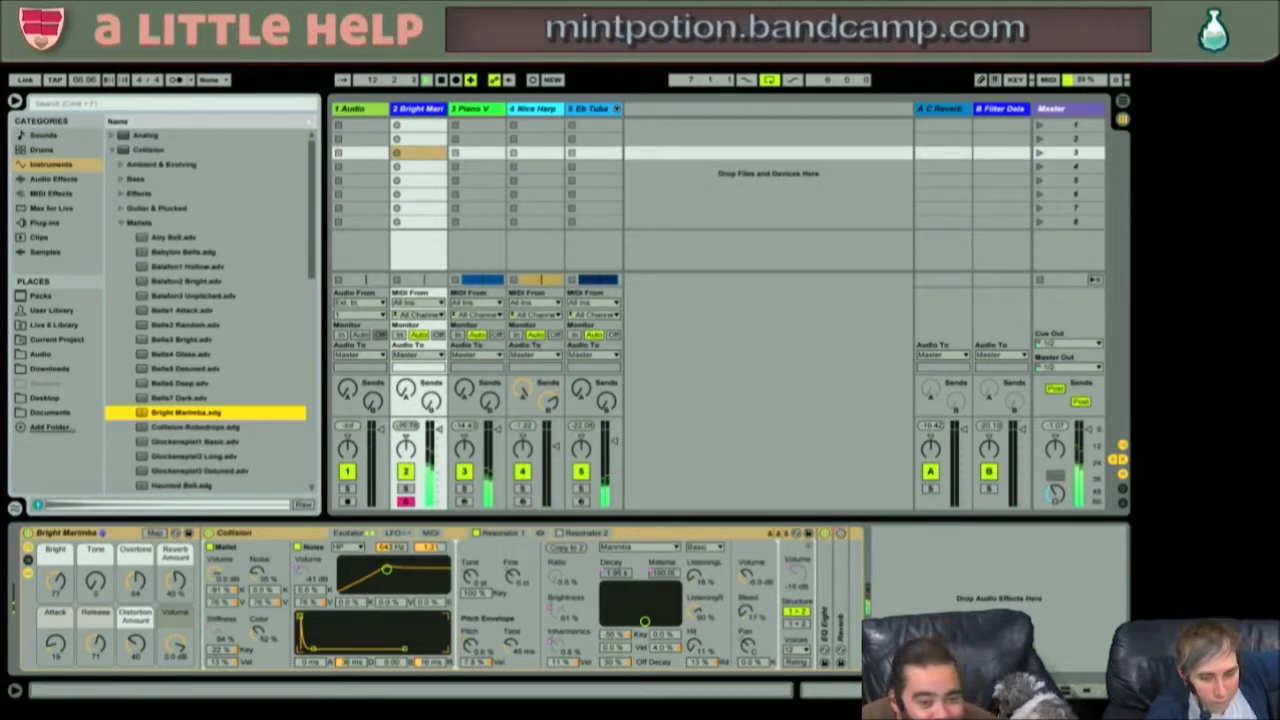
left_click(438, 429)
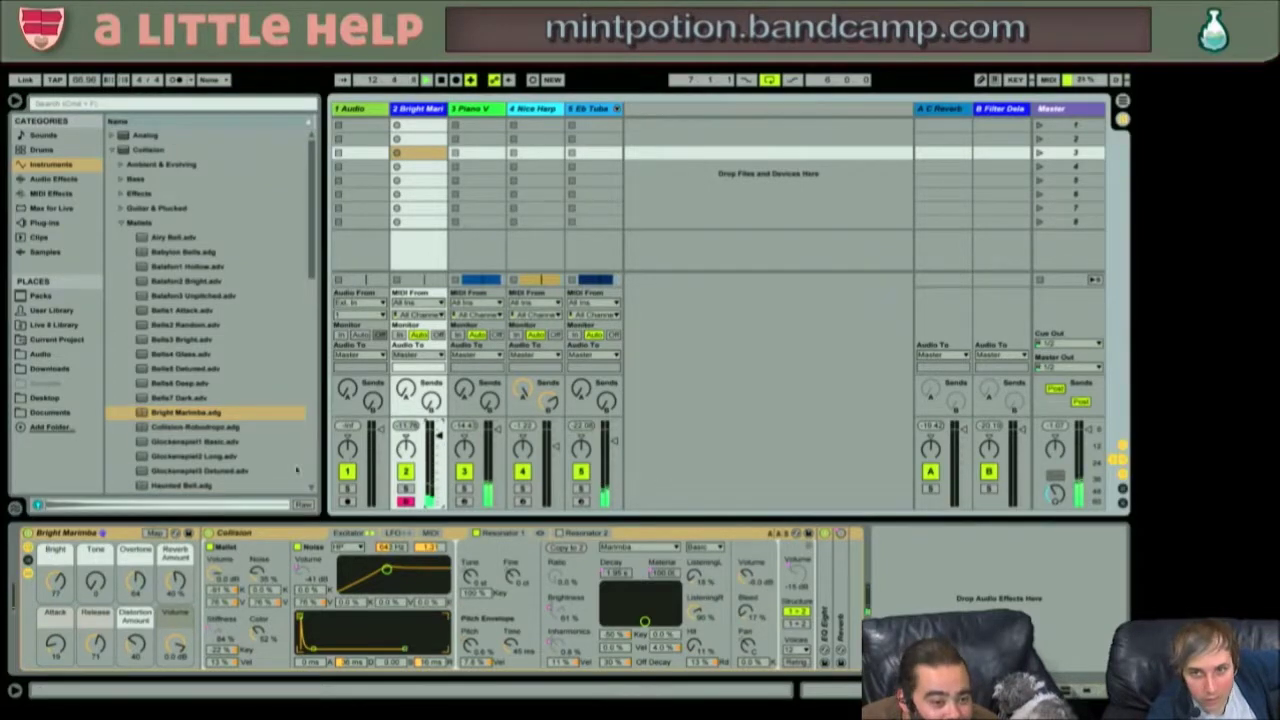
- Replace the second track's instrument with the Marimba4 Soft preset and lower the track's volume a little
scroll(230, 424, "down", 4)
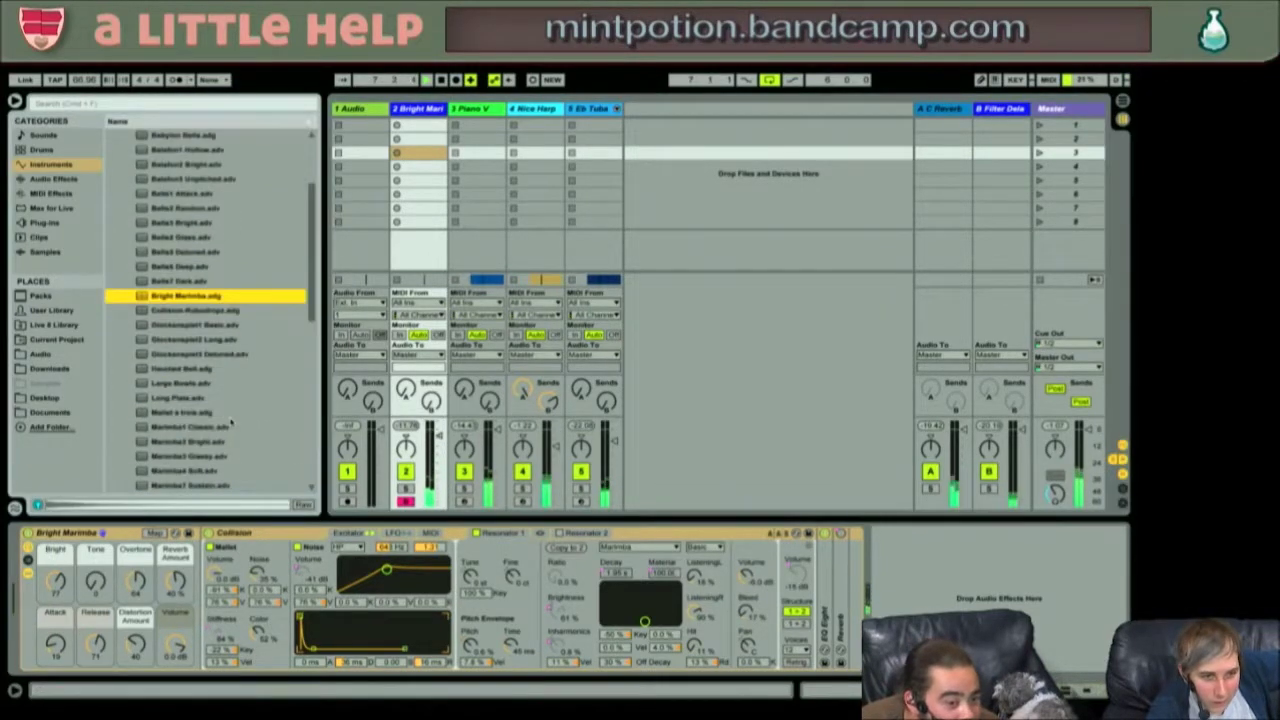
scroll(230, 424, "down", 2)
scroll(230, 422, "down", 3)
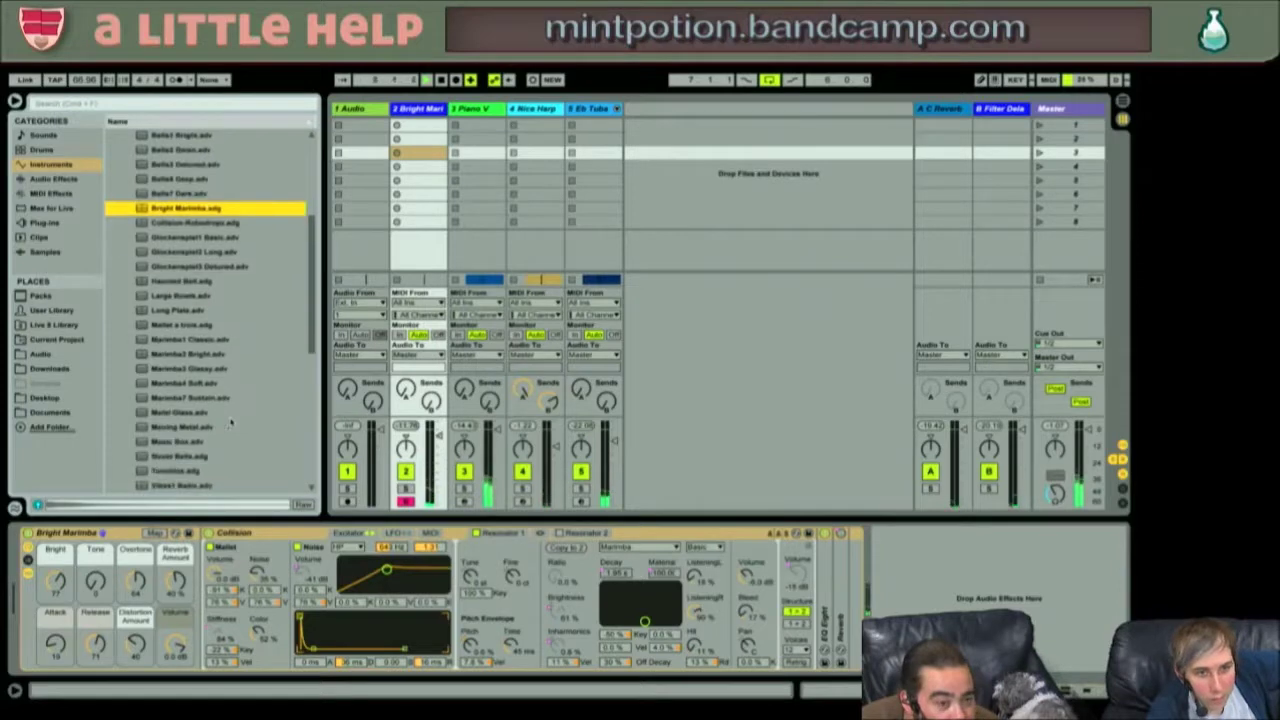
double_click(185, 324)
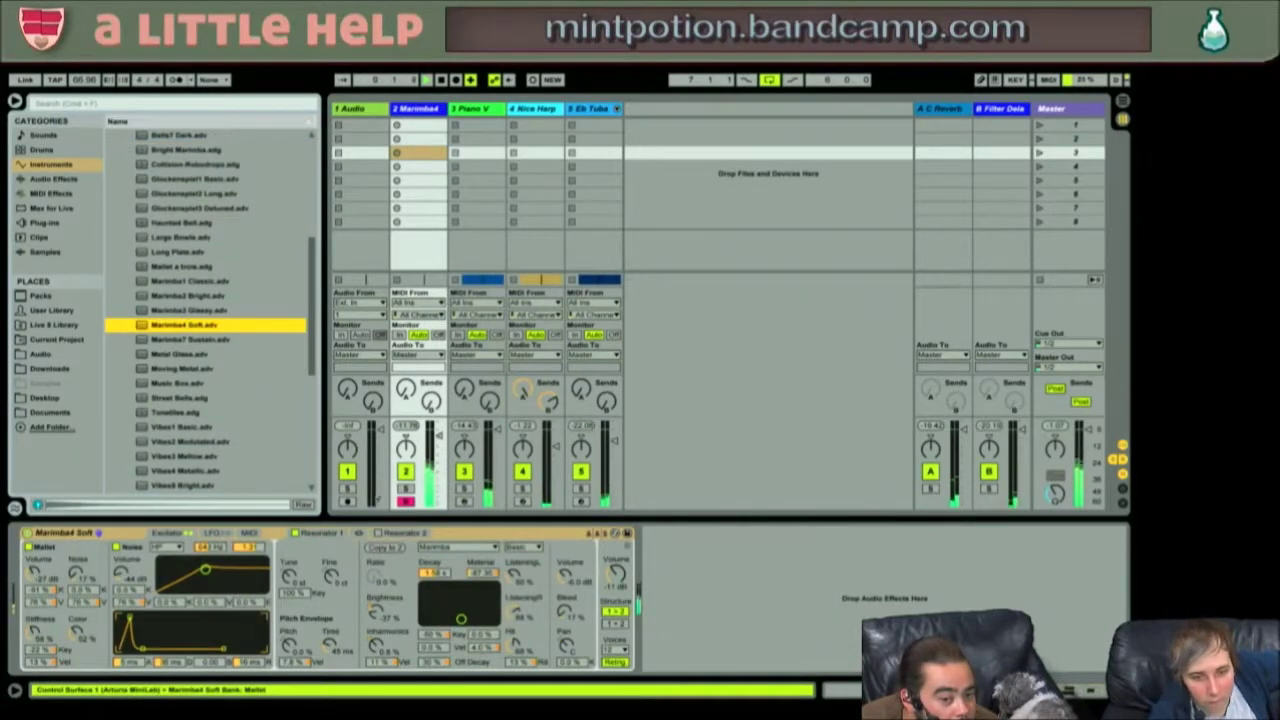
left_click(437, 444)
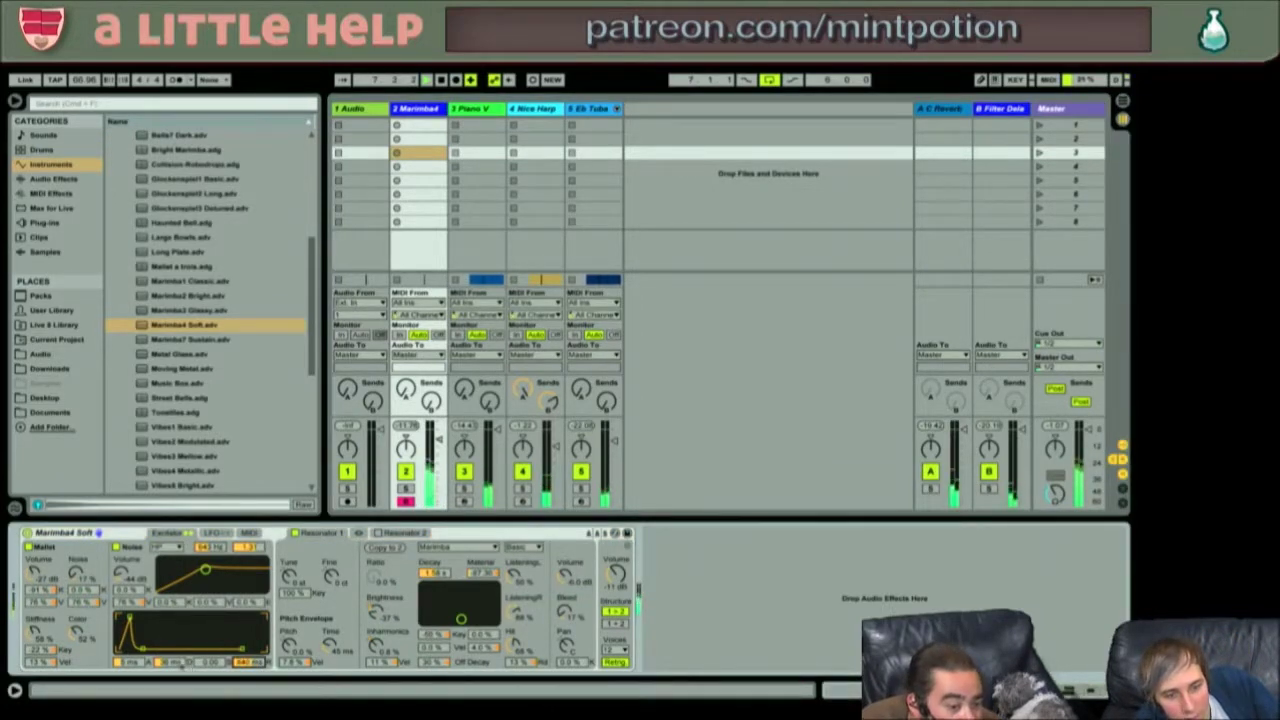
- Set Marimba4 Soft's noise envelope to a 4 ms attack and 987 ms decay, and solo the track
left_click(170, 662)
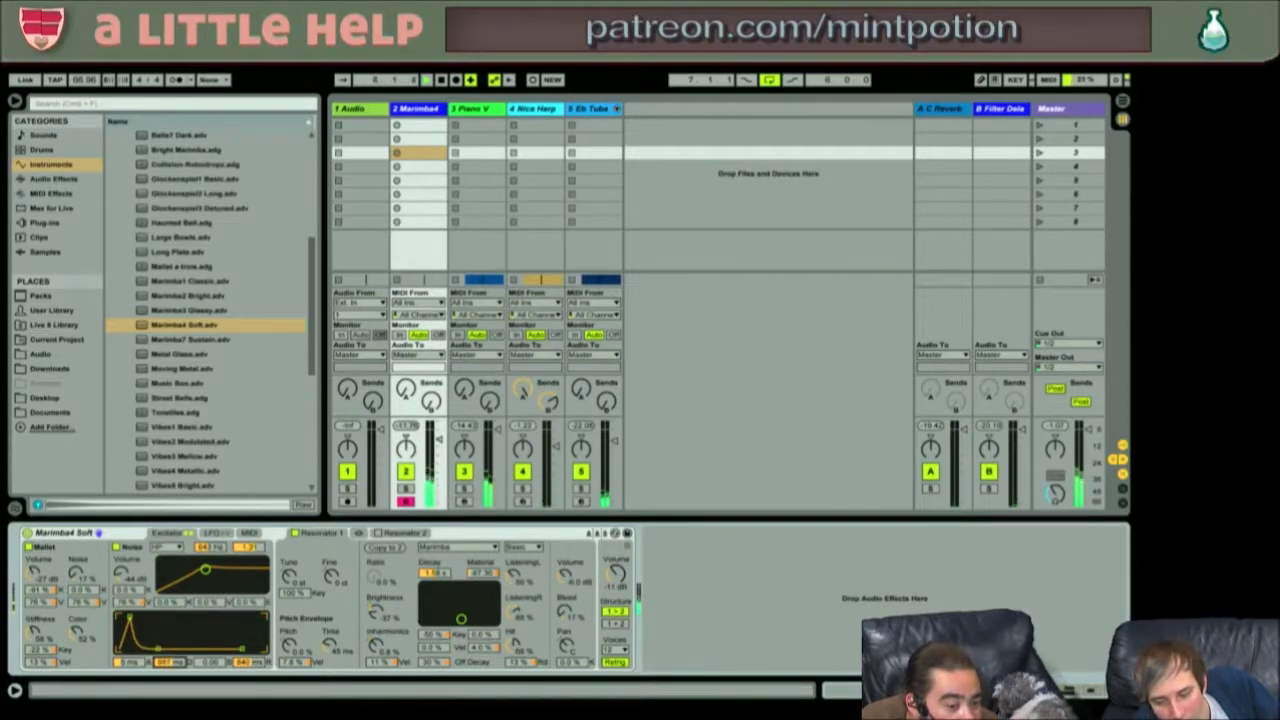
left_click(130, 662)
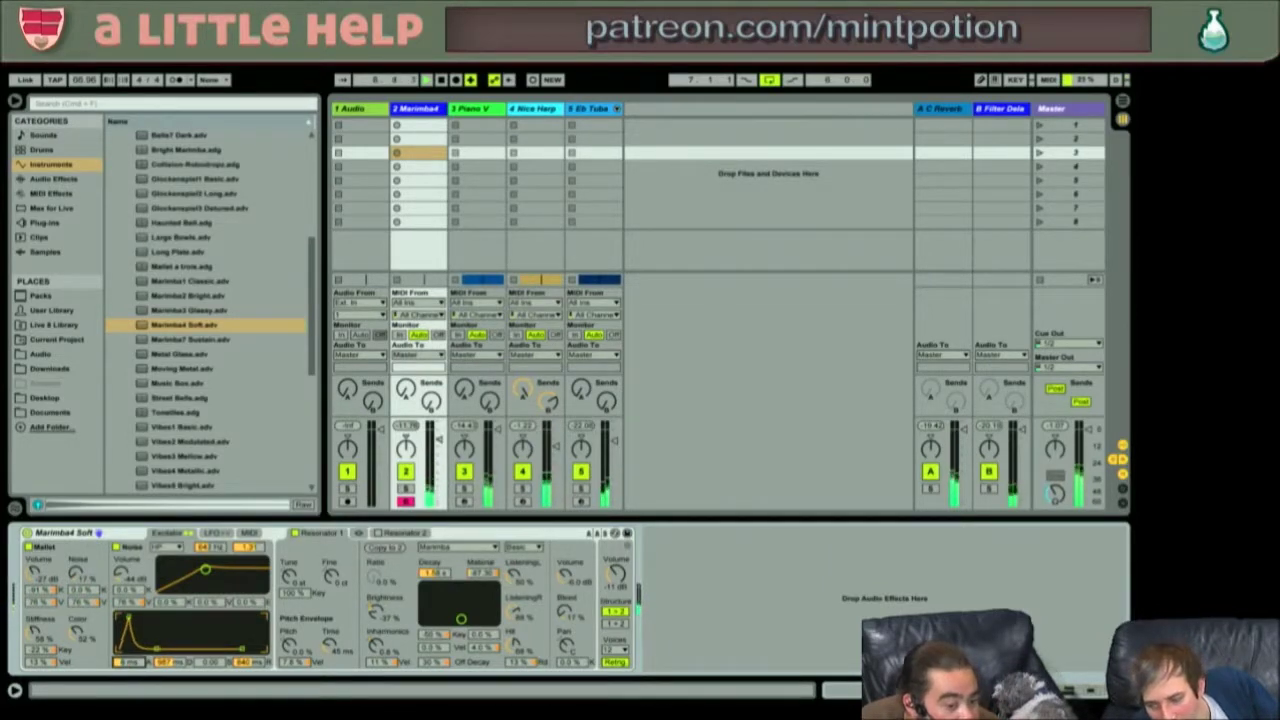
left_click(130, 662)
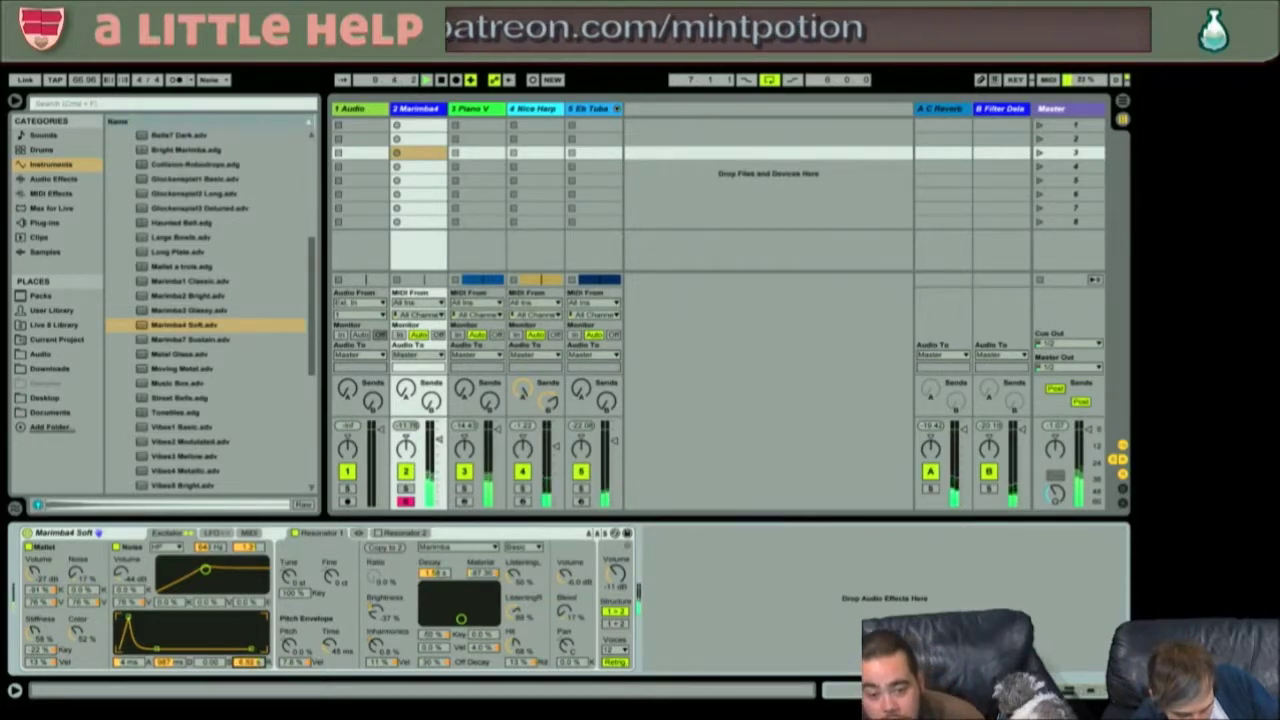
left_click(405, 488)
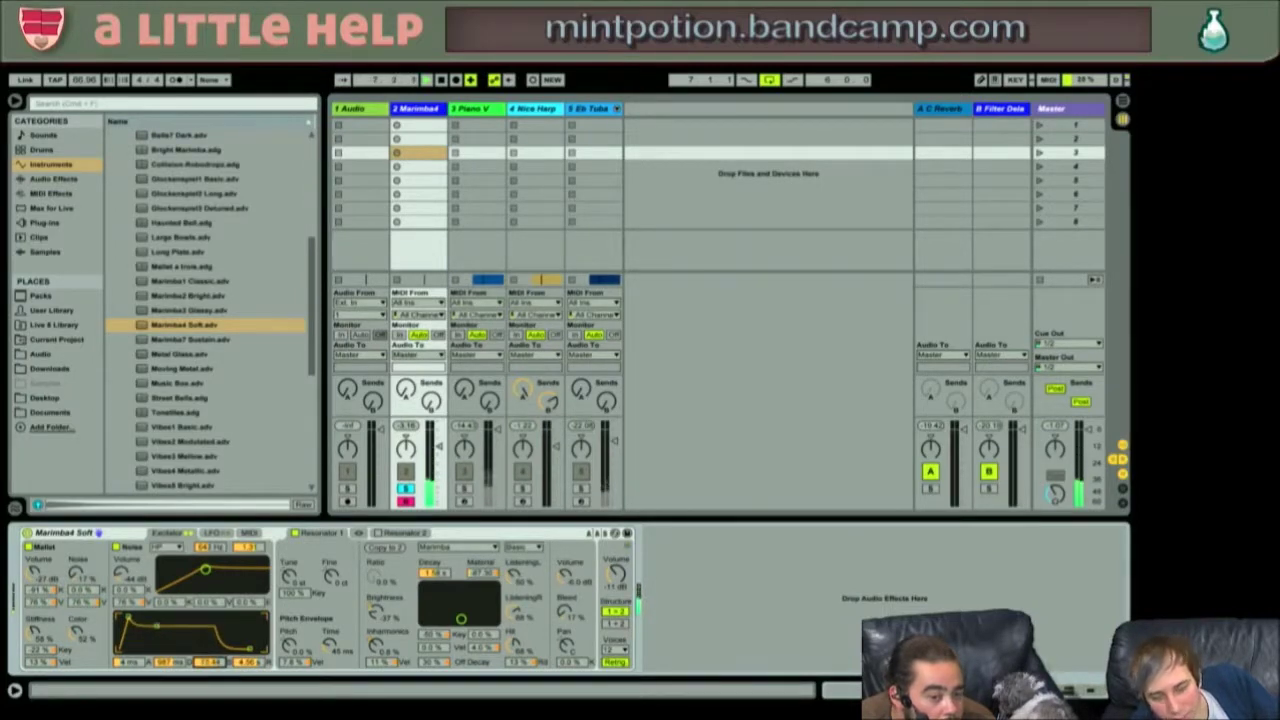
- Try the Marimba7 Sustain preset, reload Marimba4 Soft, and take the track out of solo
double_click(198, 341)
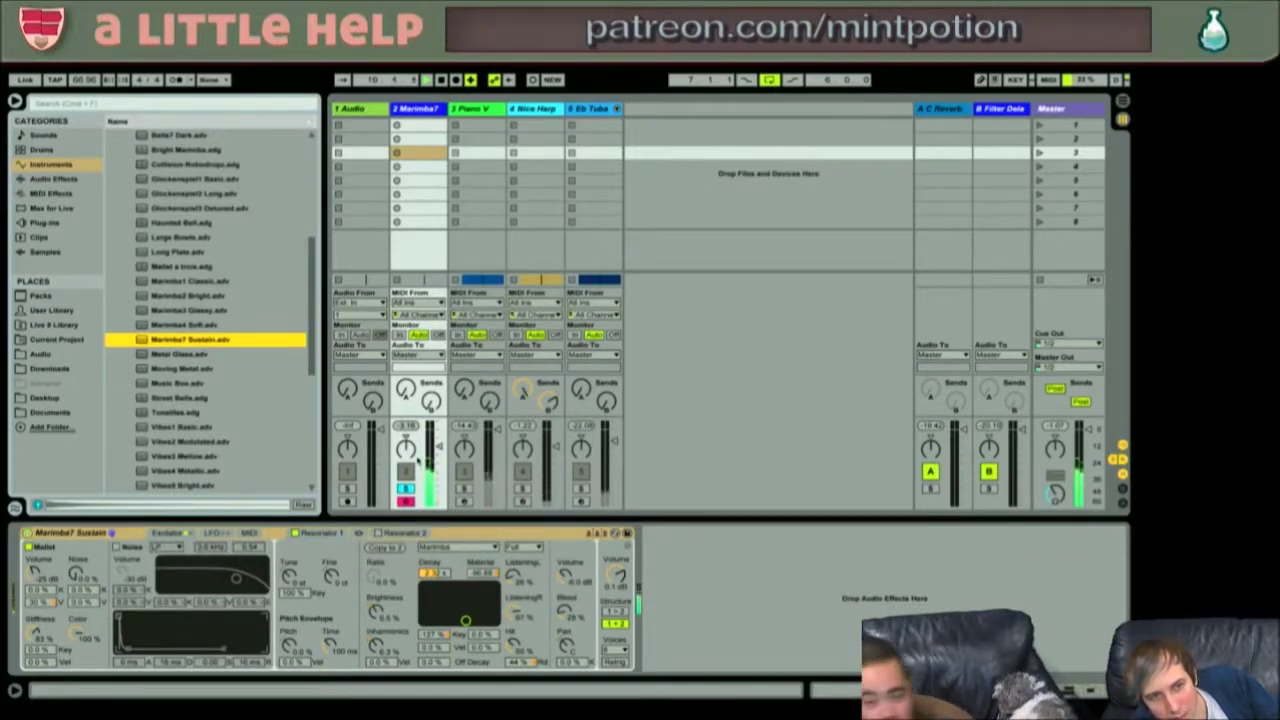
left_click(218, 326)
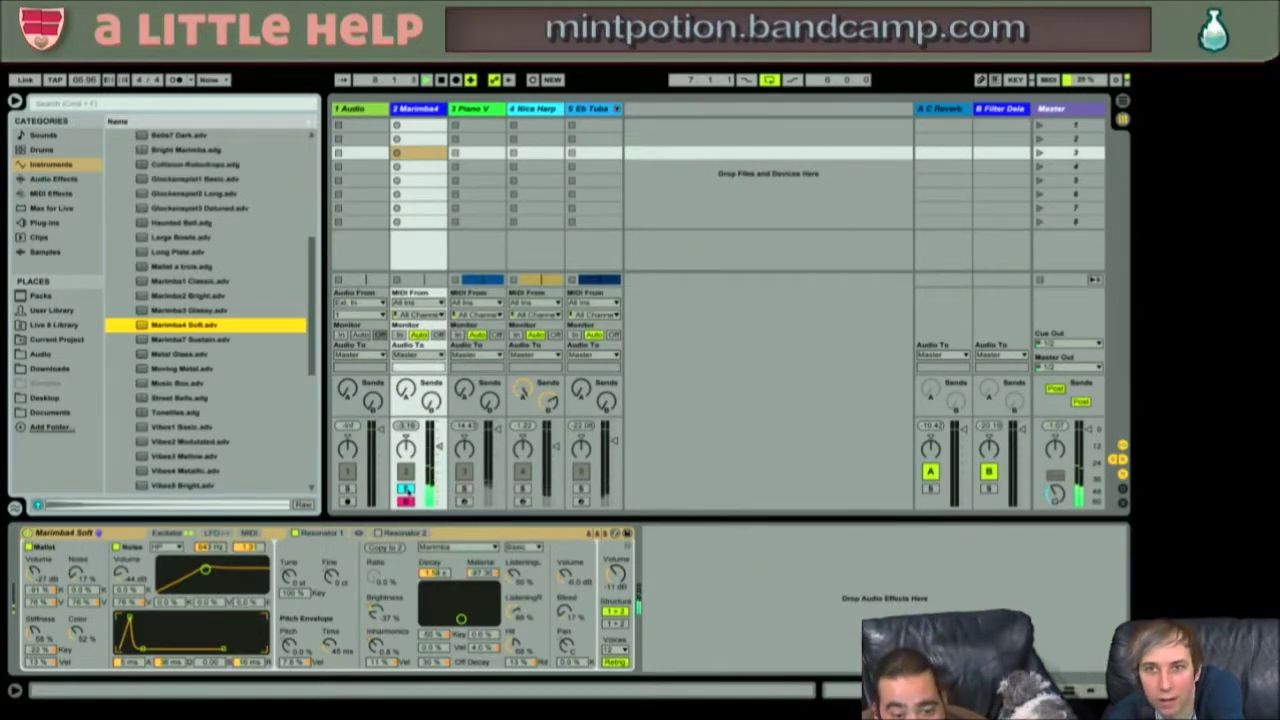
left_click(525, 190)
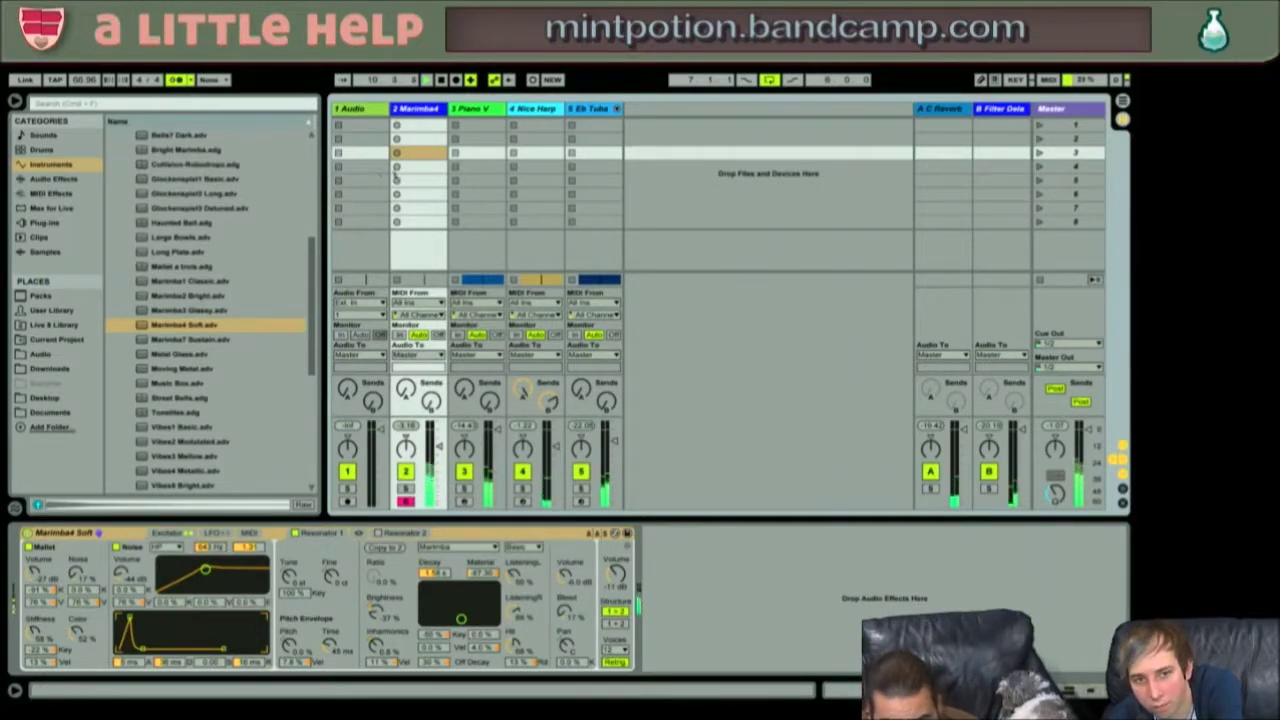
- Turn the metronome off and lower Marimba4 Soft's noise filter frequency to about 436 Hz
left_click(422, 127)
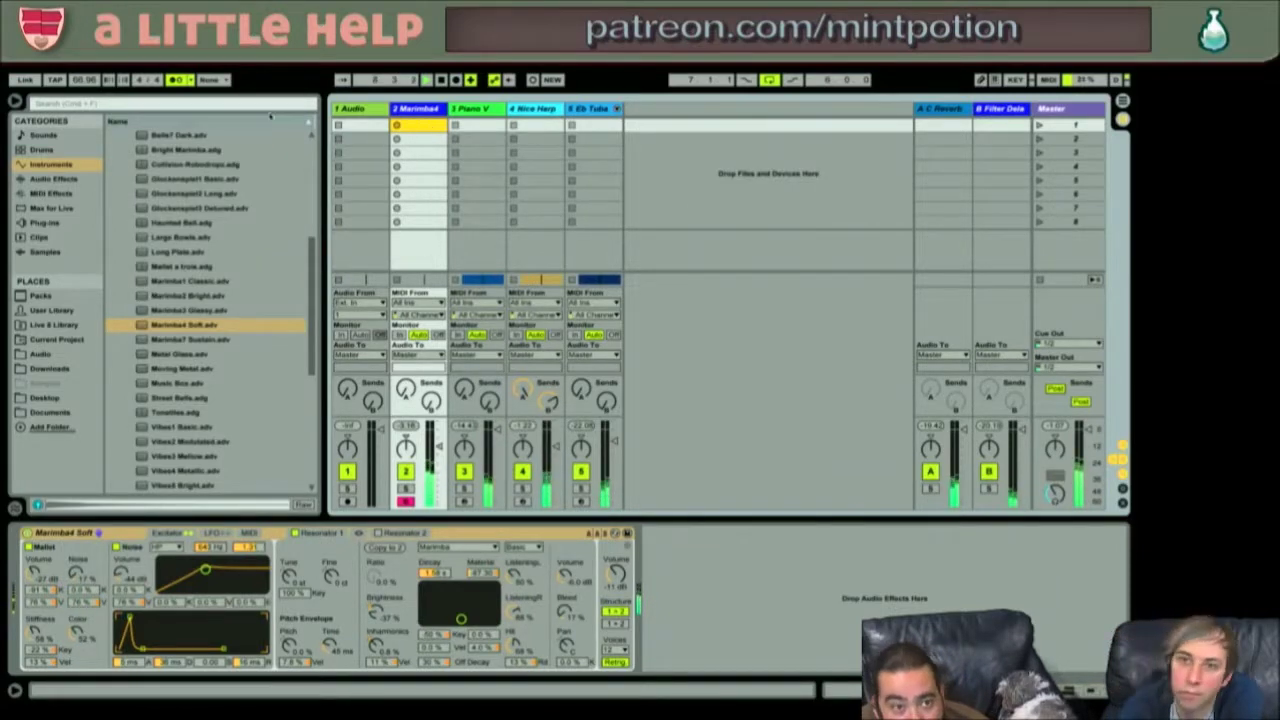
left_click(176, 80)
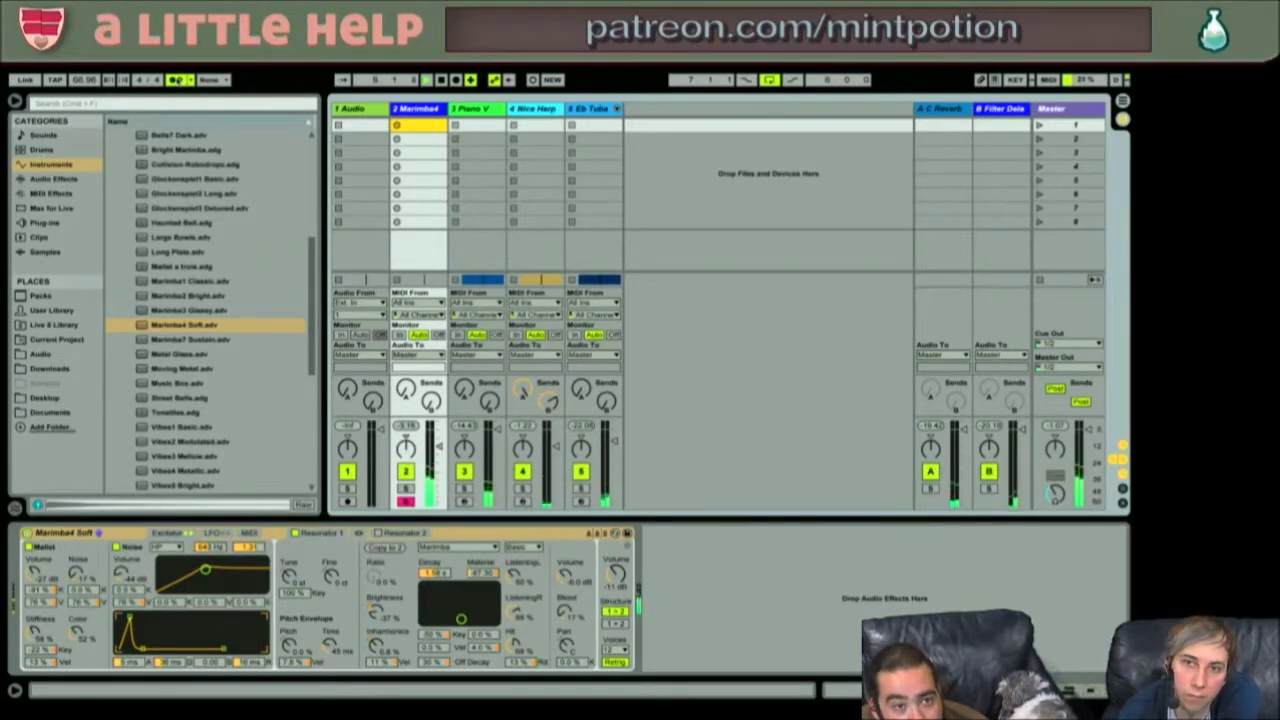
left_click(176, 80)
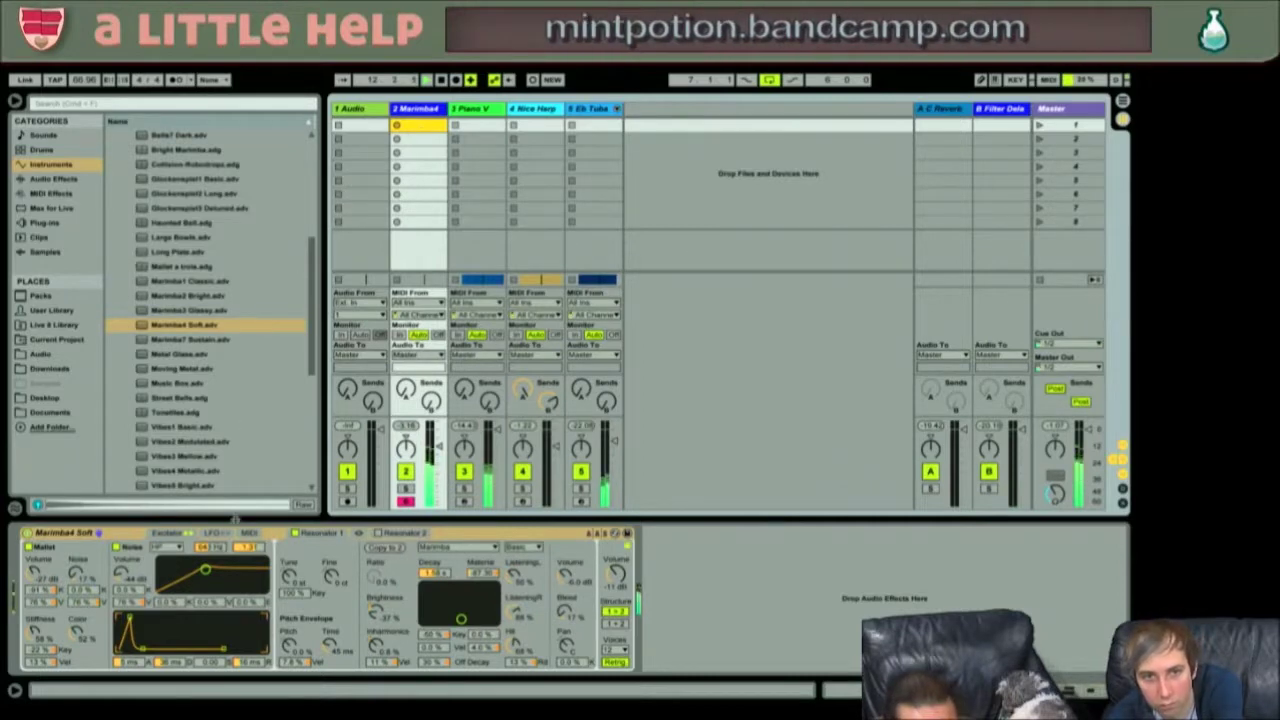
mouse_move(207, 572)
left_mouse_down()
mouse_move(232, 572)
mouse_move(197, 573)
left_mouse_up()
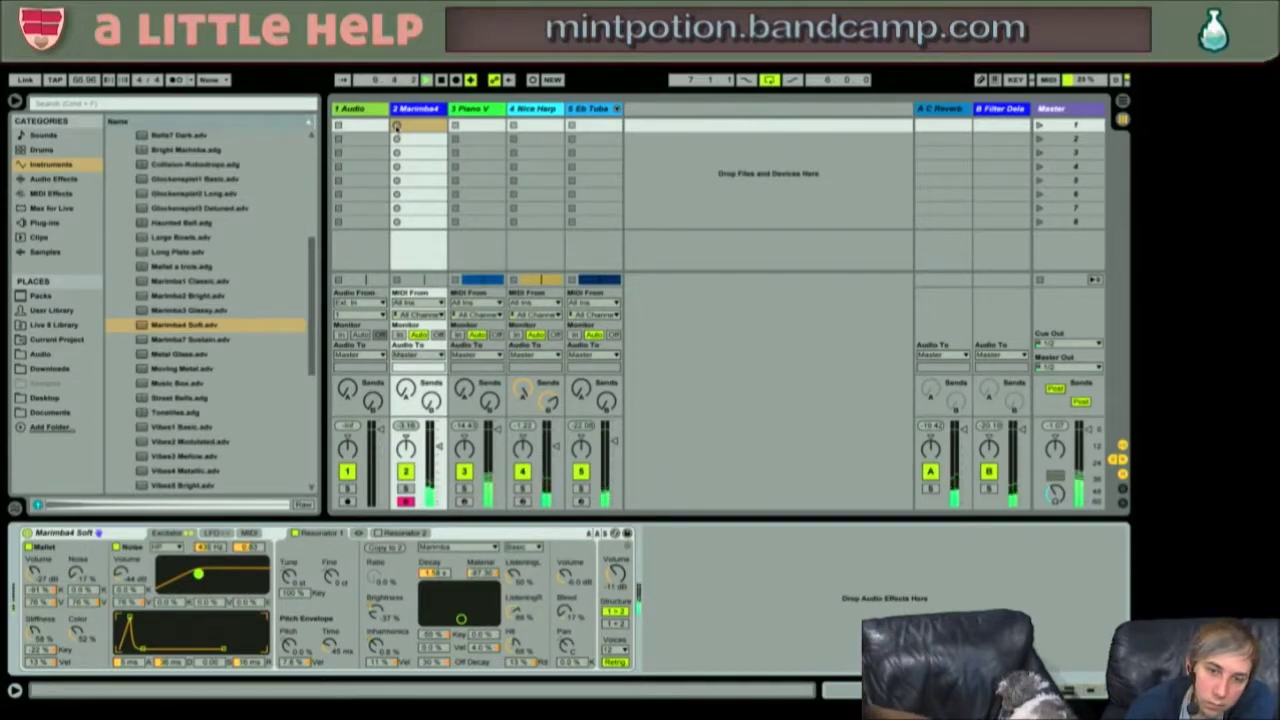
- Record marimba takes into the track's first three clip slots and lower its volume to about -14 dB
left_click(396, 127)
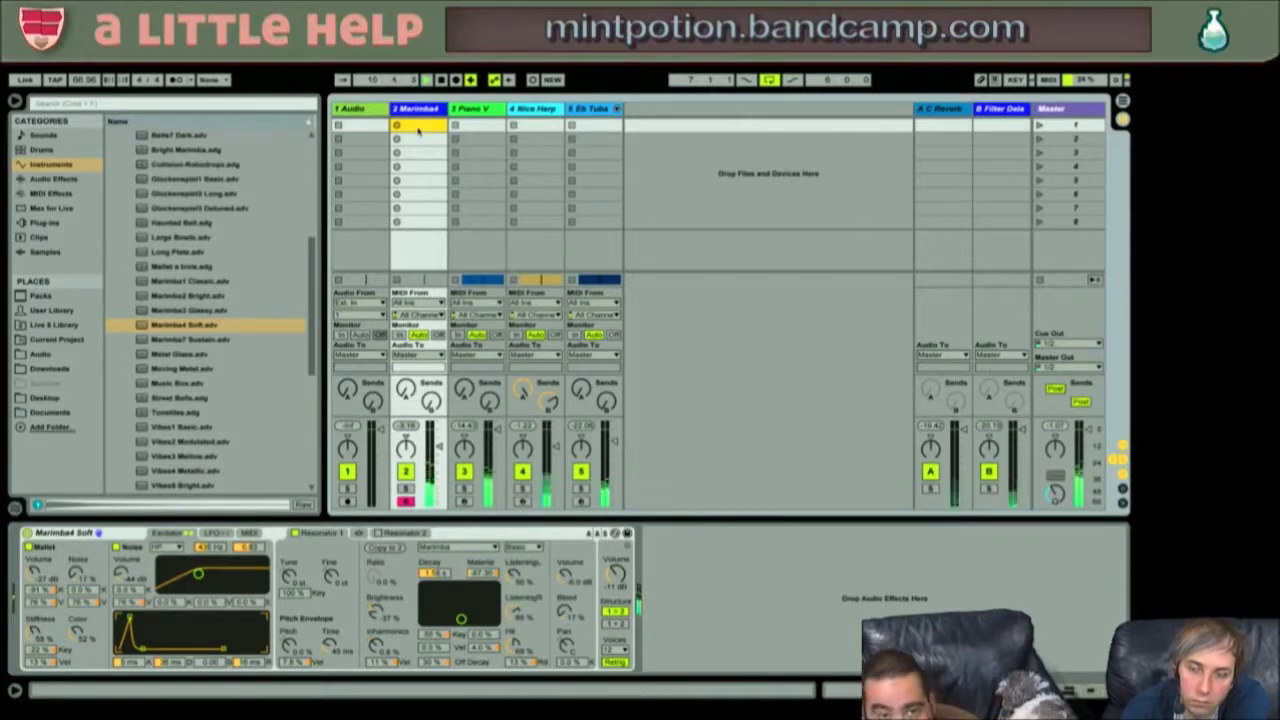
key("Return")
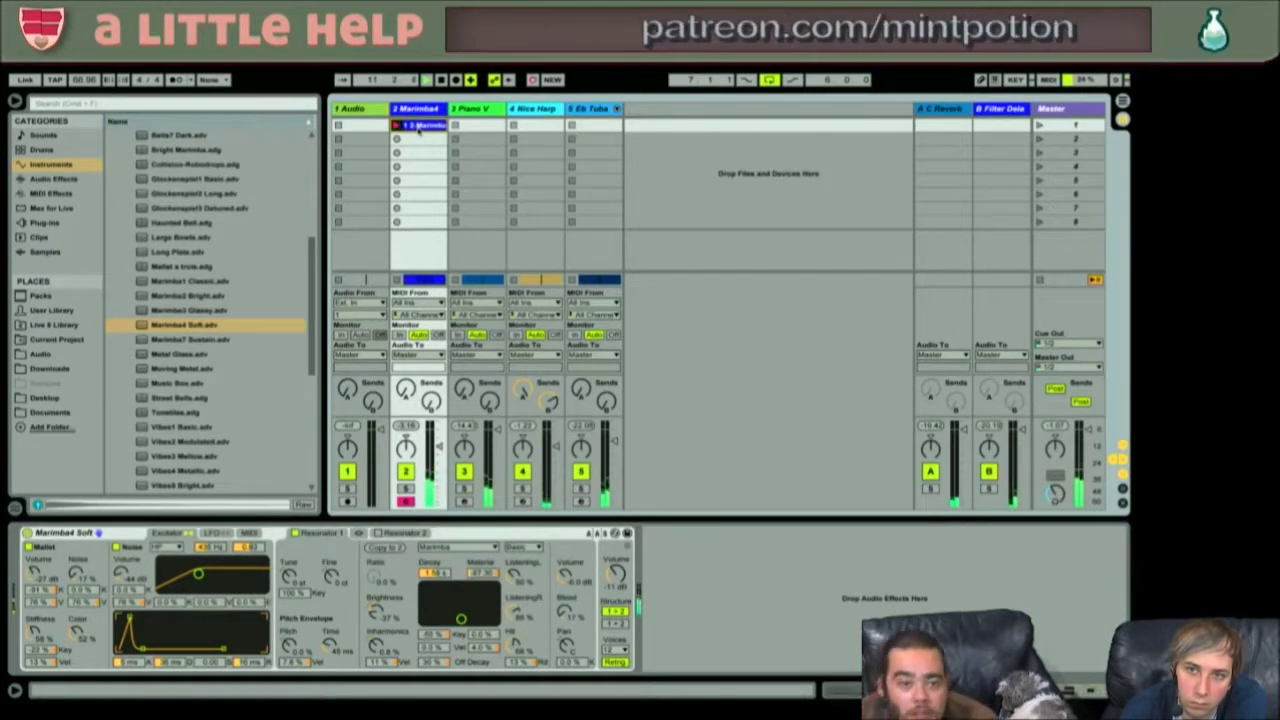
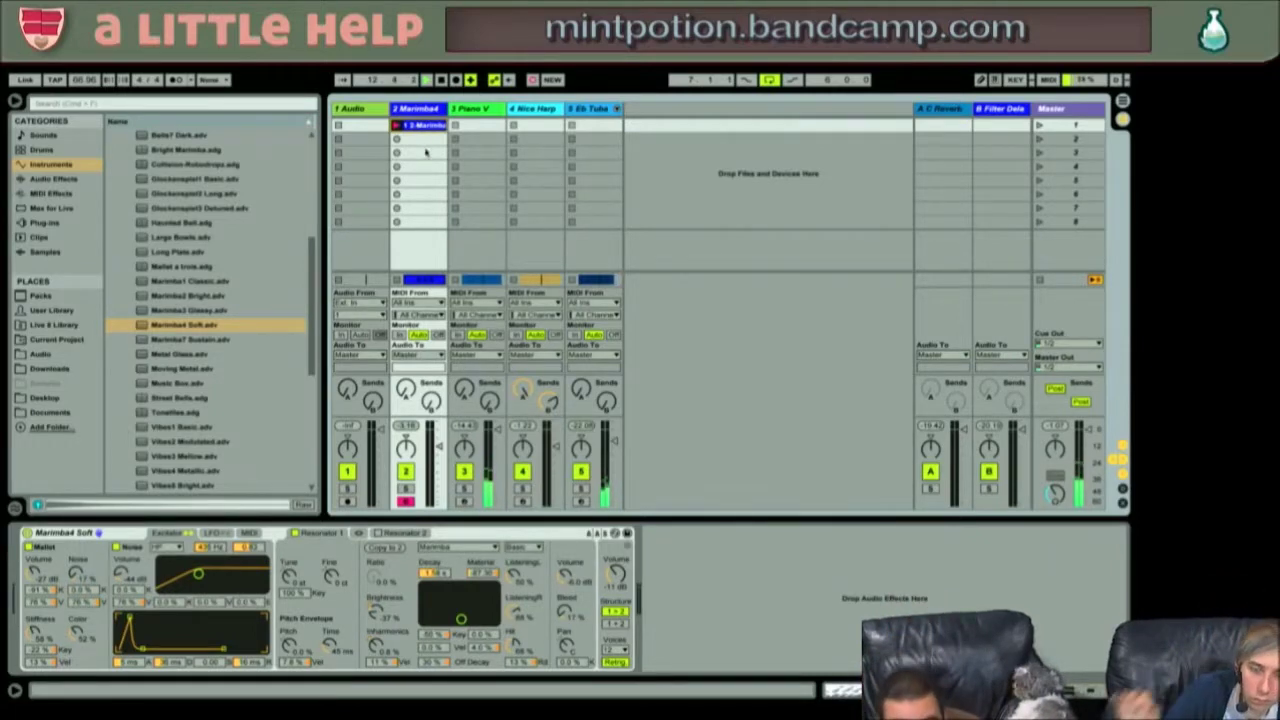
left_click(422, 142)
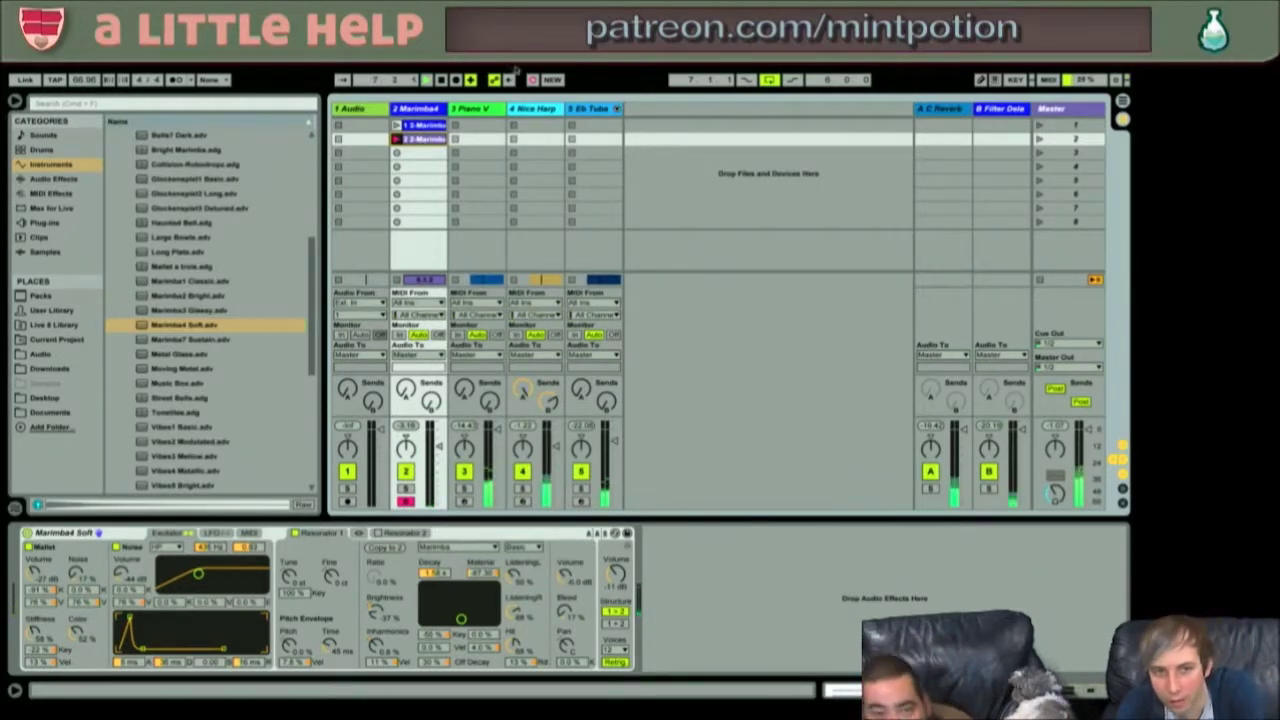
left_click(430, 153)
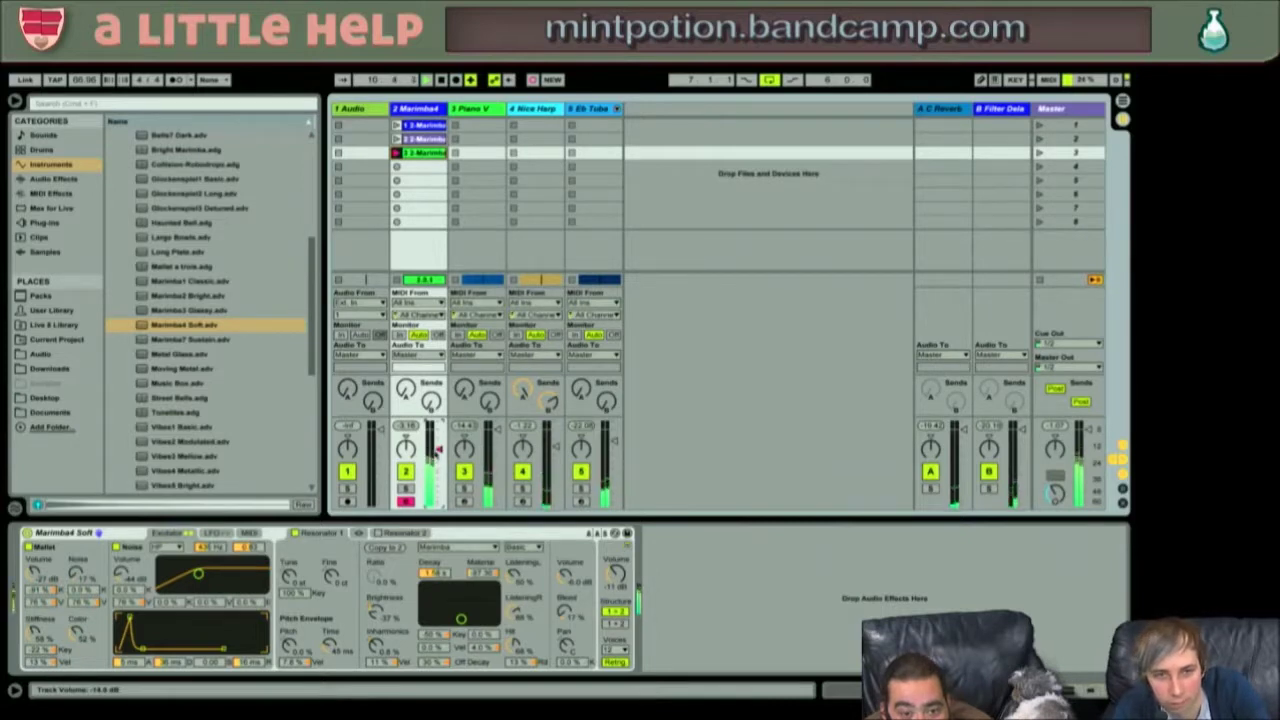
right_click(438, 449)
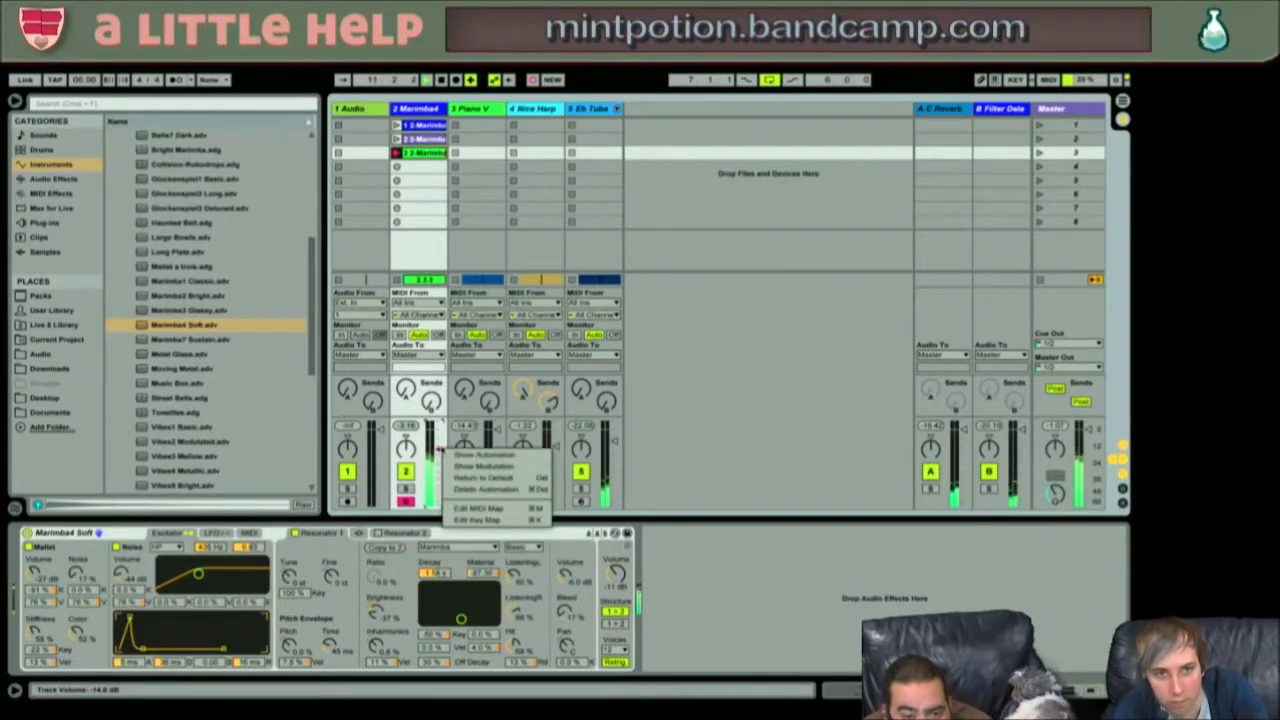
left_click(486, 479)
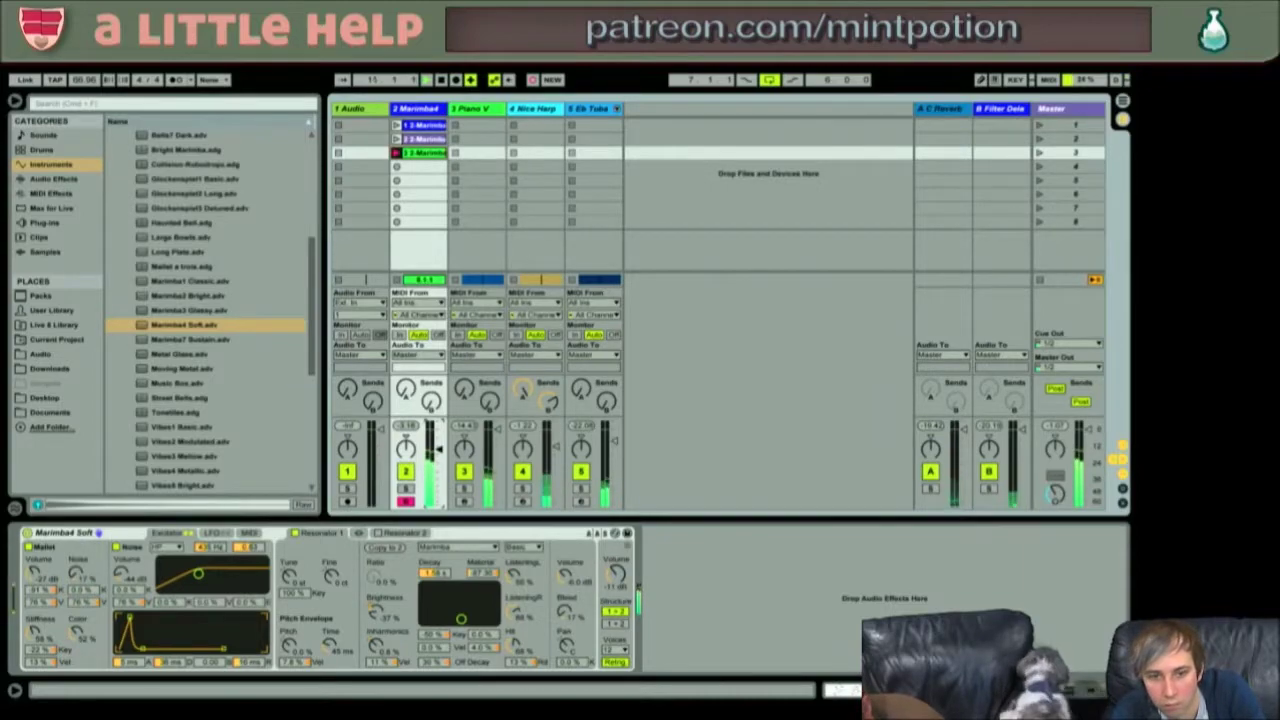
key("F3")
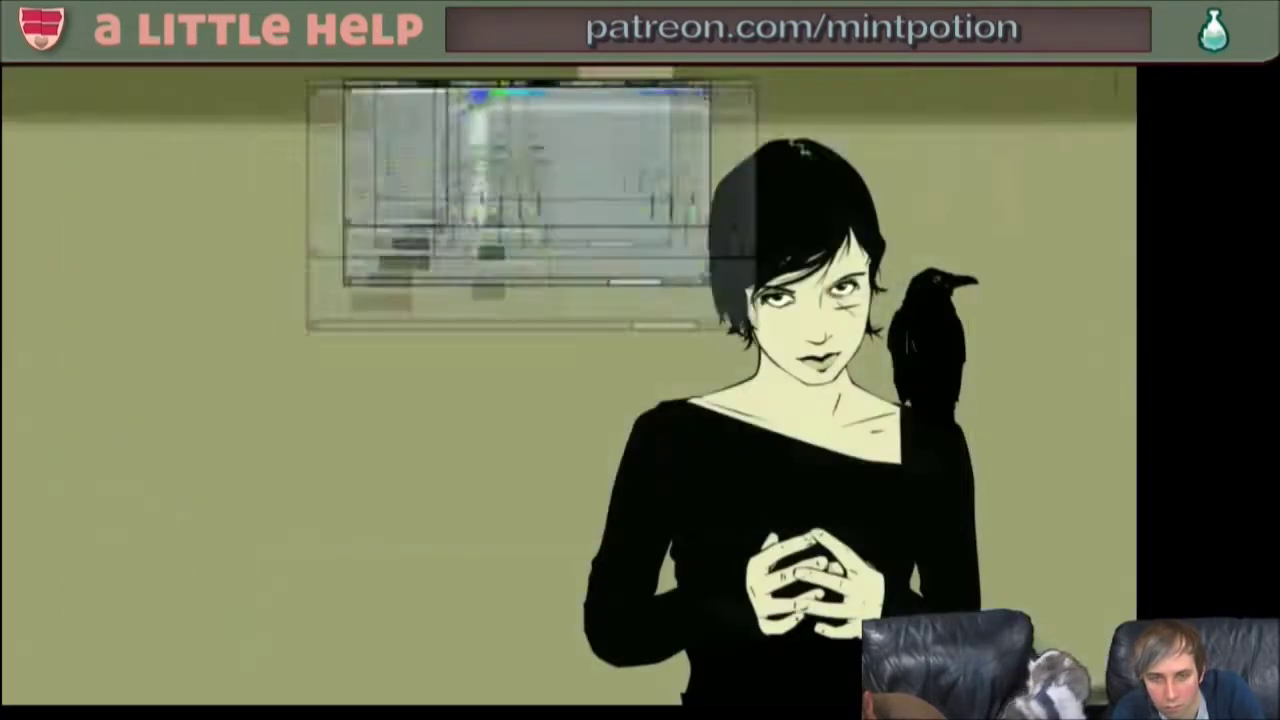
key("F3")
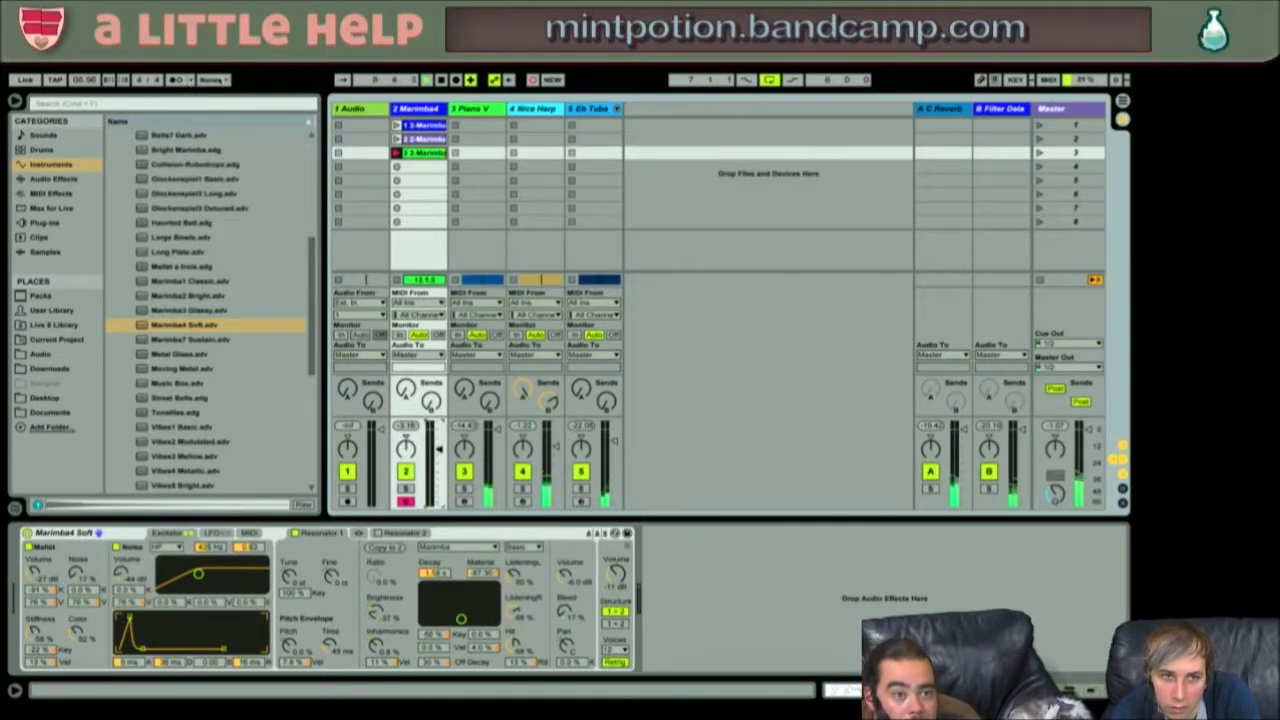
- Set the global quantization to 1 Bar and record another marimba take into the track's fourth clip slot
left_click(213, 80)
left_click(222, 110)
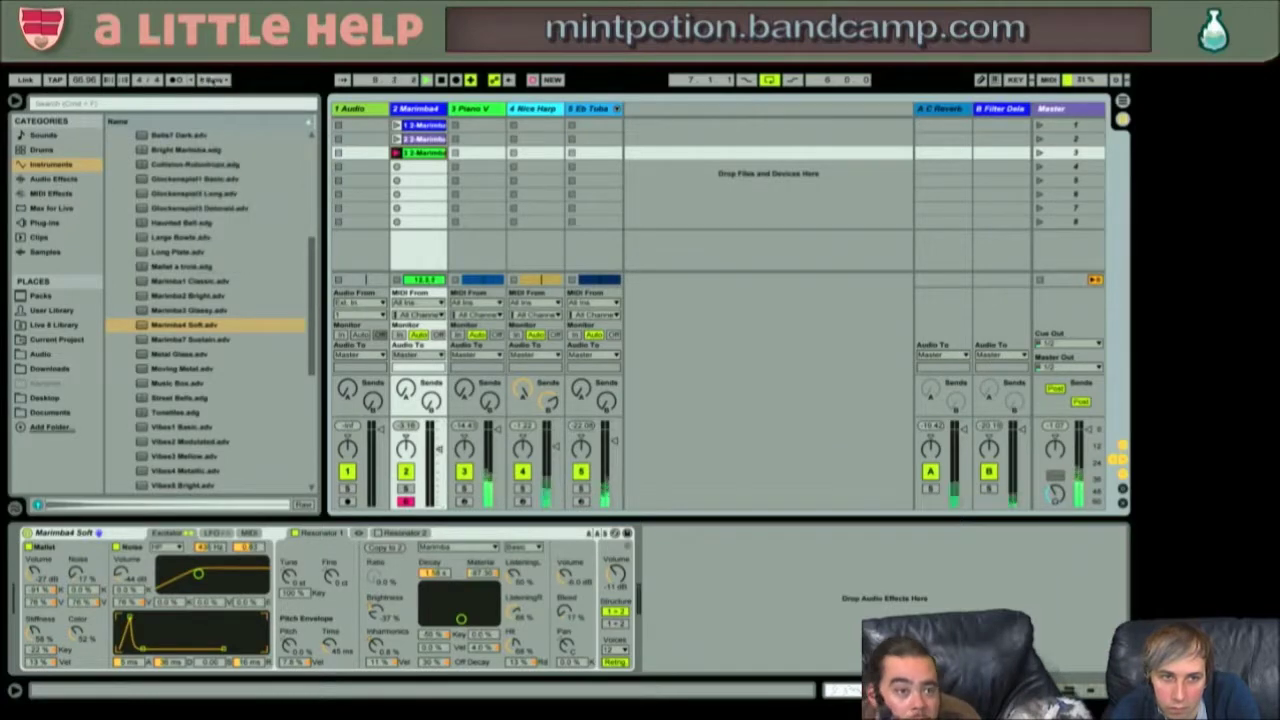
left_click(213, 80)
left_click(222, 143)
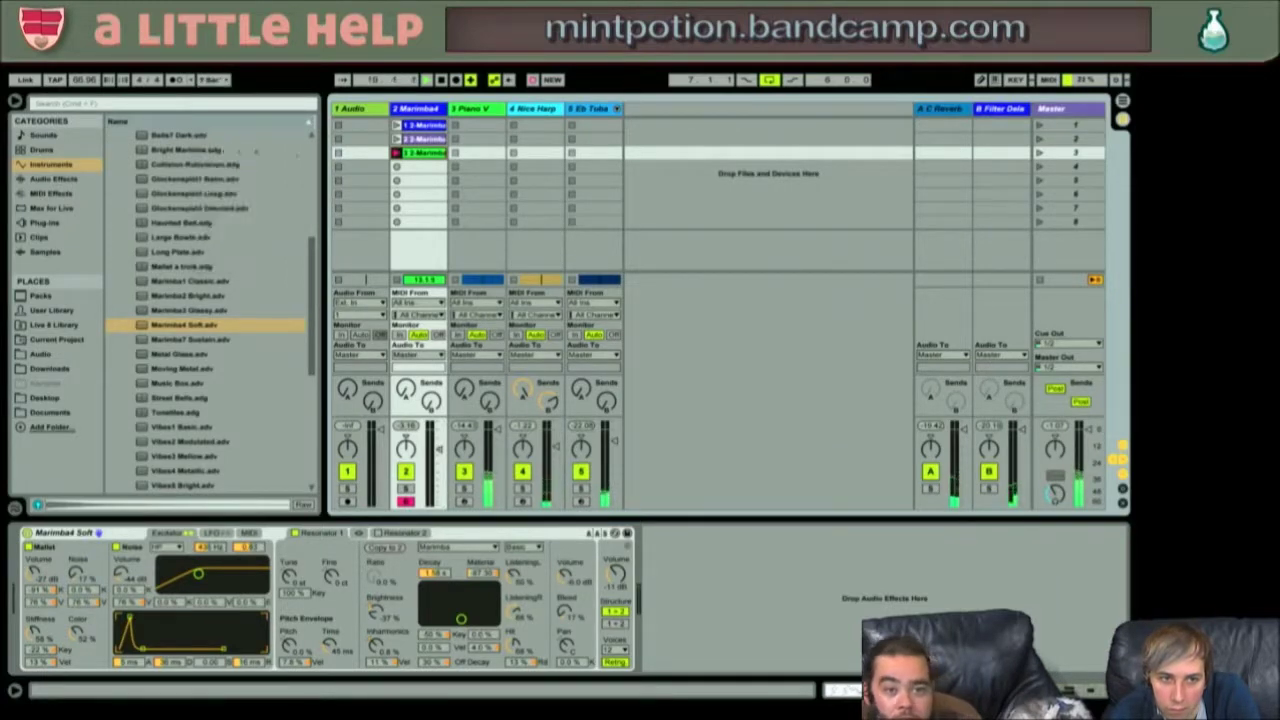
left_click(425, 166)
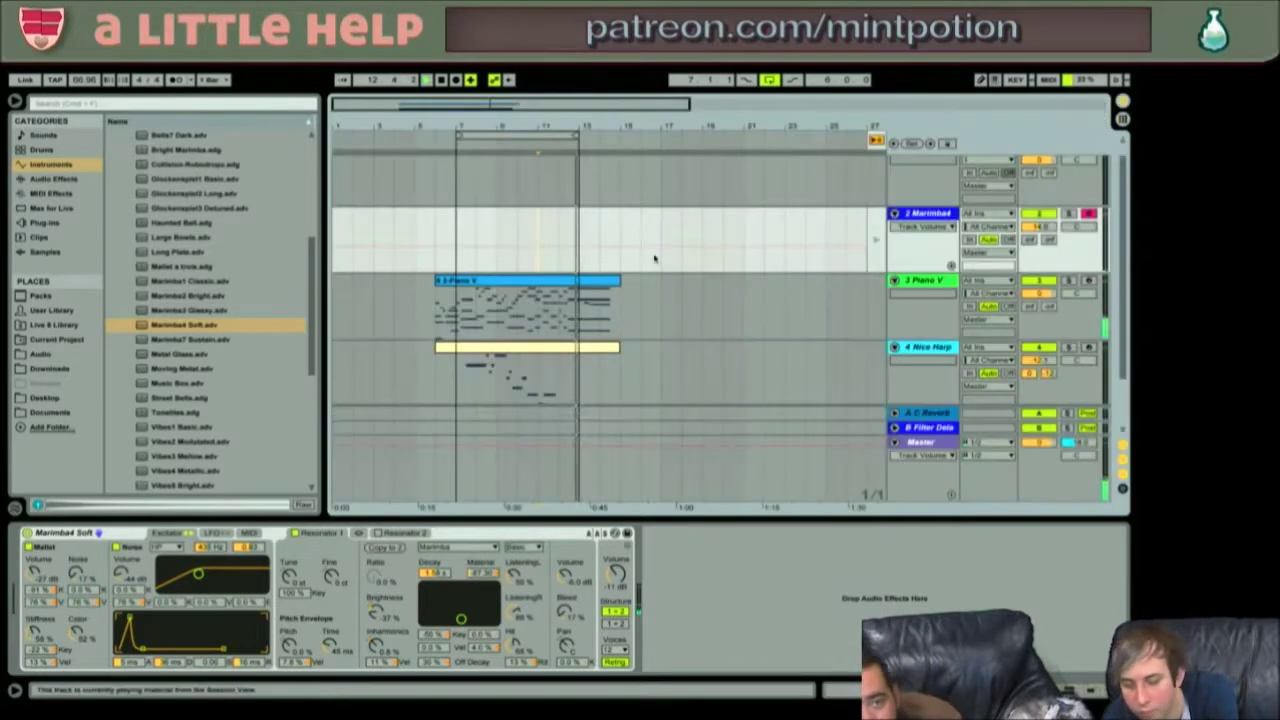
- Compare the Session and Arrangement views of the song, ending in the Arrangement view
key("Tab")
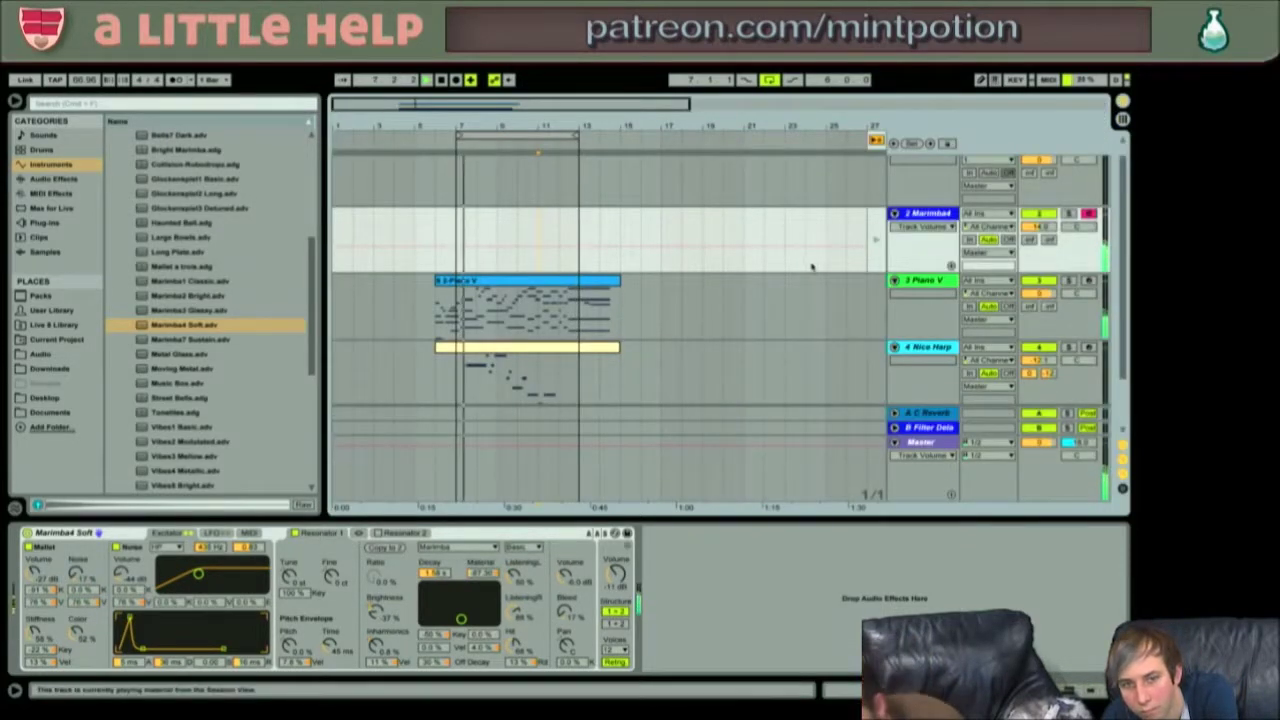
key("Tab")
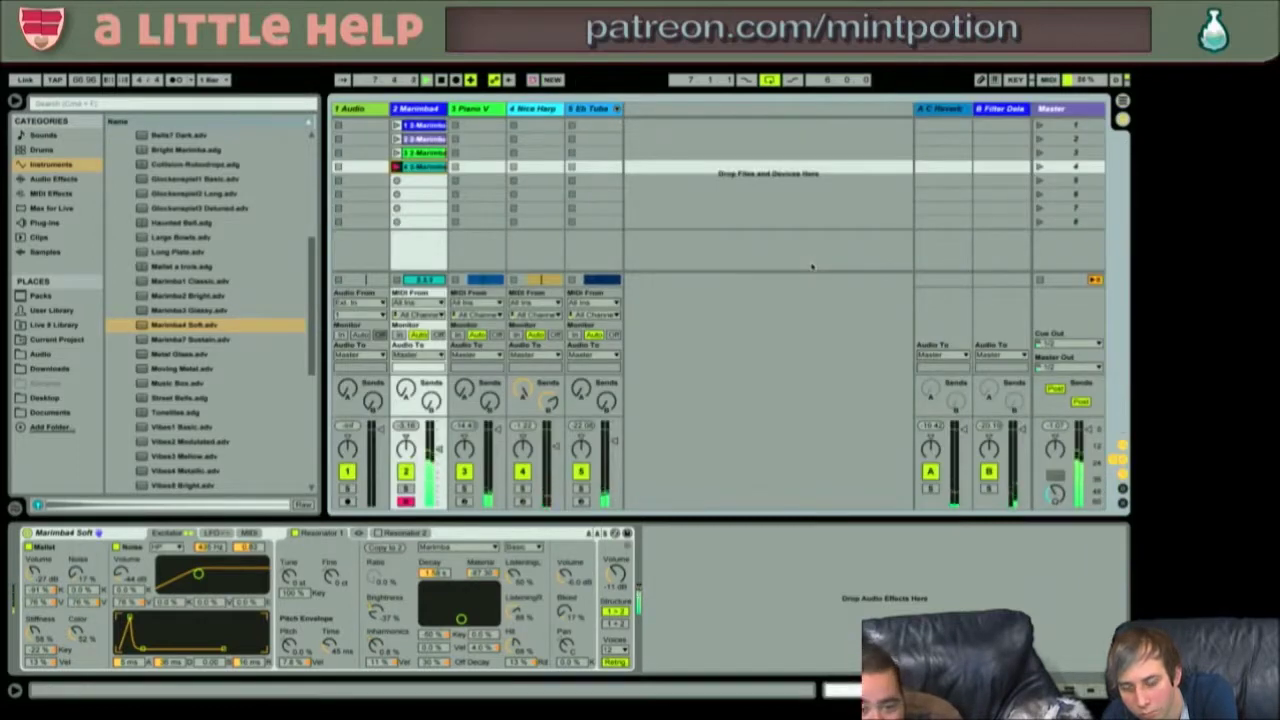
key("Tab")
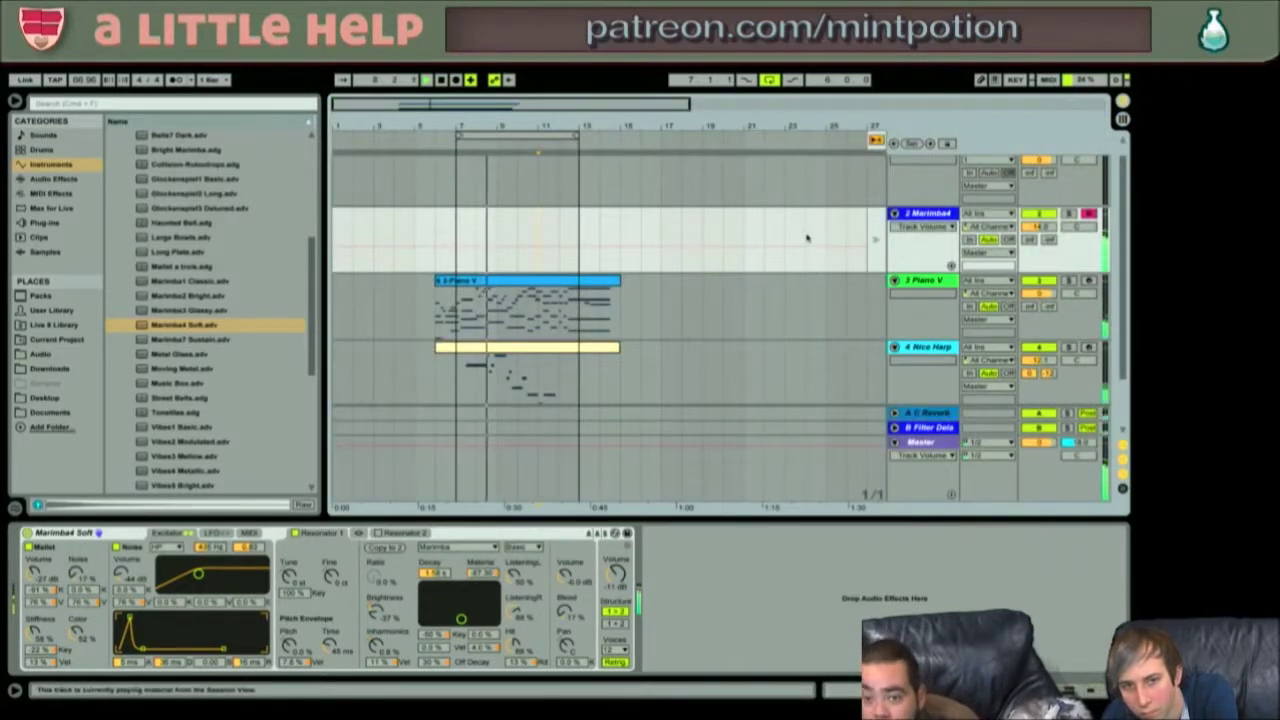
- Fold the Marimba4, Piano V and Nice Harp tracks in the Arrangement, leaving the Eb Tuba track expanded
left_click_drag(578, 298, 458, 380)
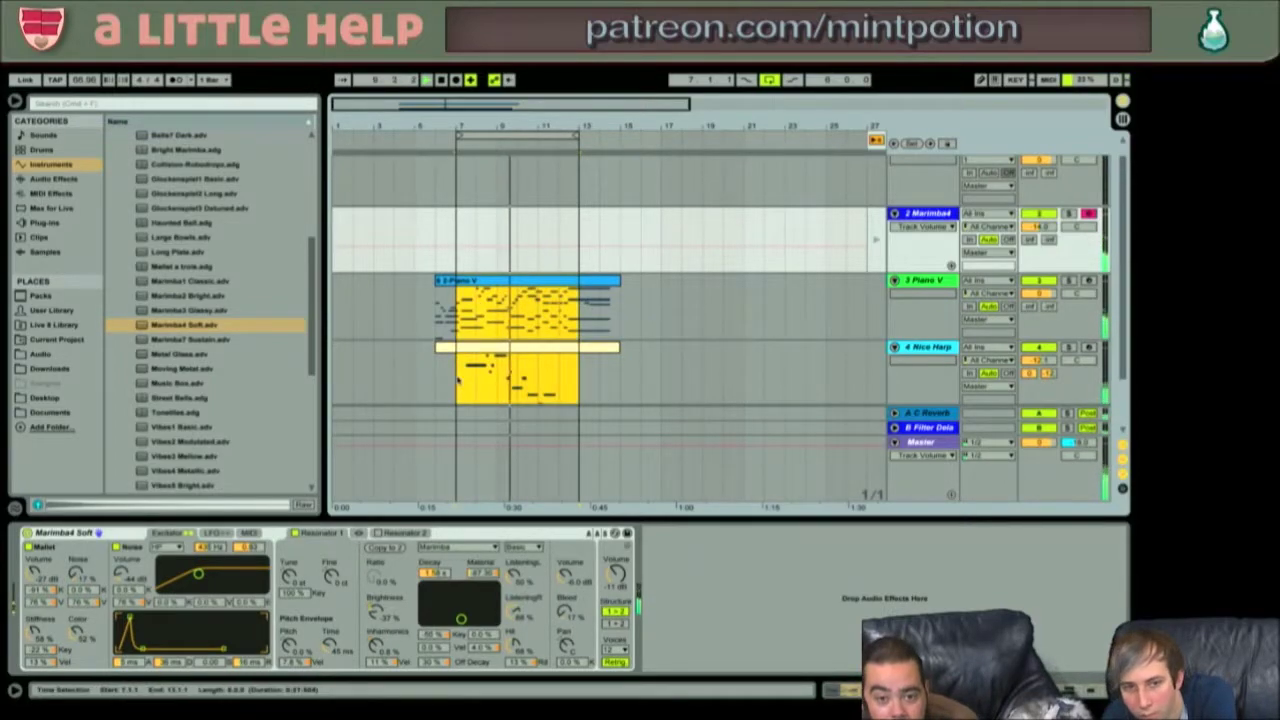
scroll(458, 380, "down", 2)
scroll(458, 380, "up", 3)
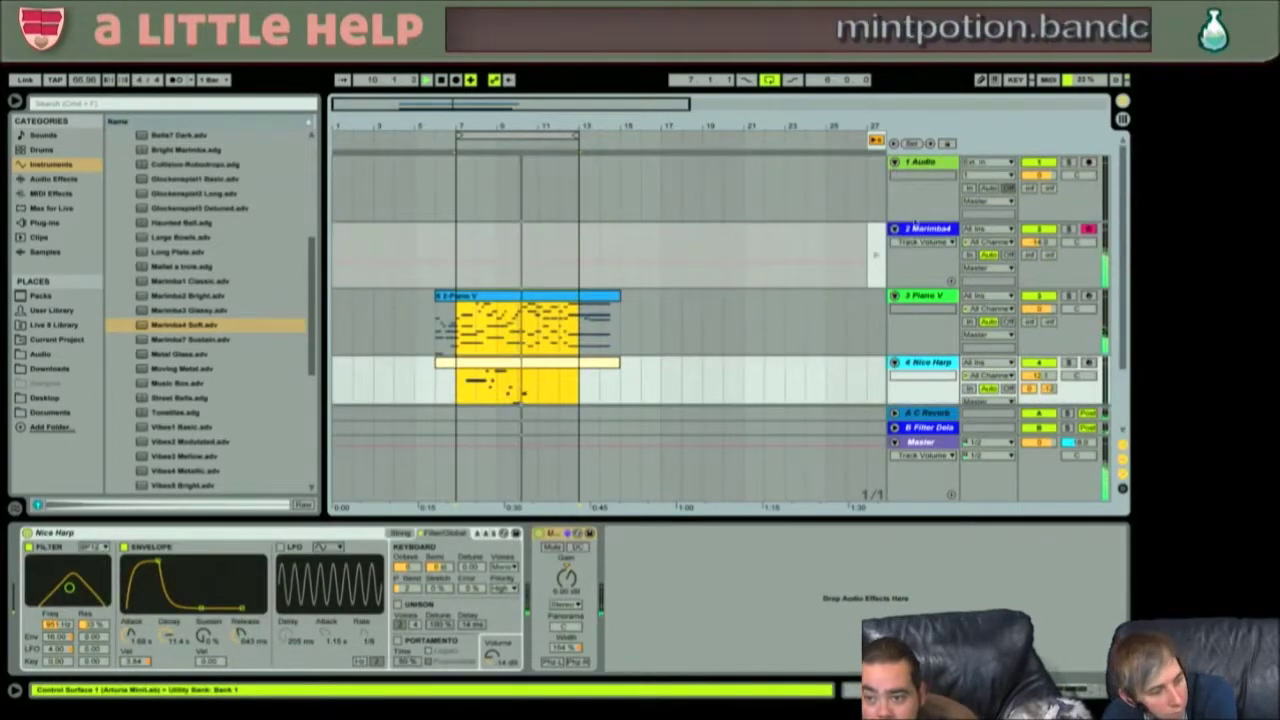
left_click(895, 229)
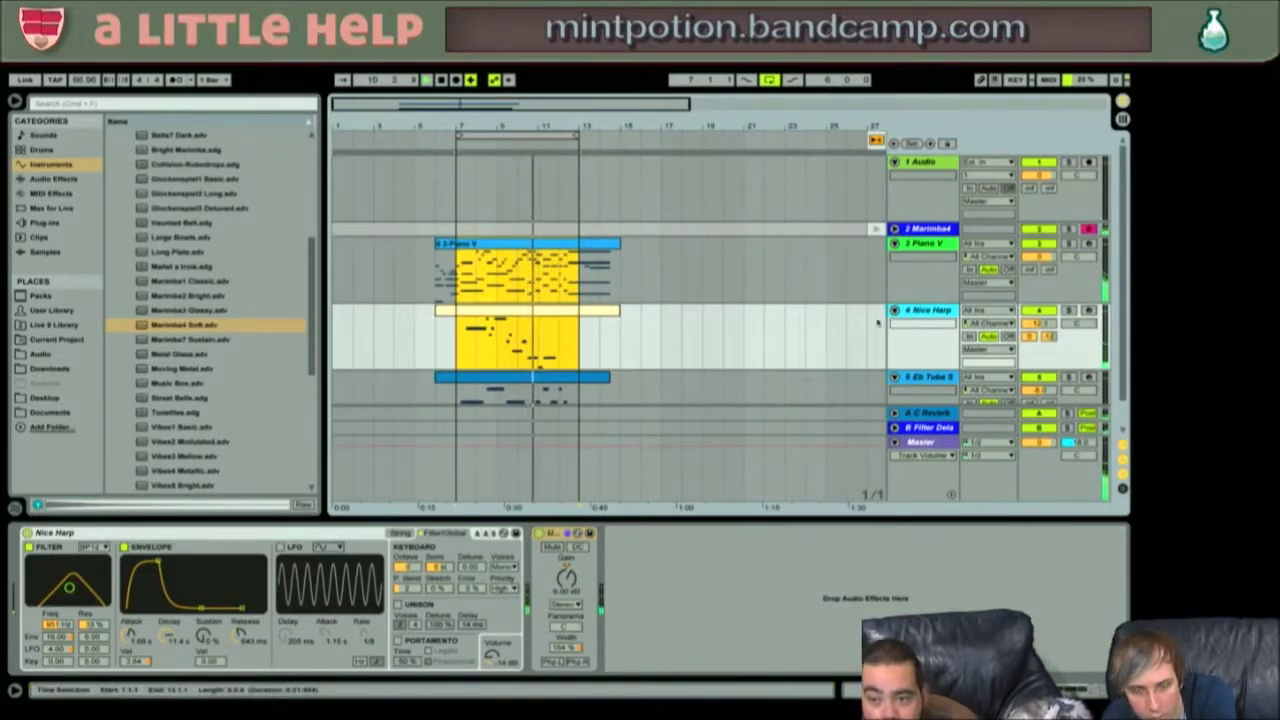
left_click(895, 243)
left_click(895, 320)
left_click(895, 258)
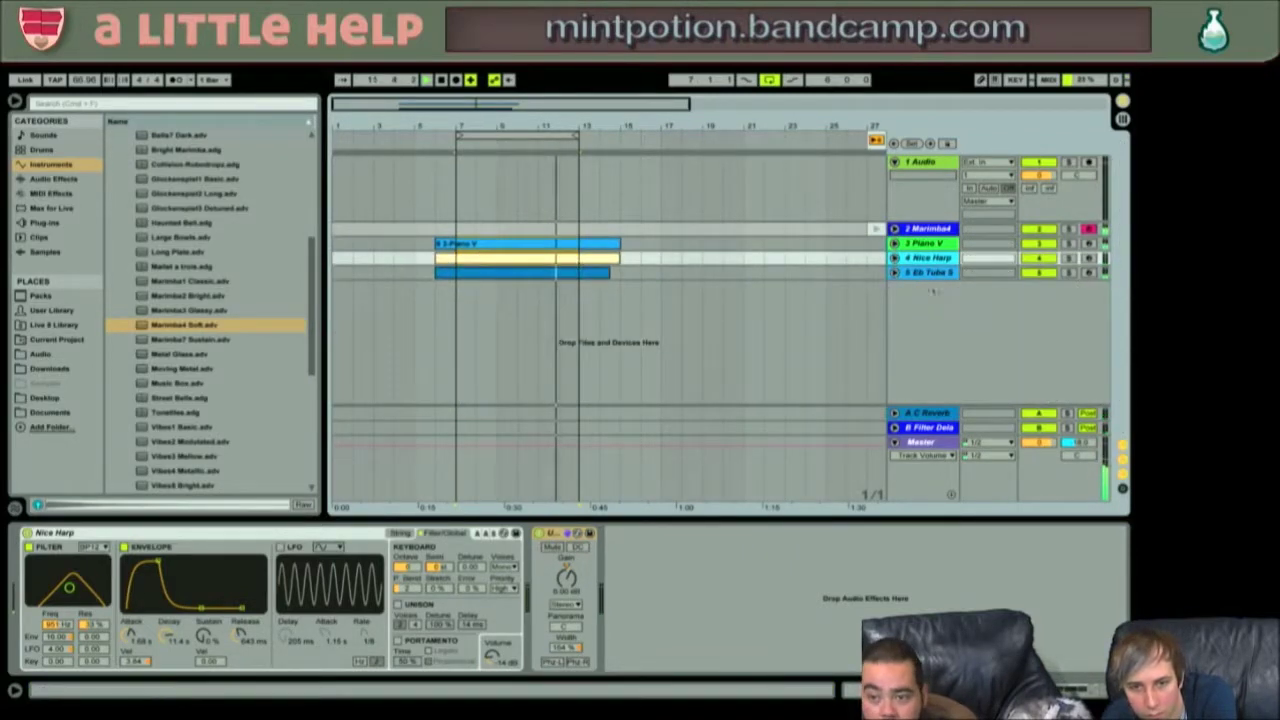
left_click(895, 272)
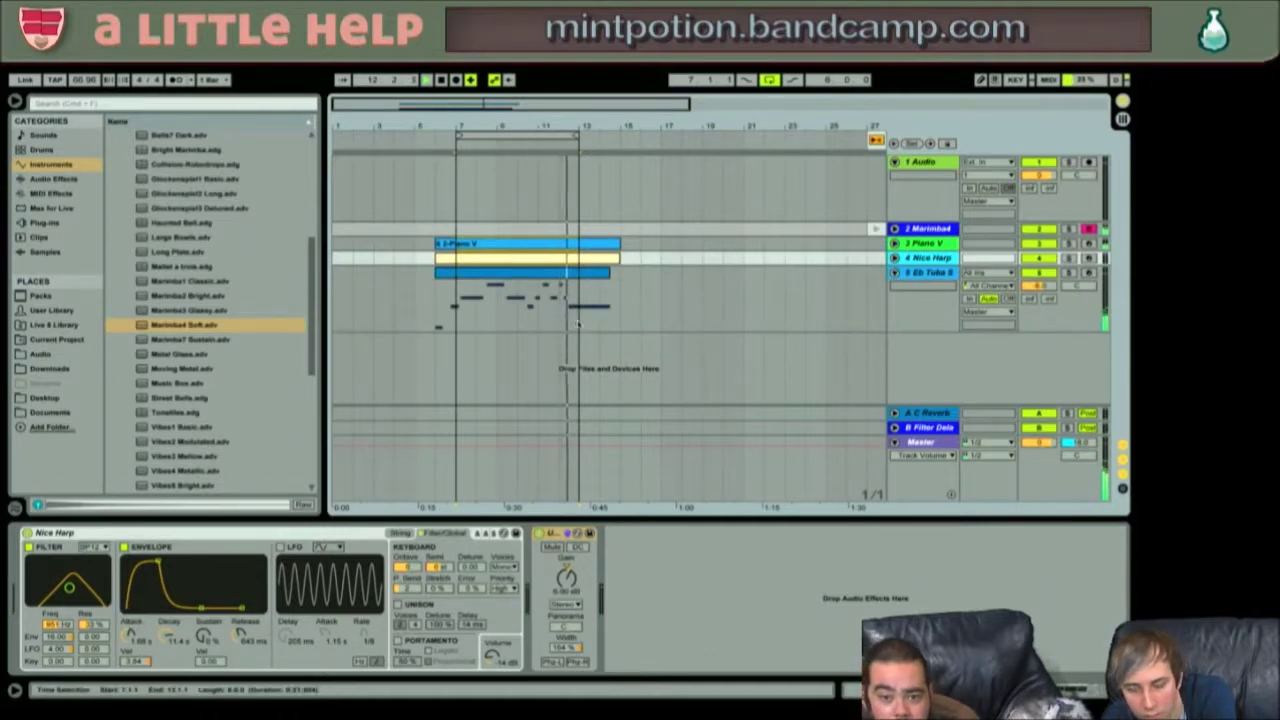
- Copy bars 7 to 13 of the Piano V, Nice Harp and Eb Tuba tracks into the first scene of the Session view
left_click_drag(577, 322, 457, 322)
key("space")
left_click(460, 244)
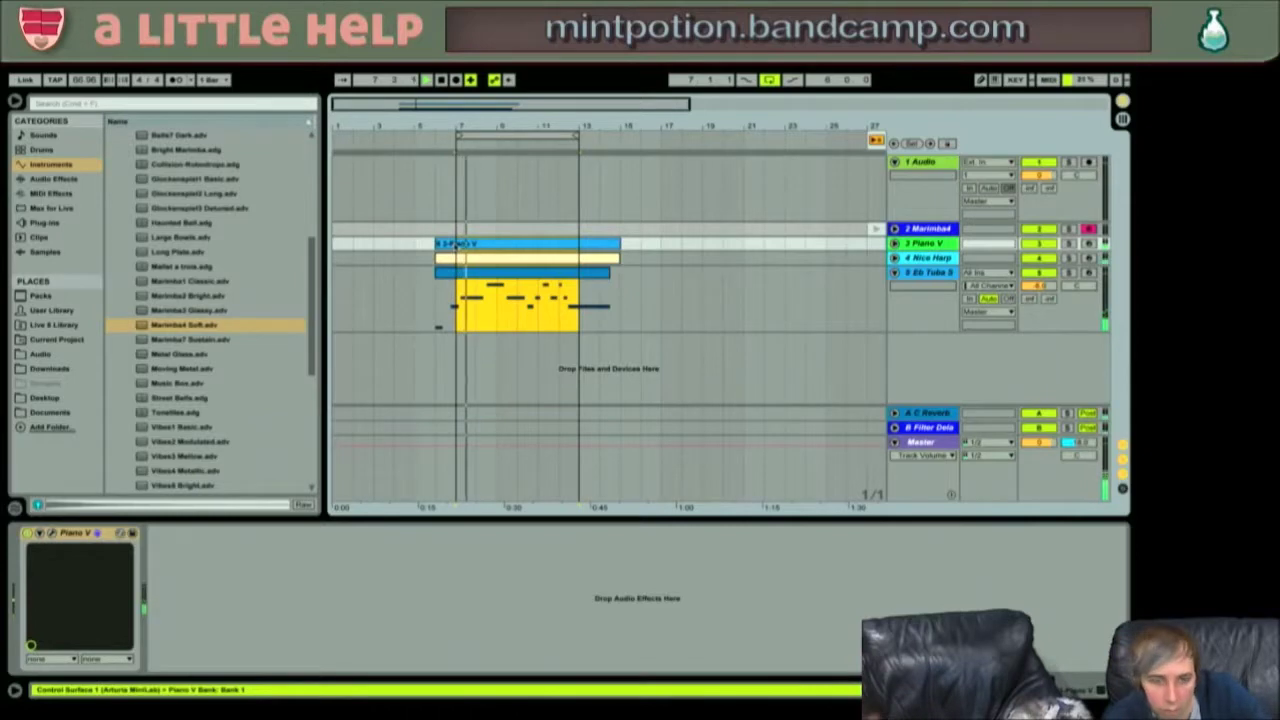
left_click(463, 244)
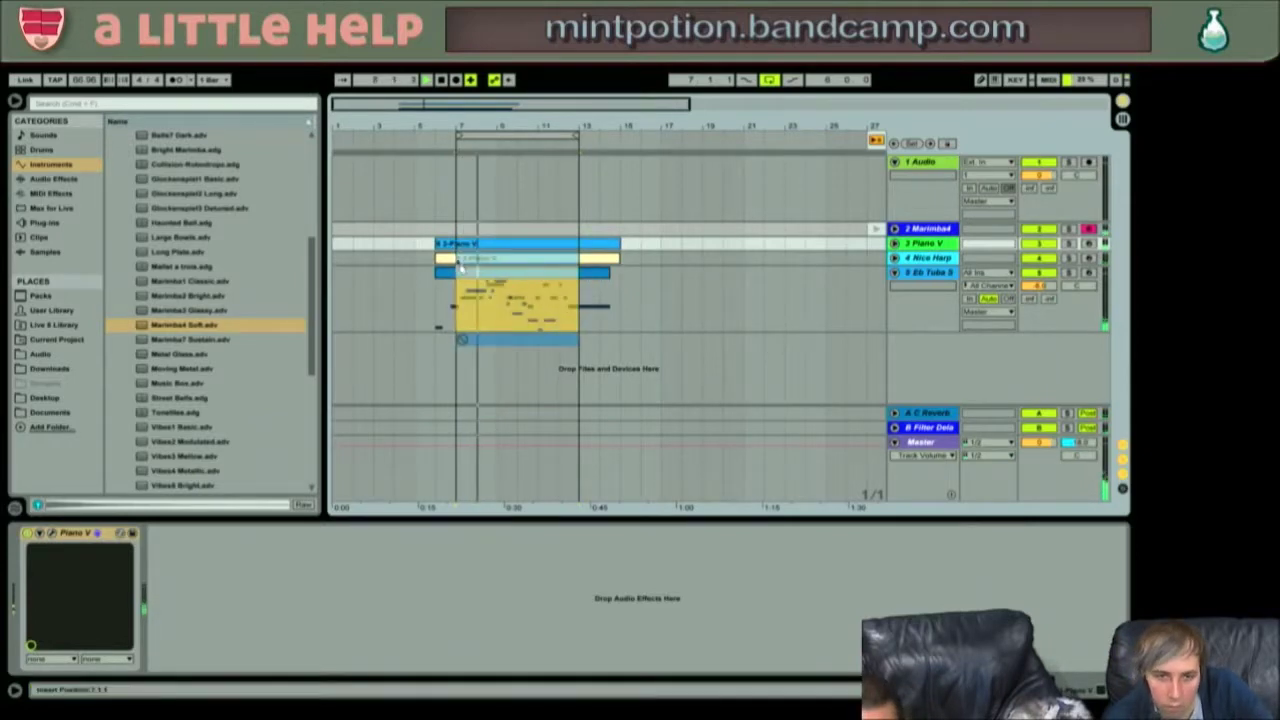
key("Tab")
left_click_drag(465, 245, 484, 127)
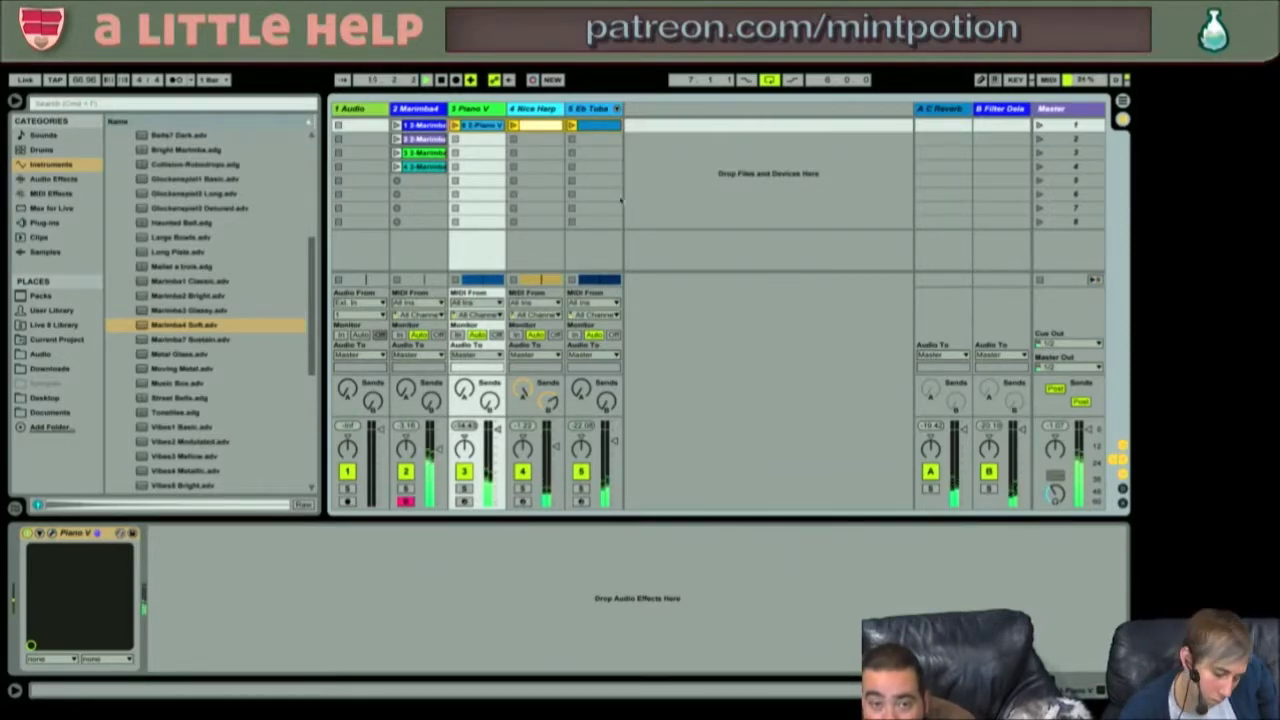
- Move the Piano V, Nice Harp and Eb Tuba clips down to scene 5 and launch that scene
left_click_drag(600, 133, 600, 182)
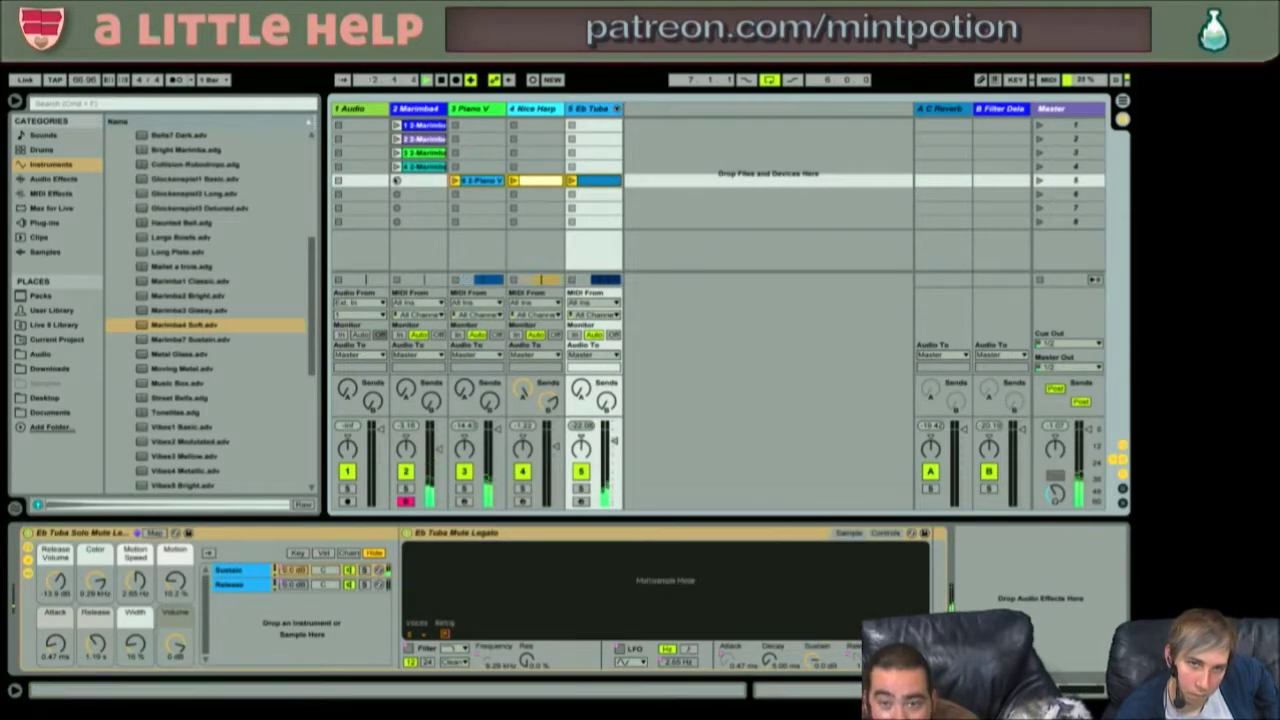
left_click(1038, 180)
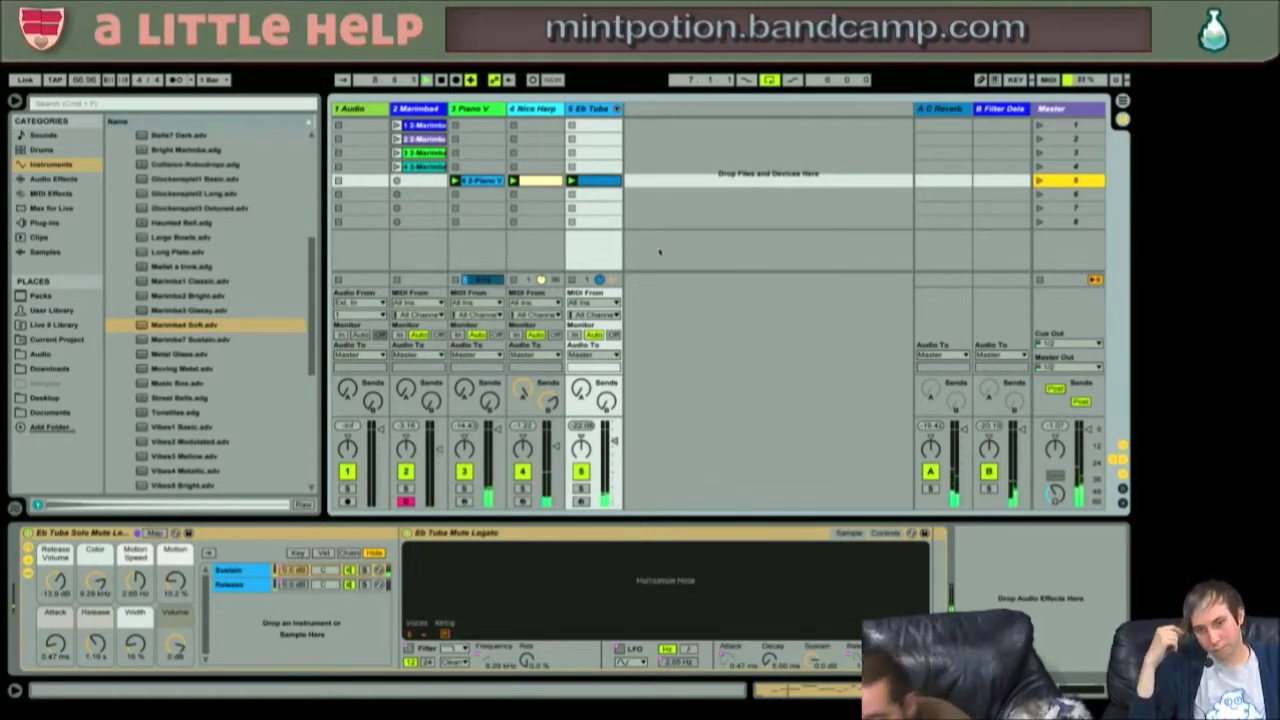
key("Tab")
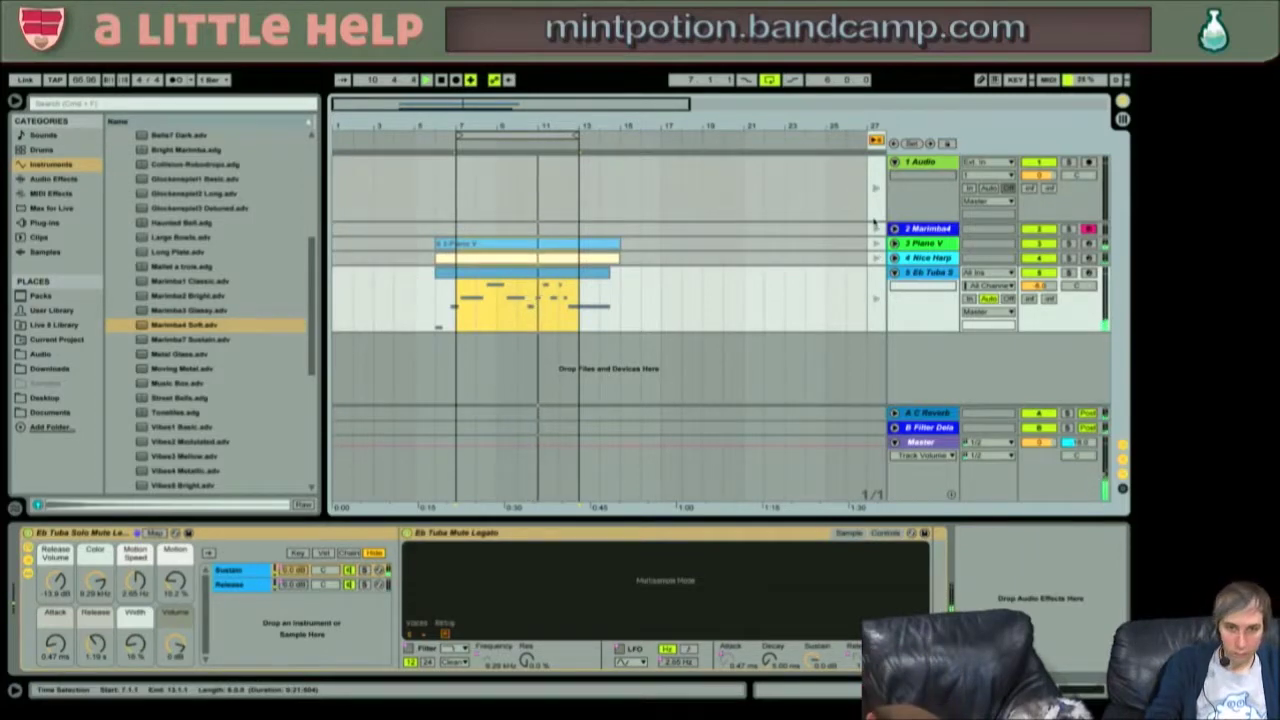
key("Tab")
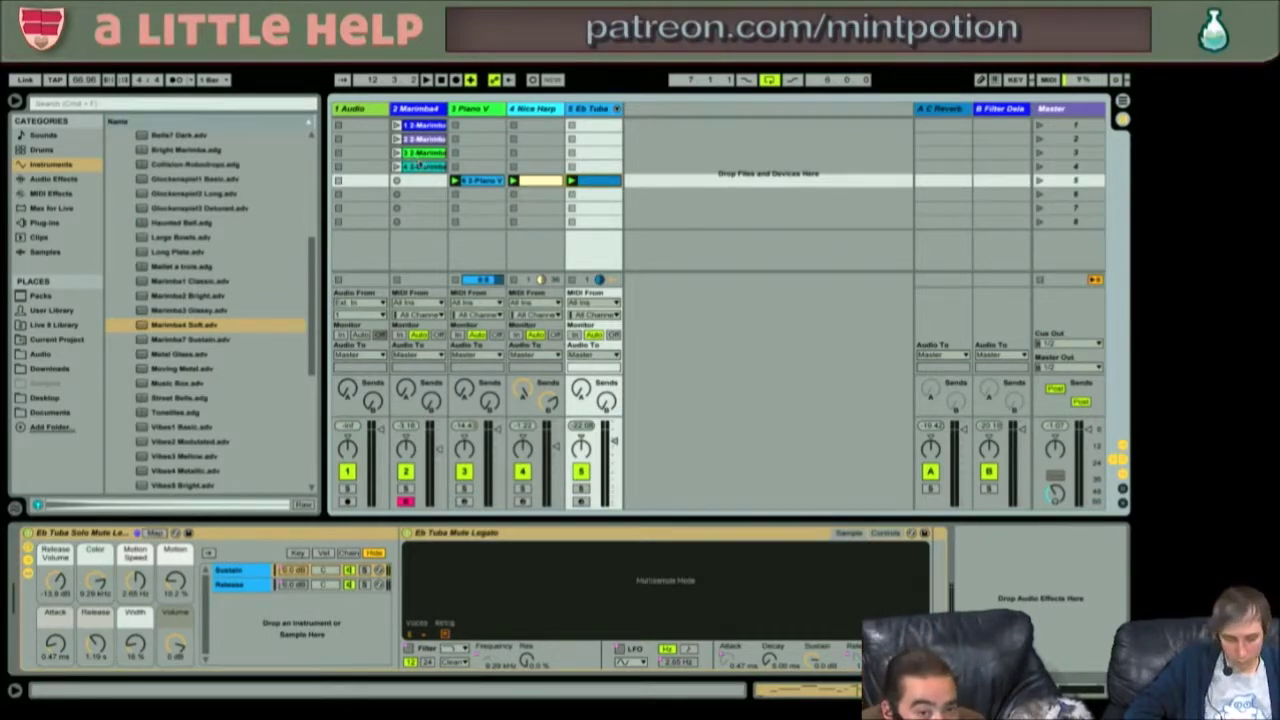
- Move the fourth marimba take to scene 5 and play it together with the other clips
left_click(420, 165)
double_click(422, 166)
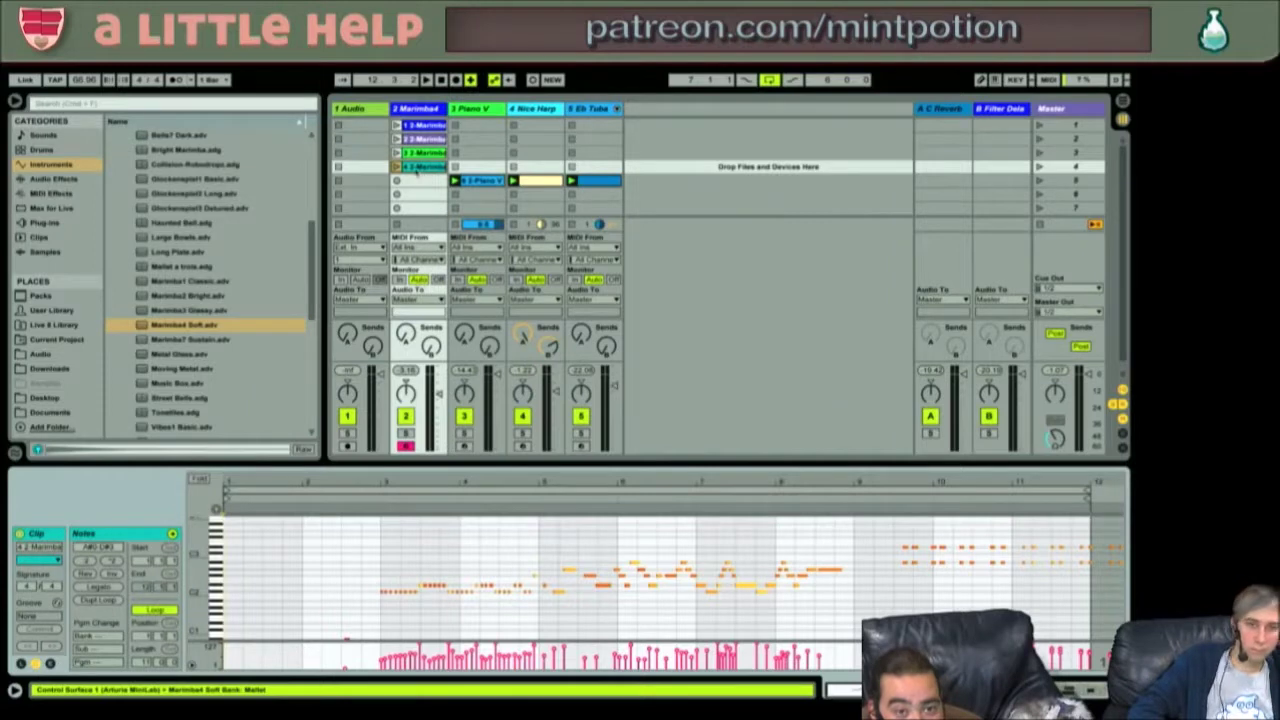
left_click_drag(420, 166, 420, 180)
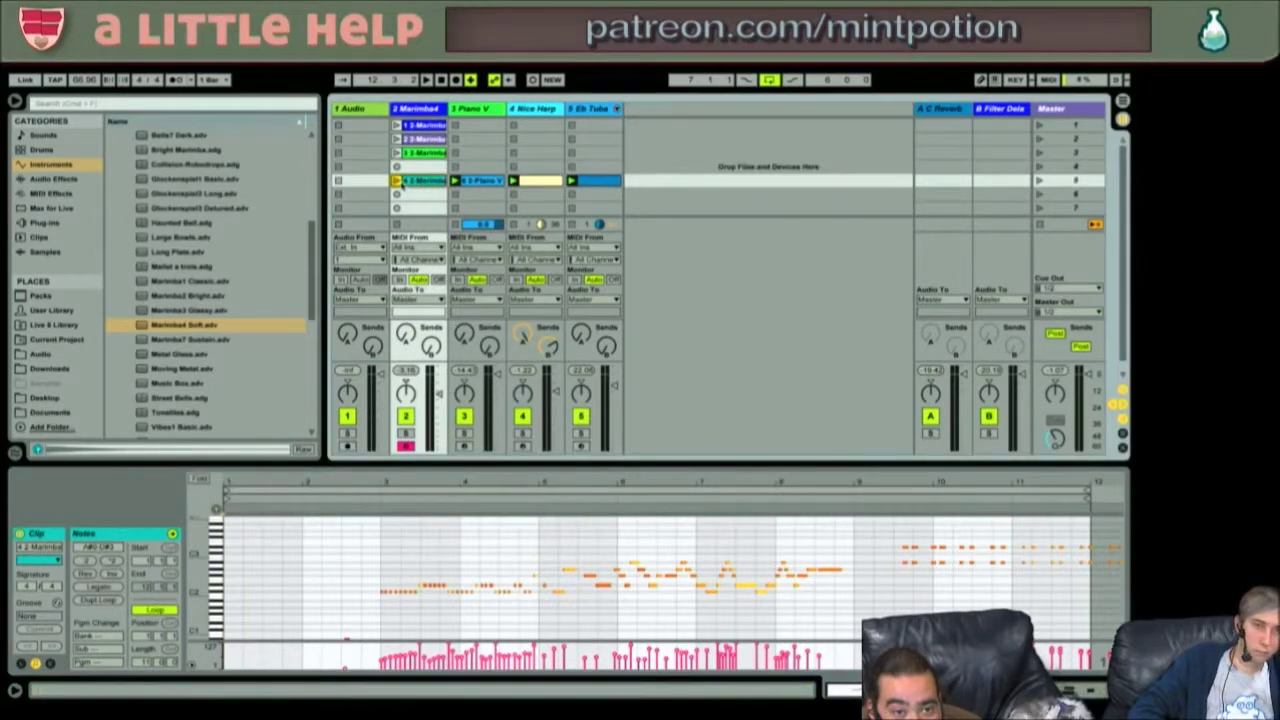
key("space")
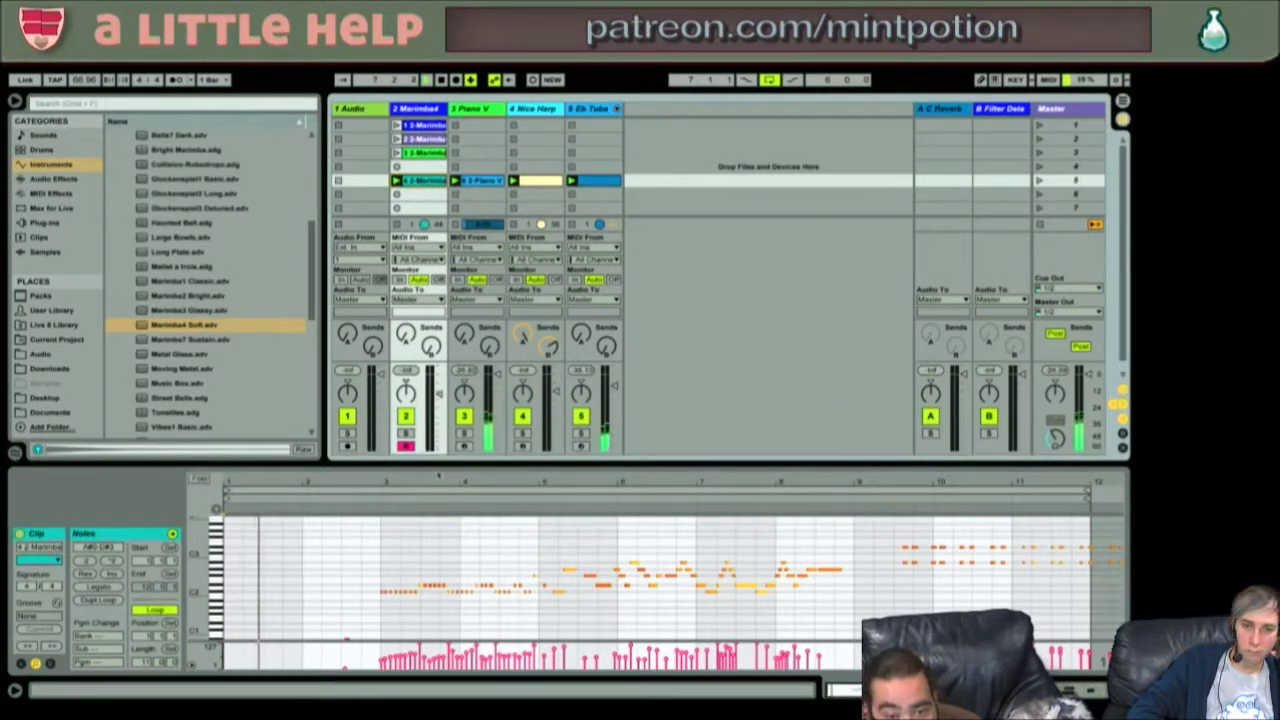
- Enlarge the note editor and set the fourth marimba take's start marker and loop start to bar 2
left_click_drag(448, 463, 470, 362)
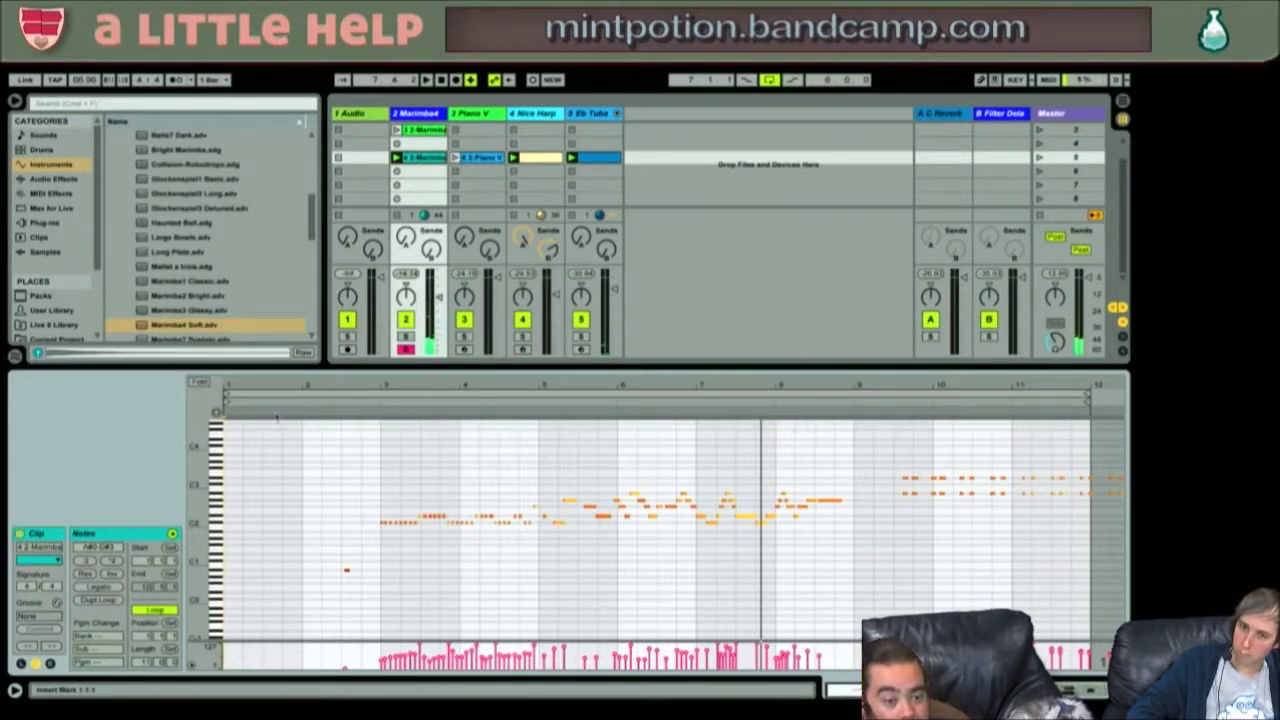
left_click(304, 402)
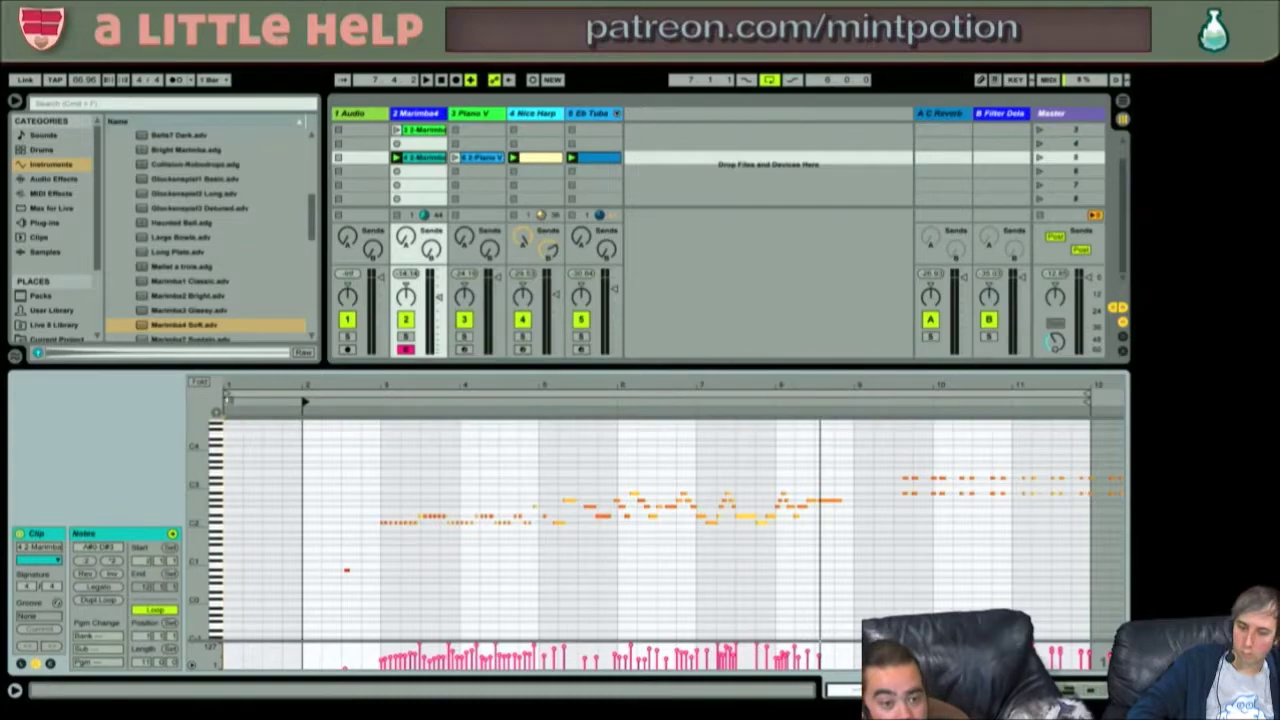
left_click_drag(304, 402, 840, 402)
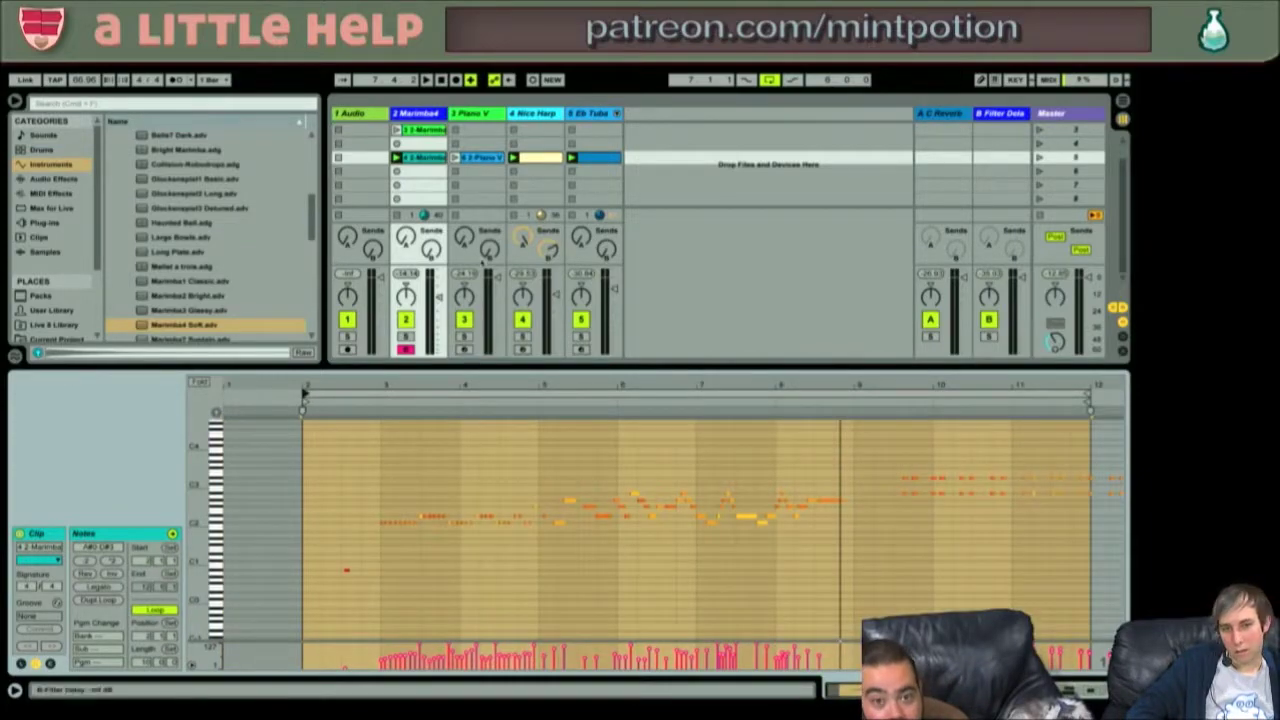
- Move the Nice Harp and Piano V clips to scene 6 and launch scene 5 with only marimba and tuba
key("Right")
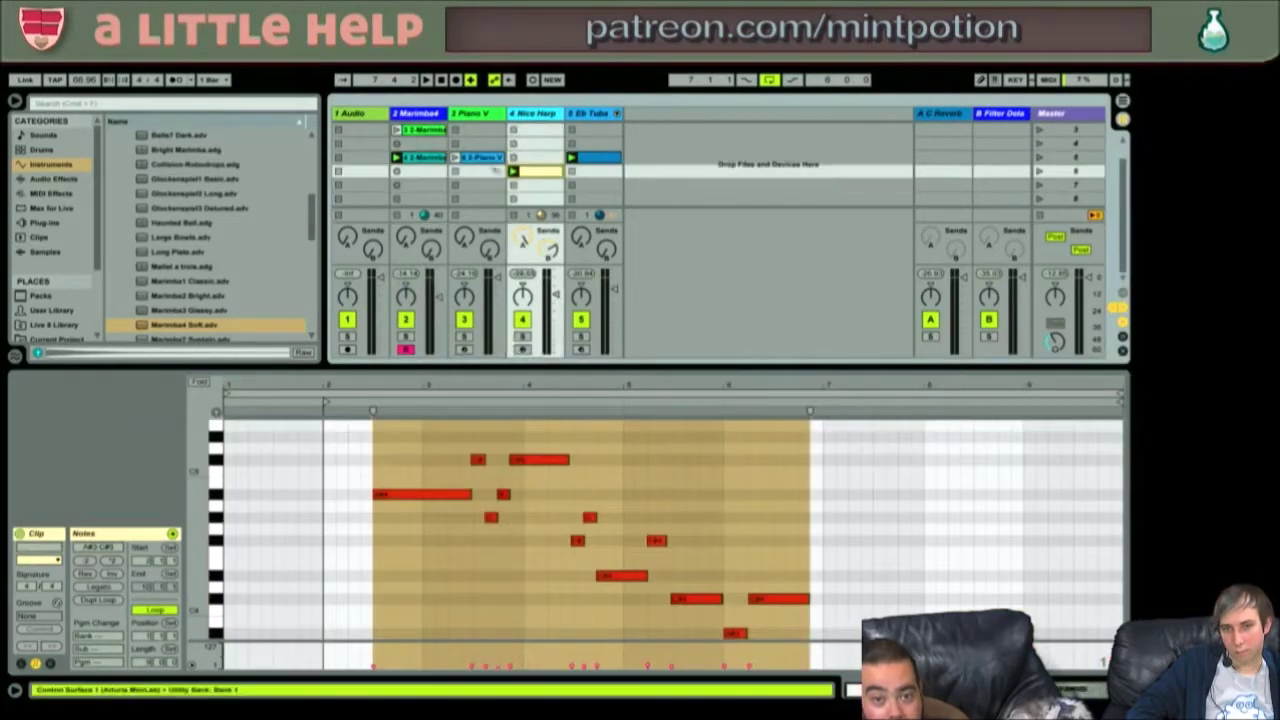
key("Down")
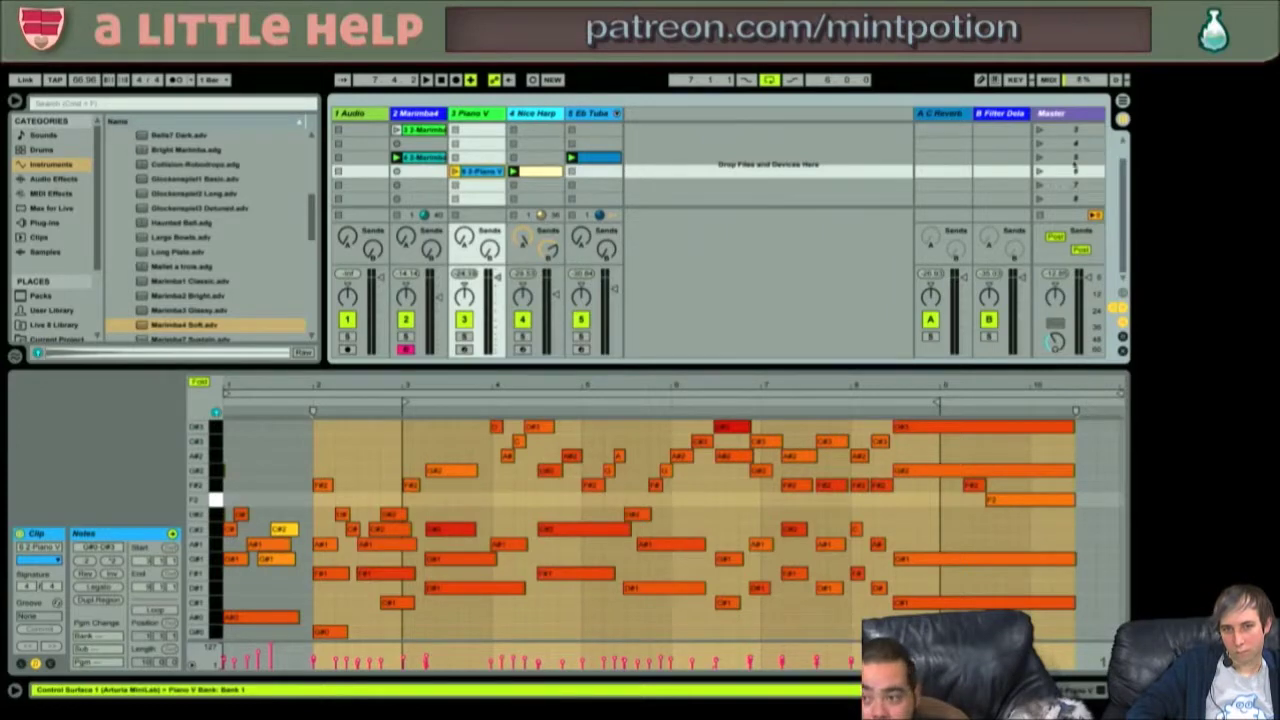
left_click(1040, 157)
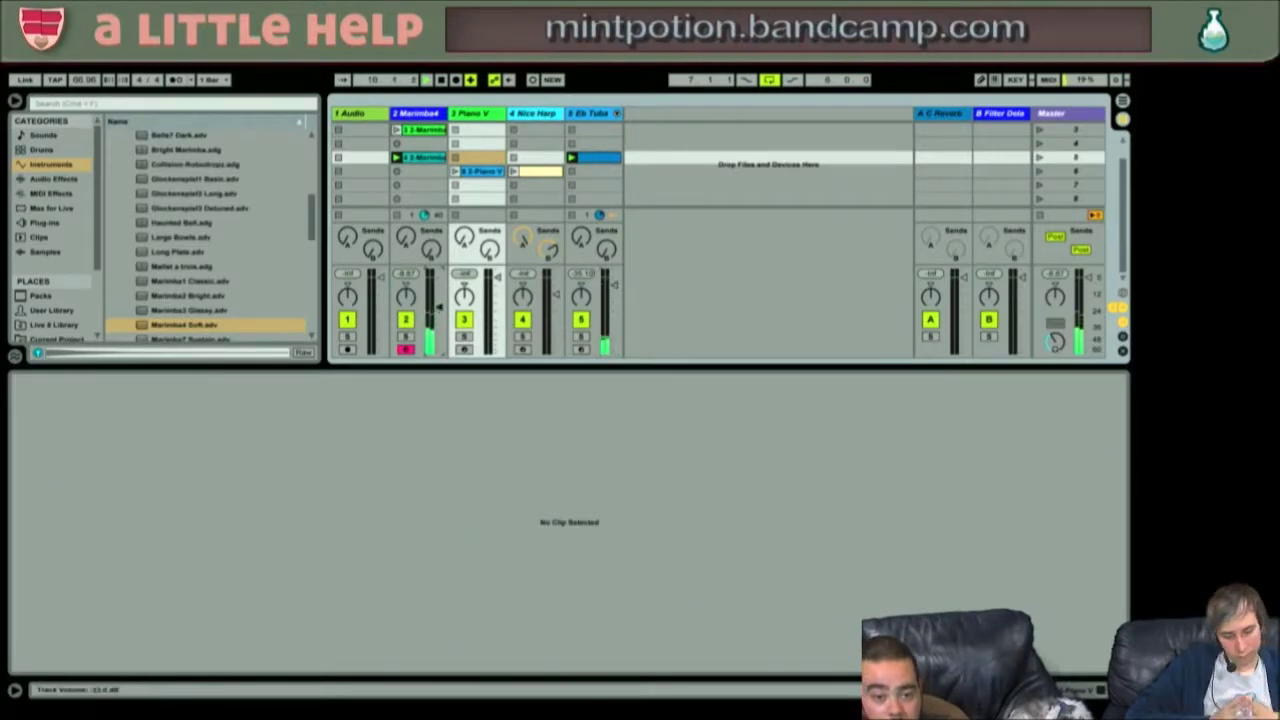
- Add a copy of the Eb Tuba clip and the third marimba take to scene 6, move the Nice Harp clip to scene 3, and launch scene 6
left_click(593, 160)
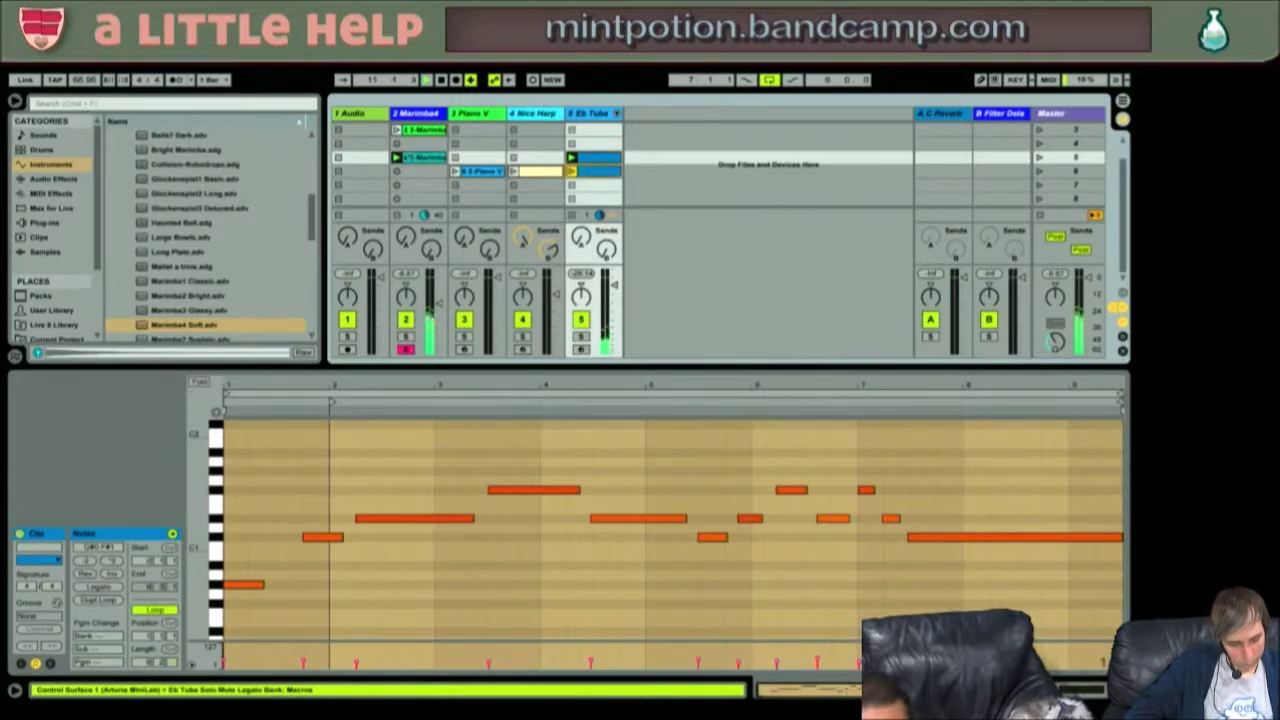
left_click_drag(412, 130, 418, 171)
left_click_drag(538, 173, 540, 140)
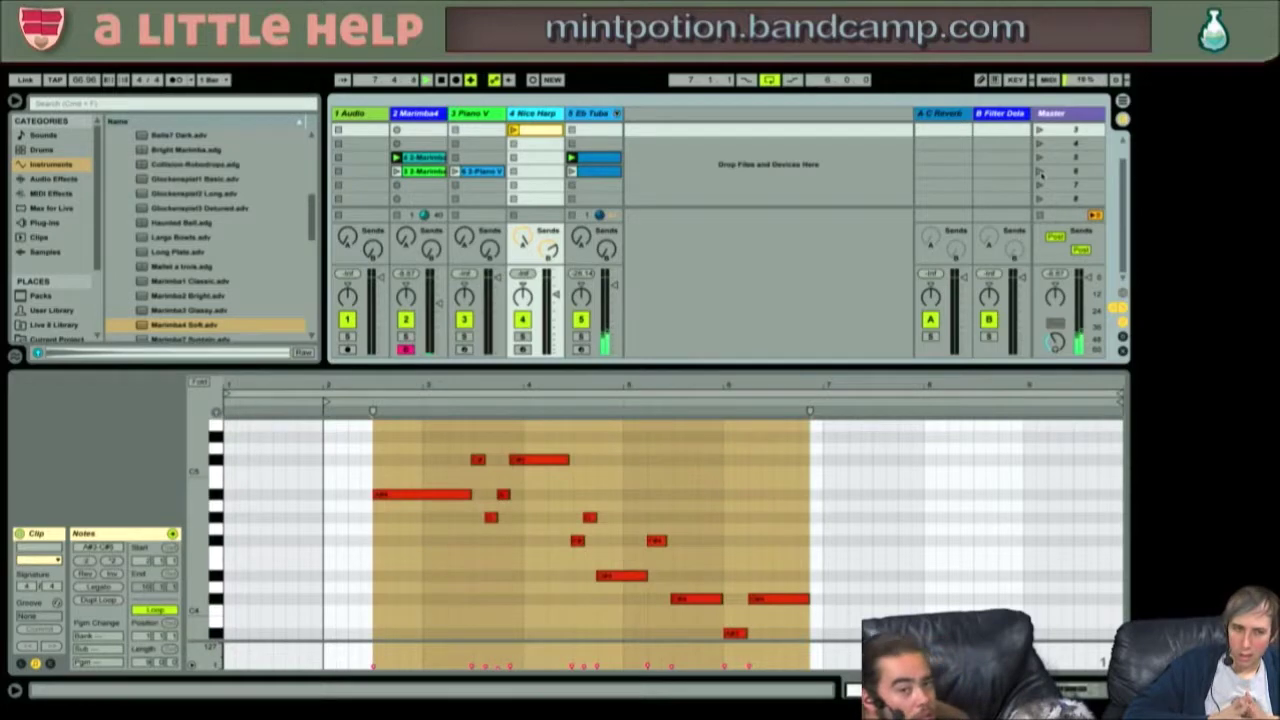
key("space")
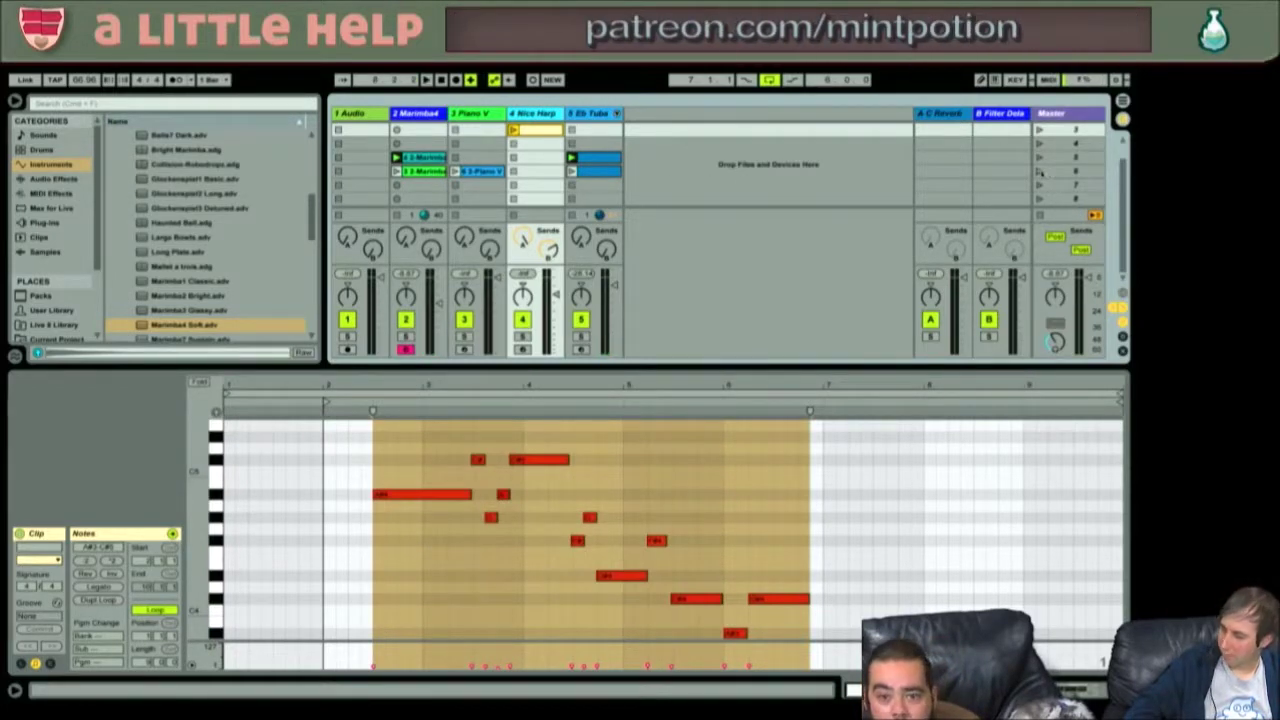
left_click(1039, 172)
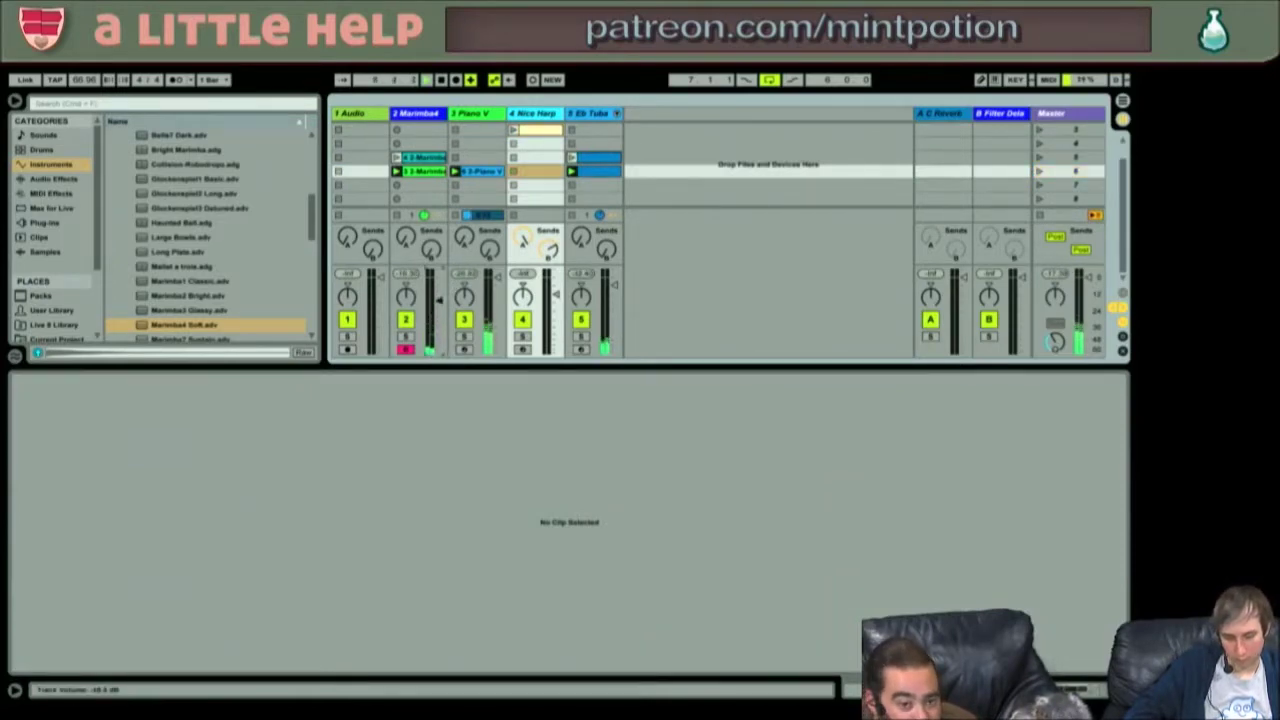
- Open the marimba clip in scene 6 and set its start marker to about 1.2.3, just before its first notes
left_click(428, 172)
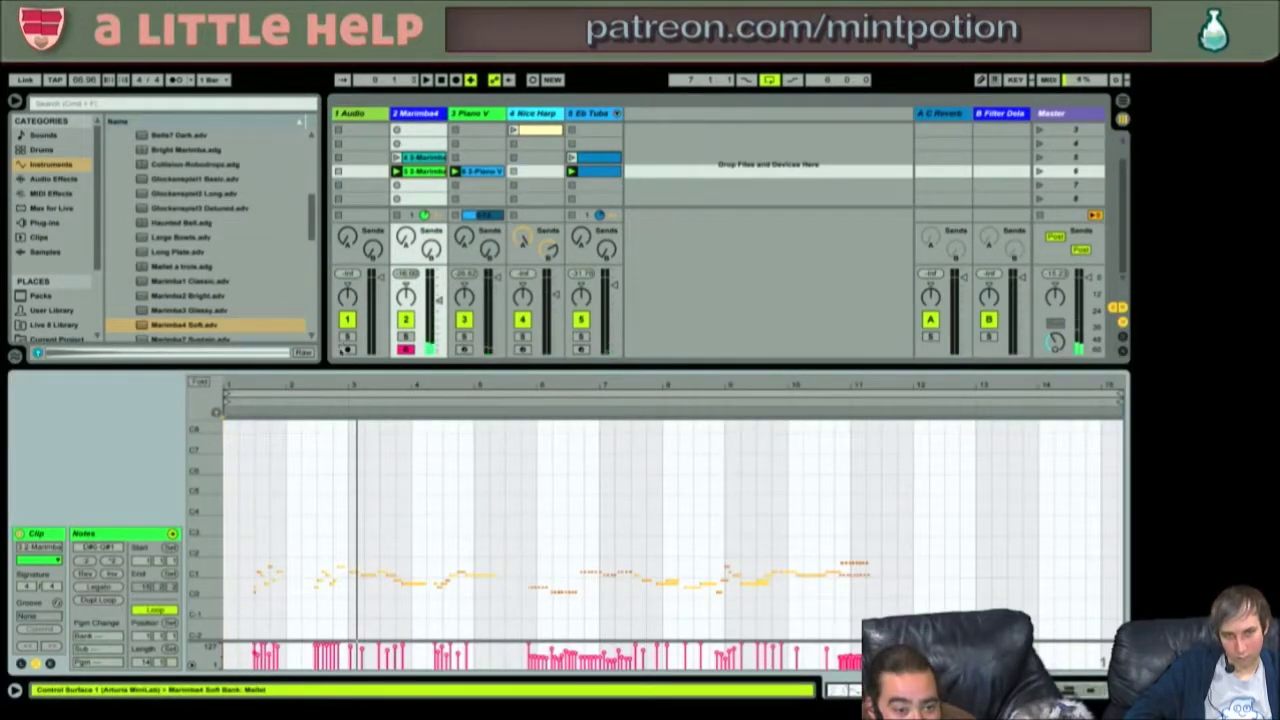
left_click_drag(312, 381, 334, 398)
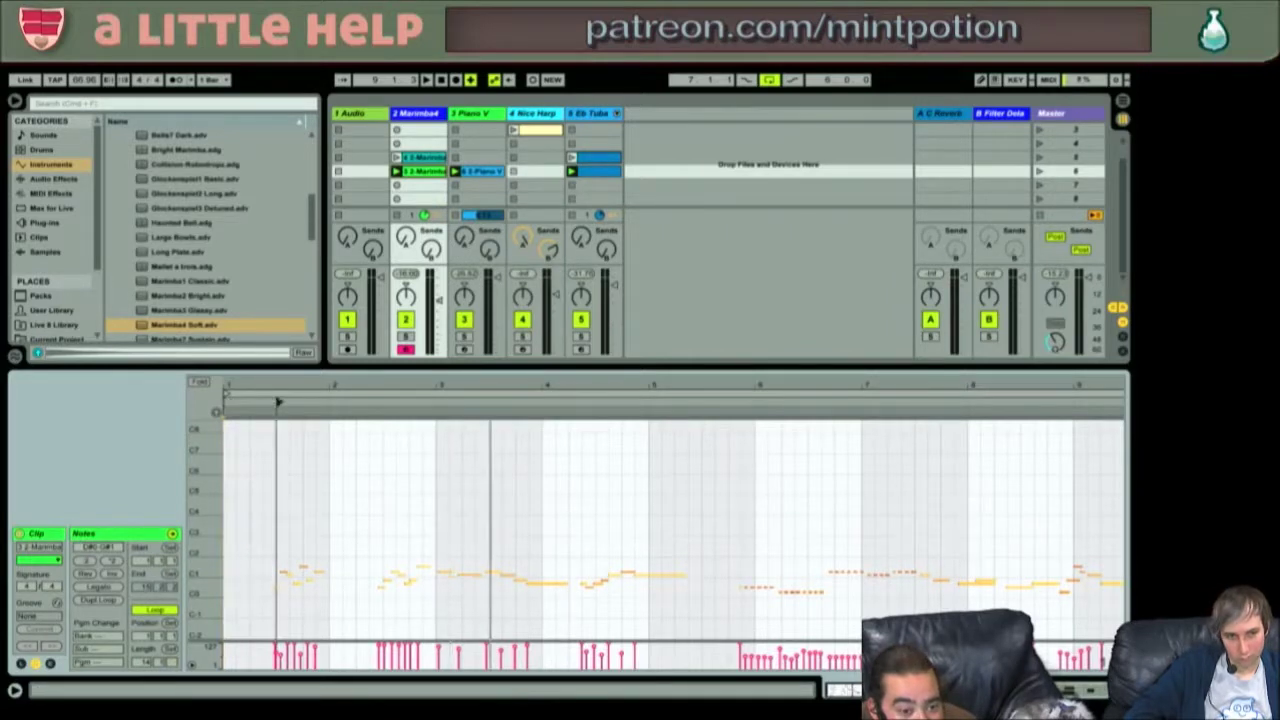
left_click_drag(263, 400, 436, 381)
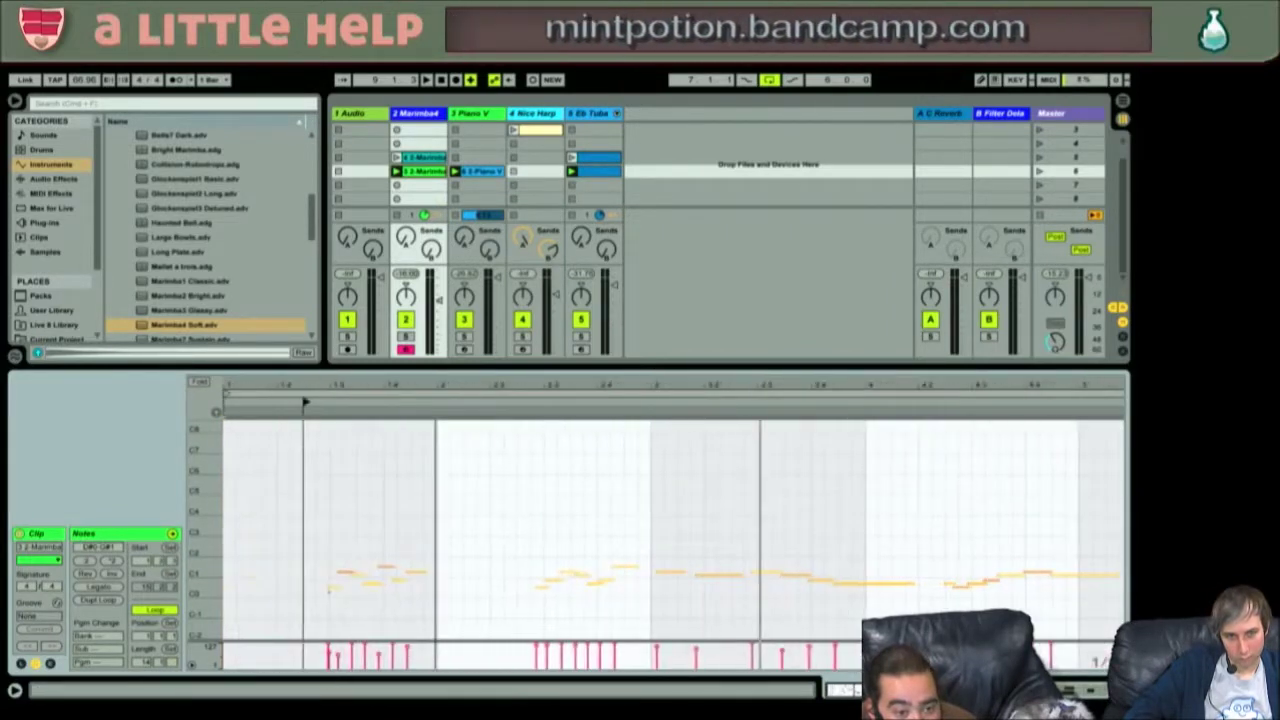
- Delete the stray short note just below the first note of the marimba clip in scene 6
left_click(491, 440)
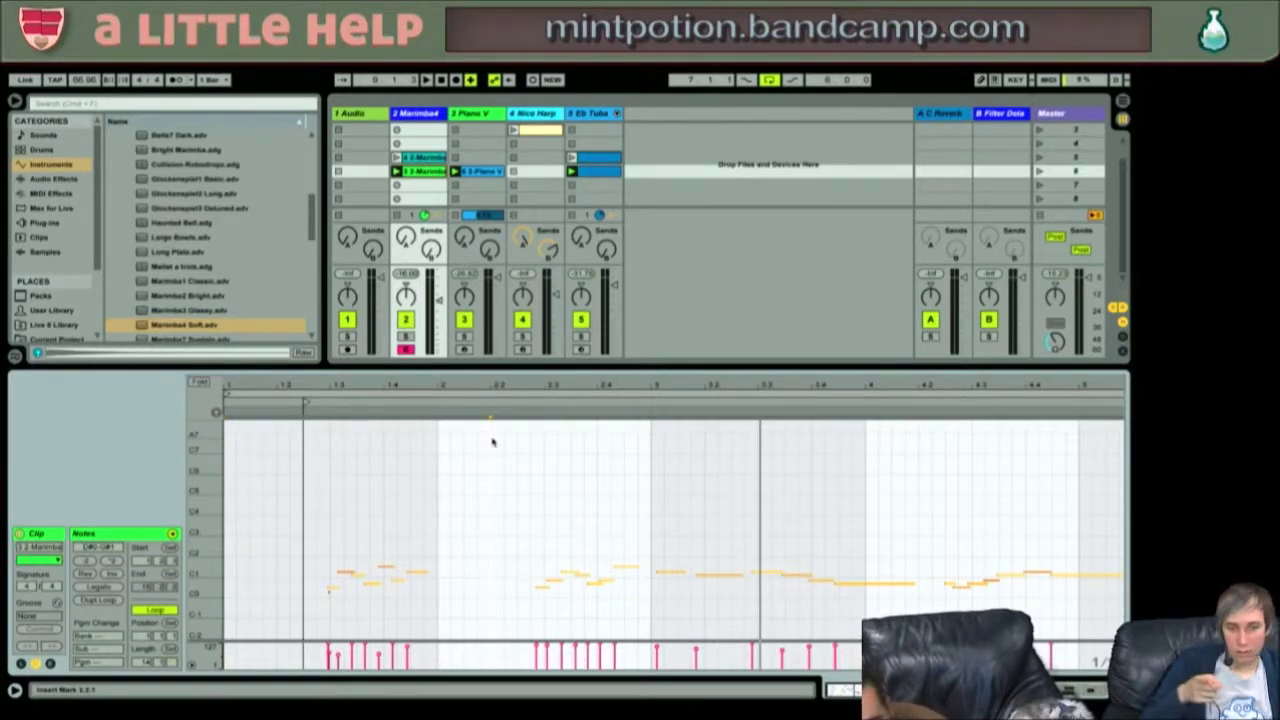
key("super+a")
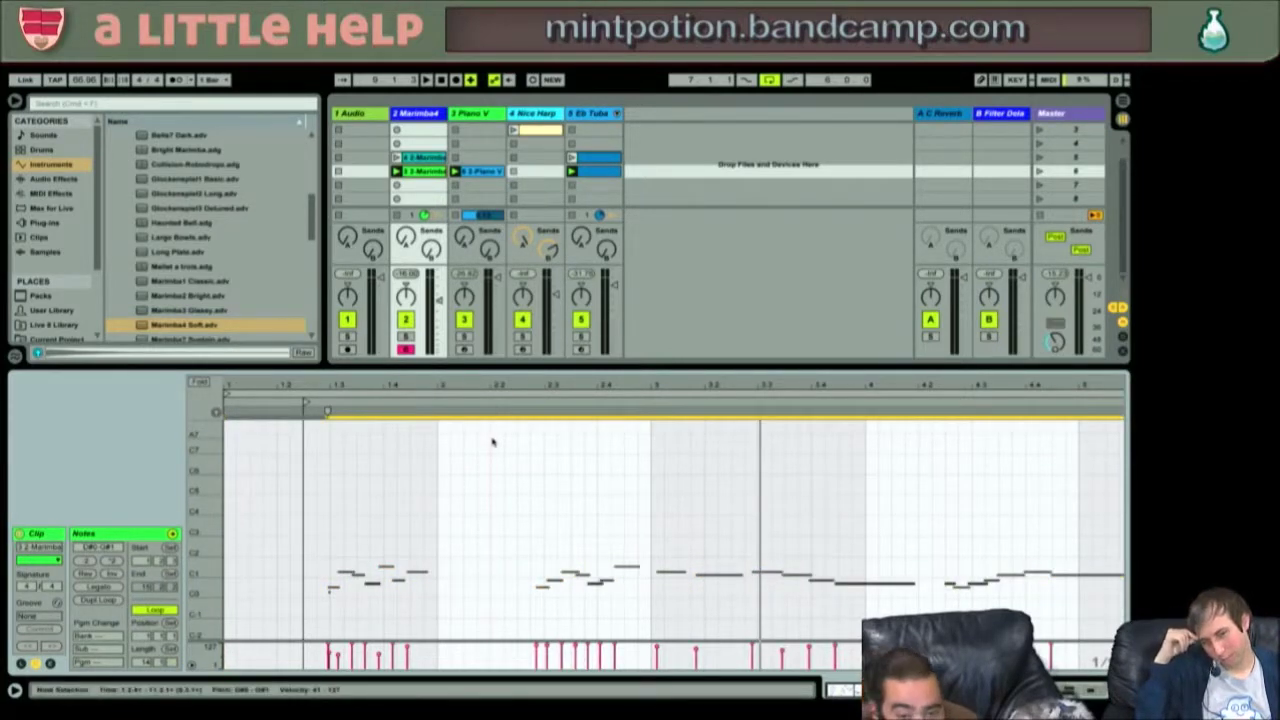
left_click(471, 434)
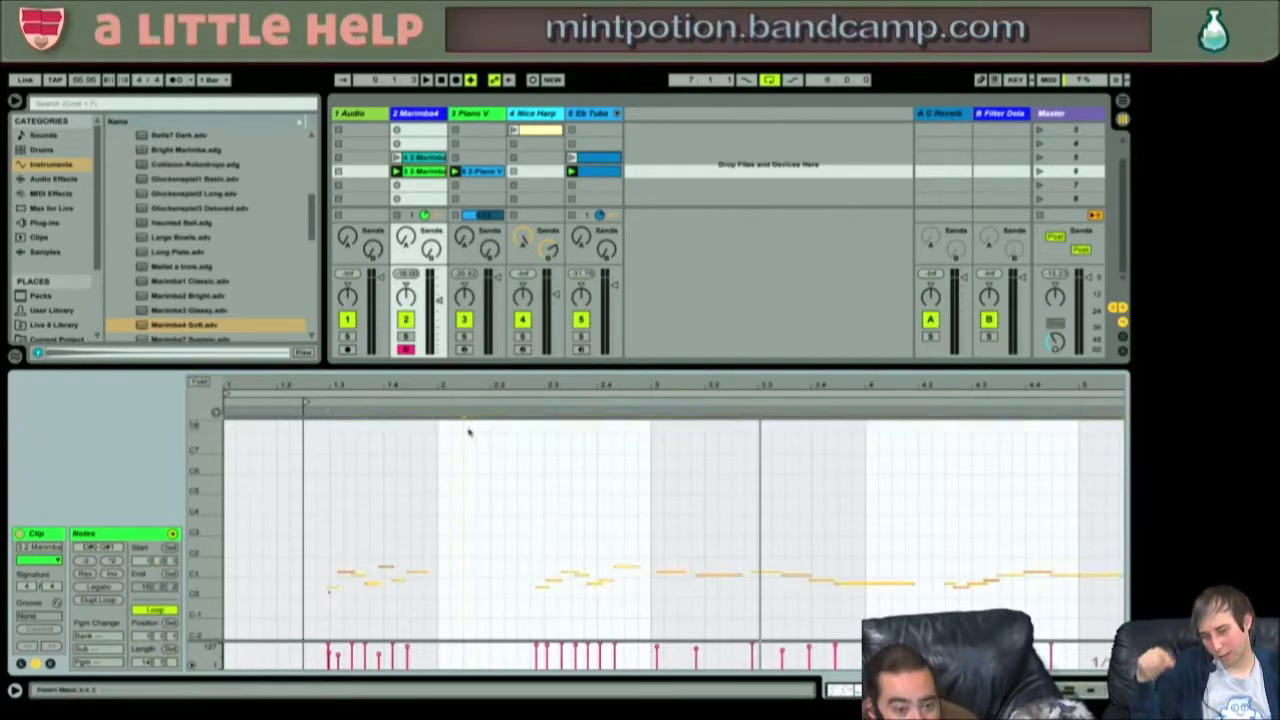
key("super+a")
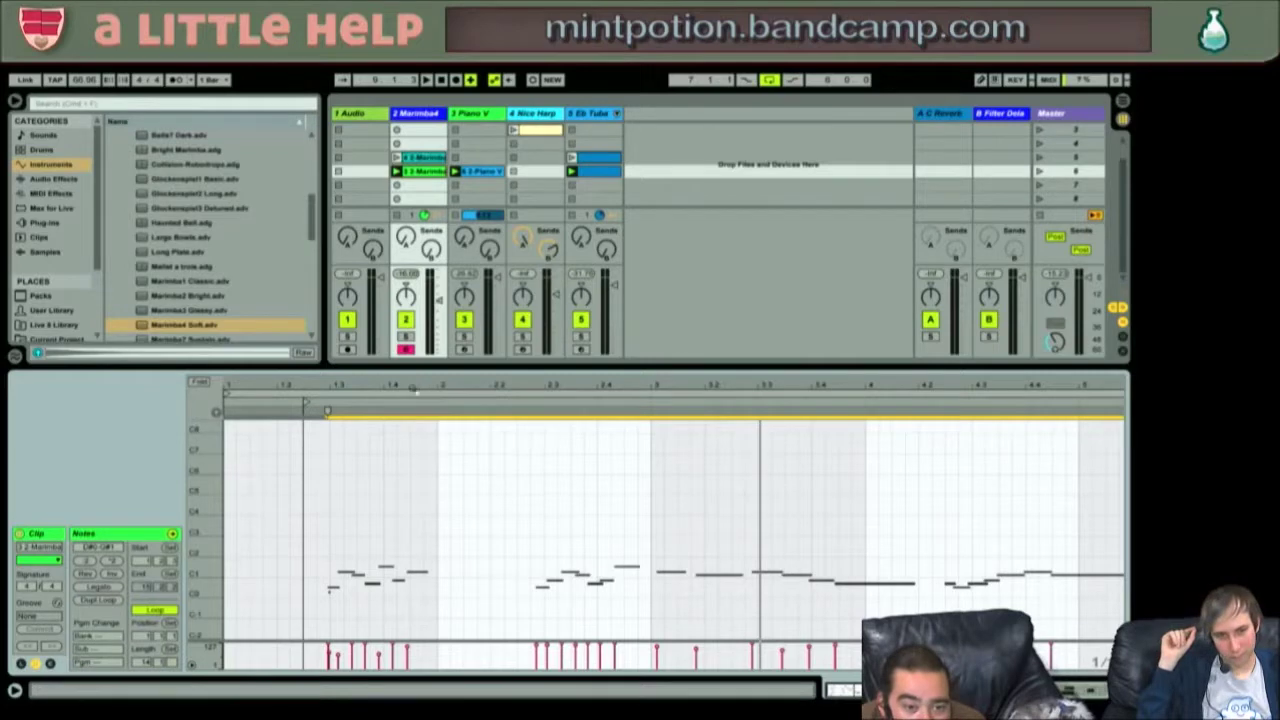
key("plus")
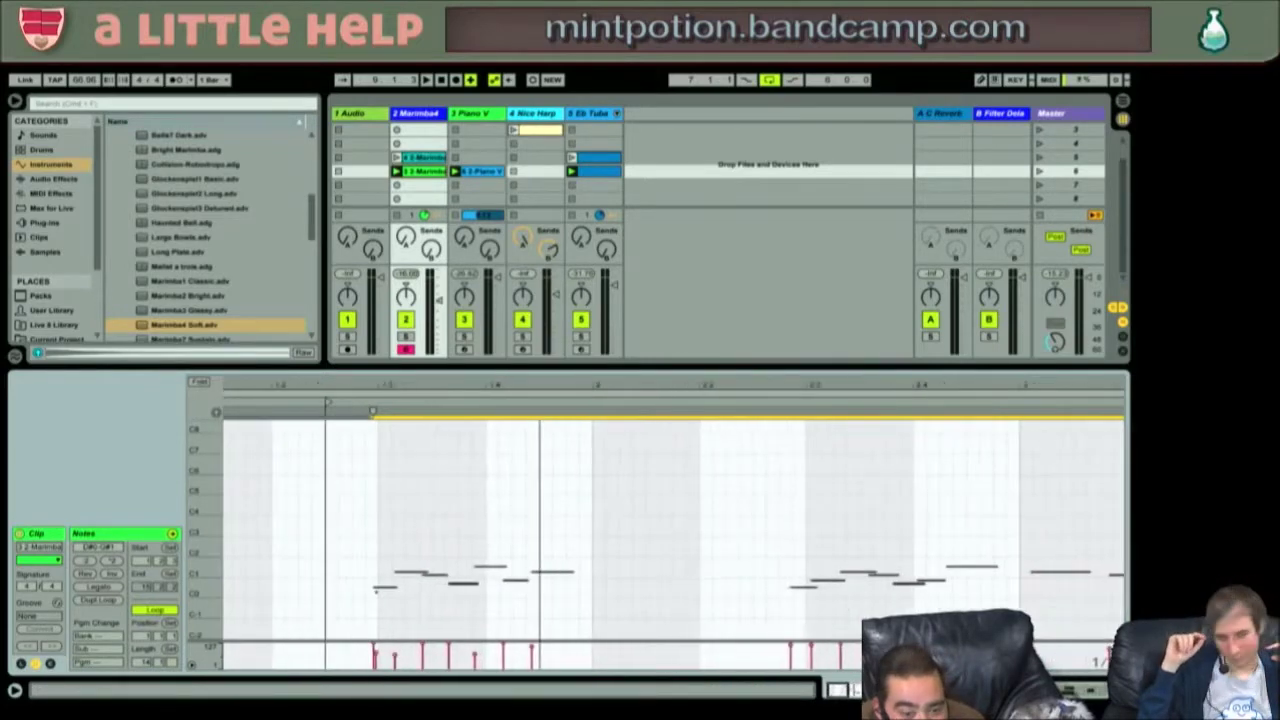
left_click_drag(540, 386, 541, 386)
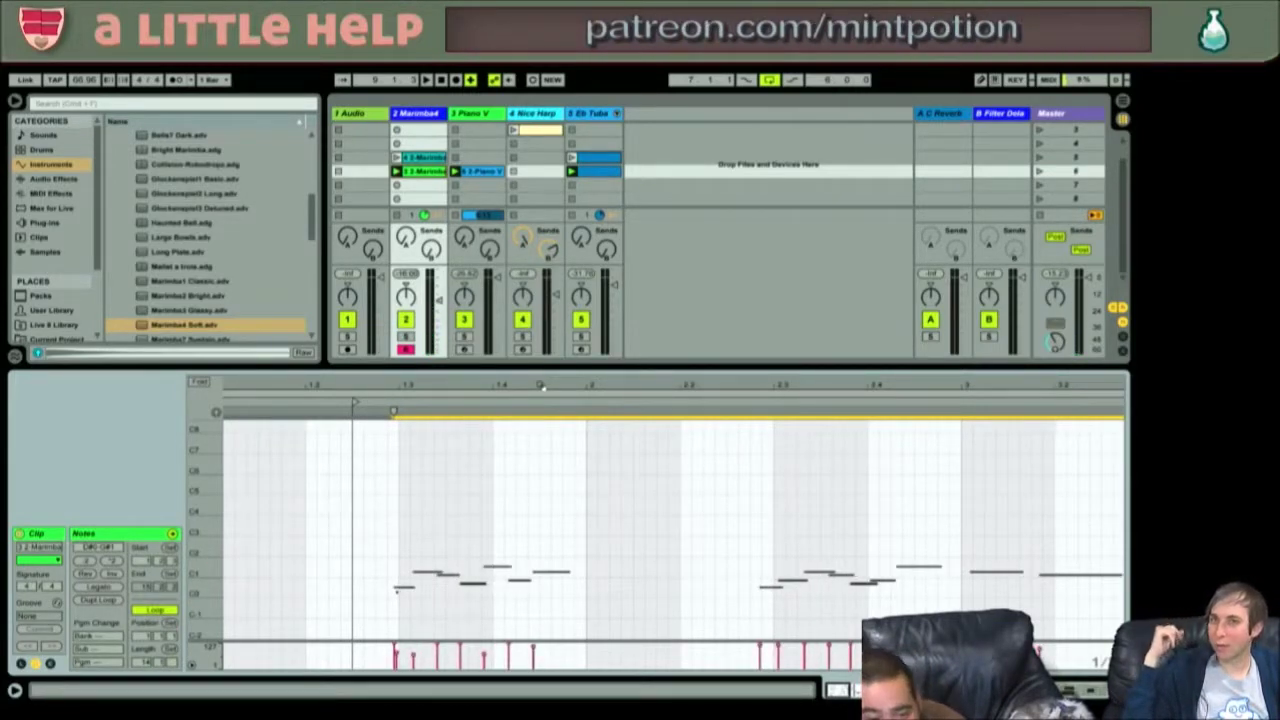
left_click(415, 608)
left_click(396, 597)
left_click(391, 594)
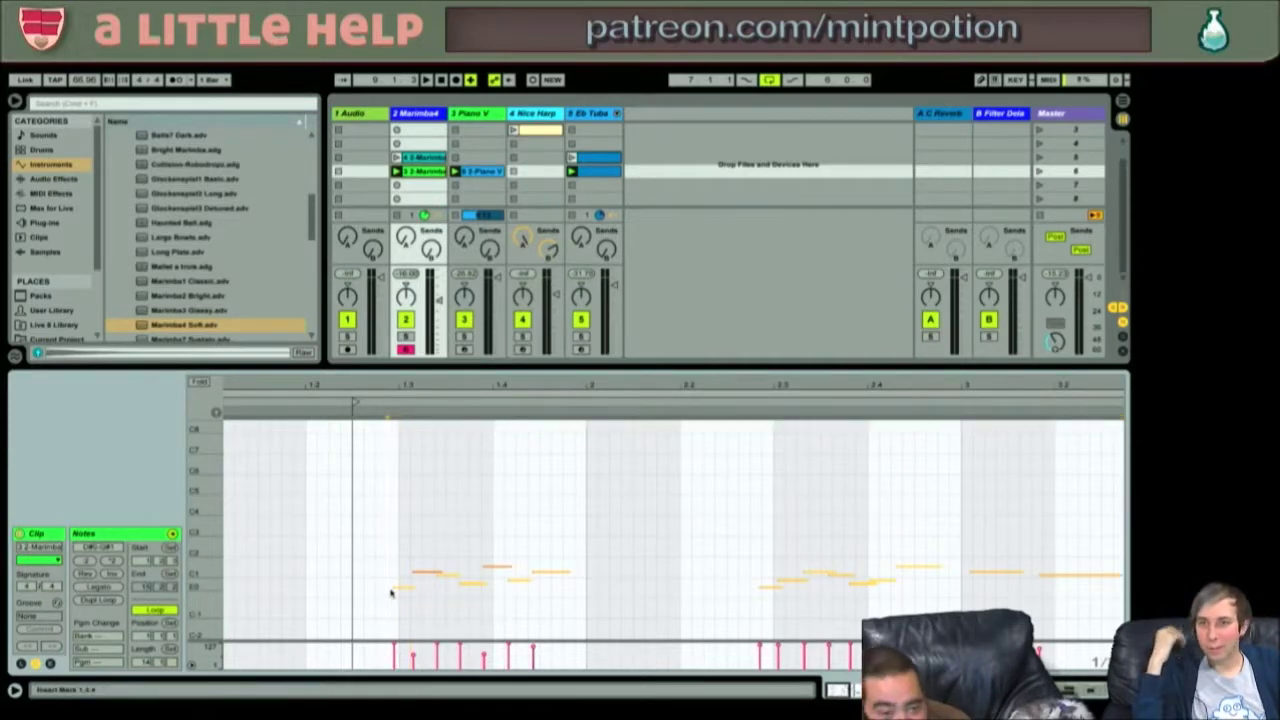
- Move the marimba clip's start marker earlier to 1.2 and play the scene to check its entrance
key("space")
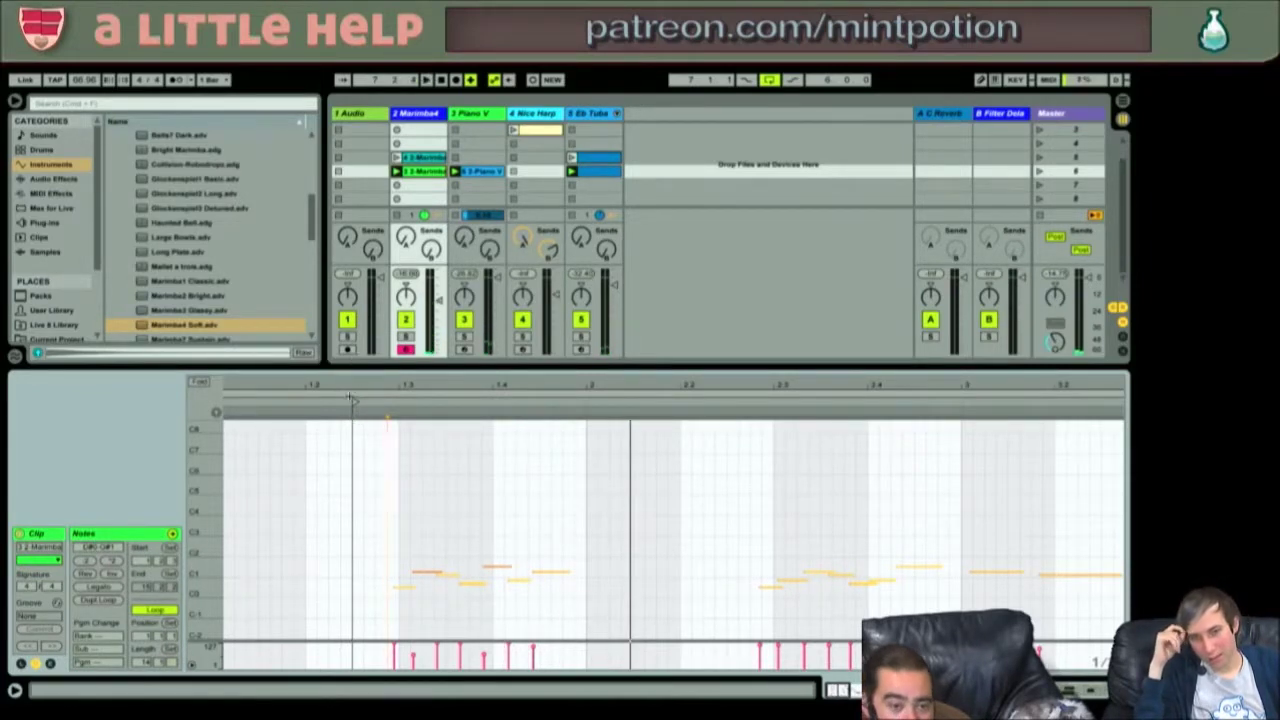
key("ctrl+a")
key("z")
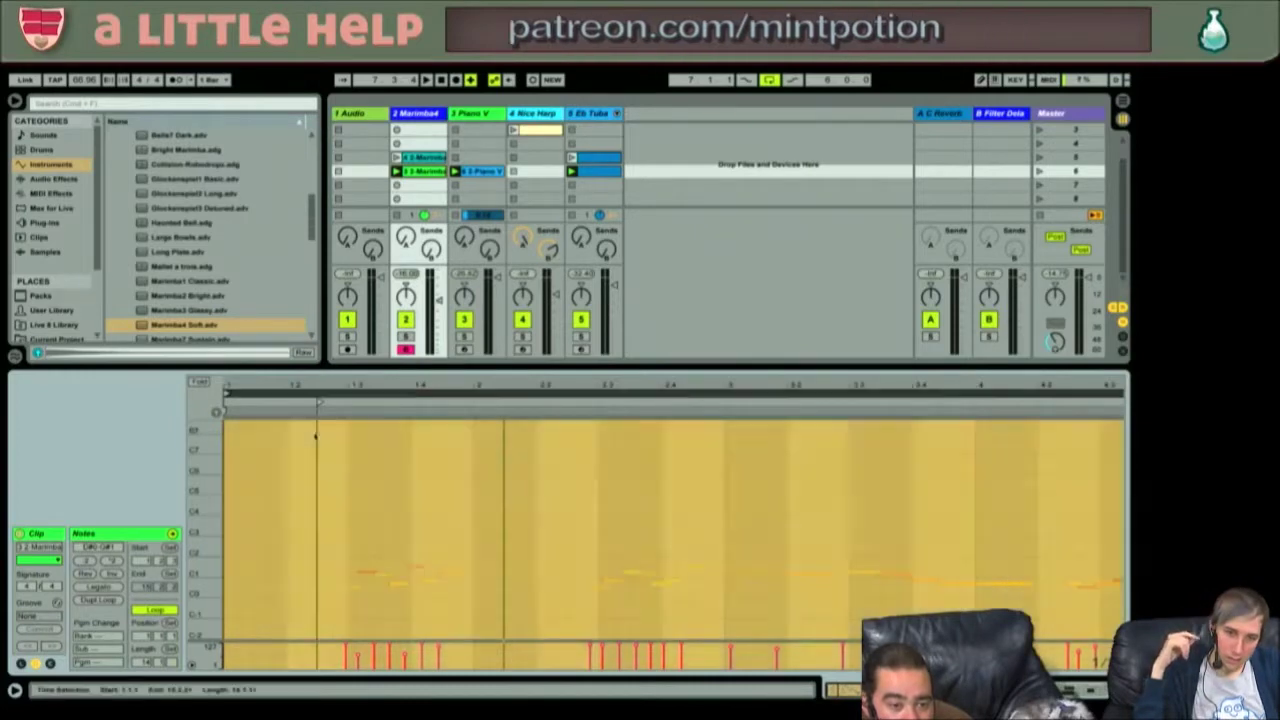
left_click(287, 500)
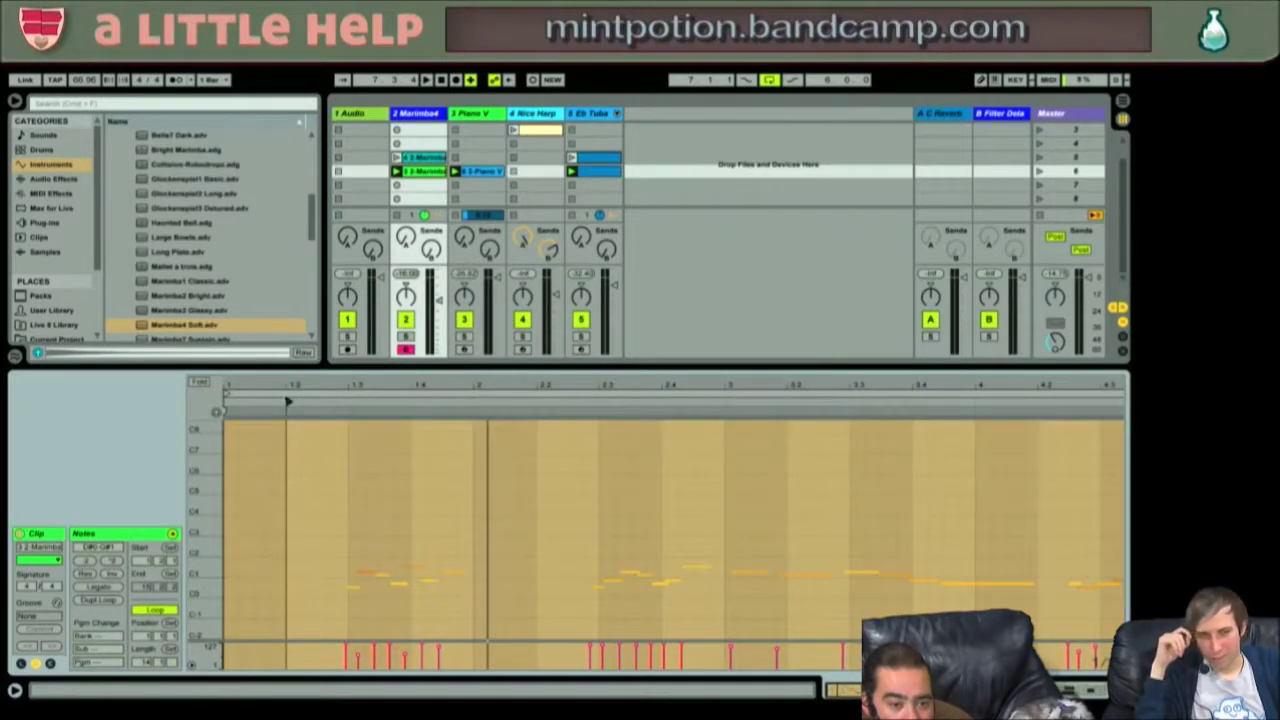
key("ctrl+a")
key("space")
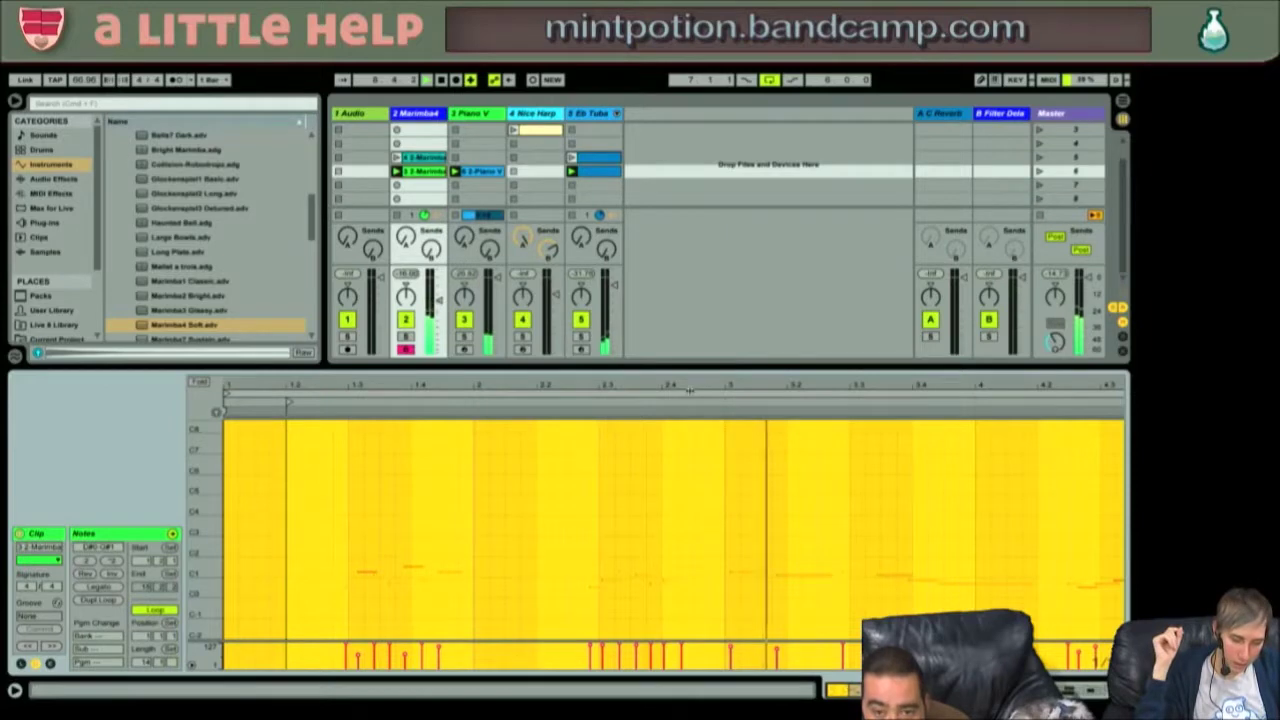
scroll(686, 390, "down", 1)
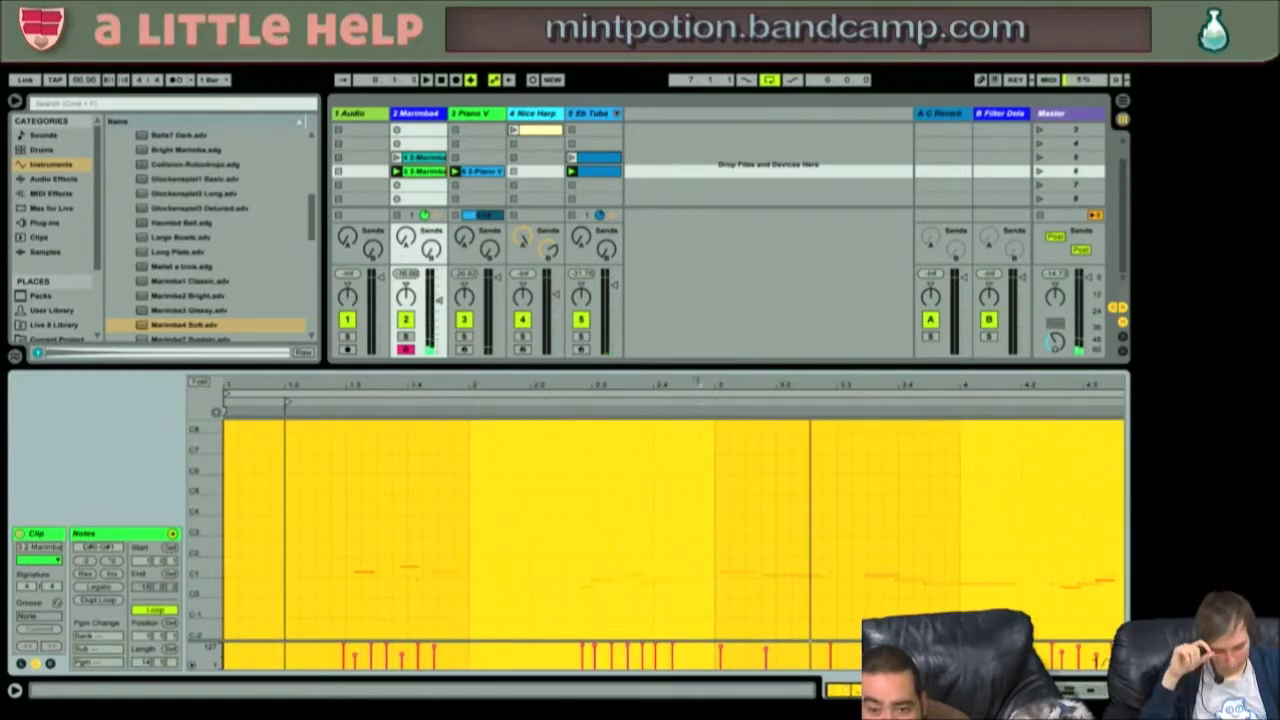
left_click(686, 450)
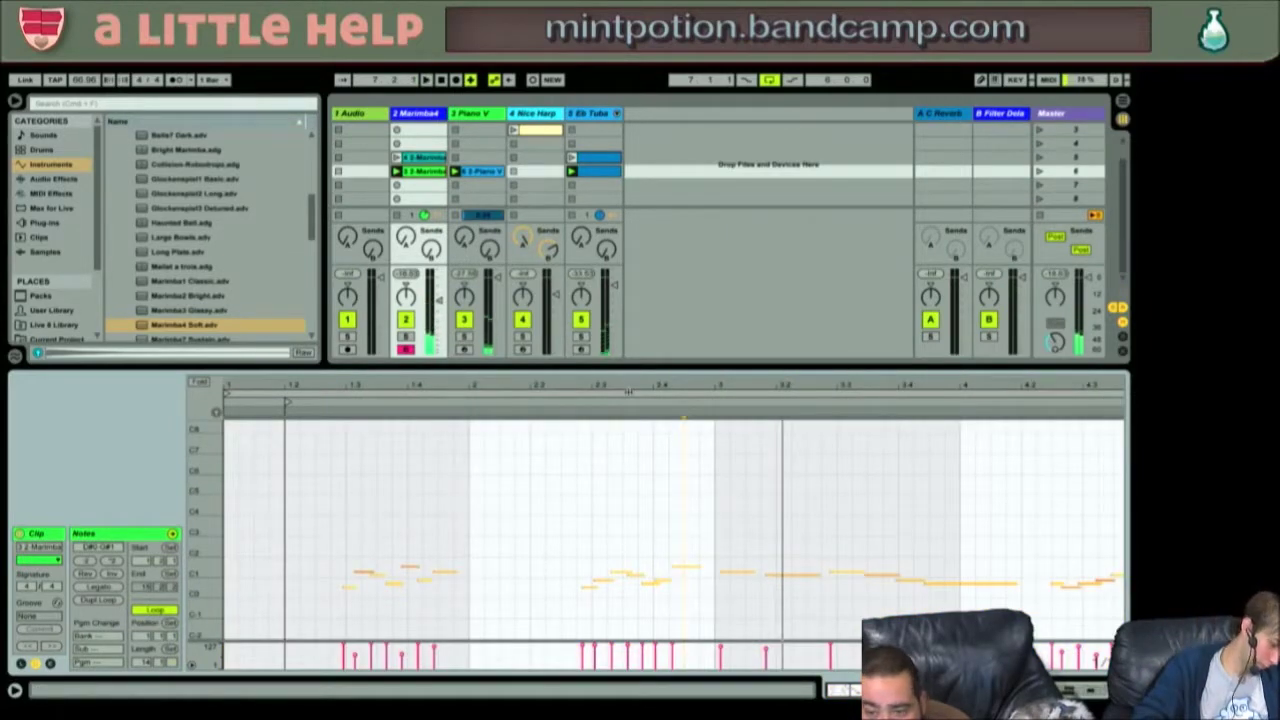
- Shift all the notes of the marimba clip earlier so the first one starts near the beginning of bar 1
scroll(638, 395, "up", 3)
scroll(638, 395, "down", 1)
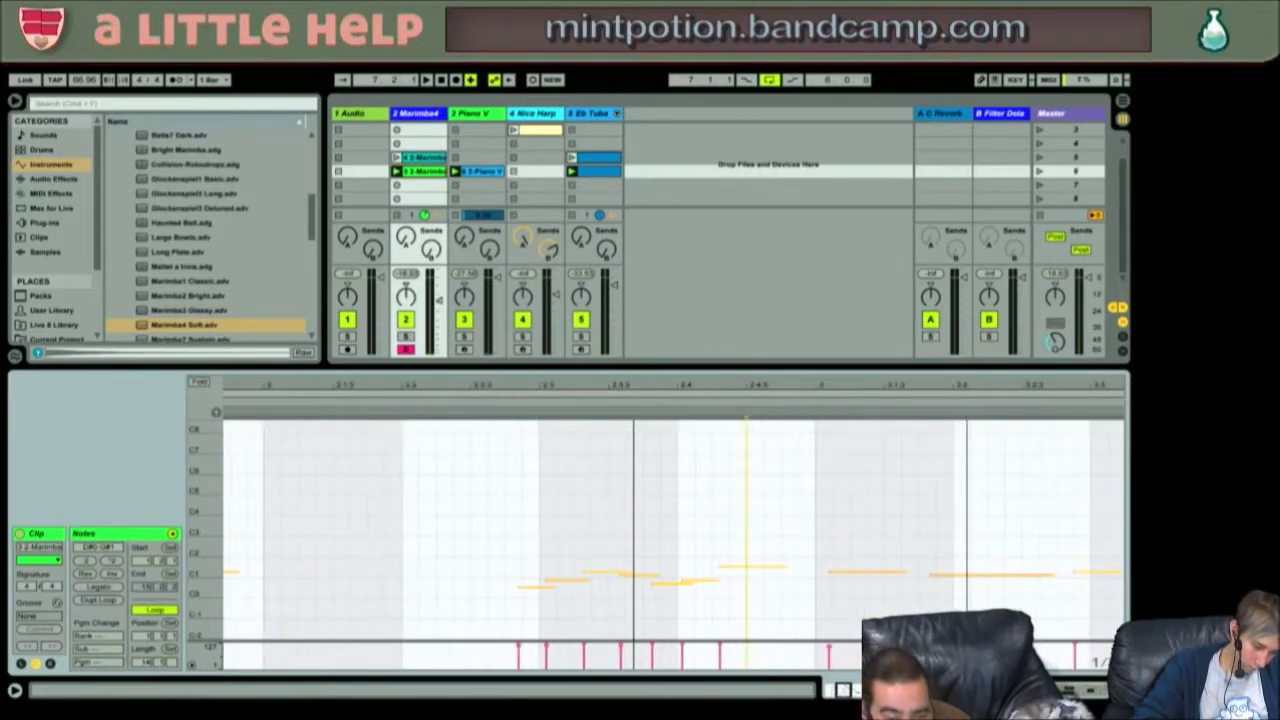
scroll(636, 395, "up", 1)
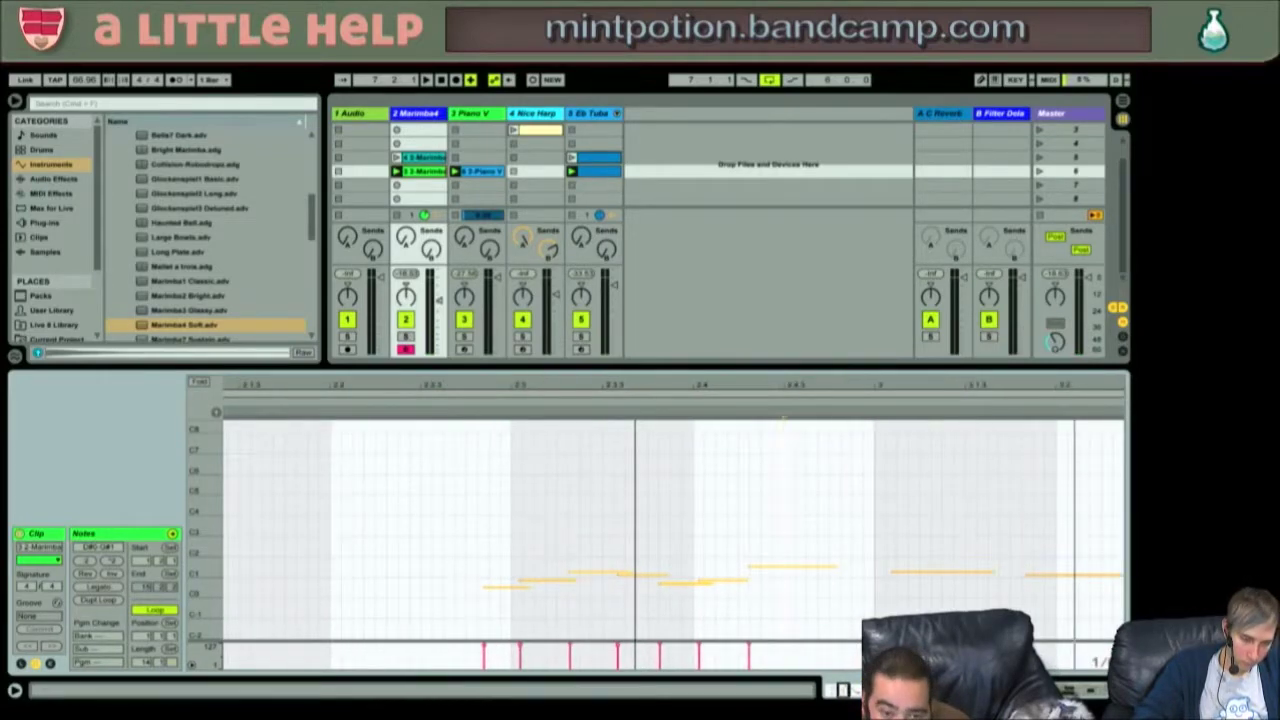
scroll(636, 395, "down", 6)
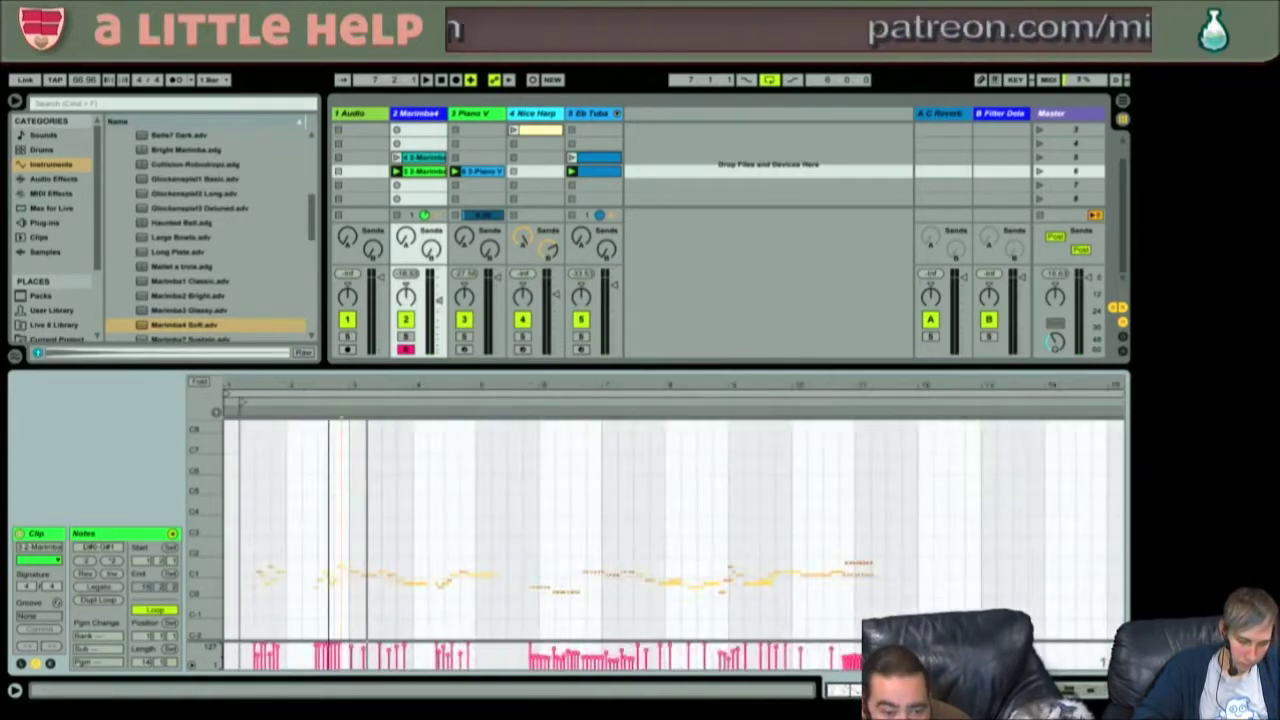
scroll(636, 395, "down", 2)
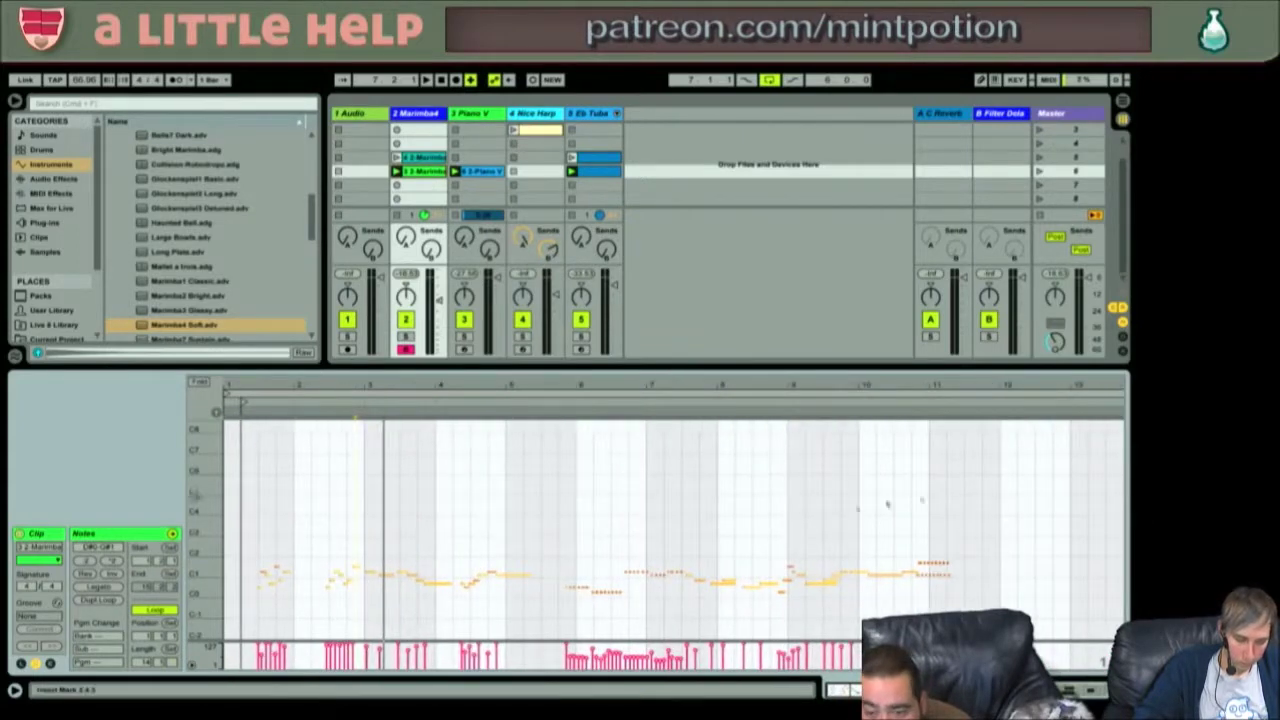
left_click_drag(975, 509, 224, 622)
left_click_drag(316, 386, 533, 542)
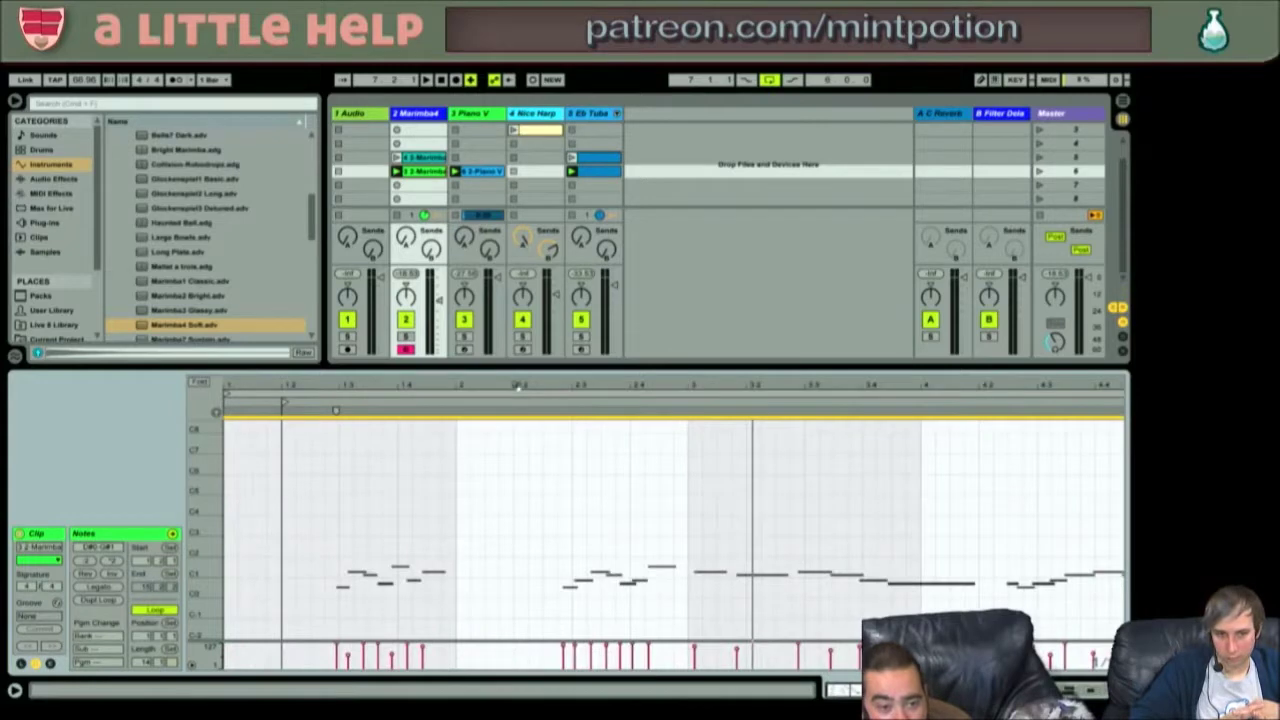
key("Left")
key("Left")
key("Left")
key("Left")
key("Left")
key("Left")
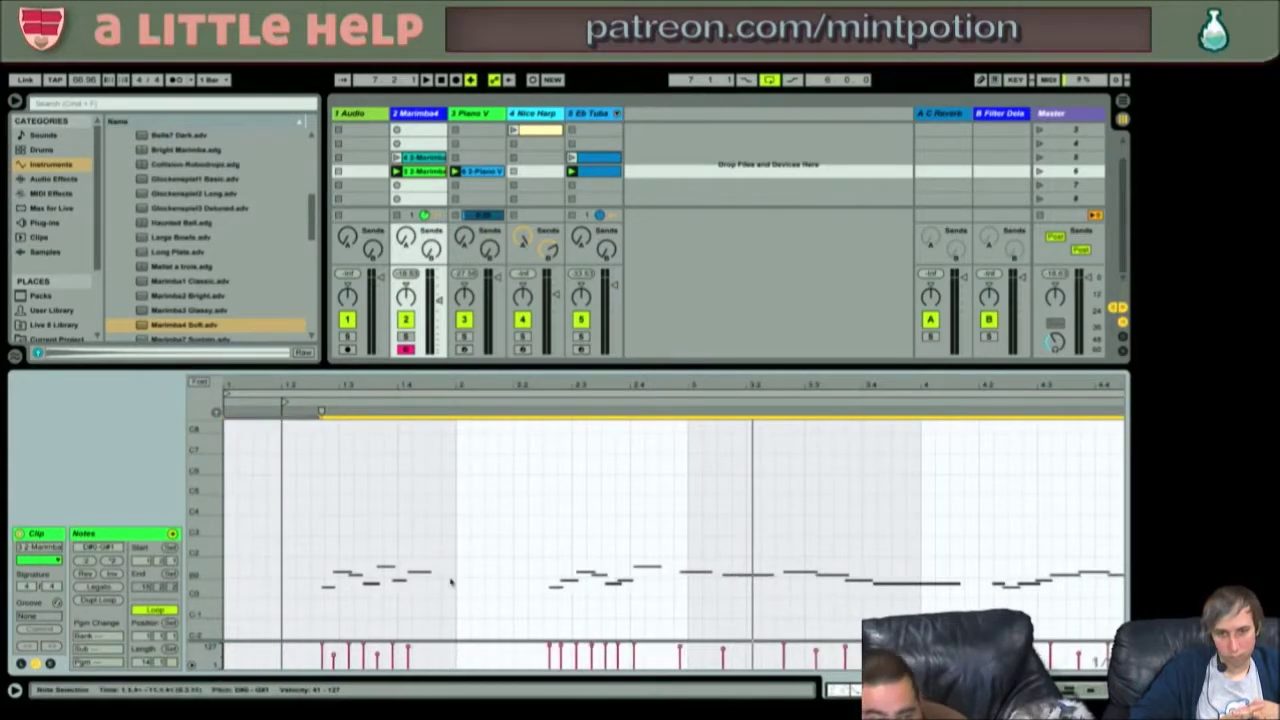
key("Left")
key("Left")
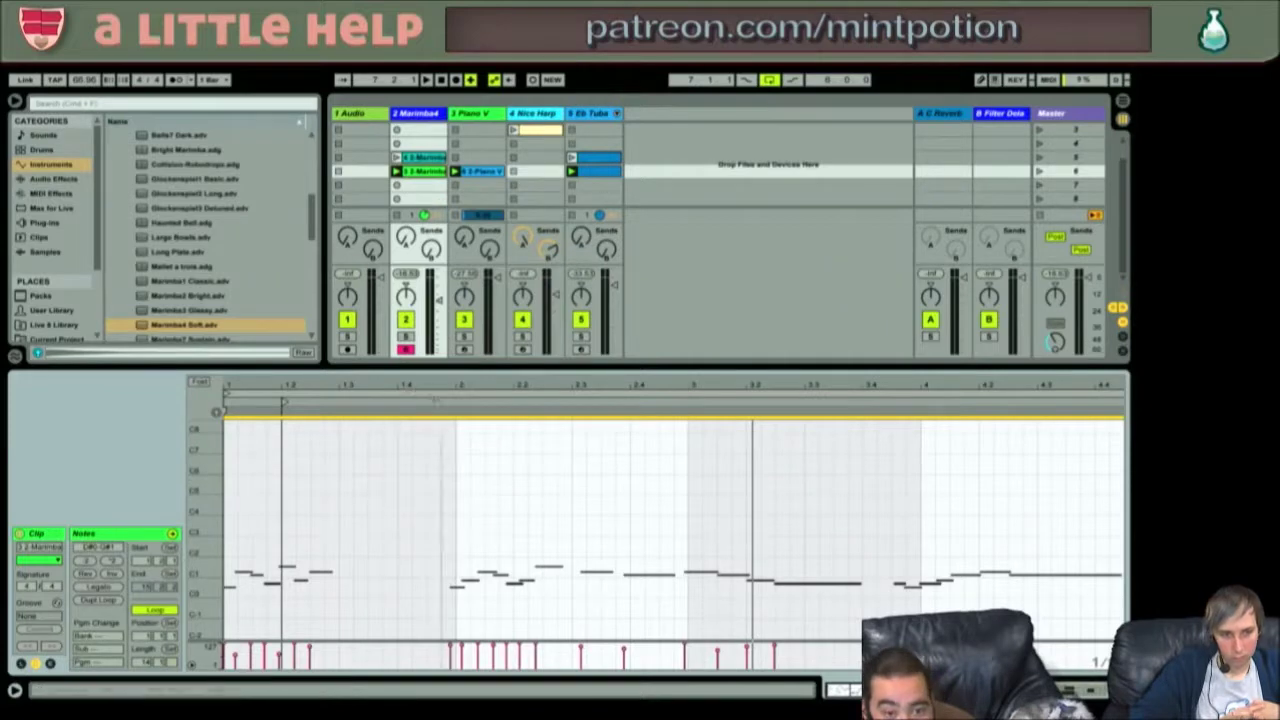
- Look over the shifted marimba notes and play the clip from its start marker
left_click_drag(440, 396, 448, 436)
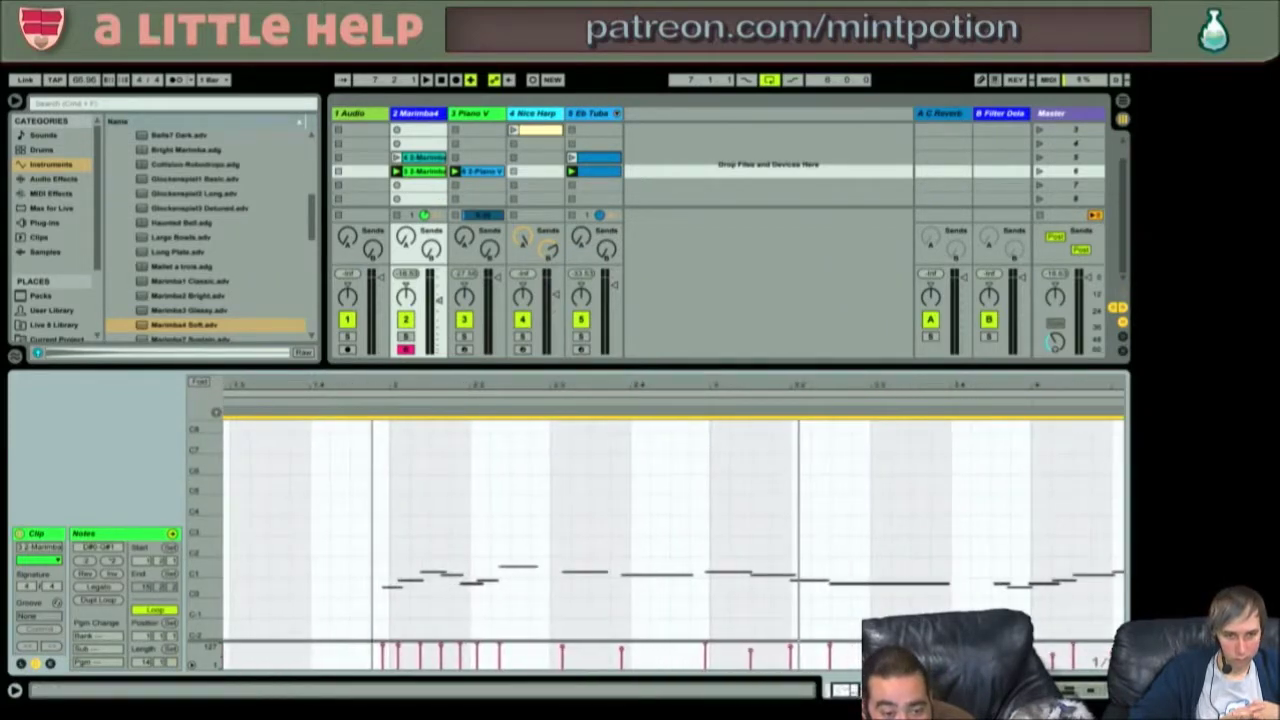
left_click_drag(430, 386, 366, 362)
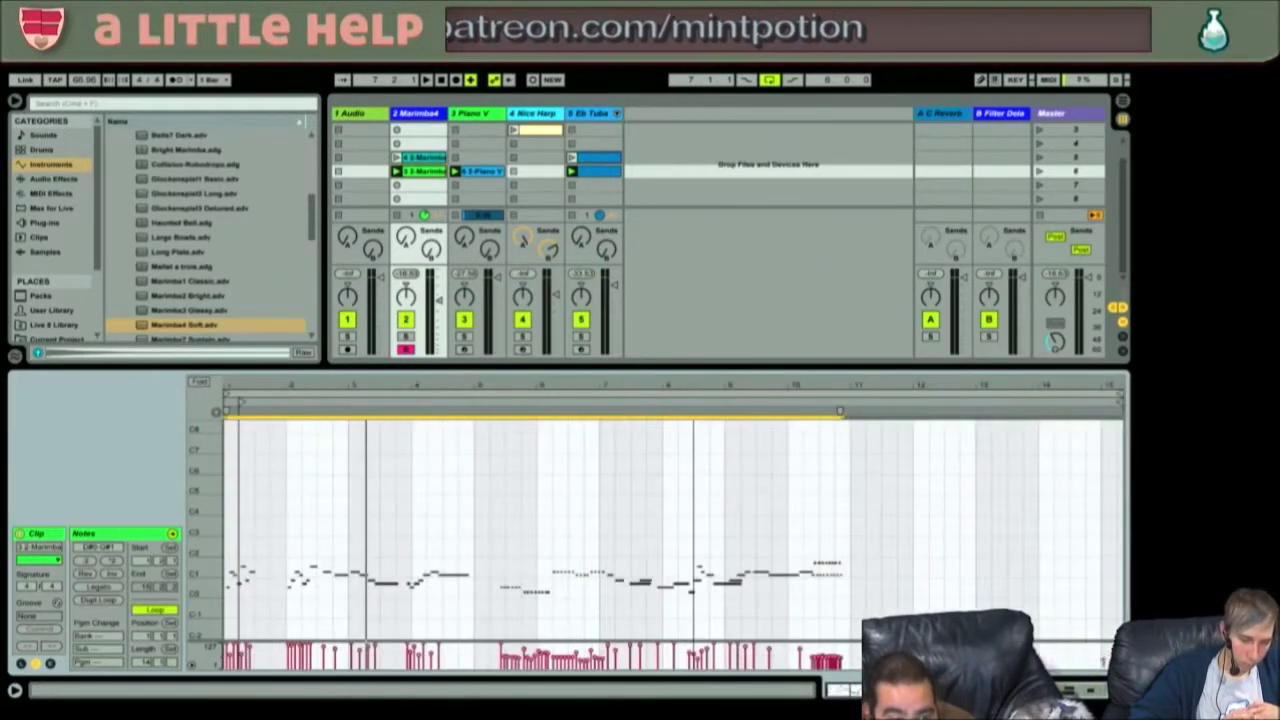
left_click_drag(388, 390, 388, 465)
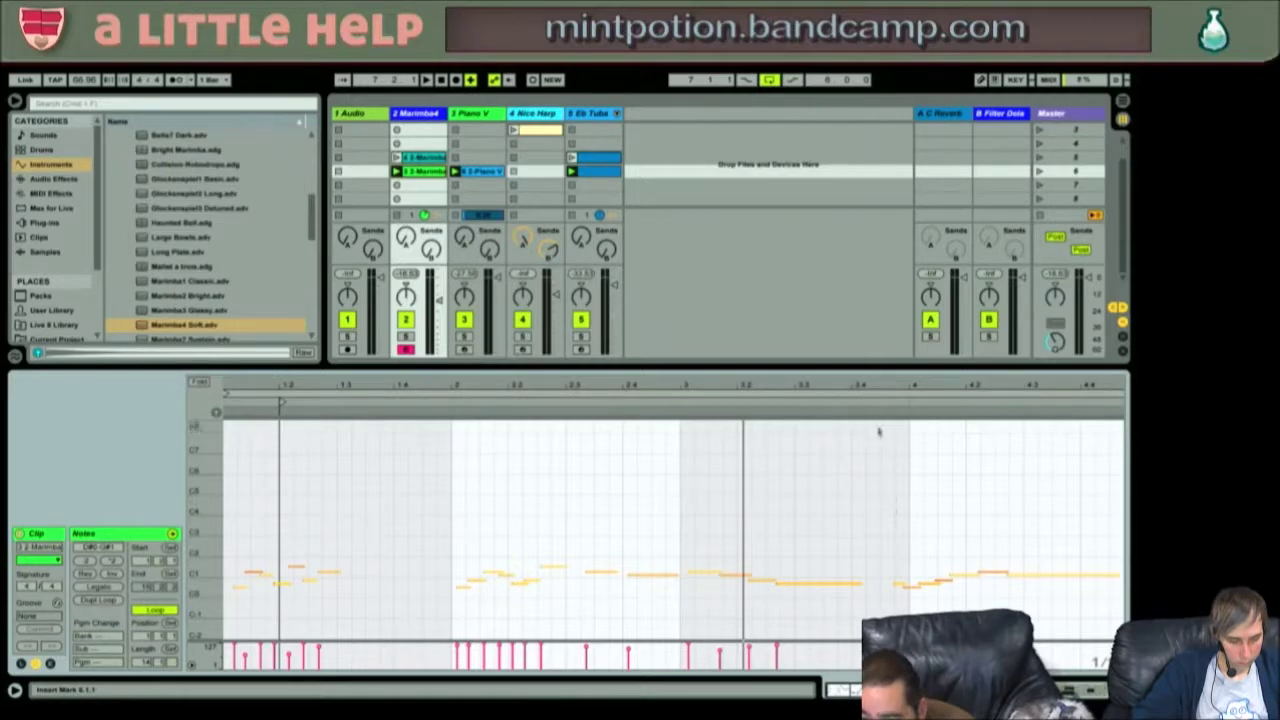
key("space")
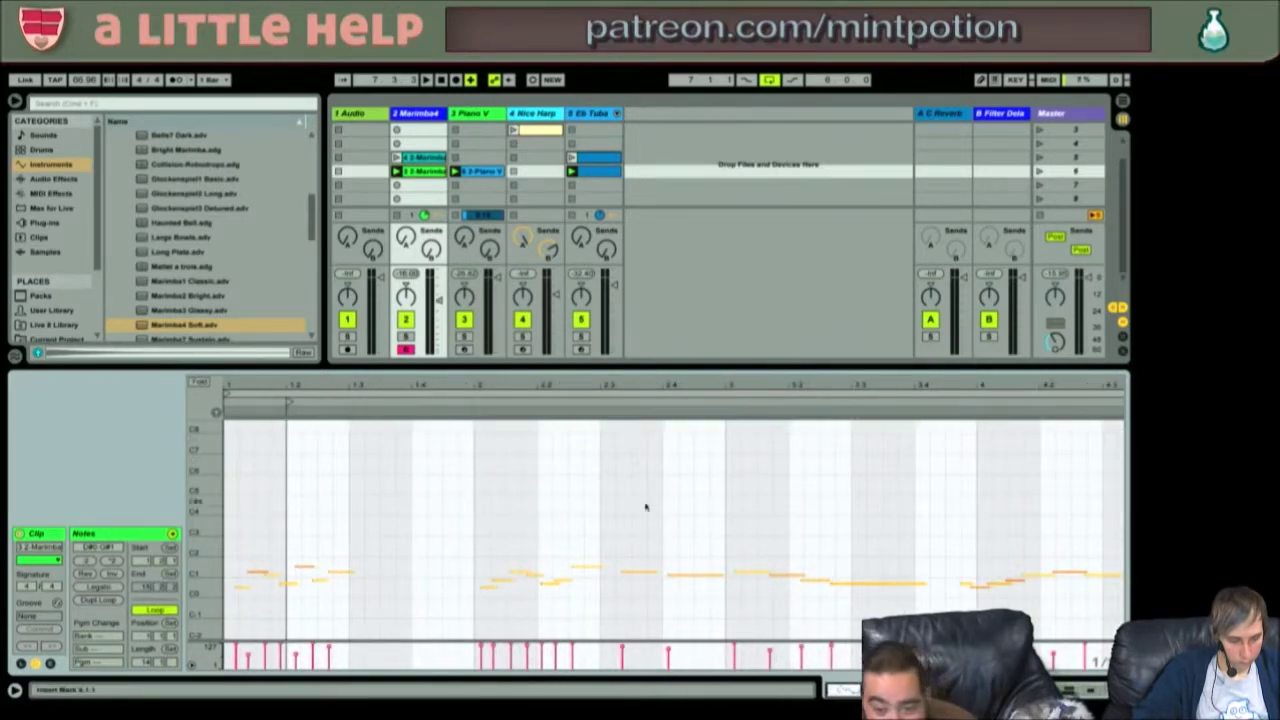
- Quantize the start of all marimba notes to the current grid with the amount set to about 70%
key("ctrl+a")
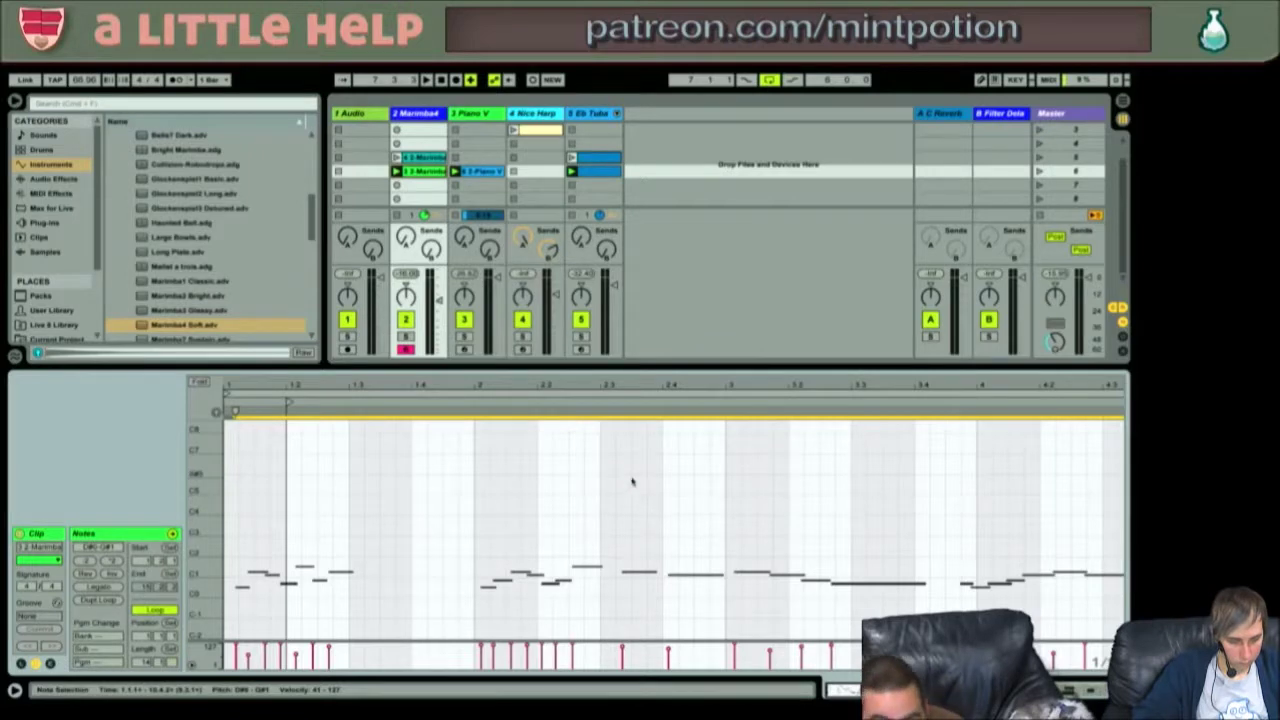
mouse_move(592, 390)
left_mouse_down()
mouse_move(598, 430)
mouse_move(598, 402)
left_mouse_up()
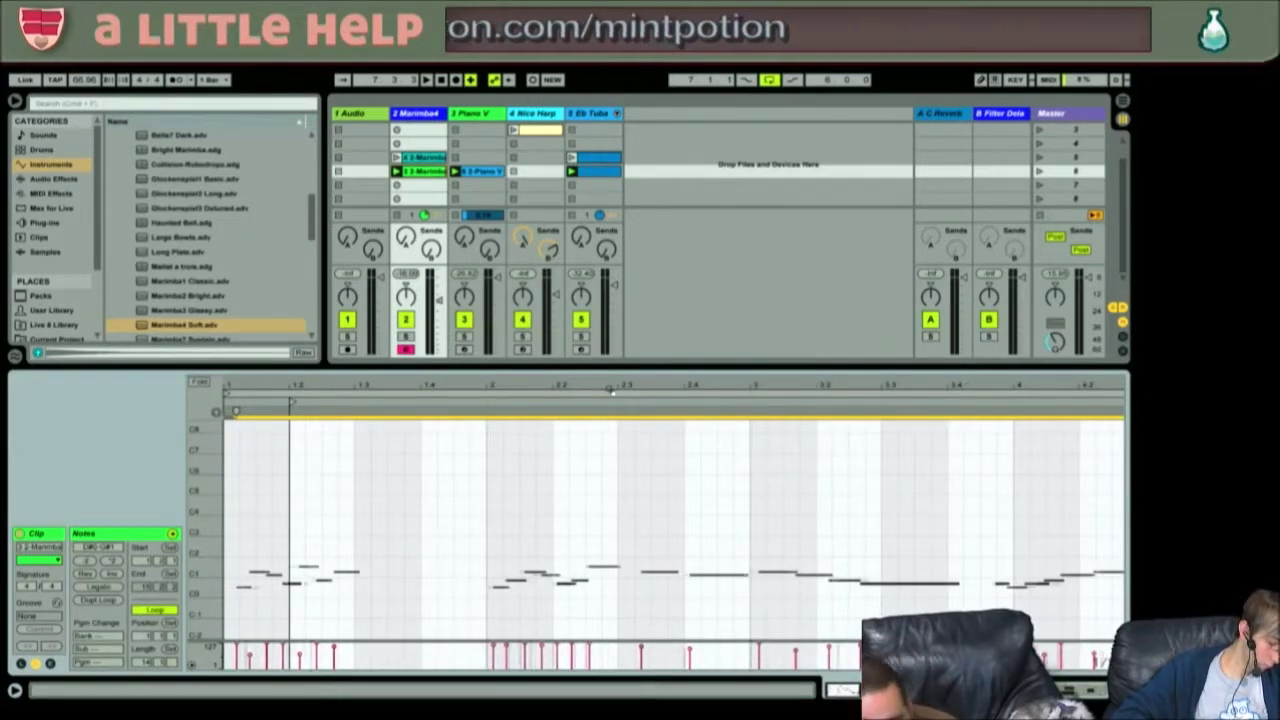
left_click_drag(612, 391, 612, 389)
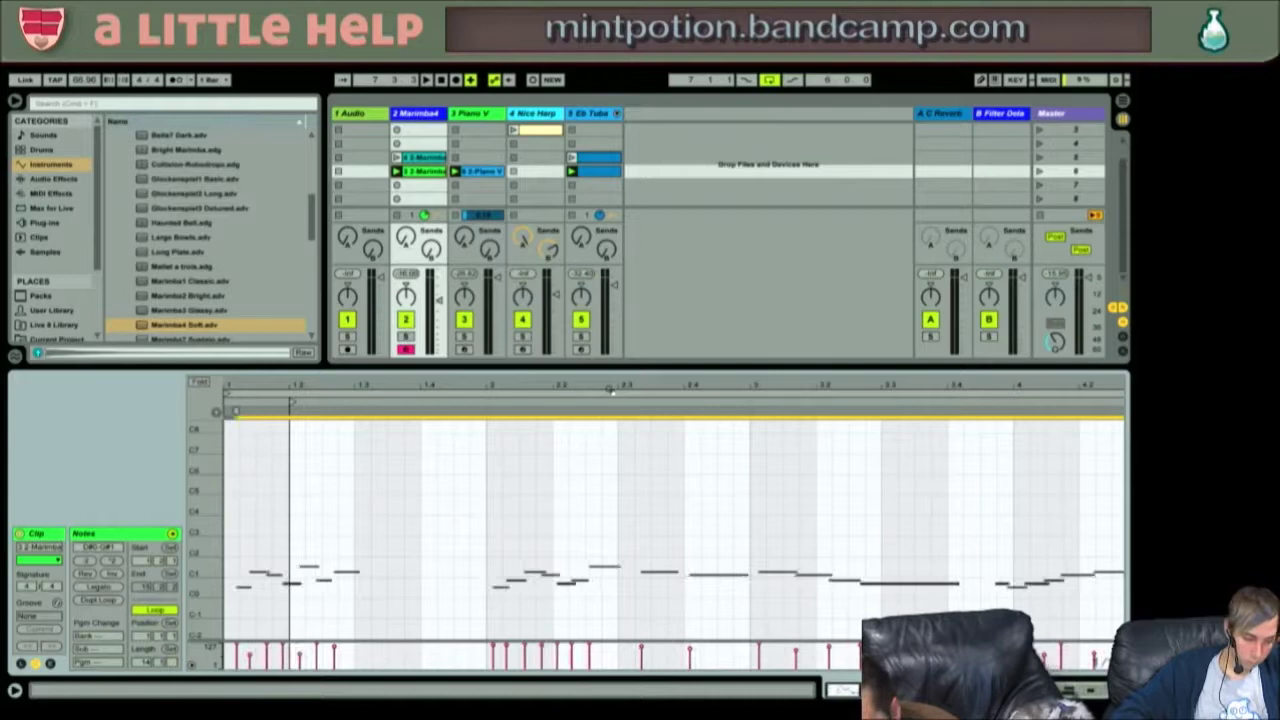
key("ctrl+shift+u")
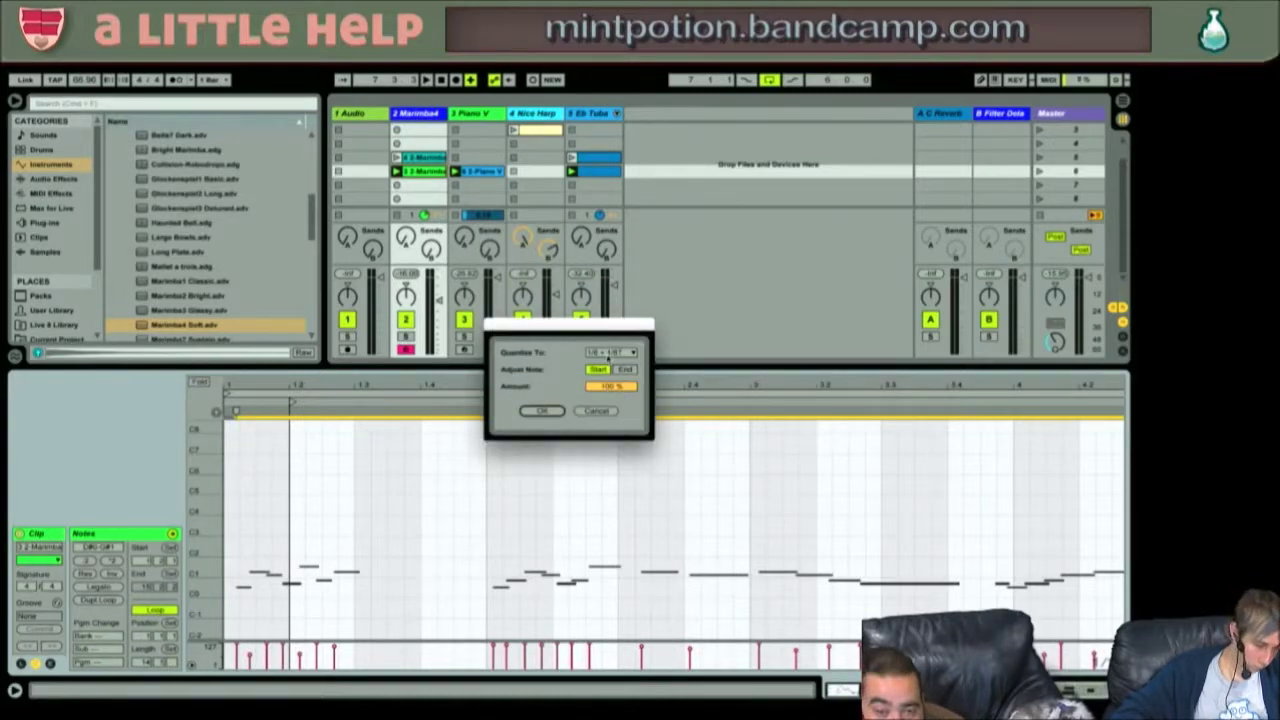
left_click(609, 356)
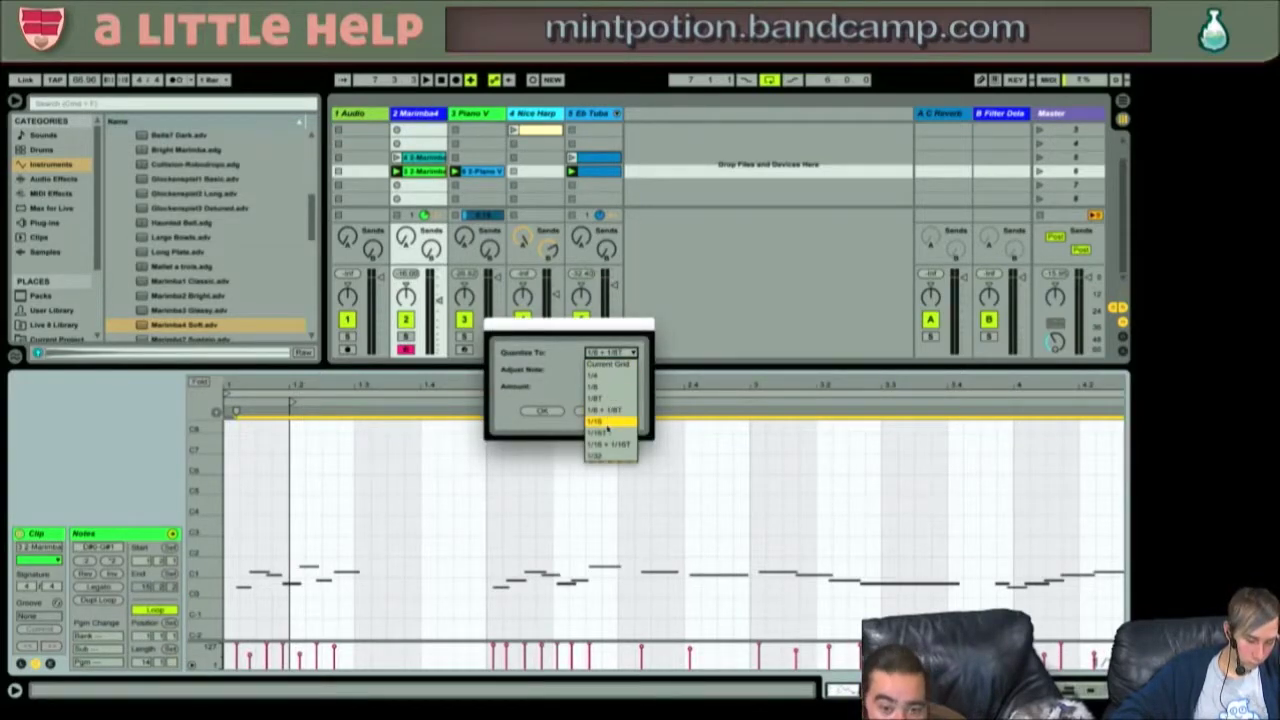
left_click(599, 365)
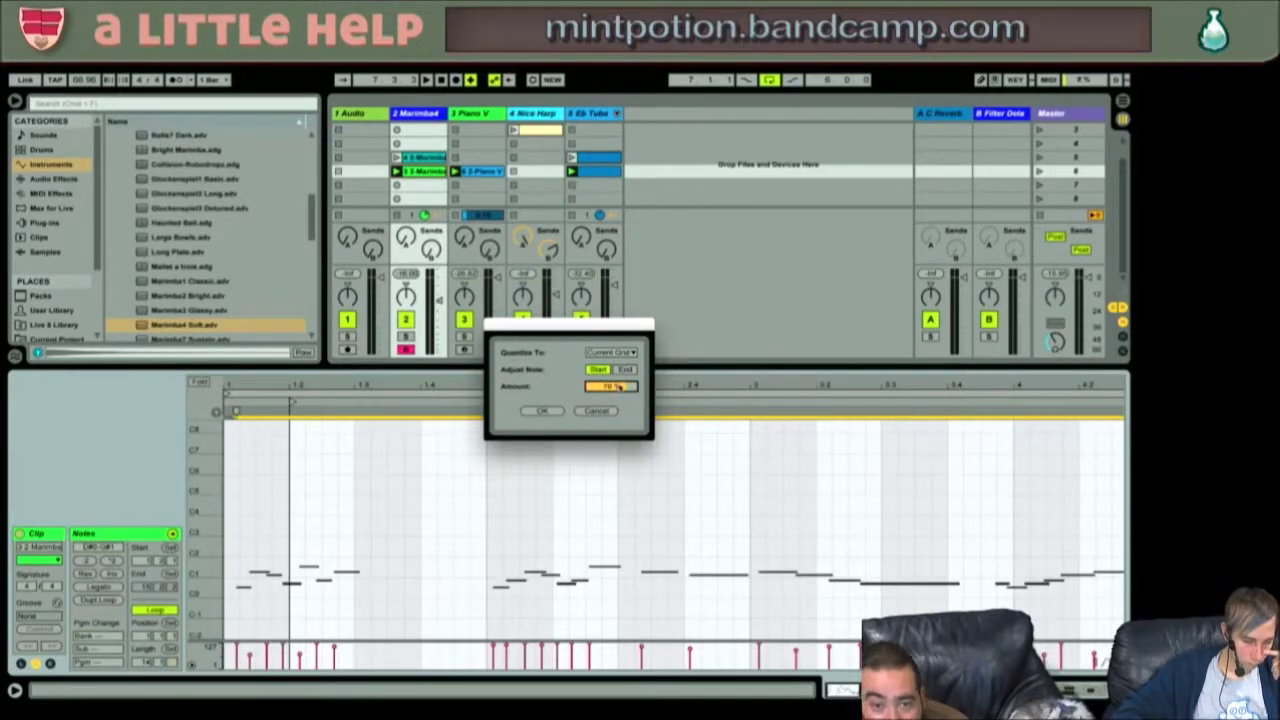
left_click(540, 411)
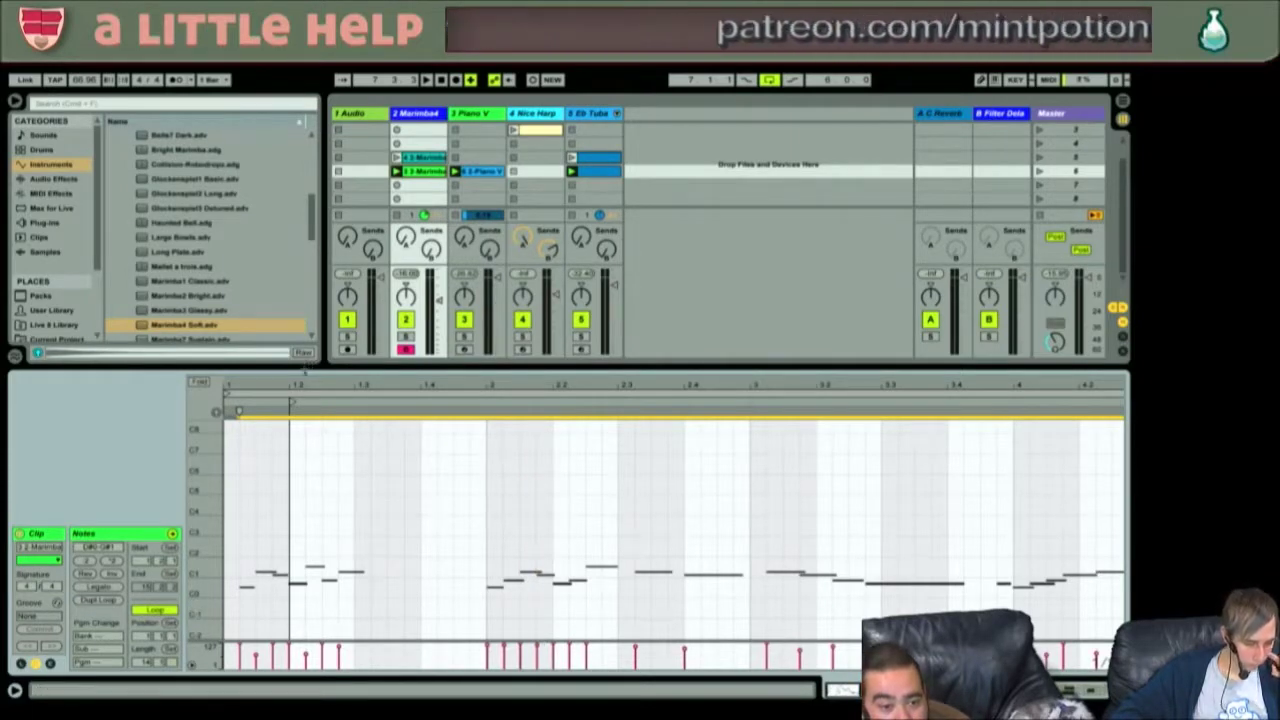
- Move the marimba clip's start marker and loop start to its first note and set 1.1.1 at that point
left_click_drag(291, 402, 240, 403)
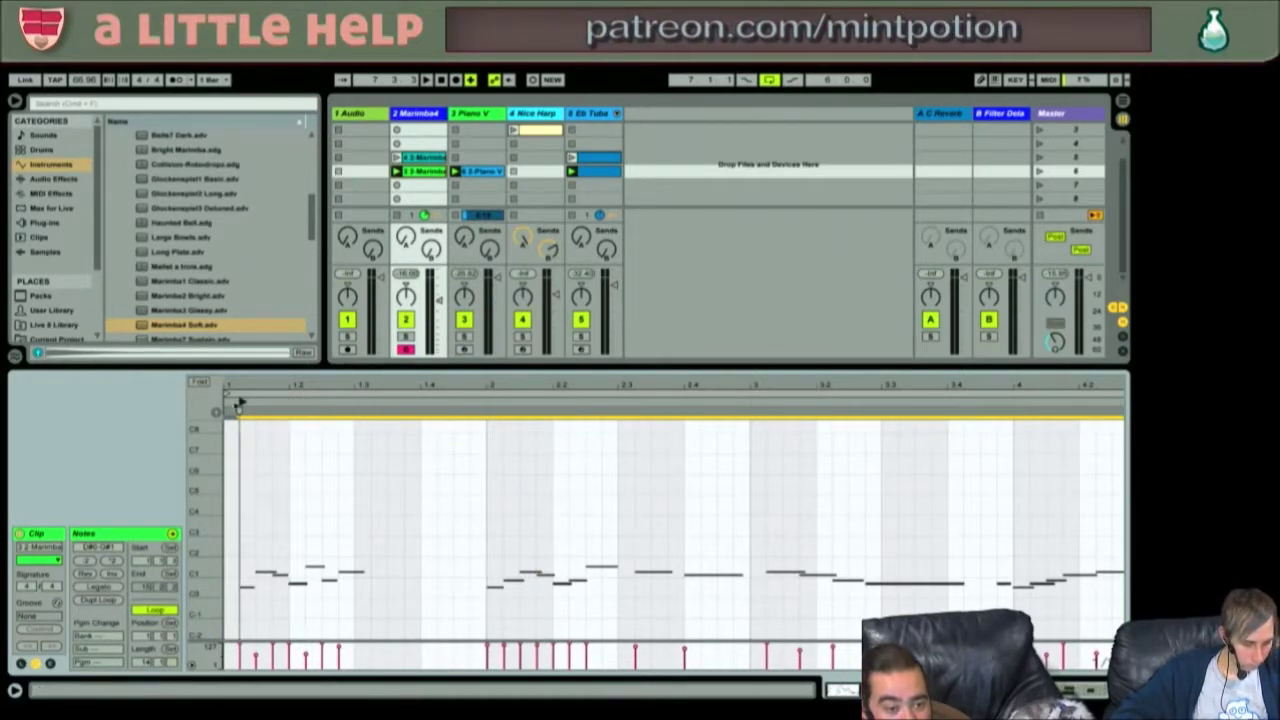
left_click(240, 393)
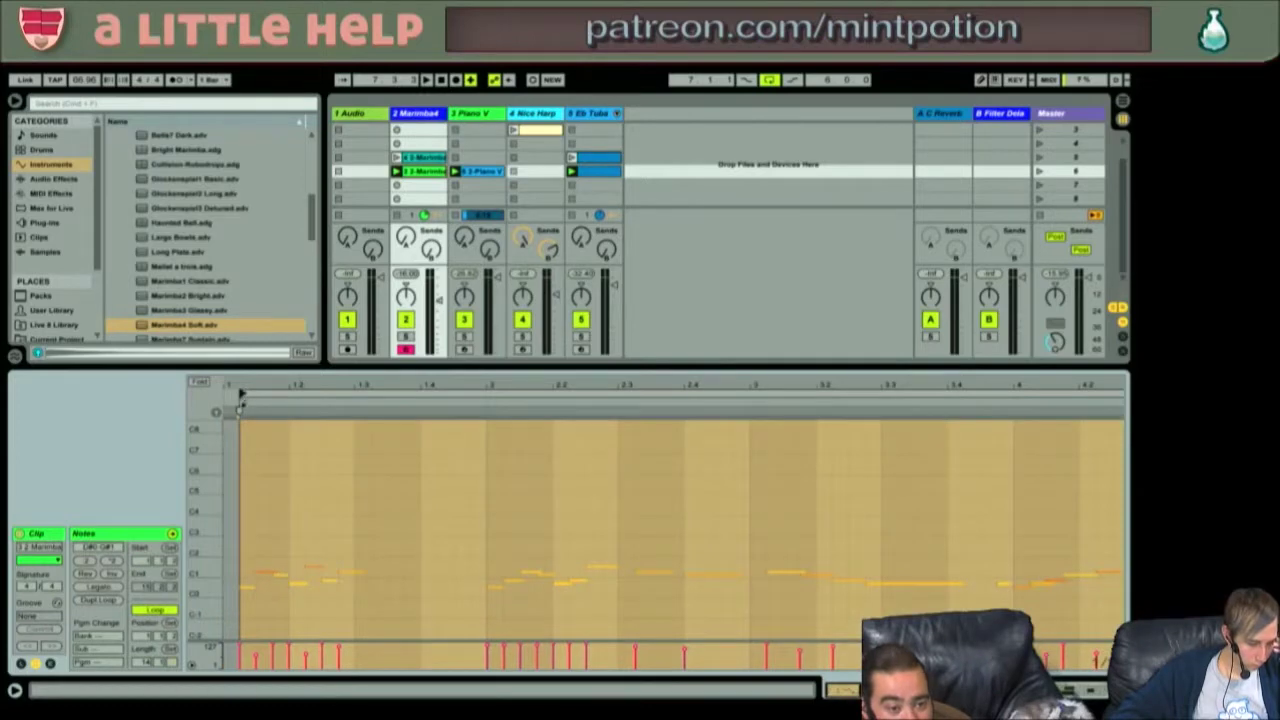
right_click(240, 406)
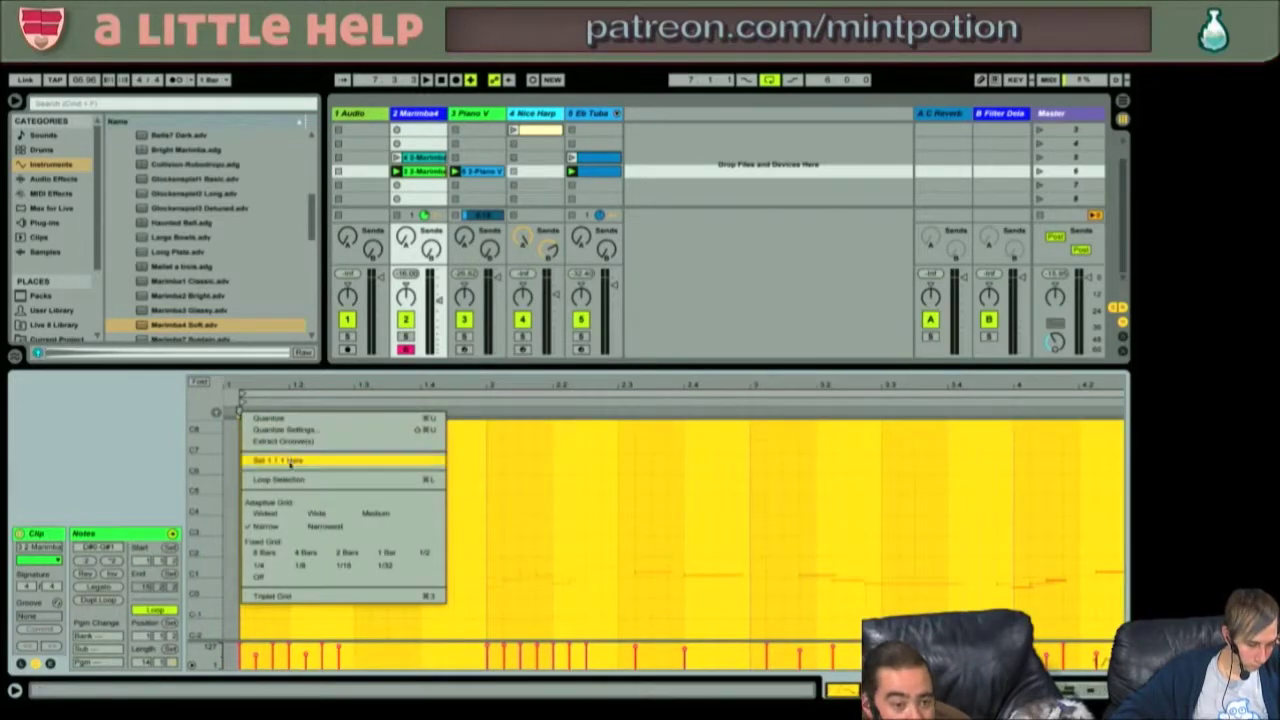
left_click(289, 461)
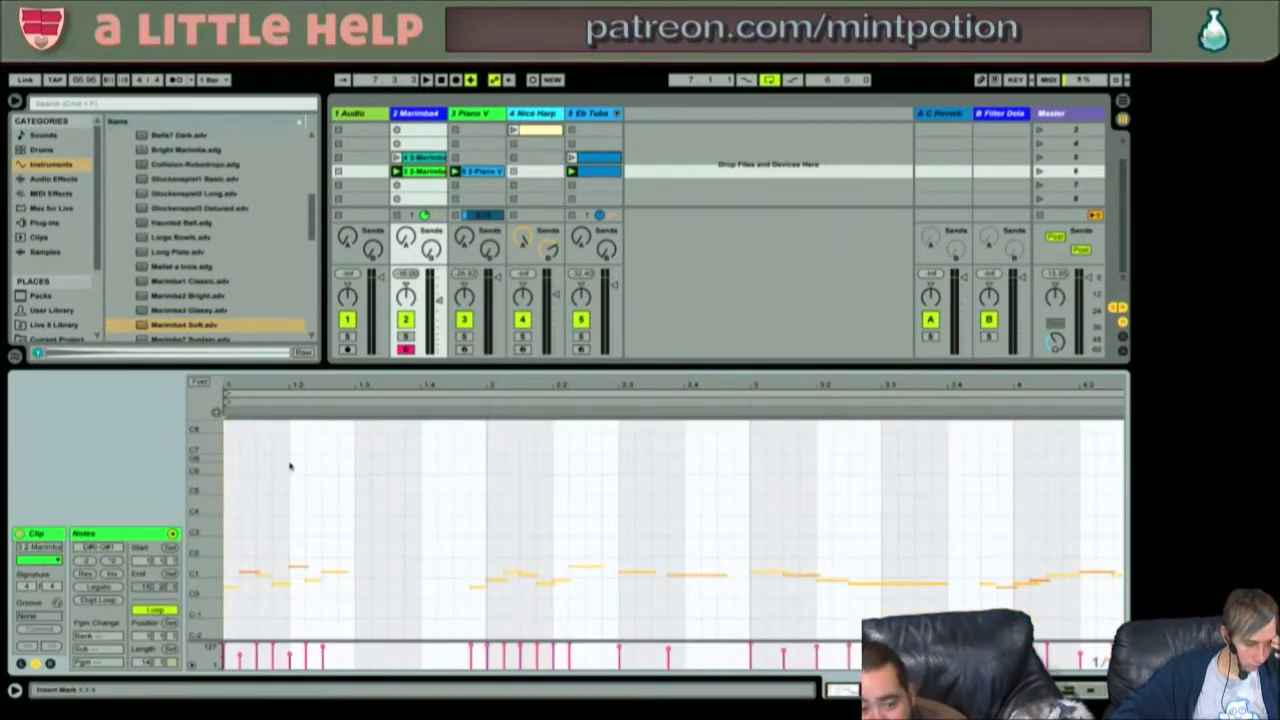
- Play the realigned marimba clip and check the timing of its first note against the piano and tuba
key("space")
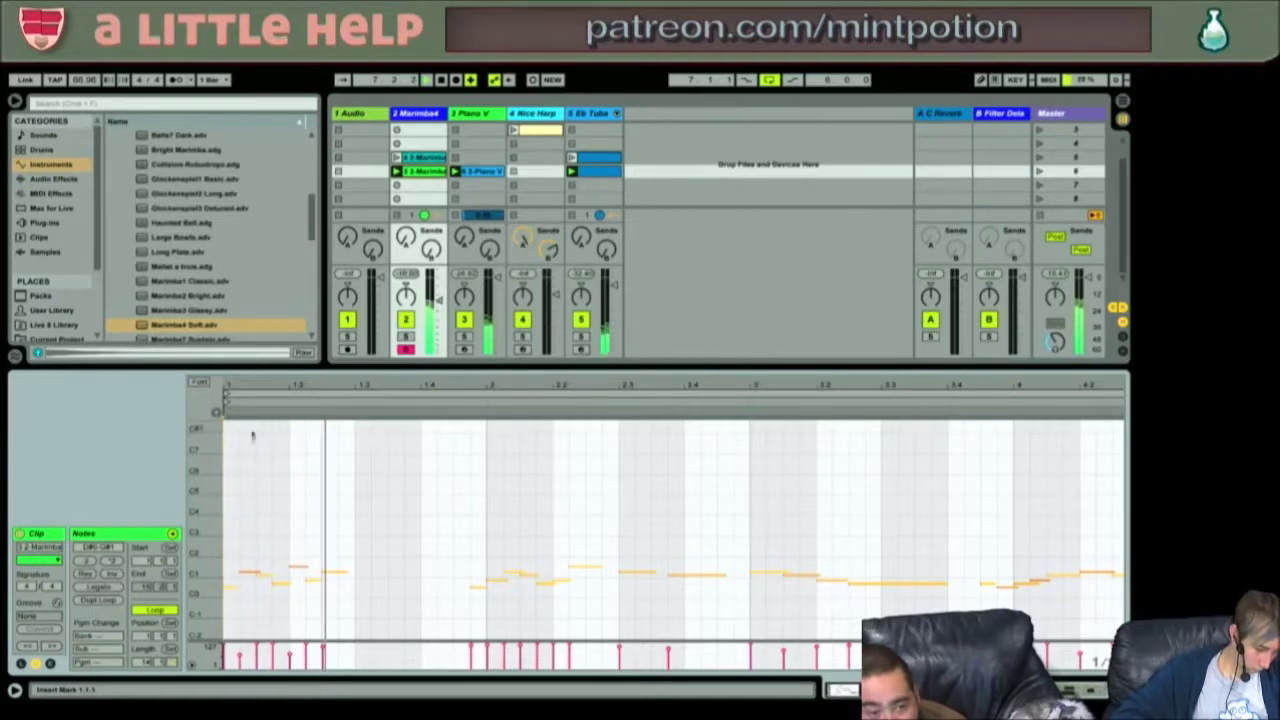
key("space")
left_click_drag(257, 391, 330, 518)
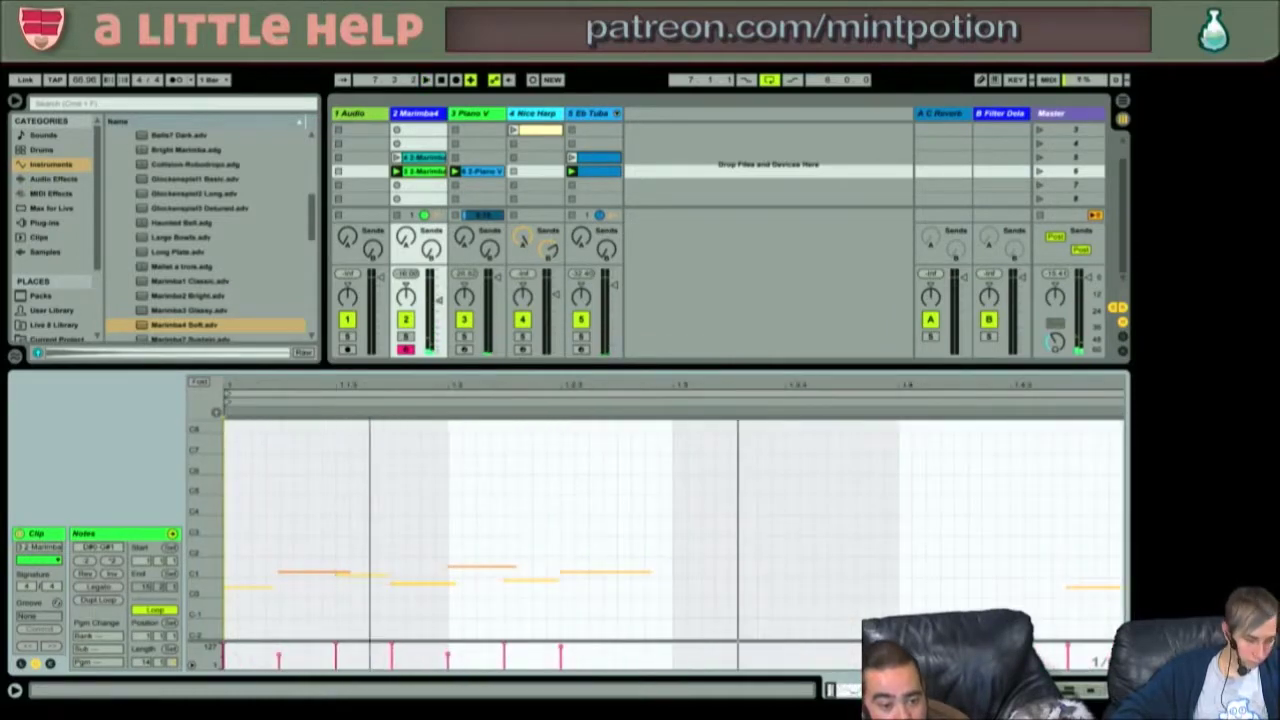
left_click(248, 586)
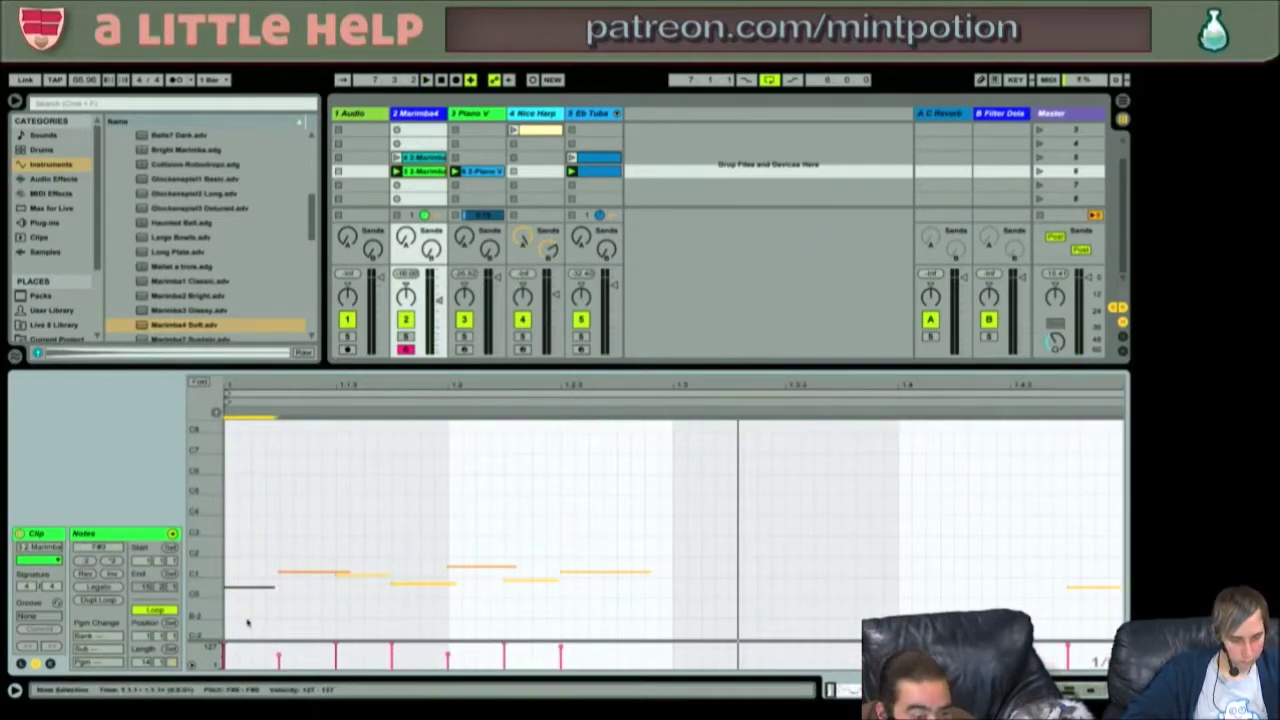
key("space")
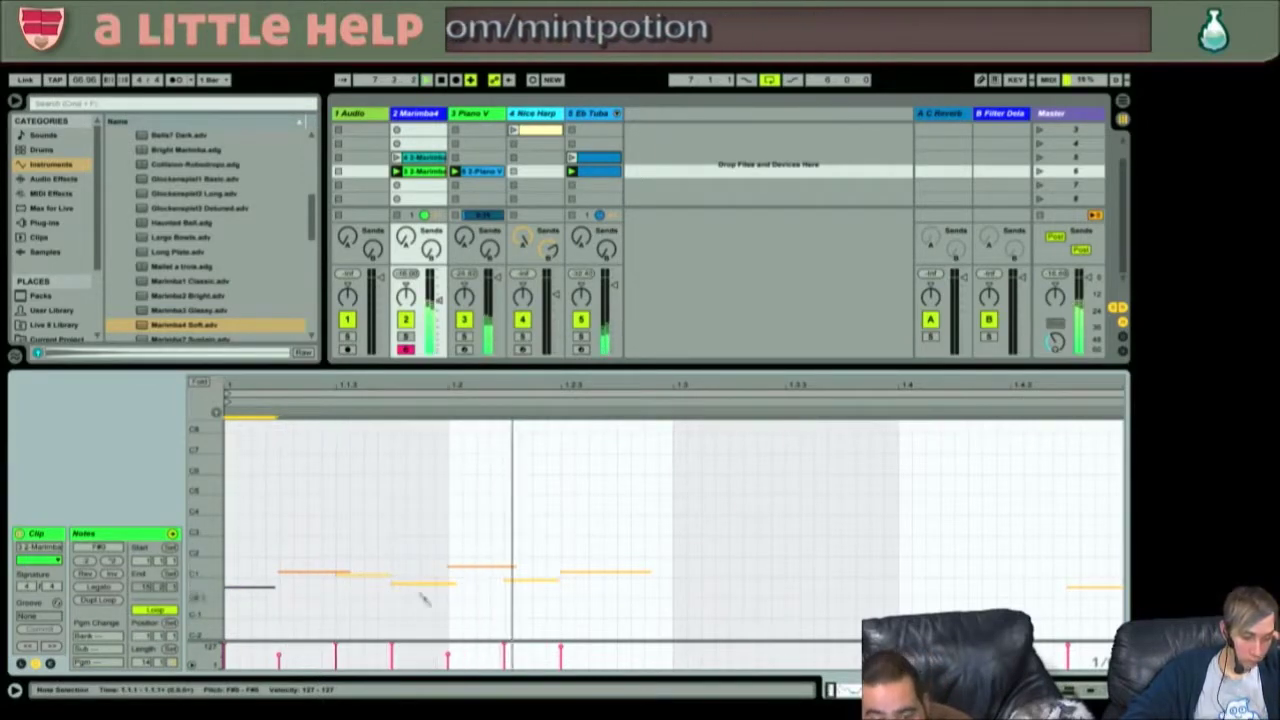
- Listen through the following bars of the marimba clip, examining the repeated short notes around bars 5 to 7
key("minus")
key("minus")
key("minus")
key("minus")
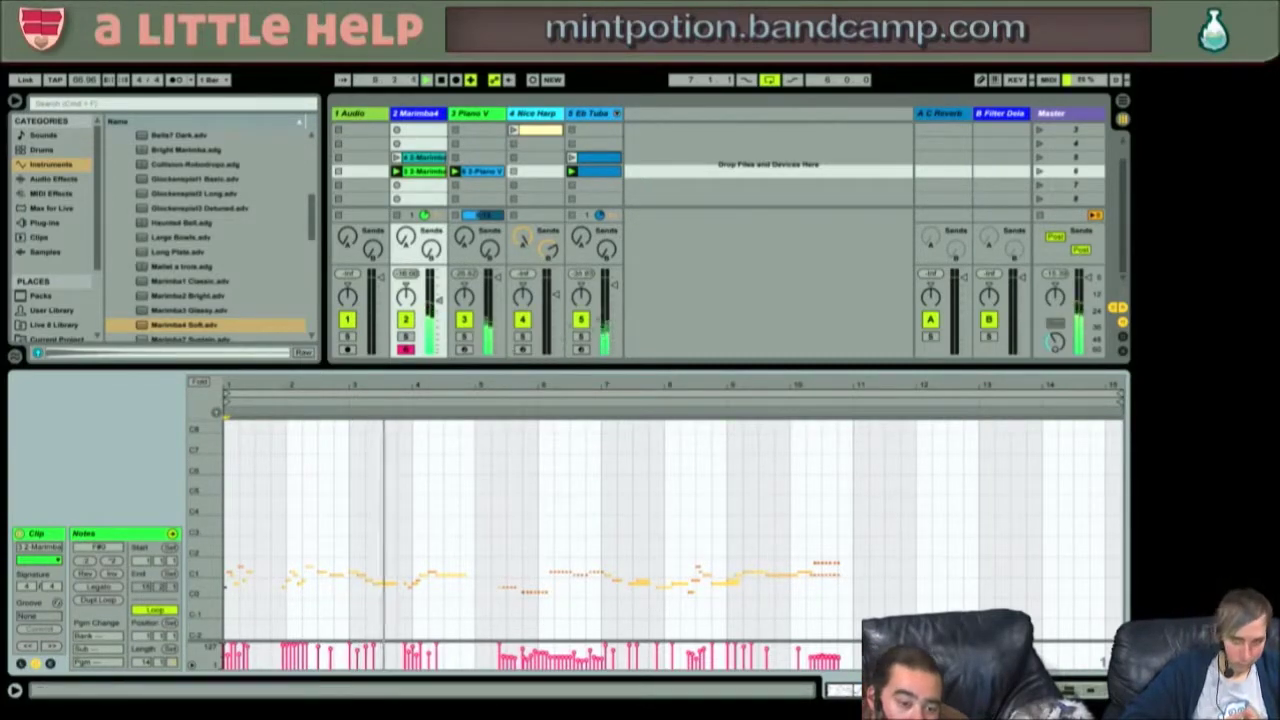
left_click(549, 425)
key("plus")
key("plus")
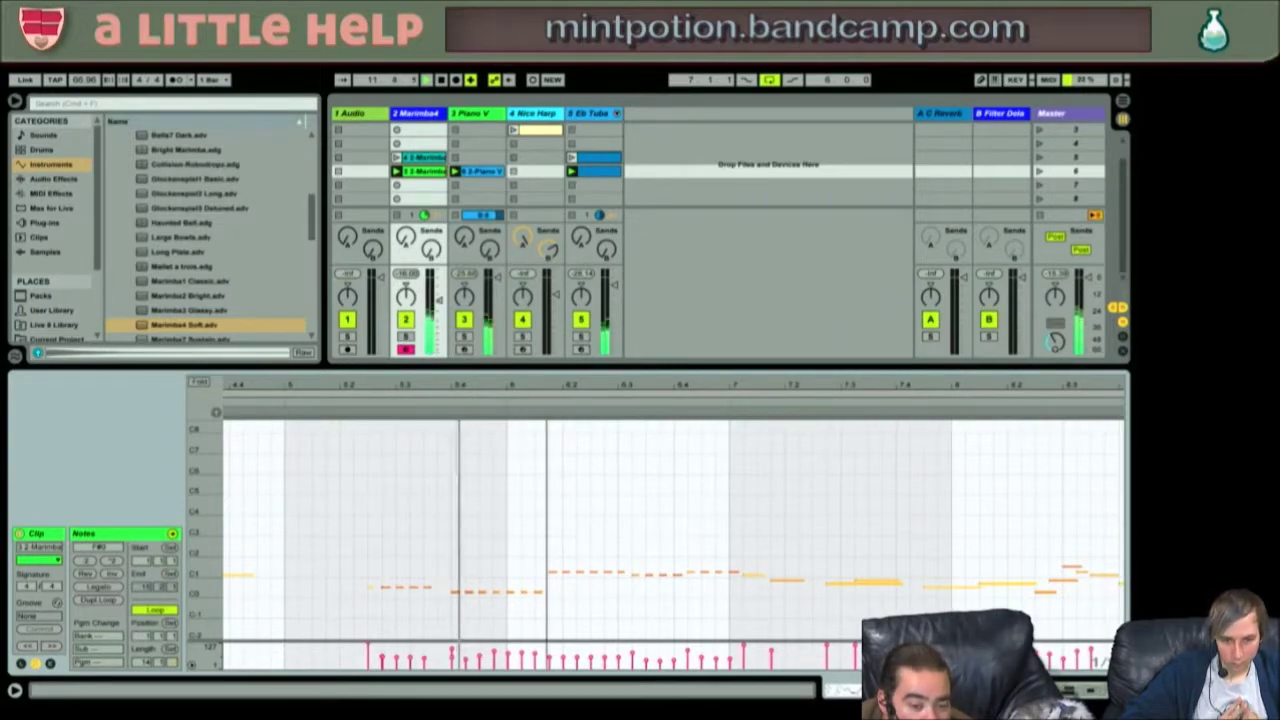
key("minus")
key("minus")
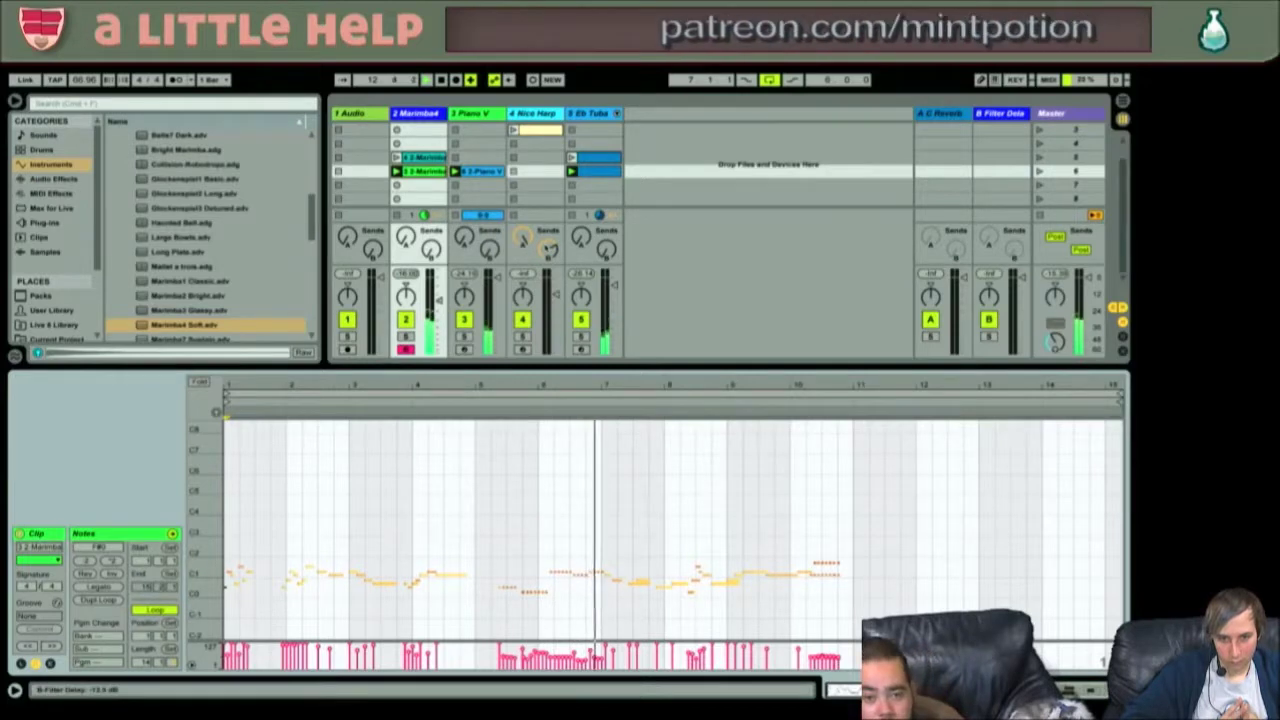
- Review the notes of the marimba takes in scenes 1 and 2 and play the scene 1 take against the tuba clip
scroll(411, 144, "up", 2)
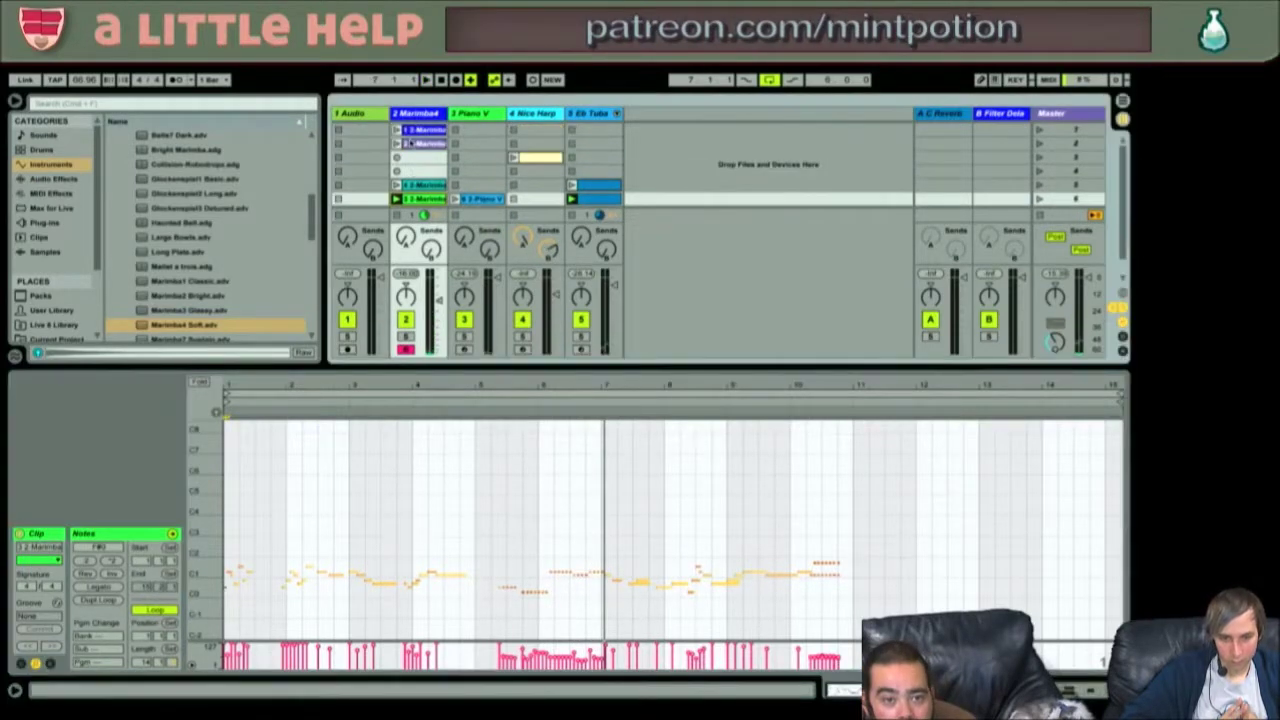
left_click(418, 144)
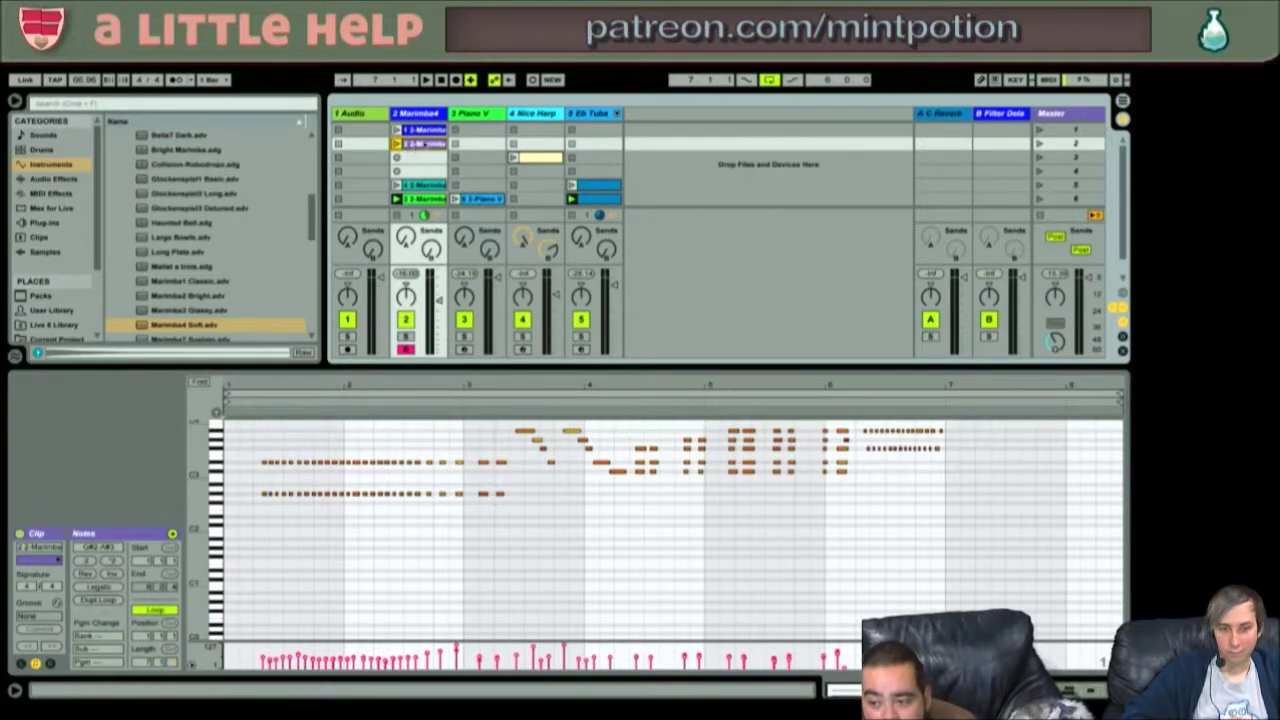
left_click(423, 131)
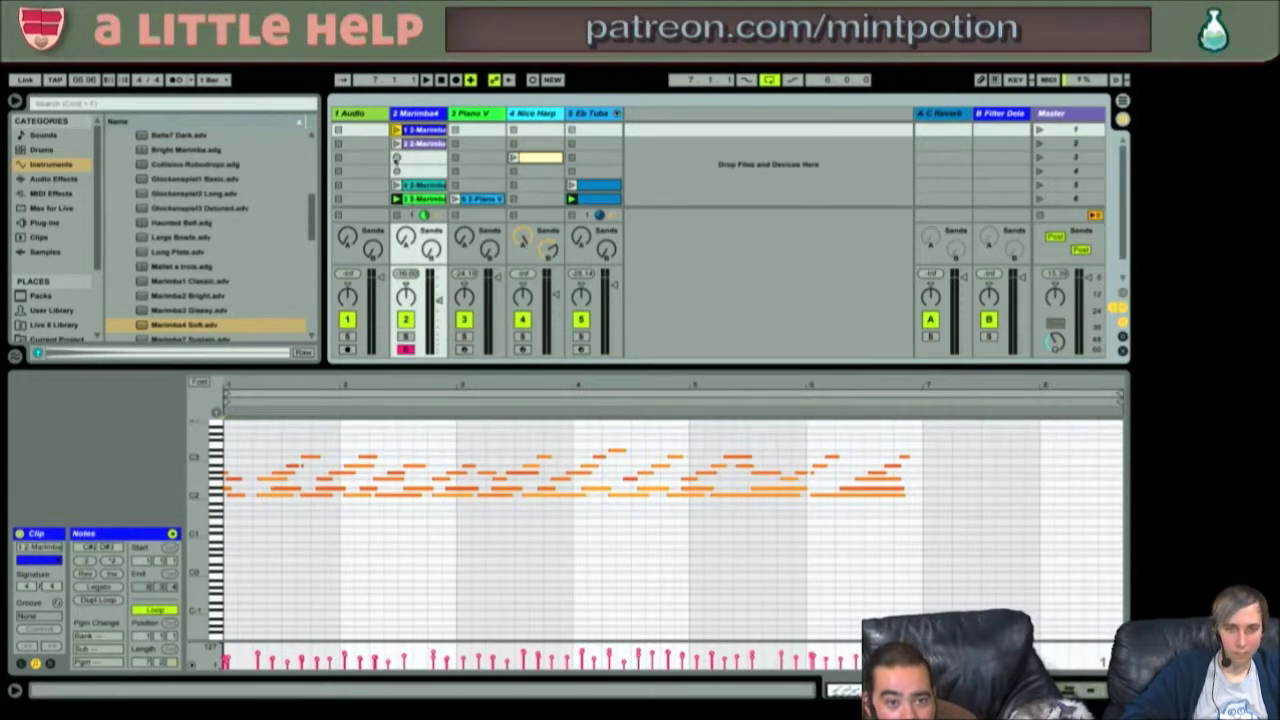
left_click(418, 144)
left_click(396, 130)
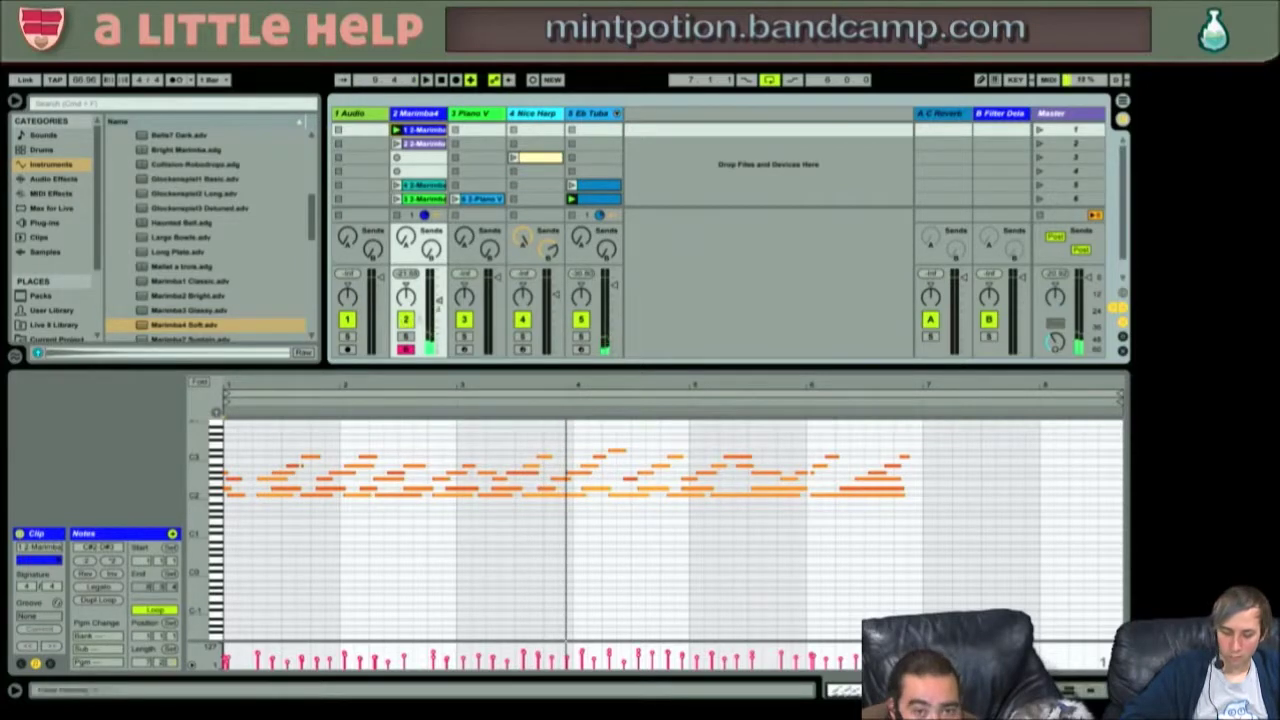
- Move the scene 6 tuba clip's start marker back to bar 1 and shorten its loop end to bar 9, checking it in playback
left_click(598, 199)
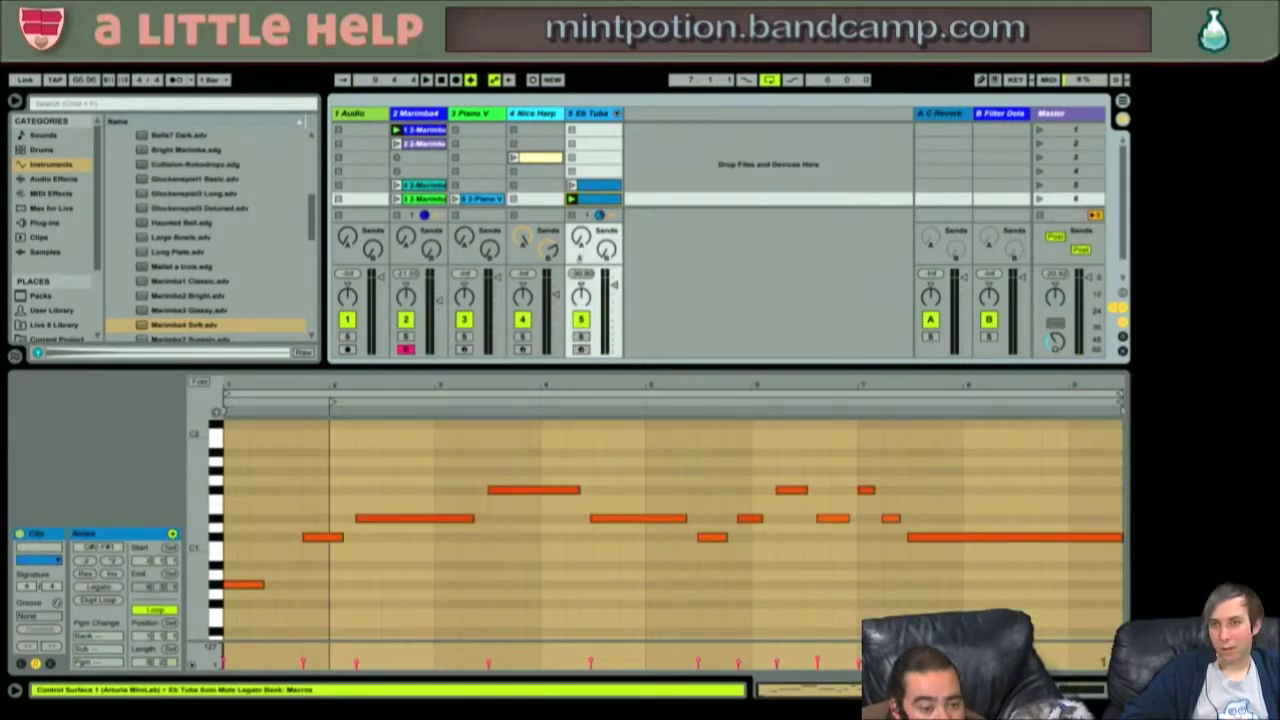
left_click(391, 383)
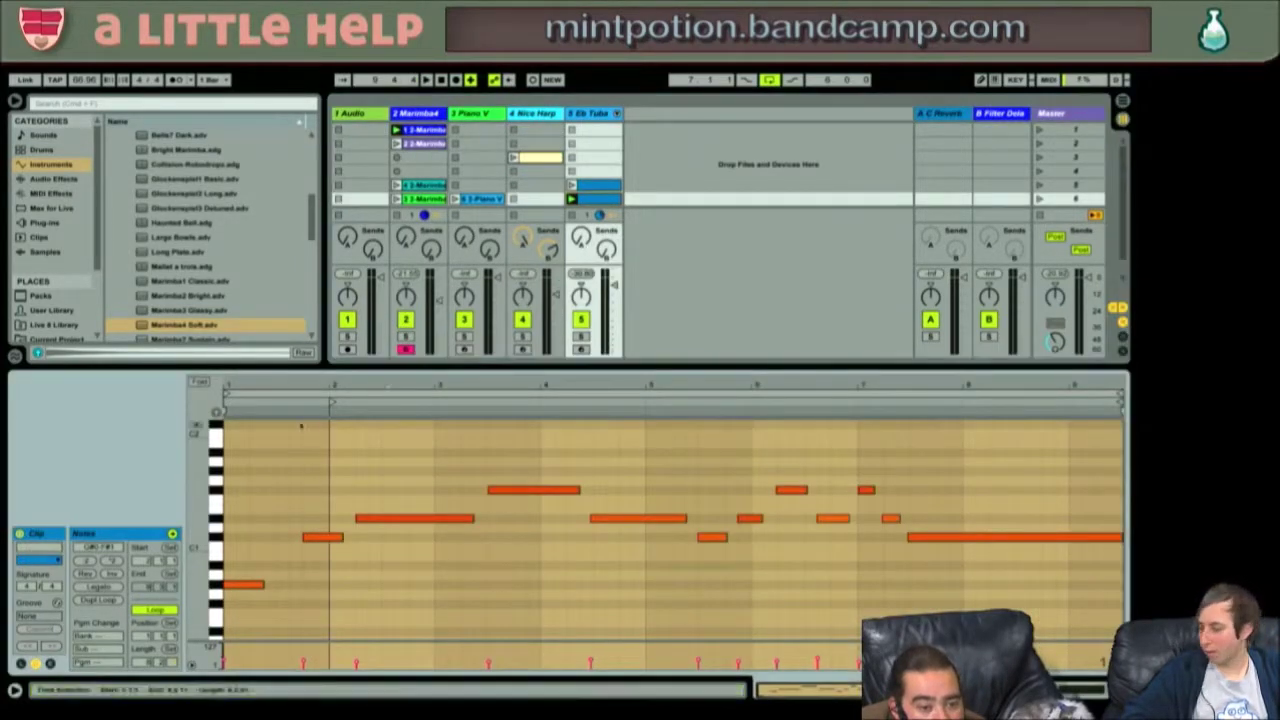
mouse_move(330, 404)
left_mouse_down()
mouse_move(340, 418)
mouse_move(226, 400)
left_mouse_up()
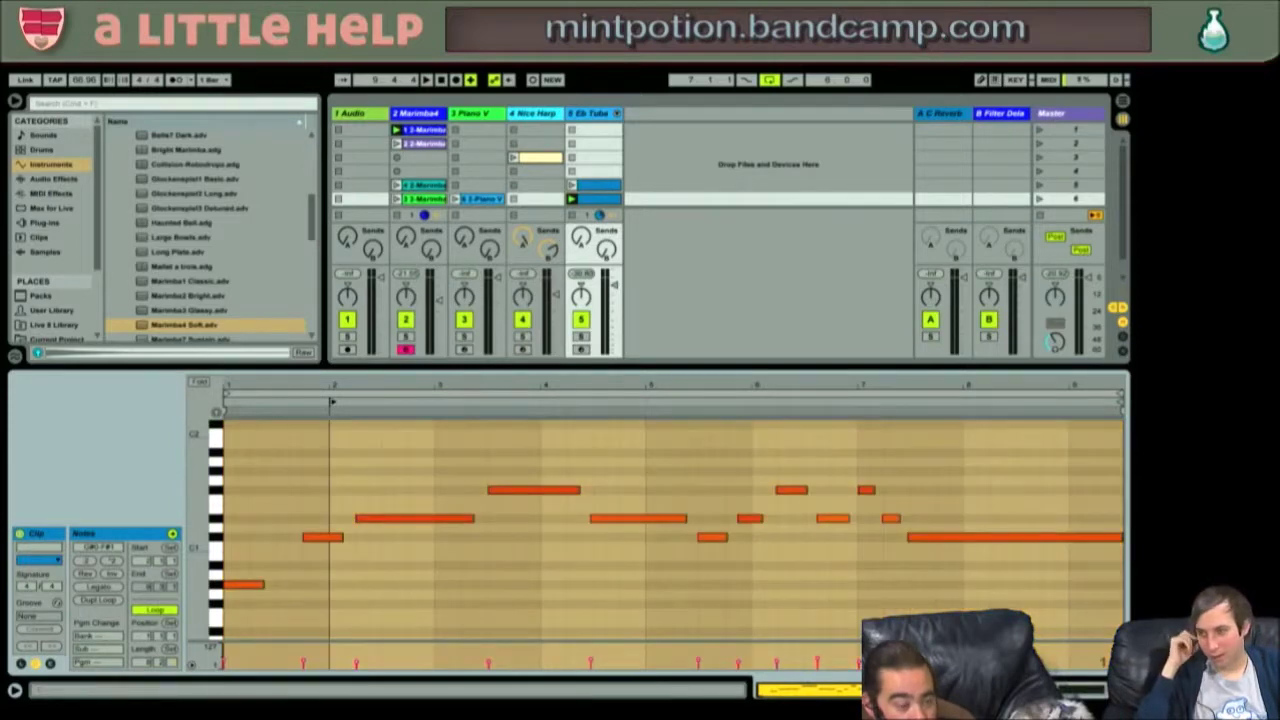
key("space")
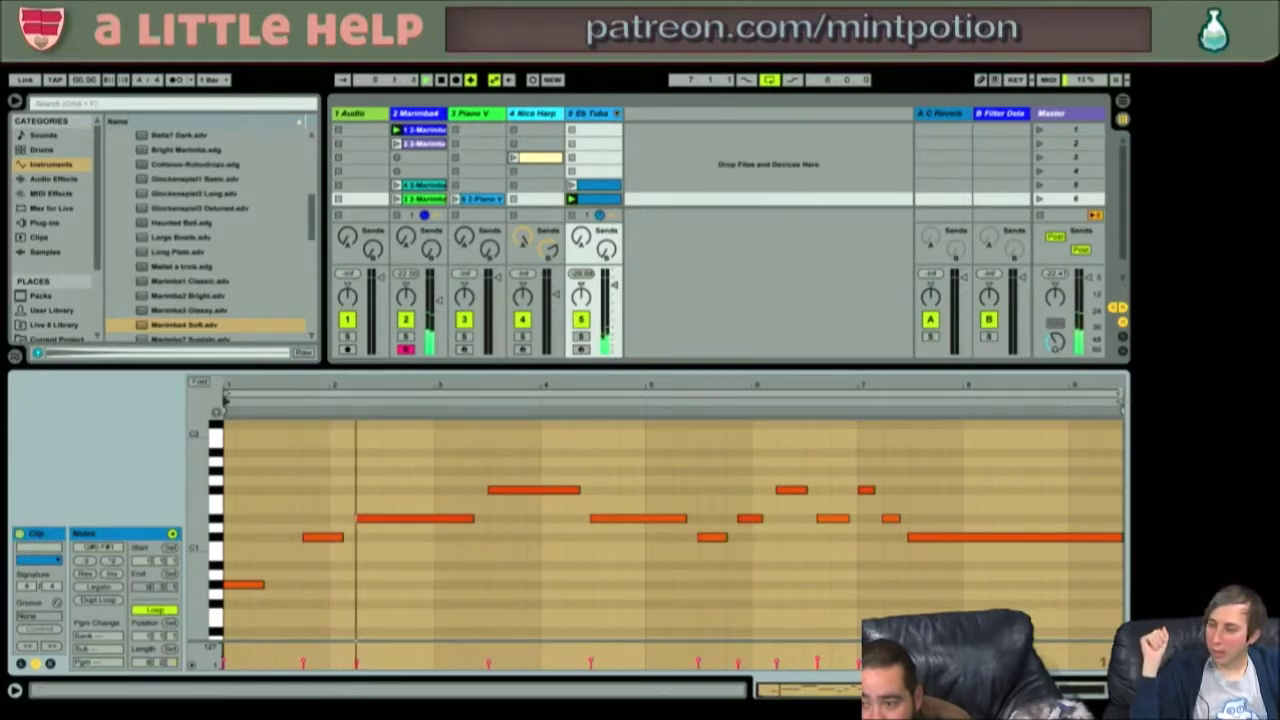
left_click_drag(1120, 405, 1068, 405)
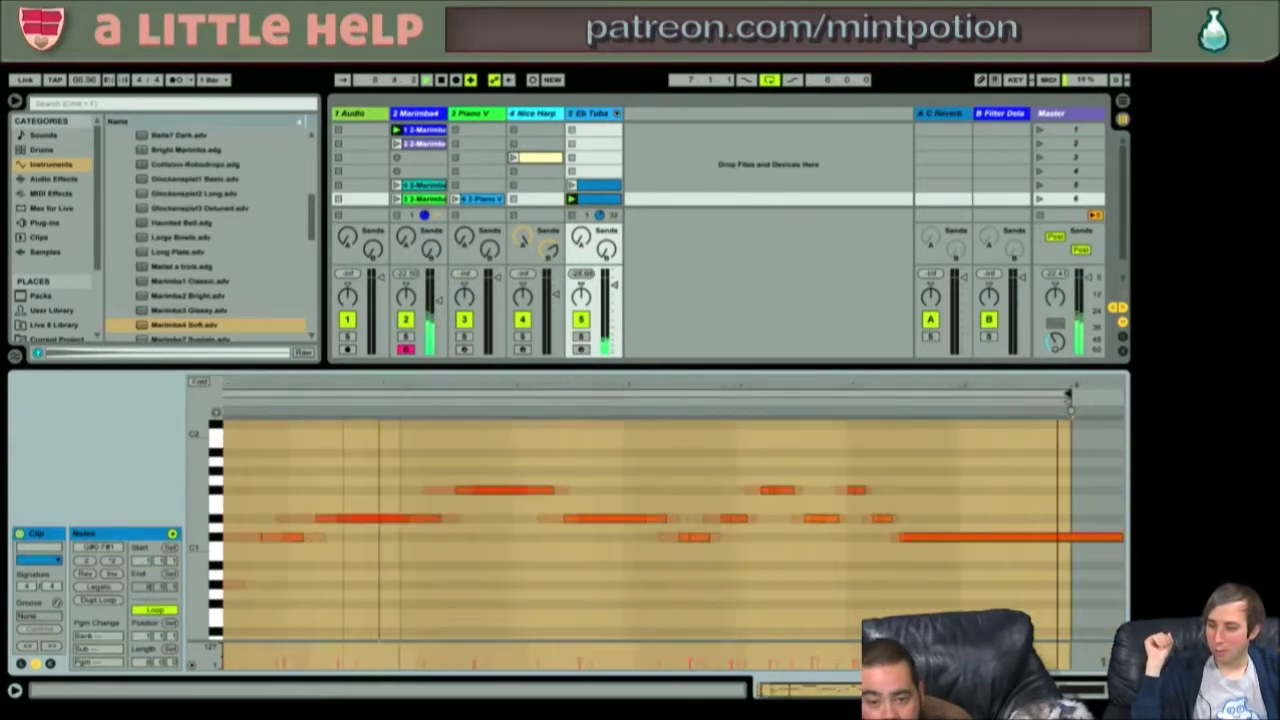
- Examine the piano clip's notes and play scene 6 with the marimba, piano and tuba together
left_click_drag(1001, 366, 1001, 490)
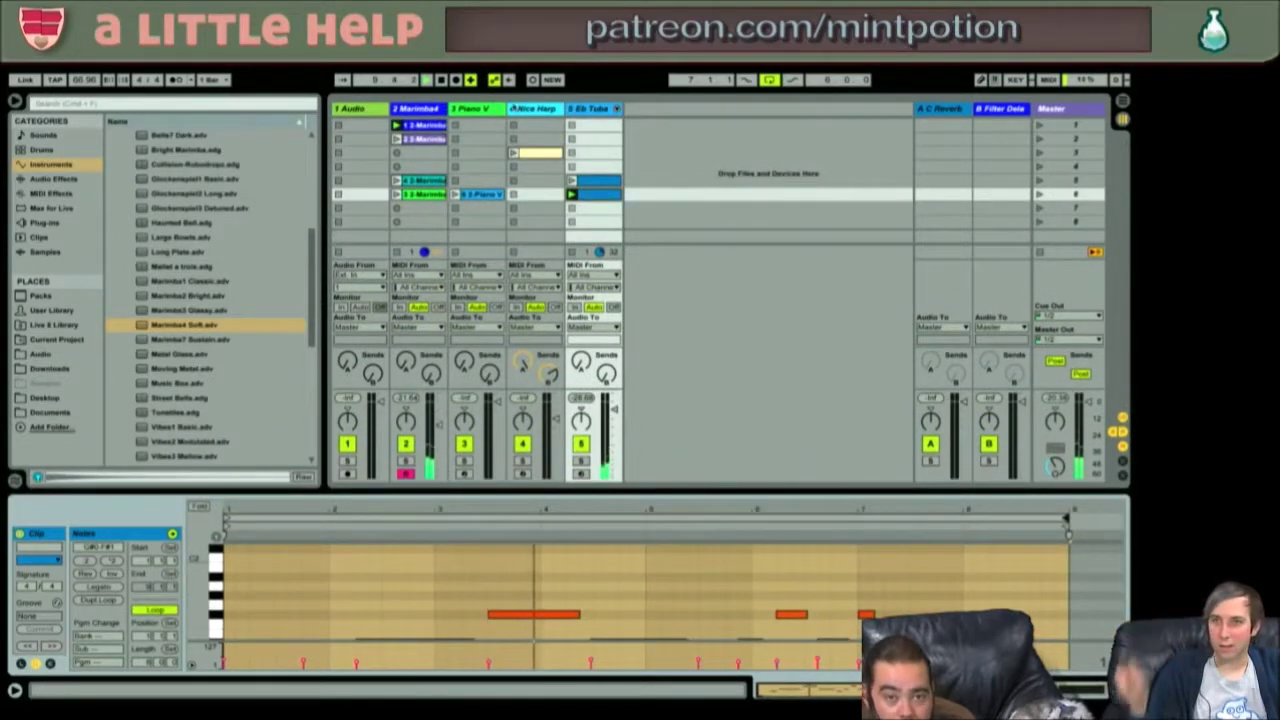
left_click(470, 108)
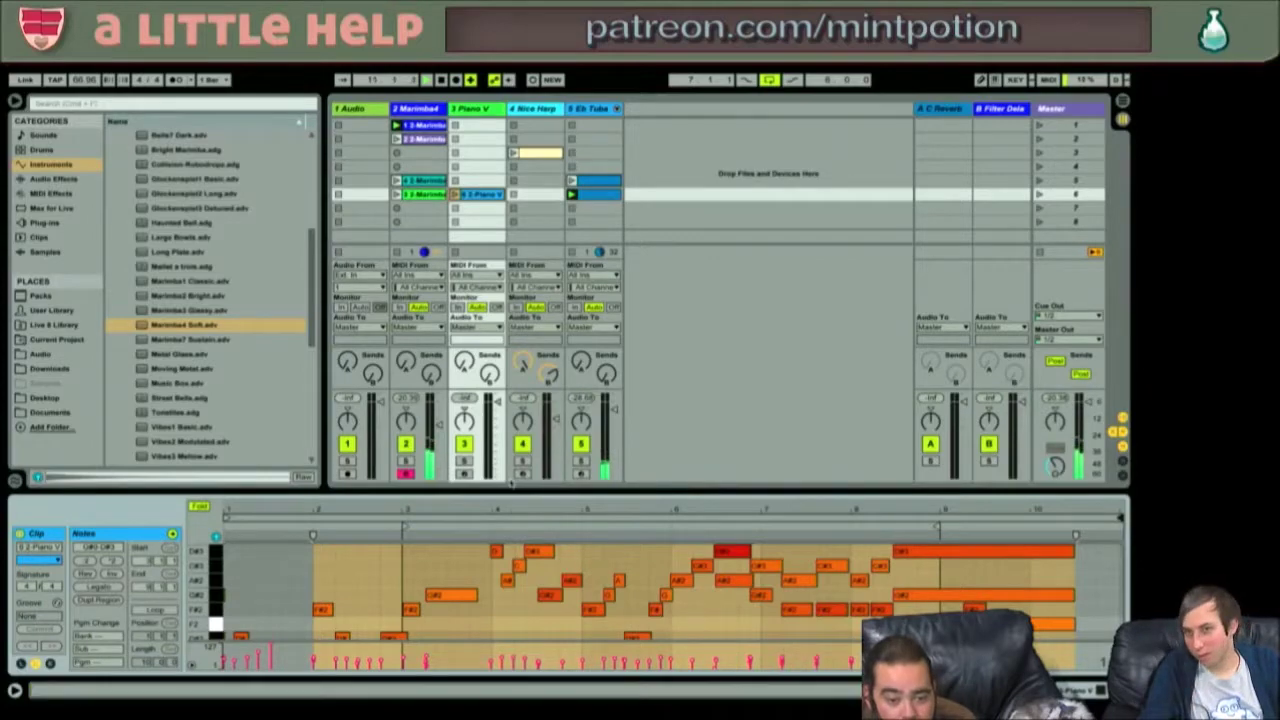
left_click_drag(507, 489, 507, 341)
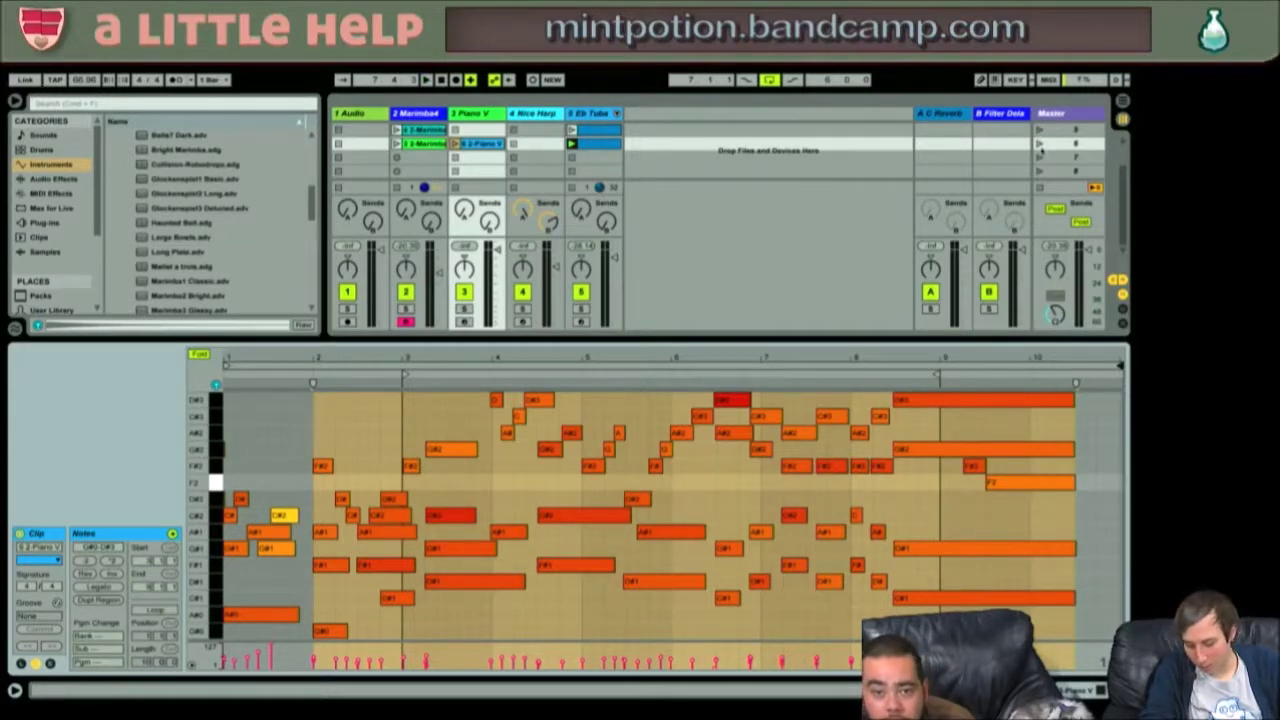
left_click(1040, 145)
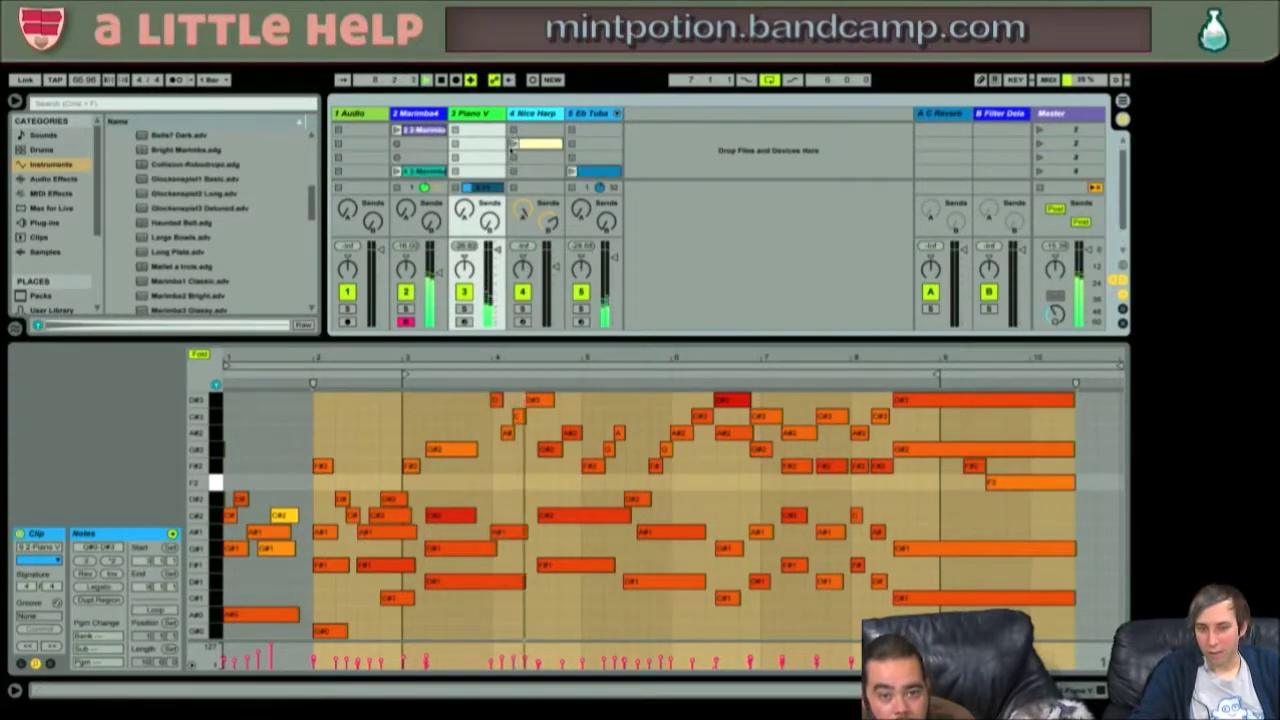
left_click_drag(707, 352, 694, 485)
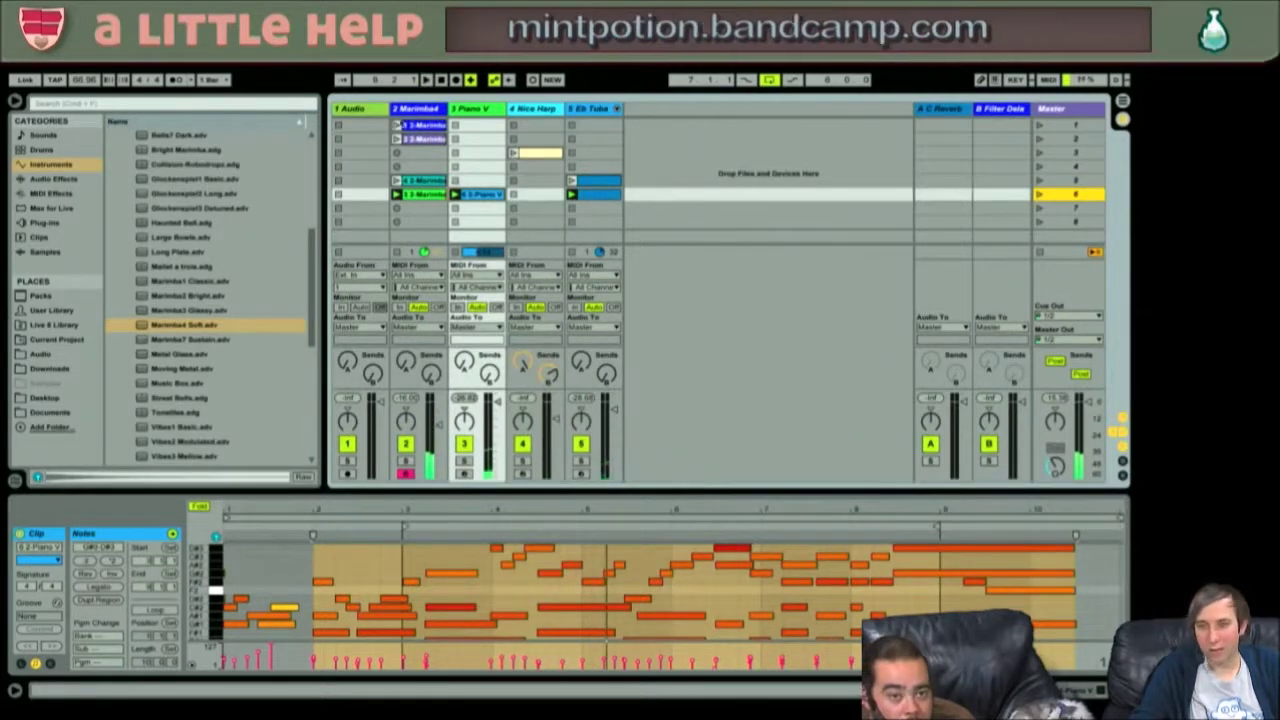
- Move the scene 2 marimba take down to scene 3 beside the harp clip, and open the scene 1 take
left_click(423, 156)
left_click(420, 125)
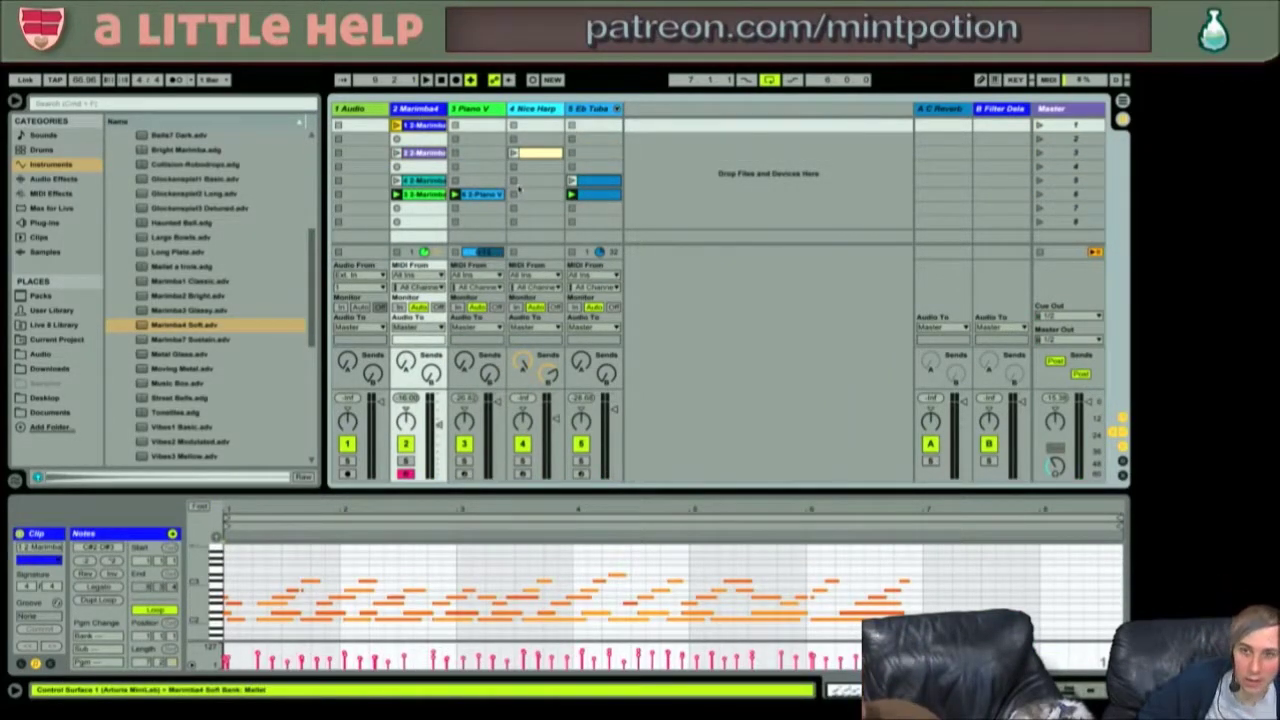
- Look through the instrument devices on the tuba, piano and marimba tracks
key("shift+Tab")
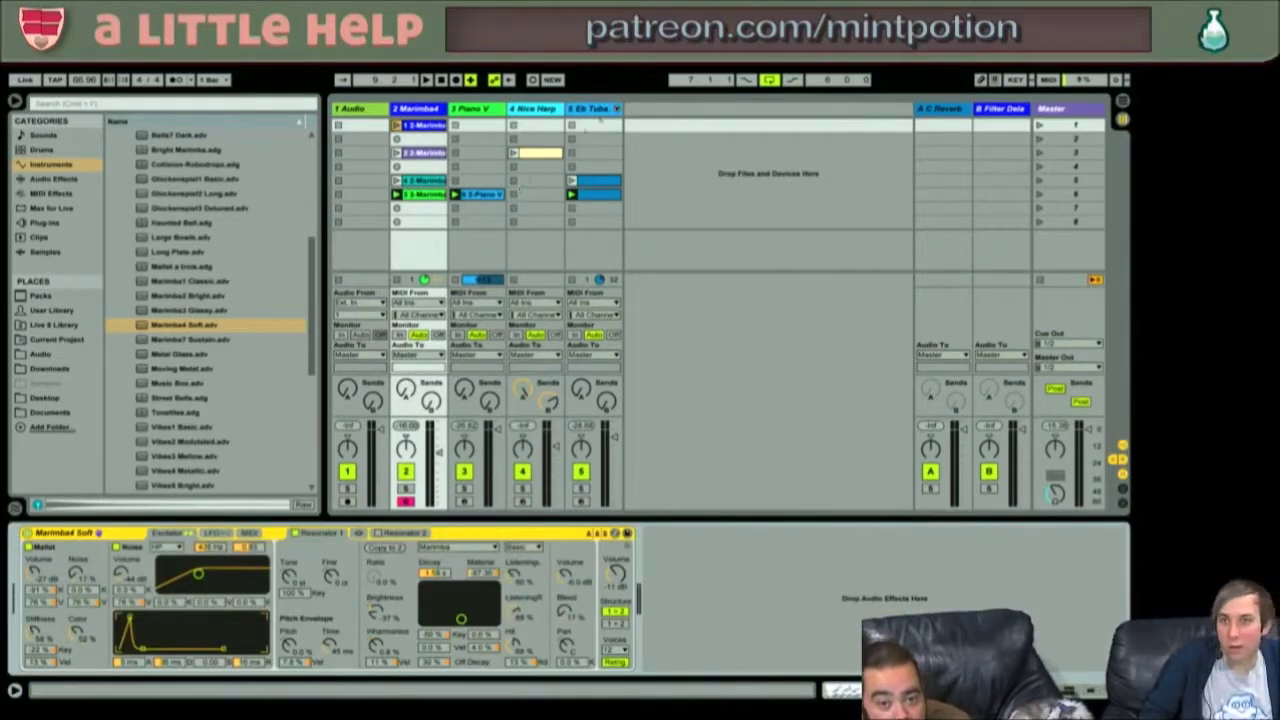
left_click(608, 199)
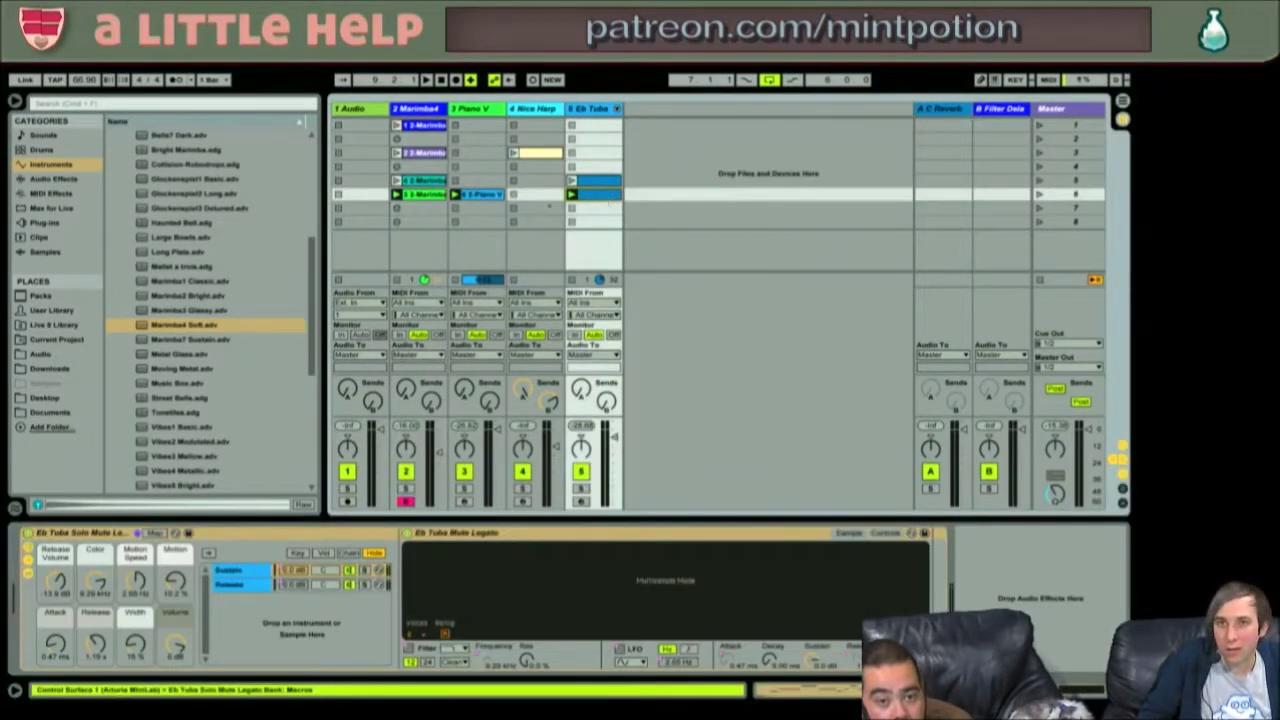
left_click(477, 199)
left_click(428, 198)
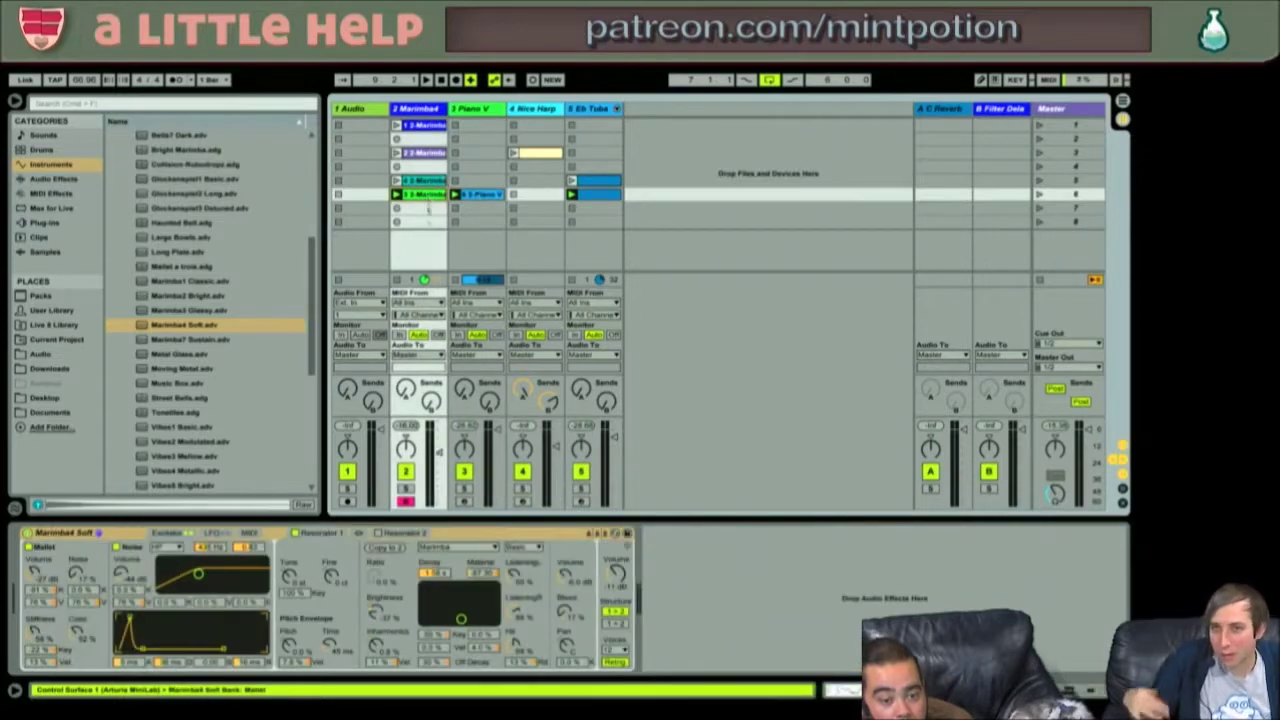
key("Tab")
key("Tab")
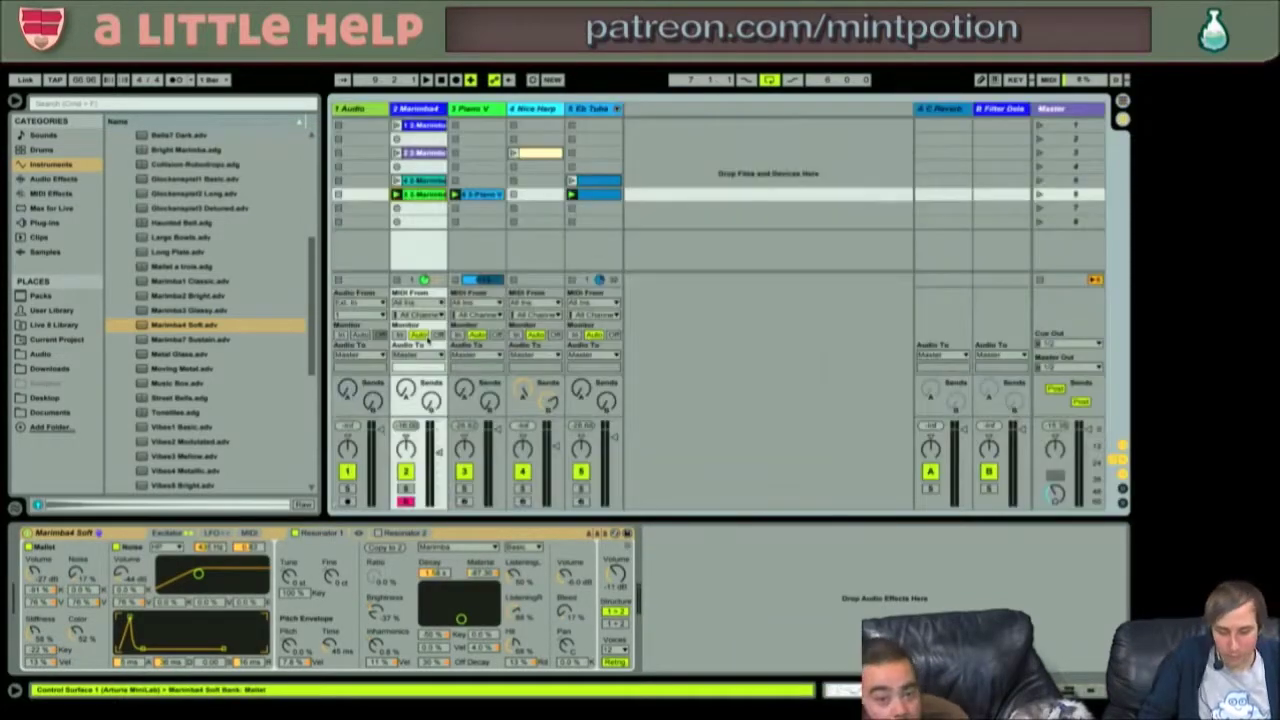
- Play the scene 1 marimba clip over the piano and tuba, and solo the marimba track
left_click(398, 127)
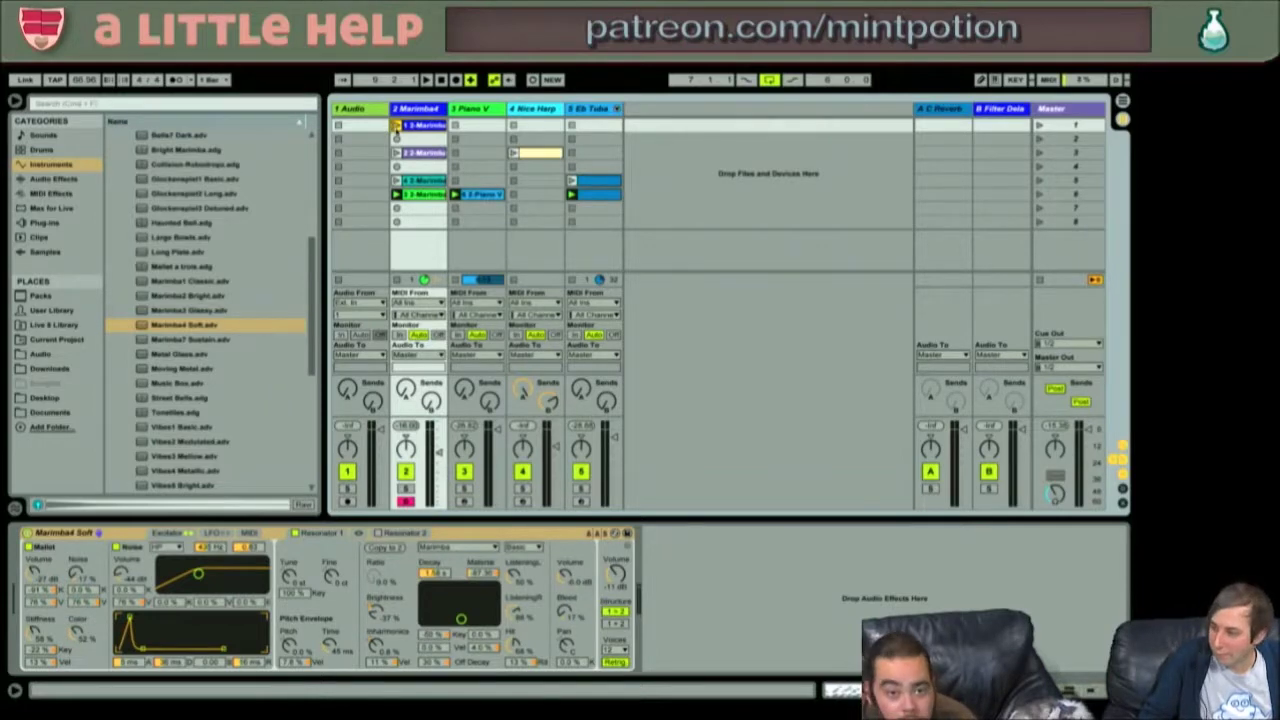
double_click(414, 127)
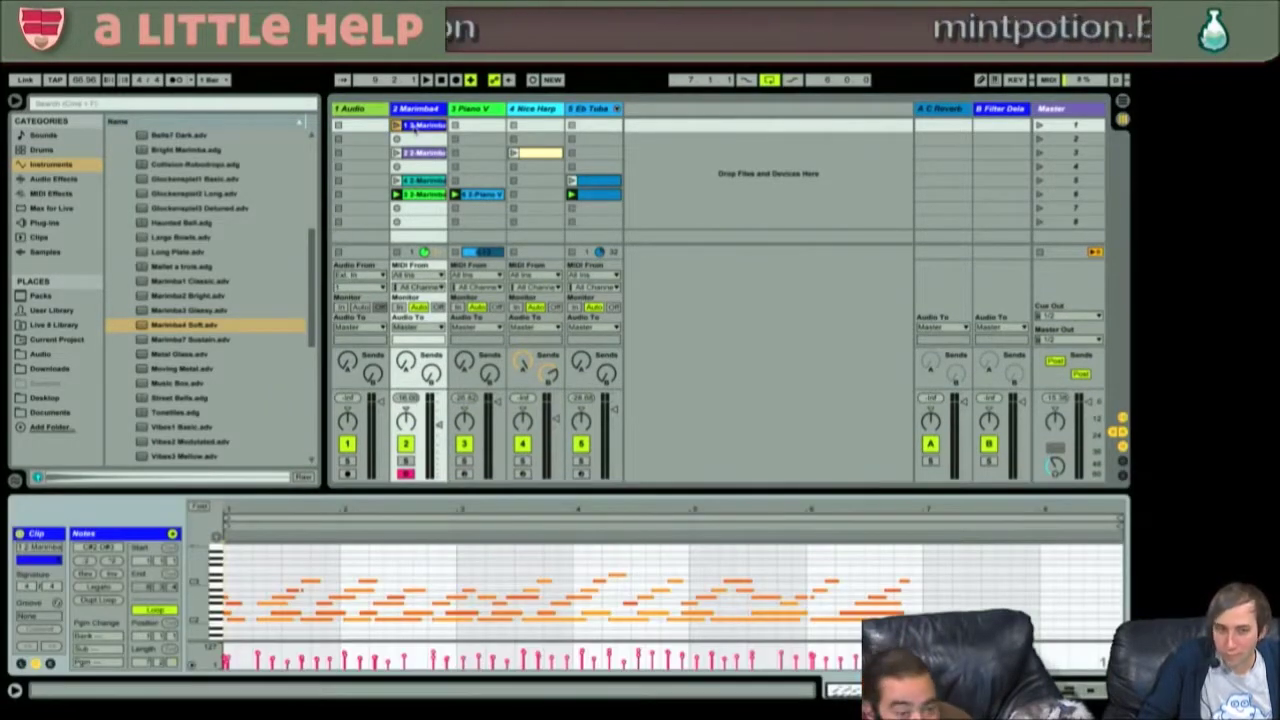
left_click(396, 125)
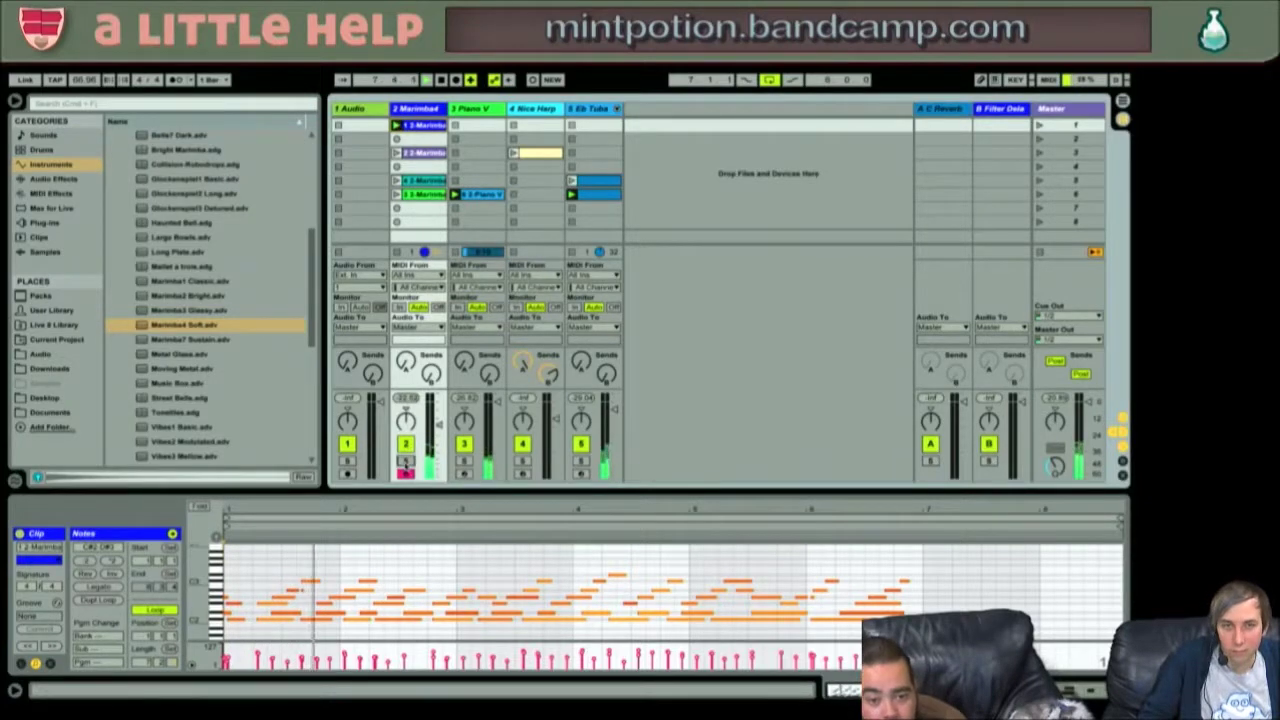
left_click(405, 460)
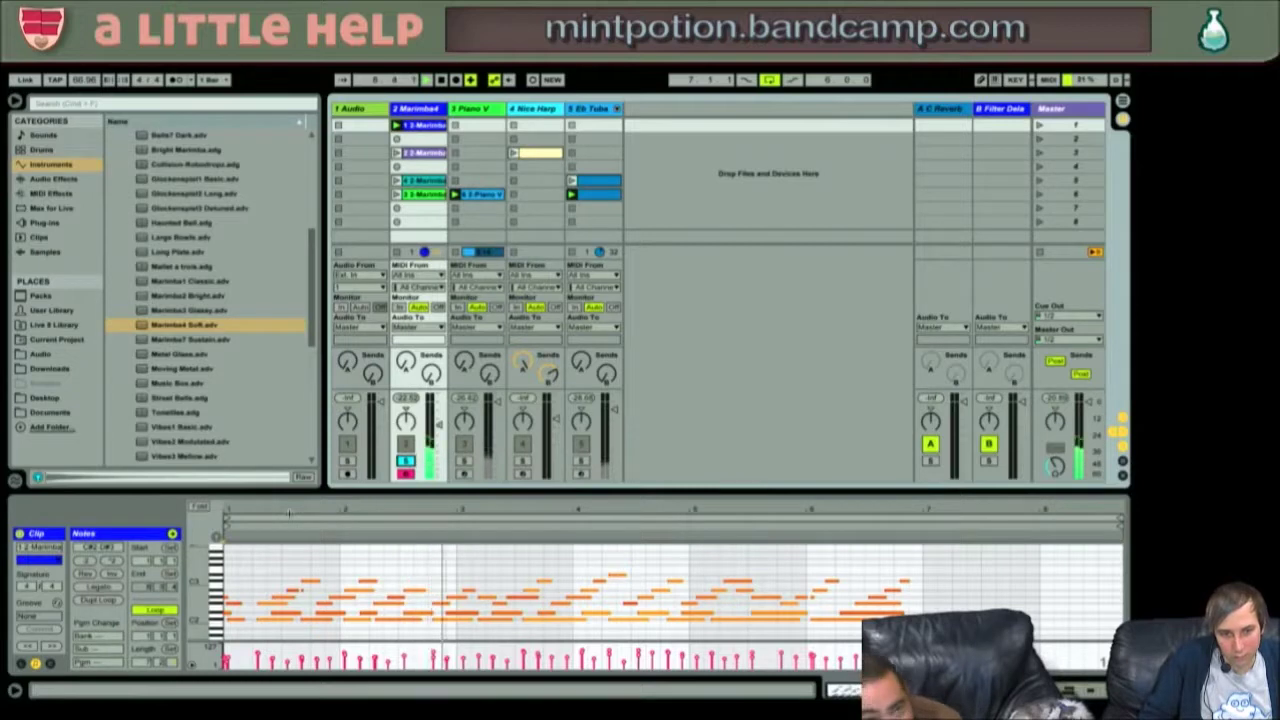
- Insert the Pitch MIDI effect before the marimba instrument and transpose the part by +7 st
key("shift+Tab")
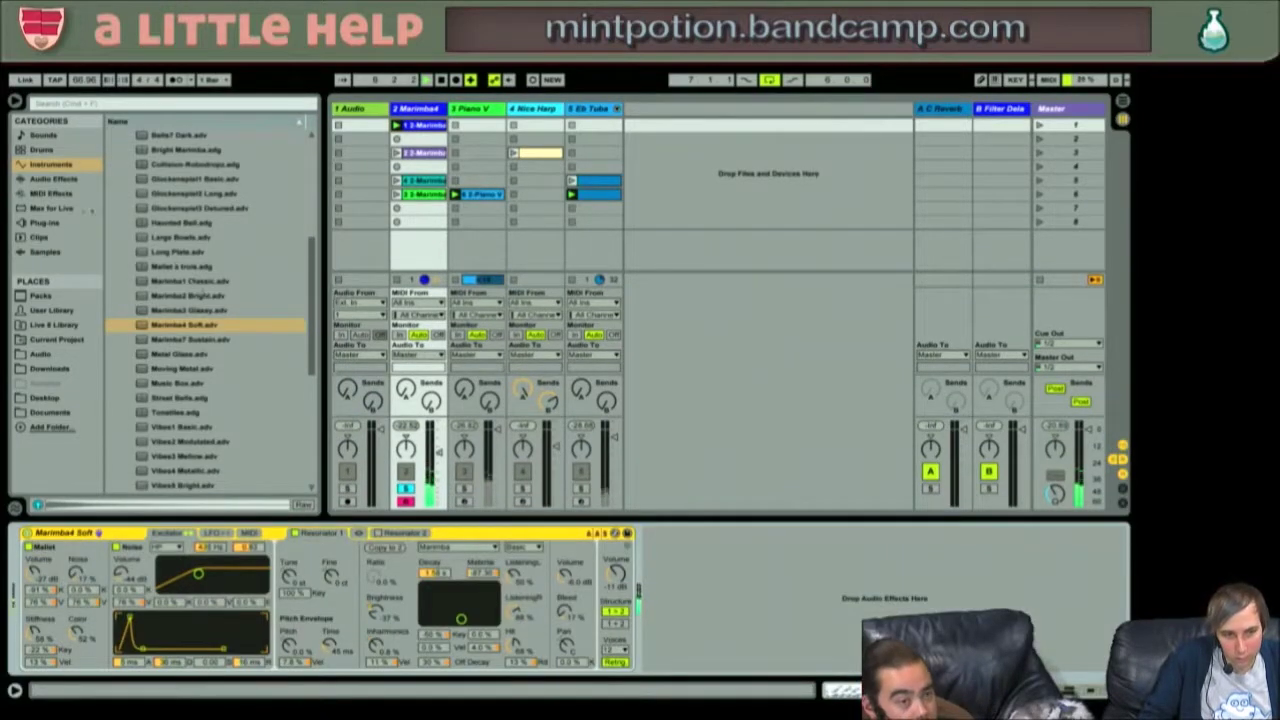
left_click(52, 194)
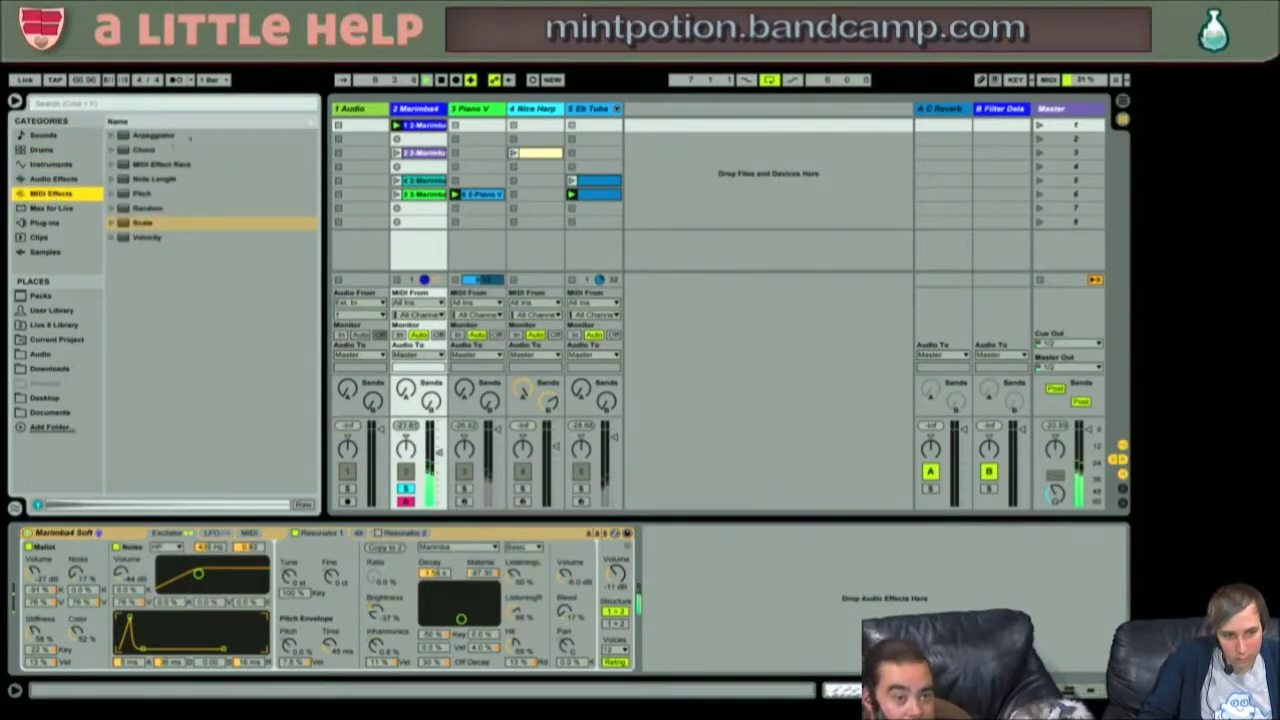
left_click(145, 194)
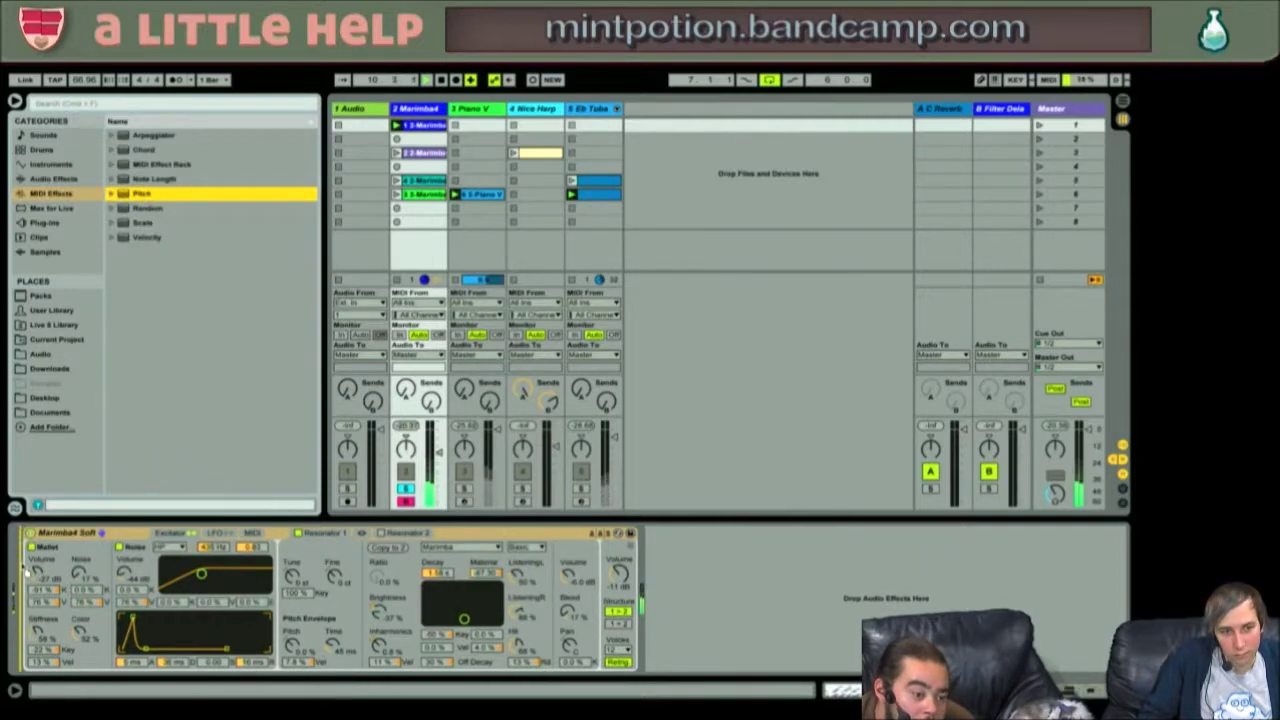
key("Return")
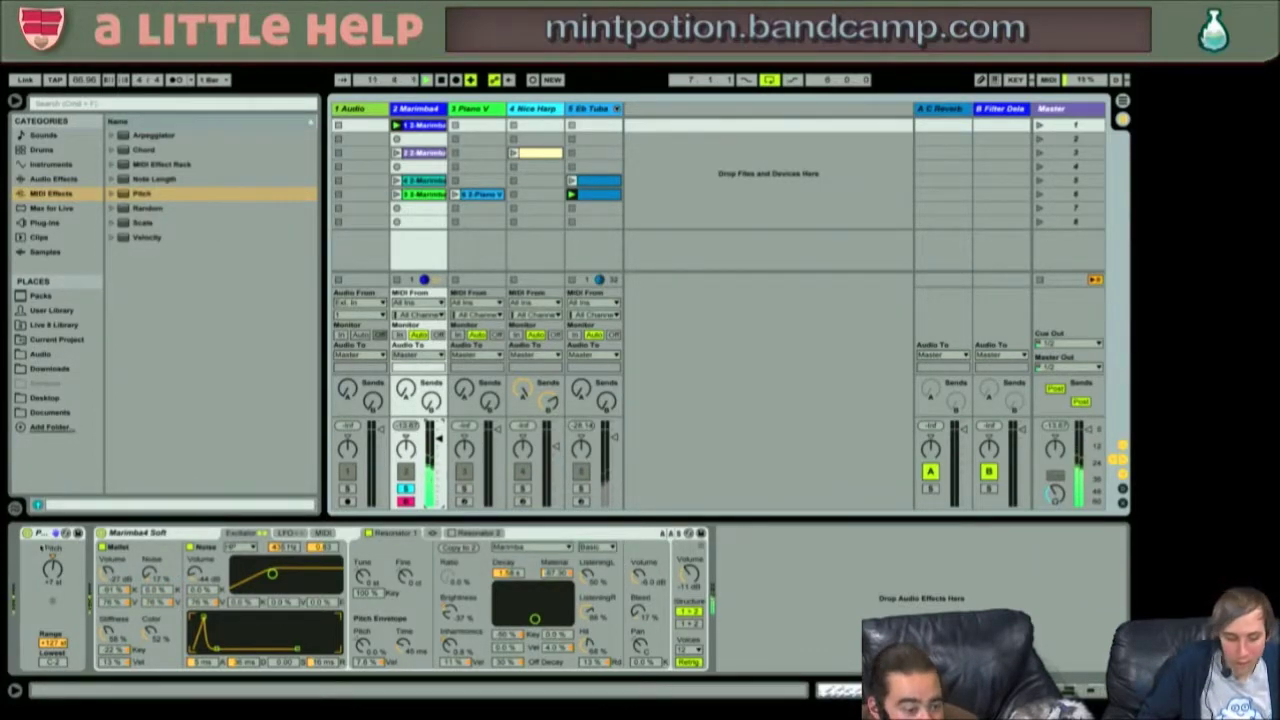
left_click(44, 534)
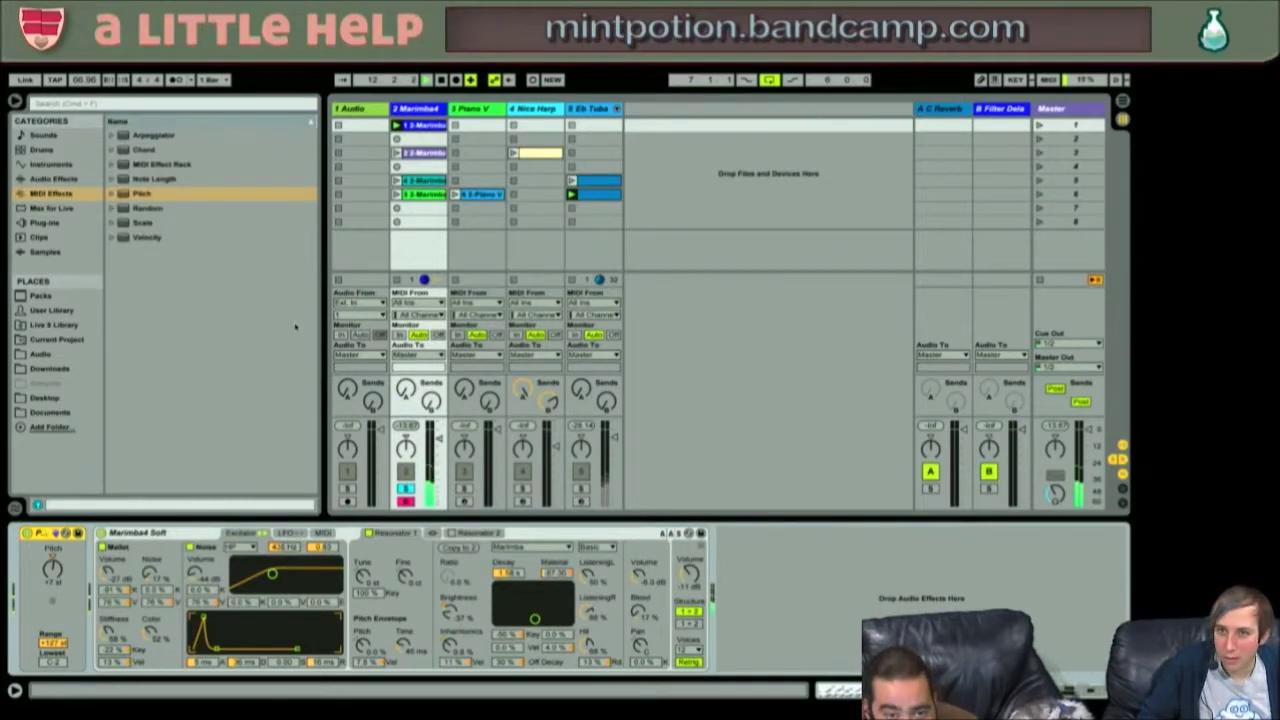
- Move the scene 1 marimba clip to scene 5 on the Nice Harp track, play that scene and lower the harp's volume slightly
left_click_drag(416, 125, 522, 180)
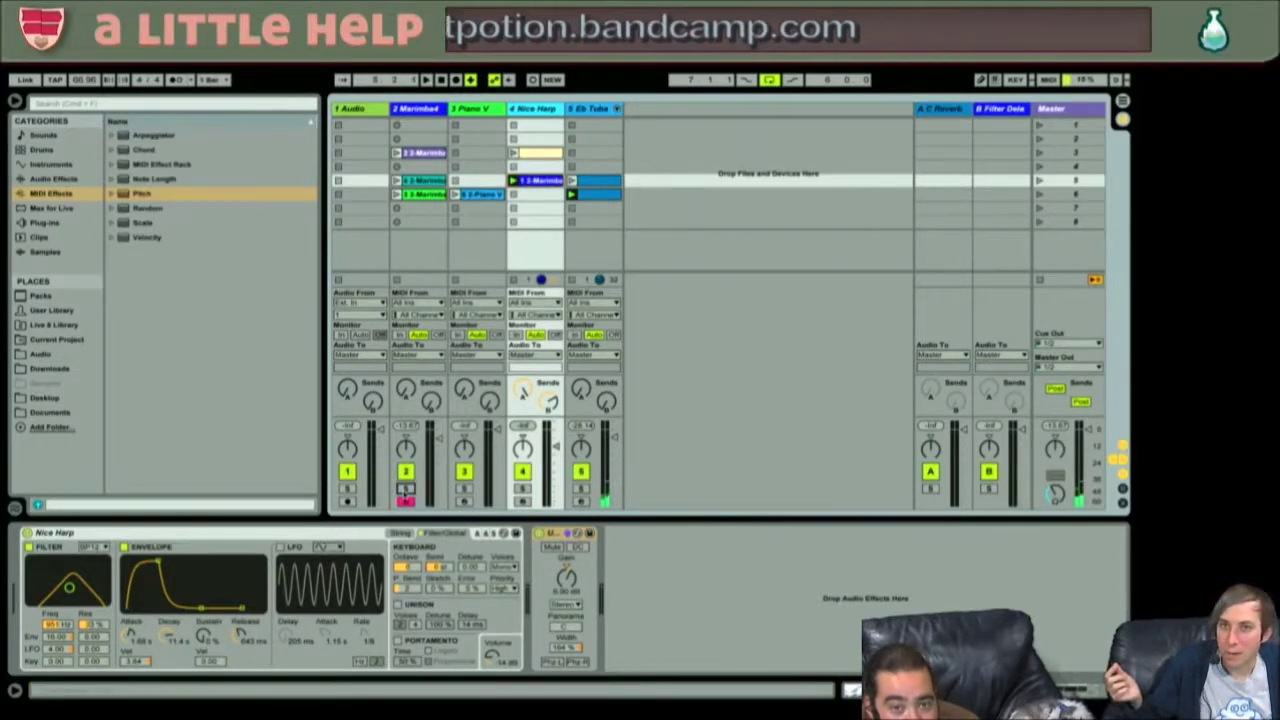
left_click(1039, 181)
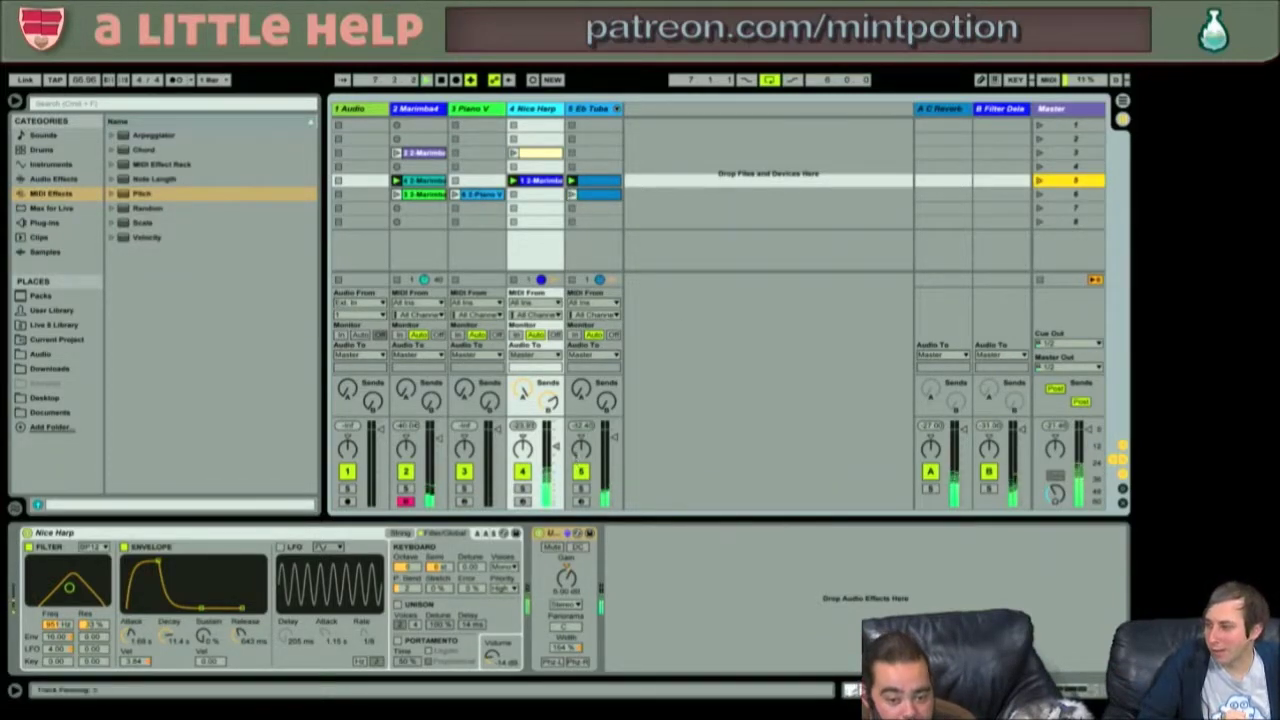
left_click_drag(556, 449, 556, 455)
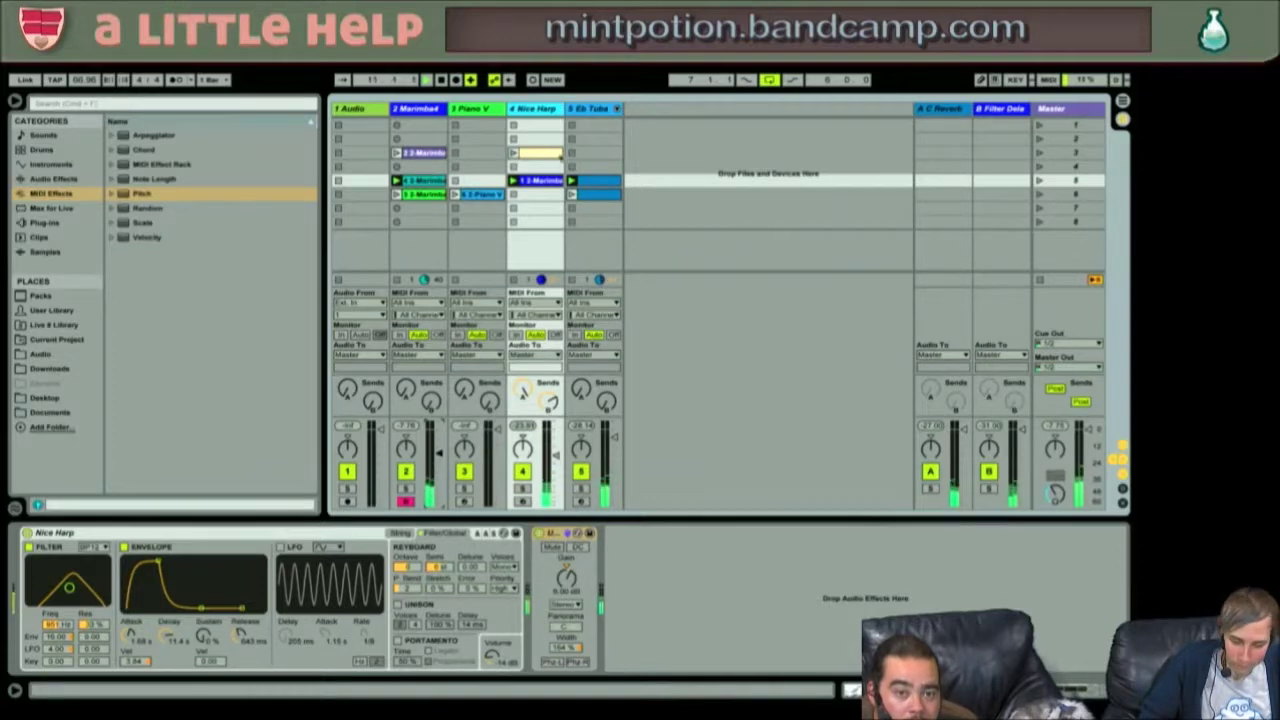
- Play scene 3 and examine the notes of its marimba and harp clips
left_click(530, 155)
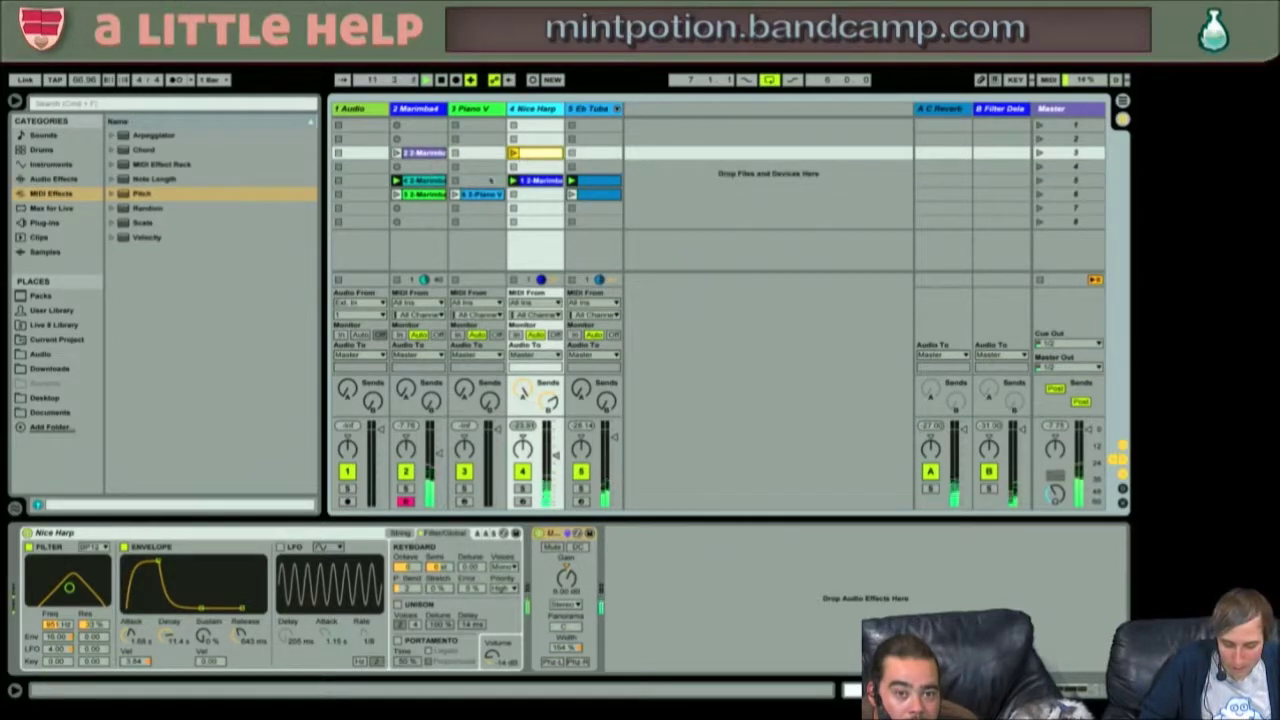
left_click(1040, 153)
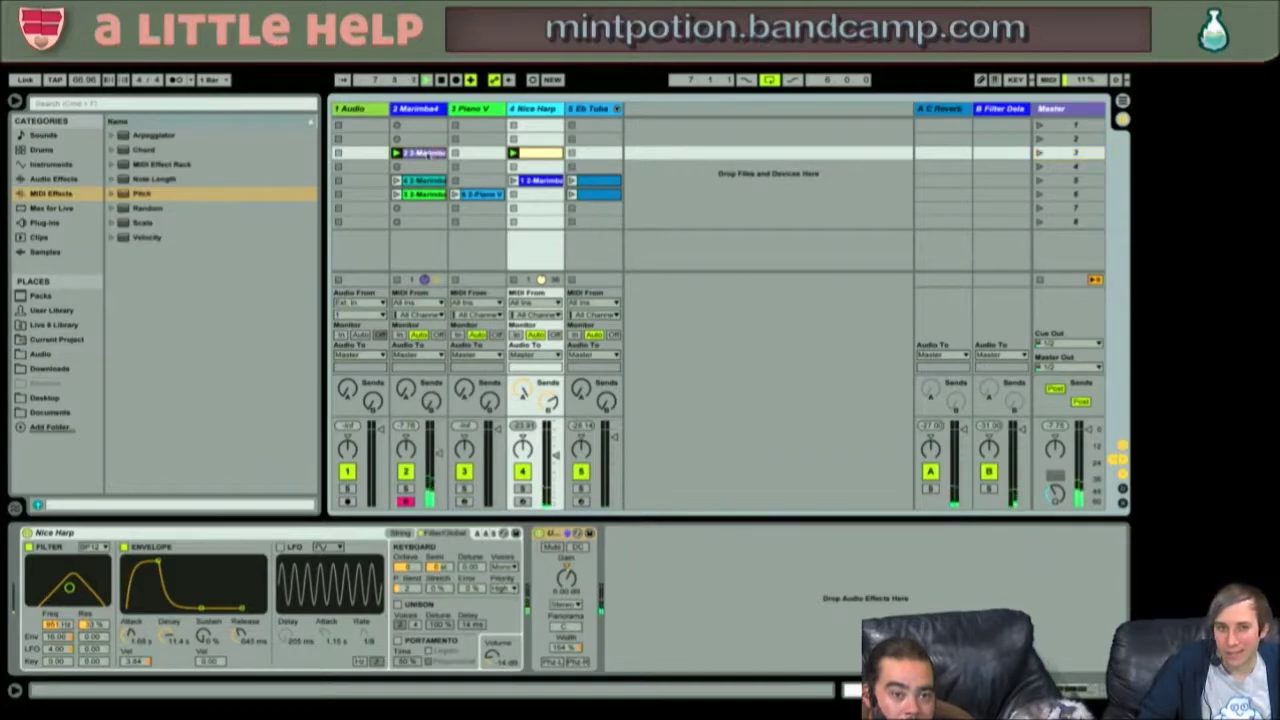
left_click(420, 152)
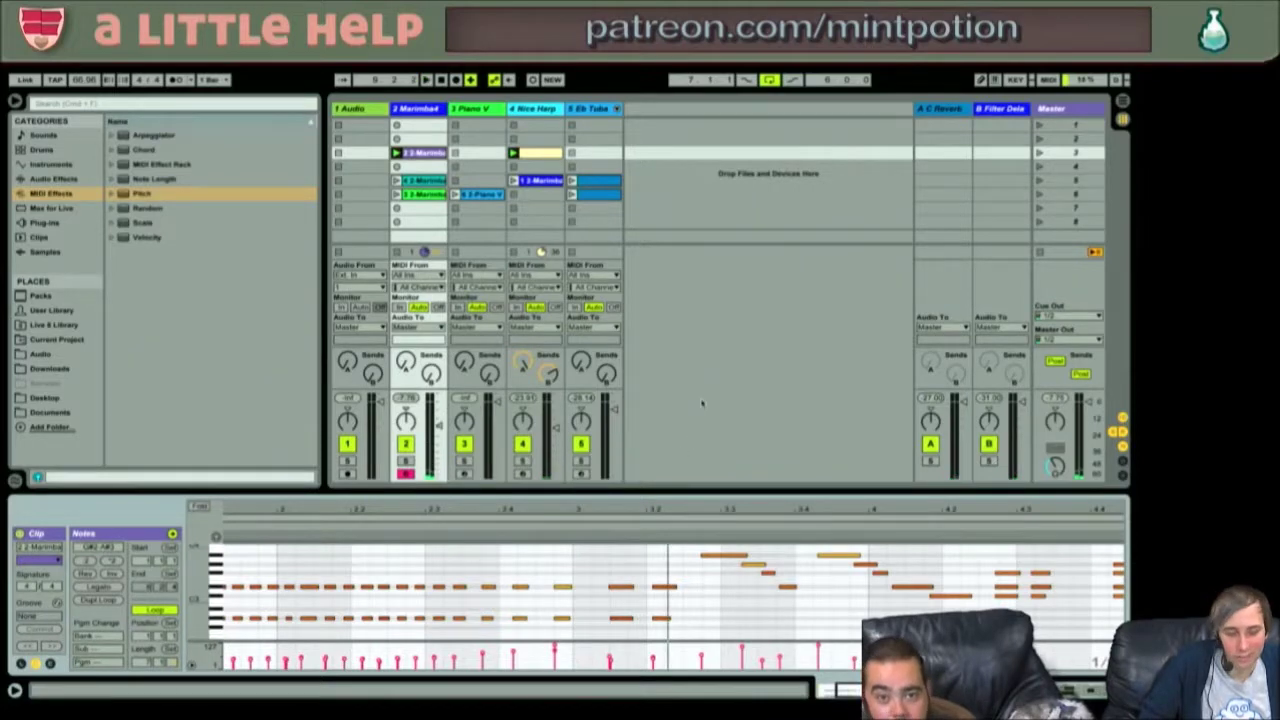
left_click(540, 154)
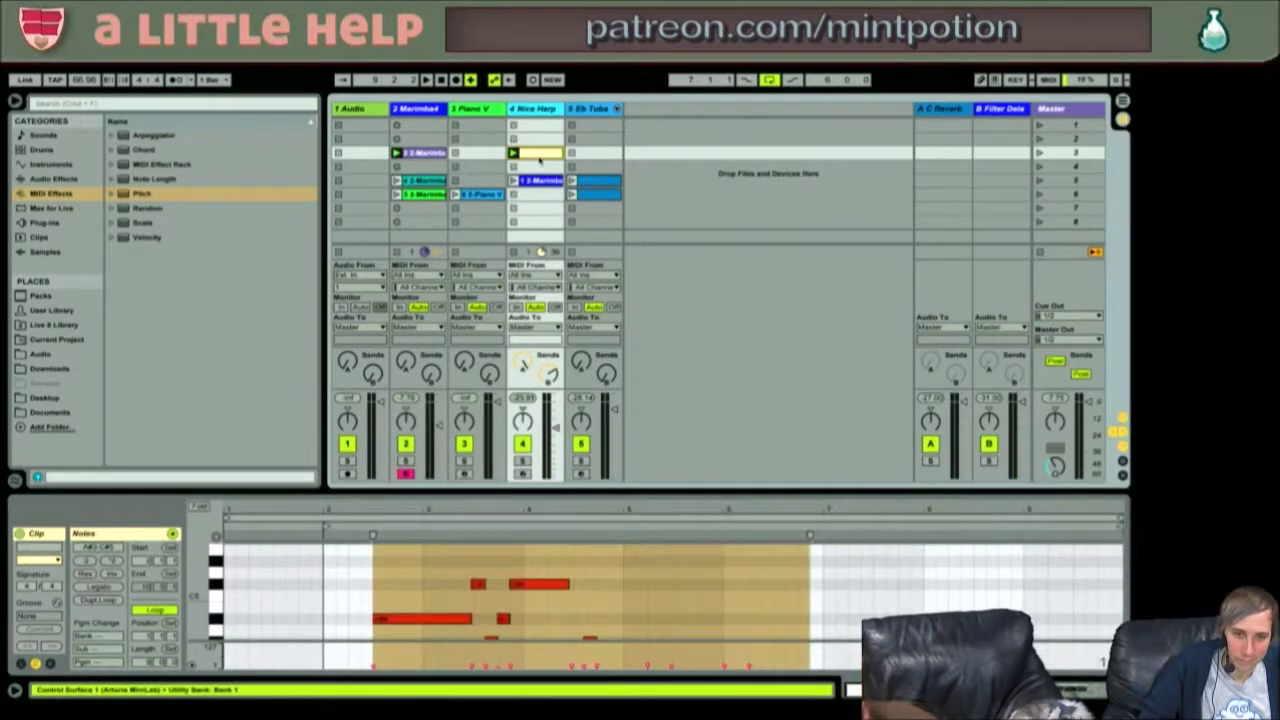
- Paste a copy of the scene 3 harp clip into scene 7 of the Nice Harp track
left_click(536, 195)
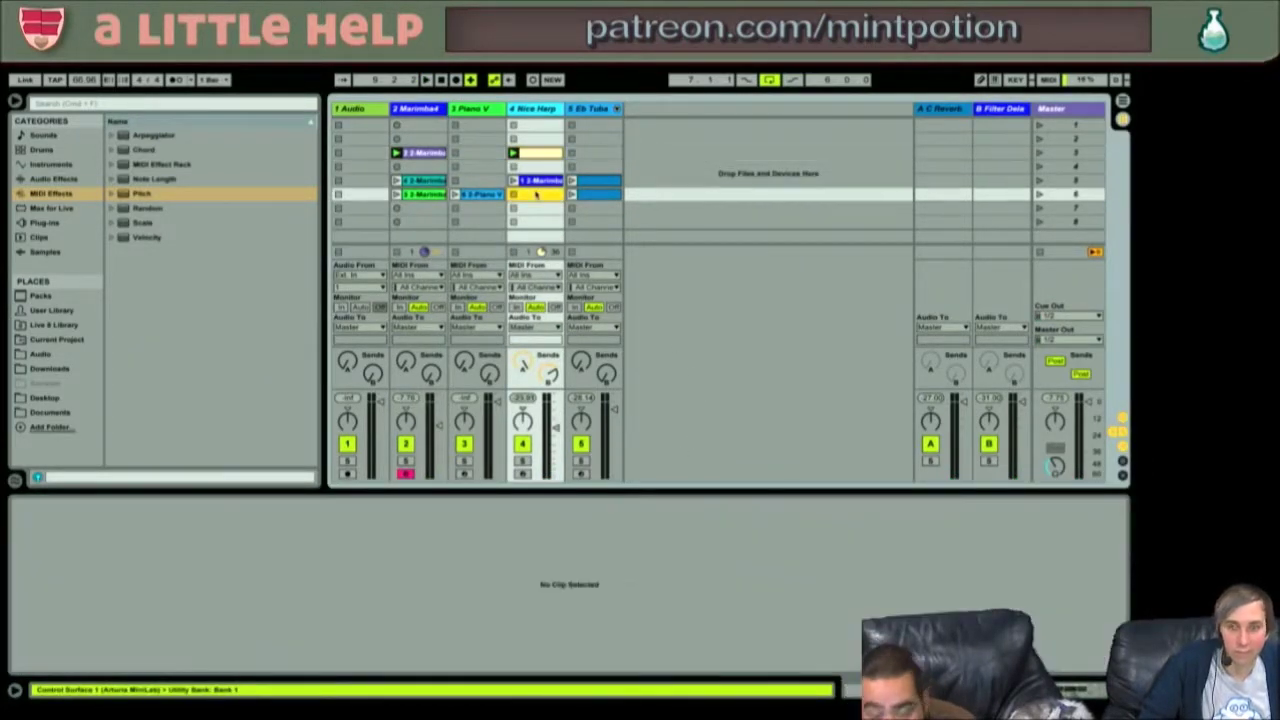
left_click(531, 209)
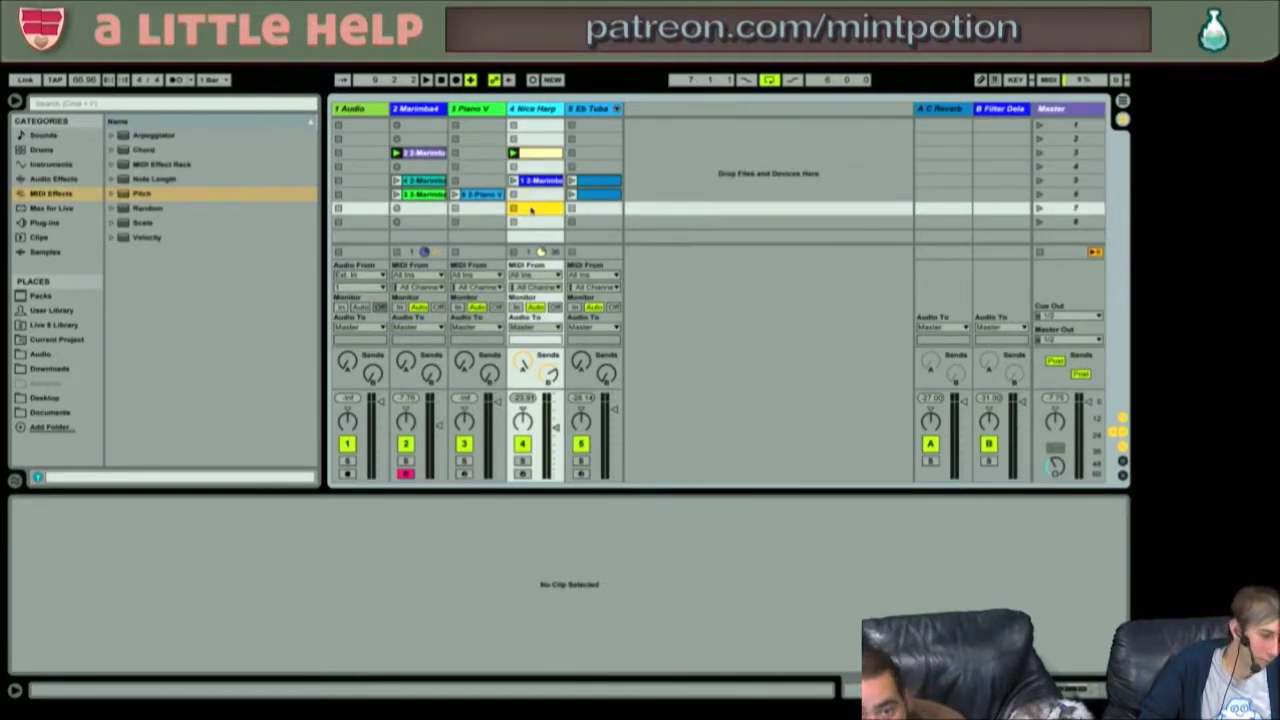
key("ctrl+v")
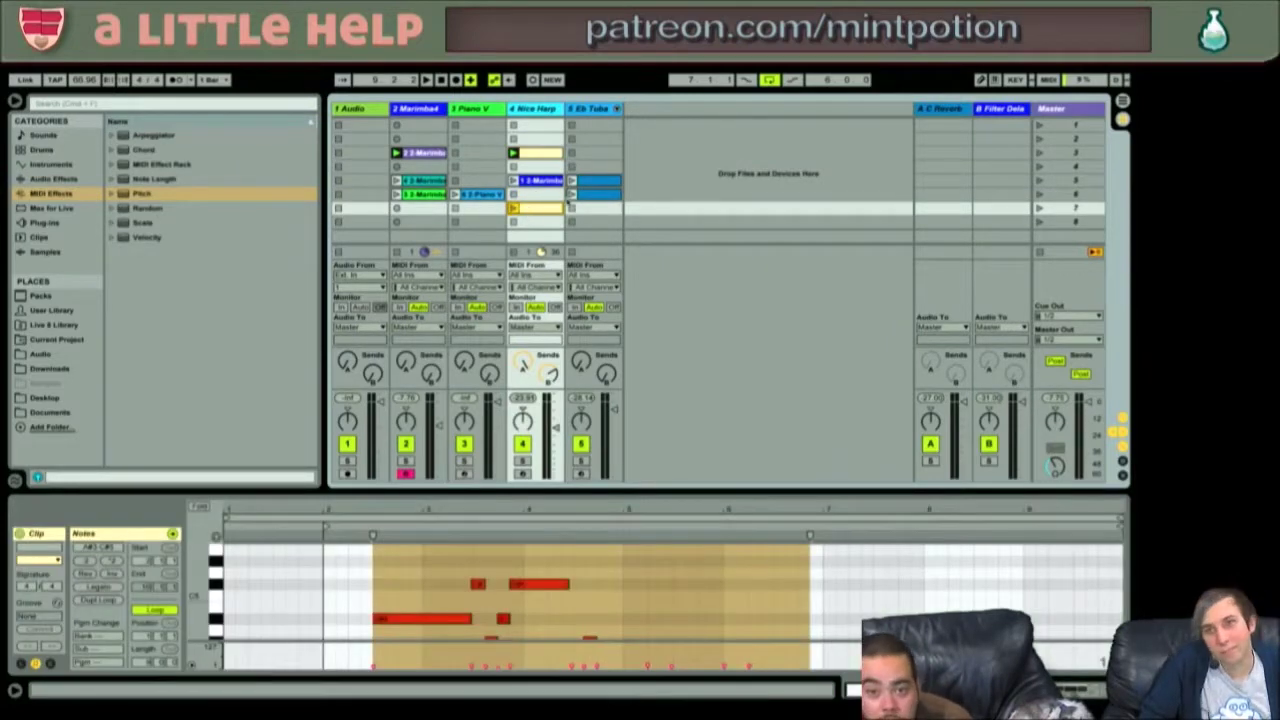
- Duplicate the scene 6 Eb Tuba clip into scene 7 and open the copy's notes
left_click(580, 195)
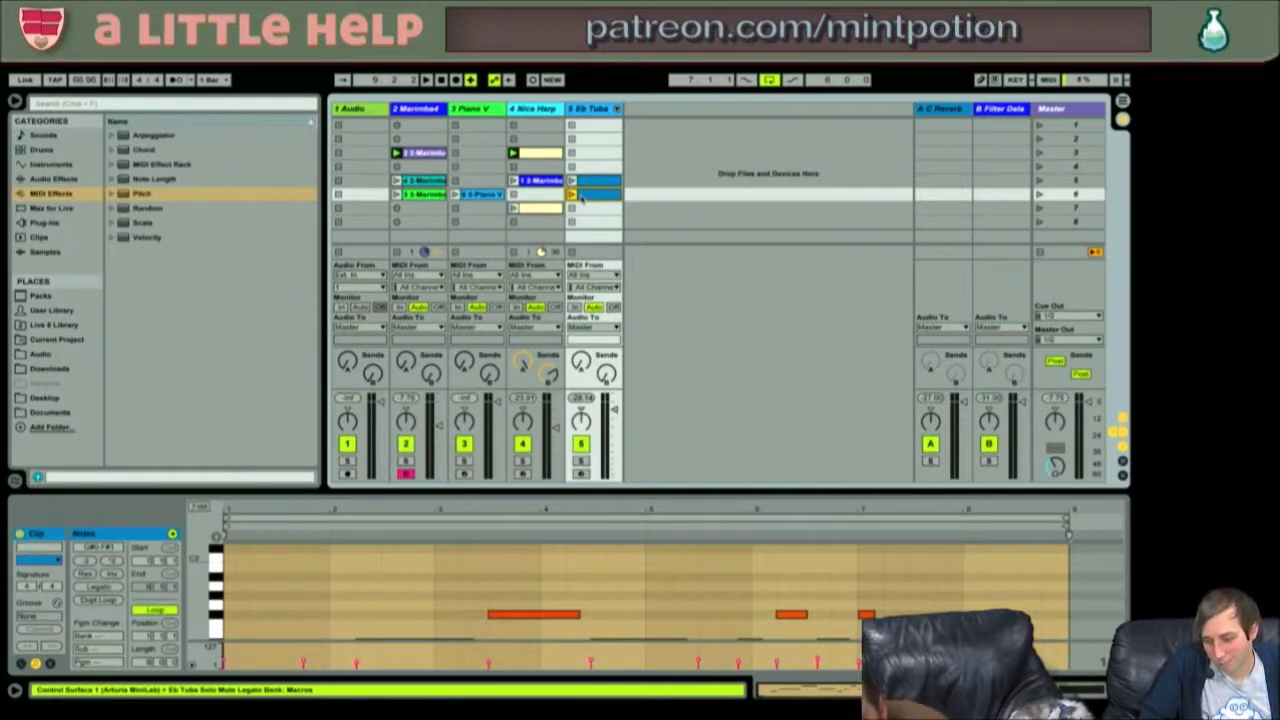
key("ctrl+d")
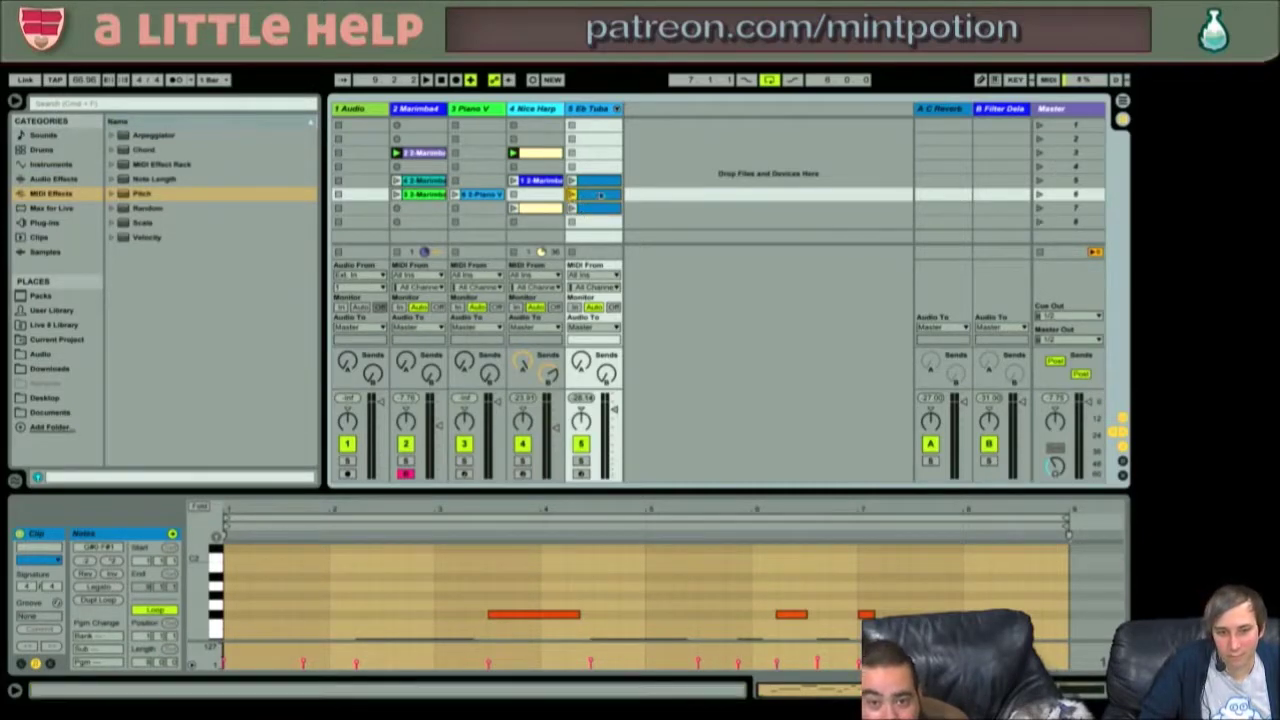
right_click(600, 196)
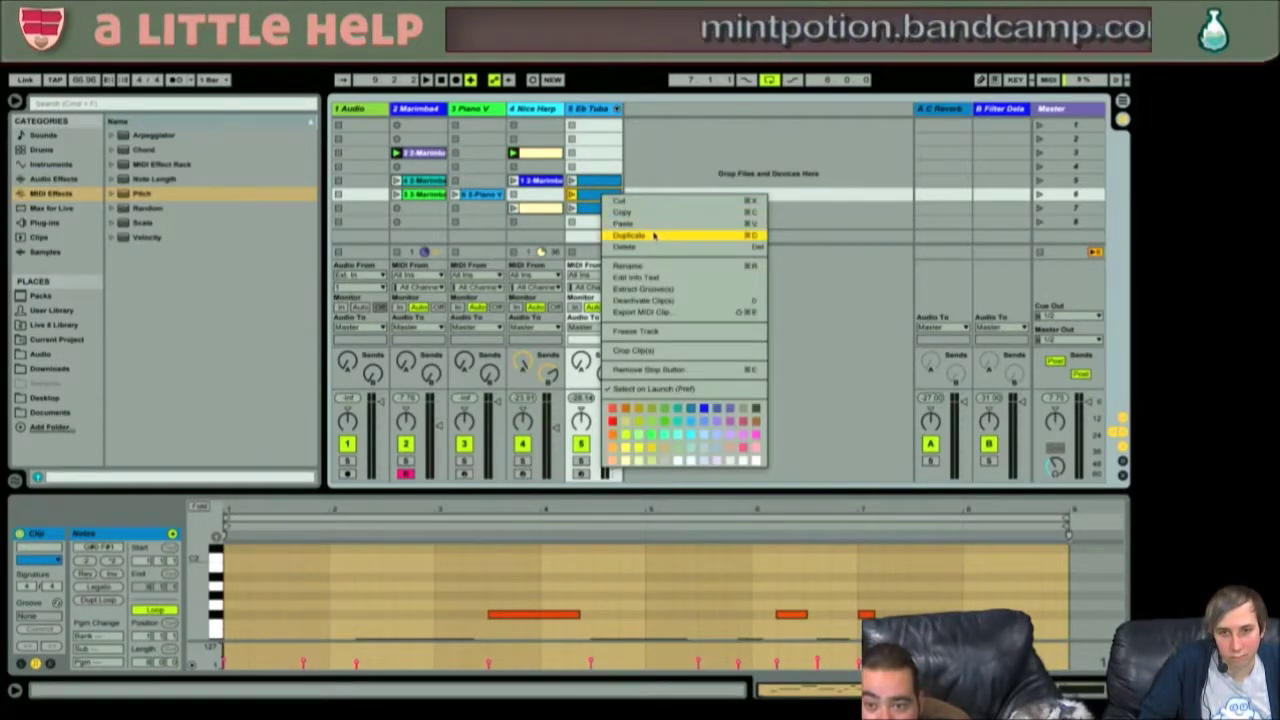
left_click(588, 207)
left_click(590, 207)
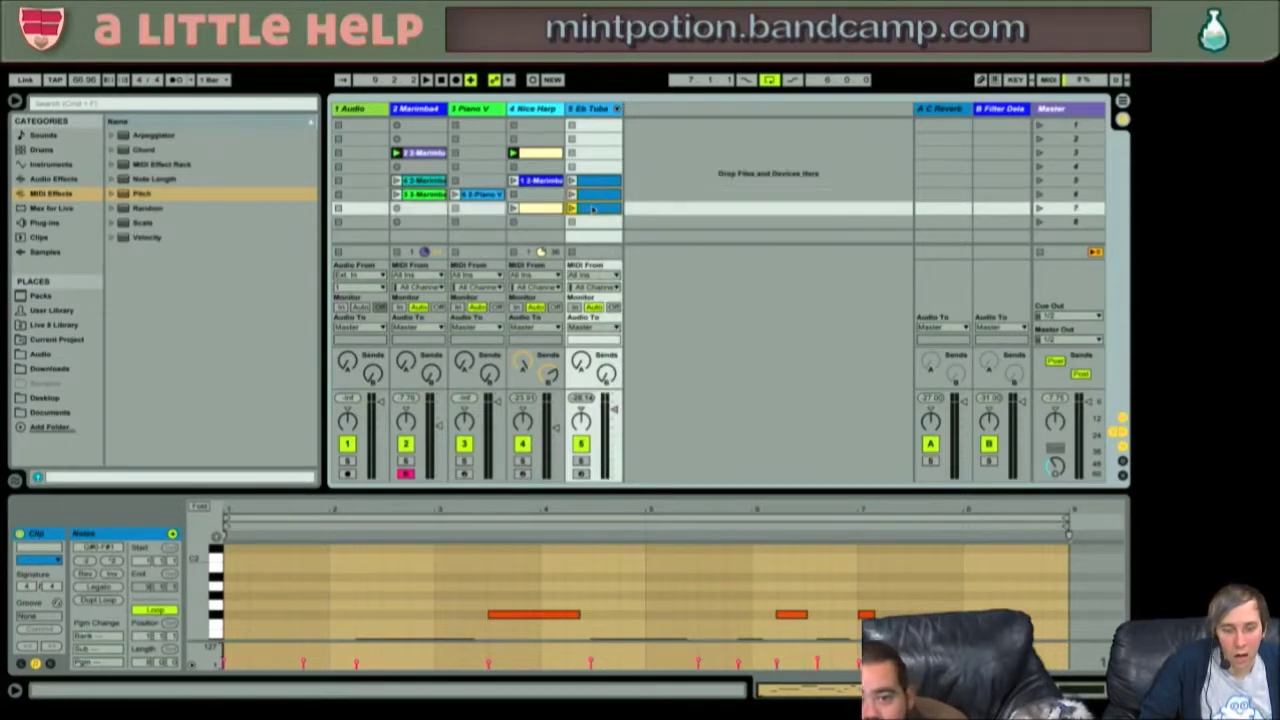
- Transpose all notes of the scene 7 tuba clip up one octave
left_click(641, 610)
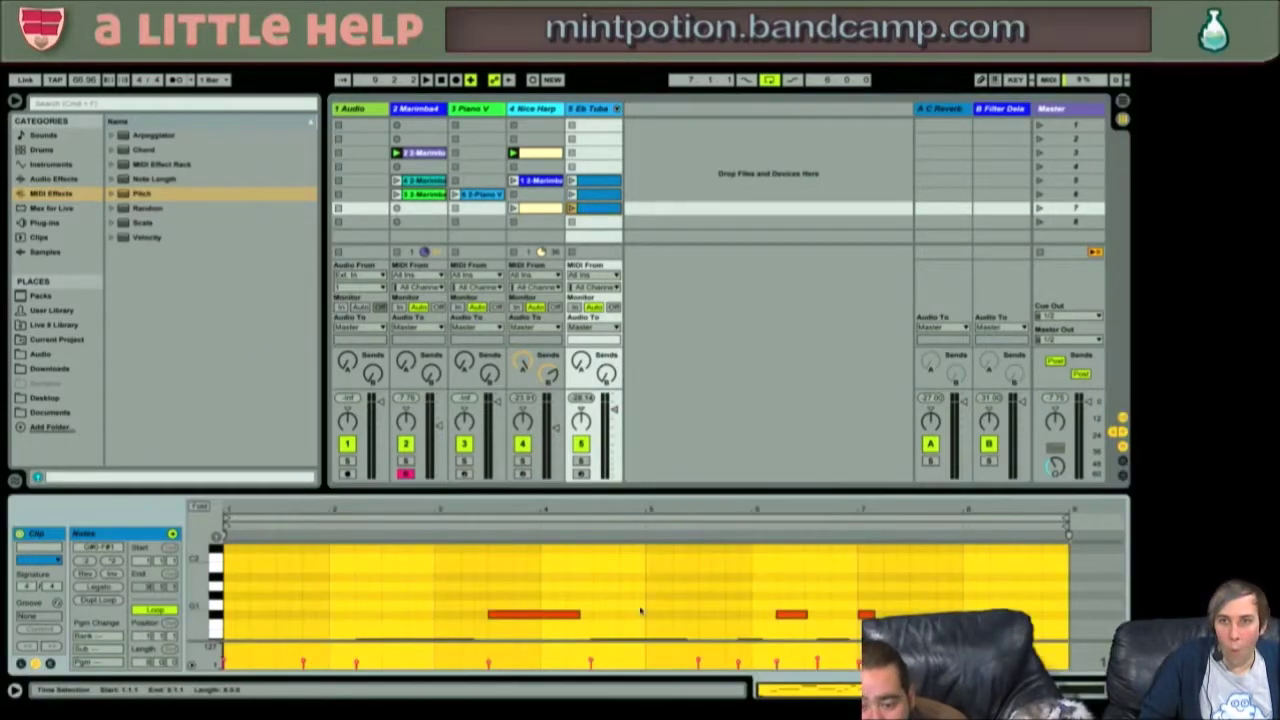
key("ctrl+a")
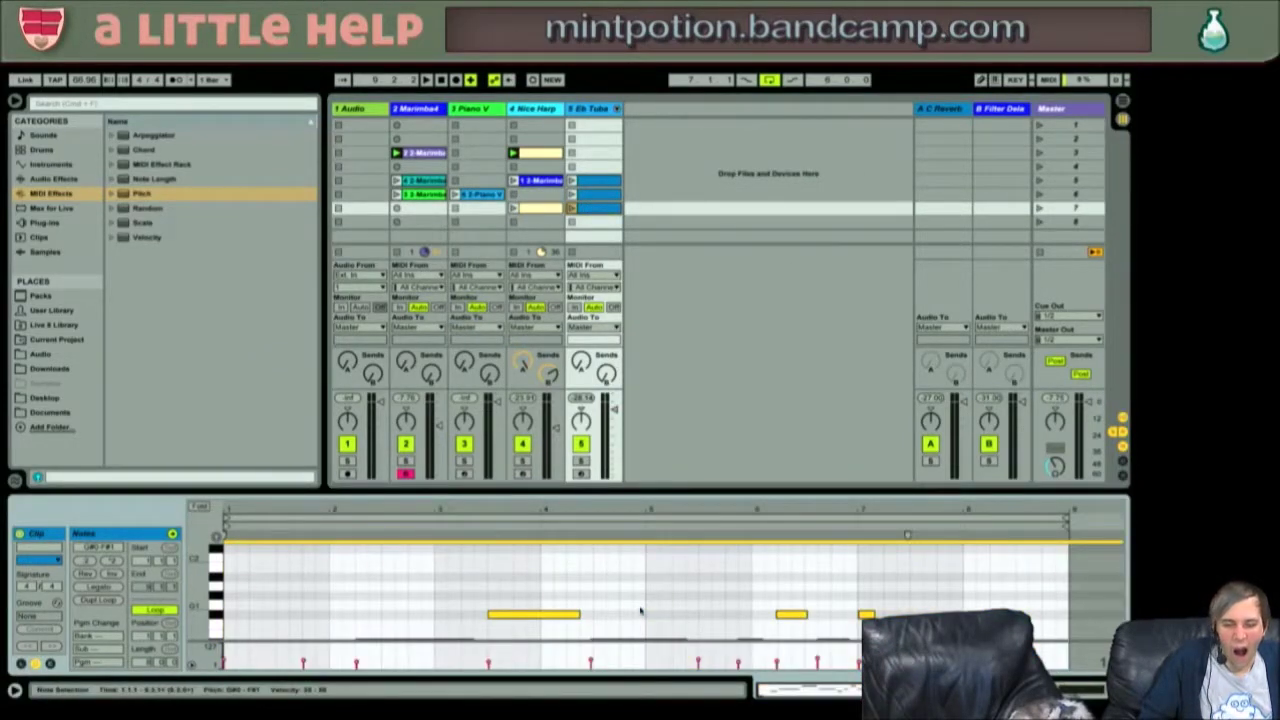
left_click_drag(522, 614, 522, 609)
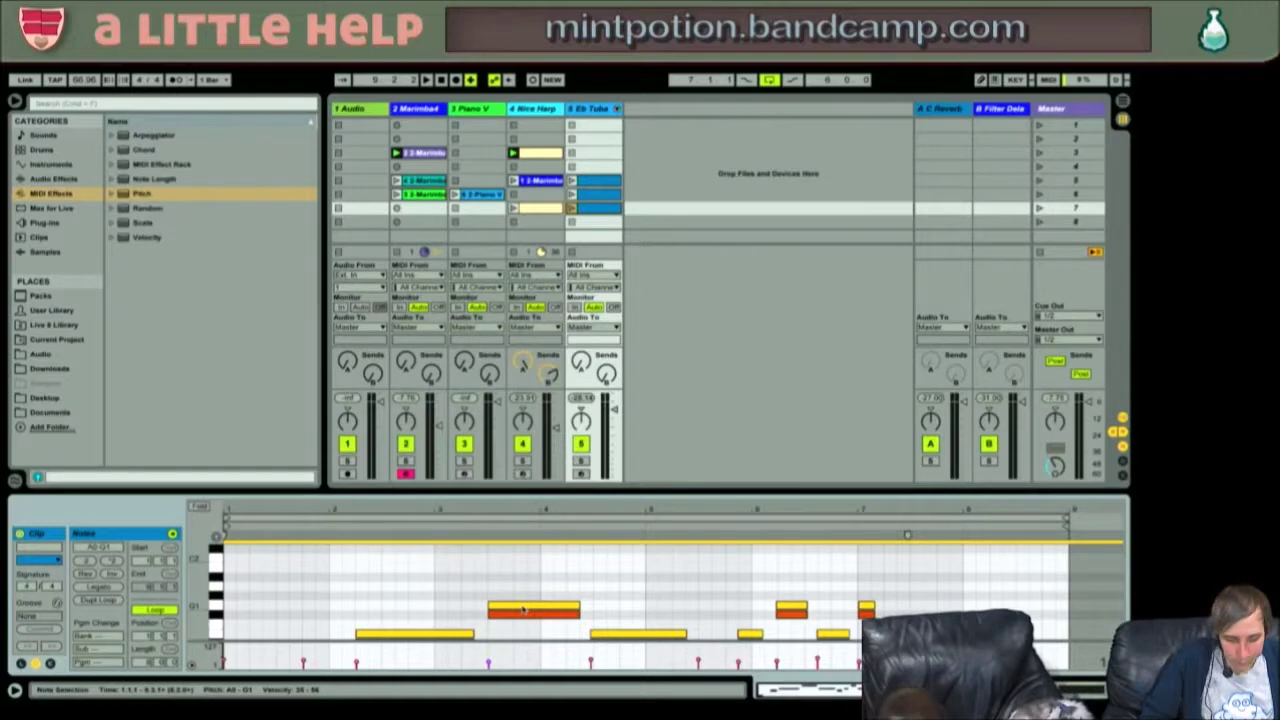
scroll(522, 609, "down", 3)
scroll(522, 609, "down", 1)
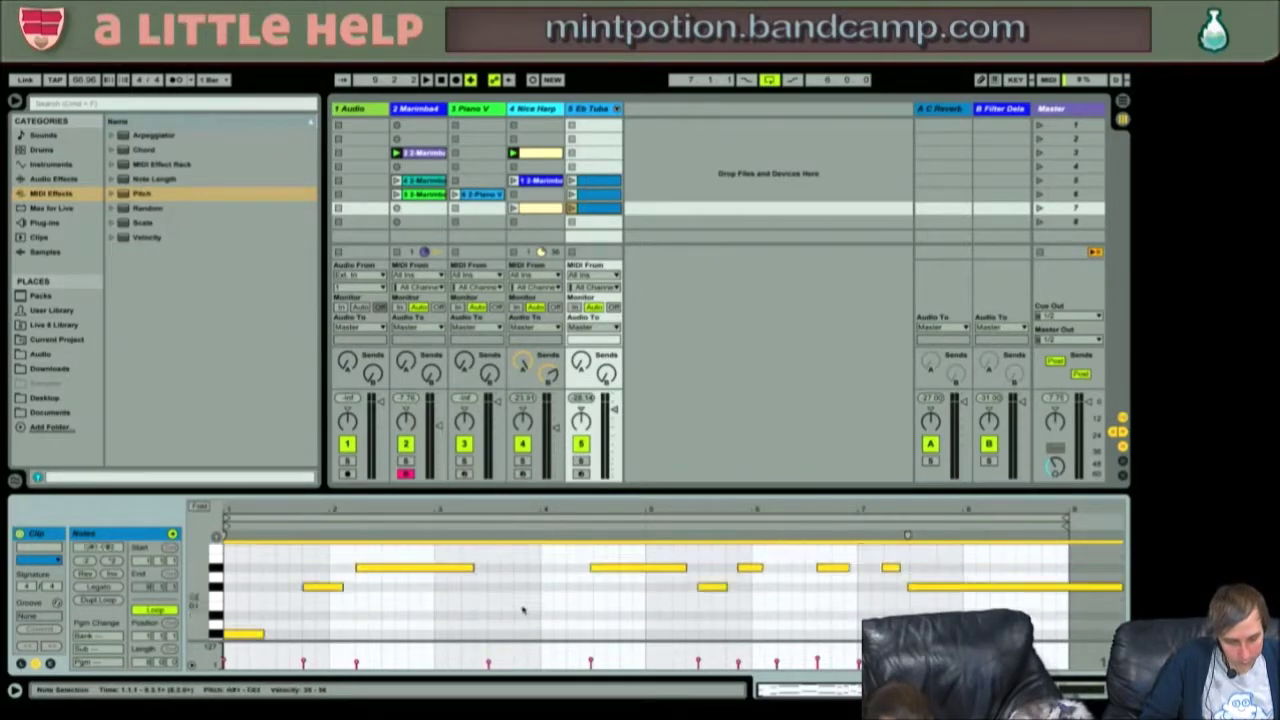
left_click(489, 617)
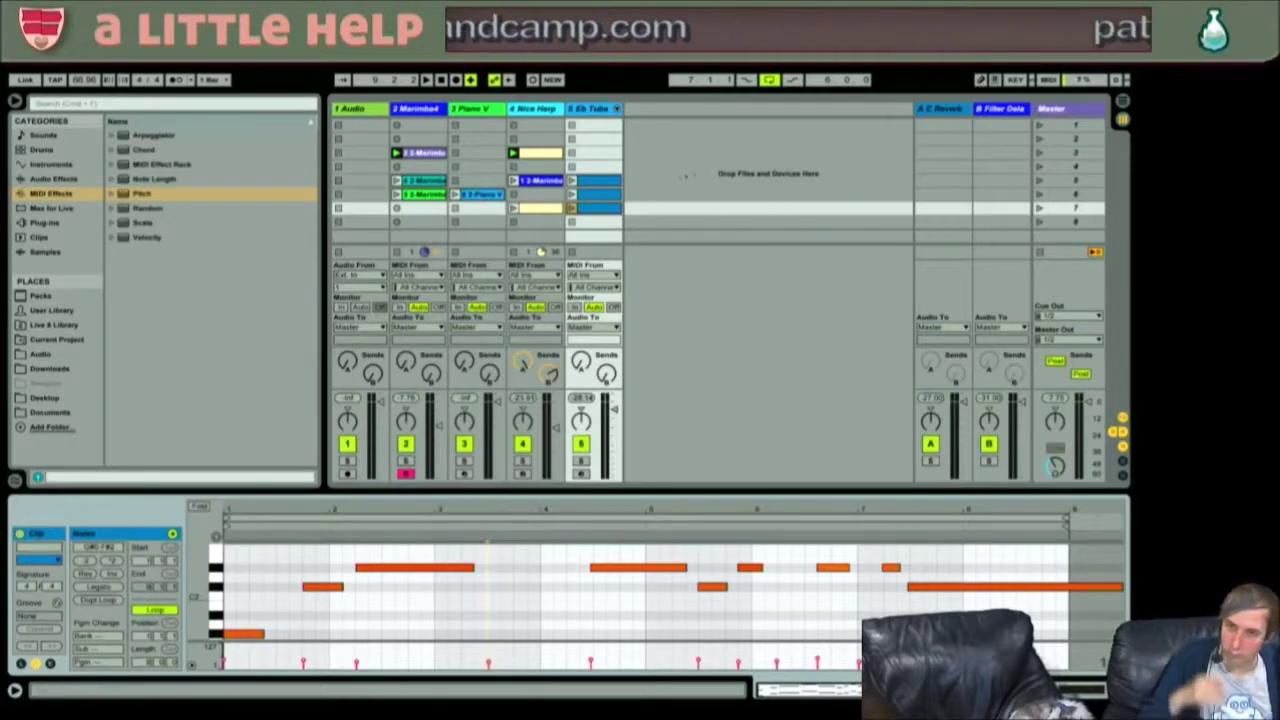
- Play the scene 7 tuba clip together with the scene 3 marimba and harp clips
left_click(571, 207)
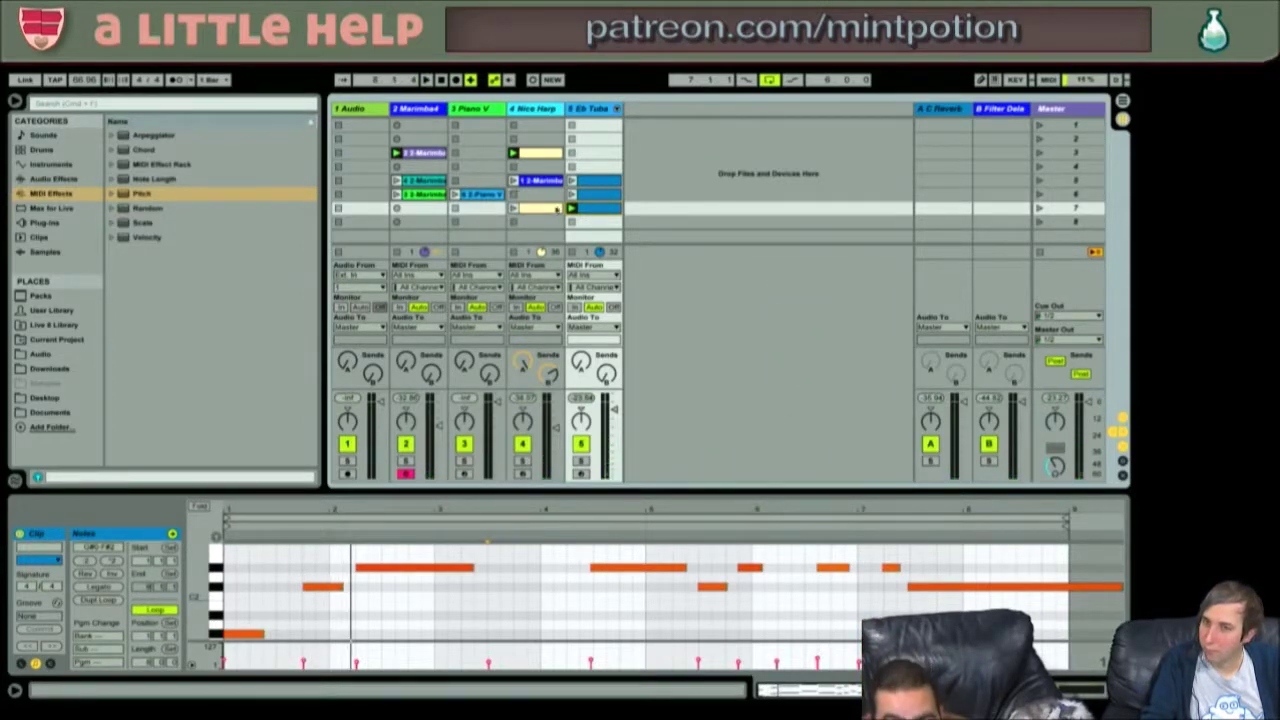
left_click(513, 207)
left_click(458, 193)
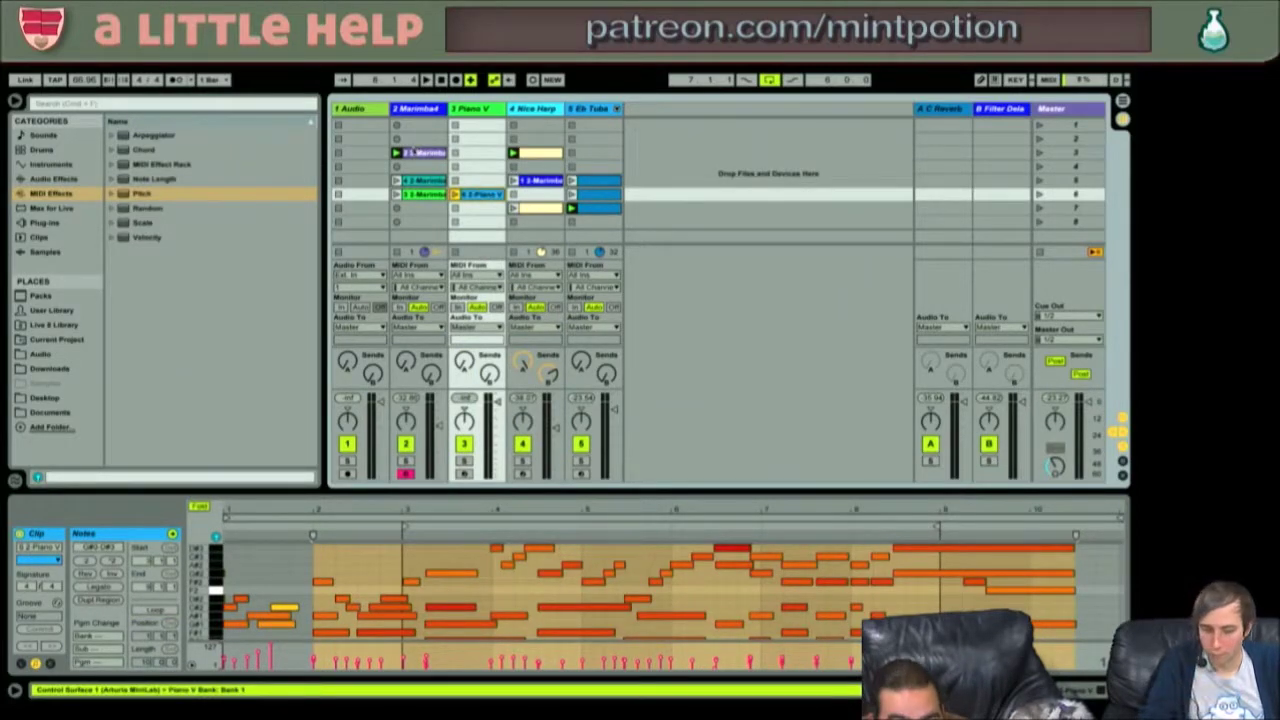
- Move the scene 3 marimba and harp clips down to scene 4
left_click(416, 152)
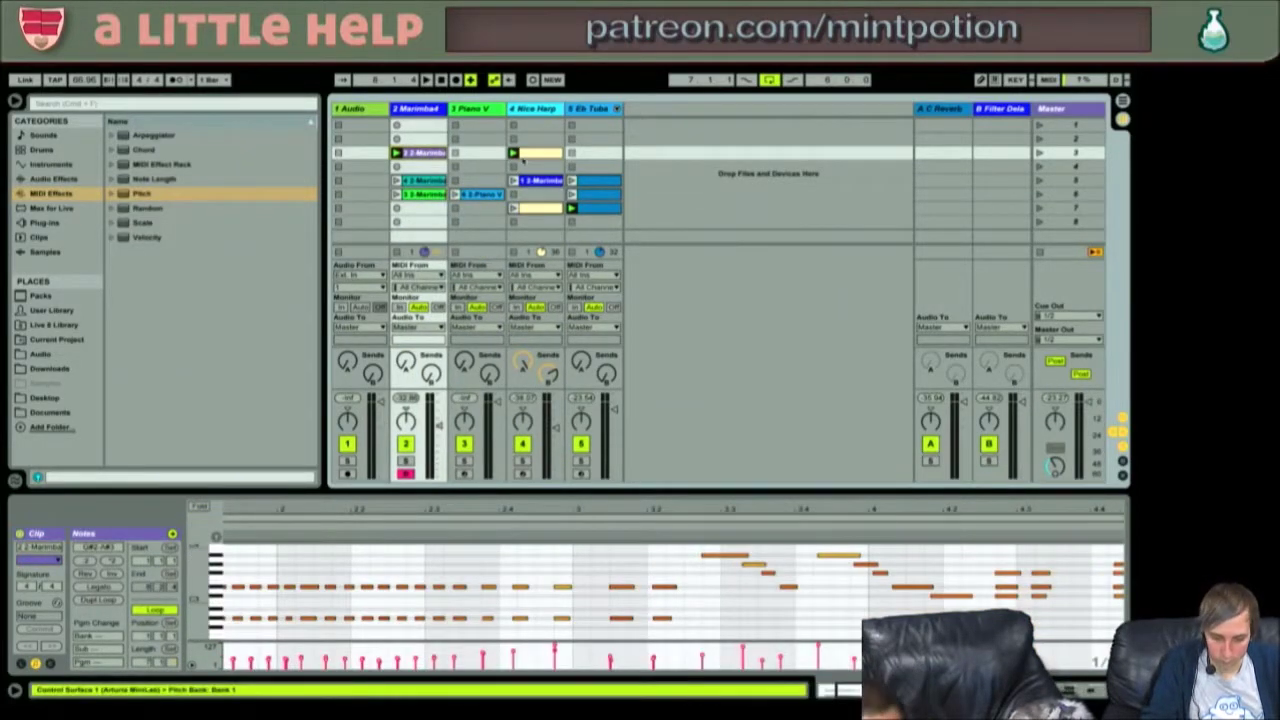
left_click(522, 158, "shift")
left_click_drag(522, 158, 530, 168)
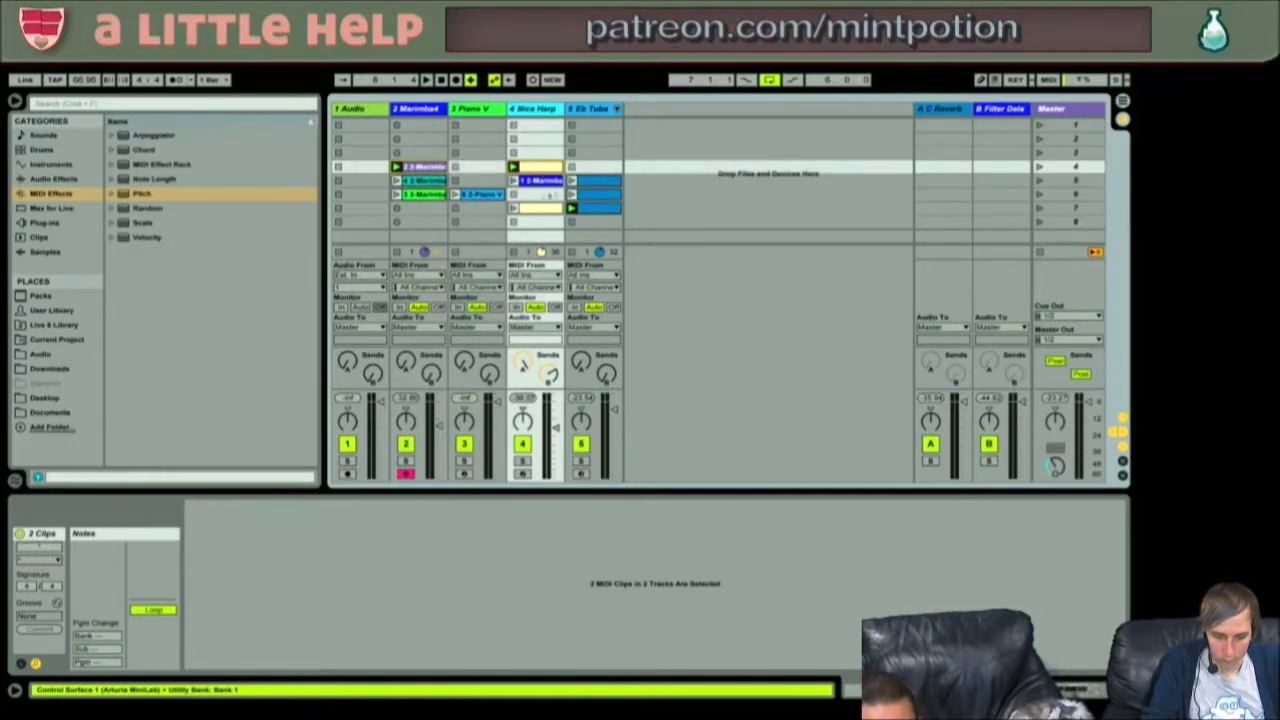
- Move the block of marimba, piano and harp clips from scenes 4–7 up to scenes 1–4
left_click(540, 207)
left_click(422, 172, "shift")
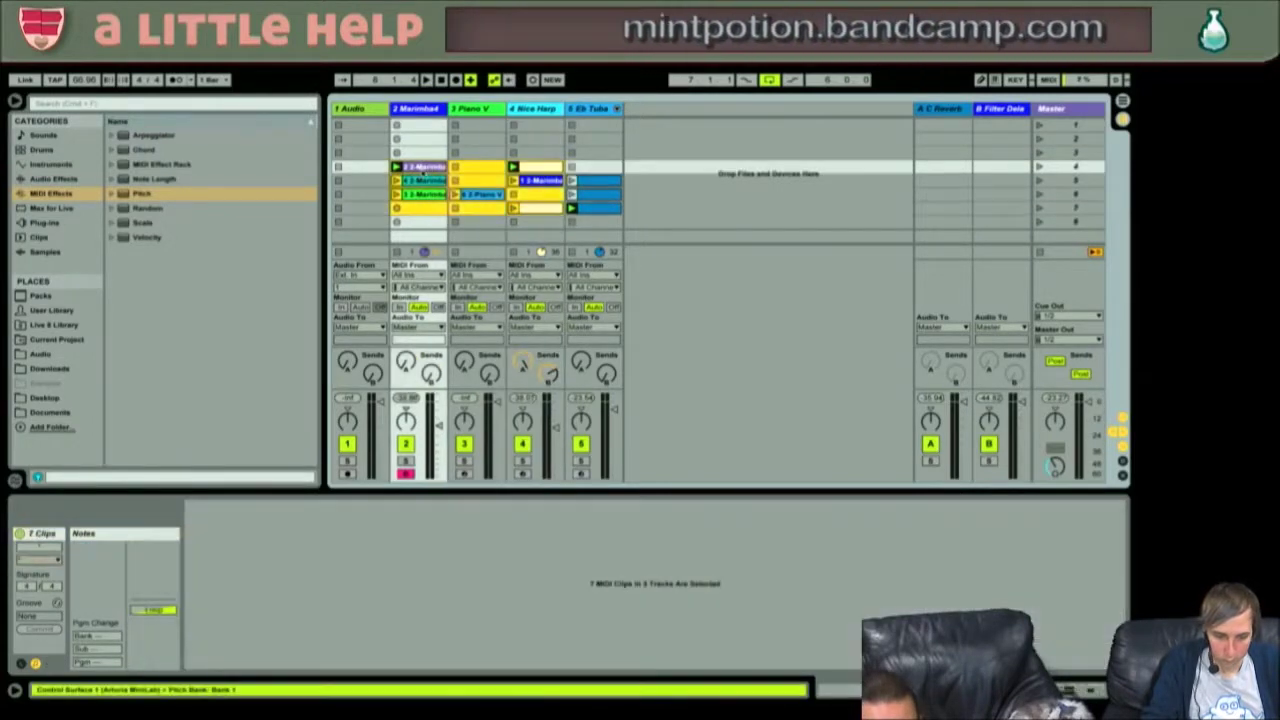
left_click(607, 208, "shift")
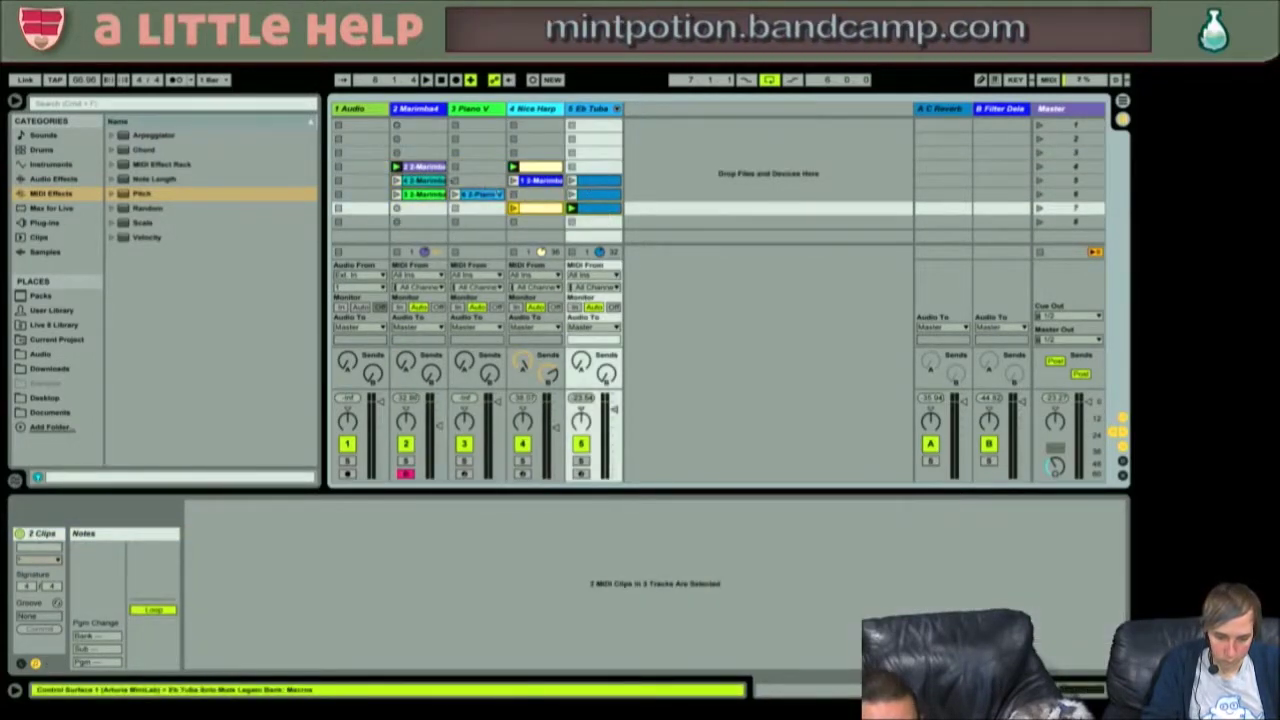
left_click(424, 168, "shift")
left_click_drag(424, 168, 423, 129)
- Move the three tuba clips from scenes 5–7 up to scenes 2–4
left_click(588, 186)
left_click(598, 208, "shift")
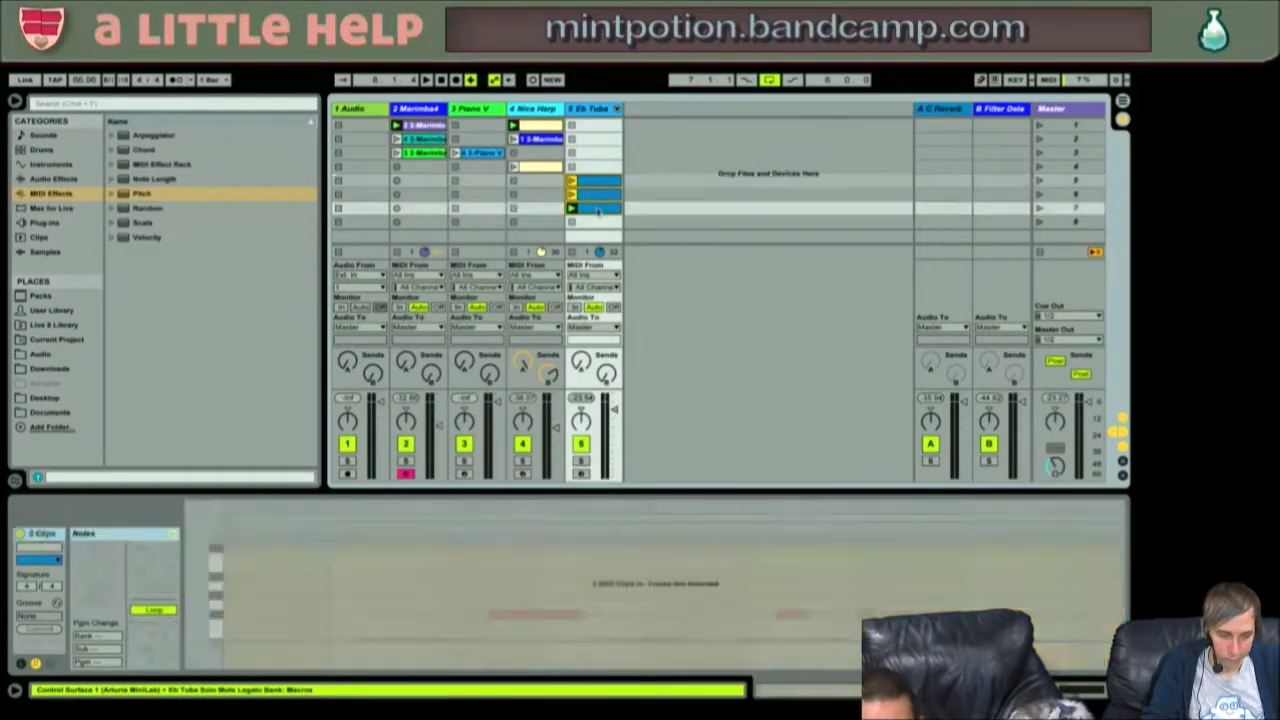
left_click_drag(600, 170, 598, 142)
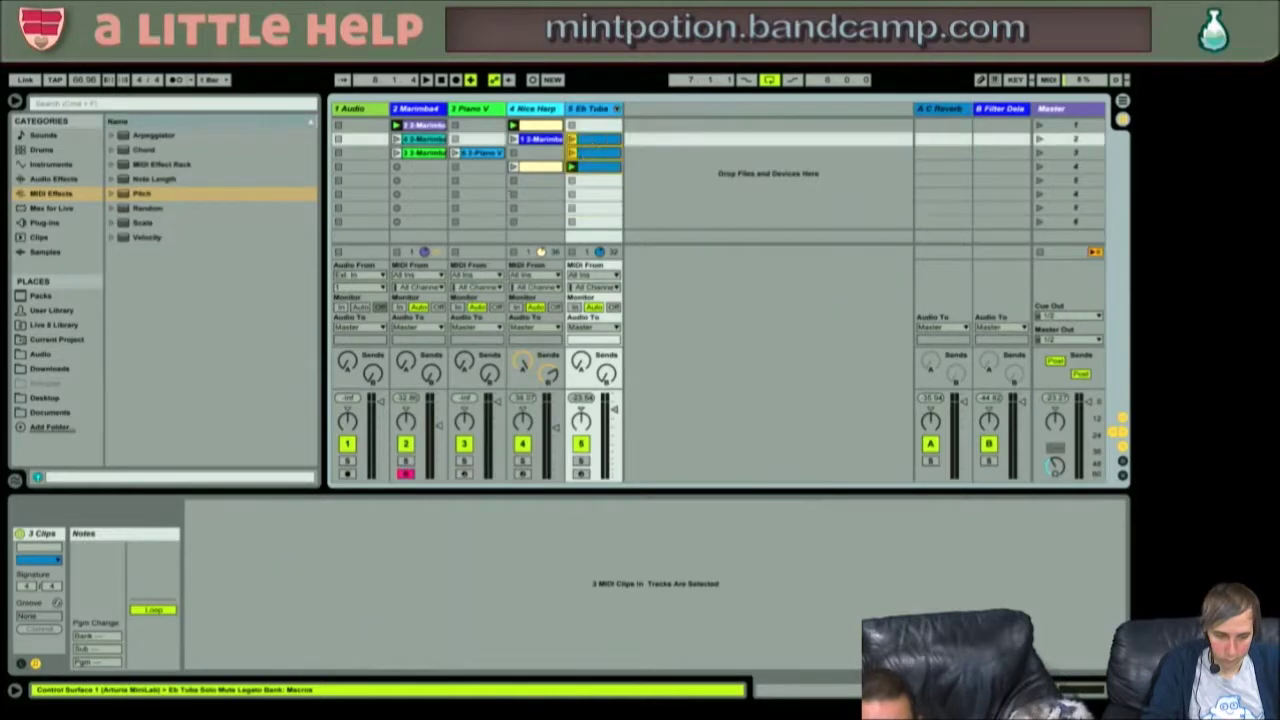
left_click(477, 195)
- Duplicate the scene 3 marimba clip into scene 4 and shorten the scene 3 clip's loop to end at about bar 9
left_click(426, 153)
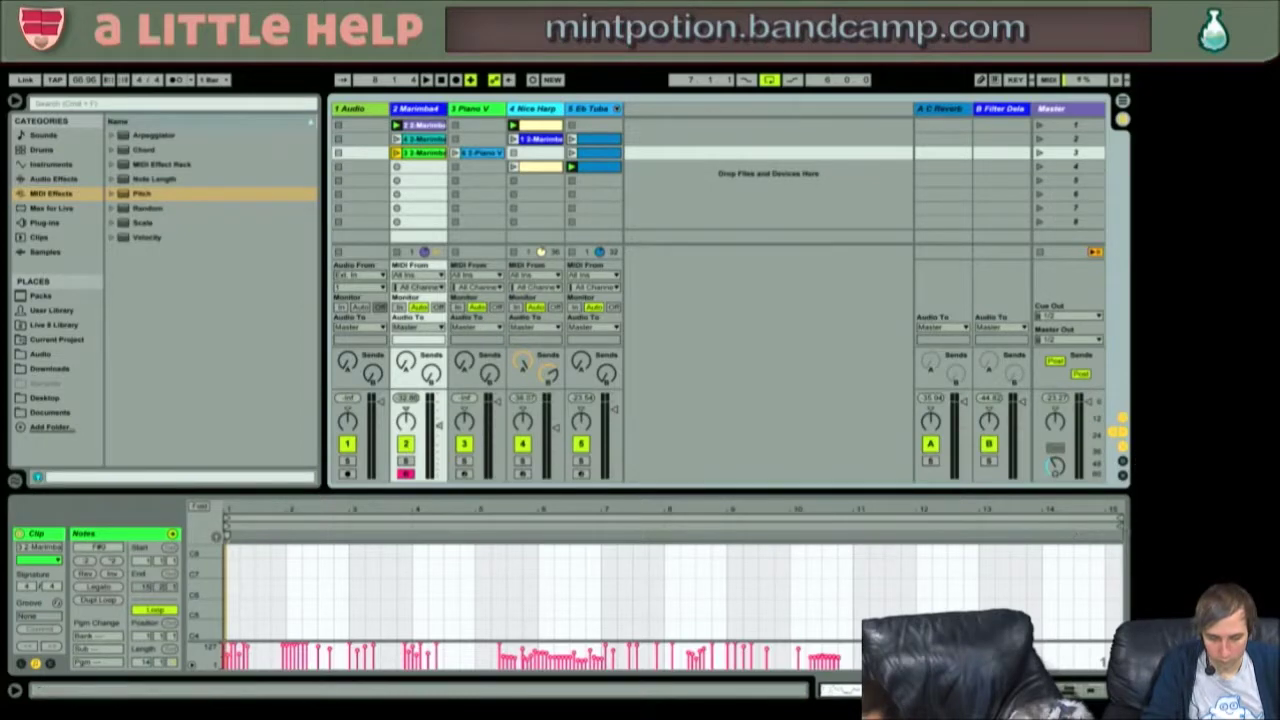
key("ctrl+a")
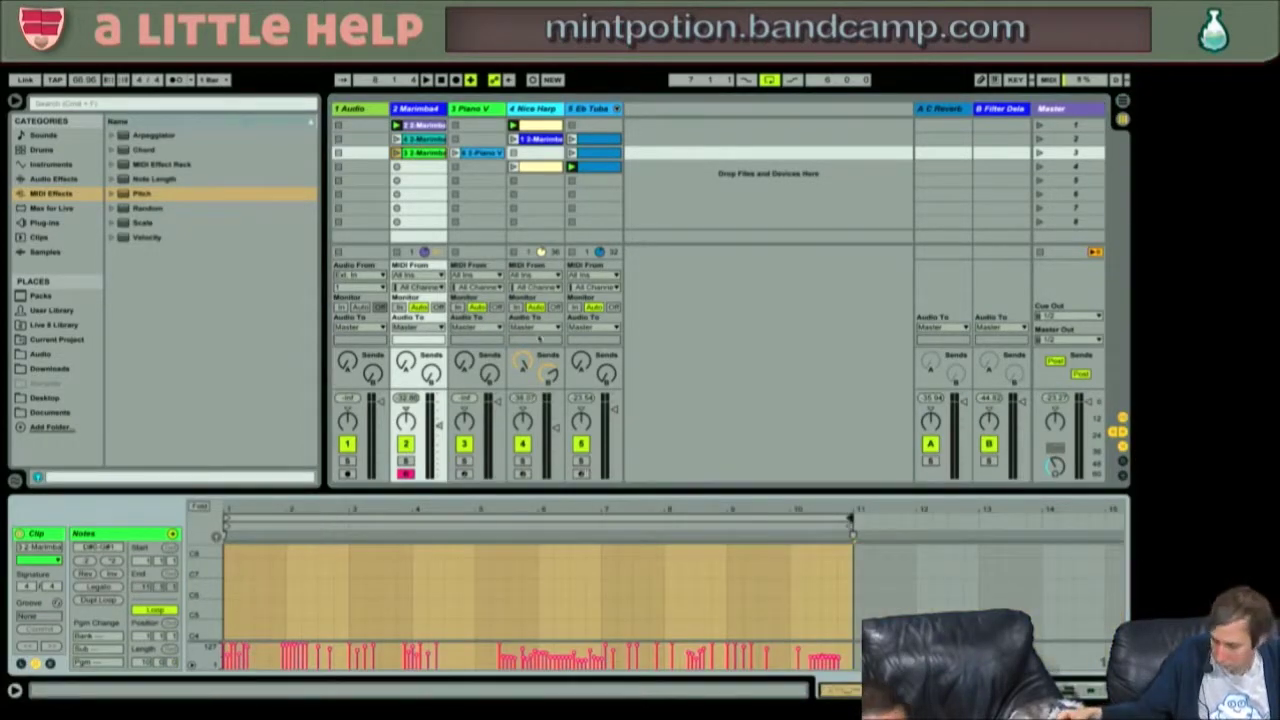
key("ctrl+d")
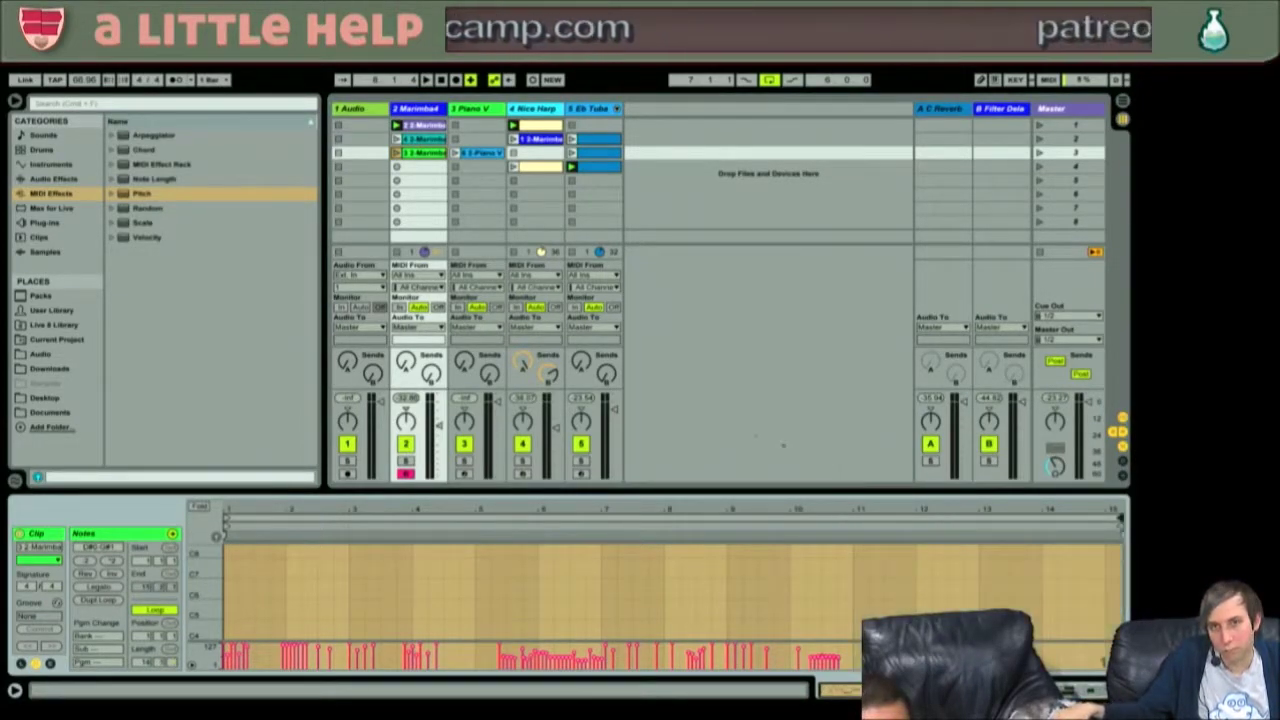
left_click(421, 153)
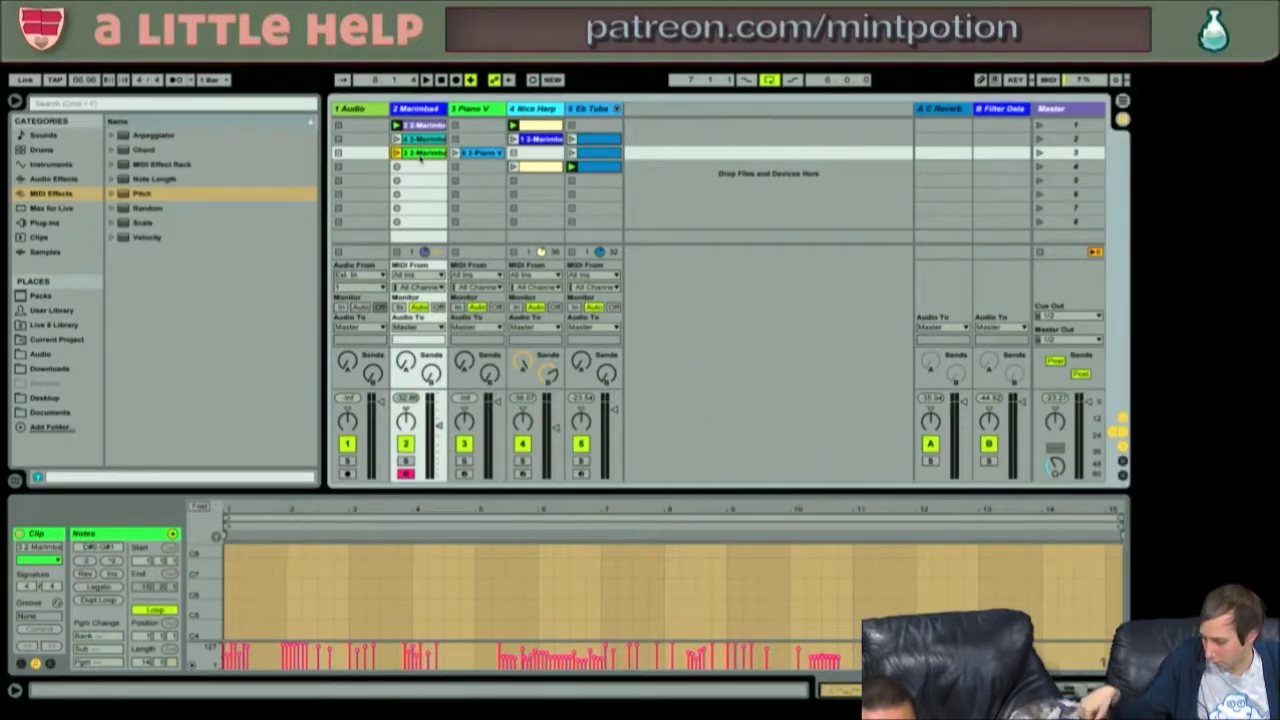
key("ctrl+d")
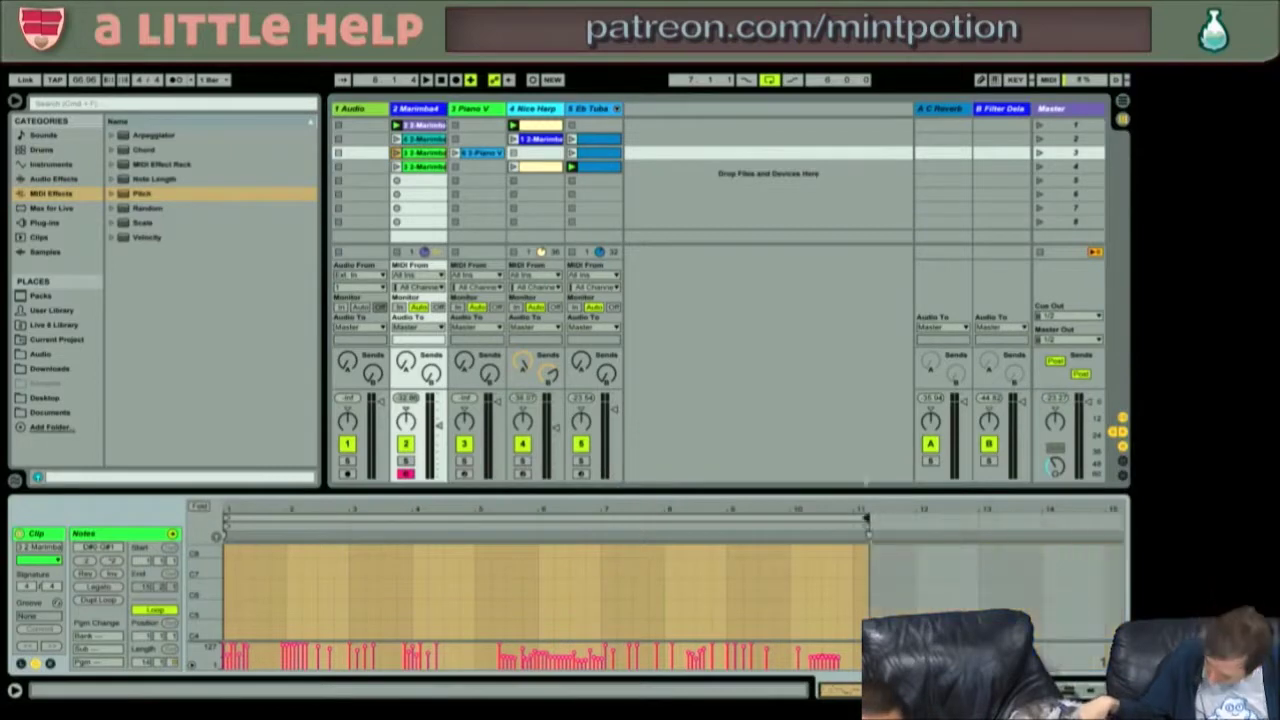
key("ctrl+Left")
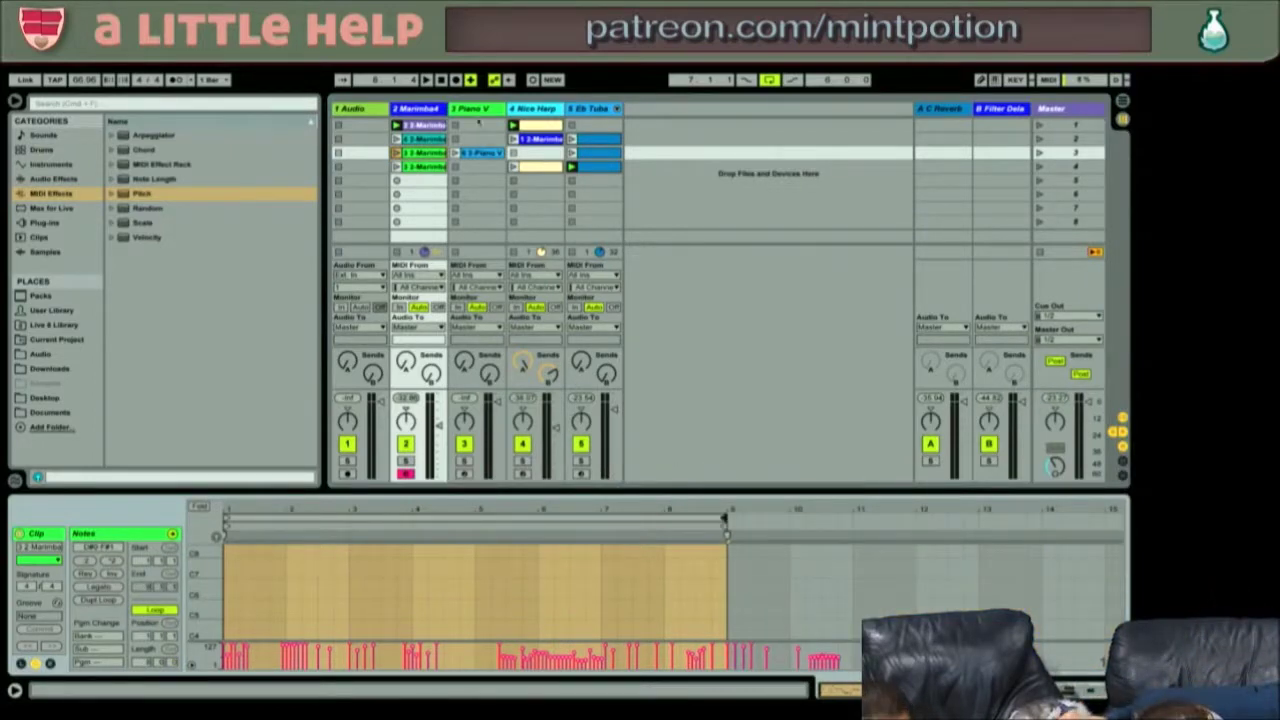
- Duplicate the scene 3 piano clip and place the copy in scene 5 of the piano track
left_click(480, 151)
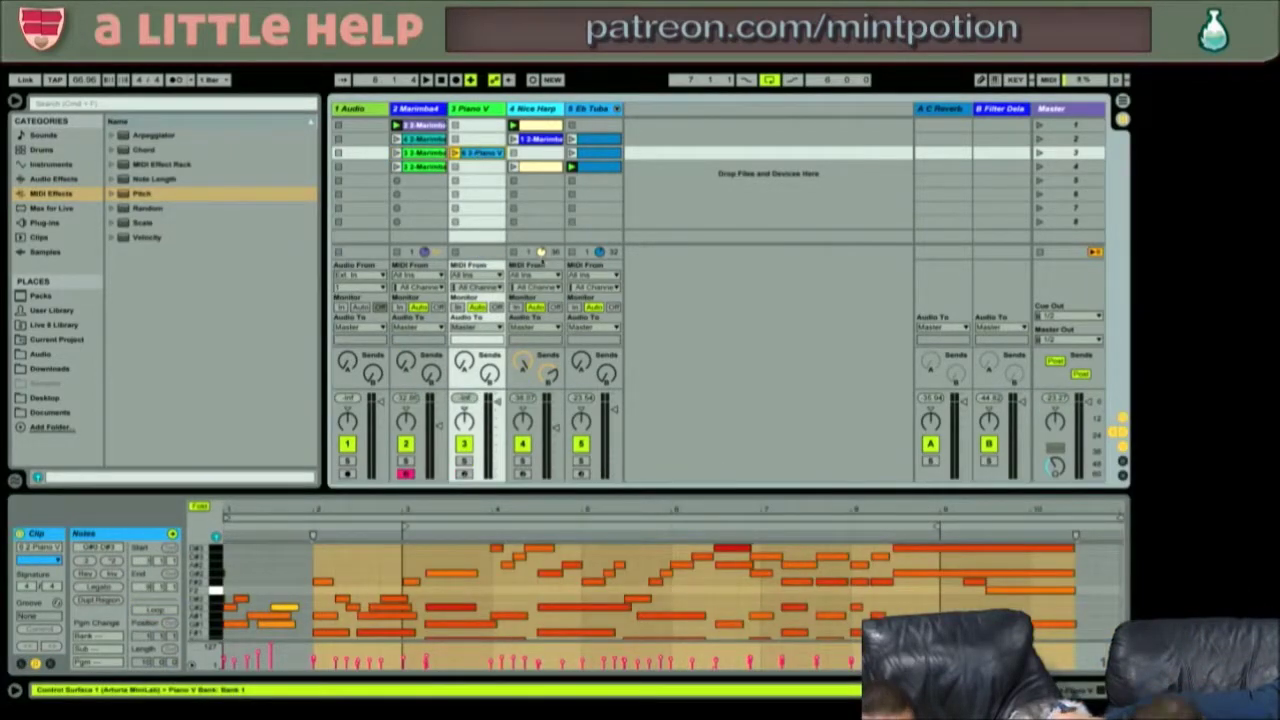
left_click(628, 560)
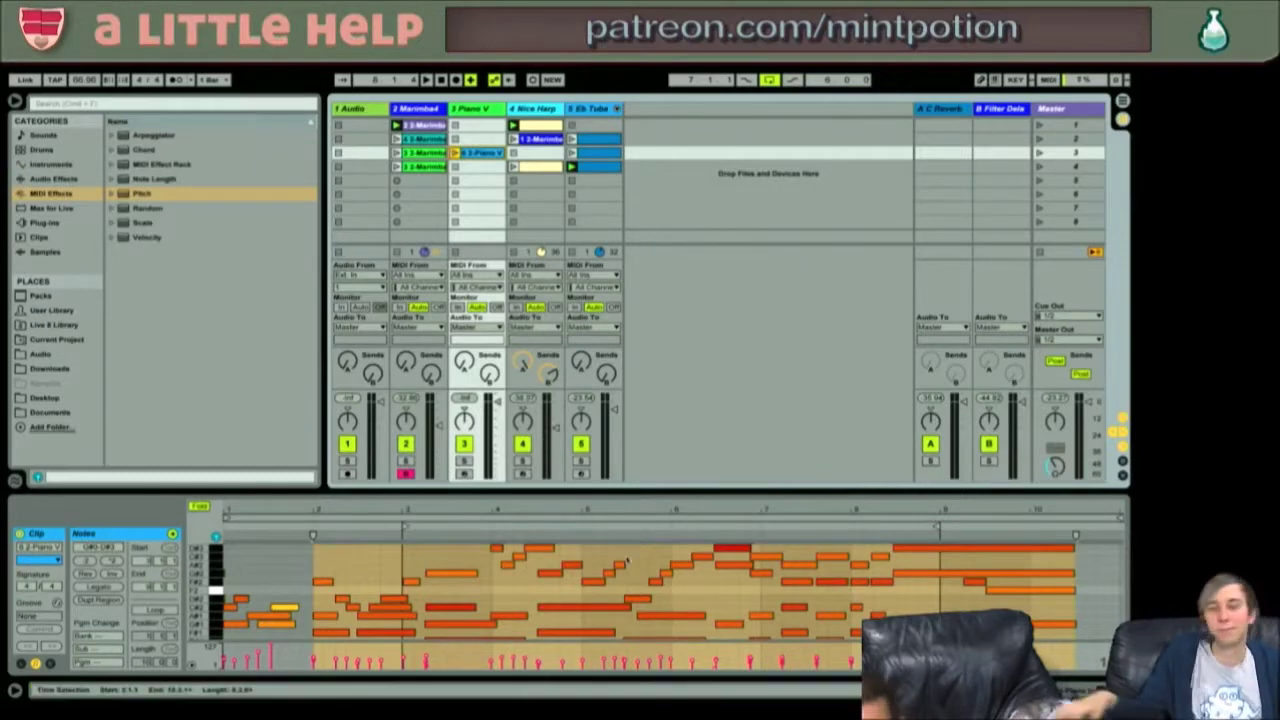
key("ctrl+a")
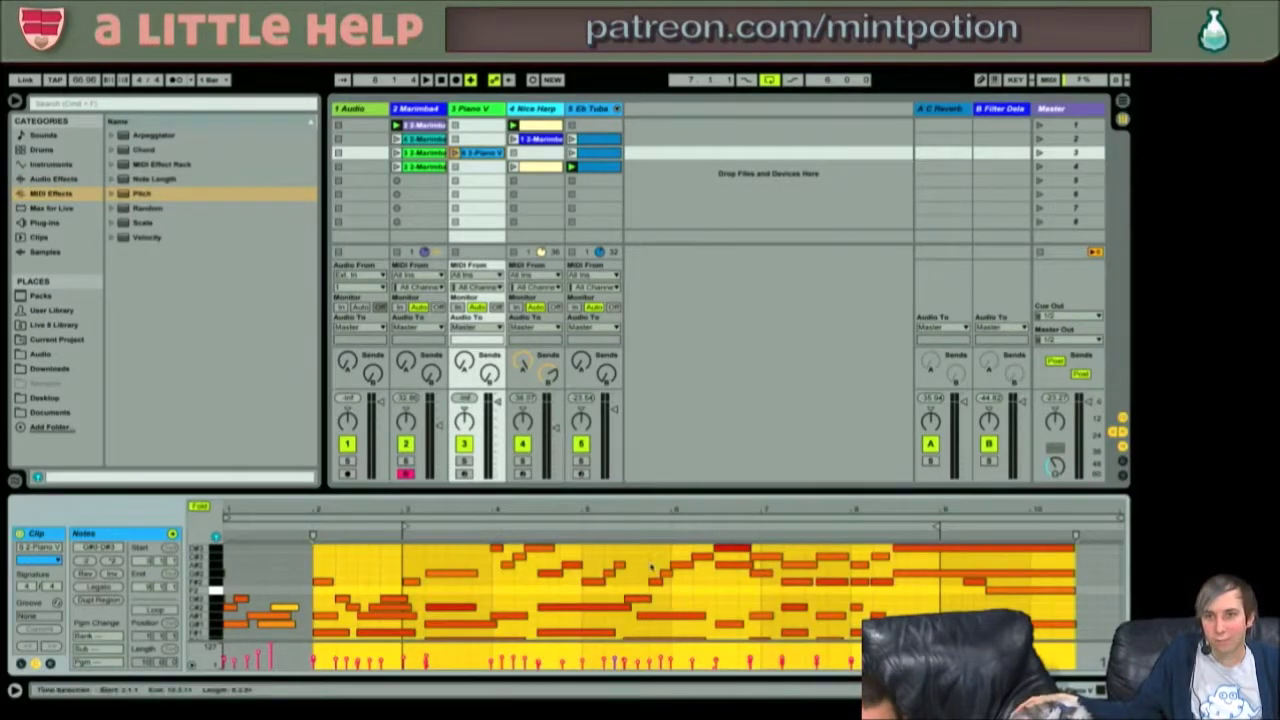
left_click(478, 152)
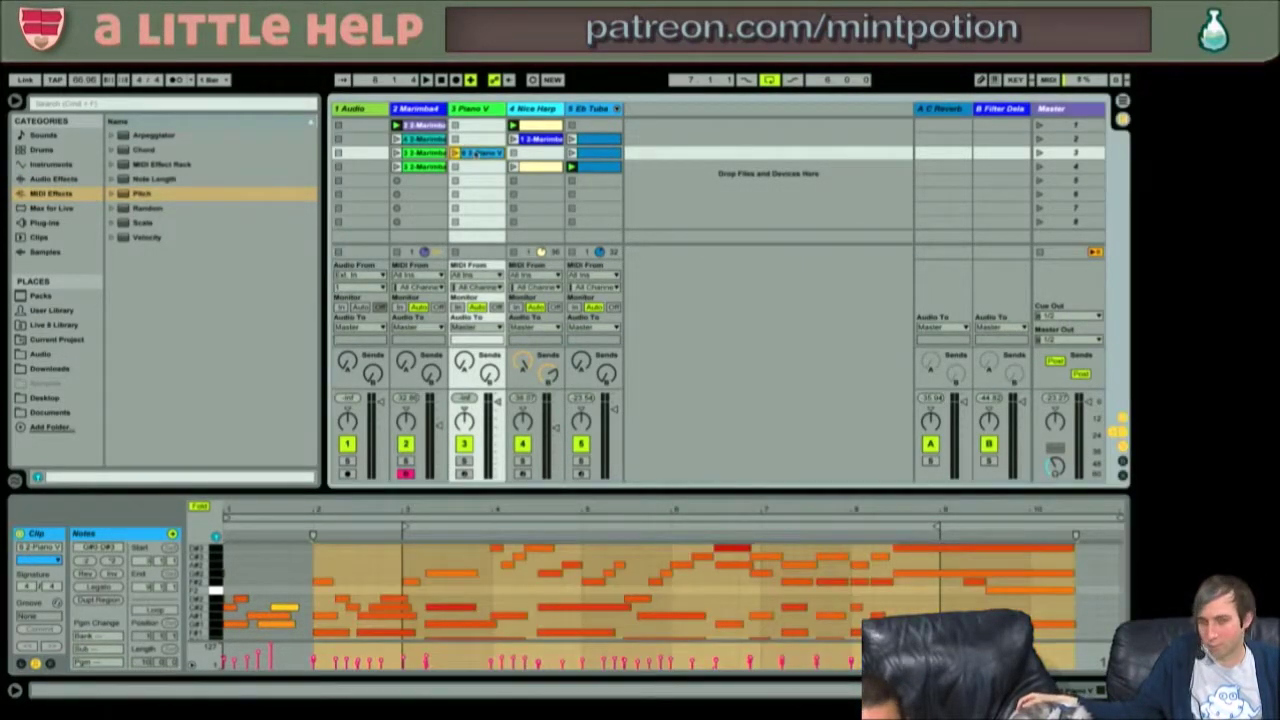
left_click(646, 550)
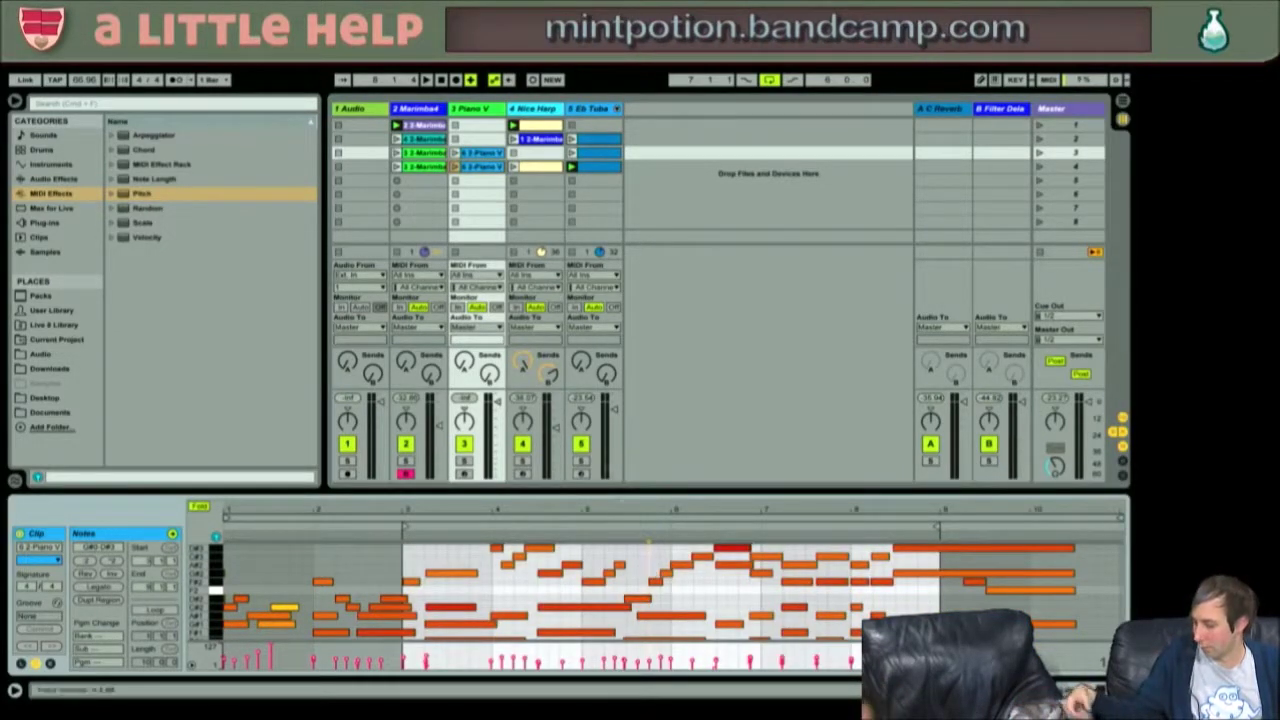
left_click_drag(478, 166, 478, 180)
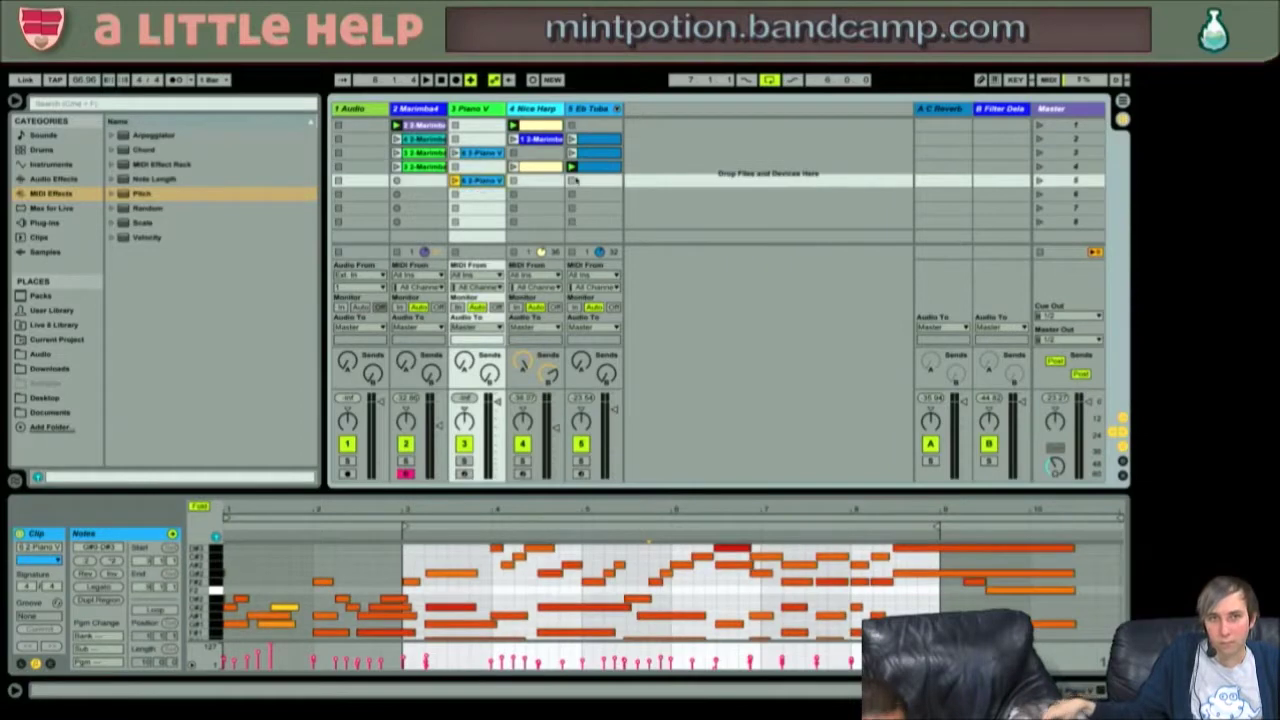
- Copy the scene 2 marimba clip into harp scene 5 and the scene 2 harp clip into marimba scene 5
left_click(538, 140)
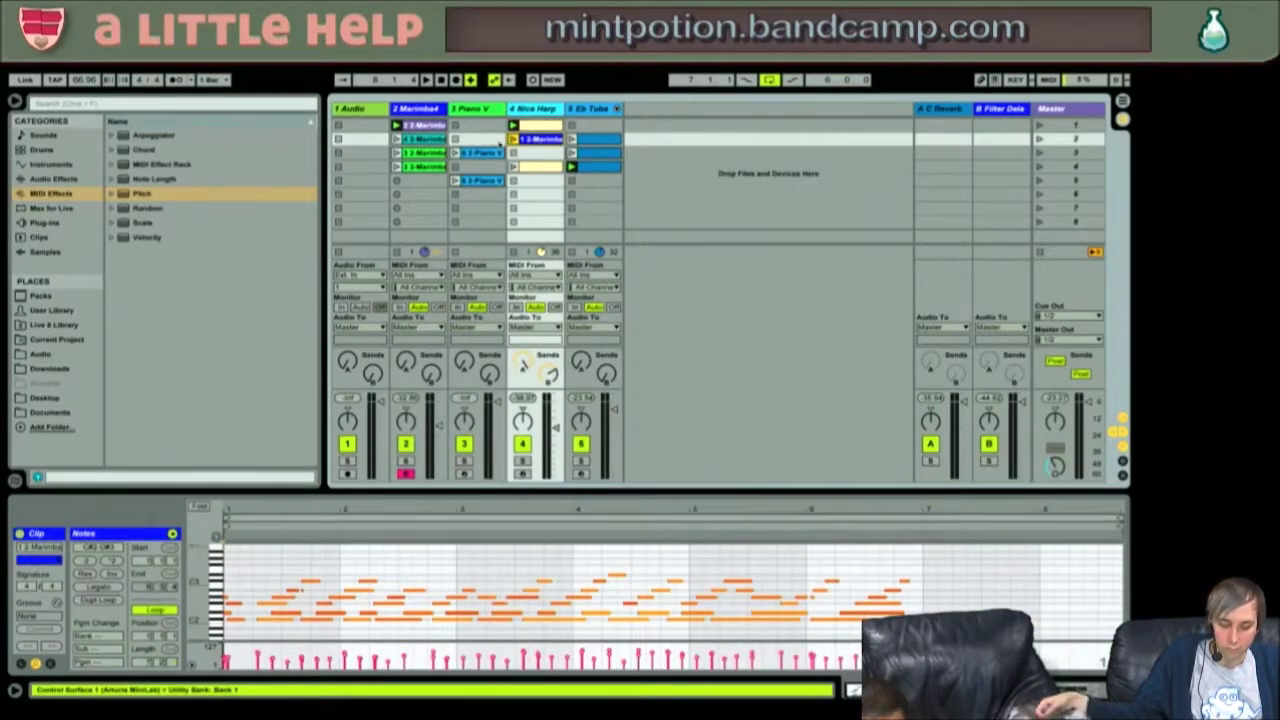
left_click(420, 140)
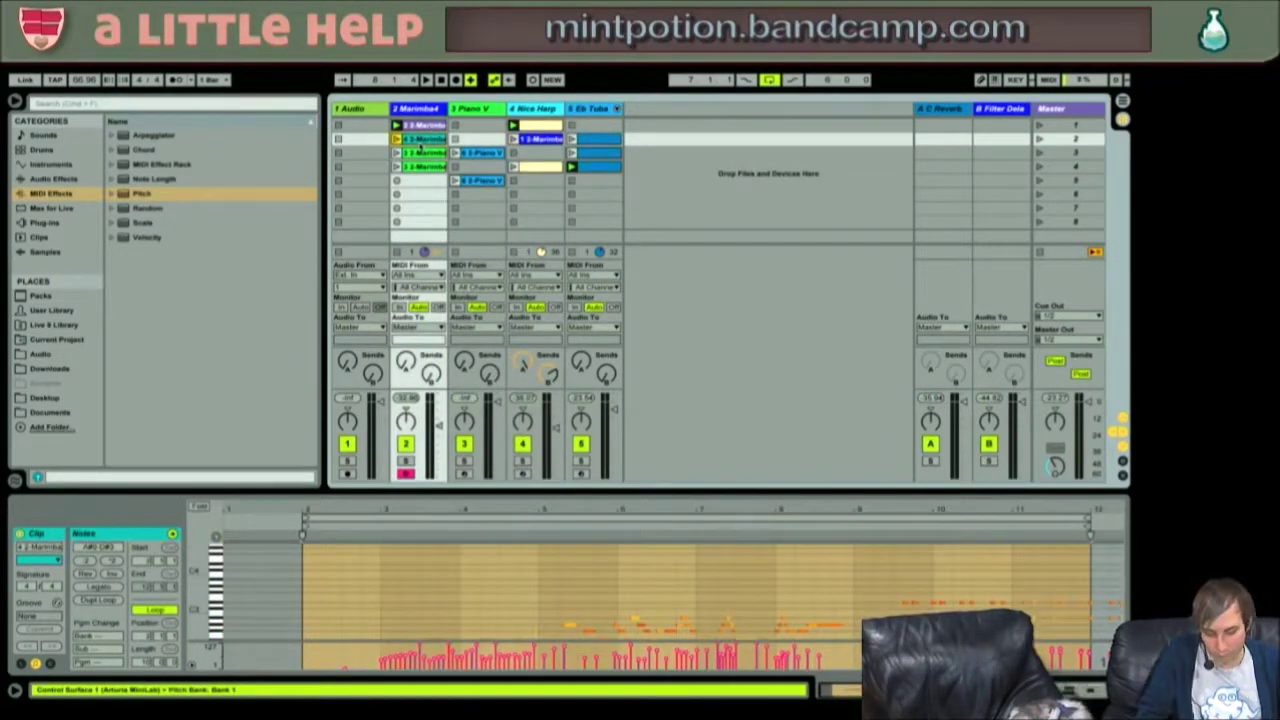
left_click_drag(540, 166, 538, 181)
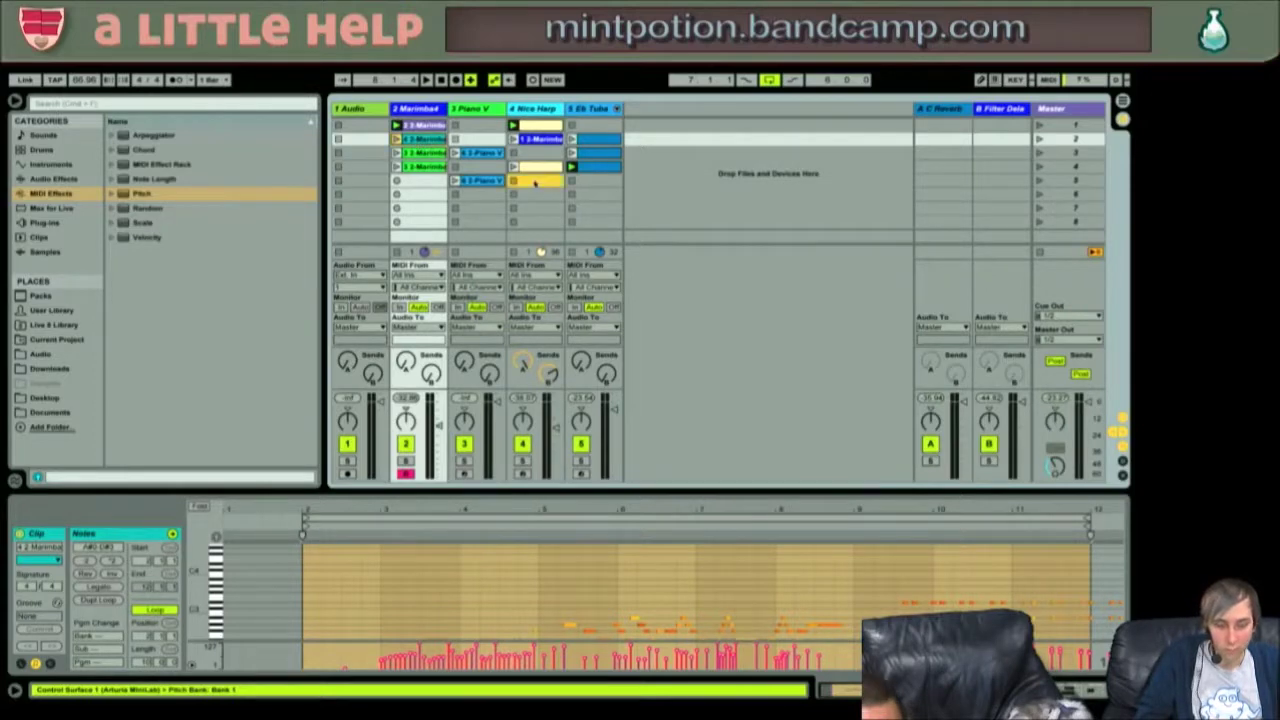
left_click(542, 142)
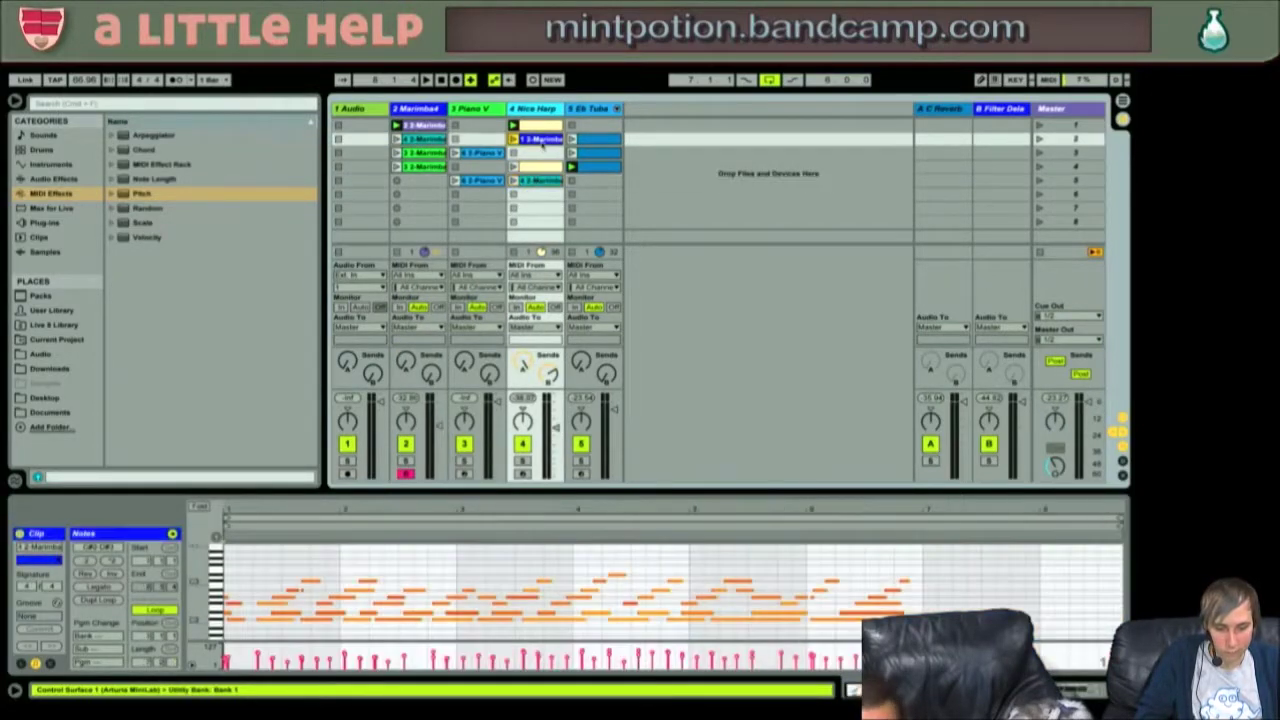
left_click_drag(542, 142, 420, 182)
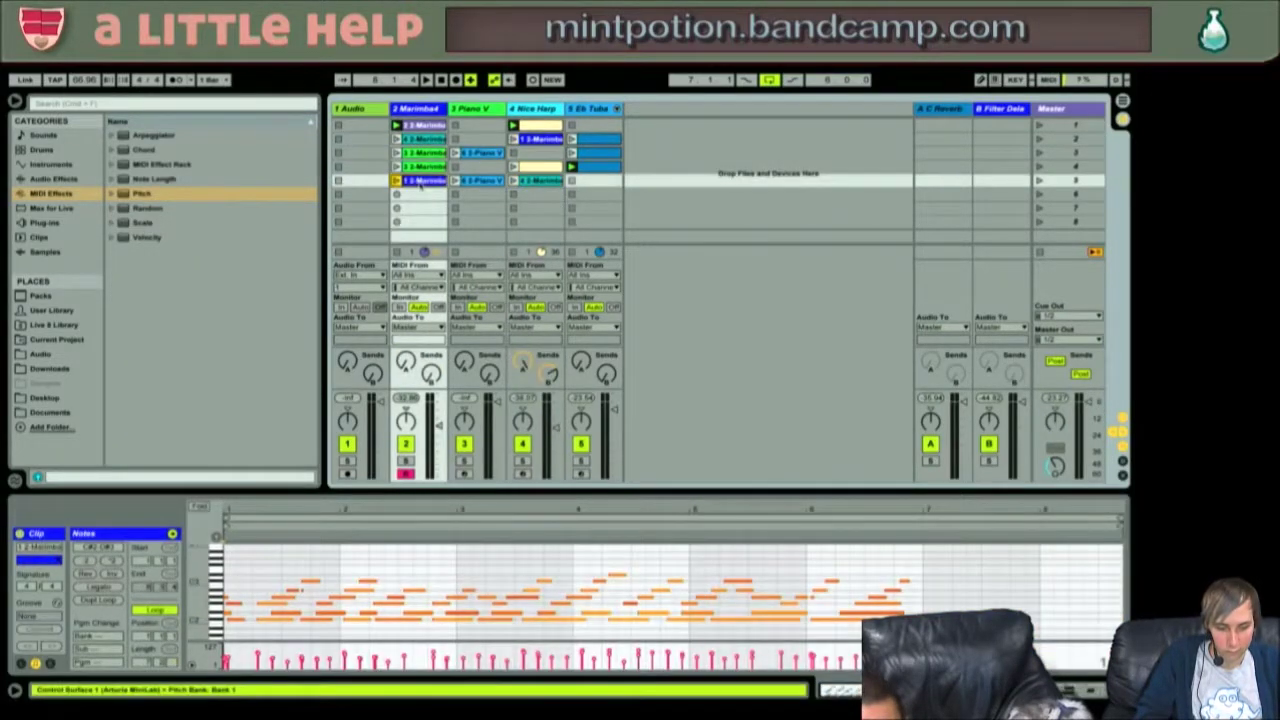
- Disarm the marimba track and stop all Session clips
left_click(682, 157)
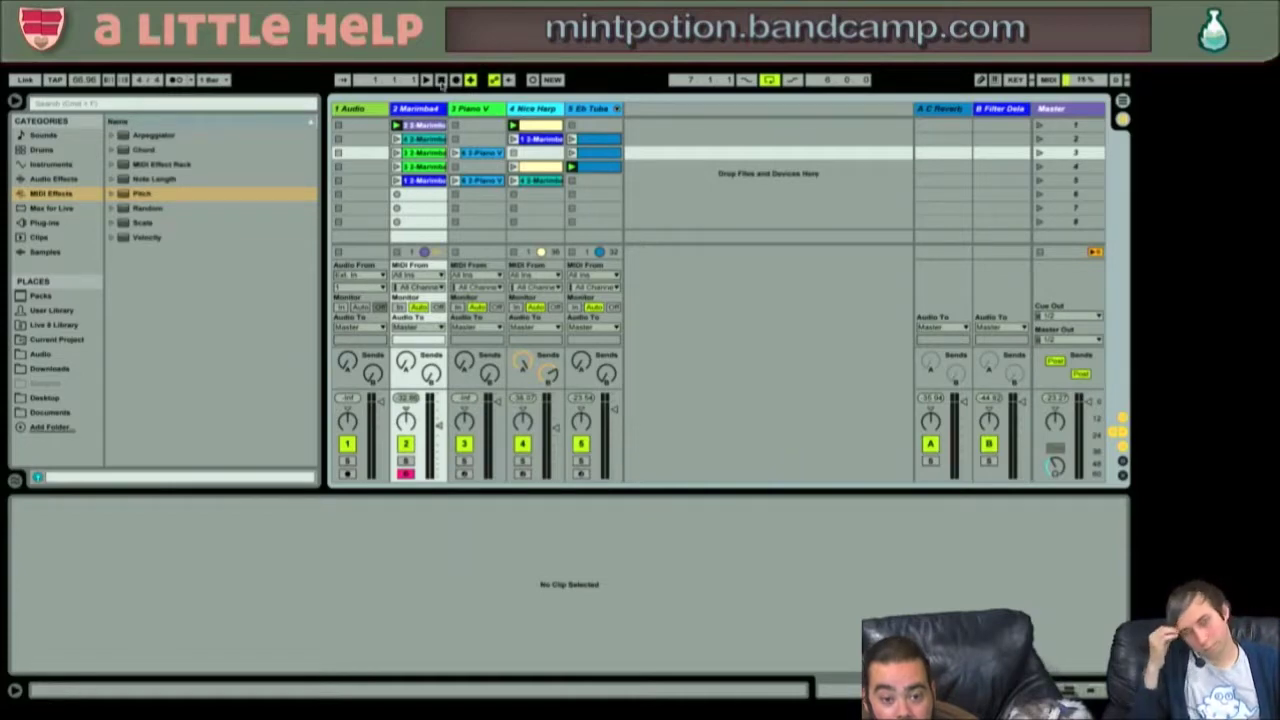
left_click(406, 474)
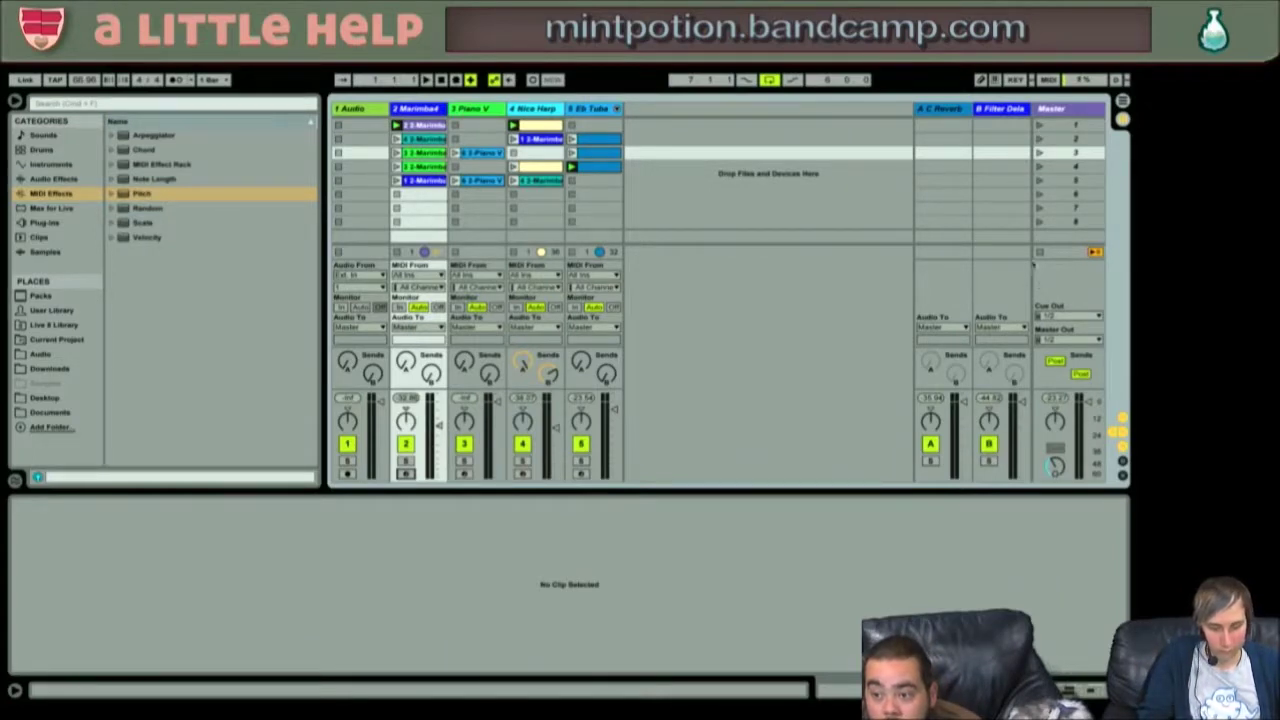
left_click(1039, 254)
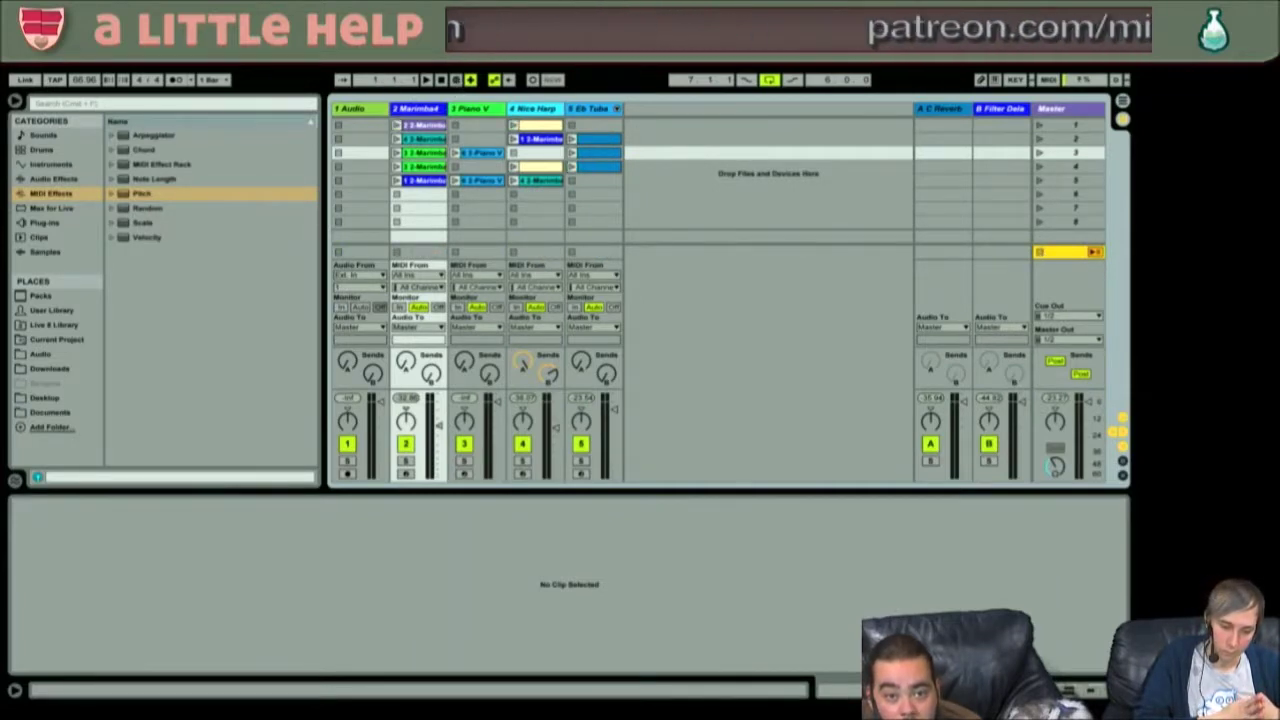
- Start an arrangement recording and launch scene 1
left_click(455, 80)
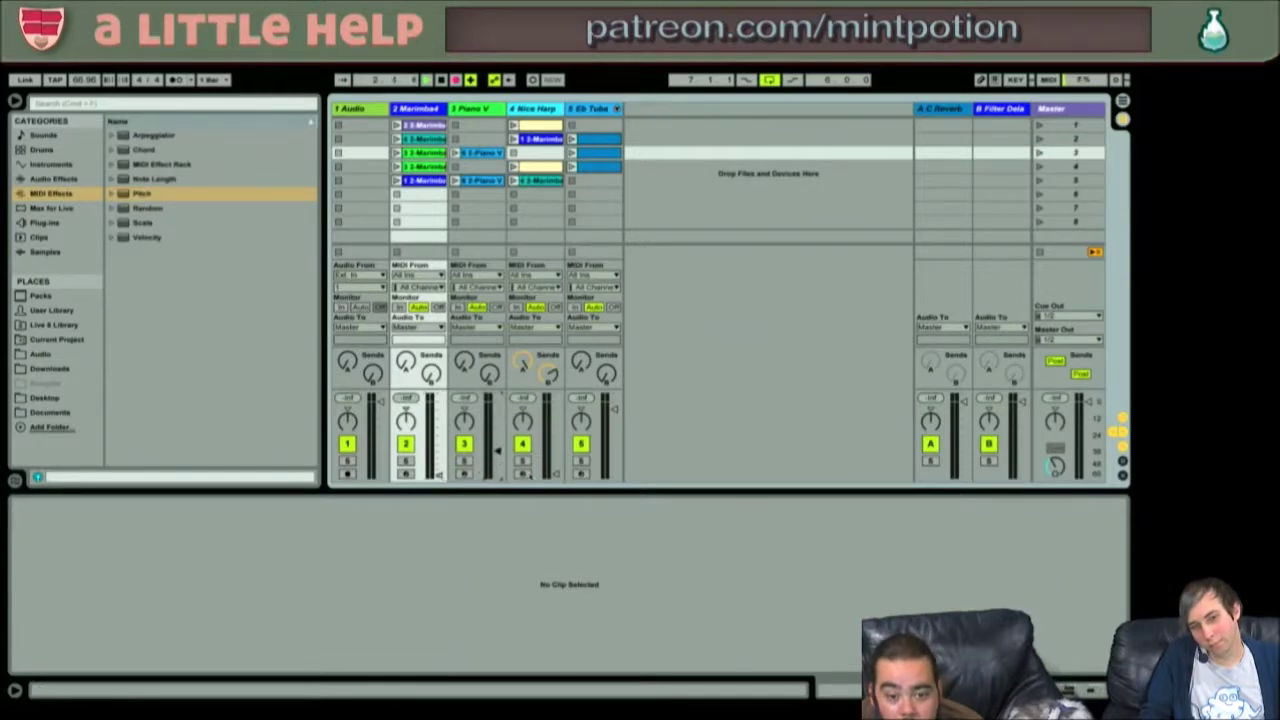
mouse_move(800, 70)
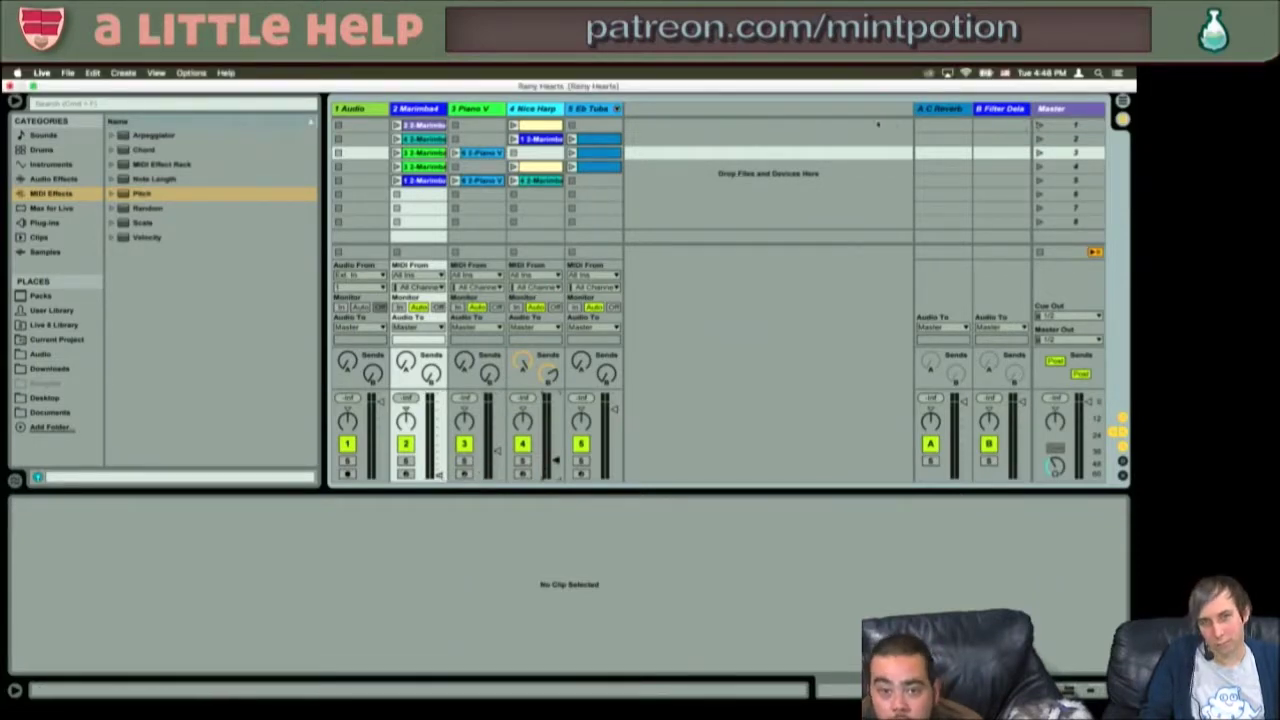
left_click(1039, 125)
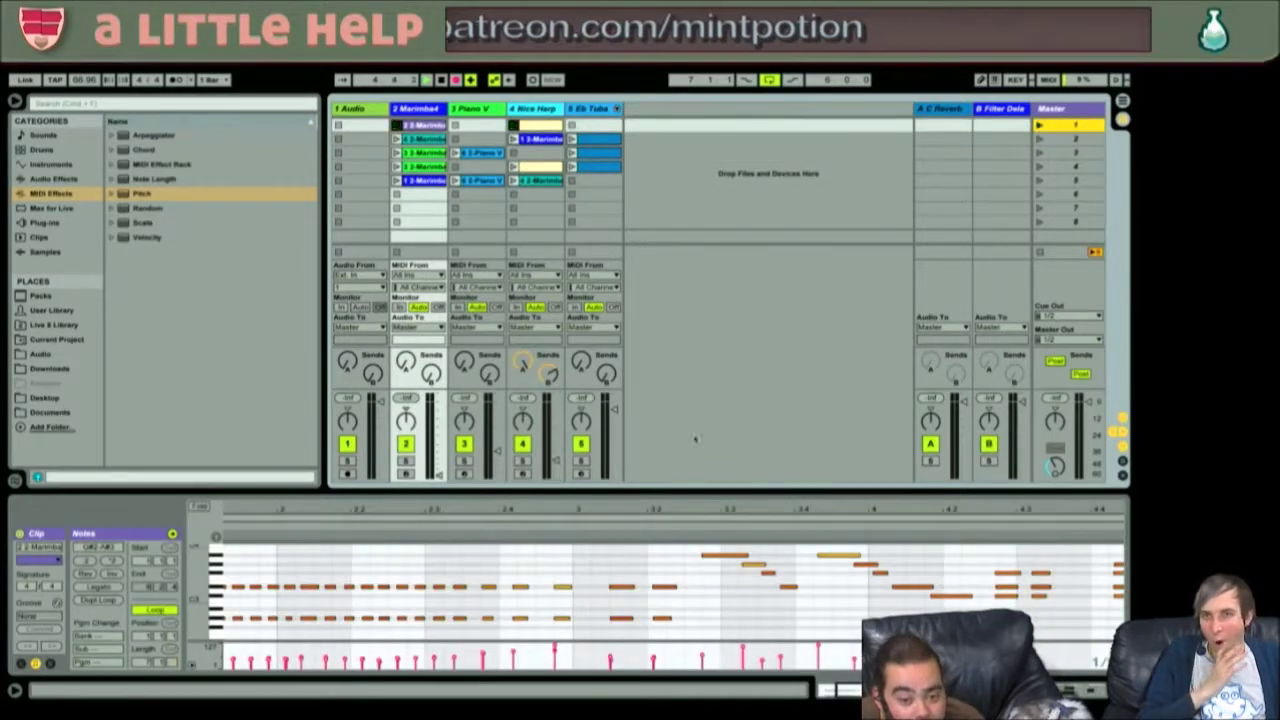
- Raise the marimba and harp volumes while scene 1 plays, and launch scene 2
left_click_drag(437, 477, 437, 420)
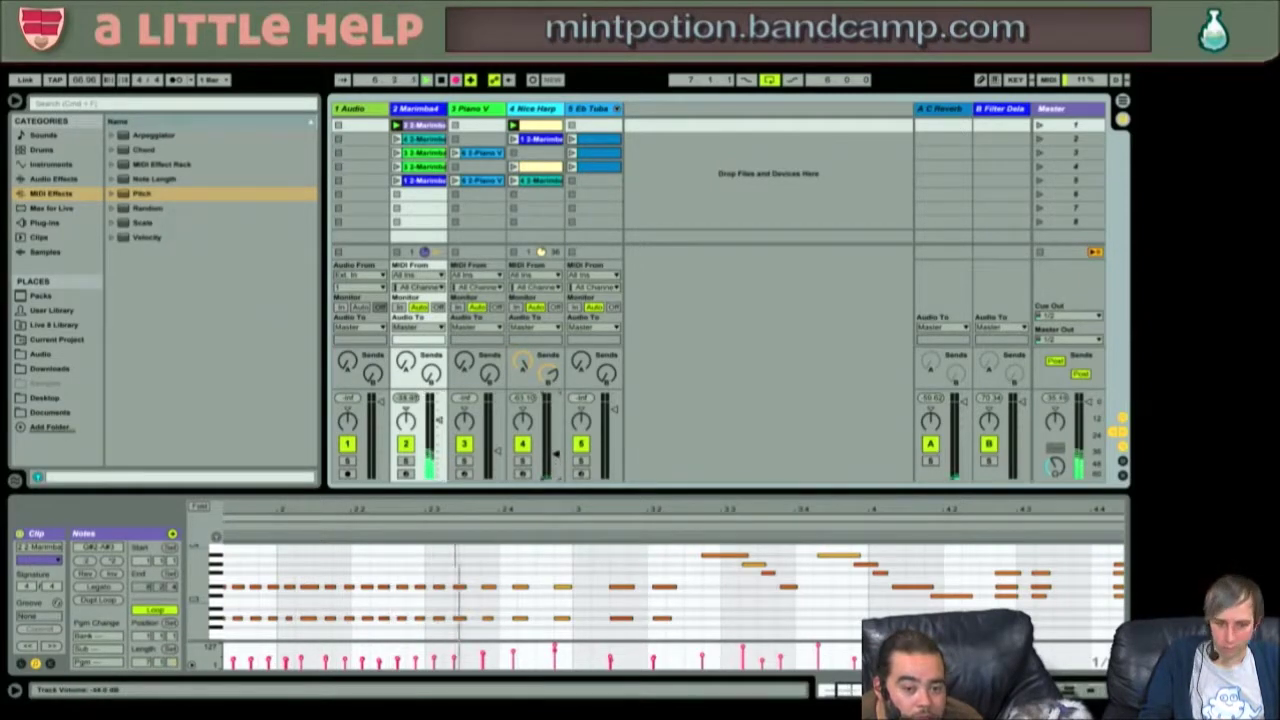
left_click_drag(556, 456, 556, 440)
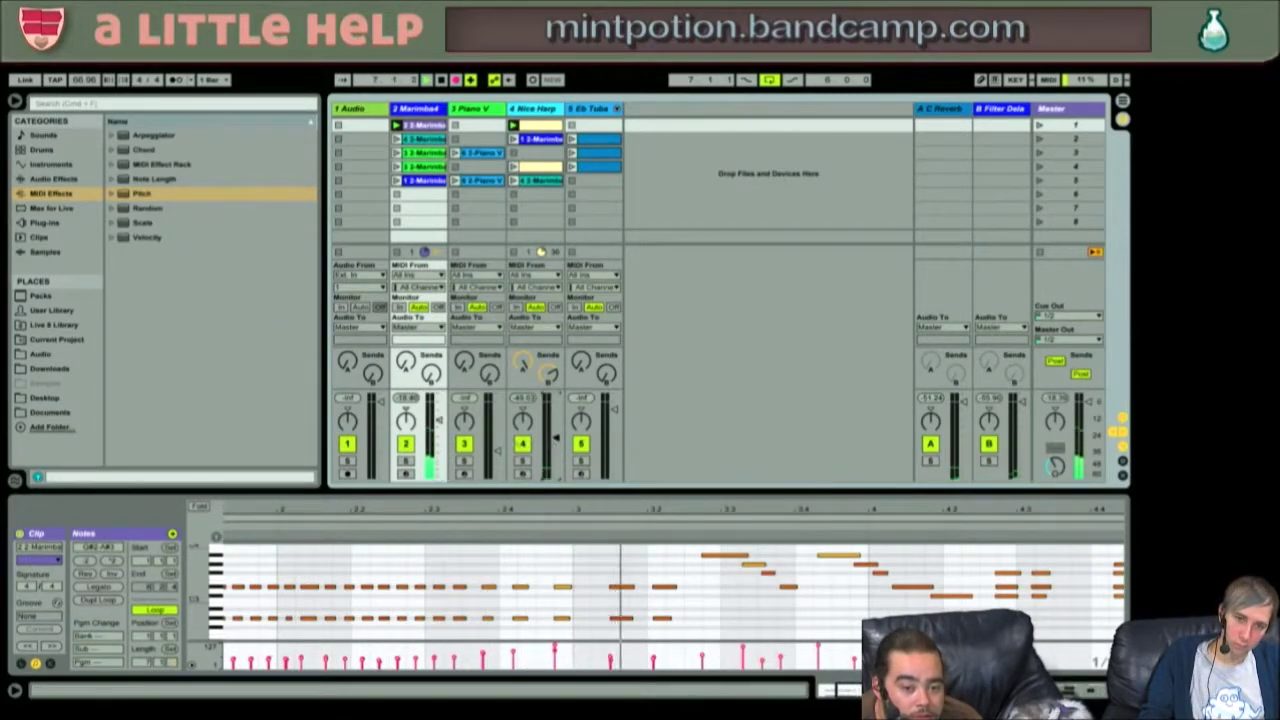
mouse_move(441, 428)
left_mouse_down()
mouse_move(438, 446)
mouse_move(438, 427)
left_mouse_up()
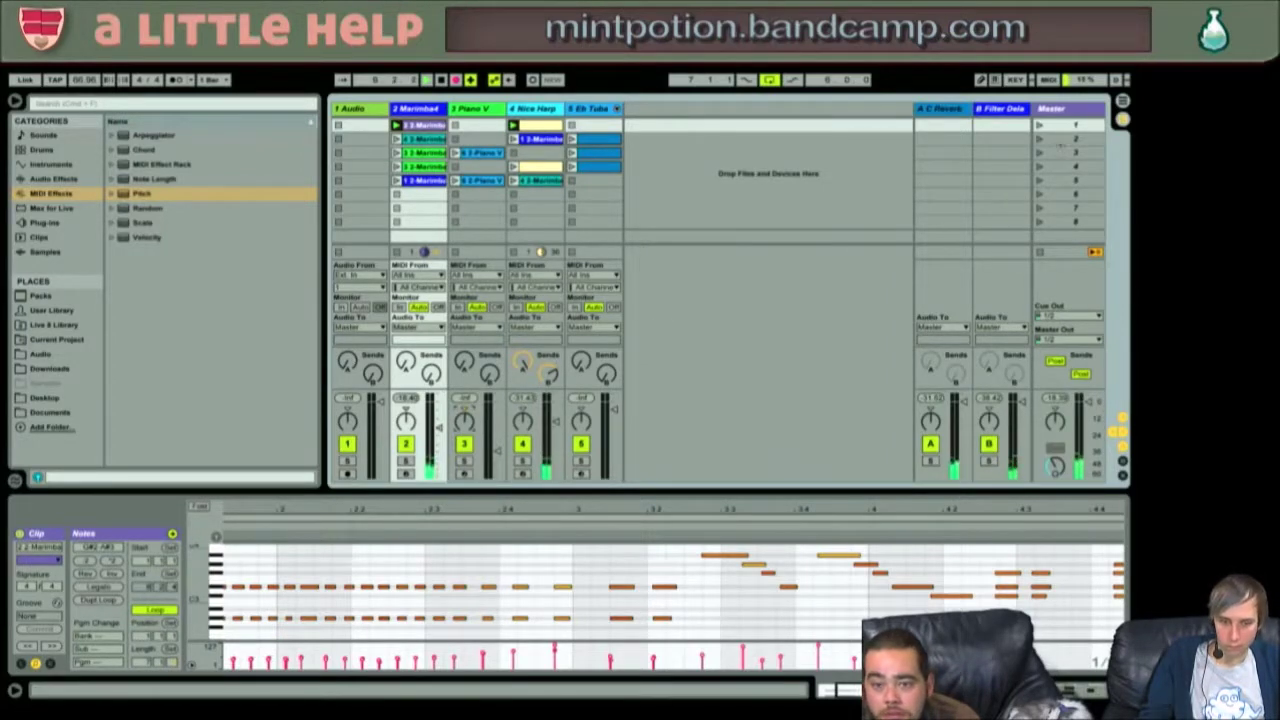
left_click(1040, 146)
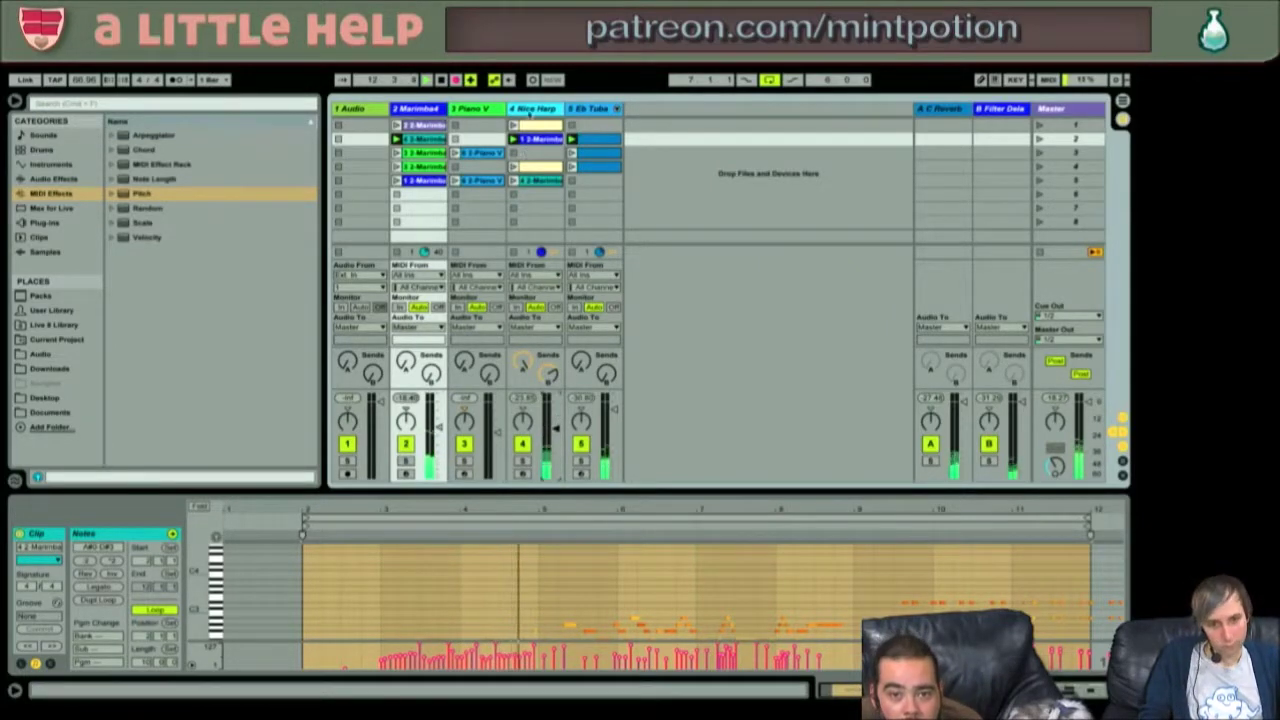
- Set the Nice Harp instrument's filter frequency to about 1.6 kHz
left_click(526, 110)
key("shift+Tab")
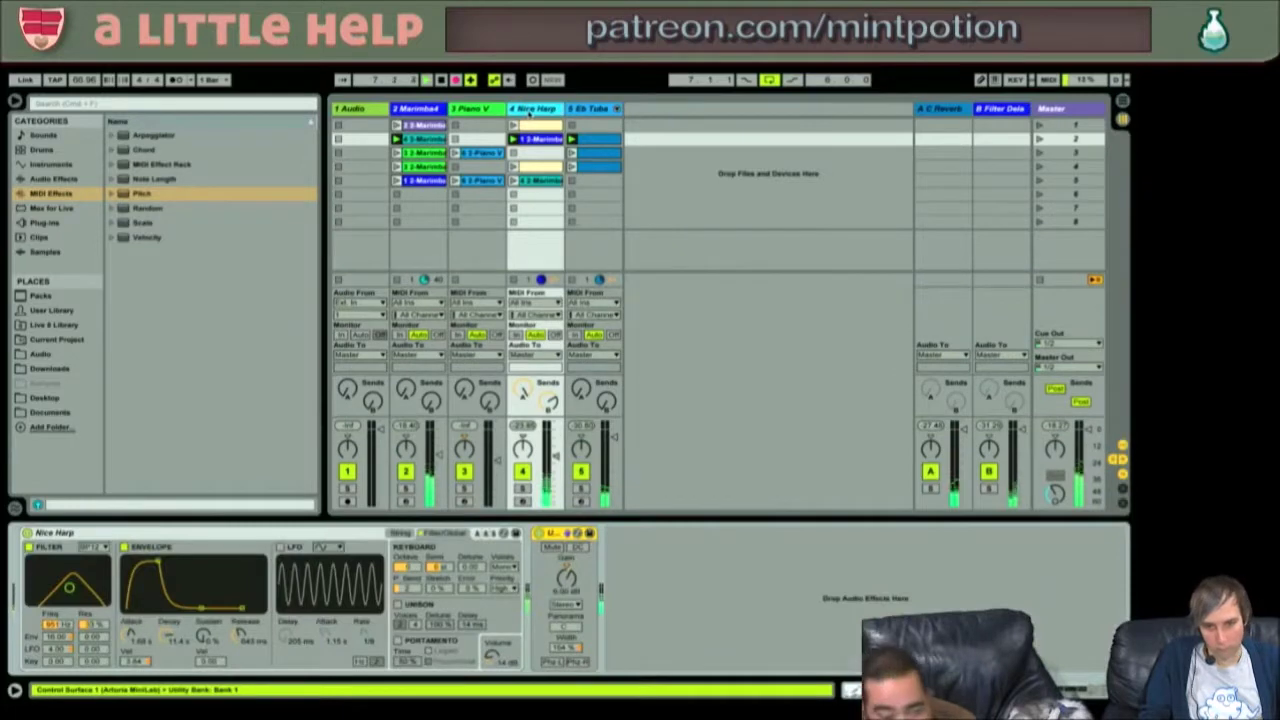
left_click_drag(86, 589, 57, 600)
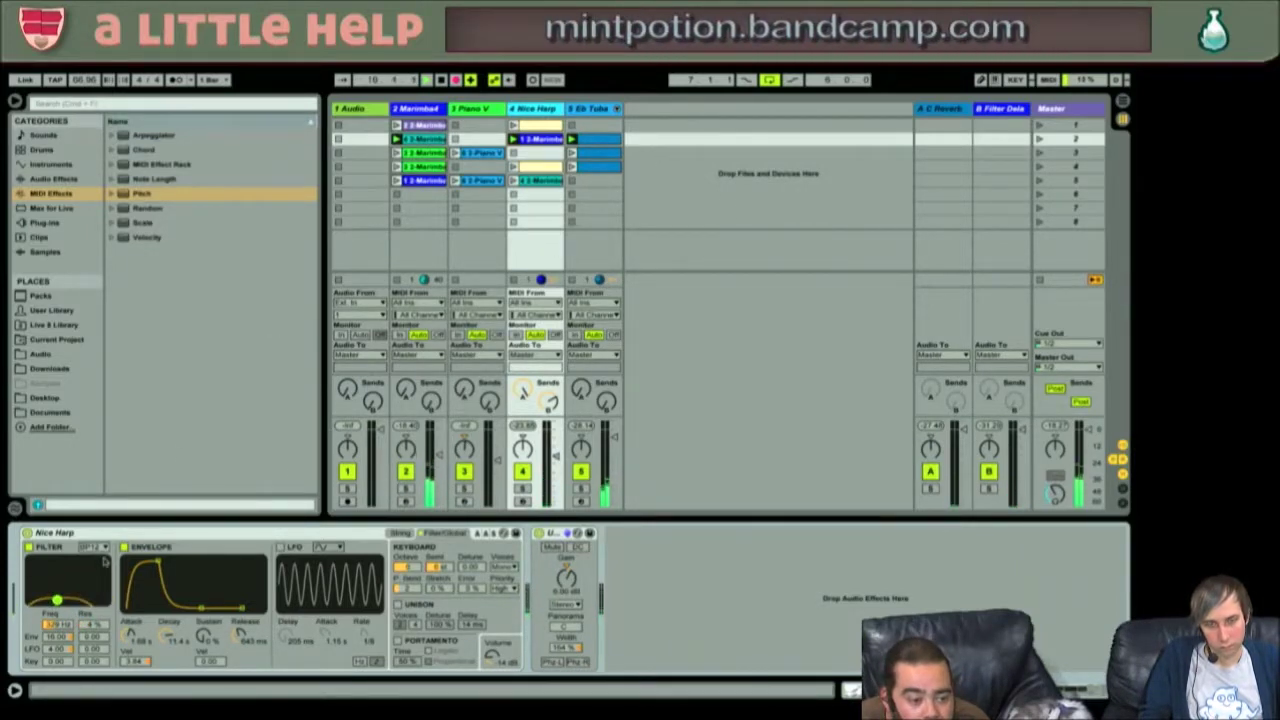
left_click_drag(57, 600, 75, 587)
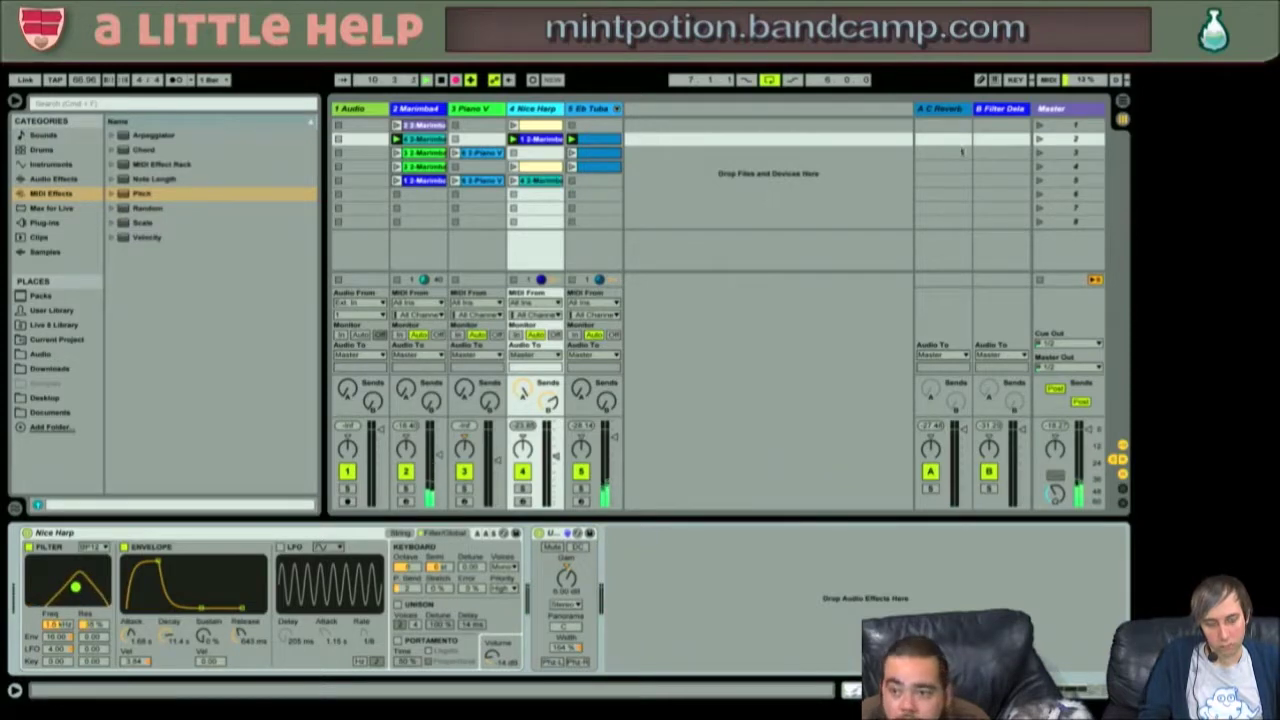
- Launch scene 3 and raise the piano track's volume slightly, checking the track briefly in solo
left_click(1039, 153)
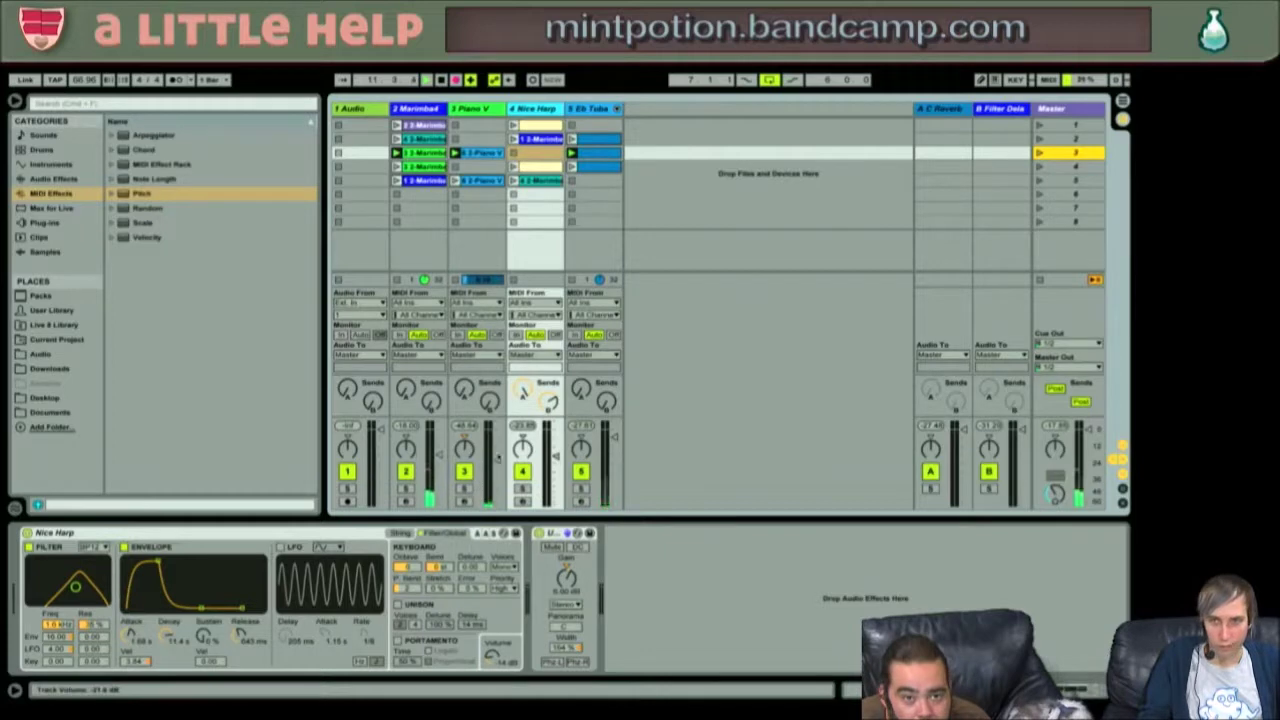
left_click_drag(498, 457, 497, 453)
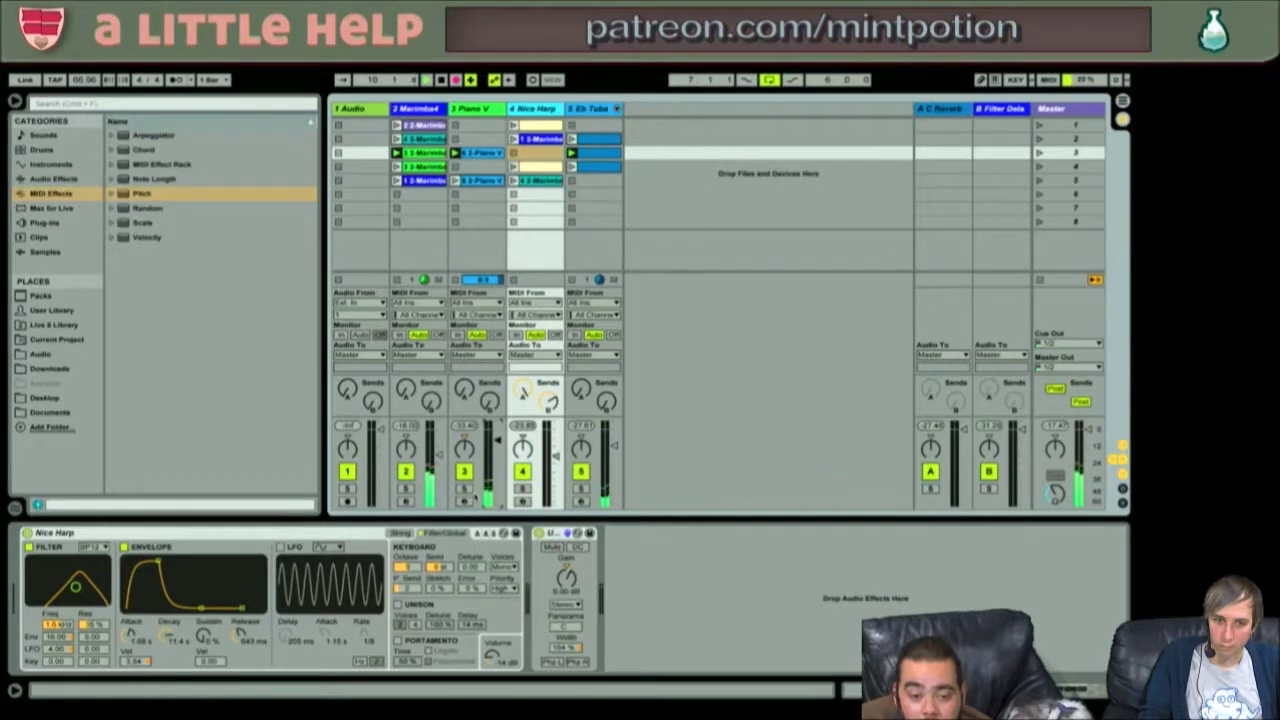
left_click(463, 488)
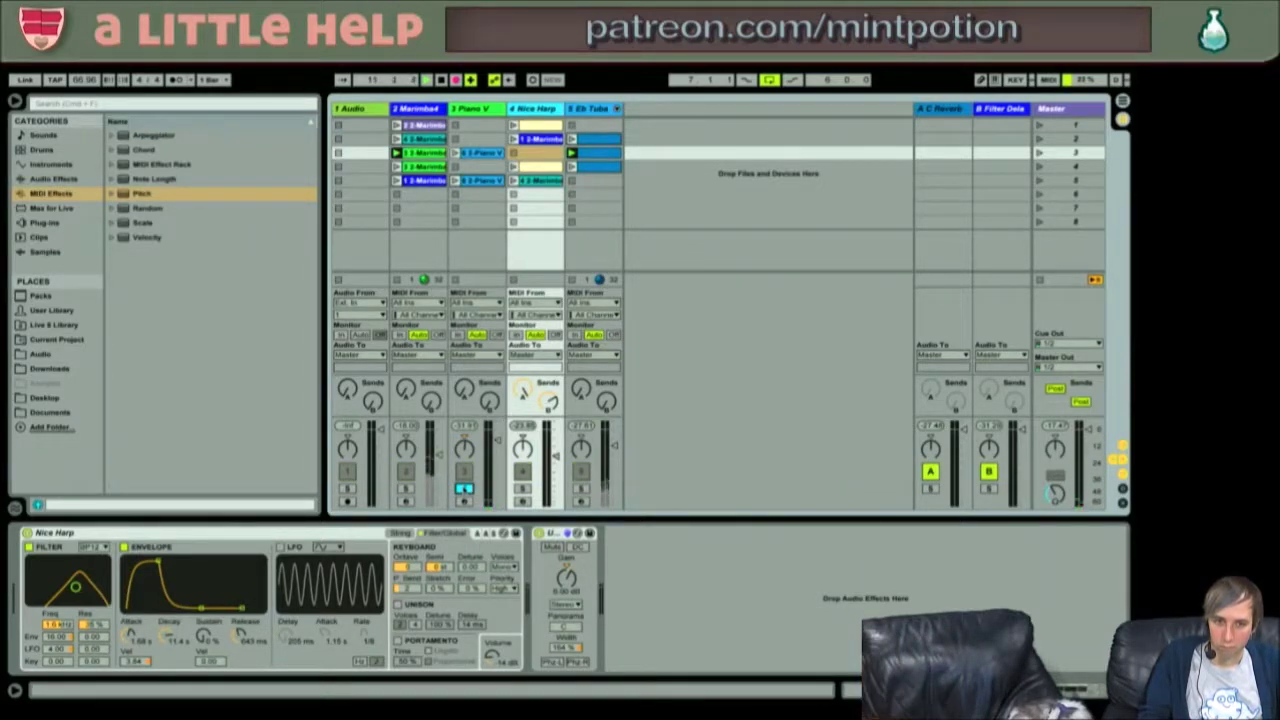
left_click(463, 488)
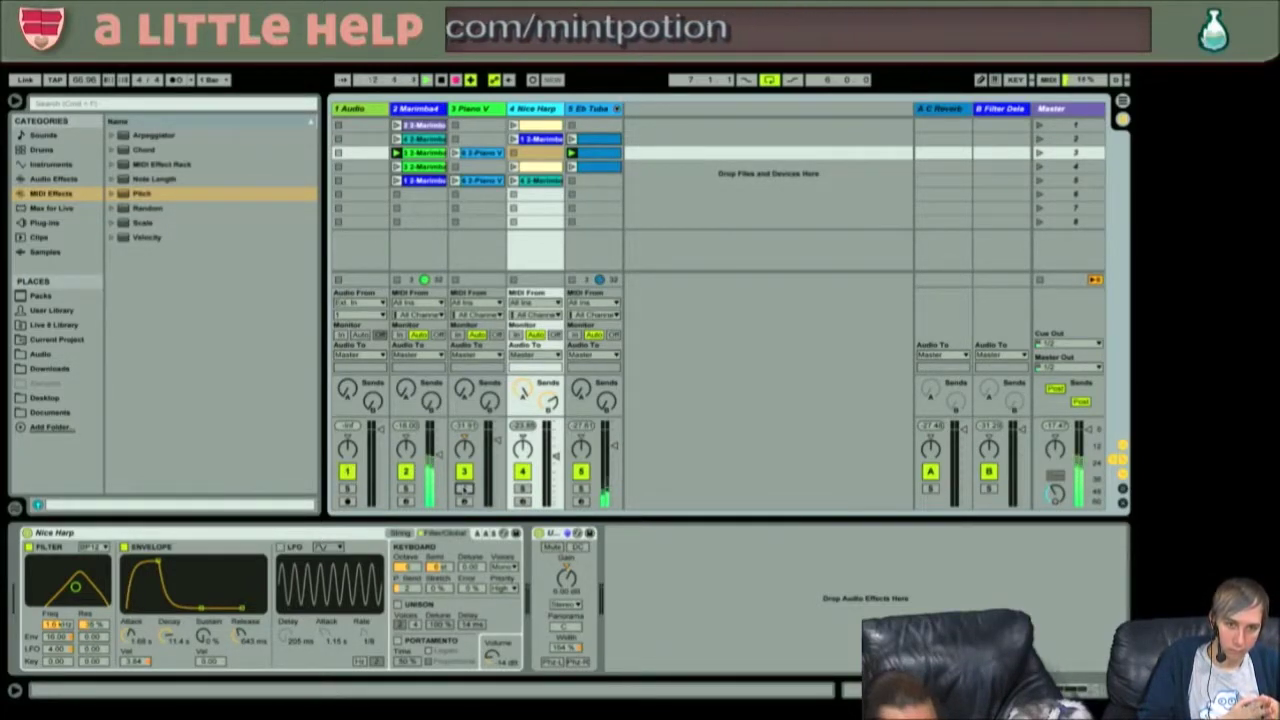
- Mute the Audio track and toggle mutes on the piano, tuba and marimba tracks to vary scene 3
left_click(347, 471)
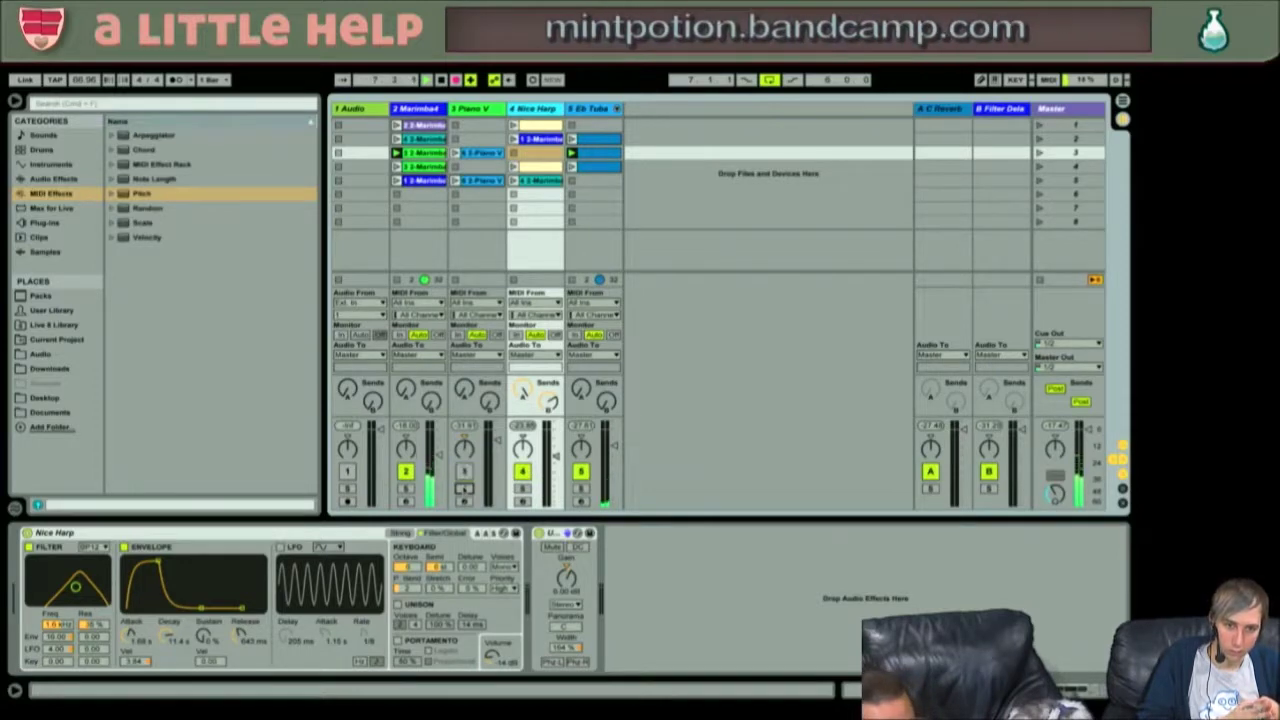
left_click(463, 471)
left_click(521, 471)
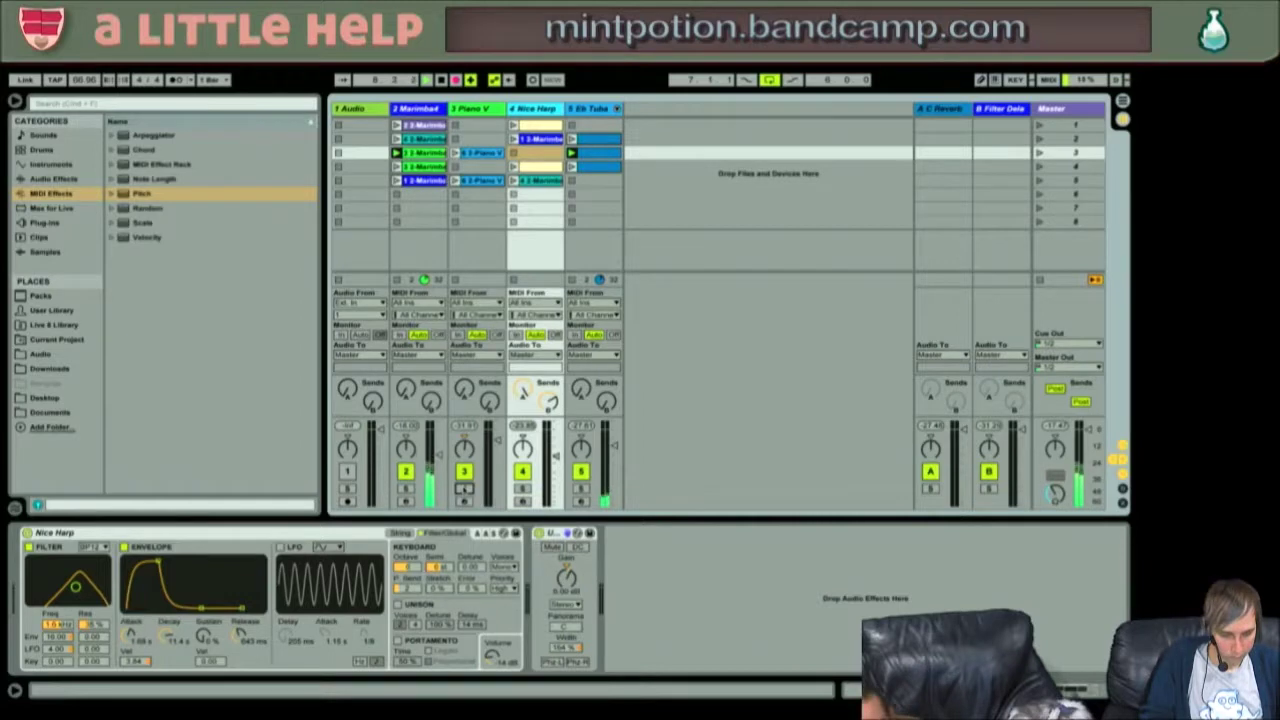
key("F5")
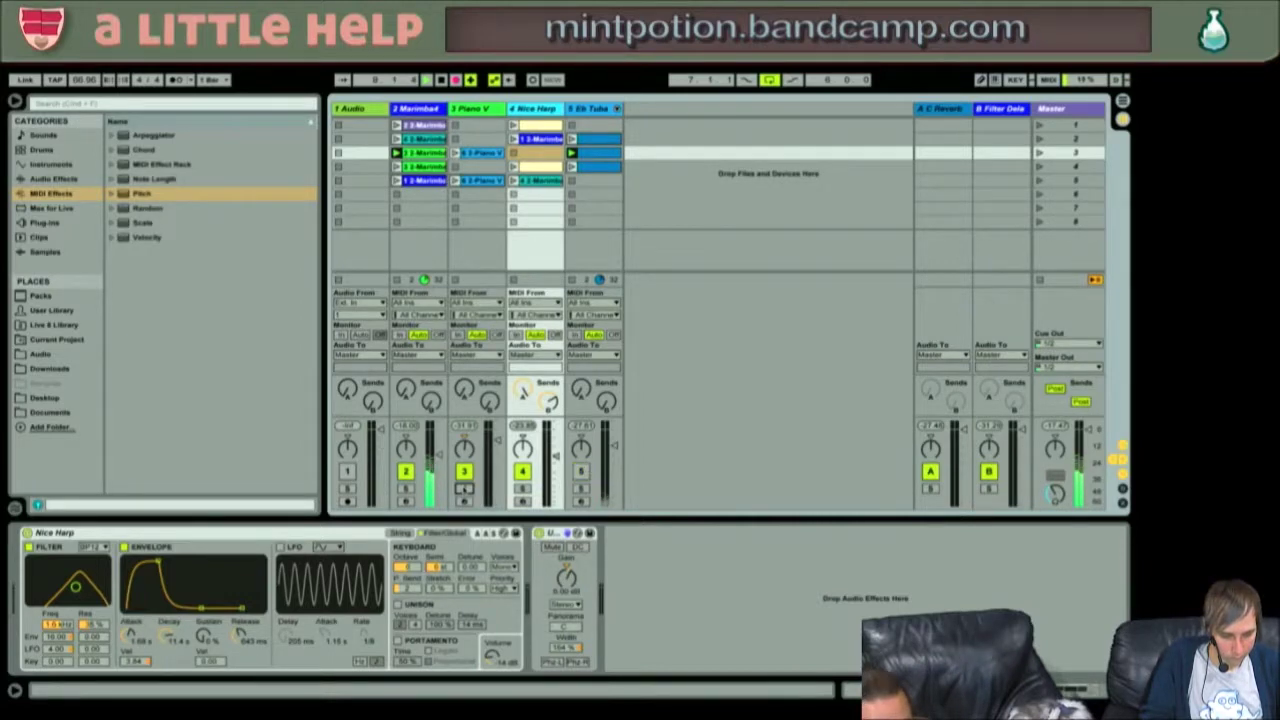
key("F2")
key("F5")
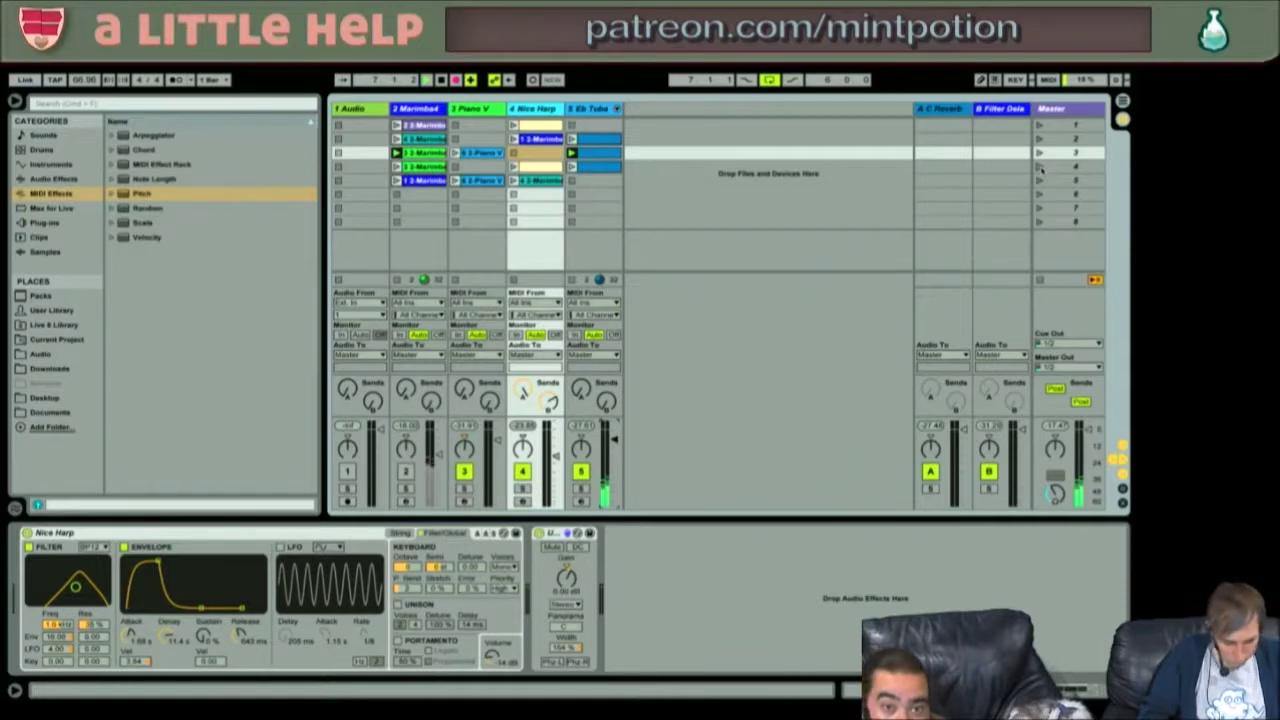
- Launch scene 4 and duplicate the scene 5 piano clip into scene 6
left_click(1040, 167)
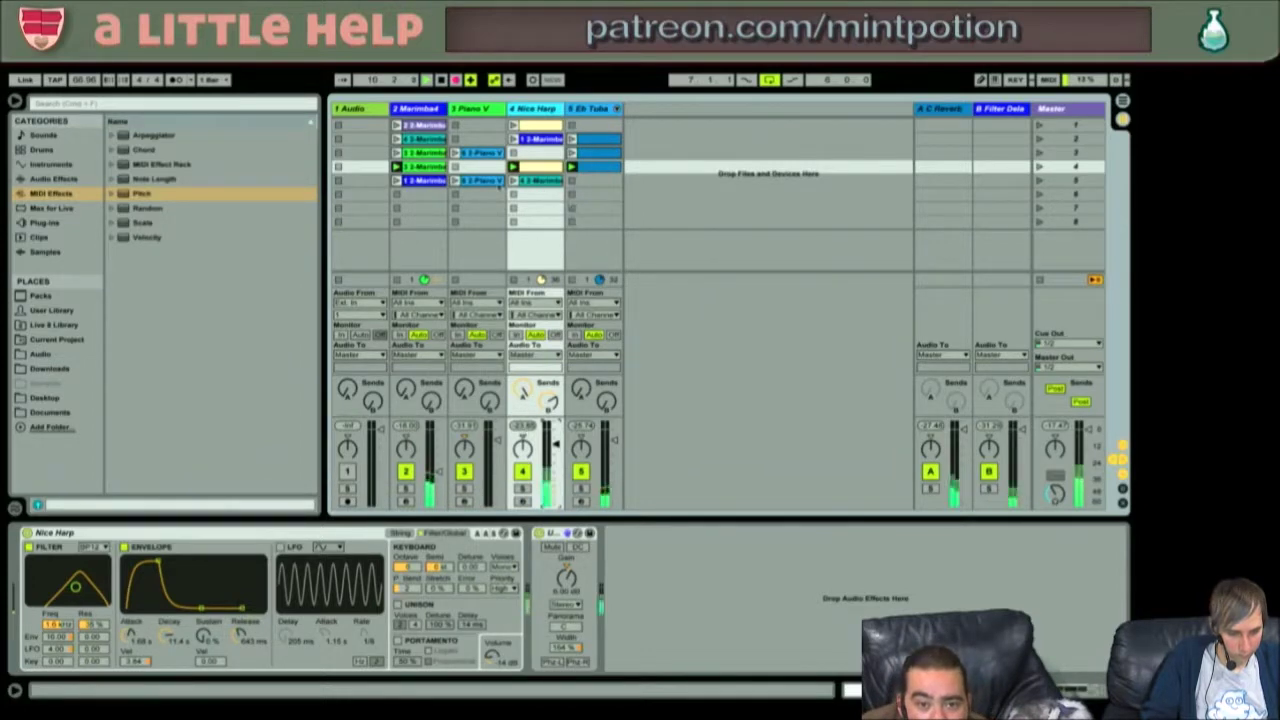
left_click(490, 181)
key("ctrl+d")
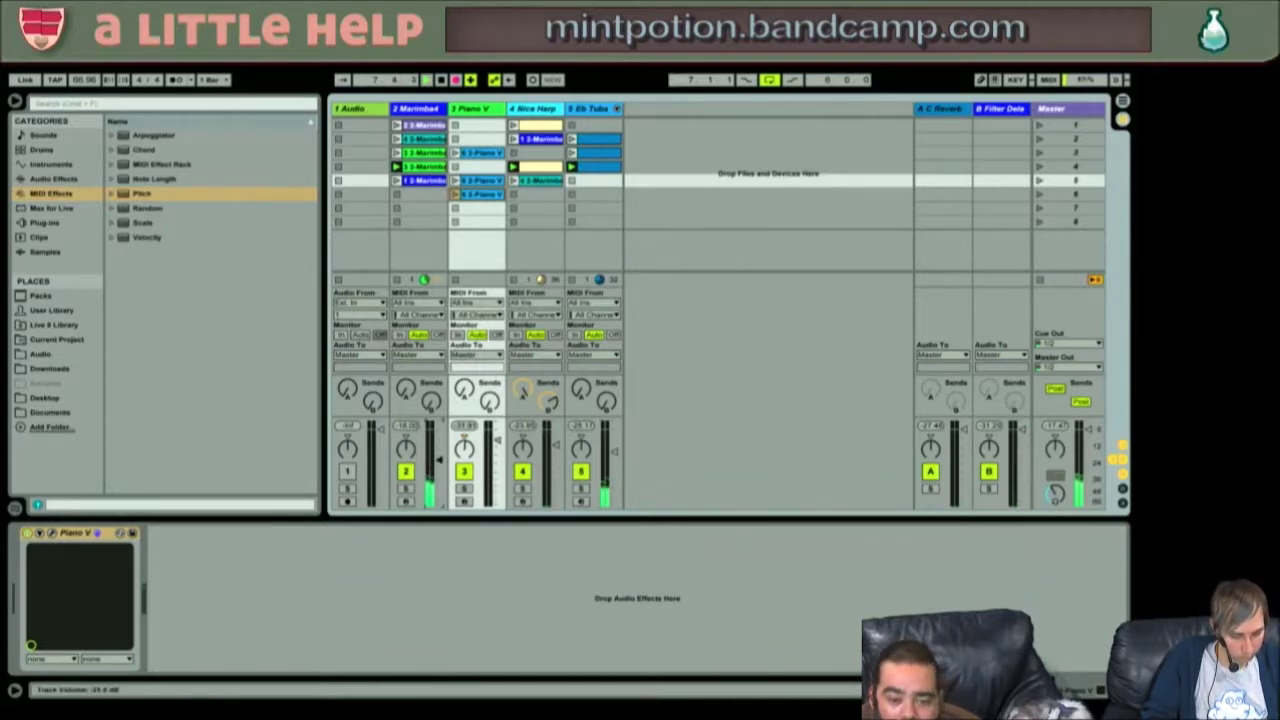
- Turn off the arrangement loop and stop the recording, returning all tracks to Arrangement playback
key("Tab")
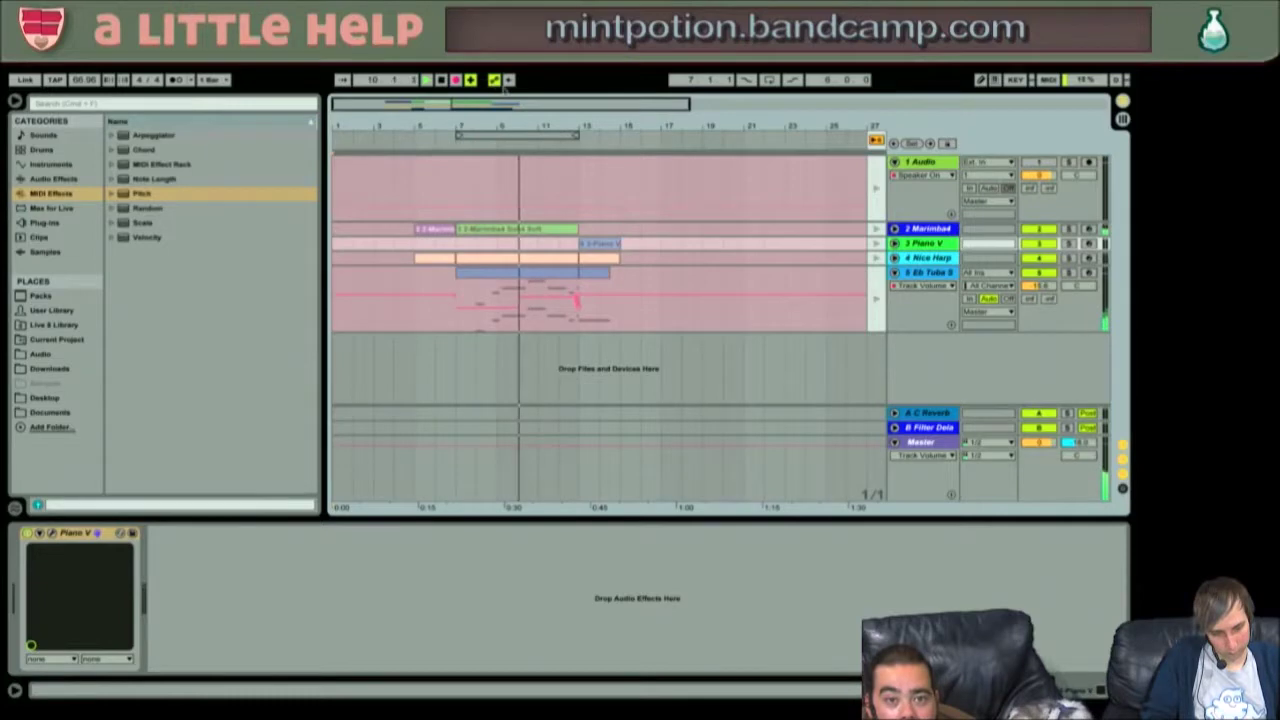
left_click(441, 80)
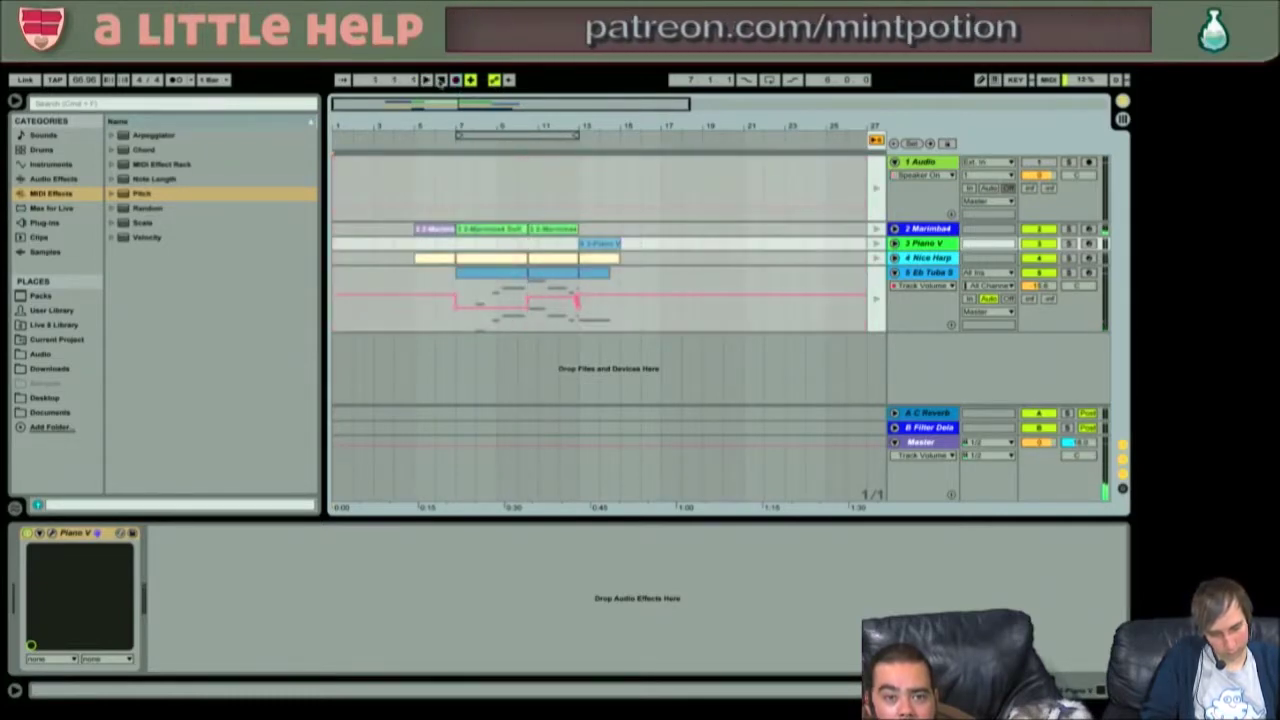
left_click(455, 205)
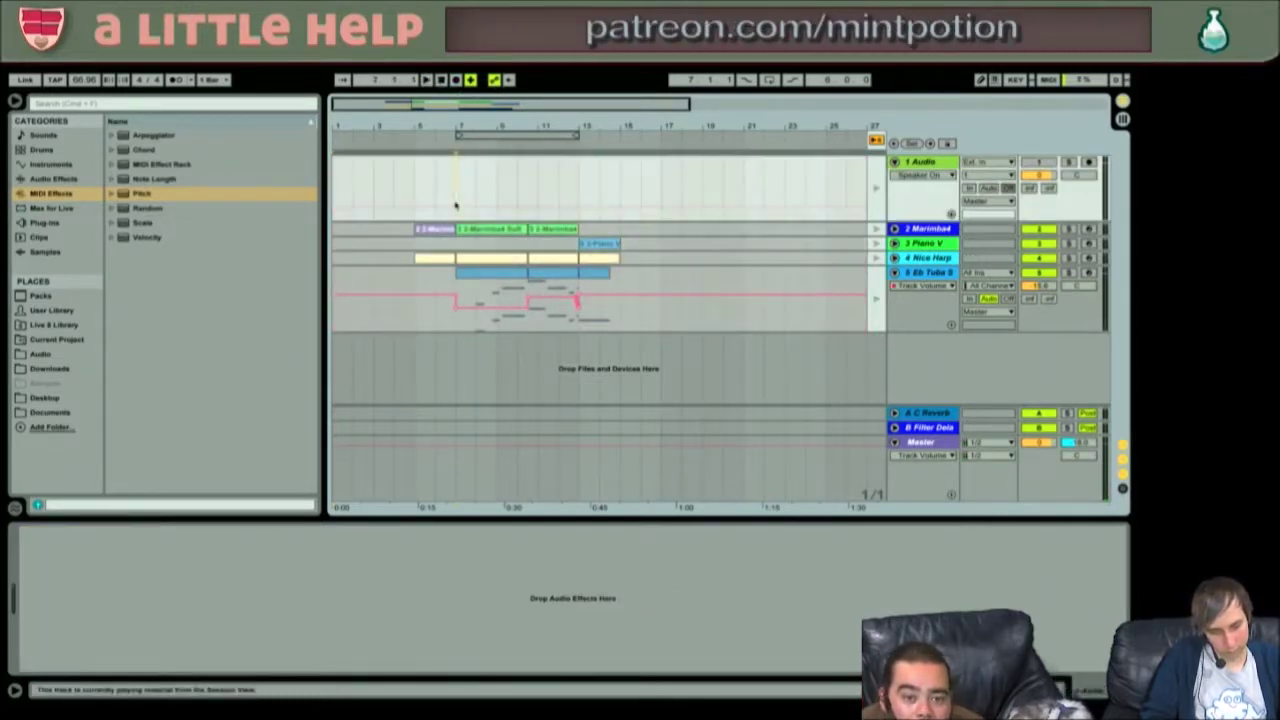
left_click(877, 142)
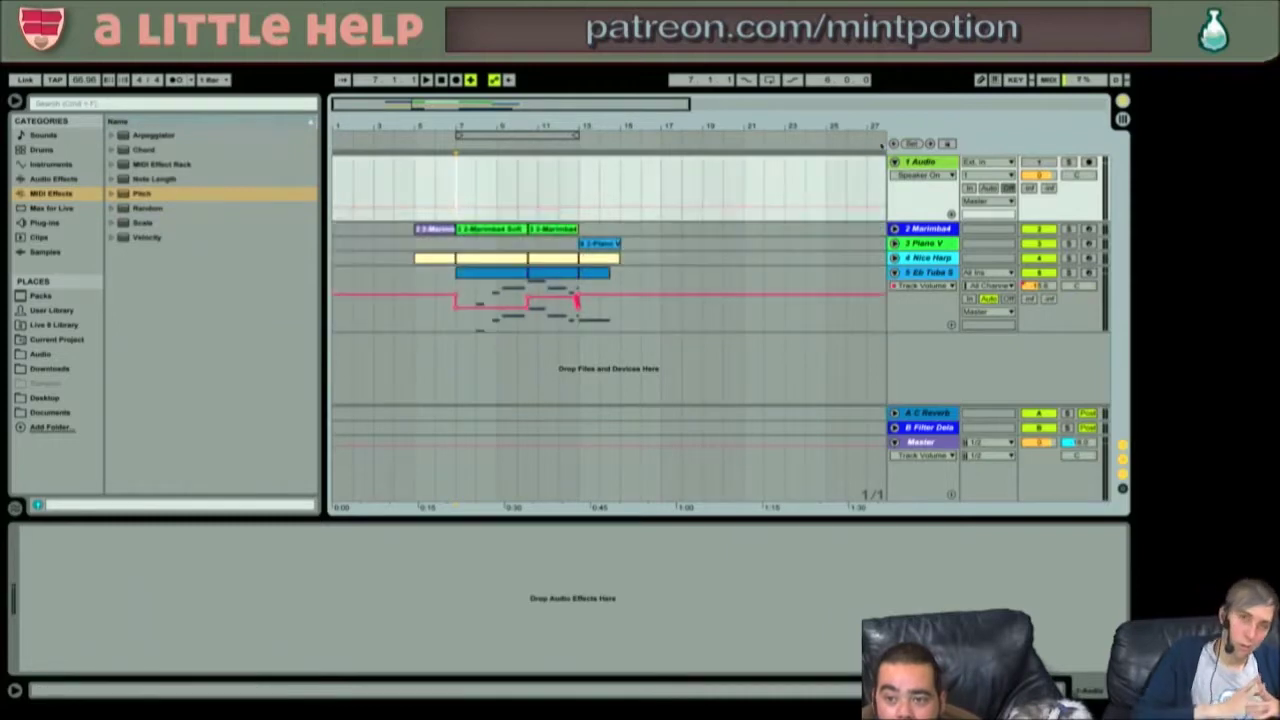
- Delete the recorded marimba, piano, harp and tuba clips from the arrangement and return to the Session view
left_click_drag(416, 226, 703, 404)
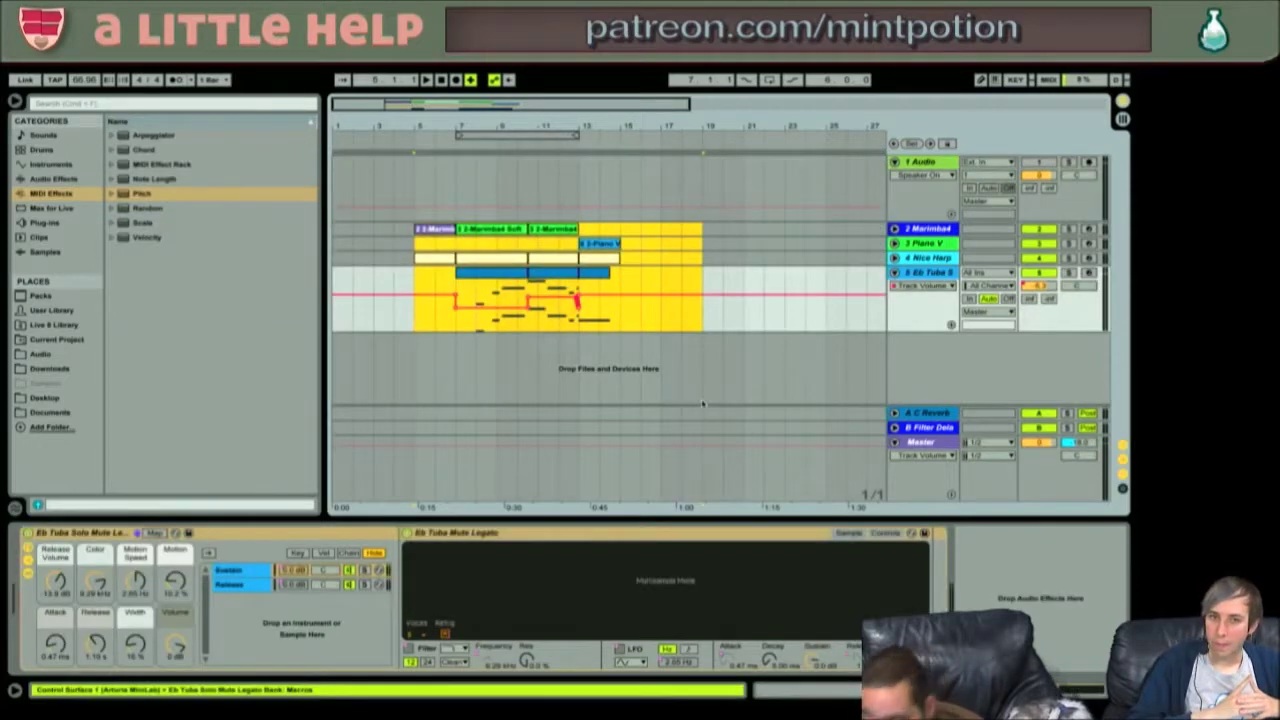
key("Delete")
key("Tab")
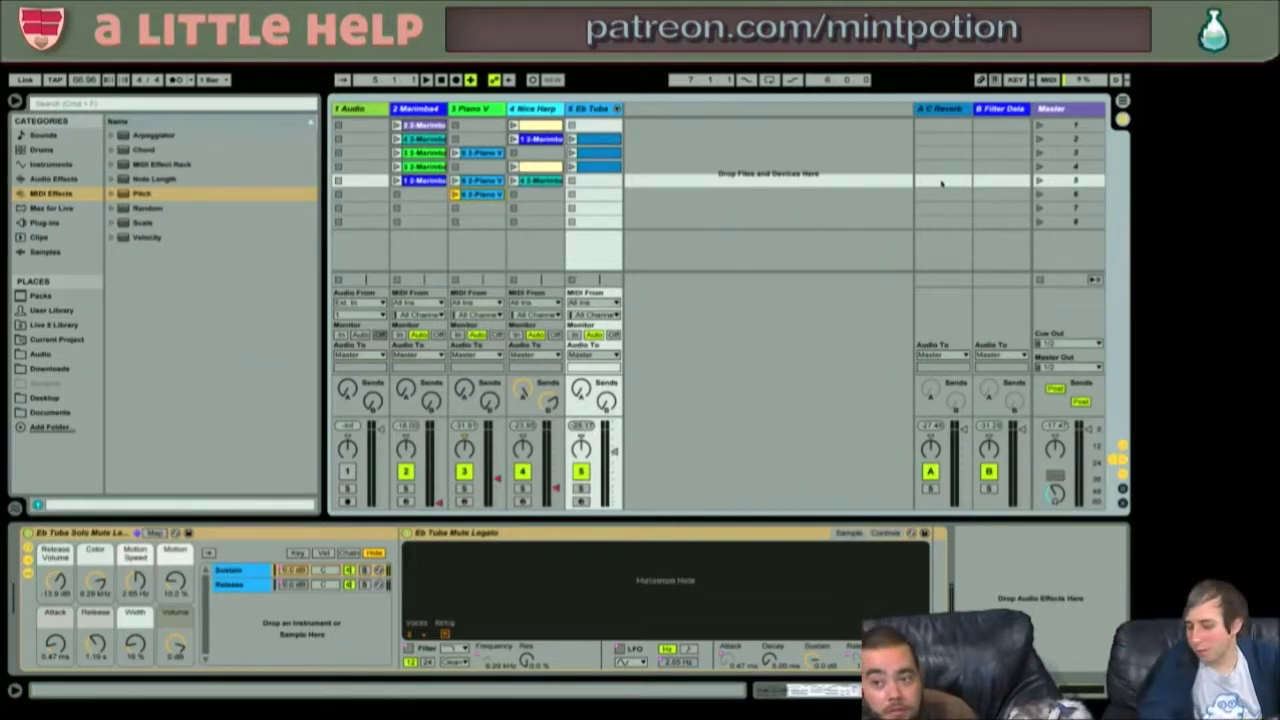
- Launch scene 1 and follow it with scenes 2 and 3 to play through the song sections
left_click(1052, 108)
left_click(1057, 124)
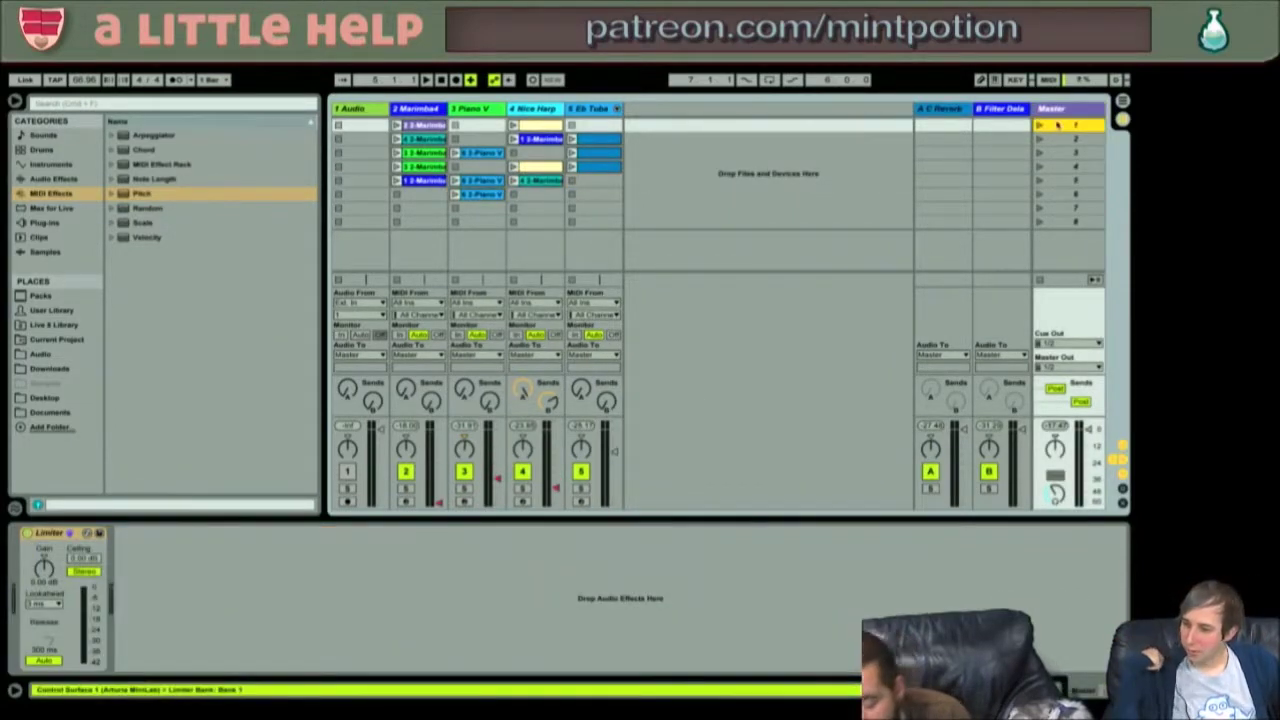
key("Return")
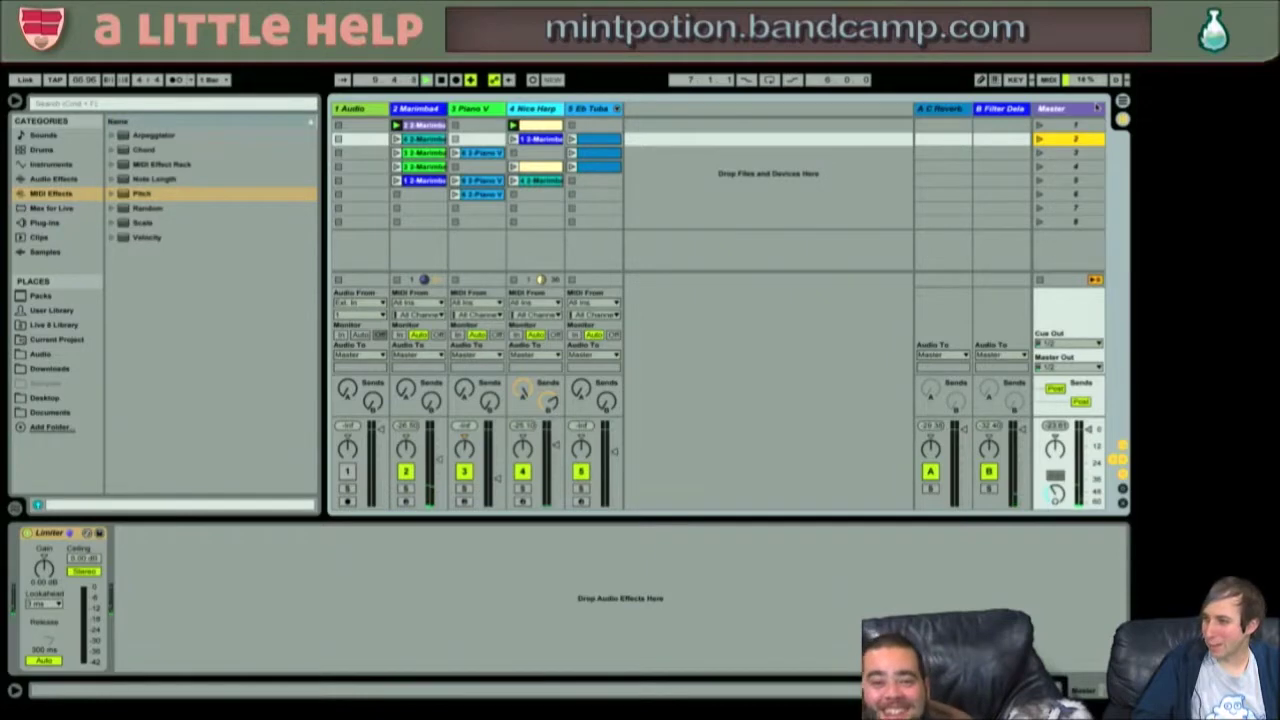
key("Return")
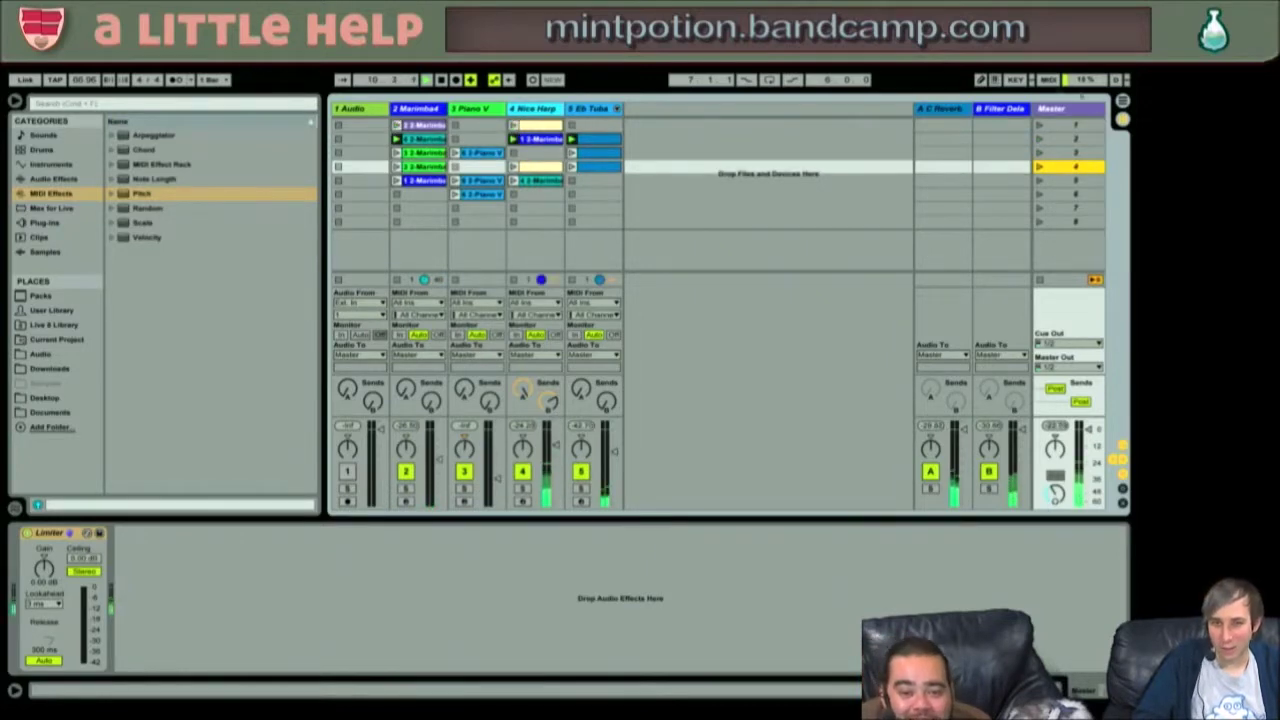
mouse_move(522, 68)
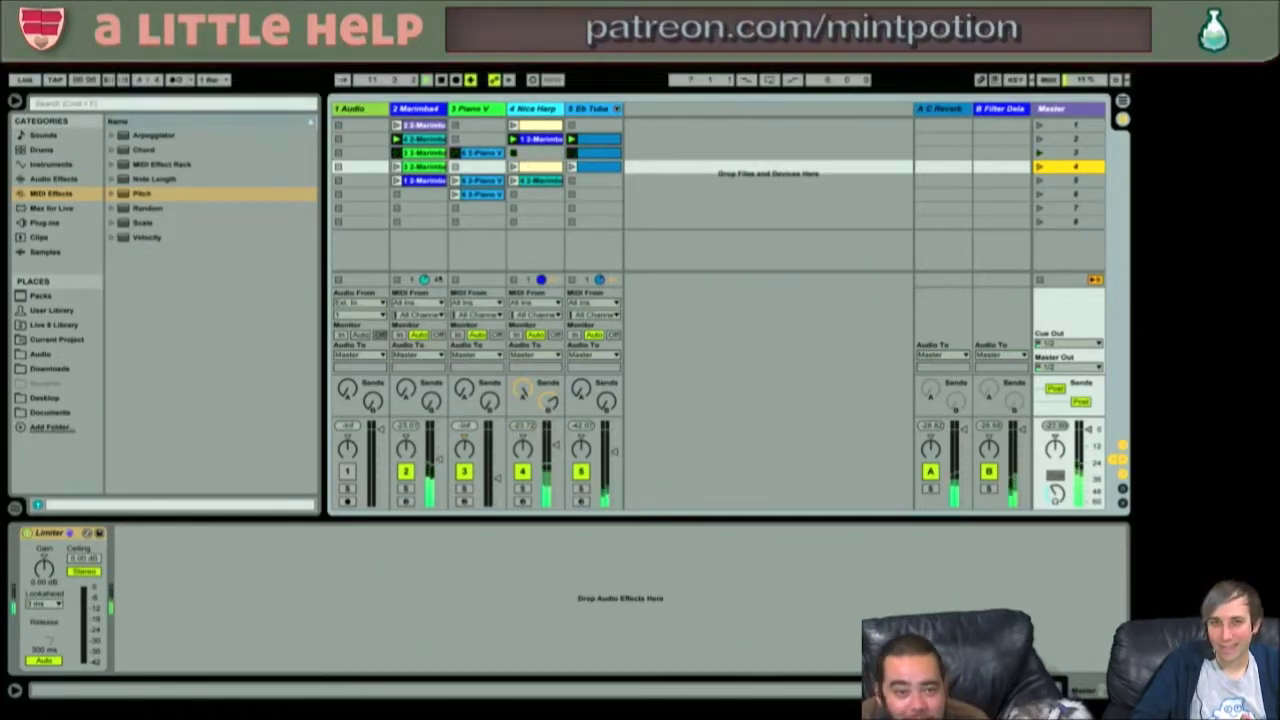
key("ctrl+Up")
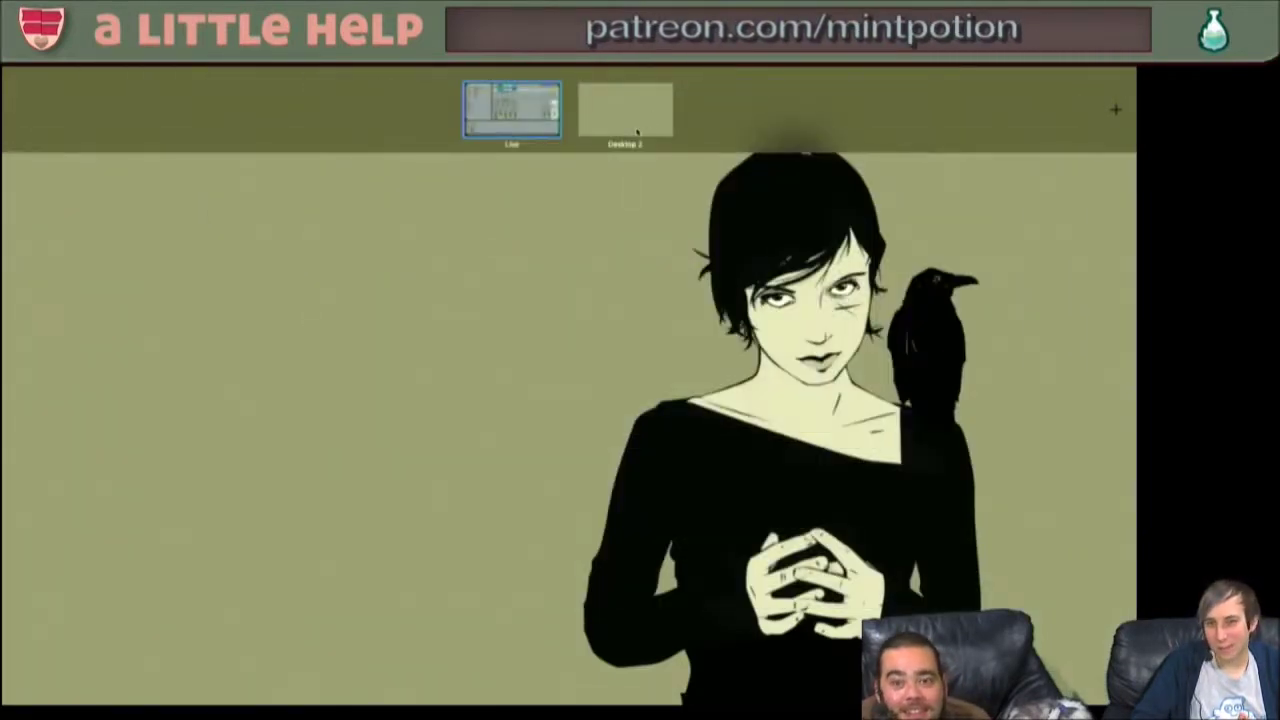
left_click(637, 131)
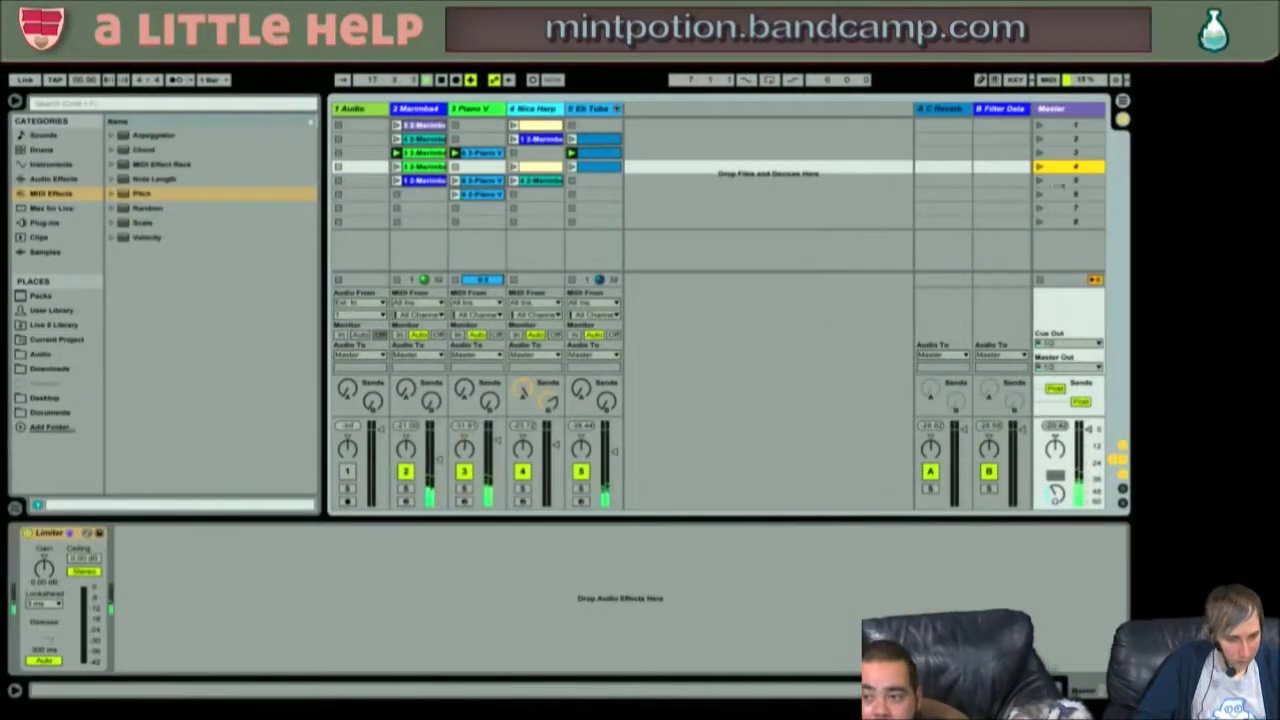
- Launch scene 5 and then scene 6, and switch to the Arrangement view
left_click(1039, 180)
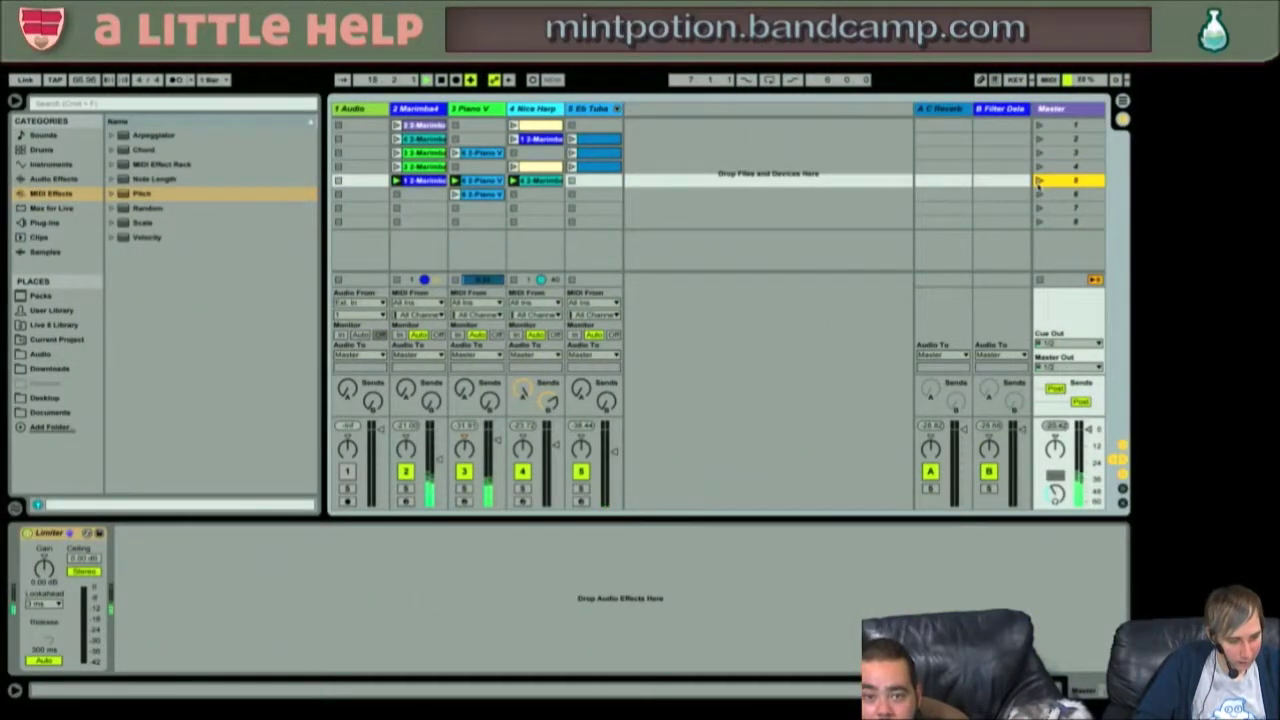
key("Down")
key("Down")
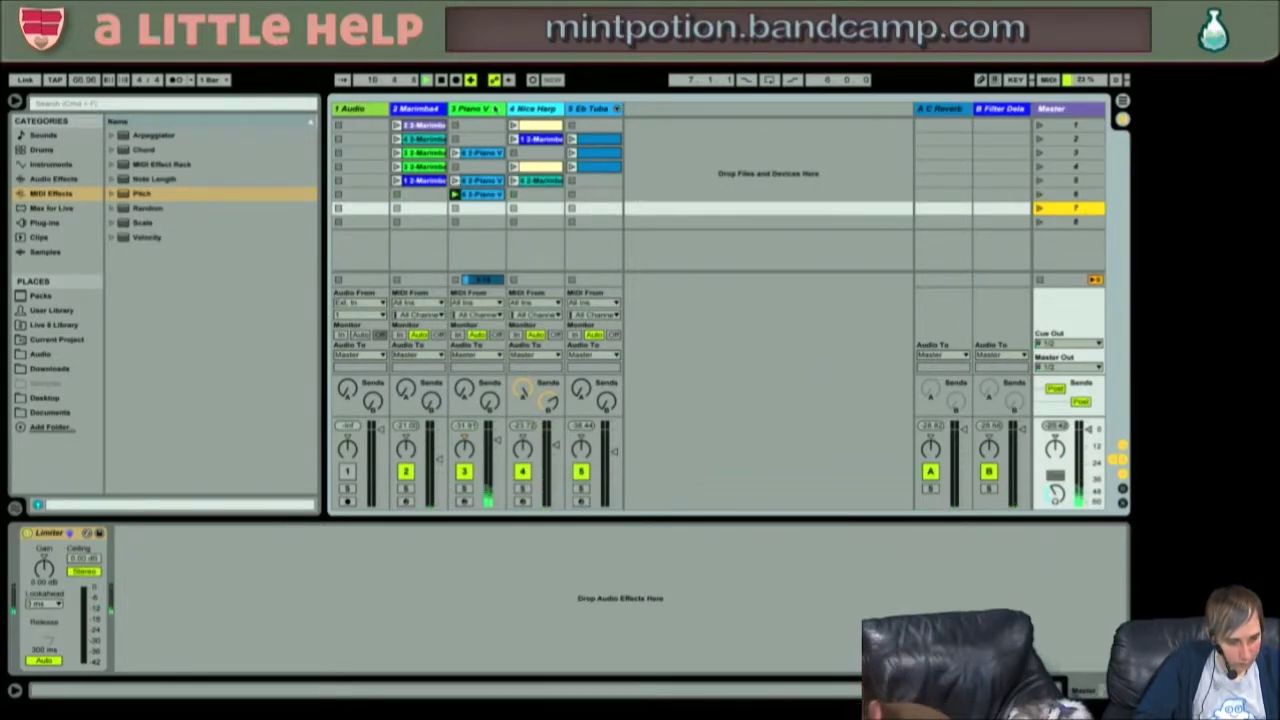
key("Tab")
- Switch to the second desktop, bring the Safari window with the SoundCloud remix onto it and make it full screen
mouse_move(416, 68)
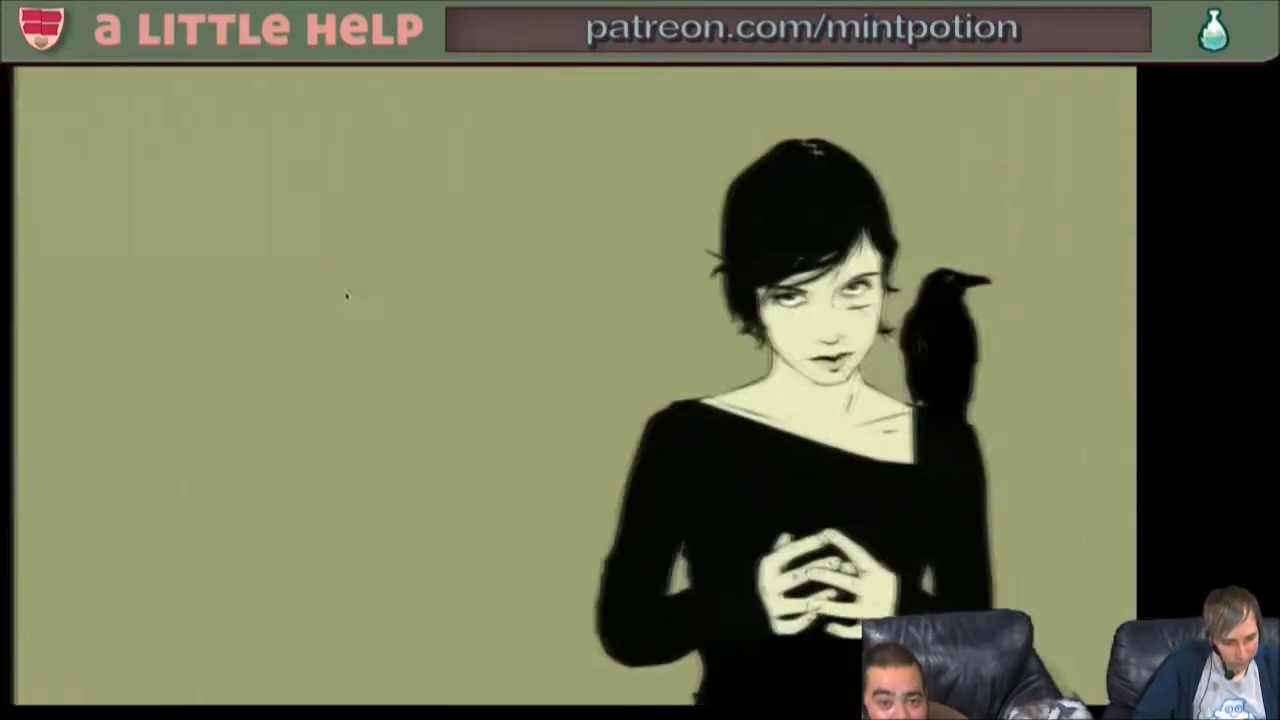
left_click(46, 73)
left_click(322, 292)
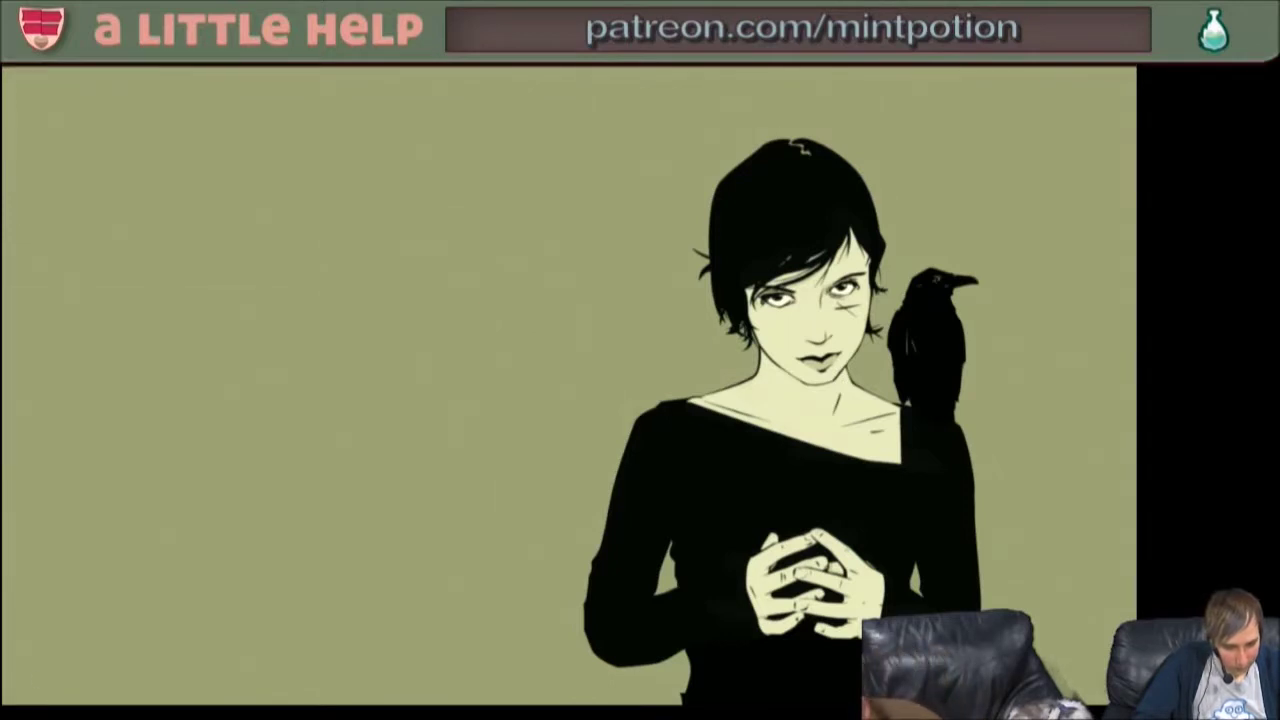
key("ctrl+Up")
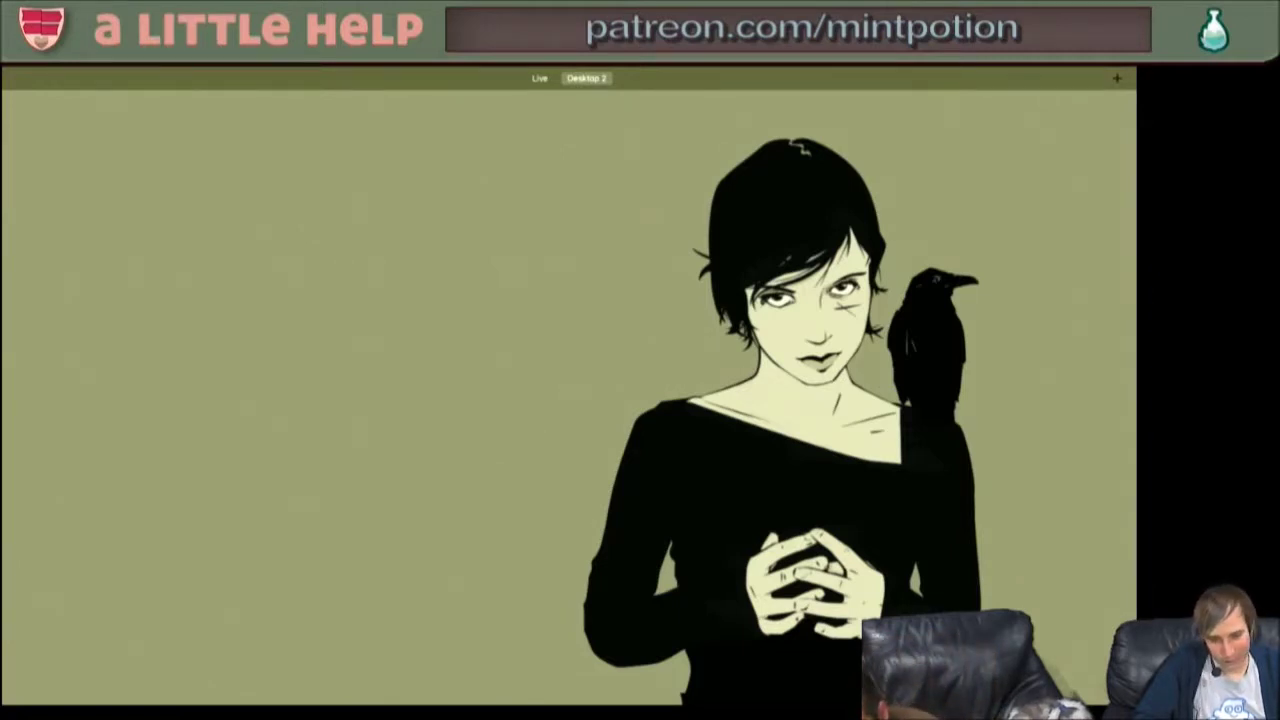
key("Escape")
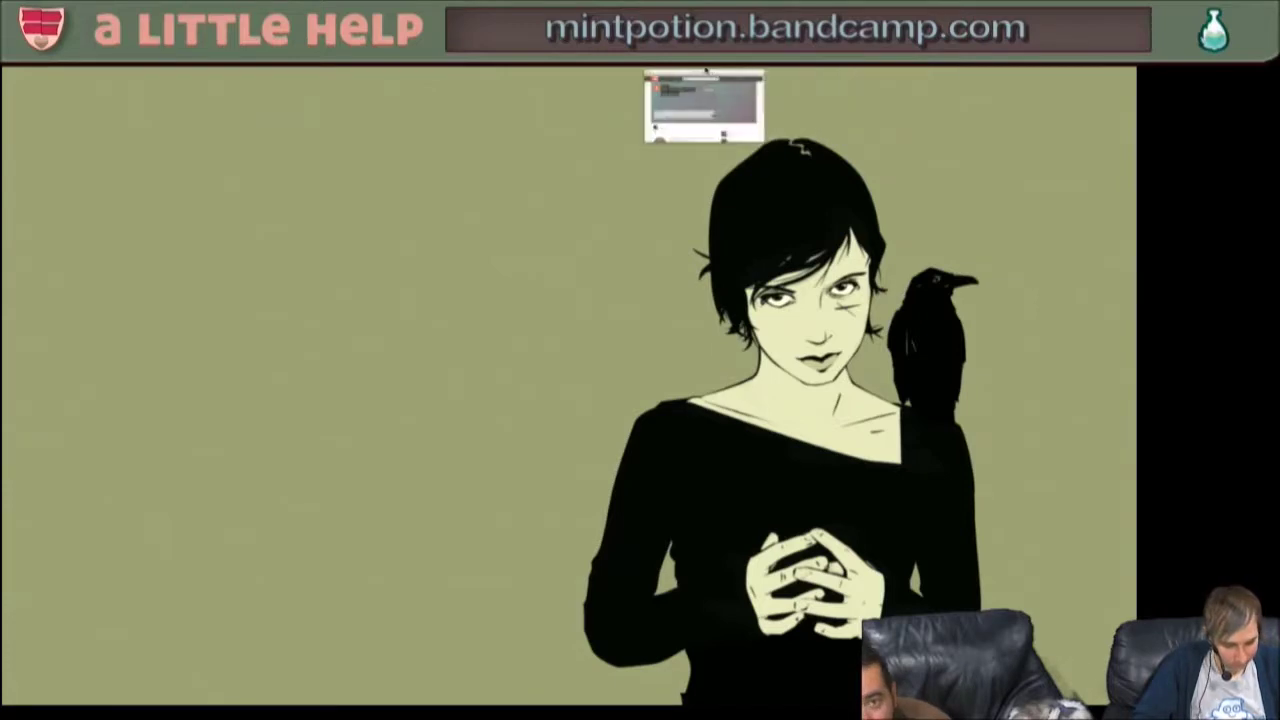
left_click_drag(695, 85, 650, 177)
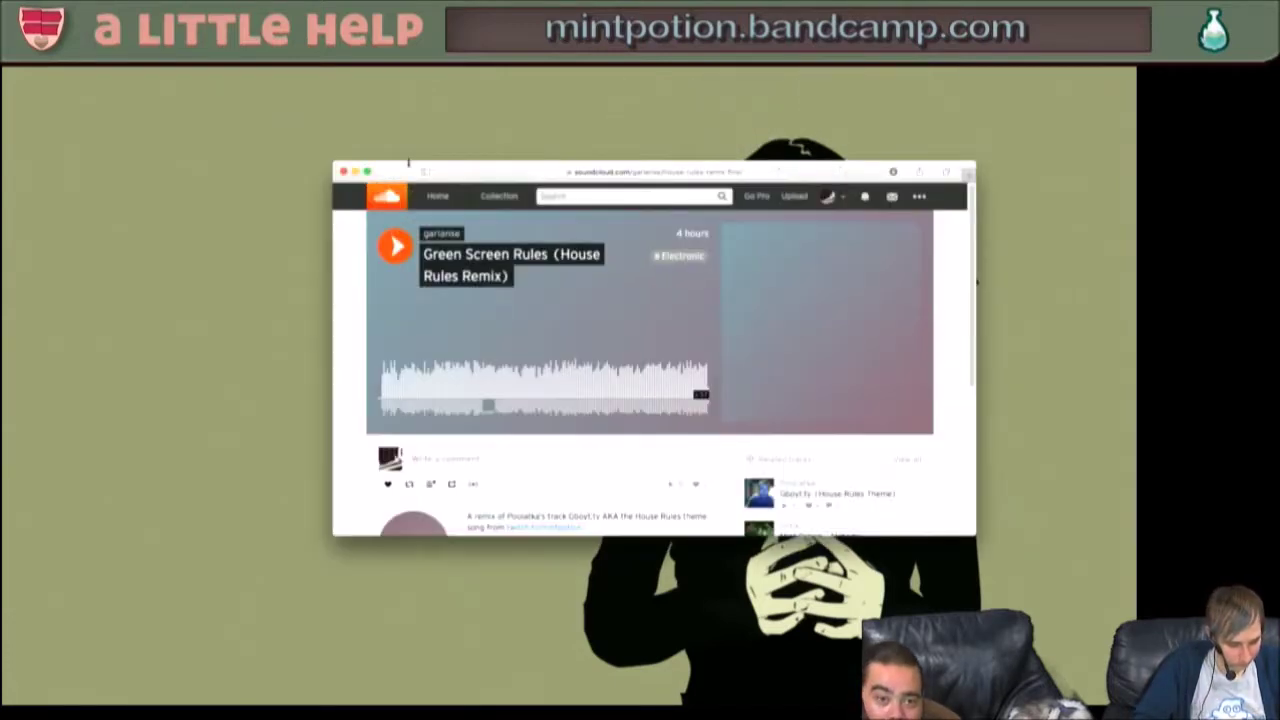
left_click(366, 172)
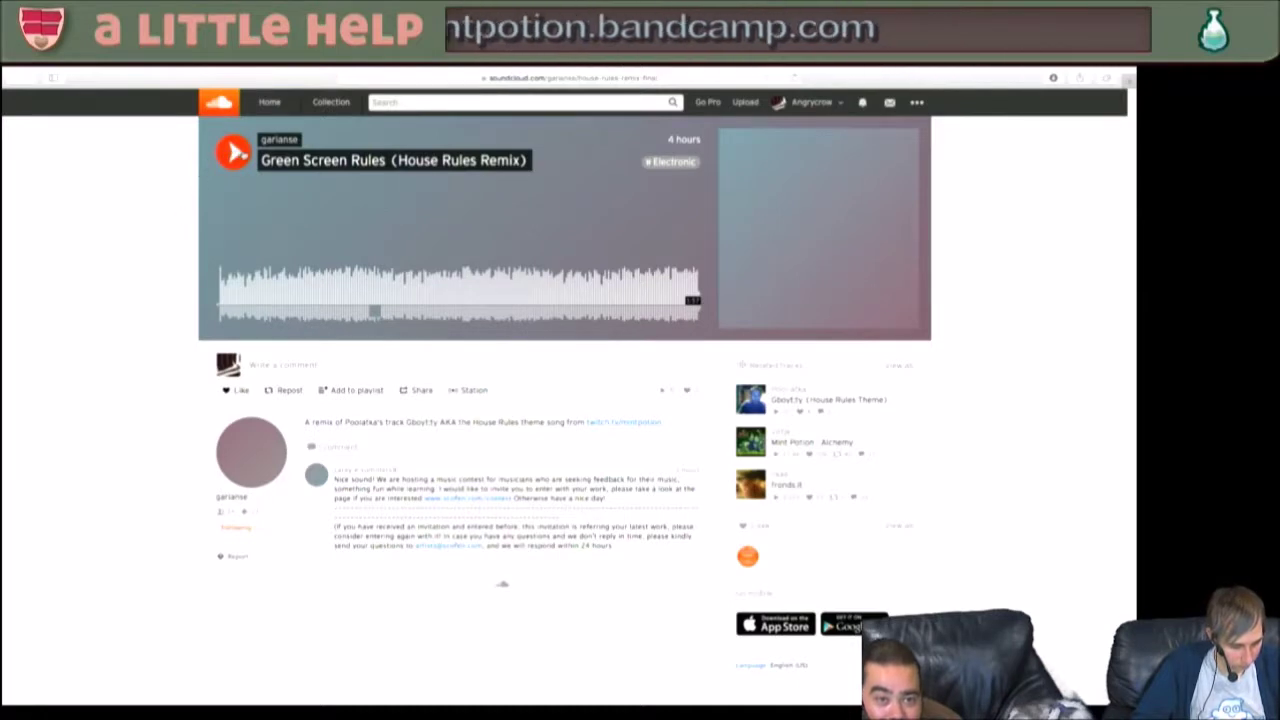
- Play the track Green Screen Rules (House Rules Remix) and lower the player volume
left_click(234, 151)
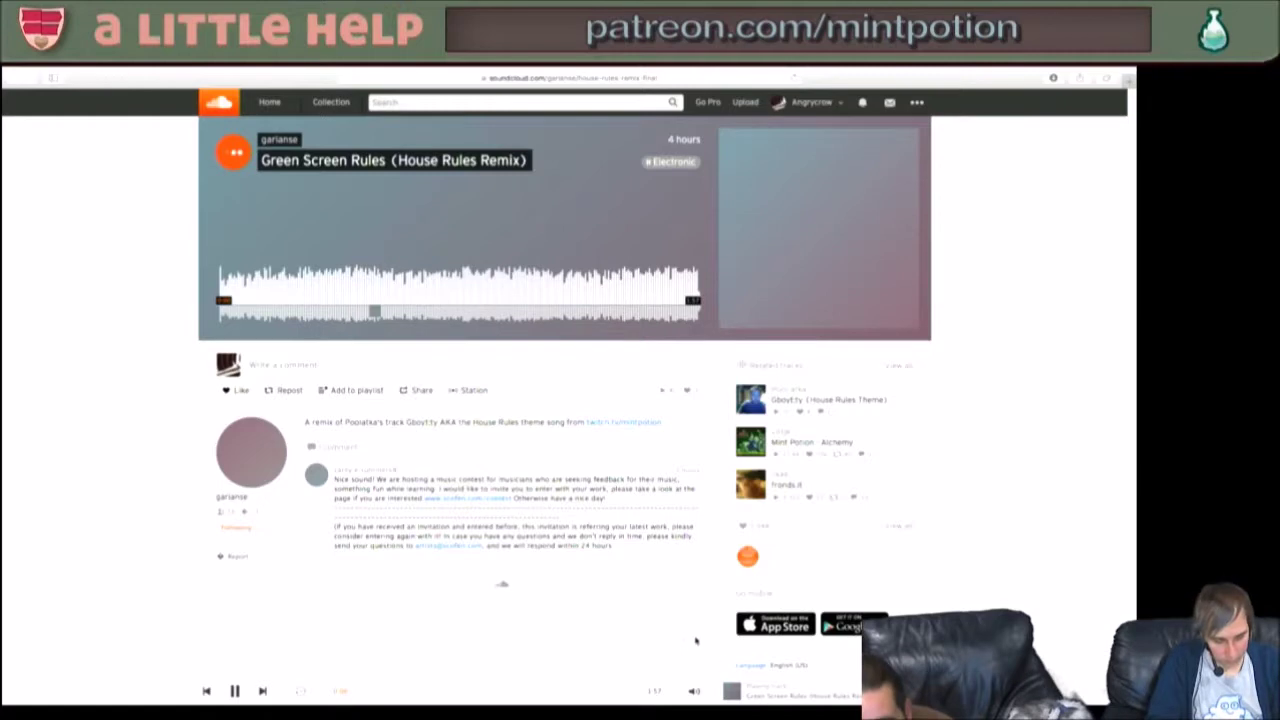
mouse_move(695, 685)
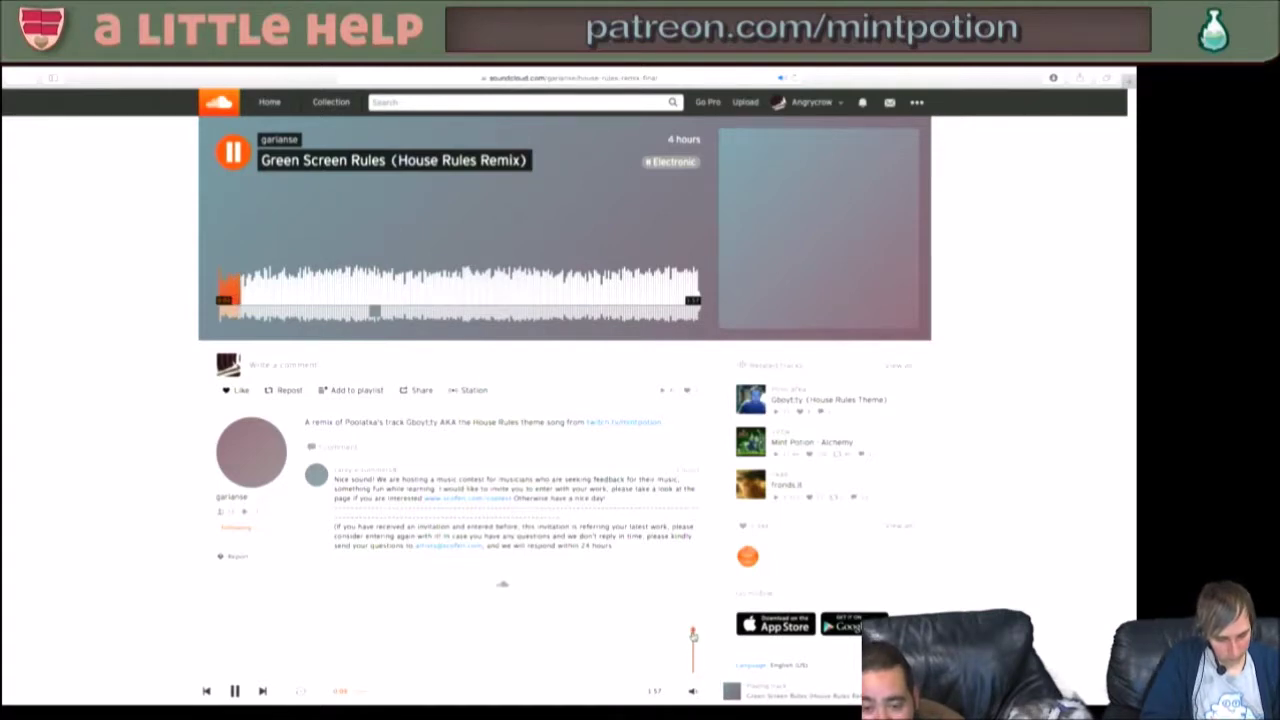
left_click_drag(695, 648, 696, 653)
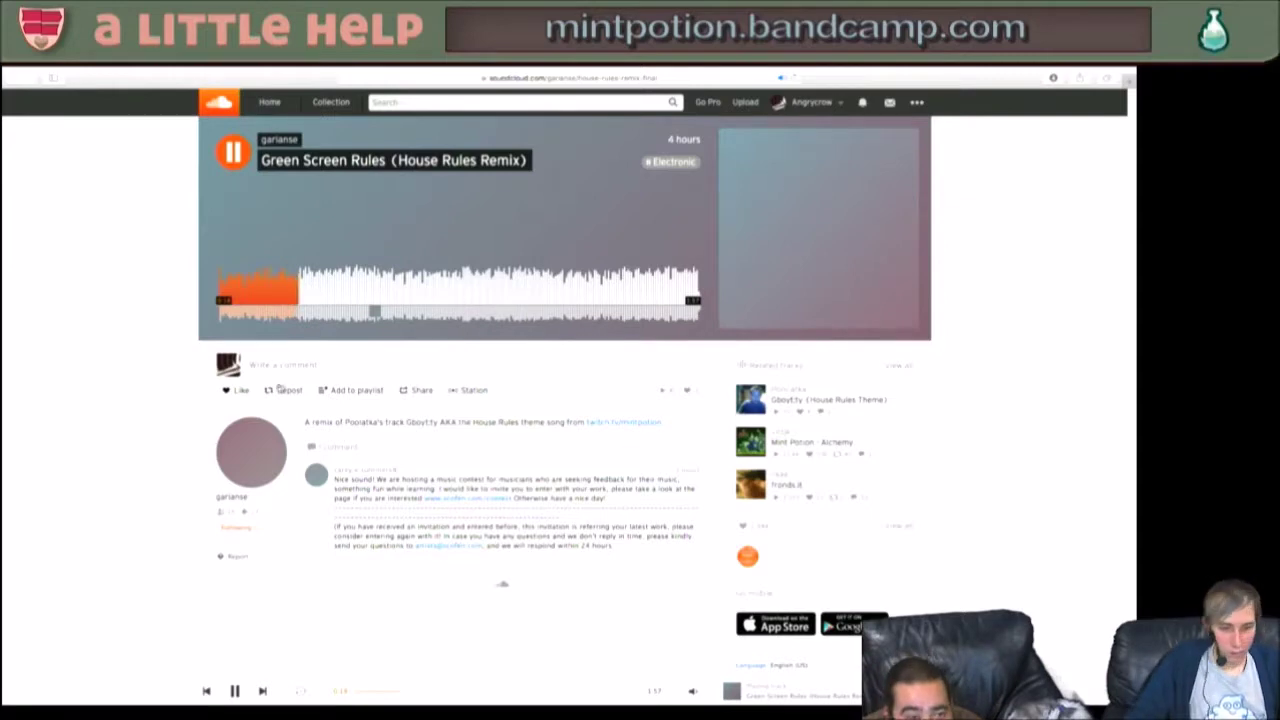
- Like the remix and post the comment "YO" mentioning the original theme song's artist
left_click(235, 392)
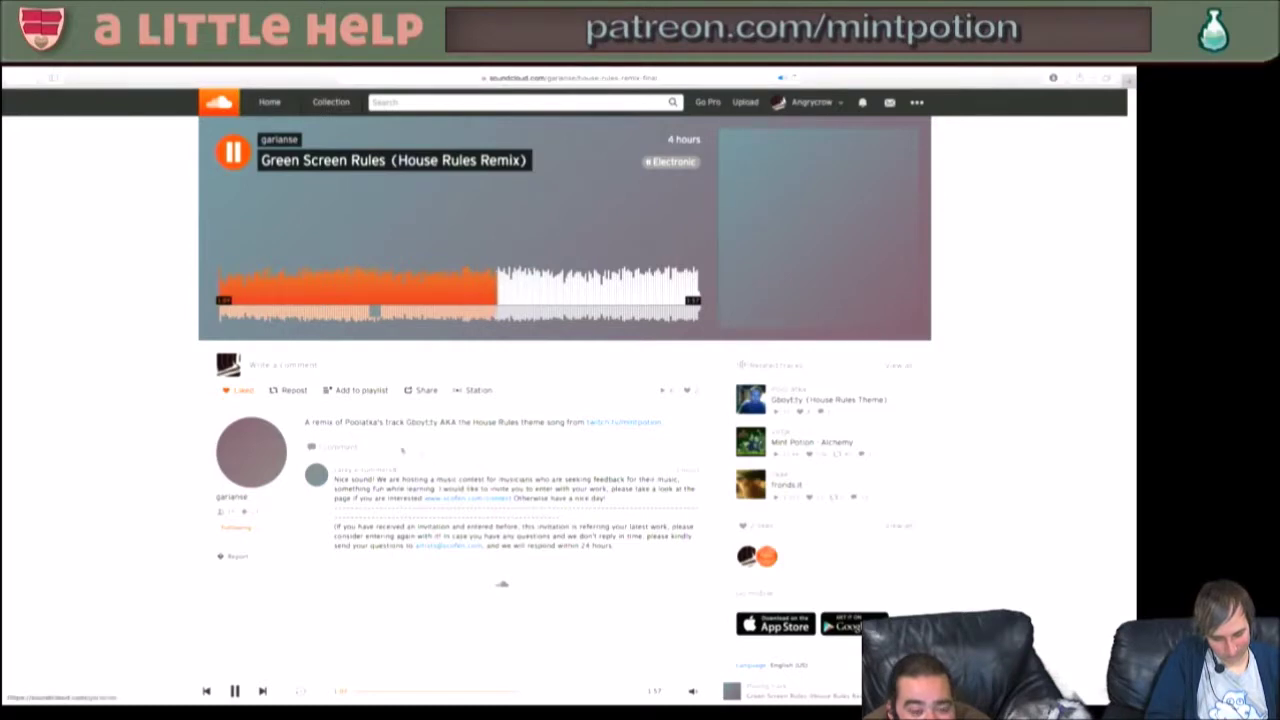
left_click(543, 368)
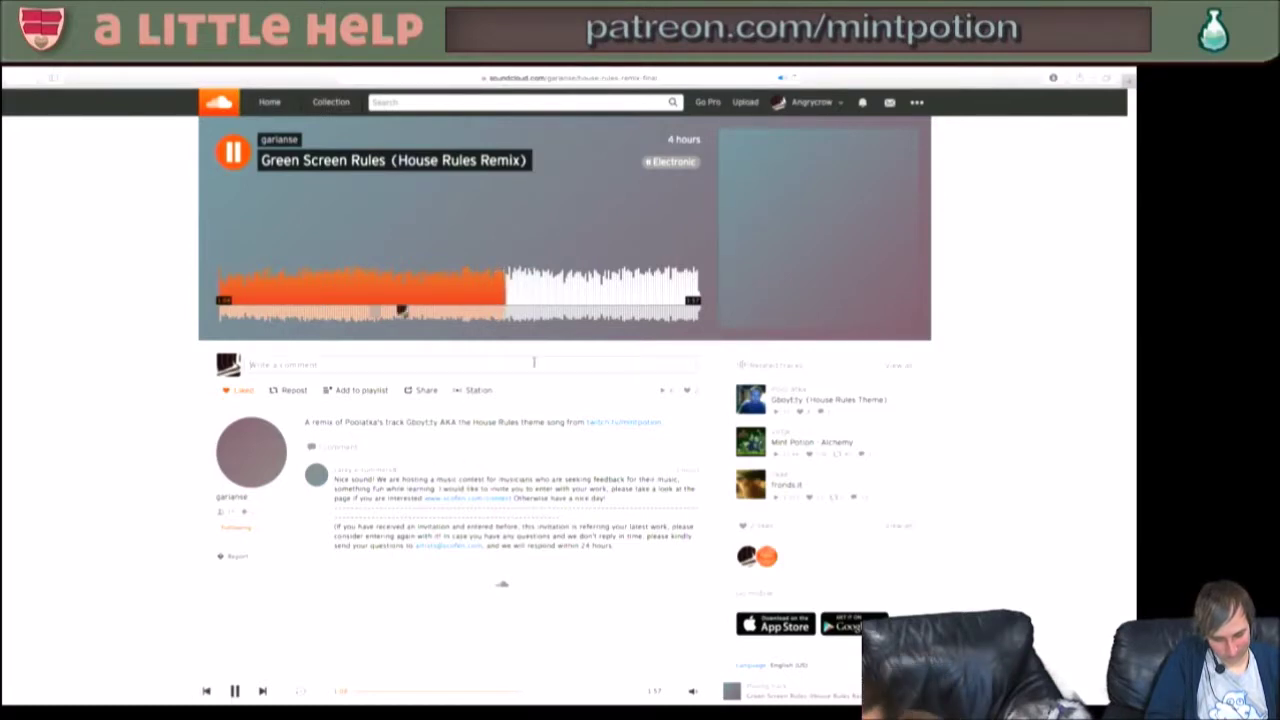
type("@poolatka")
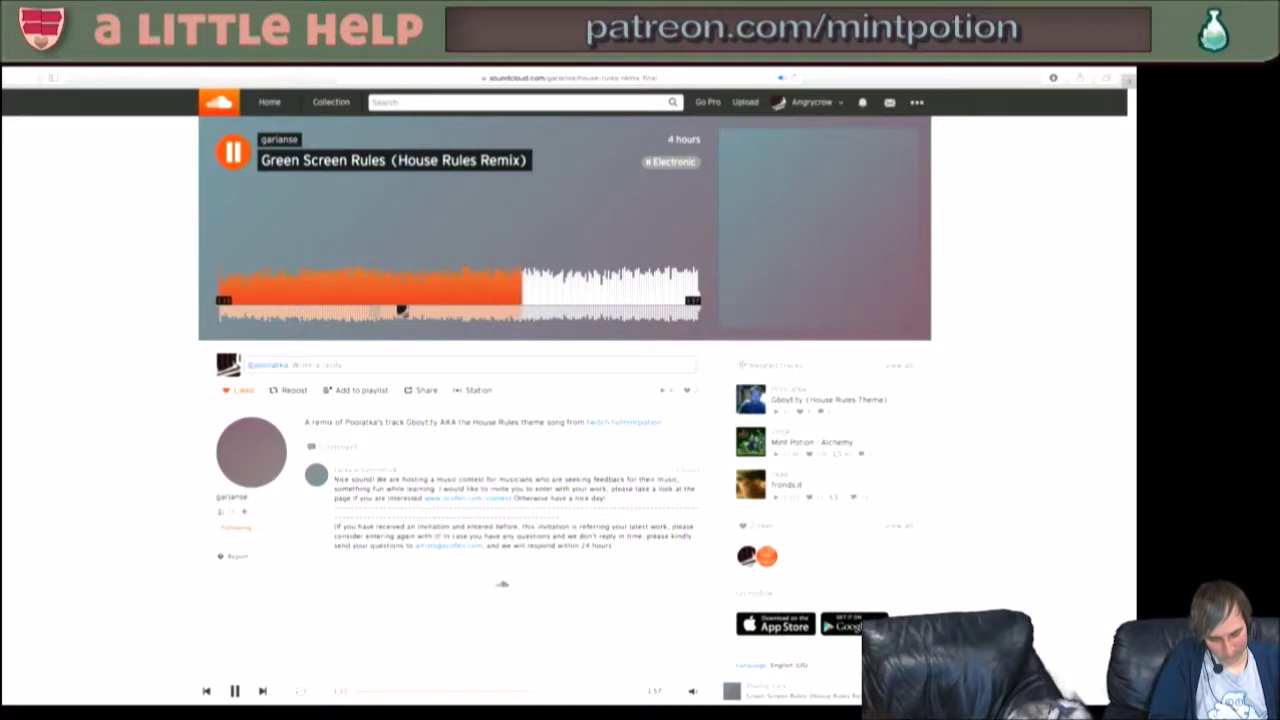
type(" YO")
key("Return")
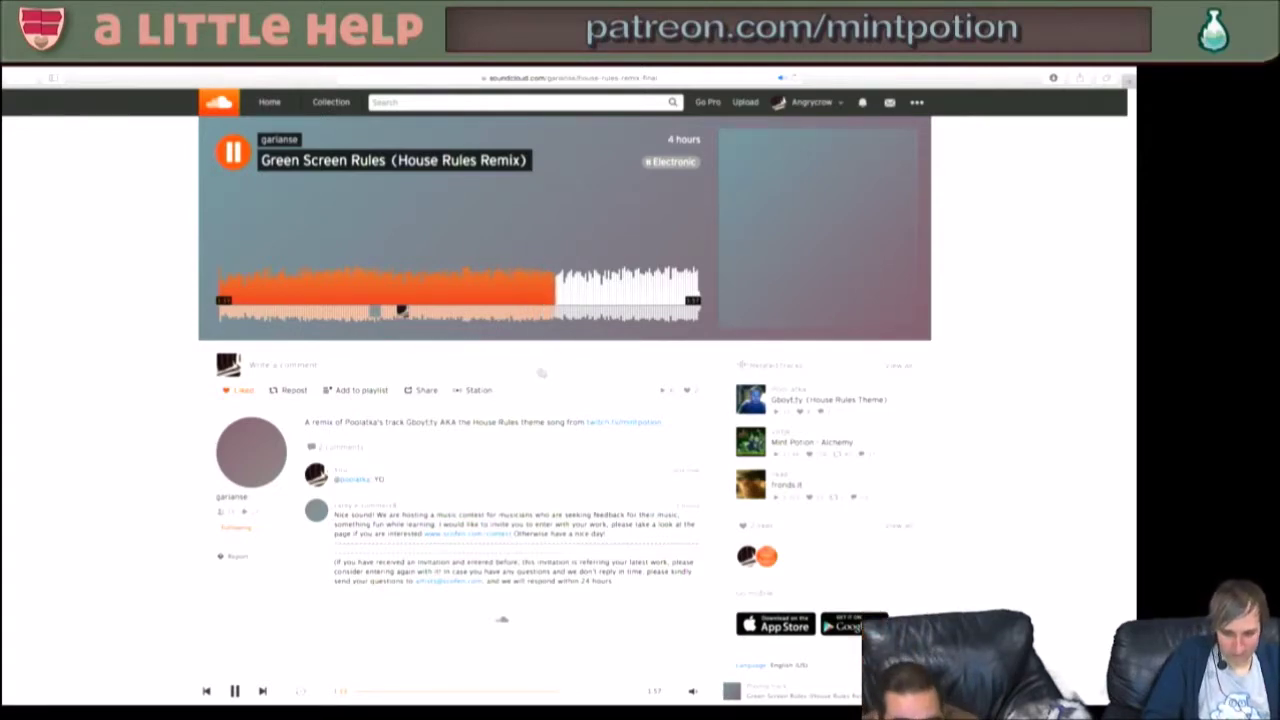
- Close the SoundCloud page and switch from the full-screen browser to the second desktop
mouse_move(518, 466)
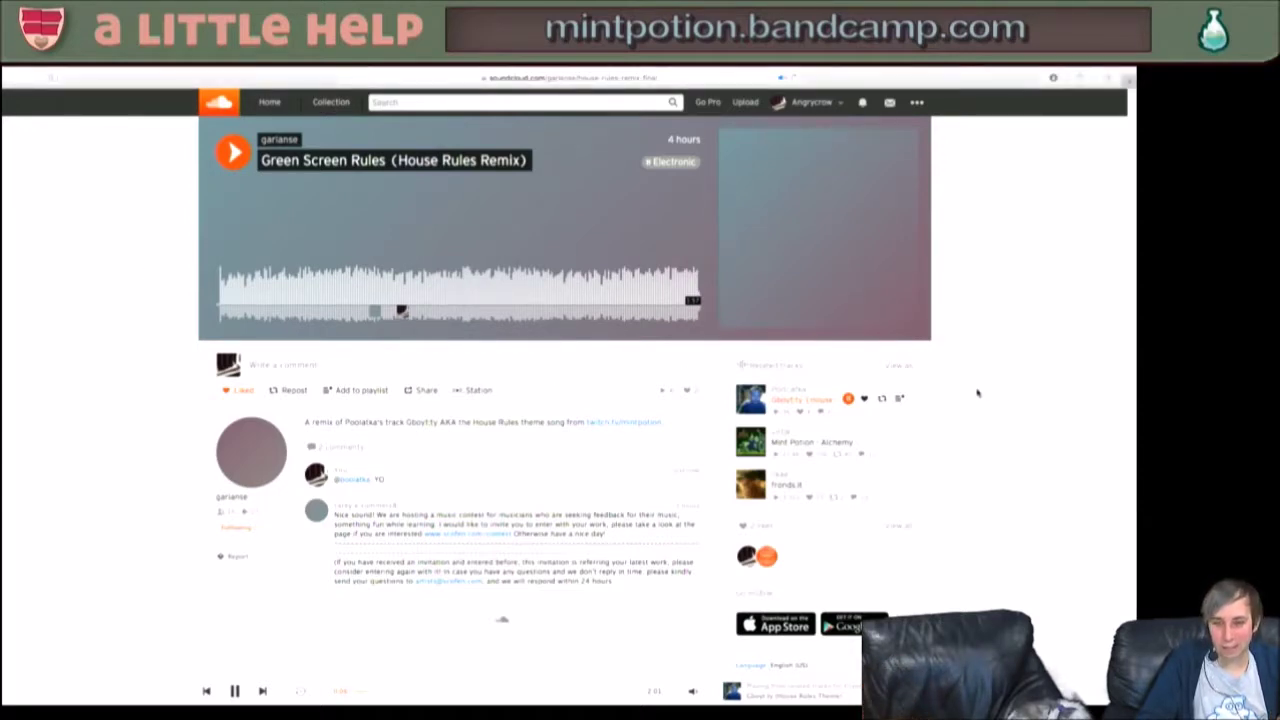
key("ctrl+w")
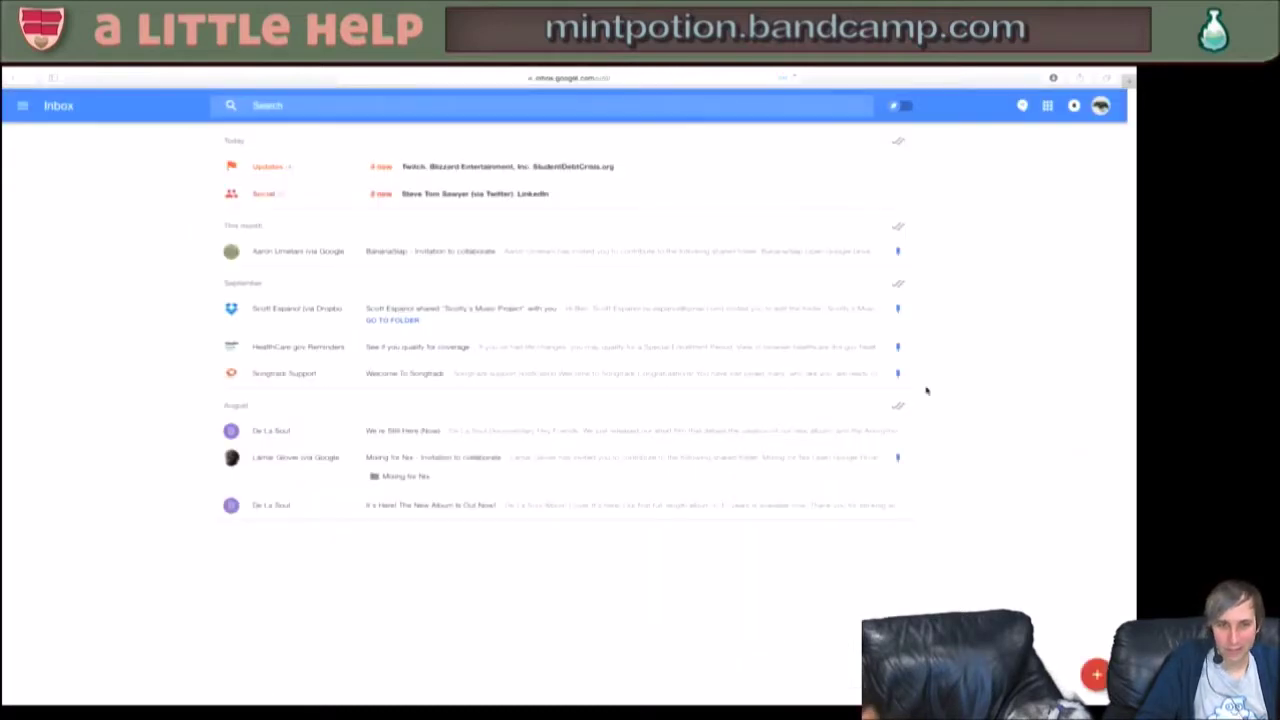
key("alt+F4")
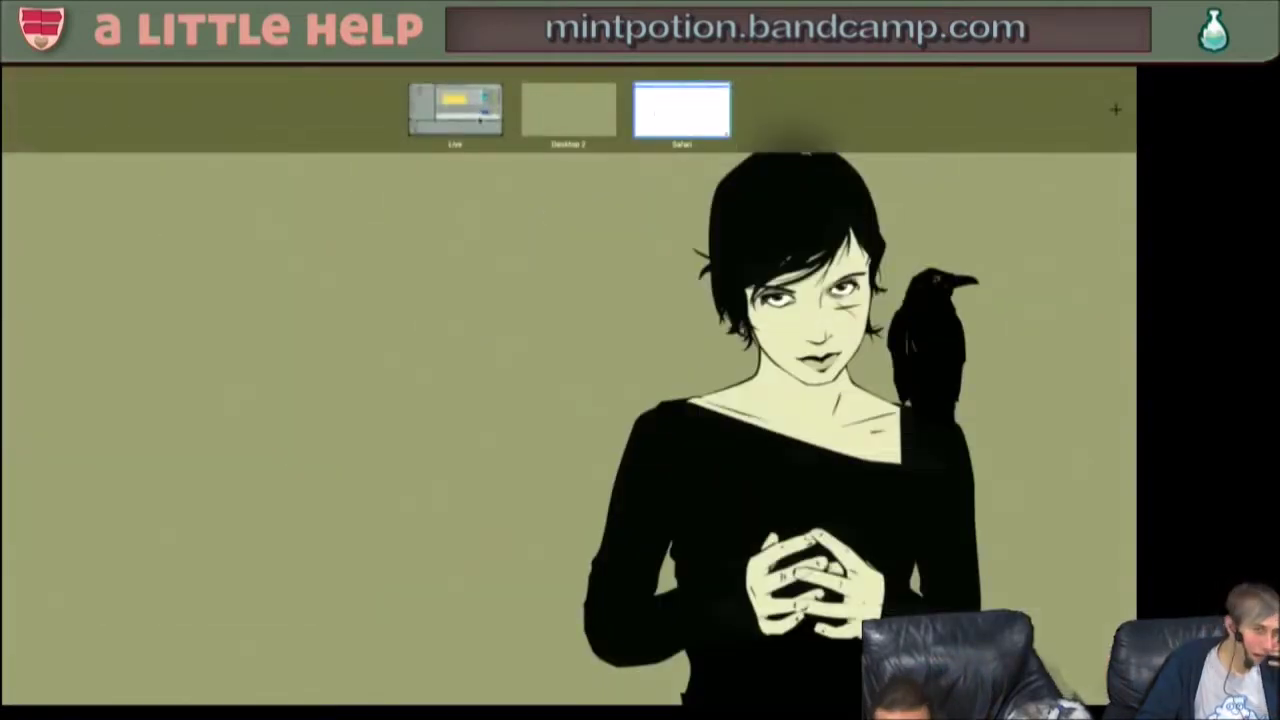
left_click(681, 110)
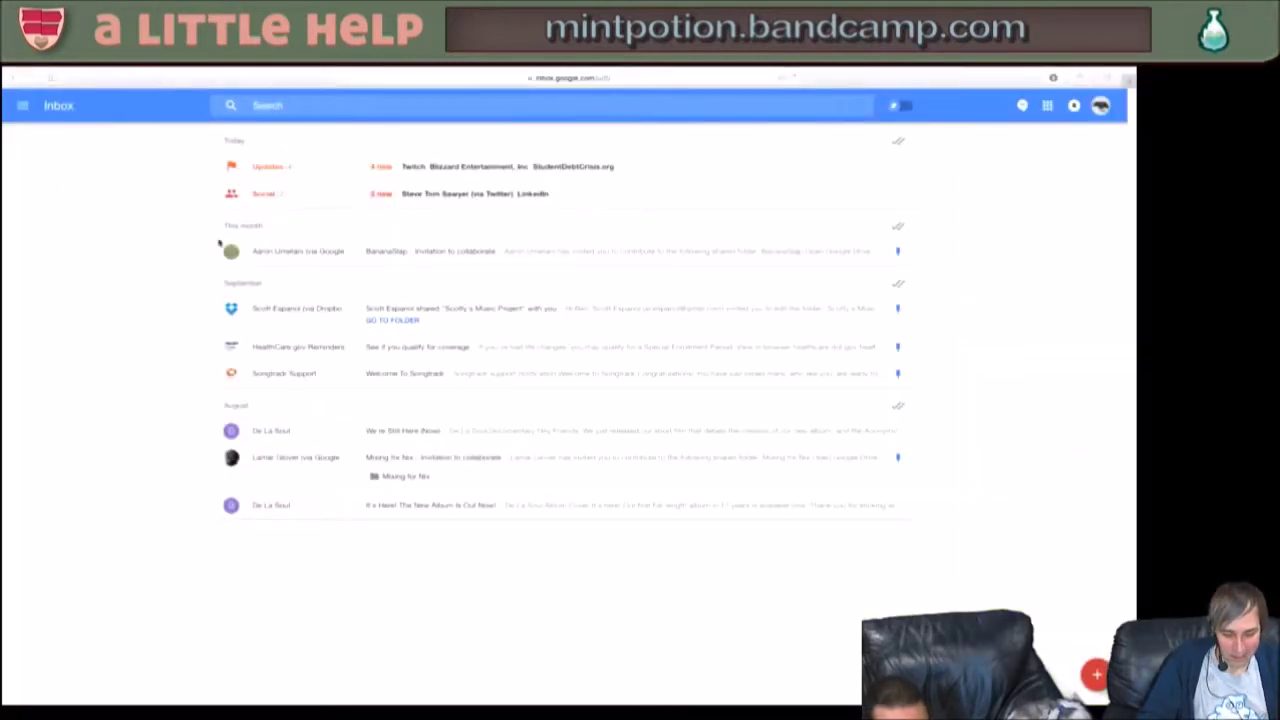
key("ctrl+Up")
left_click(588, 100)
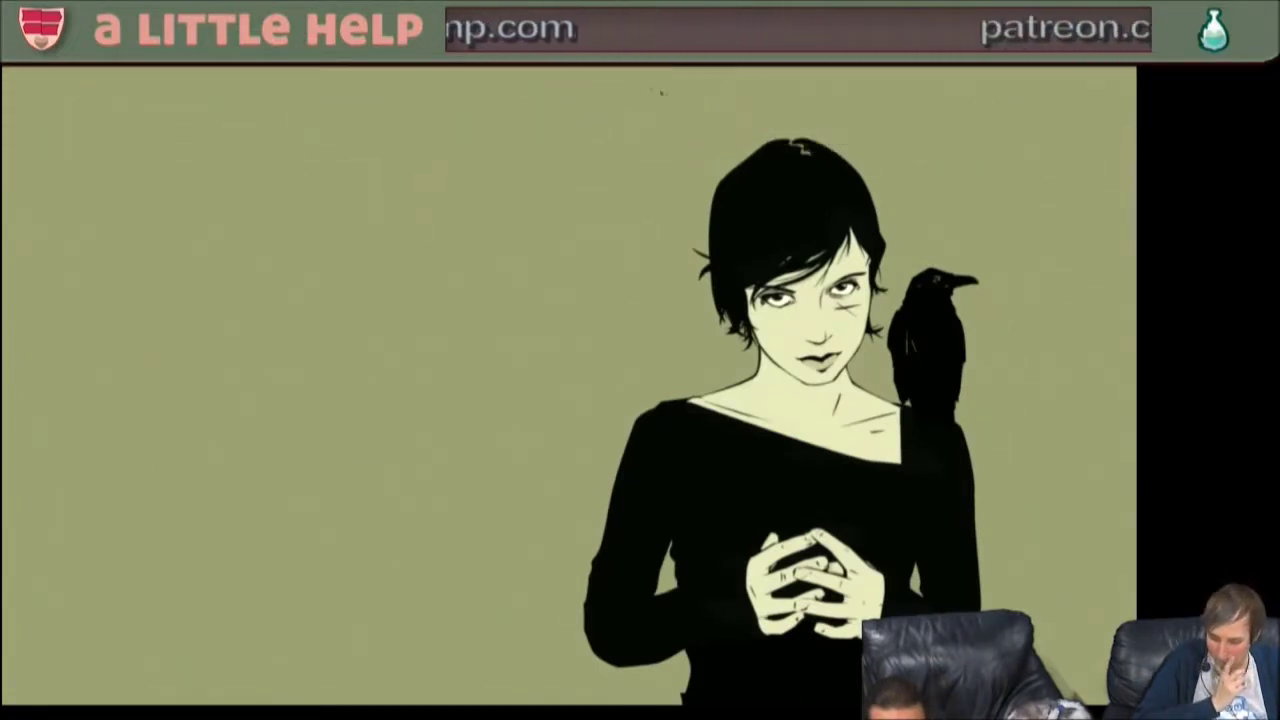
key("ctrl+Up")
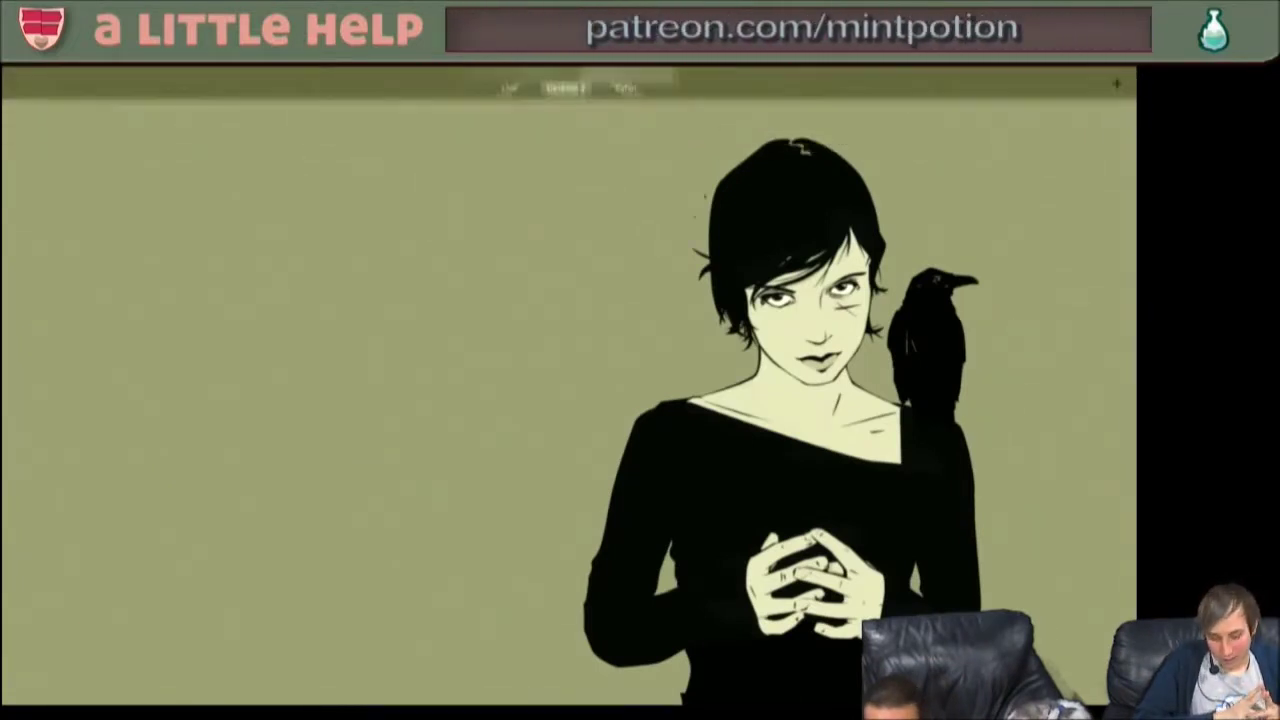
left_click(680, 110)
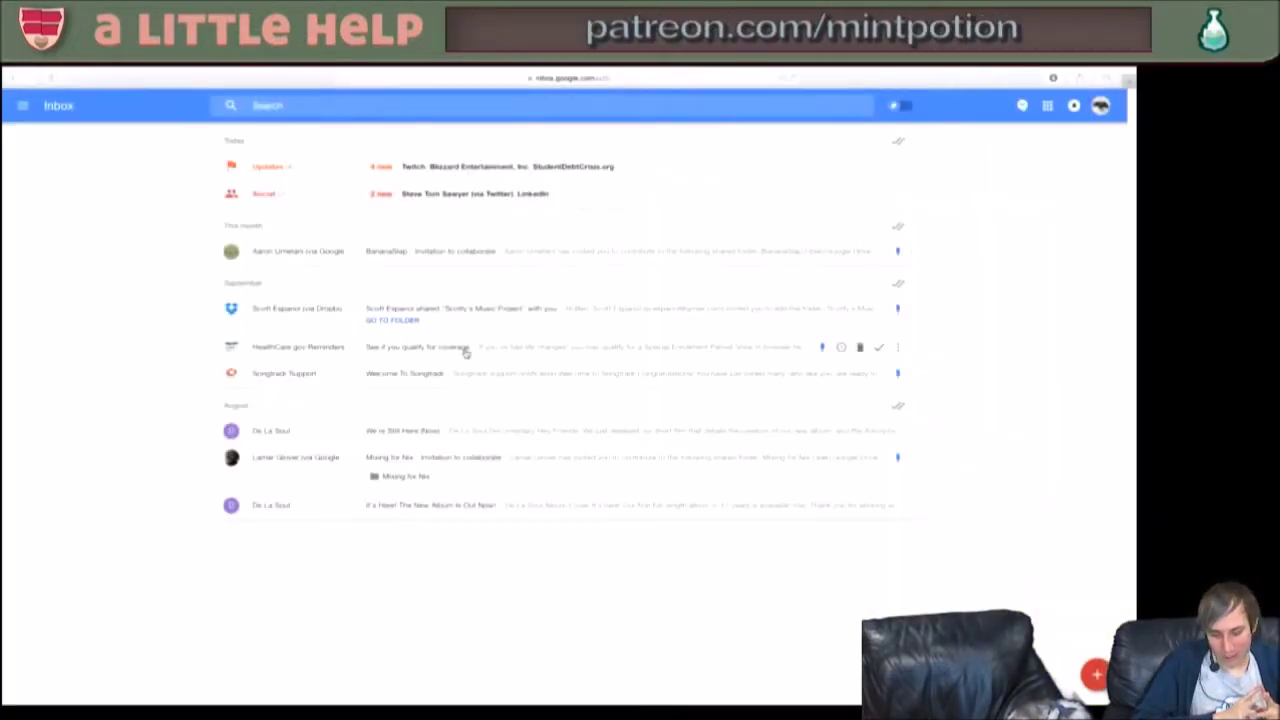
key("ctrl+Left")
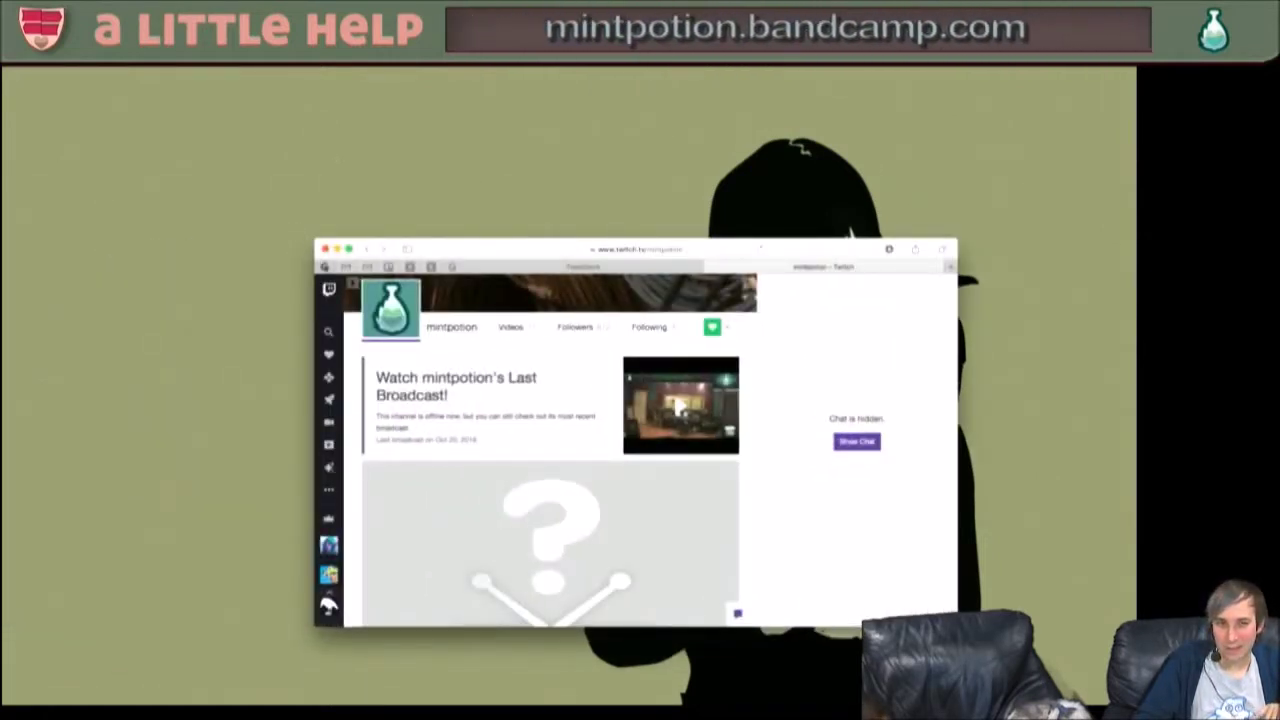
- Open the pinned Google Inbox page and search the mail for "poo"
left_click(325, 267)
key("slash")
type("d")
key("BackSpace")
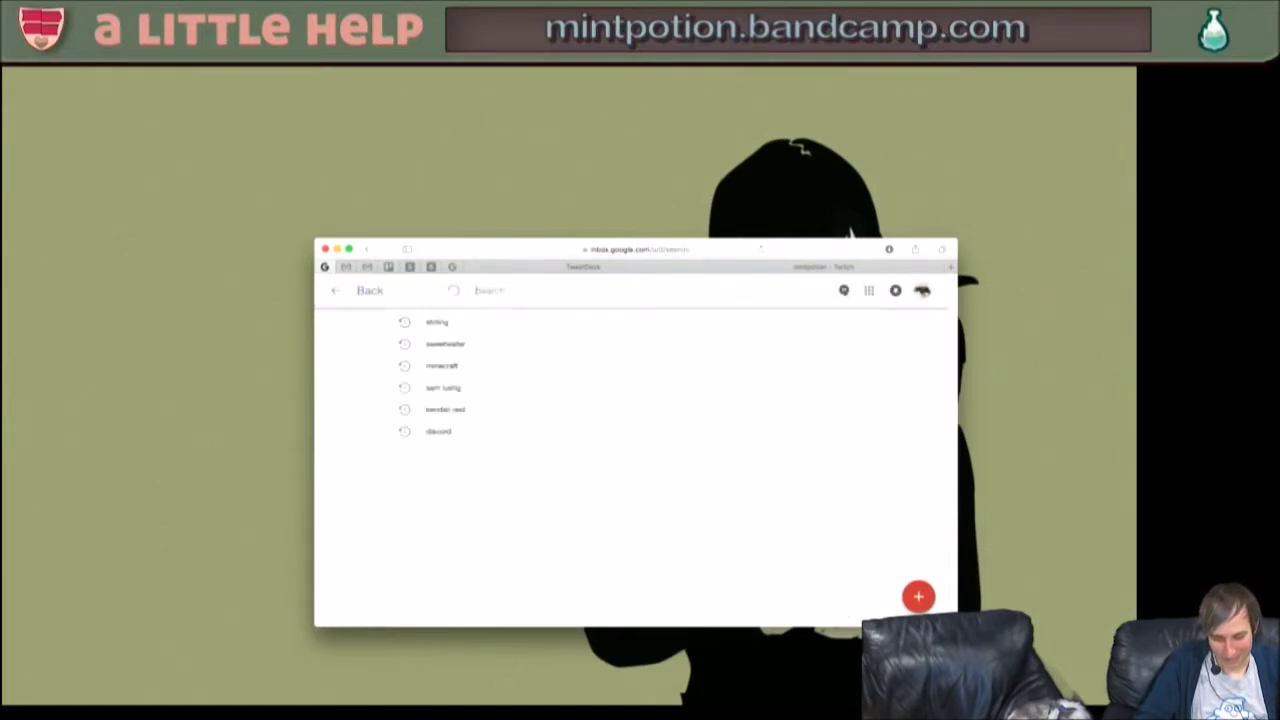
type("pool")
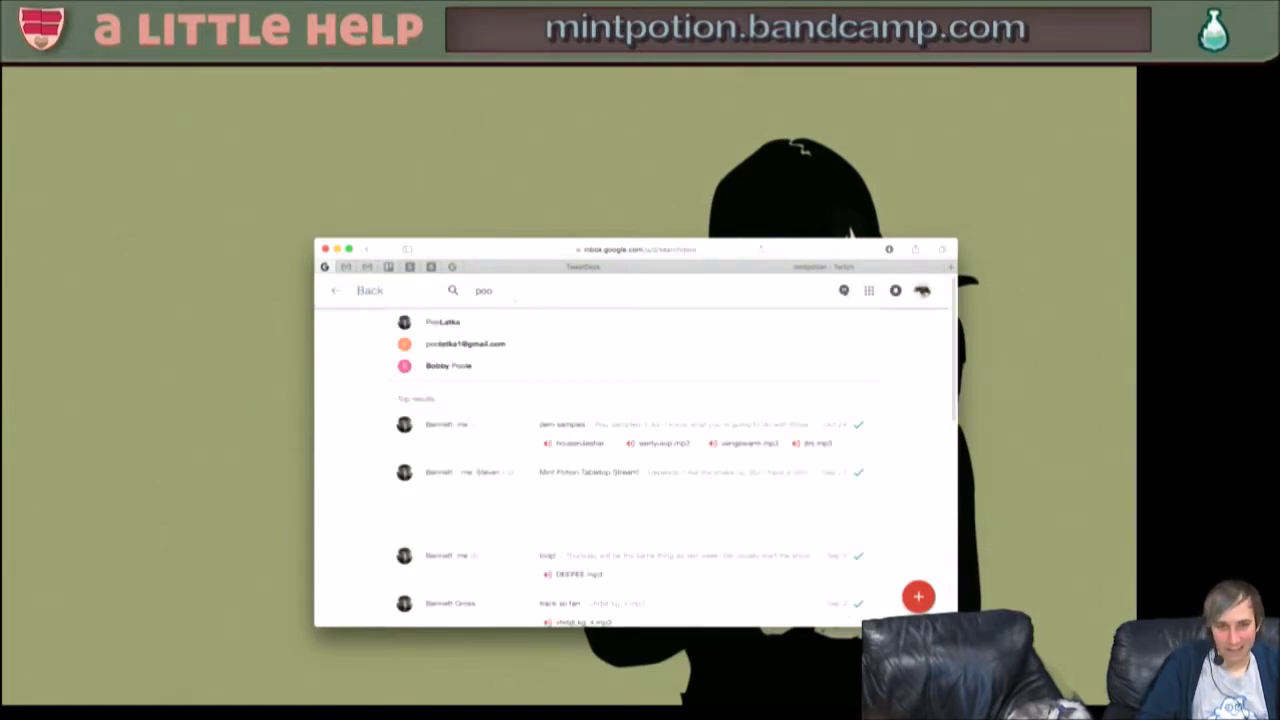
- Play the houseruleshardcore.mp3 attachment at reduced volume, then close its player and return to the search results
left_click(588, 445)
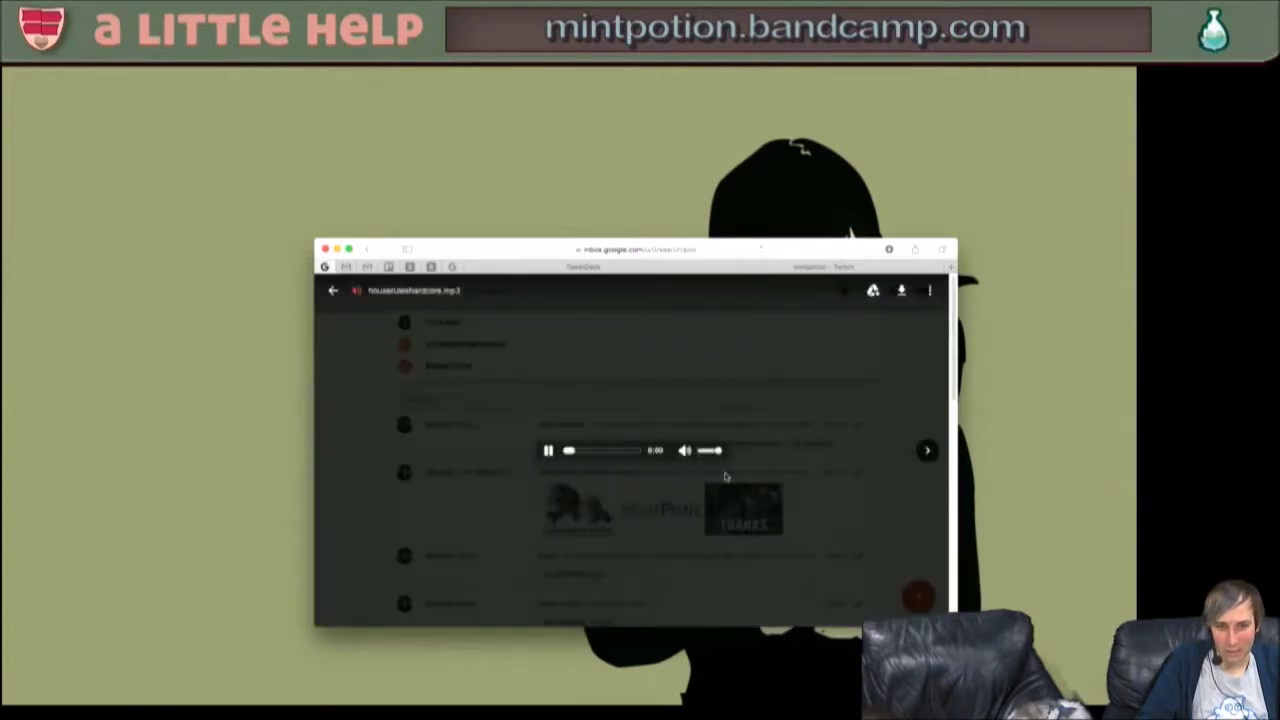
mouse_move(717, 451)
left_mouse_down()
mouse_move(697, 452)
mouse_move(708, 453)
left_mouse_up()
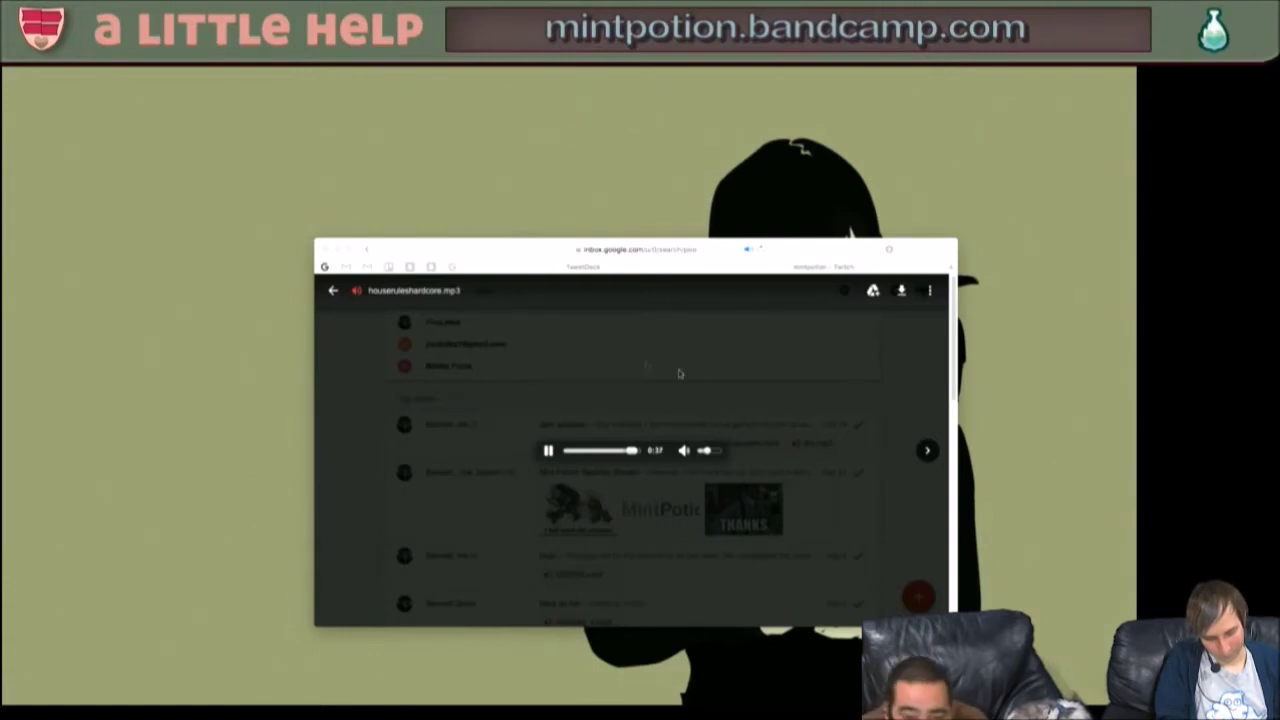
left_click(582, 385)
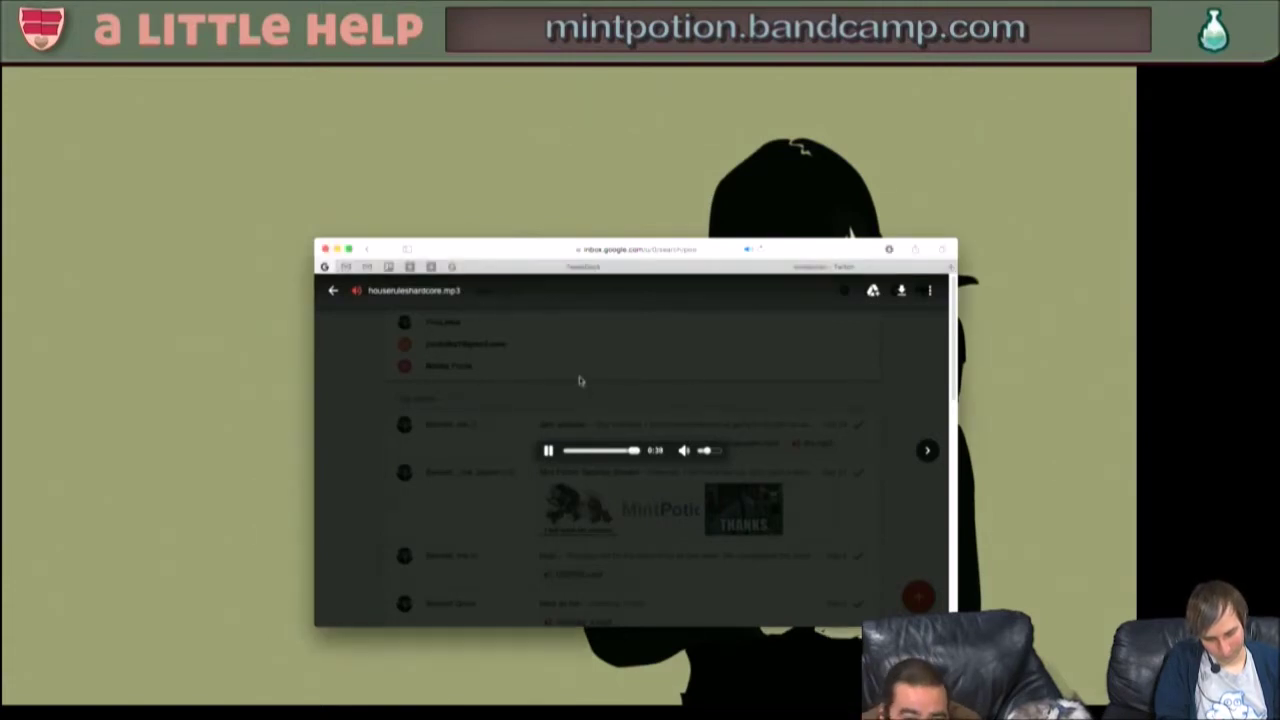
left_click(548, 450)
left_click(685, 402)
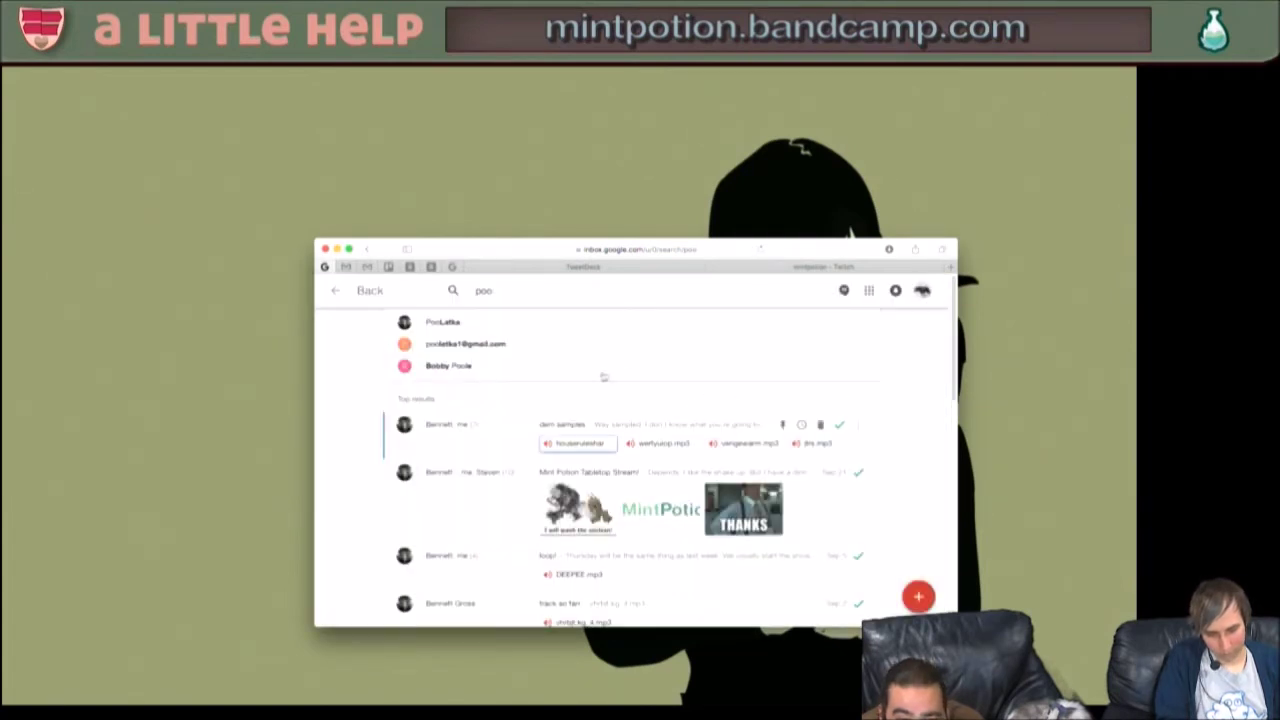
- Send the reply "please make a night core version of this song" in the "dem samples" email thread, and switch back to Ableton Live
left_click(519, 427)
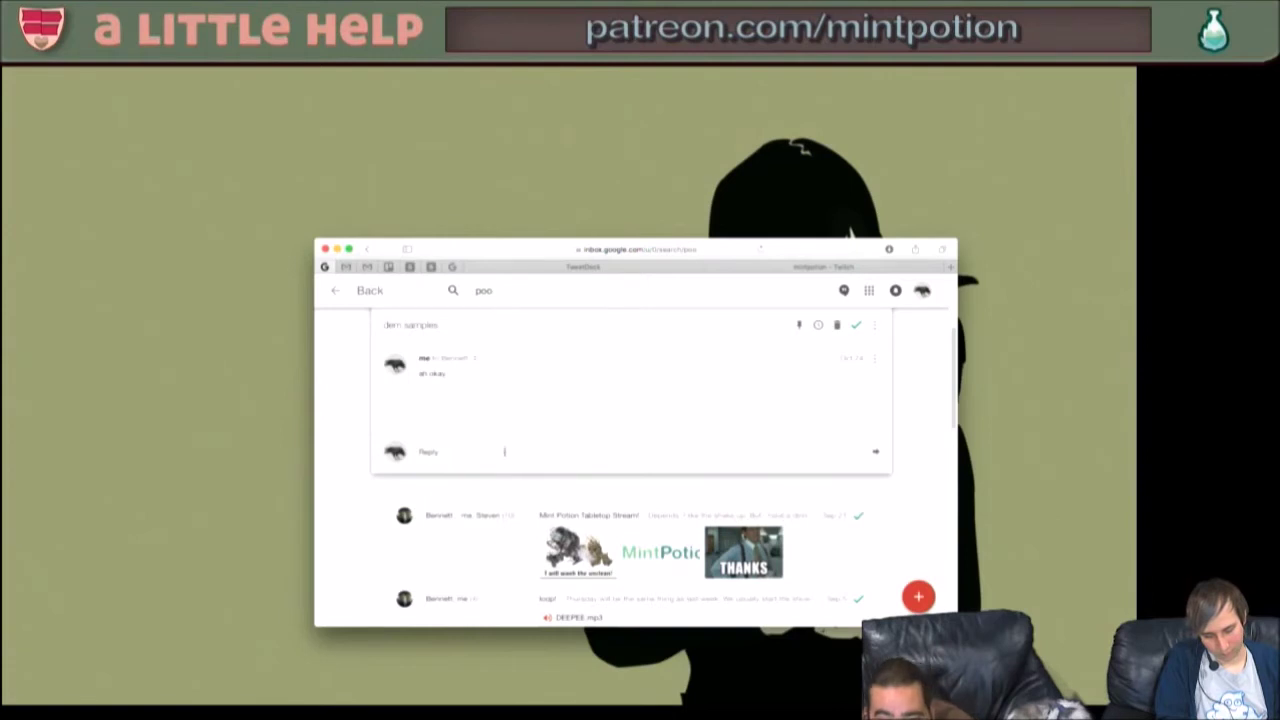
left_click(506, 452)
type("please")
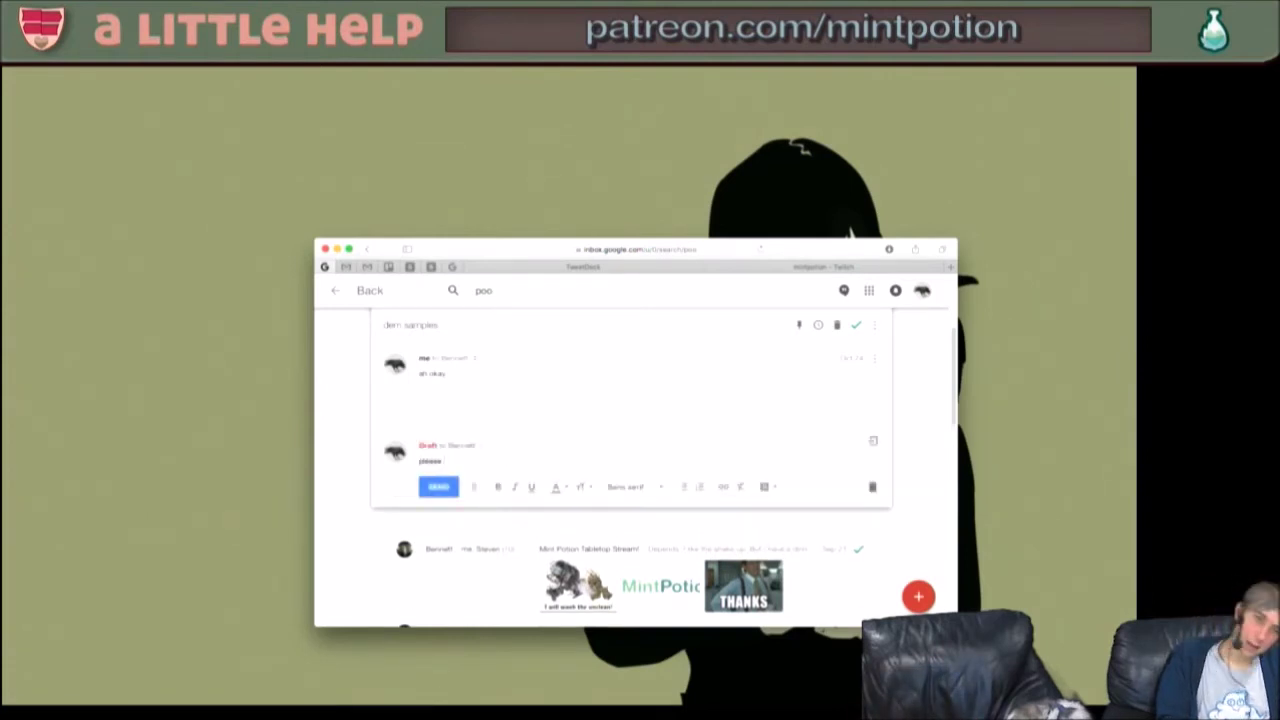
type(" ma")
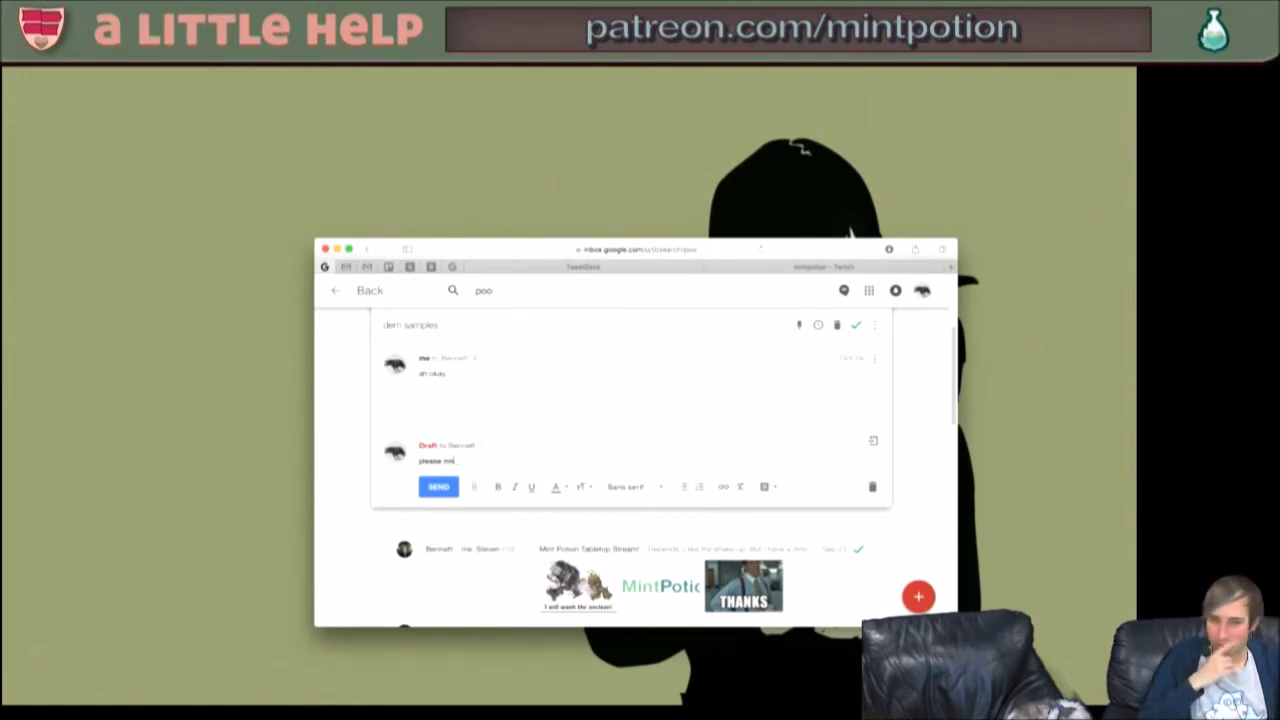
type("ke a mgi")
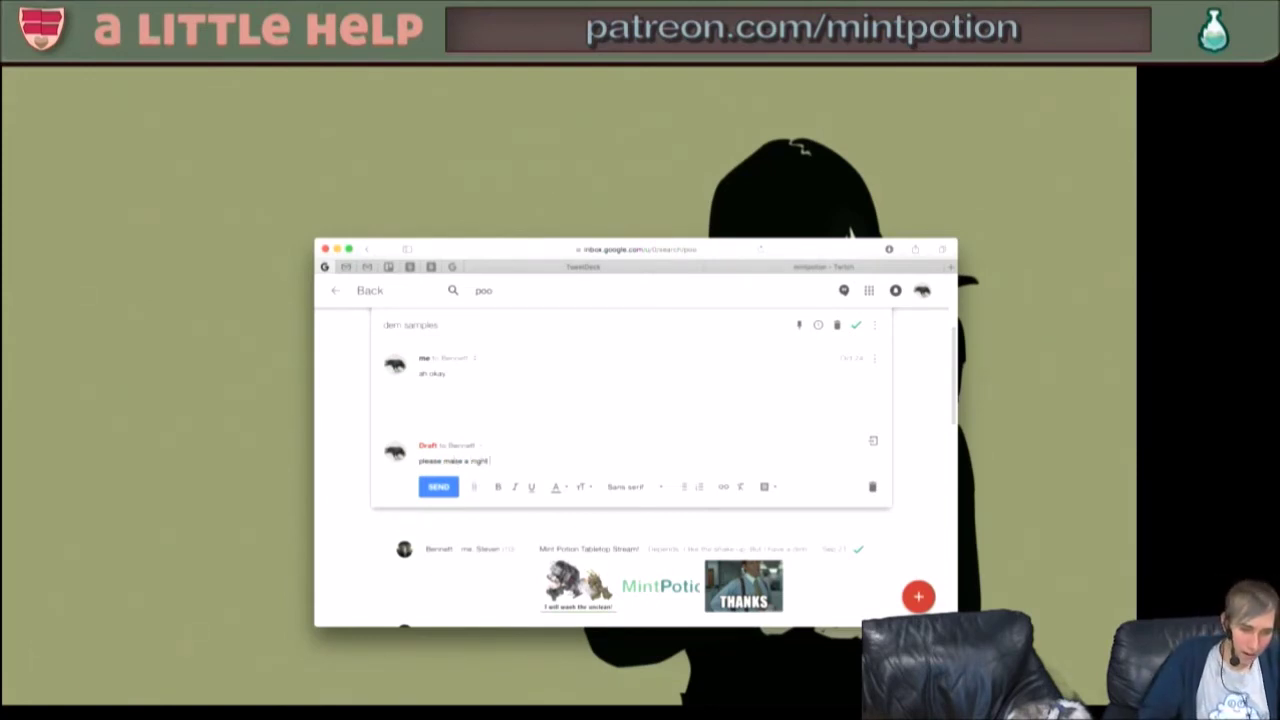
key("BackSpace")
type("one s")
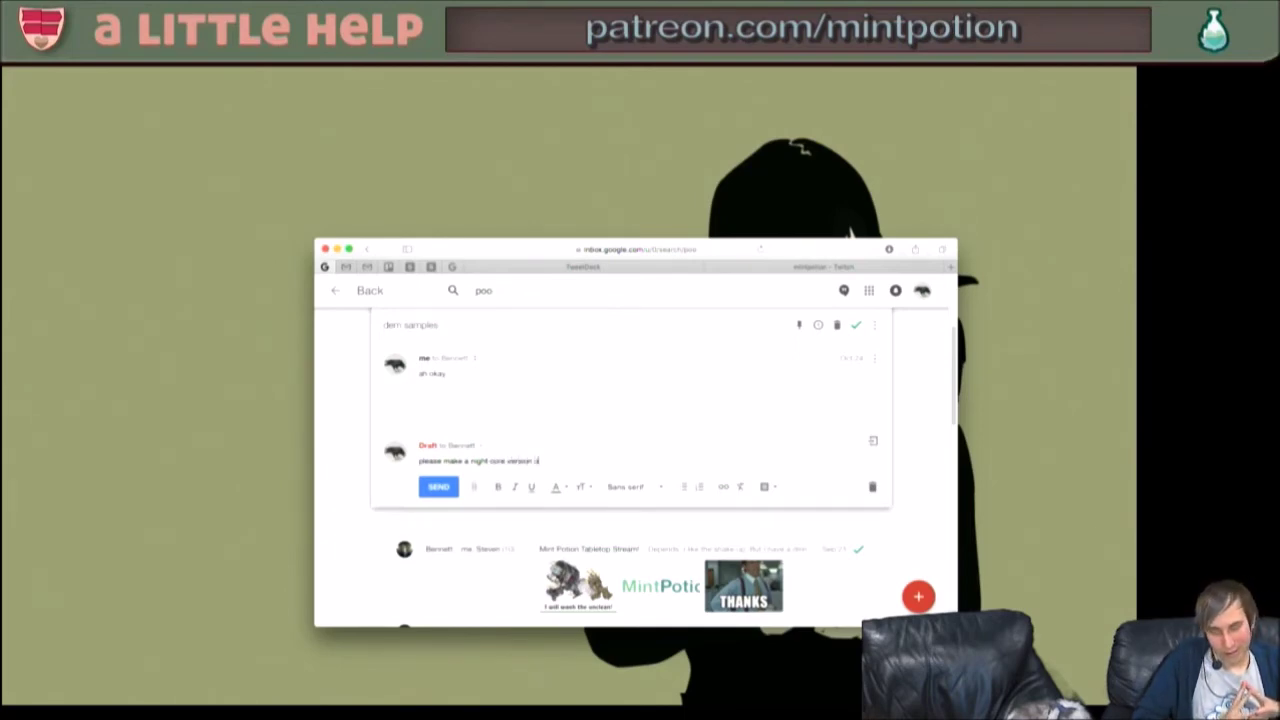
key("super+Return")
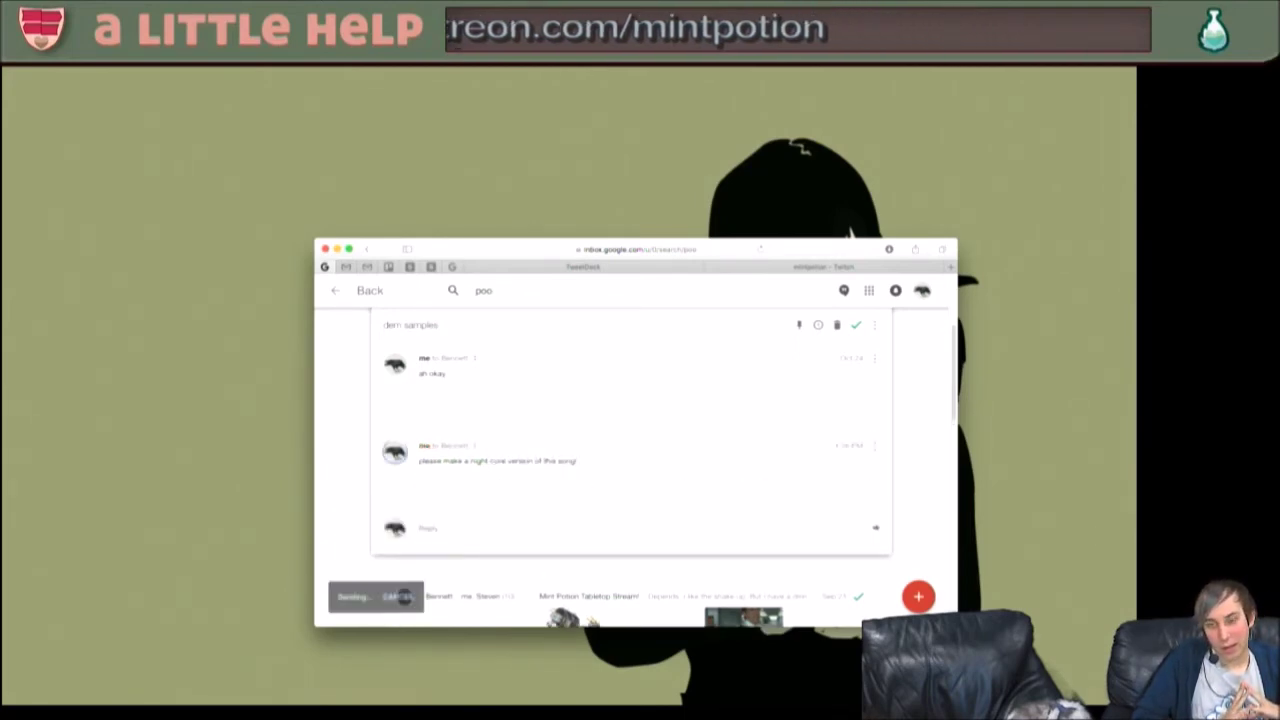
key("super+Tab")
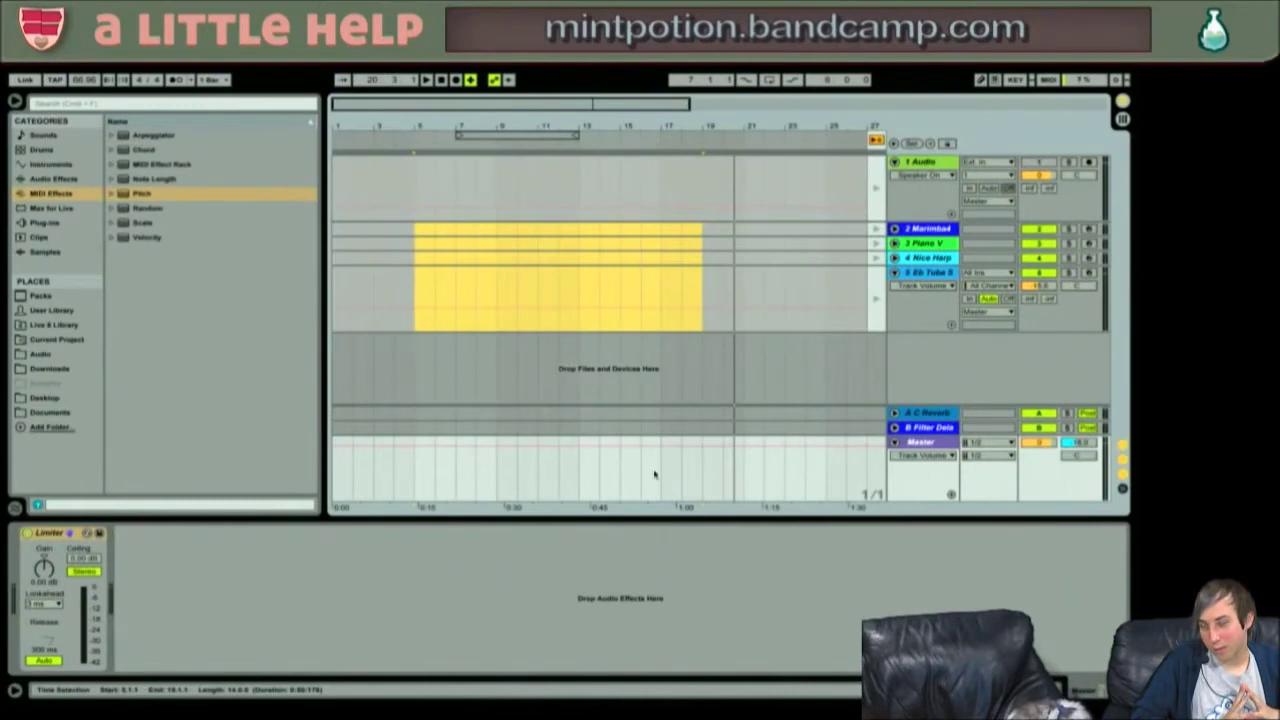